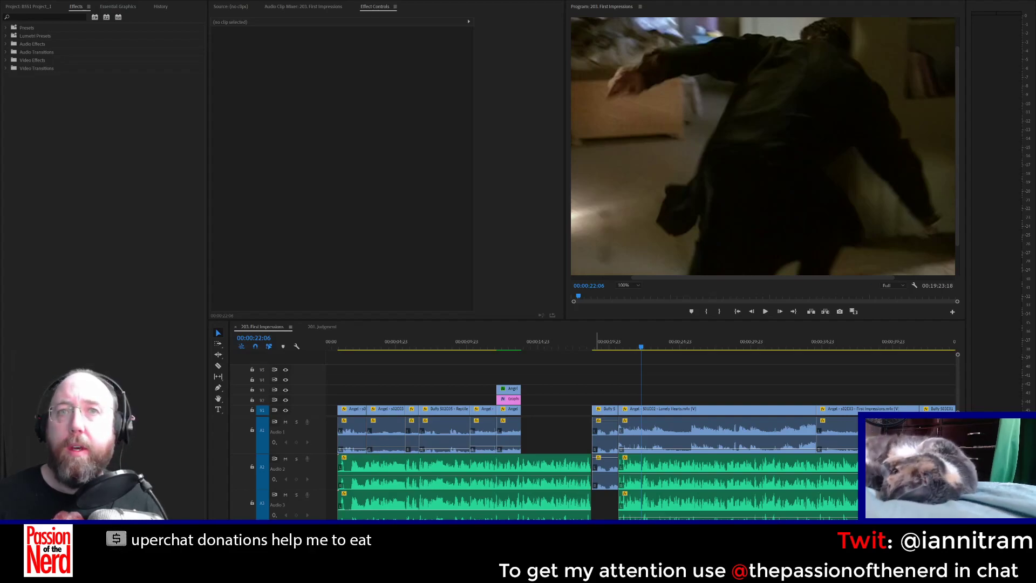
Step: Play back the opening clips of the sequence from its beginning
{"action": "left_click", "coordinate": [490, 380]}
{"action": "key", "text": "Home"}
{"action": "key", "text": "space"}
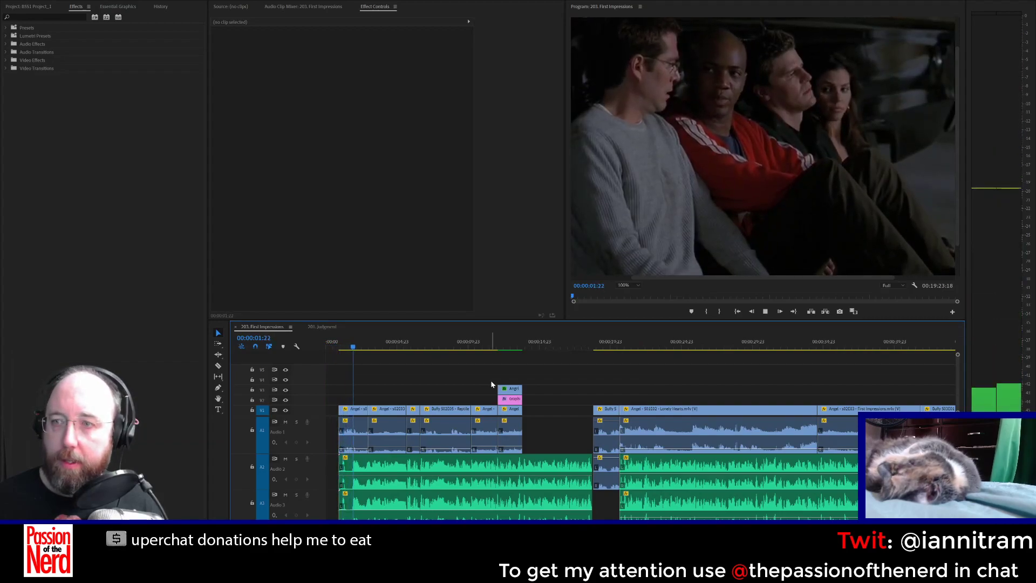
{"action": "key", "text": "space"}
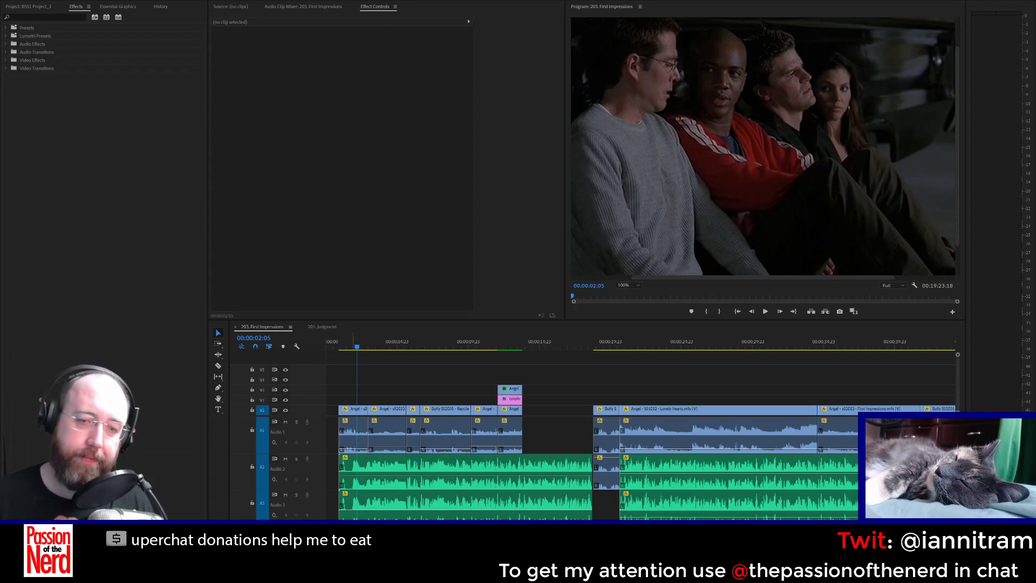
{"action": "left_click", "coordinate": [286, 348]}
{"action": "key", "text": "Home"}
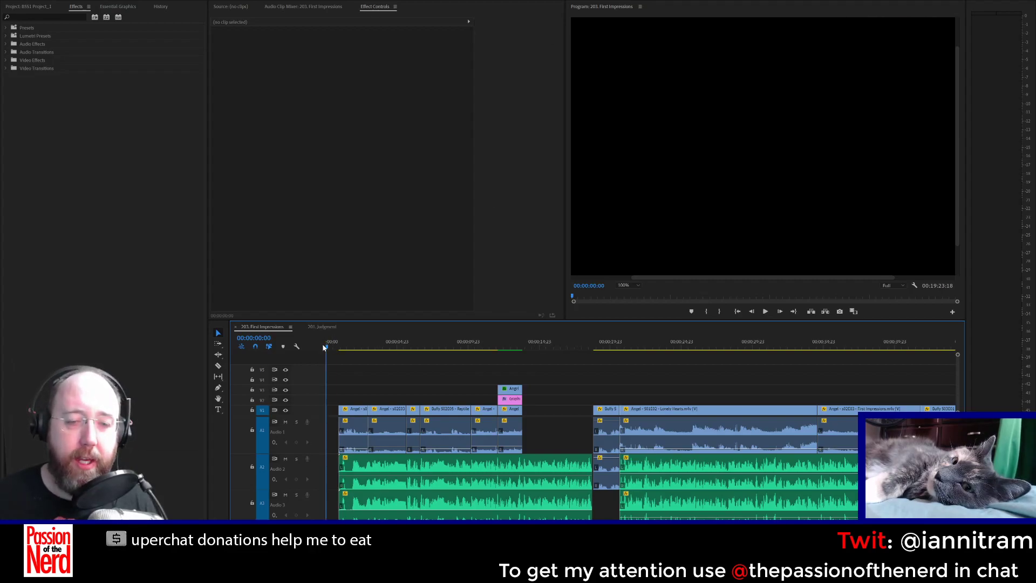
{"action": "key", "text": "space"}
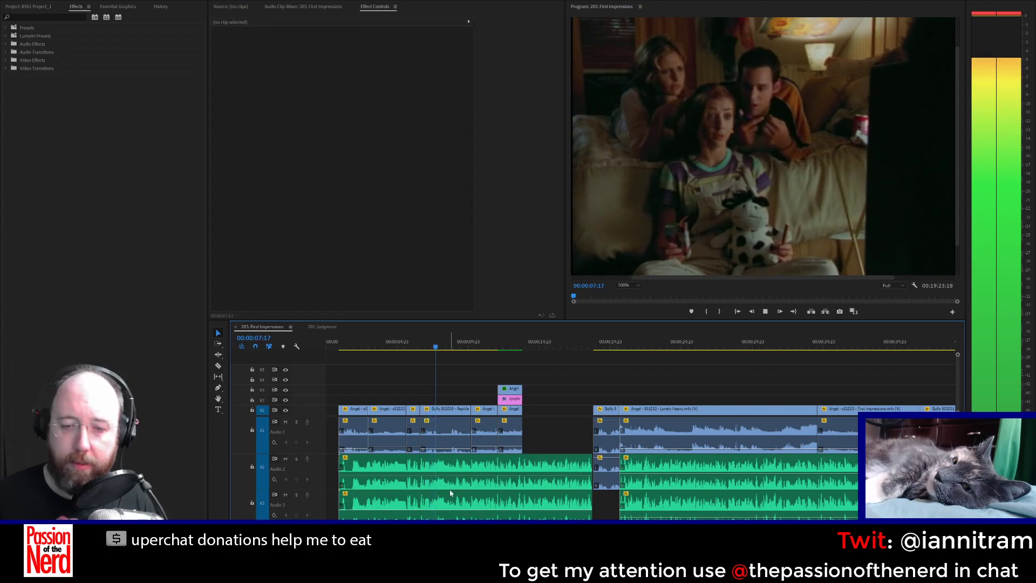
{"action": "key", "text": "space"}
Step: Split the Audio 2 narration where the Buffy Reptile Boy clip starts and again at about 00:00:06:22
{"action": "key", "text": "equal"}
{"action": "key", "text": "equal"}
{"action": "key", "text": "equal"}
{"action": "key", "text": "equal"}
{"action": "key", "text": "equal"}
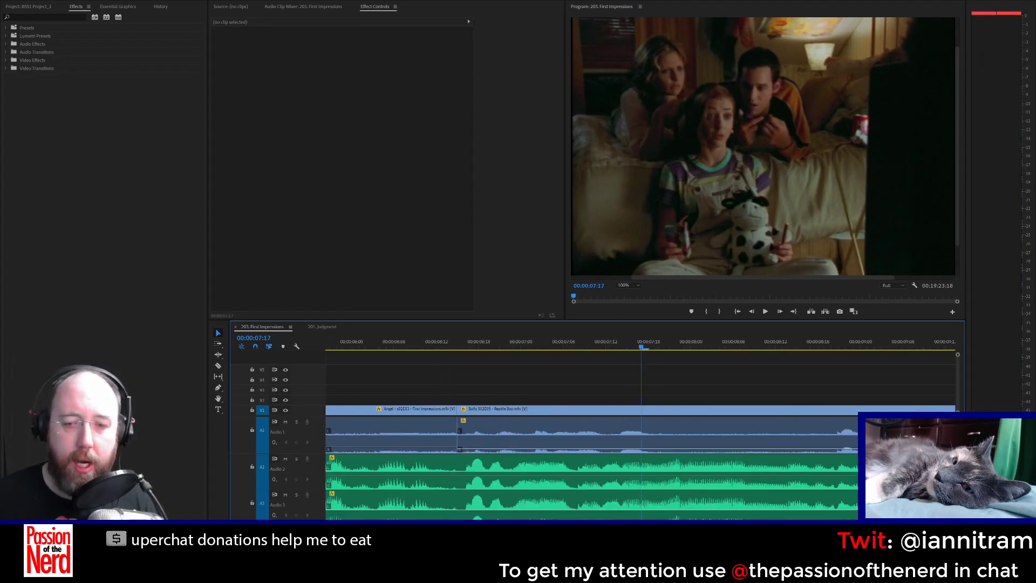
{"action": "key", "text": "minus"}
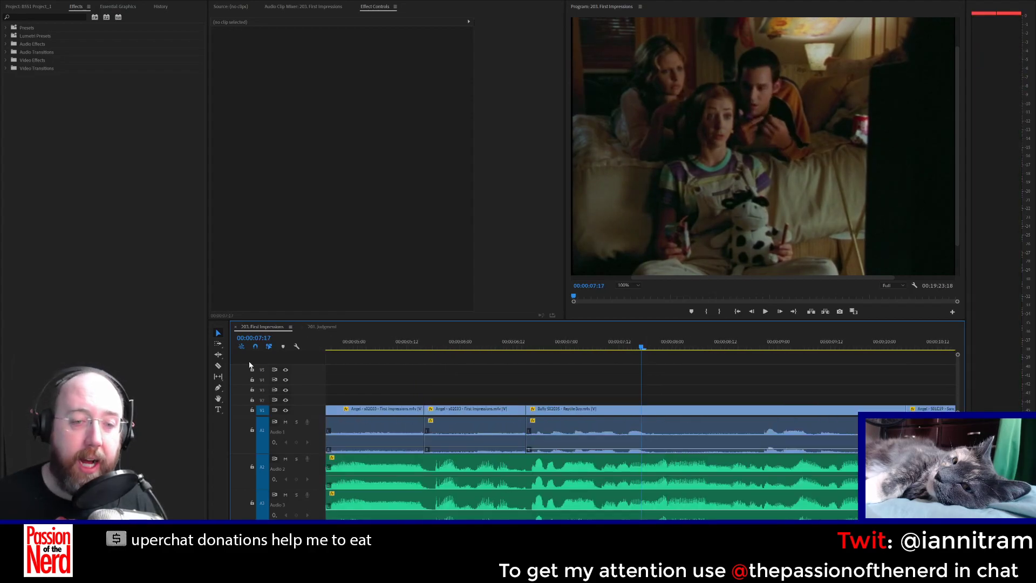
{"action": "left_click", "coordinate": [218, 365]}
{"action": "left_click", "coordinate": [528, 467]}
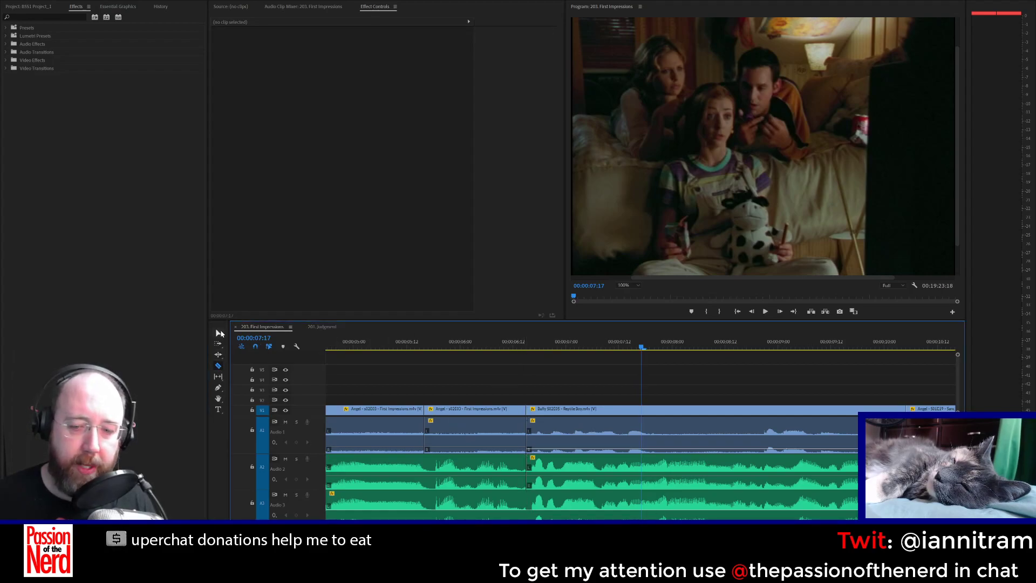
{"action": "left_click", "coordinate": [218, 334]}
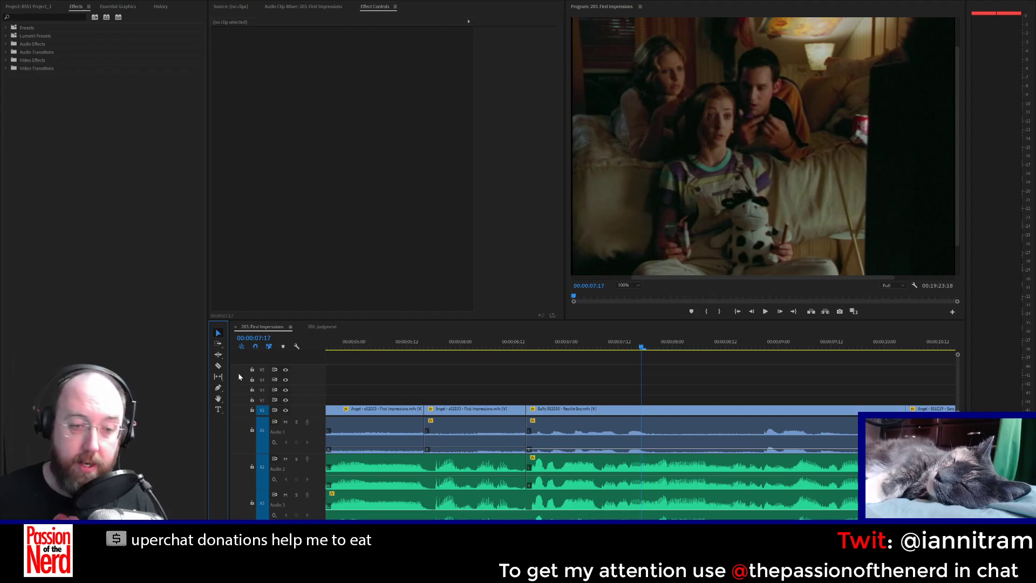
{"action": "left_click", "coordinate": [218, 365]}
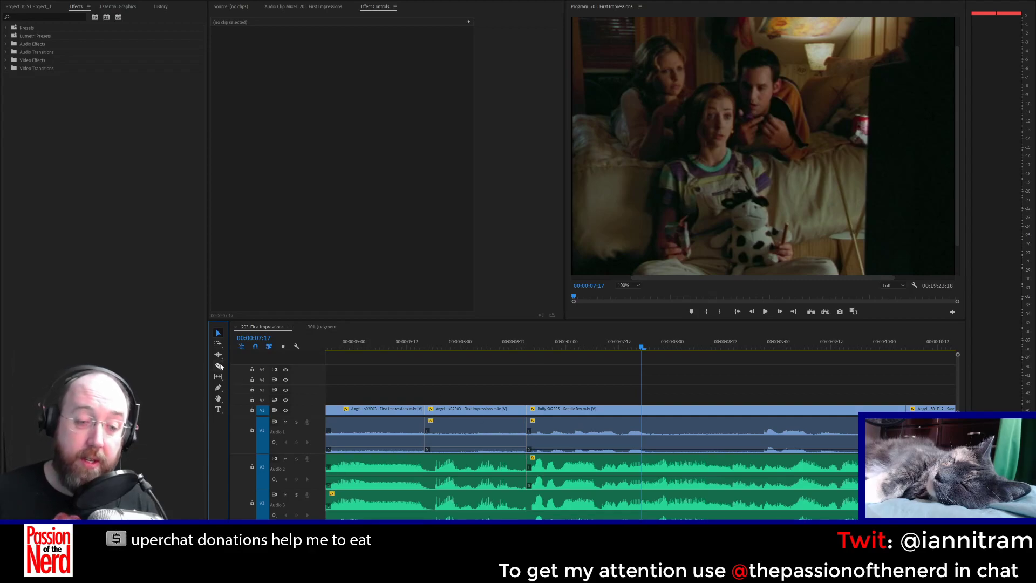
{"action": "left_click", "coordinate": [562, 486]}
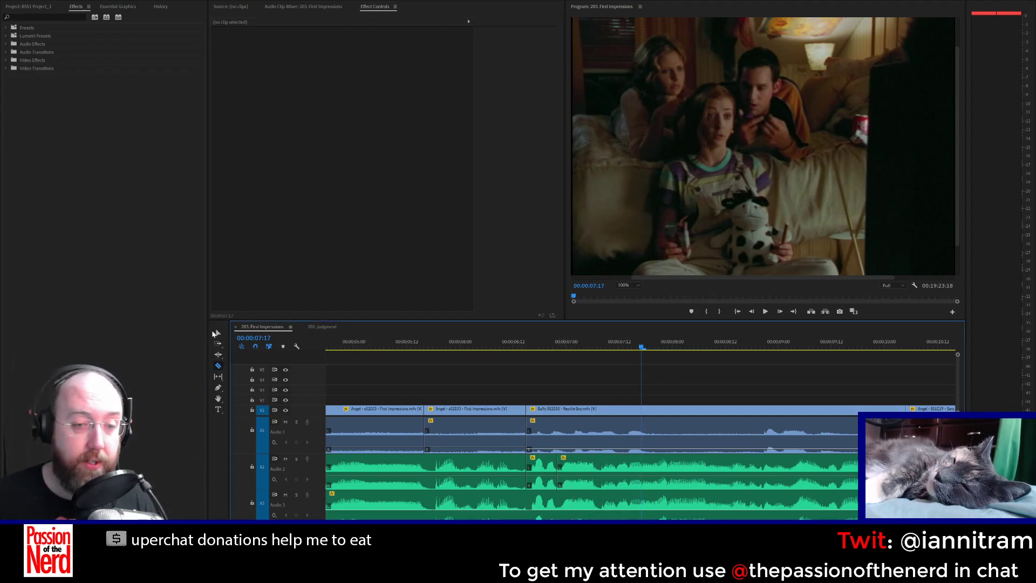
{"action": "left_click", "coordinate": [218, 334]}
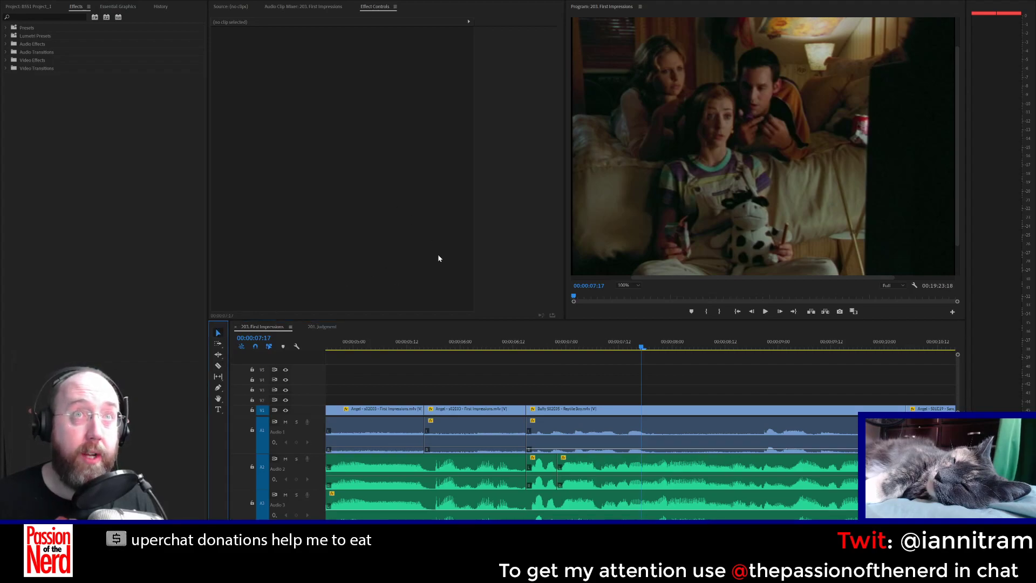
Step: Select all clips in the sequence and play it from 00:00:06:08 to the end of the first narration block
{"action": "left_click", "coordinate": [535, 479]}
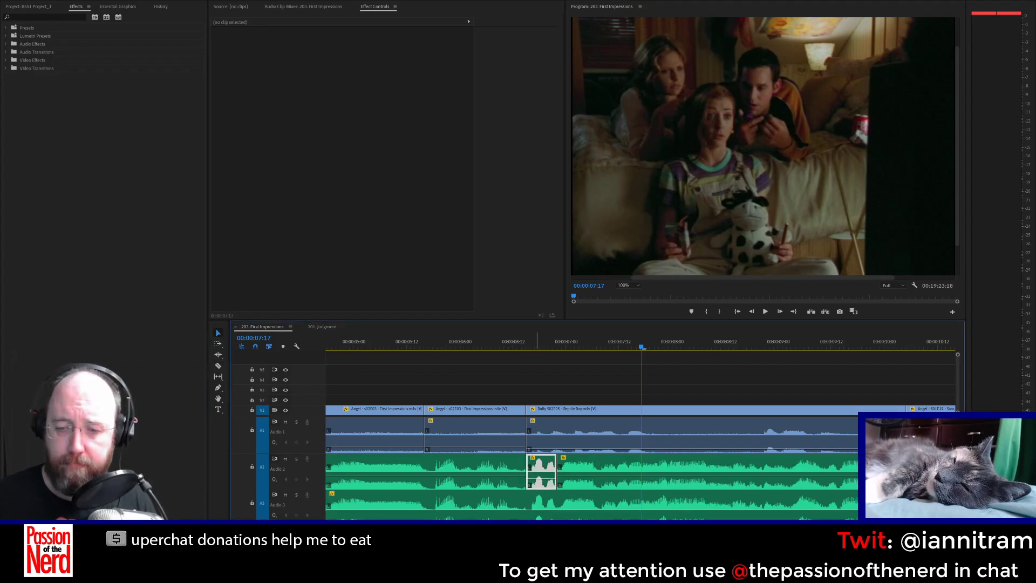
{"action": "key", "text": "ctrl+a"}
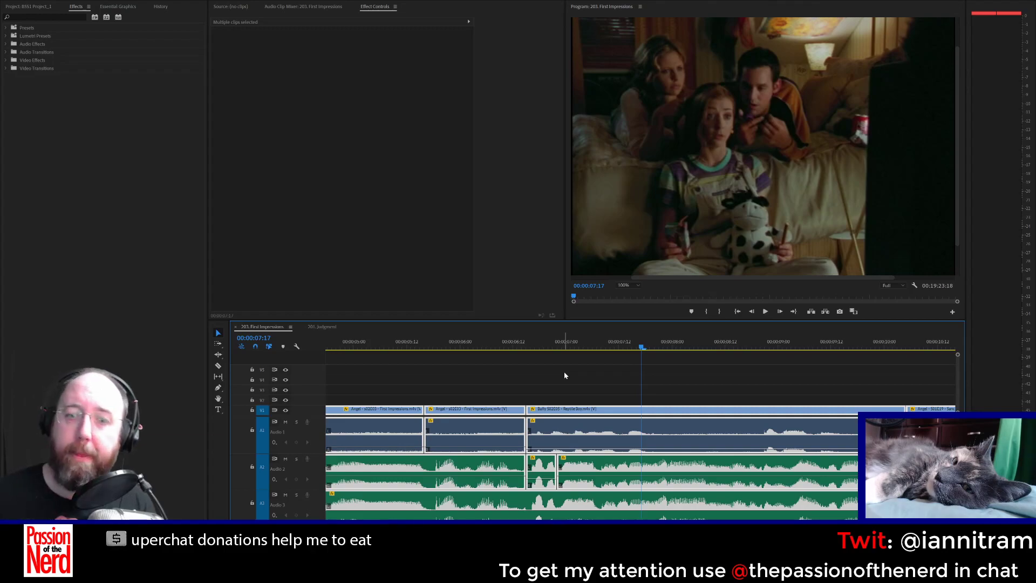
{"action": "left_click", "coordinate": [495, 345]}
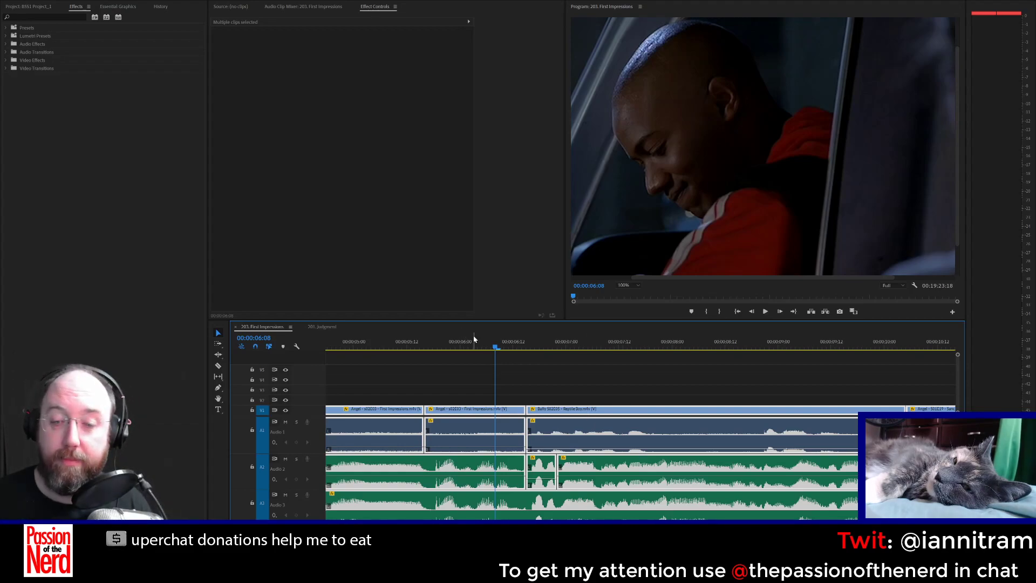
{"action": "key", "text": "space"}
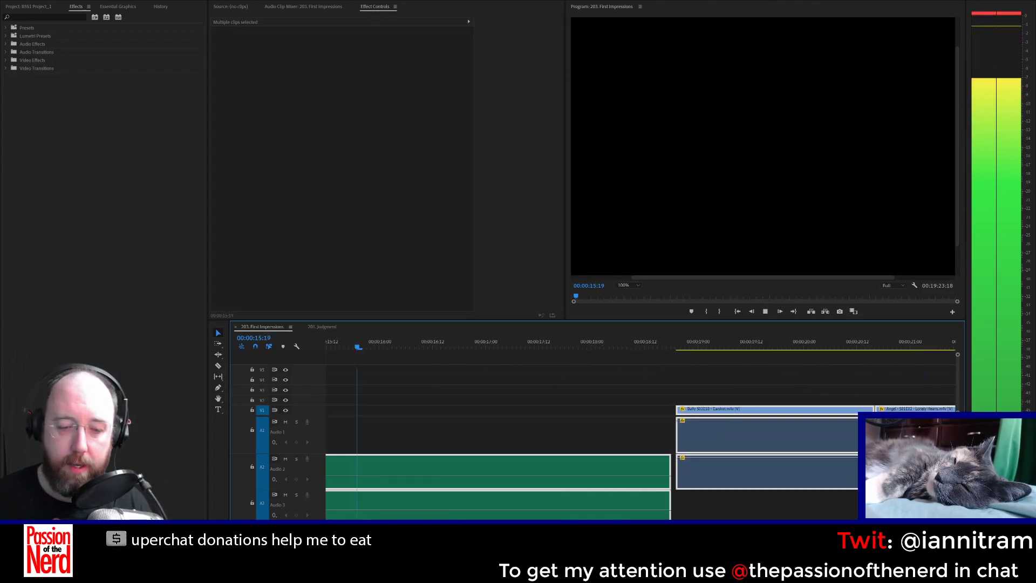
{"action": "key", "text": "minus"}
{"action": "key", "text": "minus"}
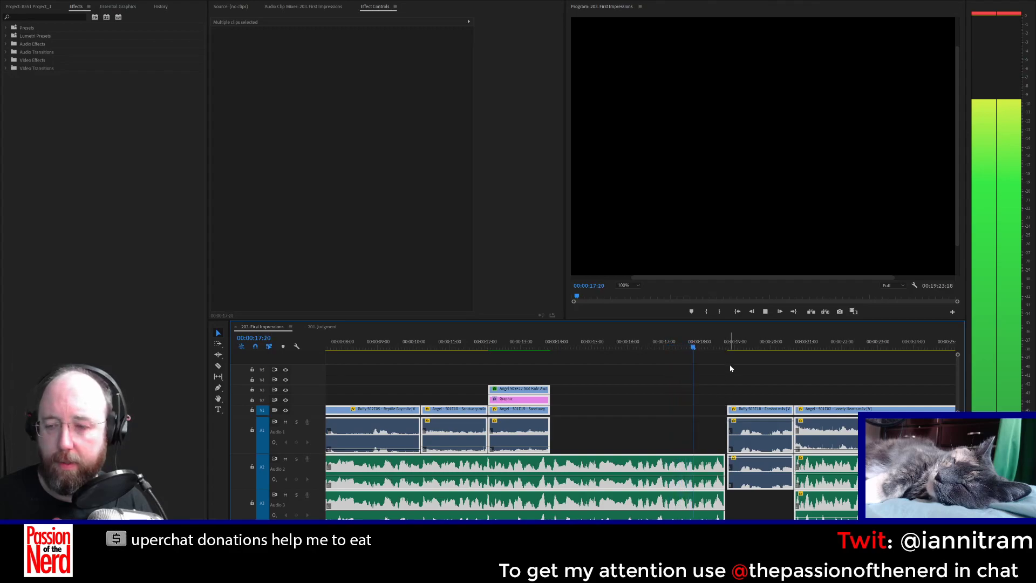
{"action": "key", "text": "space"}
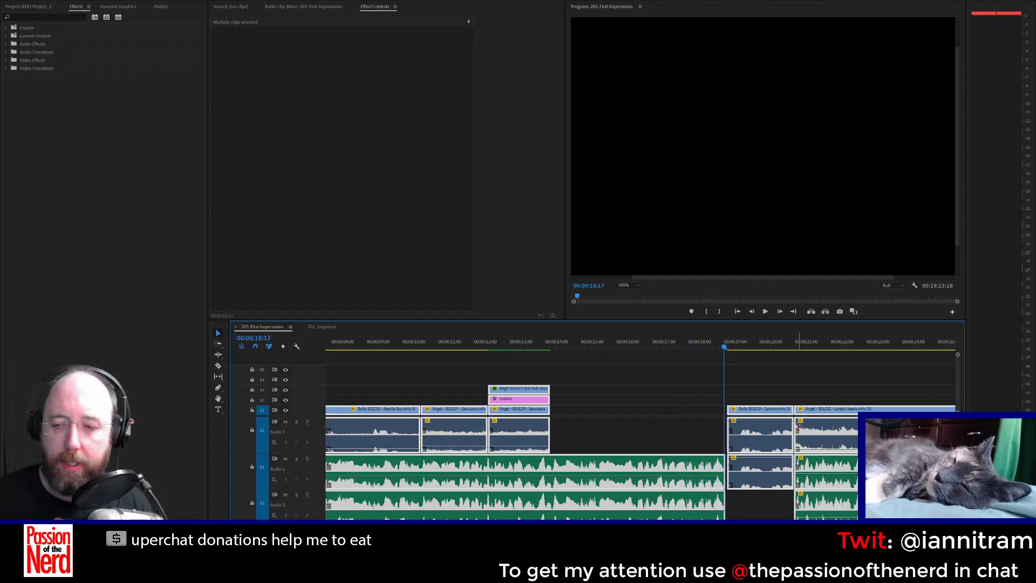
Step: Close the tiny gap between the end of the narration and the following Buffy clip near 00:00:18:17
{"action": "key", "text": "equal"}
{"action": "key", "text": "equal"}
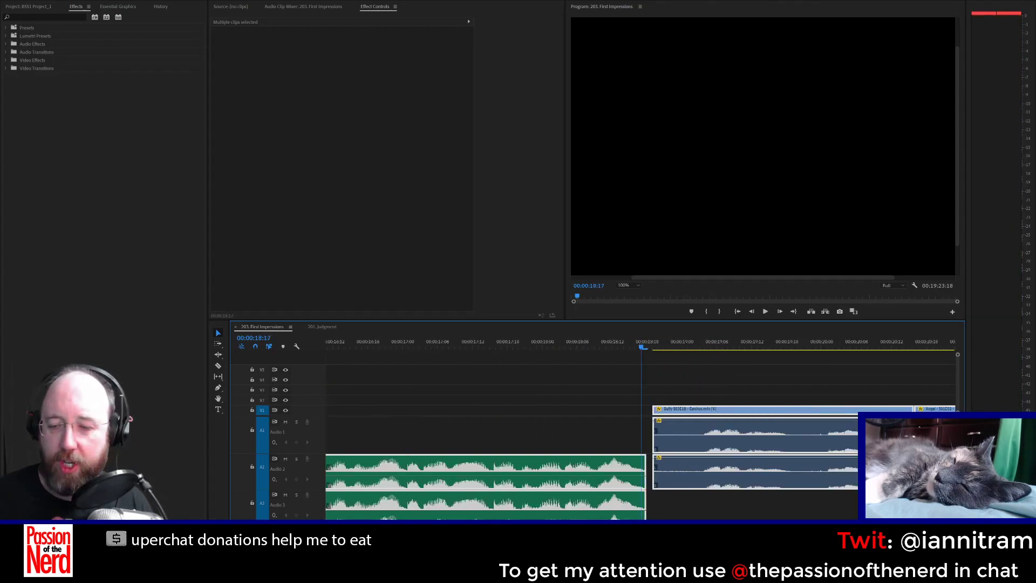
{"action": "left_click", "coordinate": [650, 480]}
{"action": "key", "text": "Delete"}
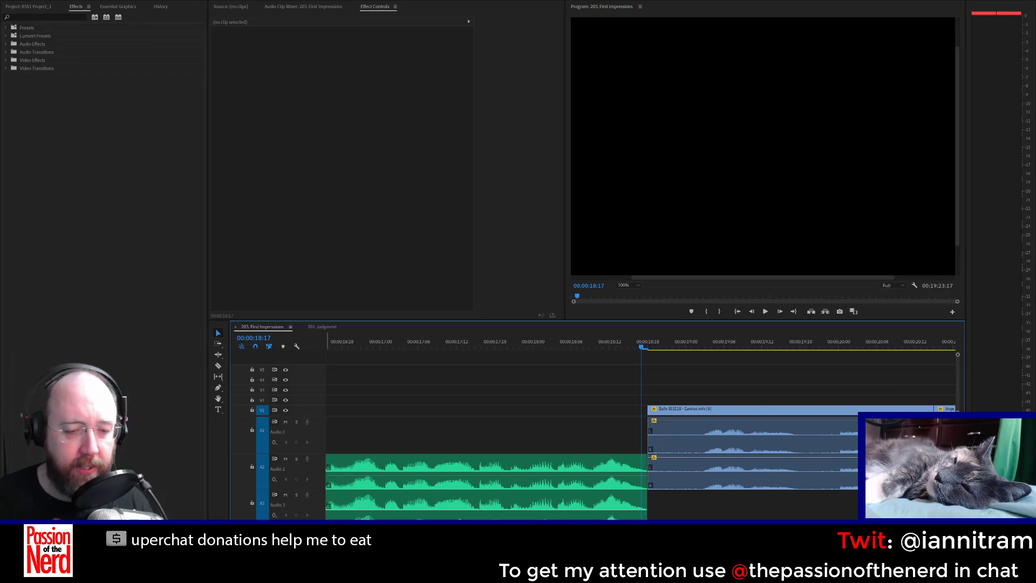
Step: Play the narration over the empty video section from 00:00:13:23 to just before the next Buffy clip
{"action": "key", "text": "minus"}
{"action": "key", "text": "minus"}
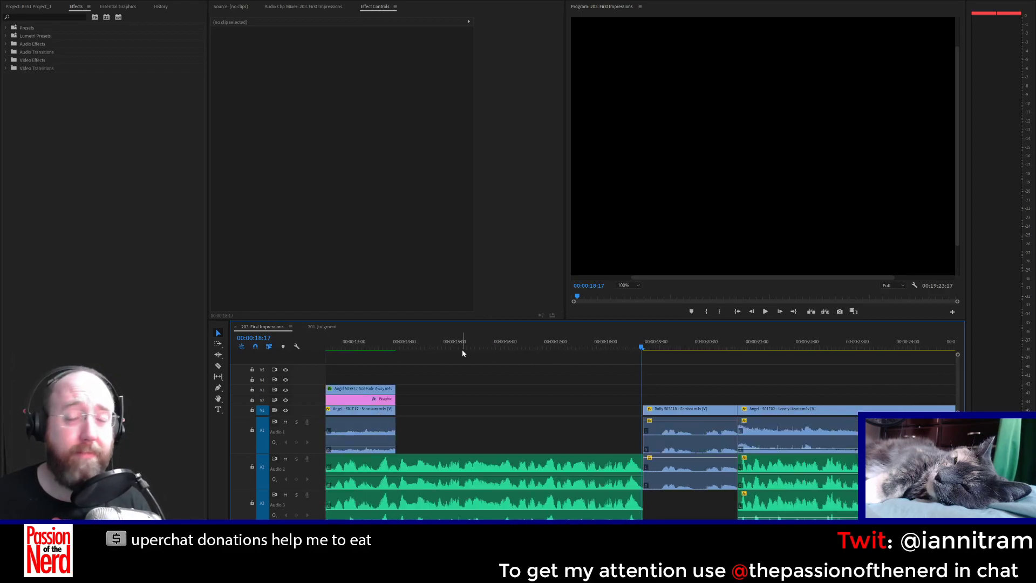
{"action": "left_click", "coordinate": [403, 345]}
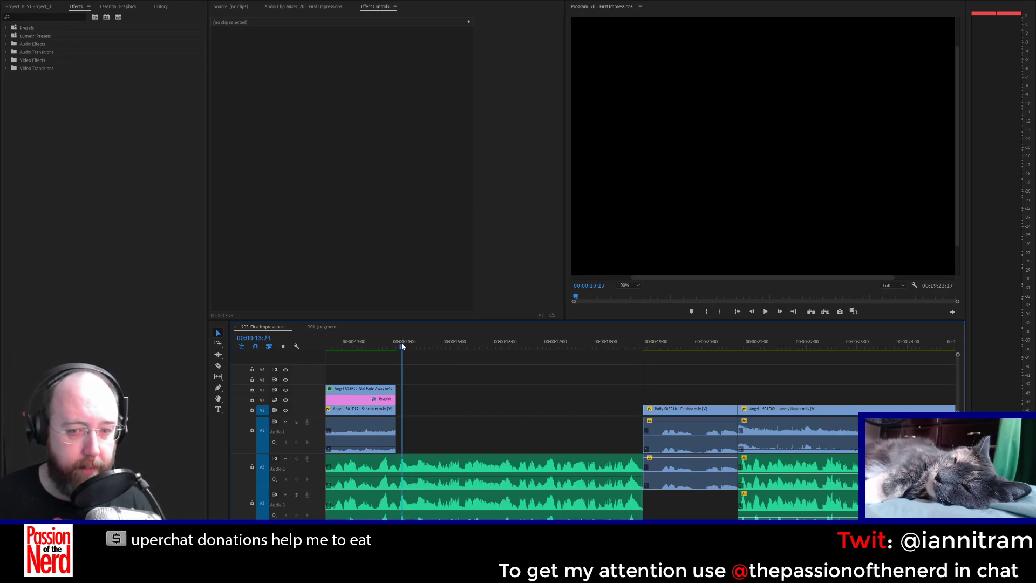
{"action": "key", "text": "space"}
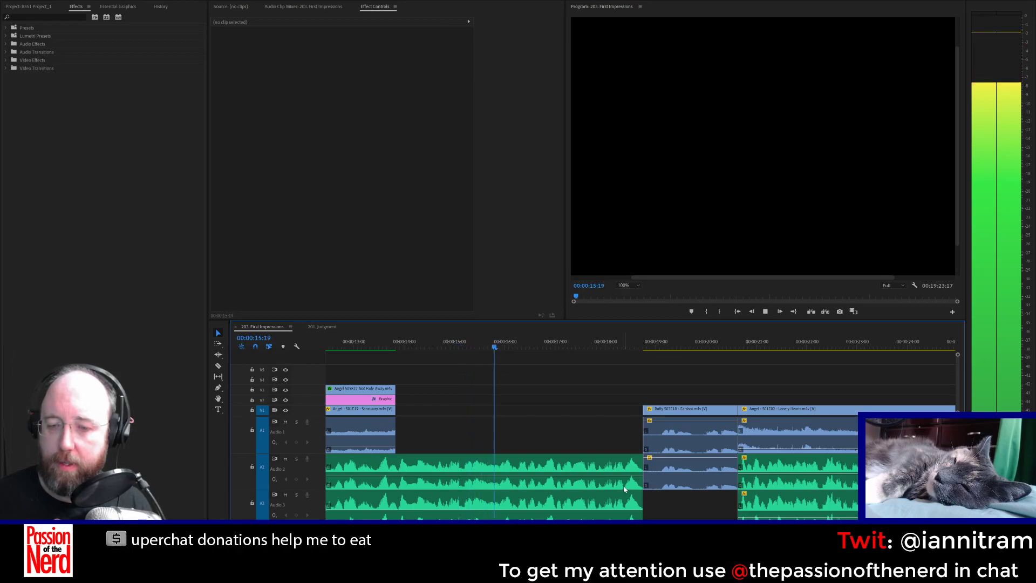
{"action": "key", "text": "space"}
{"action": "key", "text": "space"}
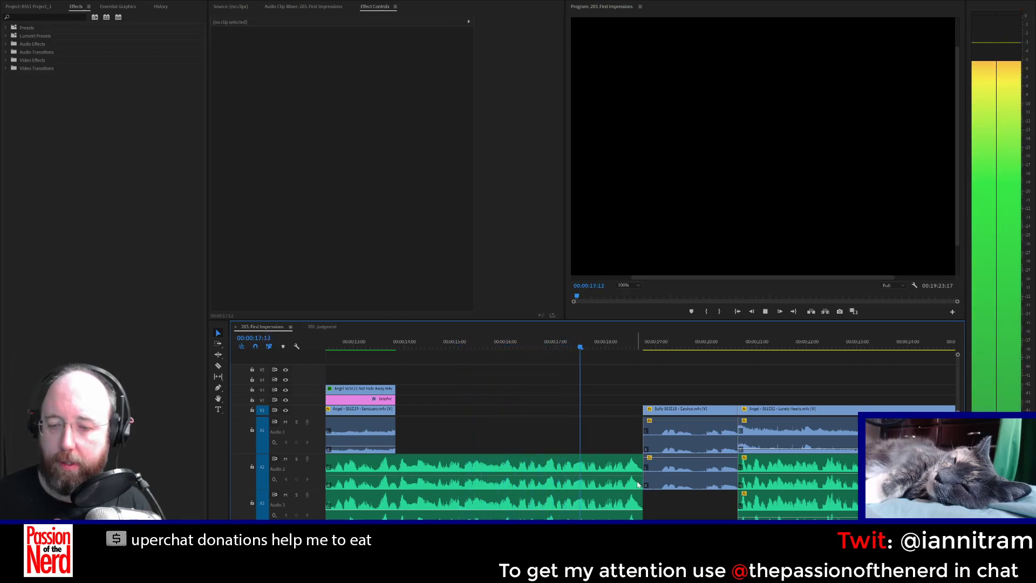
{"action": "key", "text": "space"}
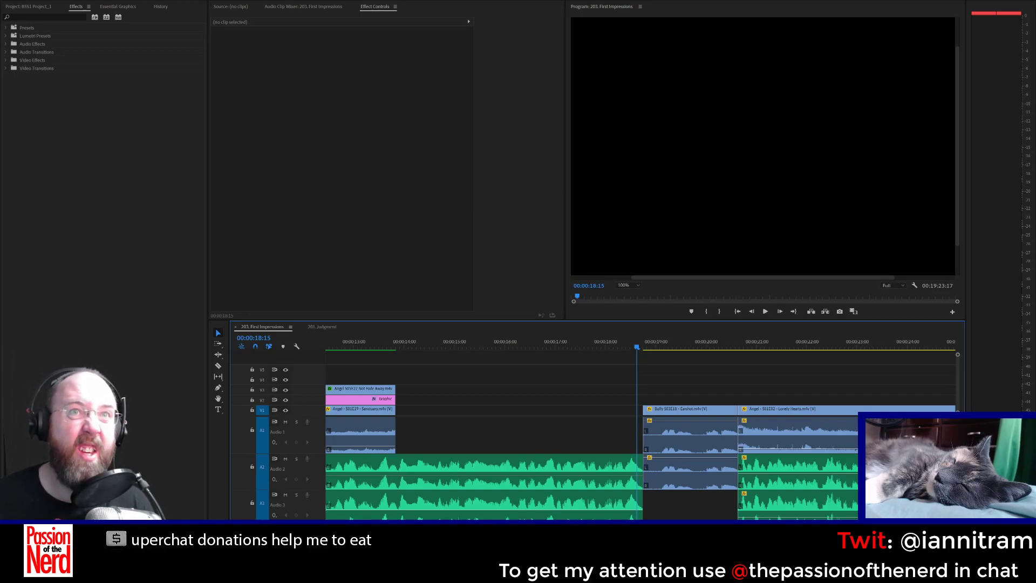
Step: Trim the narration ends on Audio 2 and Audio 3 back to 00:00:17:15 and close the gap before the Buffy clip
{"action": "left_click", "coordinate": [397, 343]}
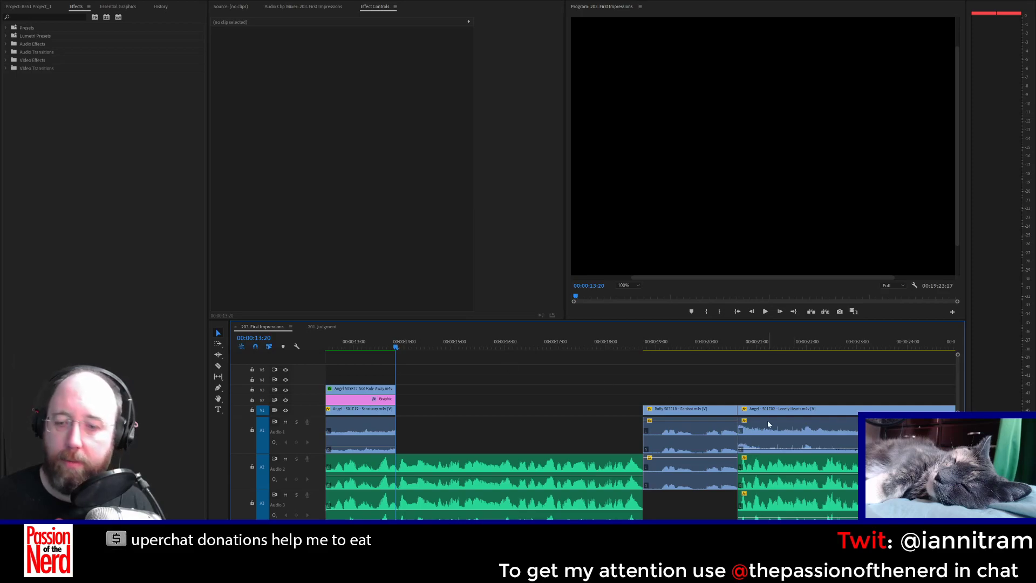
{"action": "key", "text": "space"}
{"action": "key", "text": "space"}
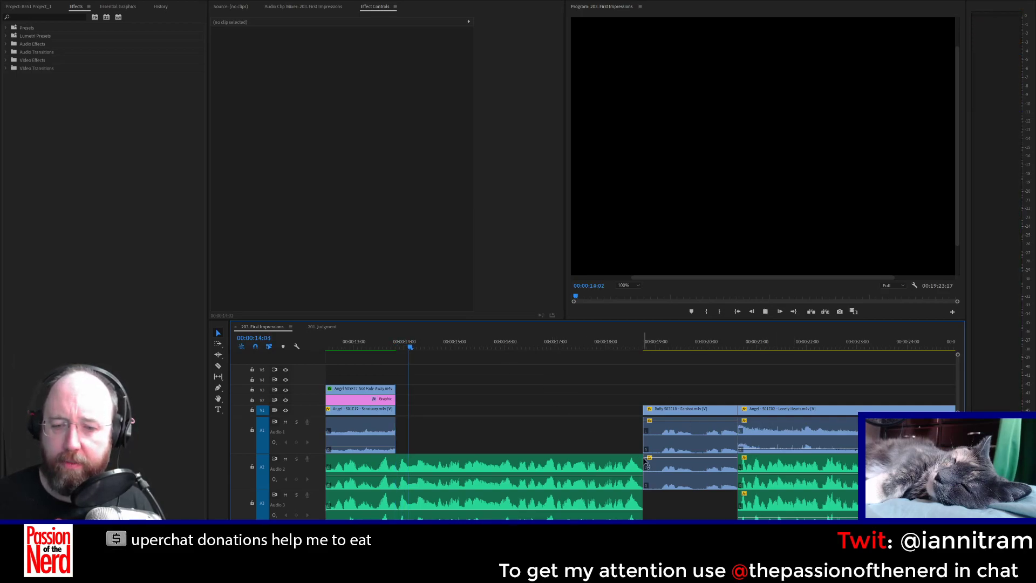
{"action": "key", "text": "space"}
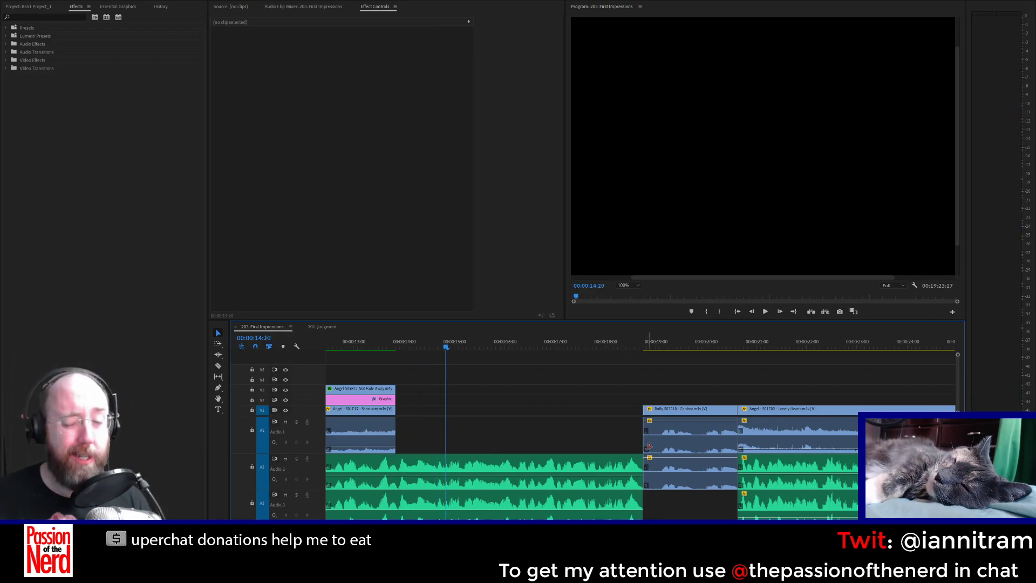
{"action": "key", "text": "space"}
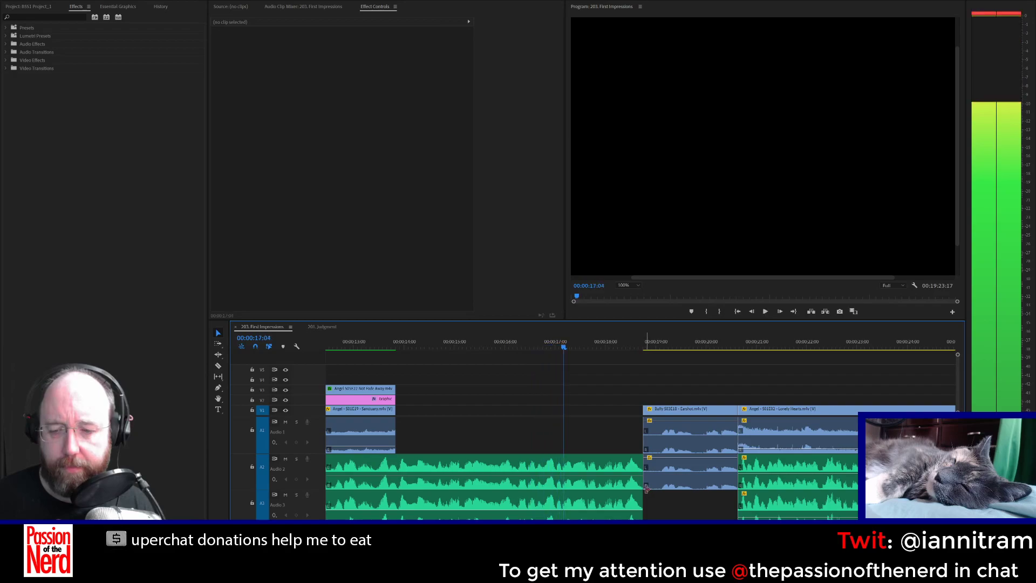
{"action": "key", "text": "space"}
{"action": "key", "text": "Left"}
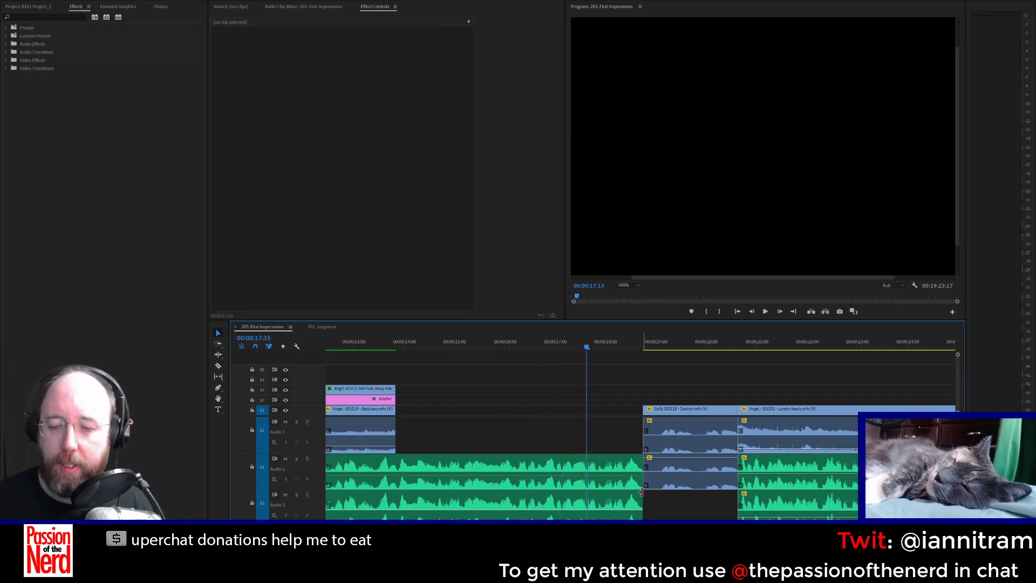
{"action": "left_click_drag", "start_coordinate": [641, 499], "coordinate": [584, 500]}
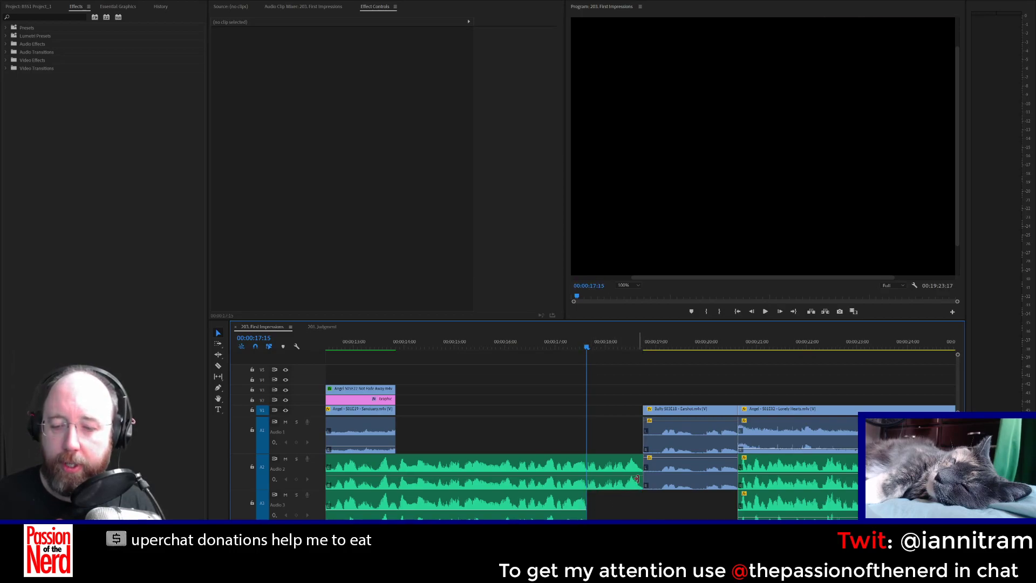
{"action": "left_click_drag", "start_coordinate": [637, 478], "coordinate": [586, 479]}
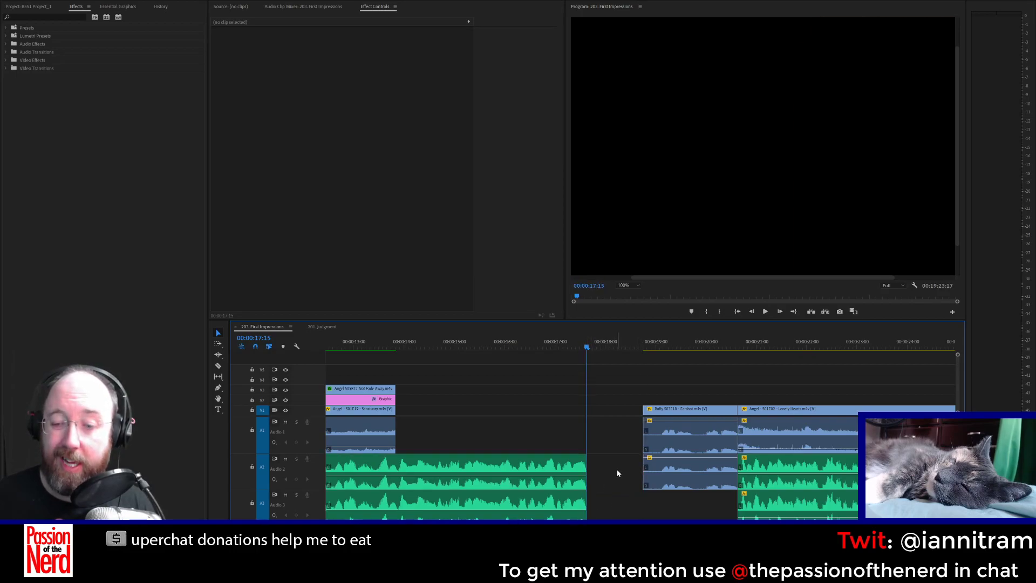
{"action": "left_click", "coordinate": [618, 473]}
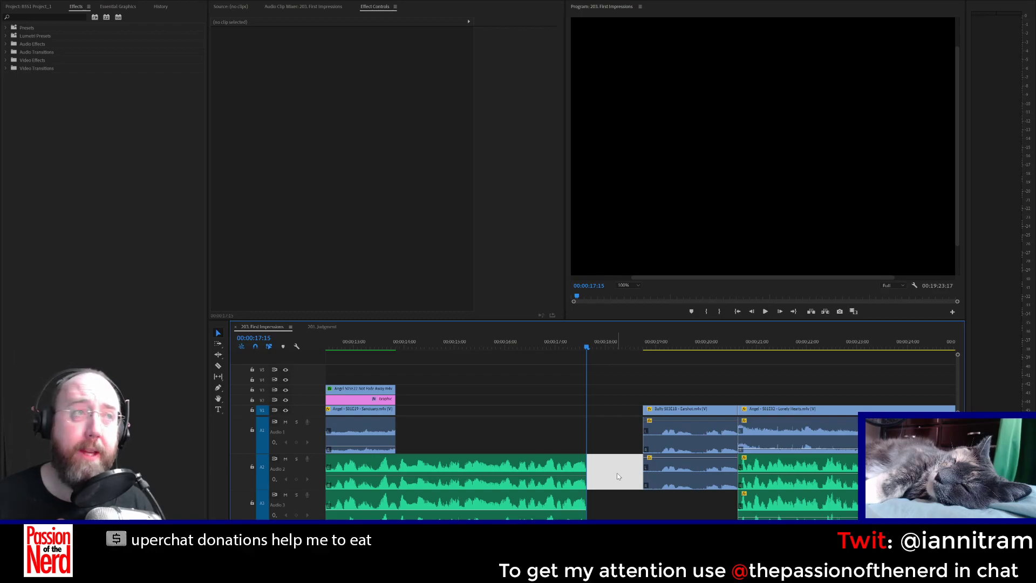
{"action": "key", "text": "Delete"}
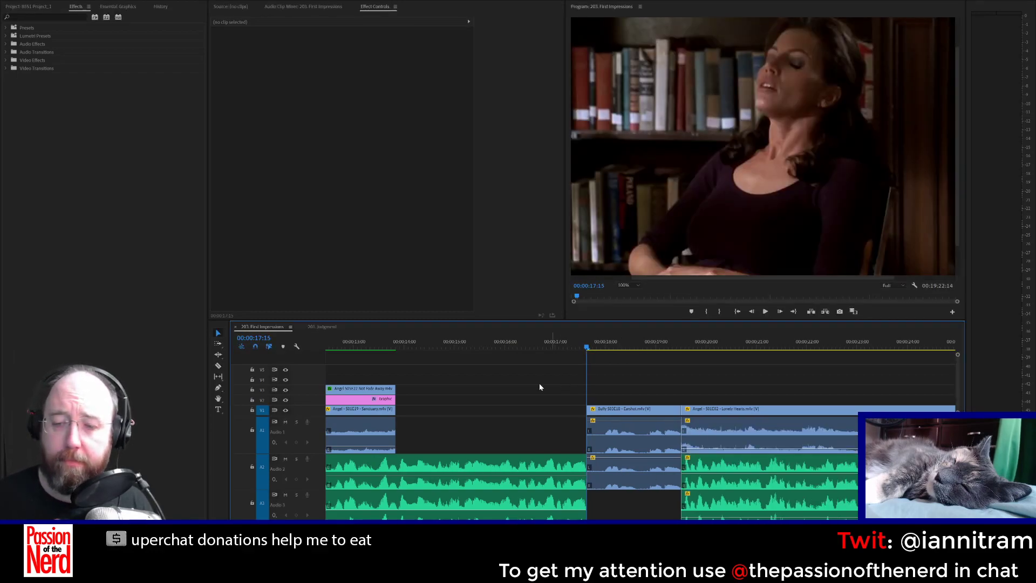
Step: Collapse the open season bins of Angel and the Season 3 bin of Buffy inside the Episodes bin
{"action": "key", "text": "shift+1"}
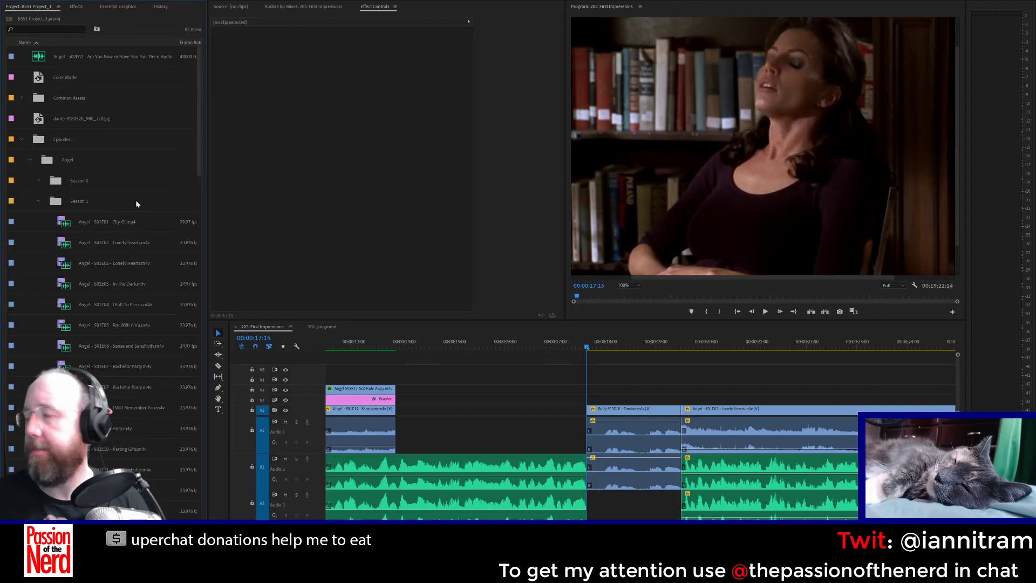
{"action": "left_click", "coordinate": [39, 201]}
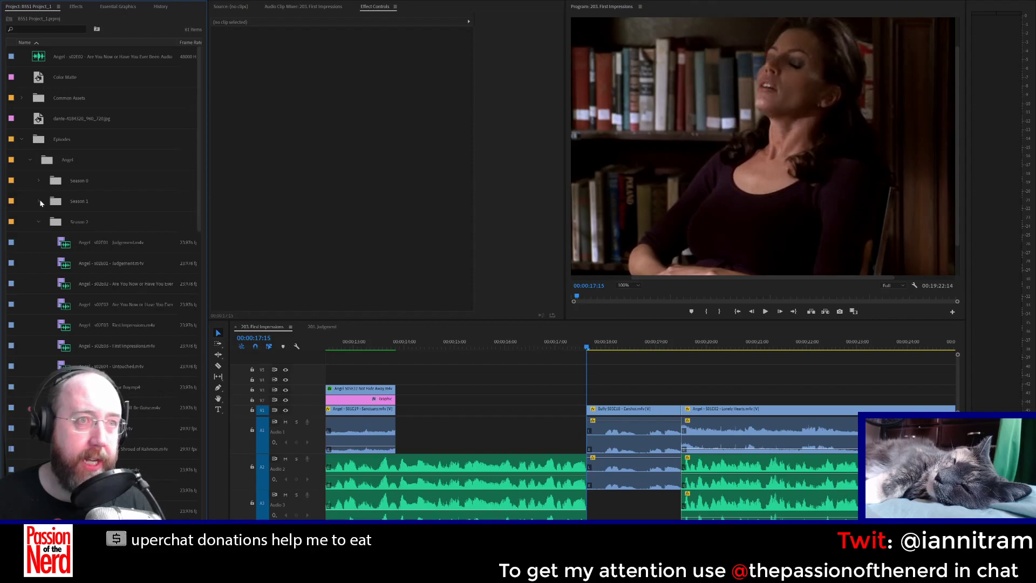
{"action": "left_click", "coordinate": [39, 221]}
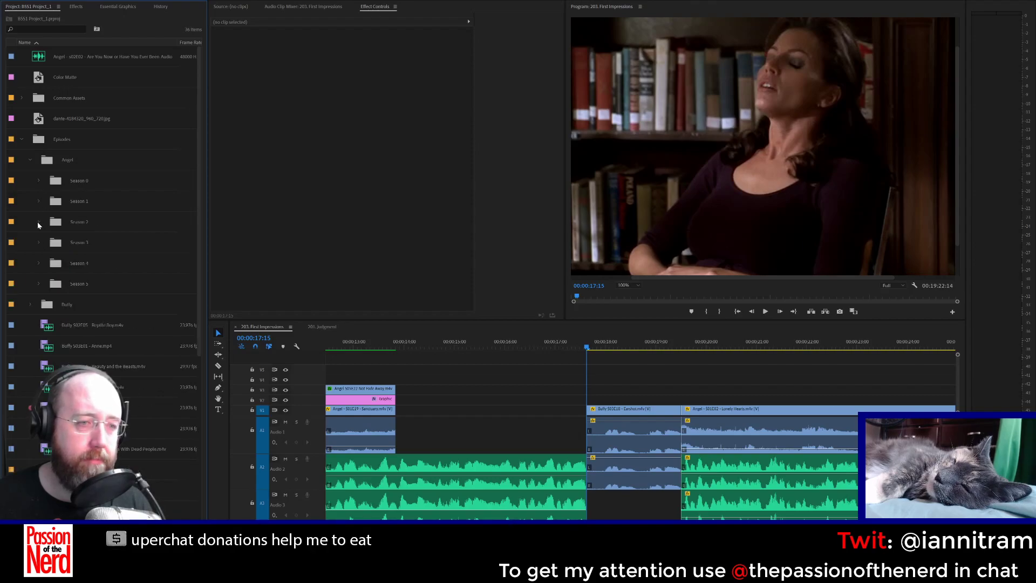
{"action": "left_click", "coordinate": [30, 160]}
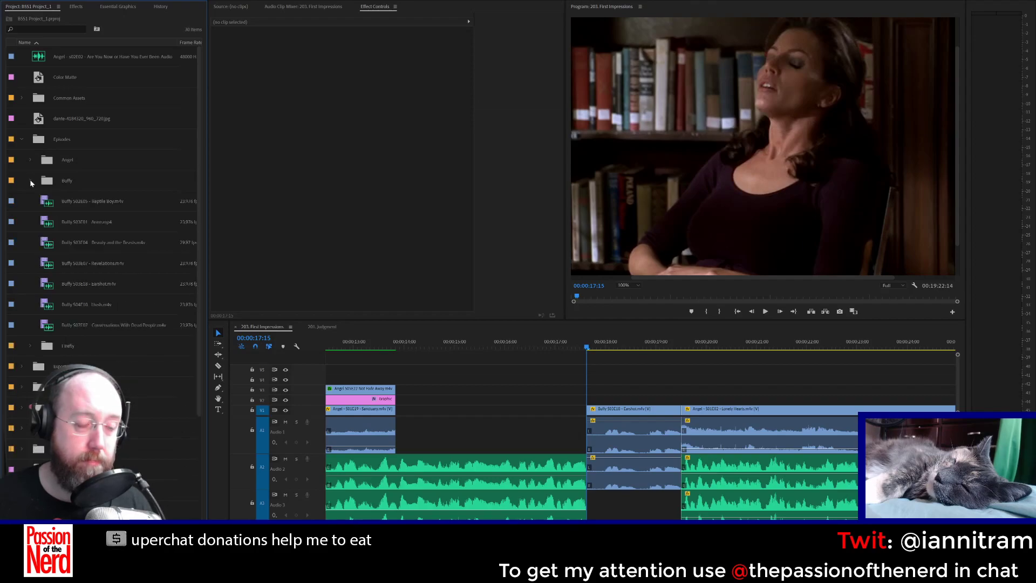
{"action": "left_click", "coordinate": [30, 181]}
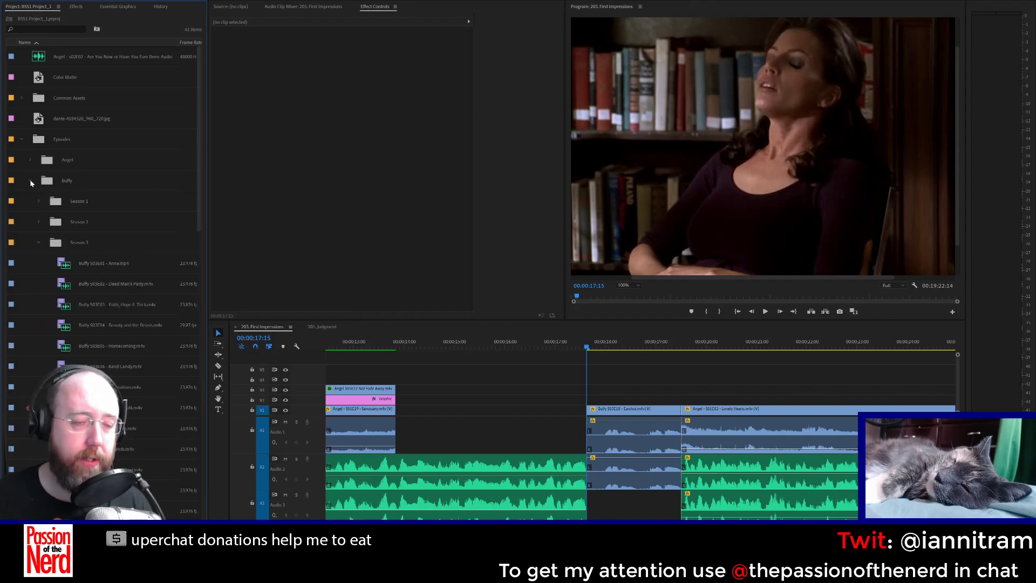
{"action": "left_click", "coordinate": [39, 243]}
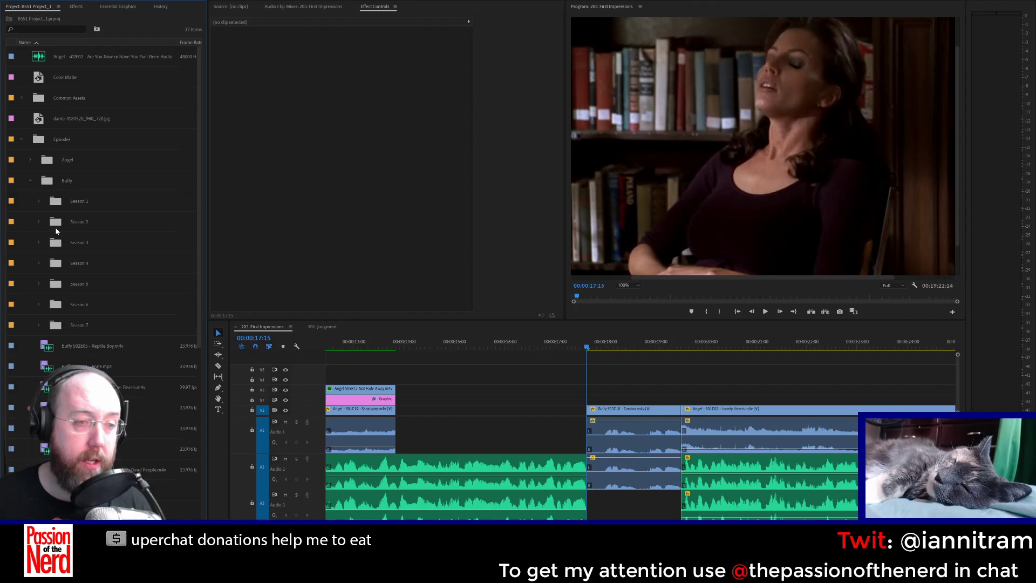
Step: Load the City Of episode from Angel's Season 1 bin as the source clip, with its full length in view
{"action": "left_click", "coordinate": [30, 160]}
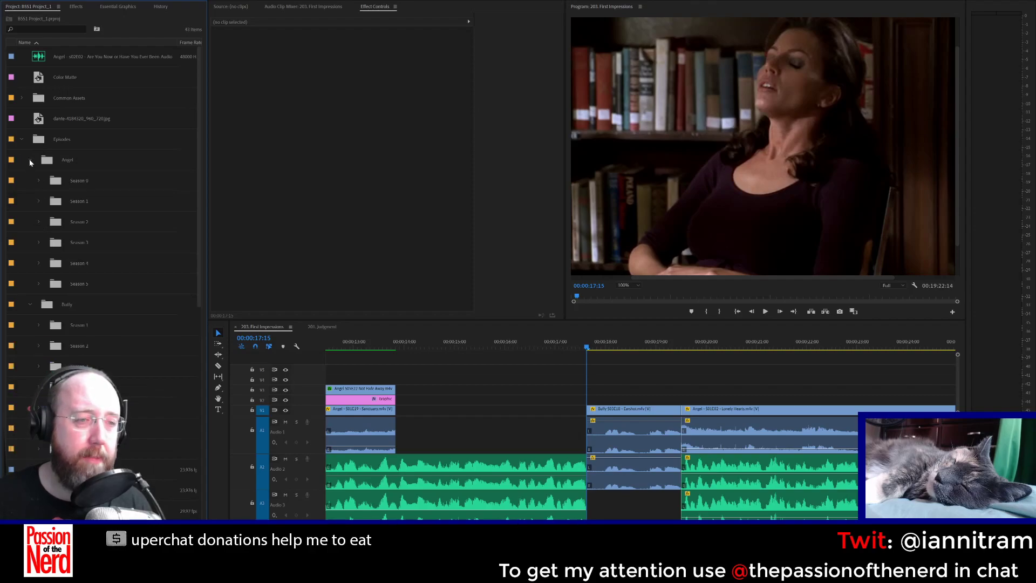
{"action": "left_click", "coordinate": [30, 160]}
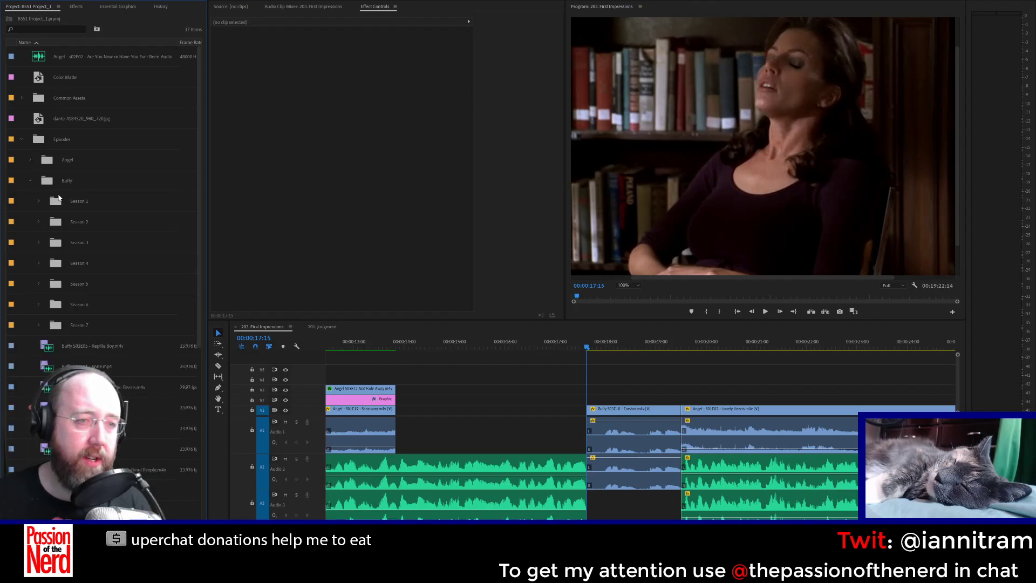
{"action": "left_click", "coordinate": [30, 160]}
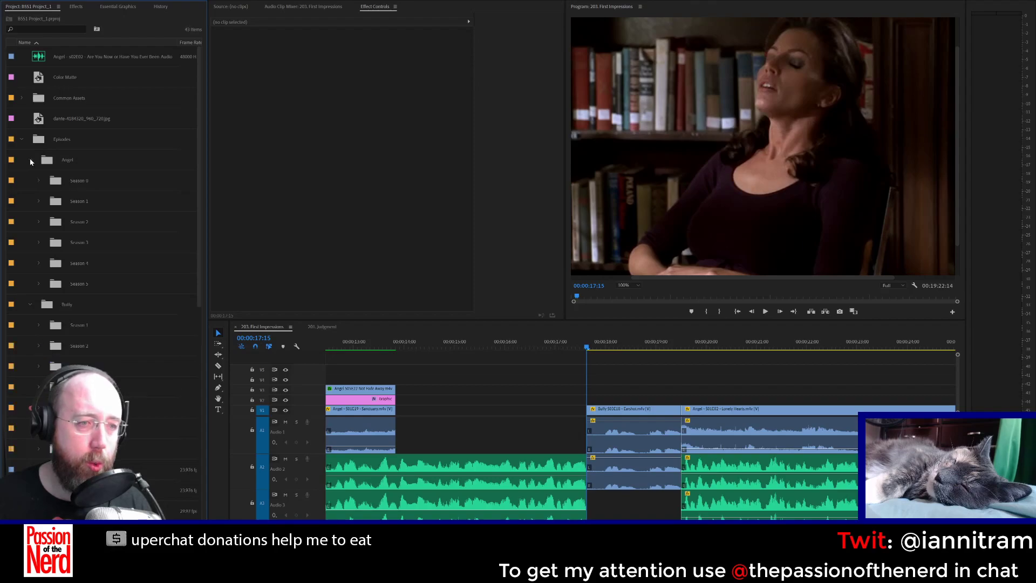
{"action": "left_click", "coordinate": [39, 201]}
{"action": "double_click", "coordinate": [79, 223]}
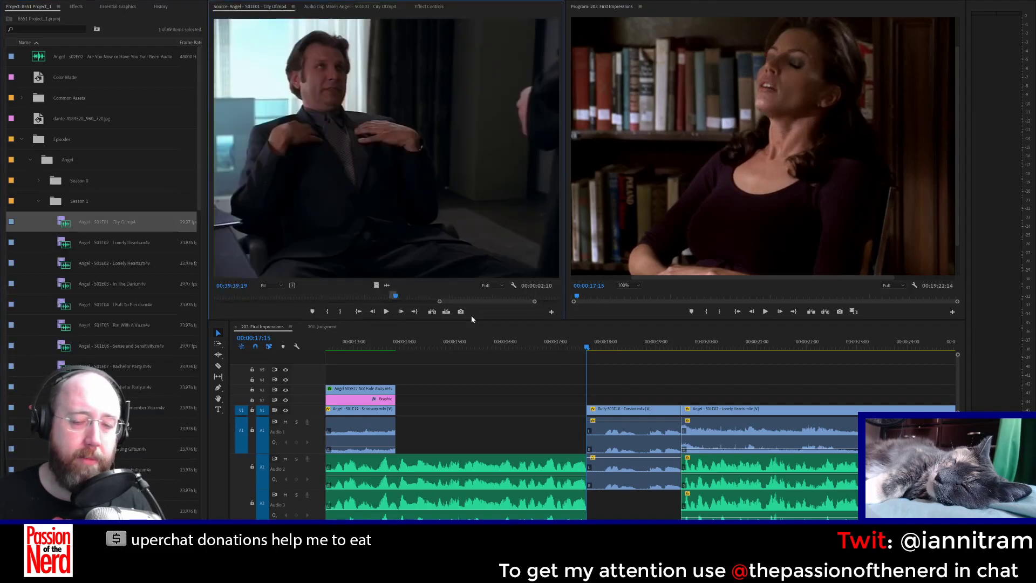
{"action": "left_click", "coordinate": [408, 298]}
{"action": "left_click_drag", "start_coordinate": [440, 302], "coordinate": [56, 313]}
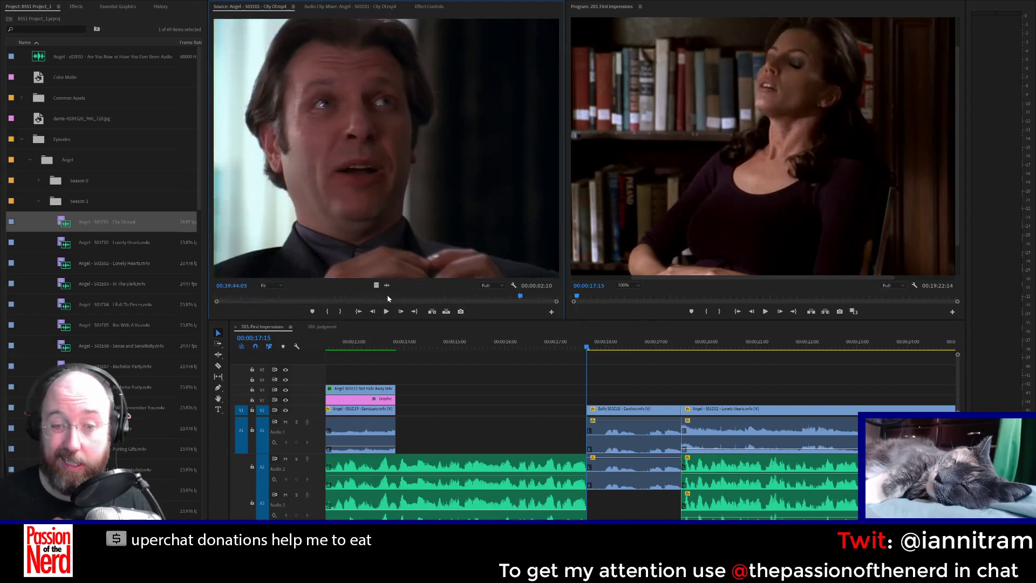
Step: Find the start of the computer screen shot after the Los Angeles Public Library exterior and mark the In point at 00:22:45:13
{"action": "mouse_move", "coordinate": [388, 298]}
{"action": "left_mouse_down"}
{"action": "mouse_move", "coordinate": [425, 294]}
{"action": "mouse_move", "coordinate": [390, 294]}
{"action": "left_mouse_up"}
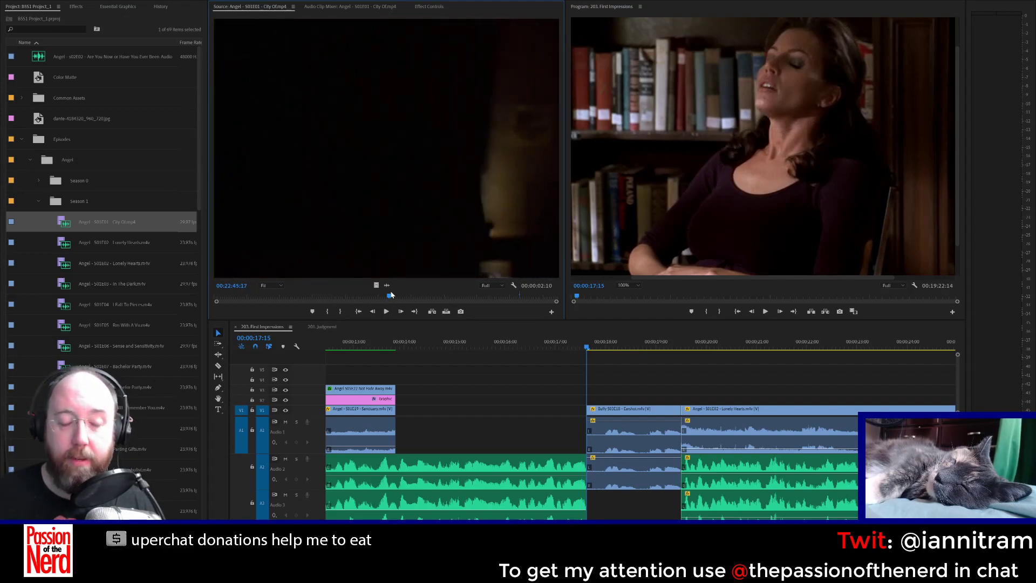
{"action": "key", "text": "k"}
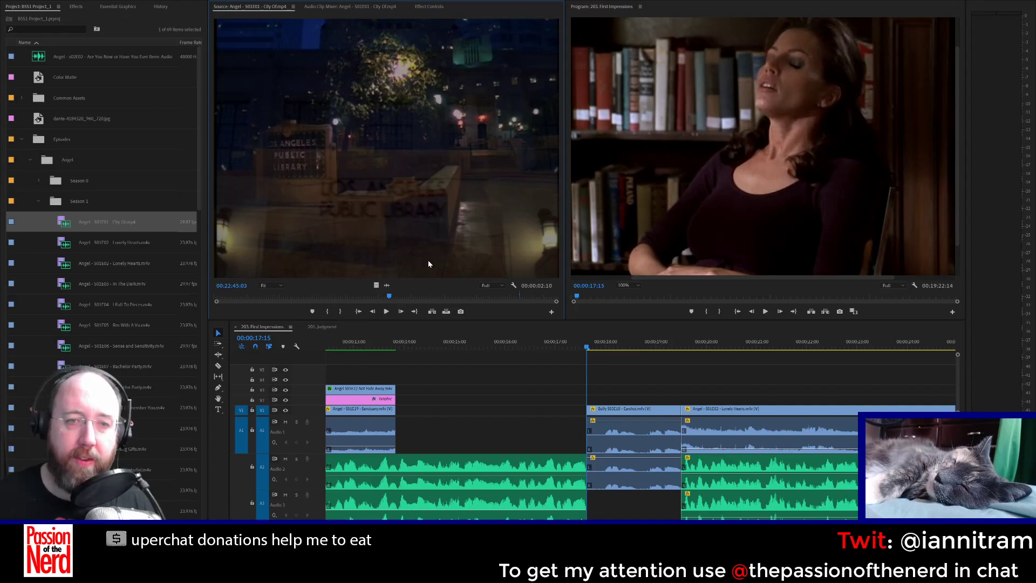
{"action": "key", "text": "Right"}
{"action": "key", "text": "Right"}
{"action": "key", "text": "Right"}
{"action": "key", "text": "Right"}
{"action": "key", "text": "Right"}
{"action": "key", "text": "Right"}
{"action": "key", "text": "Right"}
{"action": "key", "text": "Right"}
{"action": "key", "text": "Right"}
{"action": "key", "text": "Right"}
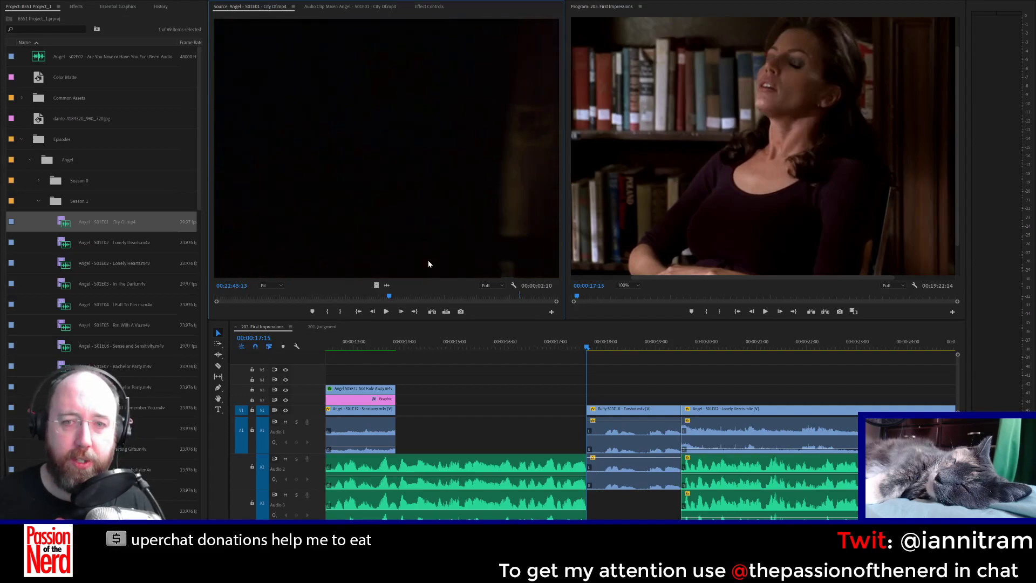
{"action": "key", "text": "i"}
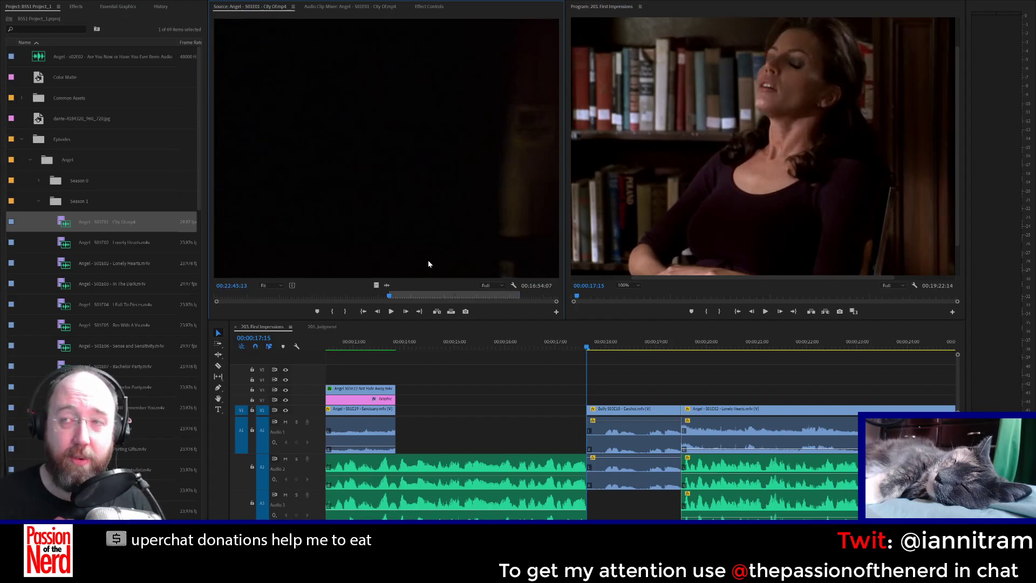
Step: Mark the source Out point at 00:22:48:19 and place the shot in the empty video section before the Buffy clip
{"action": "key", "text": "space"}
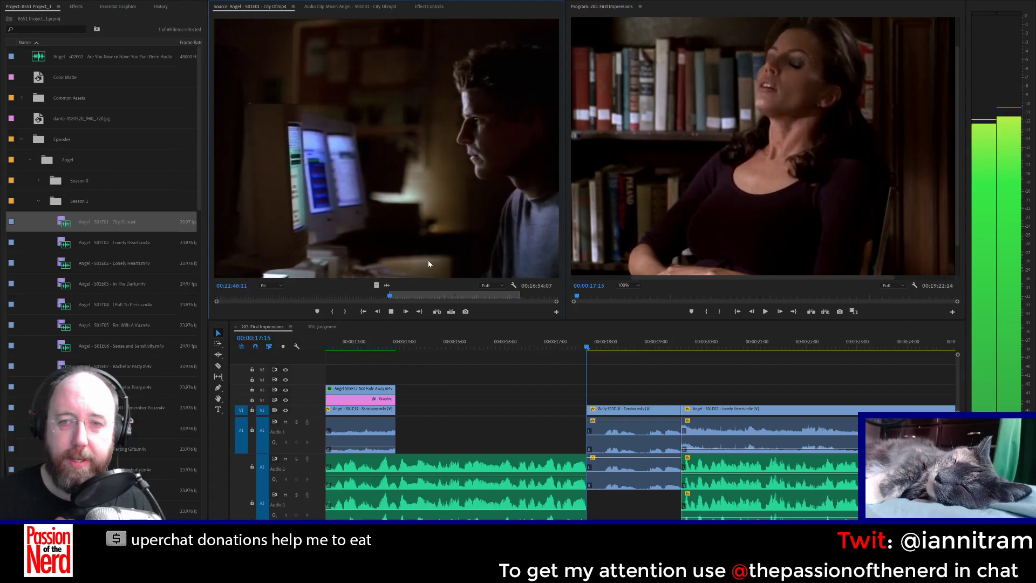
{"action": "key", "text": "space"}
{"action": "key", "text": "o"}
{"action": "left_click_drag", "start_coordinate": [429, 264], "coordinate": [586, 410]}
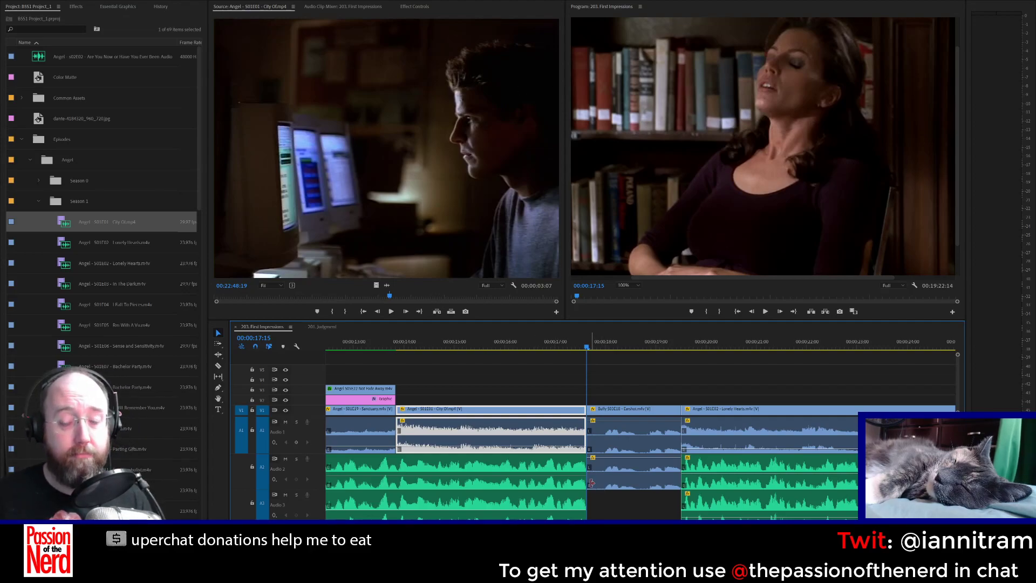
Step: Ripple trim about 7 frames off the start of the Buffy clip at 00:00:17:15 and play the edit from 00:00:13:11
{"action": "left_click_drag", "start_coordinate": [588, 420], "coordinate": [606, 444]}
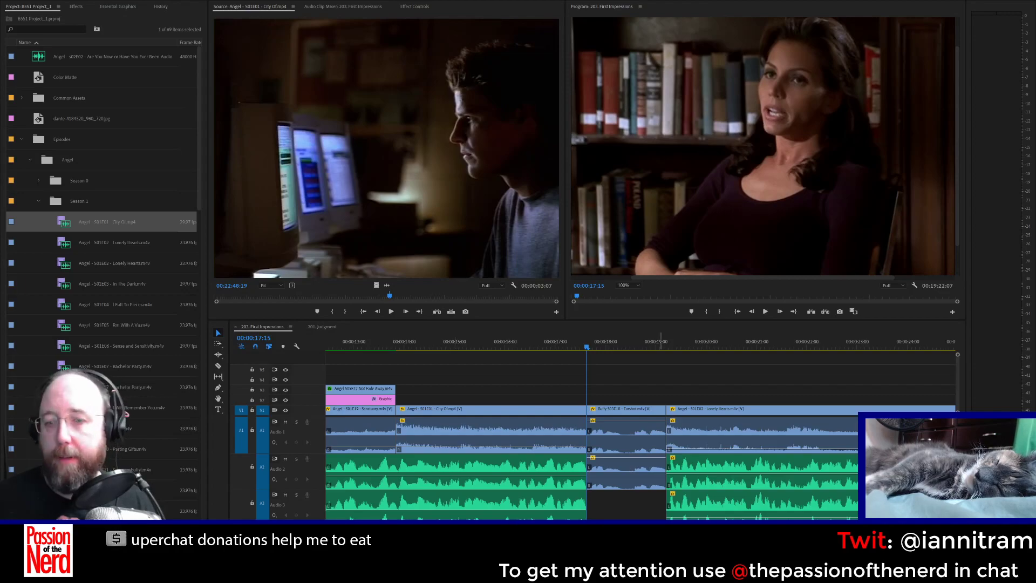
{"action": "left_click", "coordinate": [379, 341]}
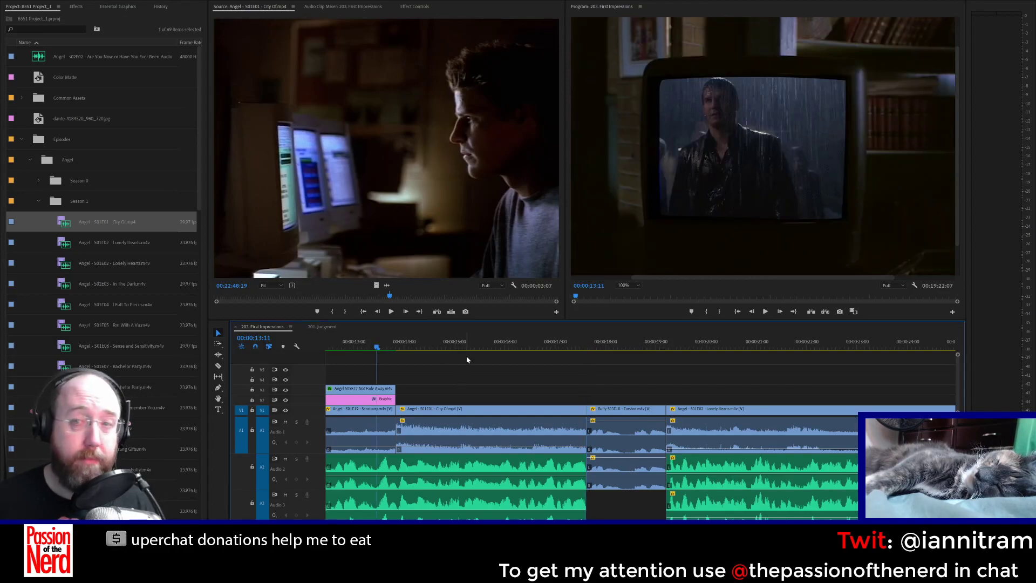
{"action": "key", "text": "space"}
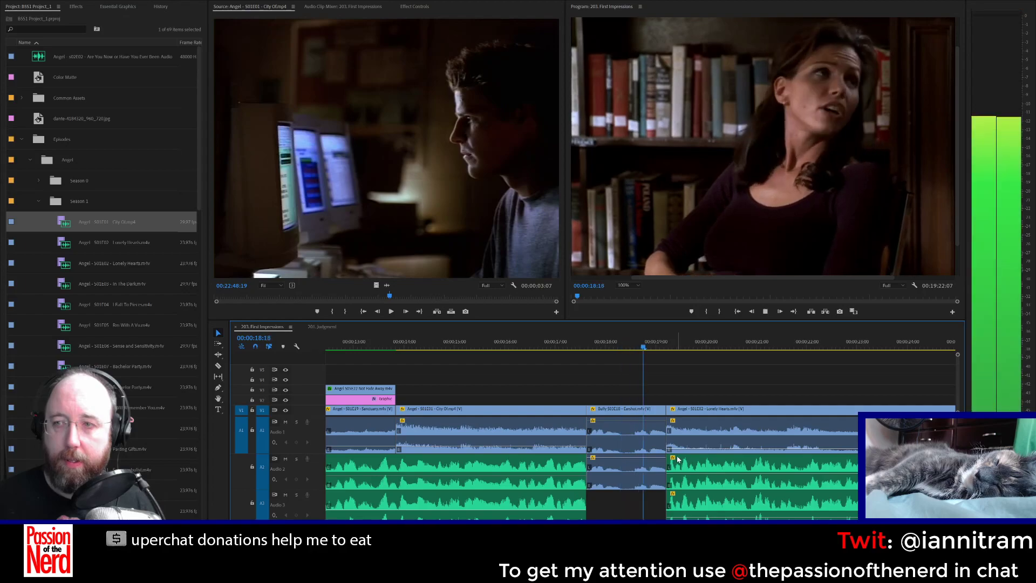
{"action": "key", "text": "space"}
Step: Duplicate the Buffy clip's Audio 2 sound onto Audio 3 and play from within that clip to 00:00:22:10
{"action": "left_click", "coordinate": [631, 484]}
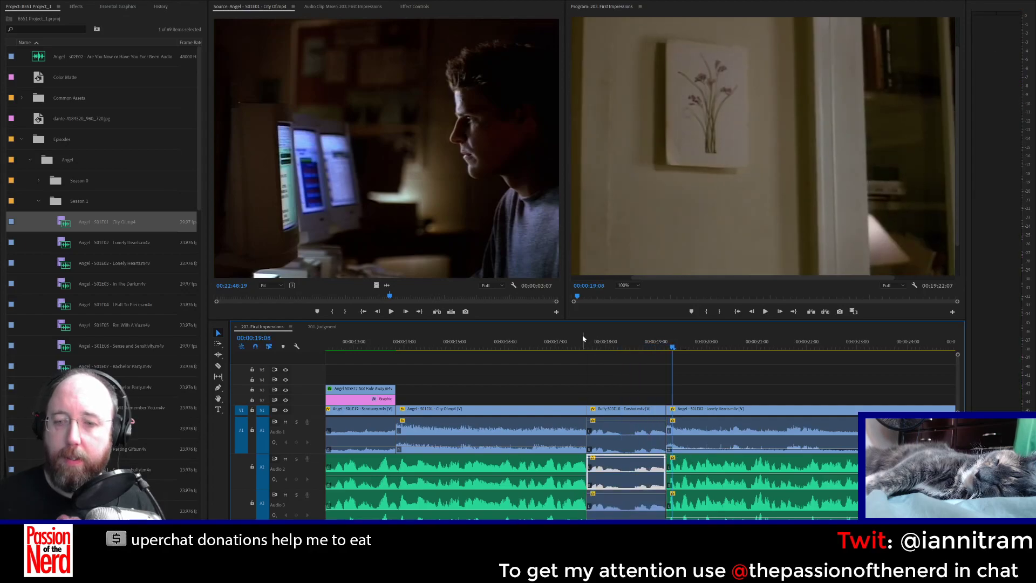
{"action": "left_click", "coordinate": [618, 344]}
{"action": "key", "text": "space"}
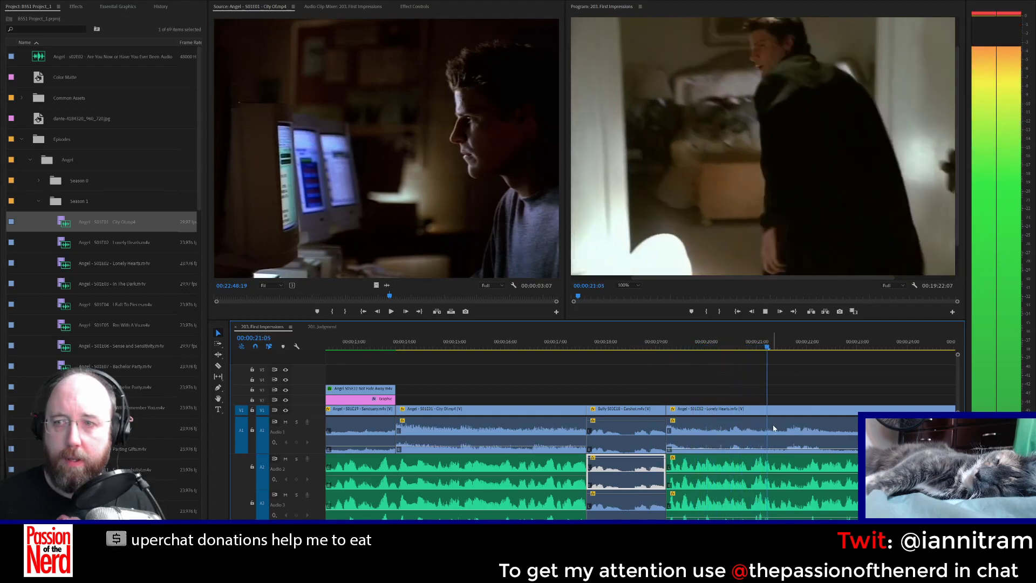
{"action": "key", "text": "space"}
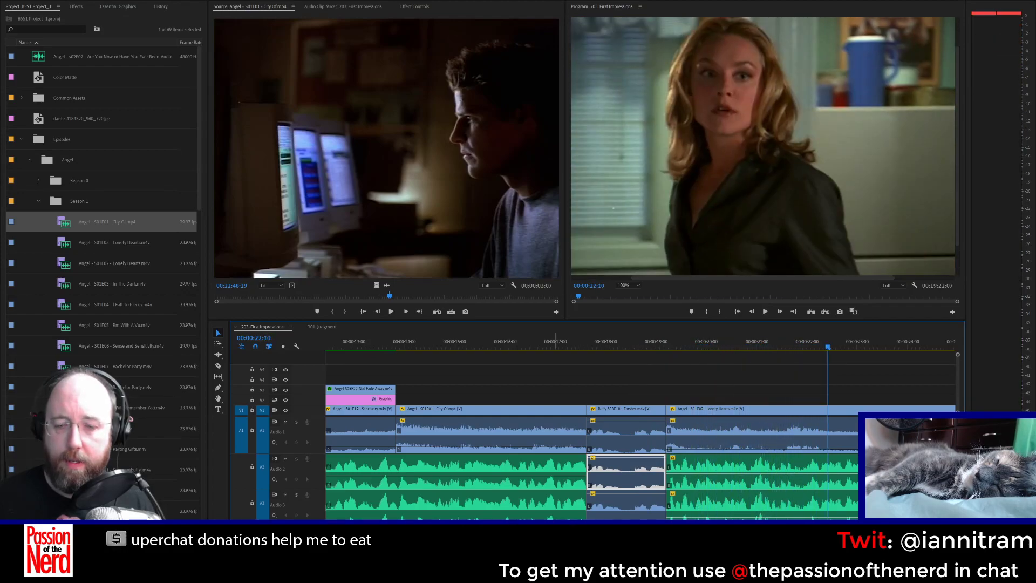
Step: Play the narration over the Lonely Hearts clip up to 00:00:30:01
{"action": "key", "text": "minus"}
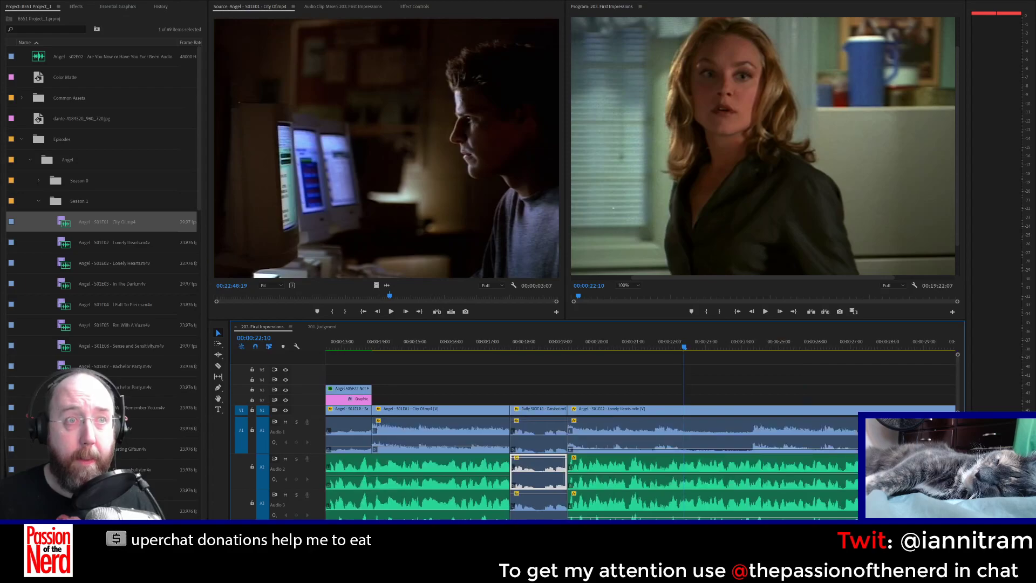
{"action": "scroll", "coordinate": [640, 448], "scroll_direction": "down", "scroll_amount": 2}
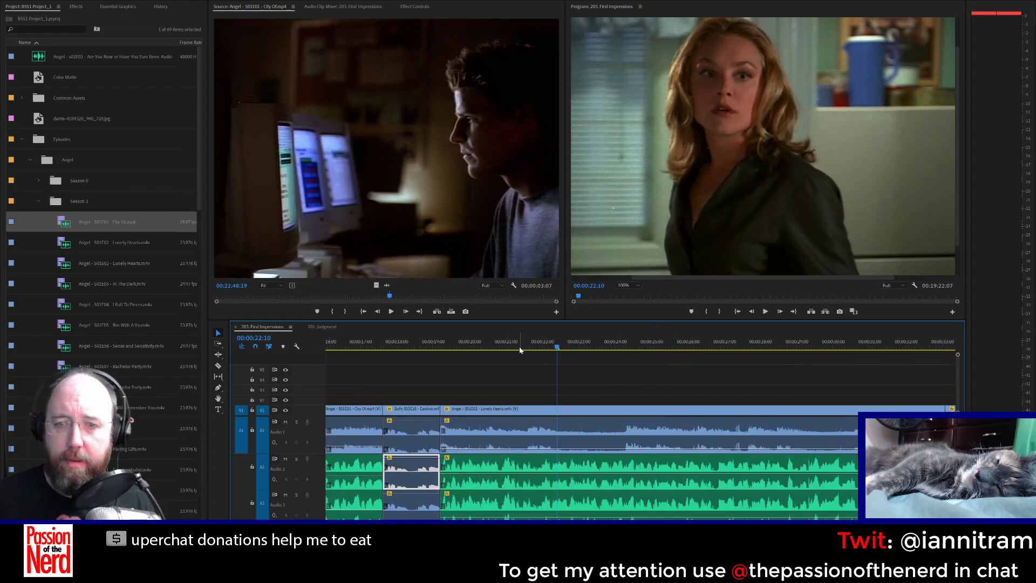
{"action": "left_click_drag", "start_coordinate": [519, 346], "coordinate": [537, 347]}
{"action": "key", "text": "space"}
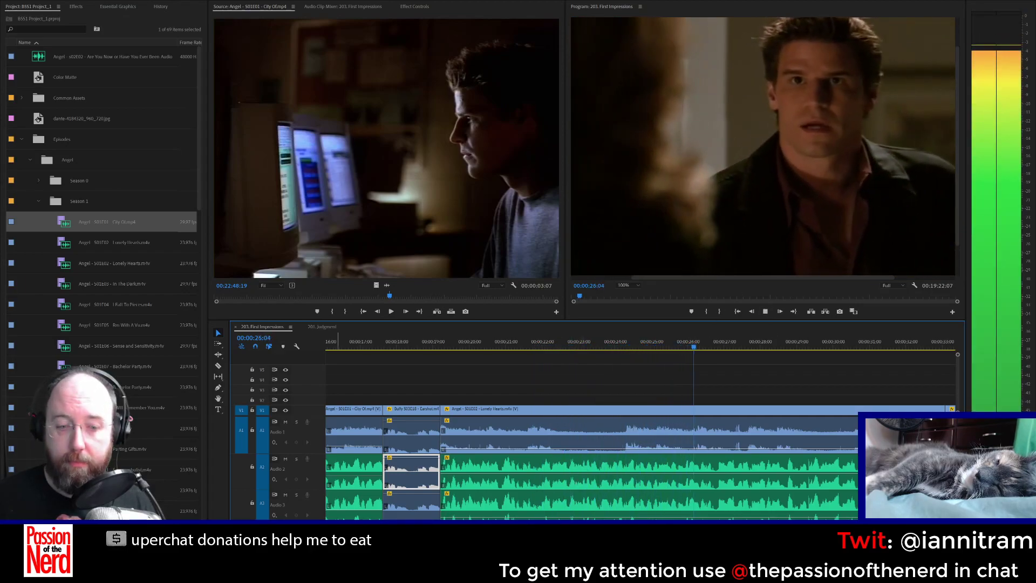
{"action": "key", "text": "minus"}
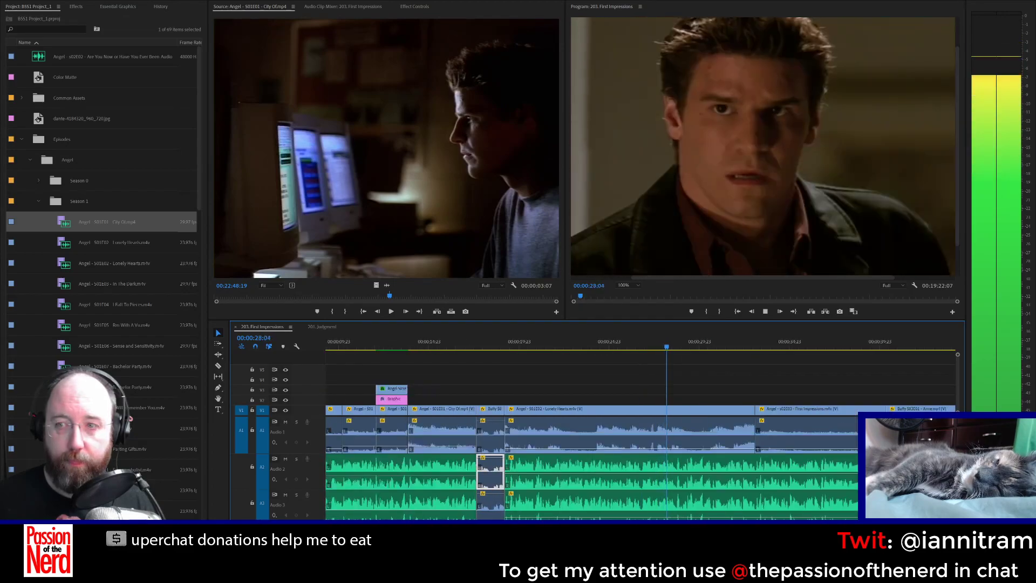
{"action": "scroll", "coordinate": [640, 432], "scroll_direction": "down", "scroll_amount": 5}
{"action": "key", "text": "space"}
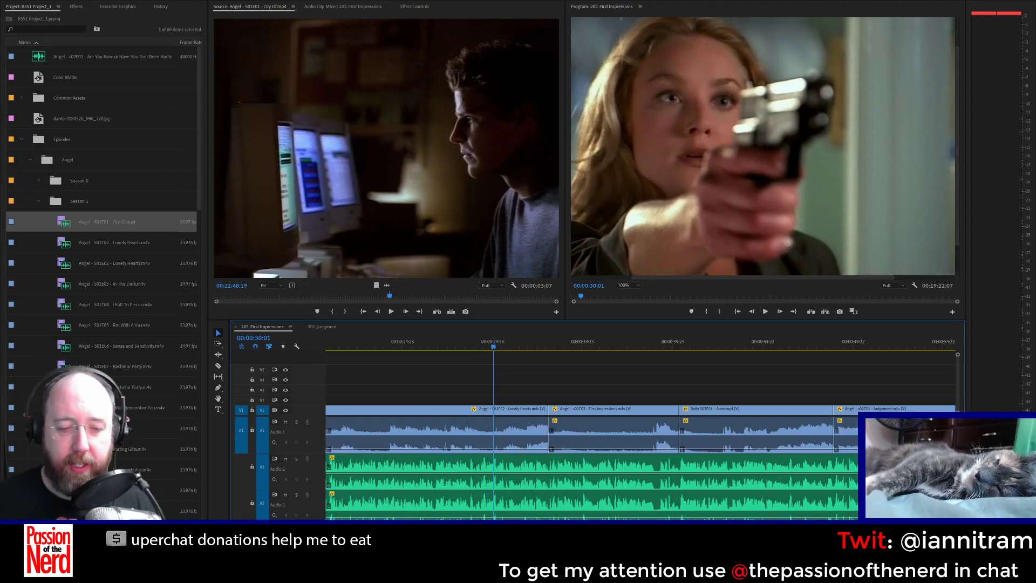
Step: Render the Angel Intro Sequence and play it to the First Impressions title at 00:01:57:17 with the Program monitor enlarged
{"action": "key", "text": "backslash"}
{"action": "scroll", "coordinate": [594, 431], "scroll_direction": "down", "scroll_amount": 10}
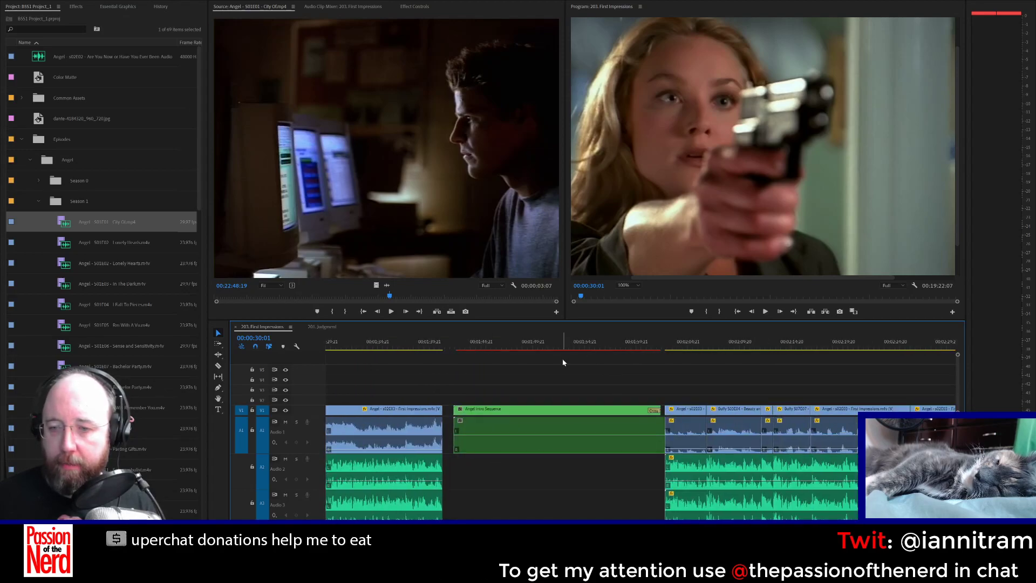
{"action": "left_click_drag", "start_coordinate": [532, 385], "coordinate": [575, 456]}
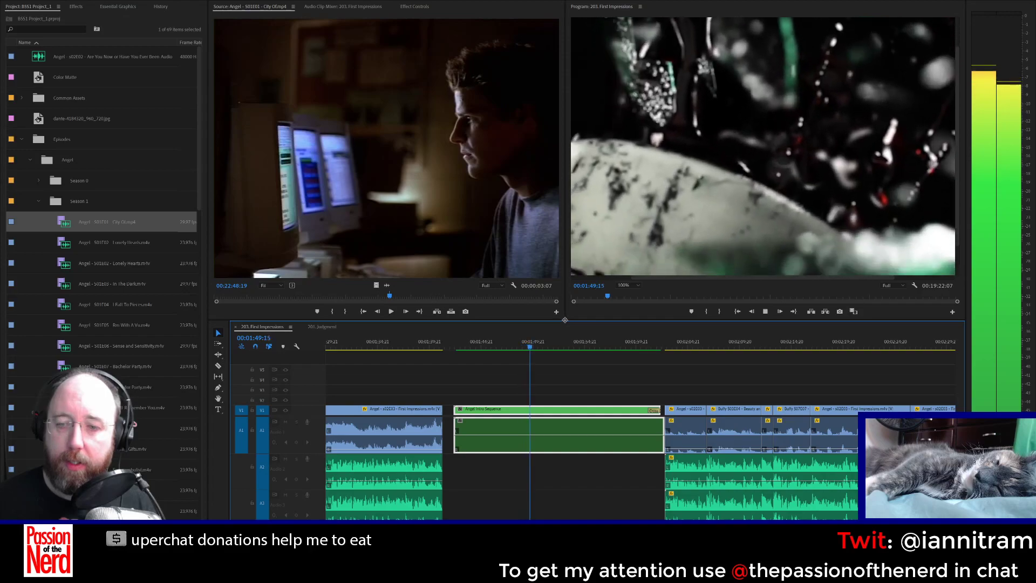
{"action": "left_click_drag", "start_coordinate": [564, 320], "coordinate": [517, 337]}
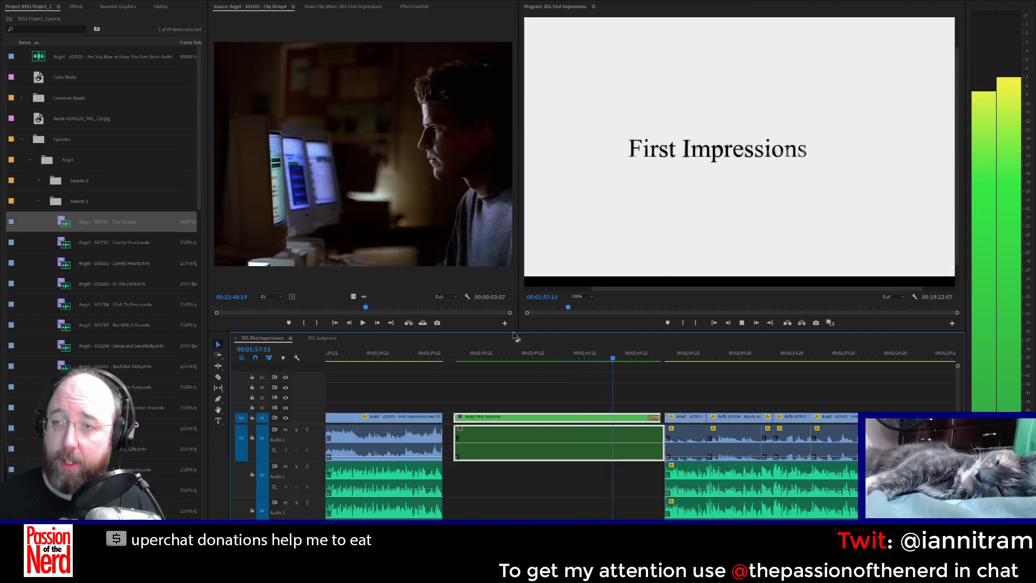
{"action": "key", "text": "space"}
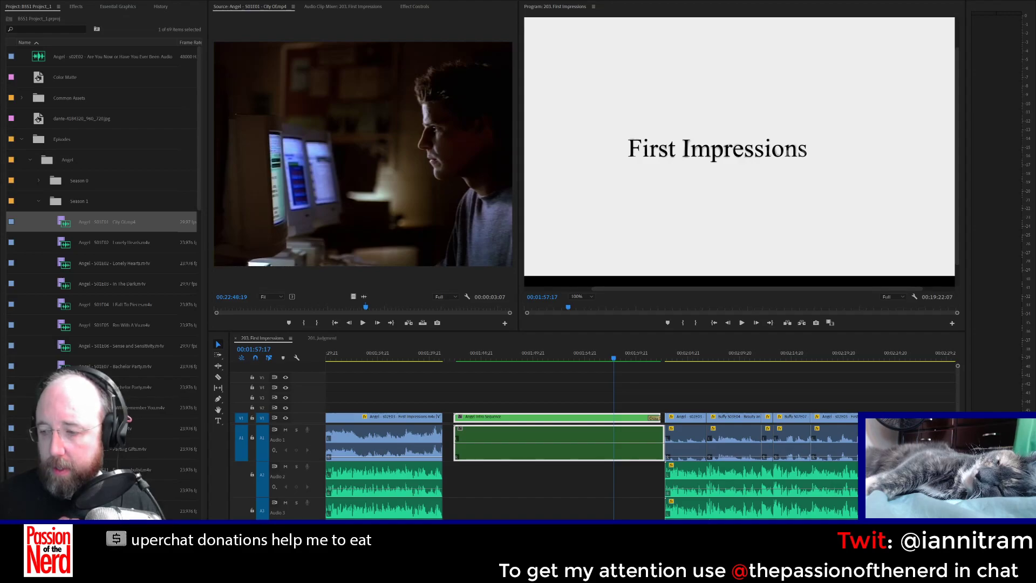
Step: Check the frame at 00:01:36:07 before the intro sequence and return to the opening clips of the sequence
{"action": "left_click", "coordinate": [249, 398]}
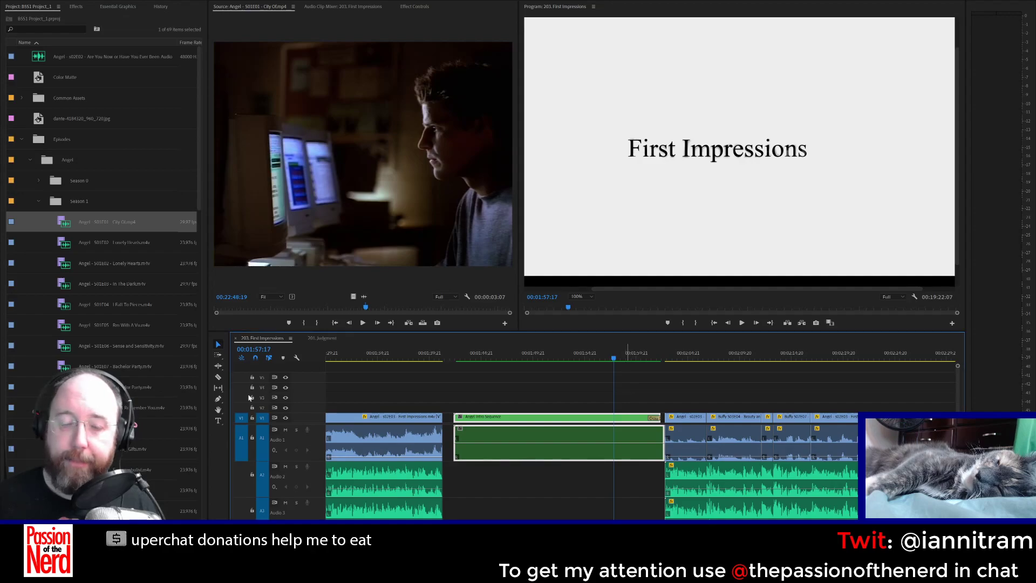
{"action": "left_click", "coordinate": [393, 365]}
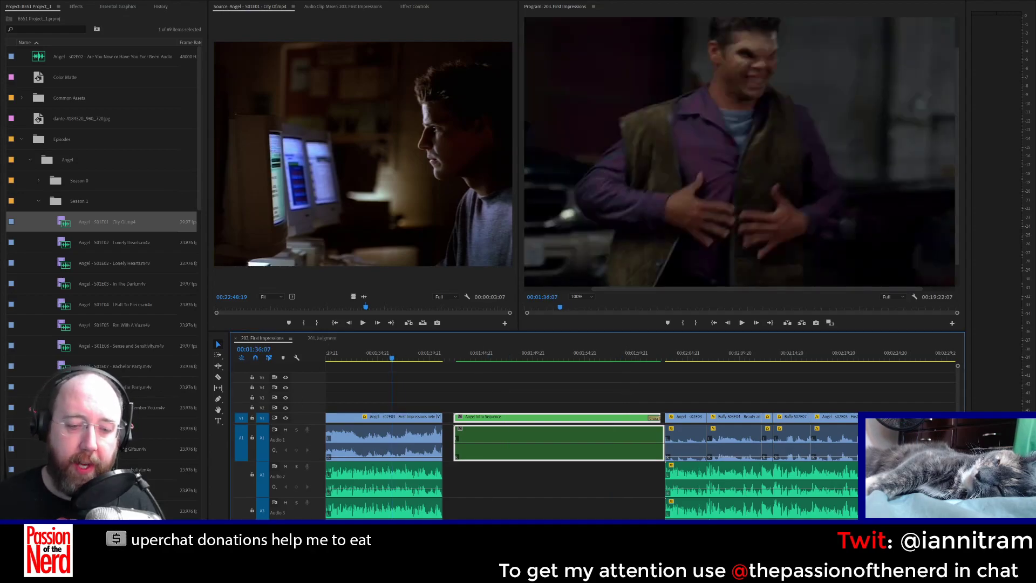
{"action": "scroll", "coordinate": [594, 432], "scroll_direction": "left", "scroll_amount": 10}
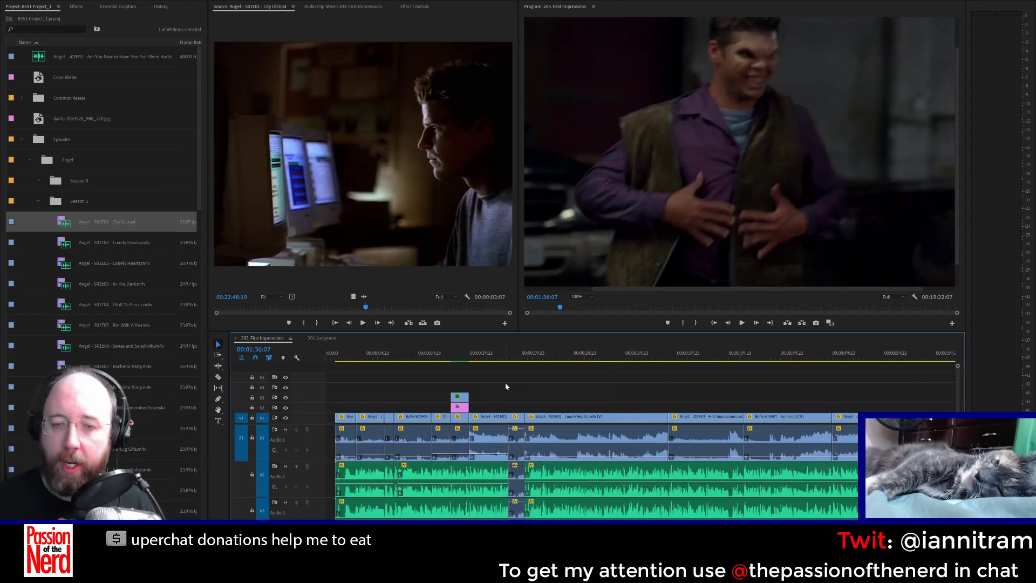
Step: Play the clip with the stacked overlays from just before it and check the television composite at 00:00:12:17
{"action": "left_click", "coordinate": [446, 358]}
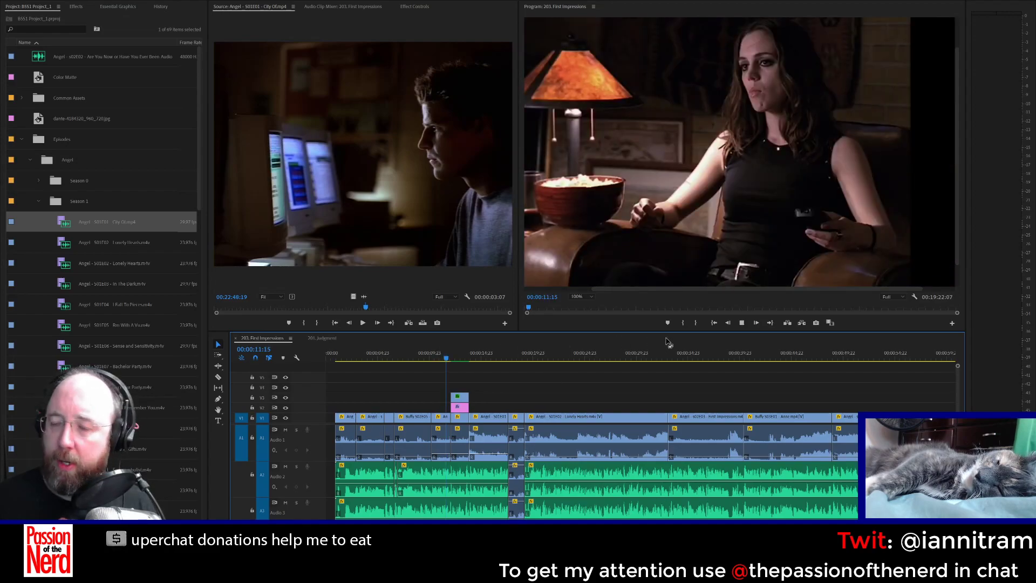
{"action": "key", "text": "space"}
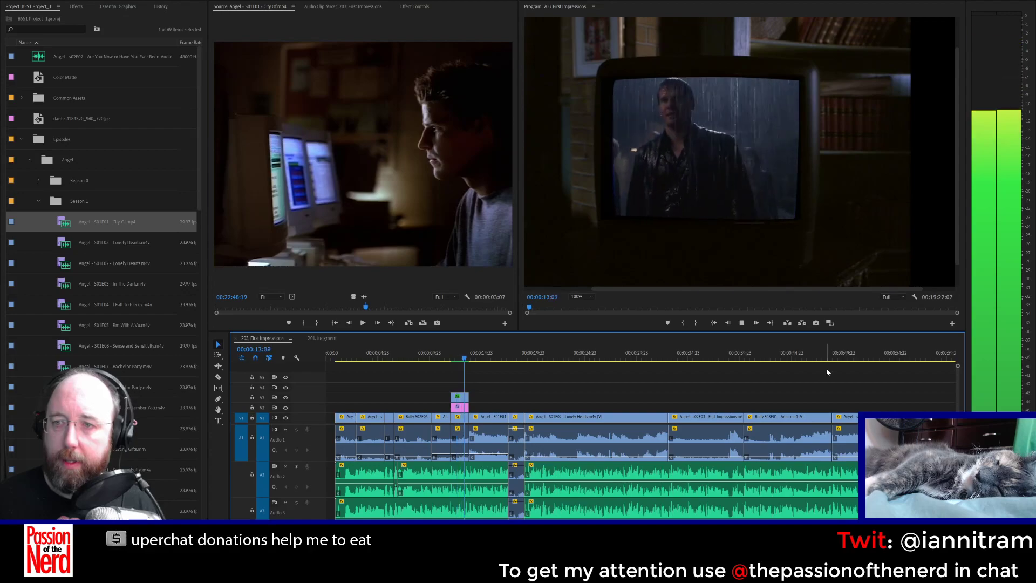
{"action": "key", "text": "space"}
{"action": "left_click", "coordinate": [457, 356]}
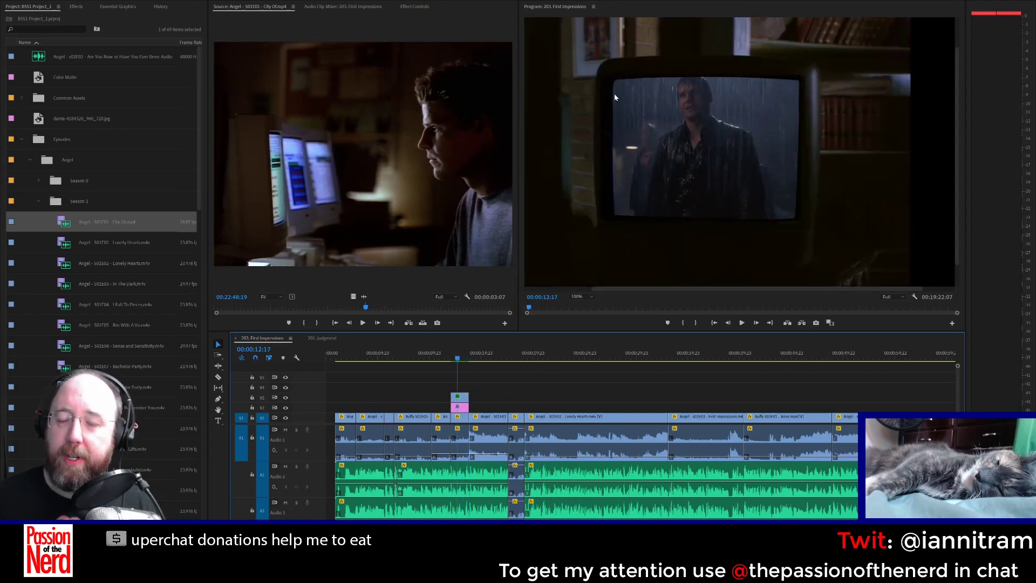
{"action": "left_click", "coordinate": [645, 104]}
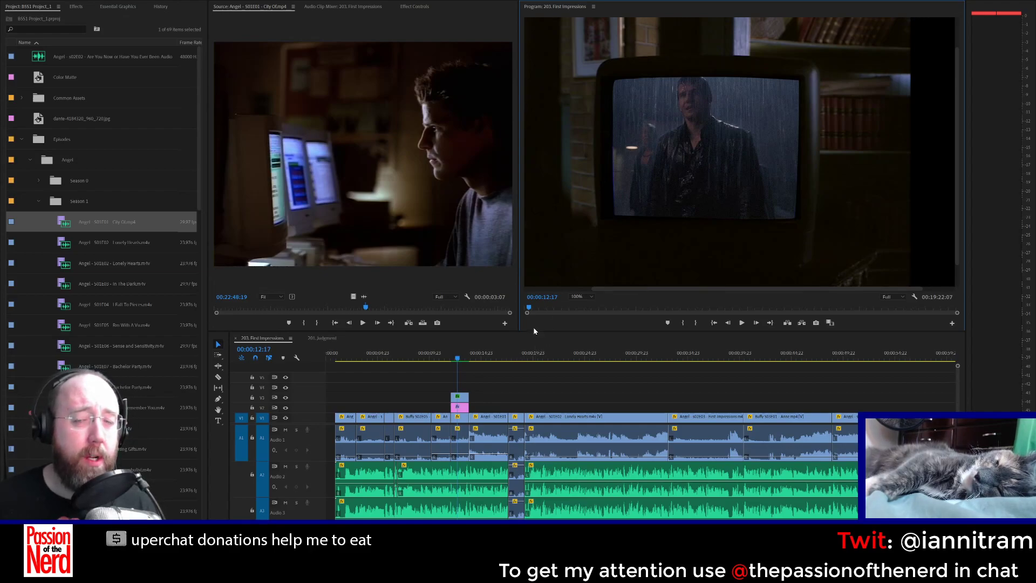
Step: Play the sequence from 00:00:11:13 into the Lonely Hearts clip, following the narration to about 00:00:24:03
{"action": "left_click", "coordinate": [447, 357]}
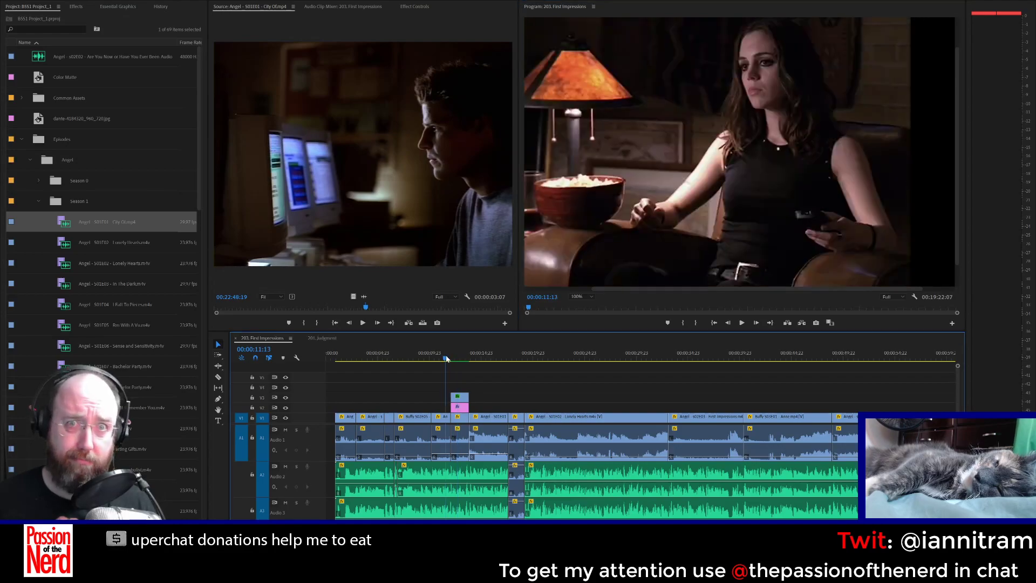
{"action": "key", "text": "space"}
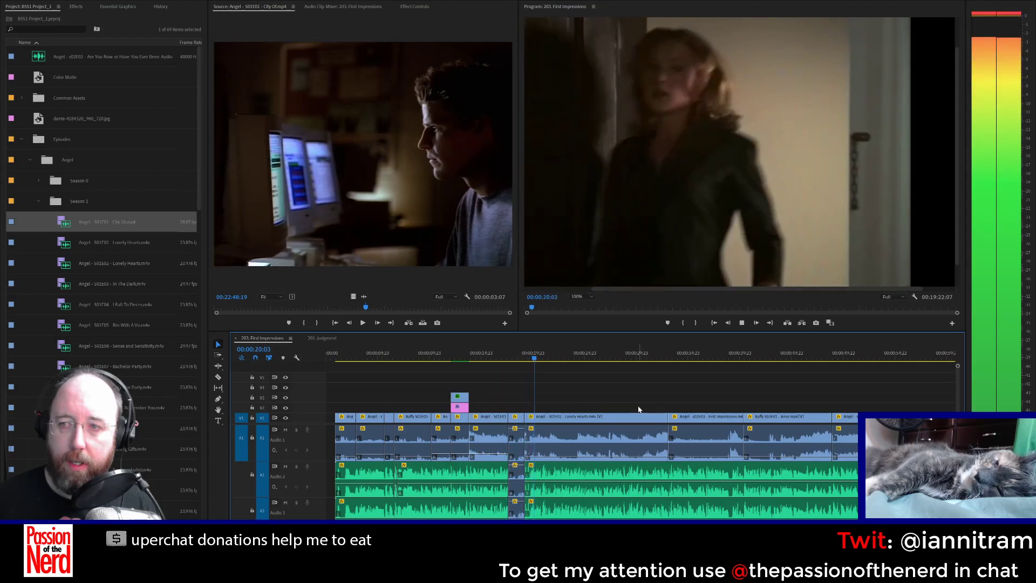
{"action": "scroll", "coordinate": [476, 478], "scroll_direction": "down", "scroll_amount": 4}
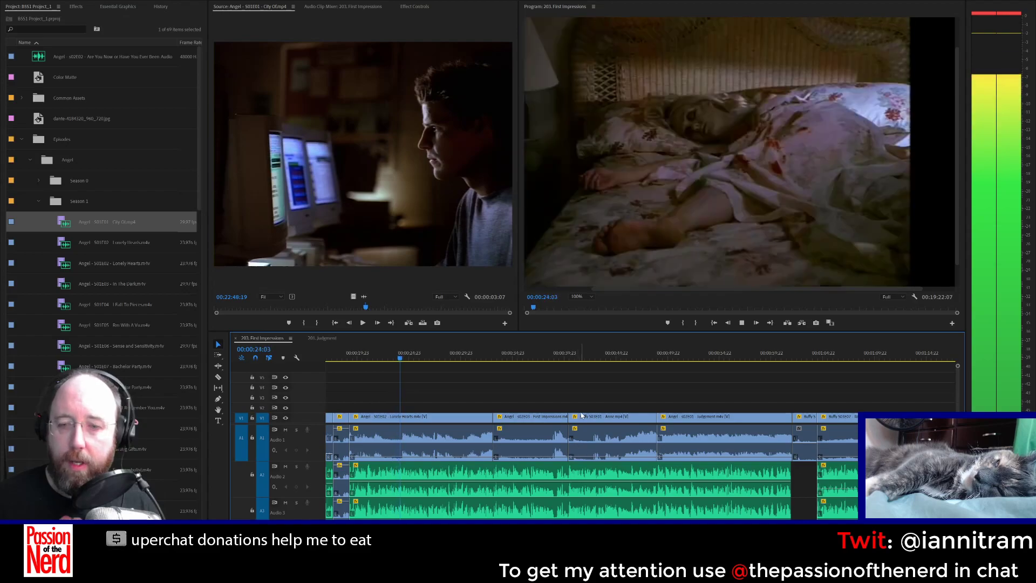
{"action": "key", "text": "space"}
Step: Replay the start of the Lonely Hearts clip, find the cut point at 00:00:22:06 and trim the clip's end to it
{"action": "left_click", "coordinate": [356, 356]}
{"action": "key", "text": "space"}
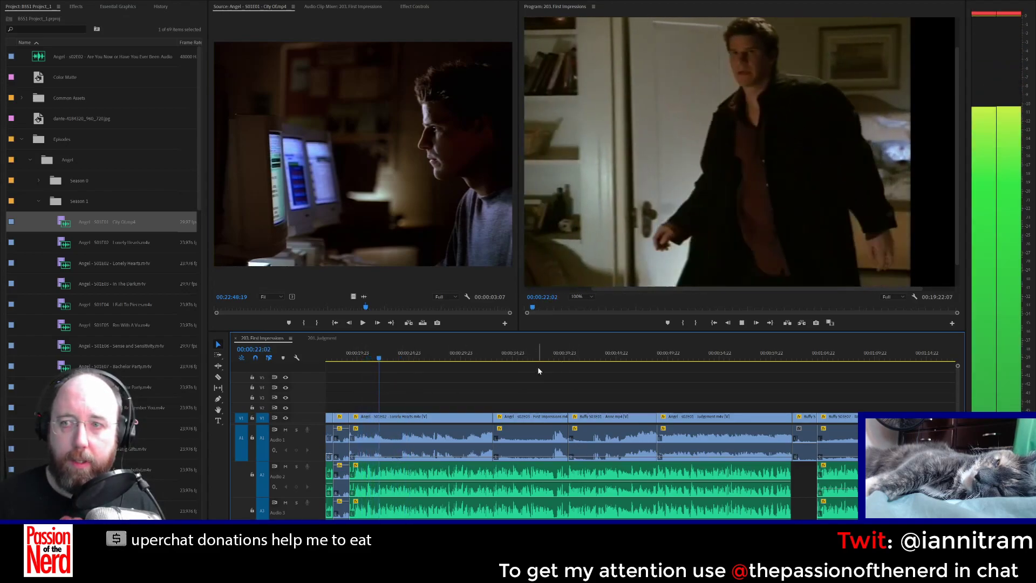
{"action": "key", "text": "space"}
{"action": "key", "text": "Left"}
{"action": "key", "text": "Left"}
{"action": "key", "text": "Left"}
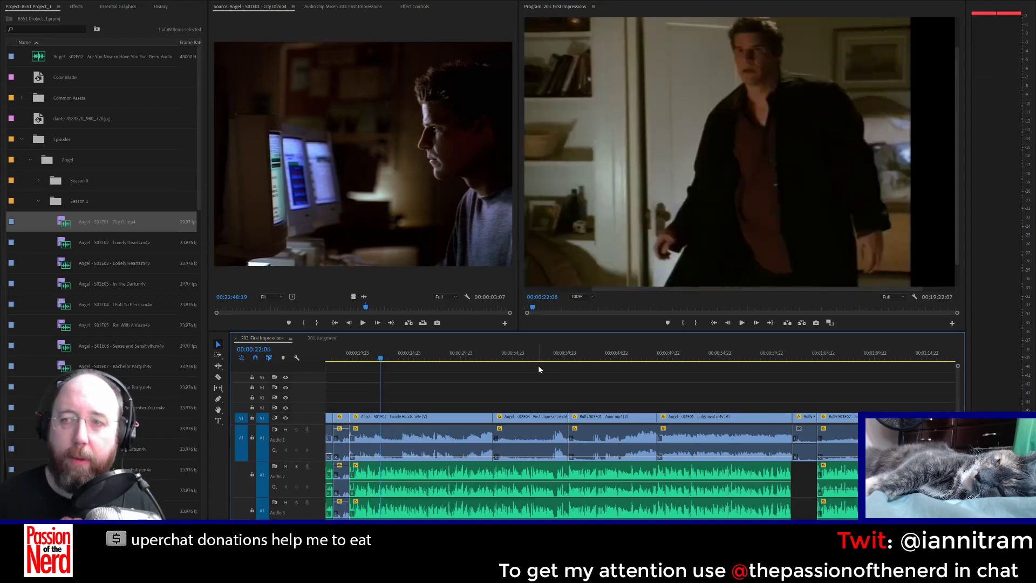
{"action": "left_click", "coordinate": [492, 419]}
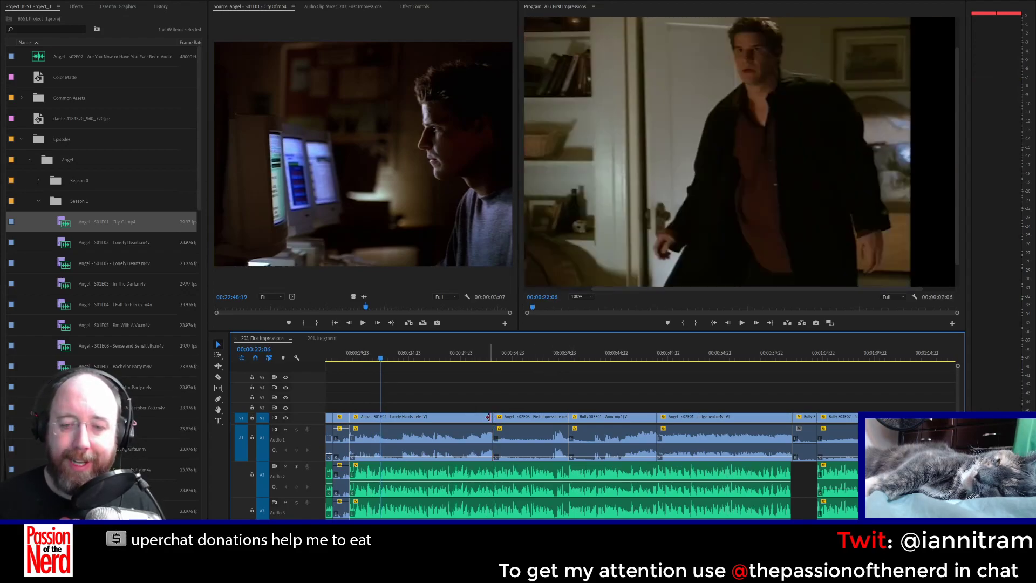
{"action": "left_click_drag", "start_coordinate": [425, 425], "coordinate": [380, 426]}
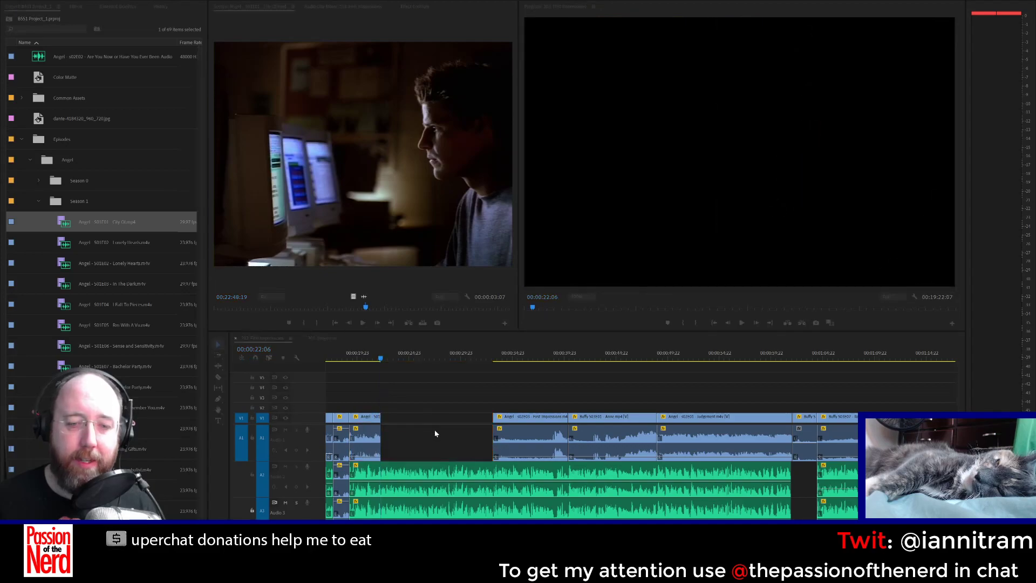
Step: Open the Angel S01E11 Somnambulist episode as source and play its night rooftop scene from around 00:39:15
{"action": "scroll", "coordinate": [45, 254], "scroll_direction": "down", "scroll_amount": 4}
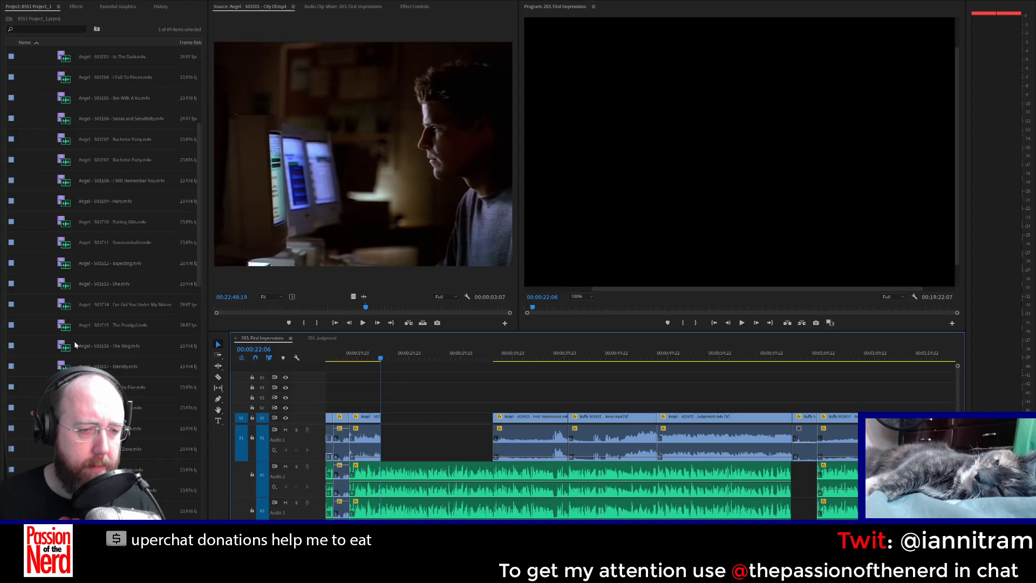
{"action": "double_click", "coordinate": [66, 243]}
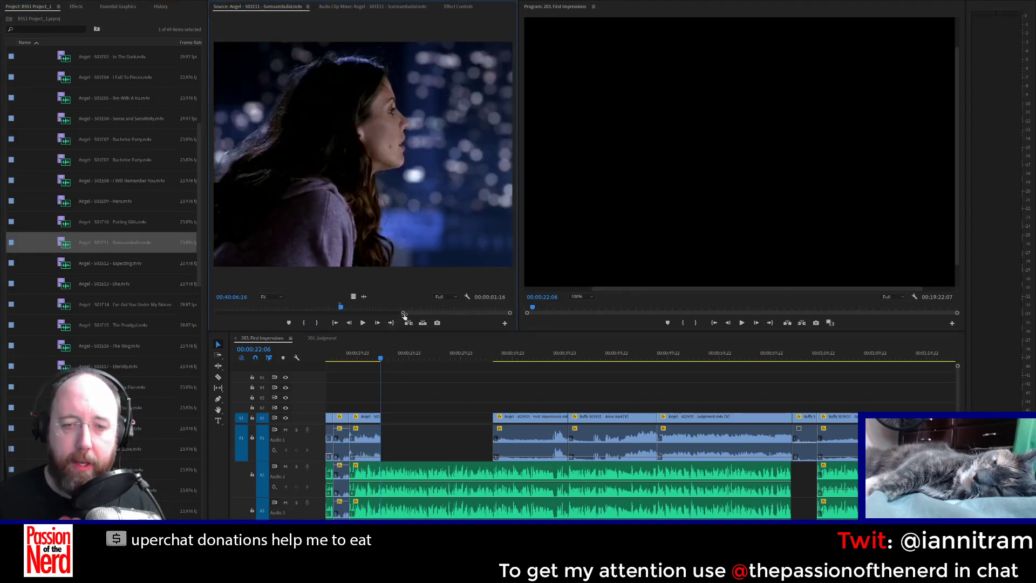
{"action": "left_click_drag", "start_coordinate": [410, 310], "coordinate": [403, 312]}
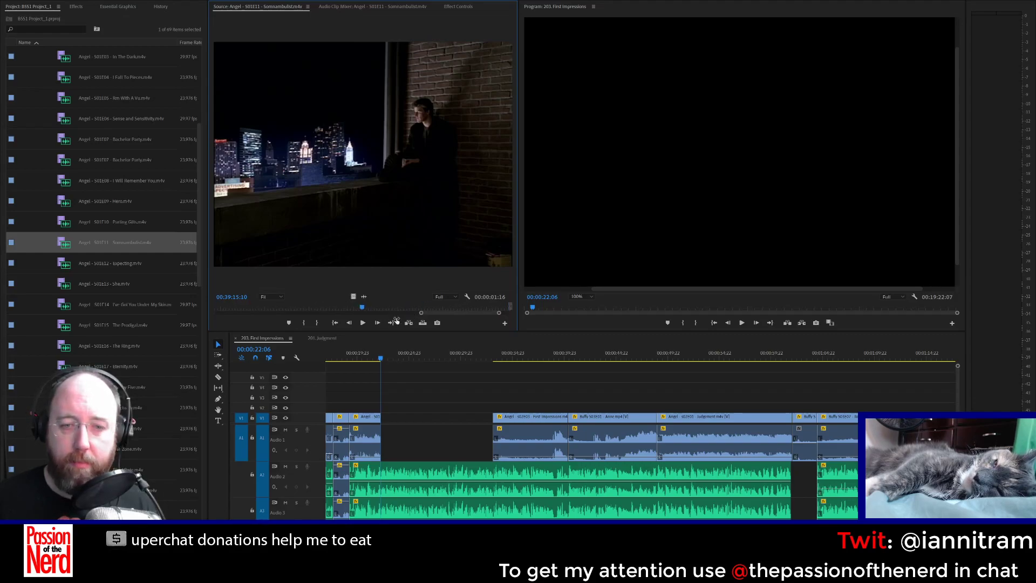
{"action": "key", "text": "space"}
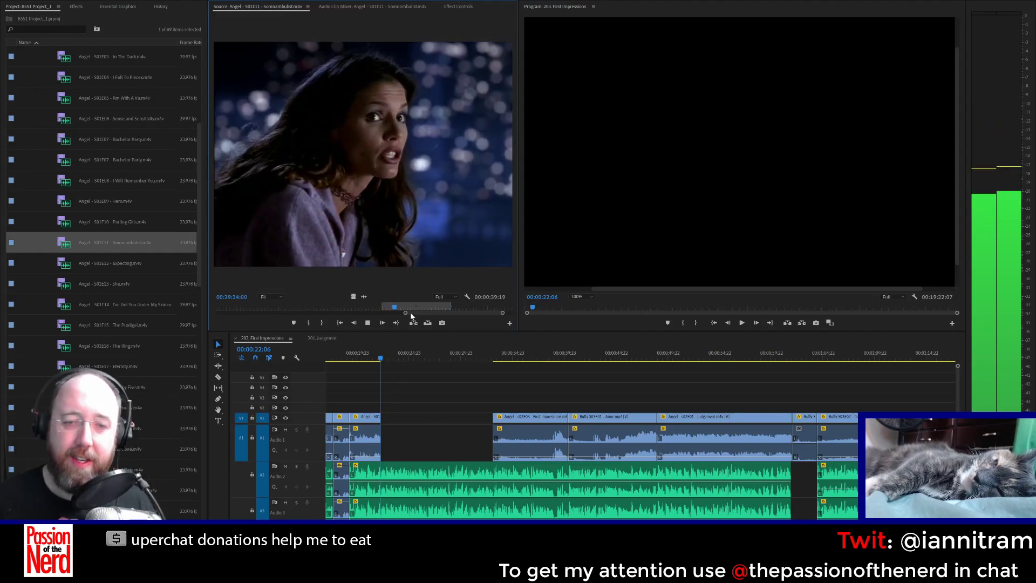
{"action": "left_click_drag", "start_coordinate": [406, 313], "coordinate": [437, 314]}
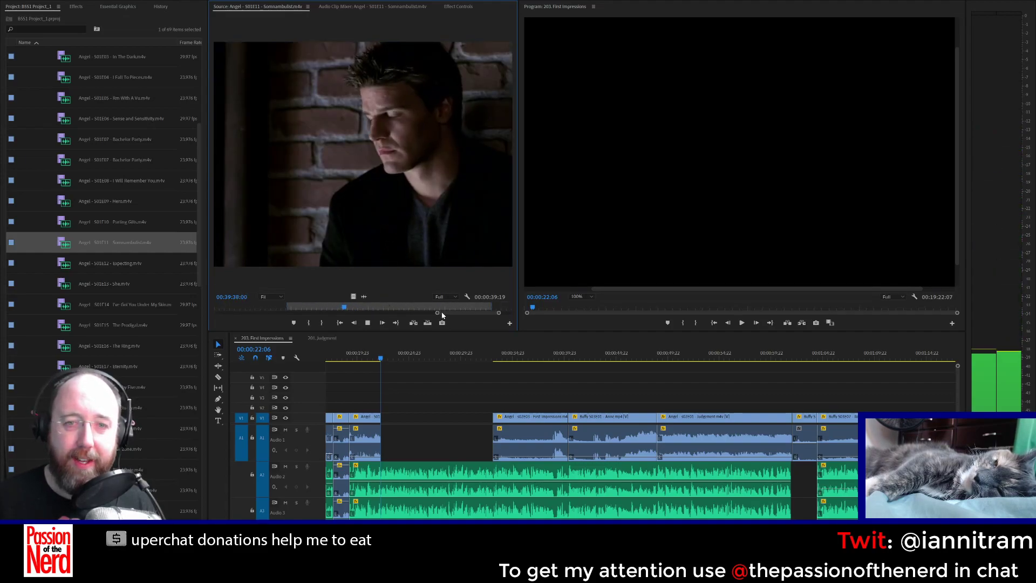
{"action": "key", "text": "space"}
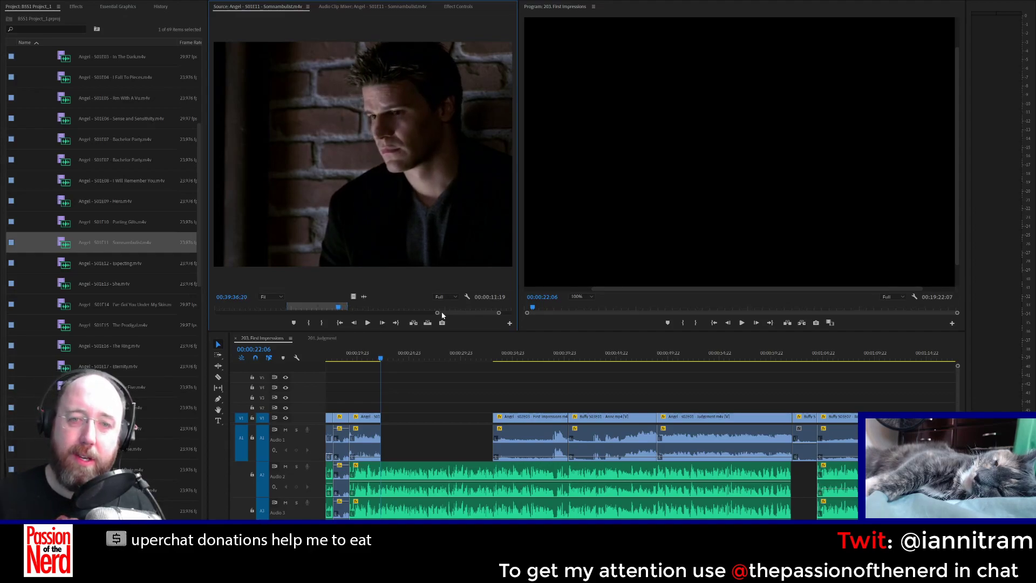
Step: Start the Somnambulist excerpt at 00:39:35:03 and place it on V1 and Audio 1 in the gap after the Lonely Hearts clip
{"action": "key", "text": "Left"}
{"action": "key", "text": "Left"}
{"action": "key", "text": "Left"}
{"action": "key", "text": "Left"}
{"action": "key", "text": "Left"}
{"action": "key", "text": "Left"}
{"action": "key", "text": "Left"}
{"action": "key", "text": "Left"}
{"action": "key", "text": "Left"}
{"action": "key", "text": "Left"}
{"action": "key", "text": "Left"}
{"action": "key", "text": "Left"}
{"action": "key", "text": "Left"}
{"action": "key", "text": "Left"}
{"action": "key", "text": "Left"}
{"action": "key", "text": "Left"}
{"action": "key", "text": "Left"}
{"action": "key", "text": "Left"}
{"action": "key", "text": "Left"}
{"action": "key", "text": "Left"}
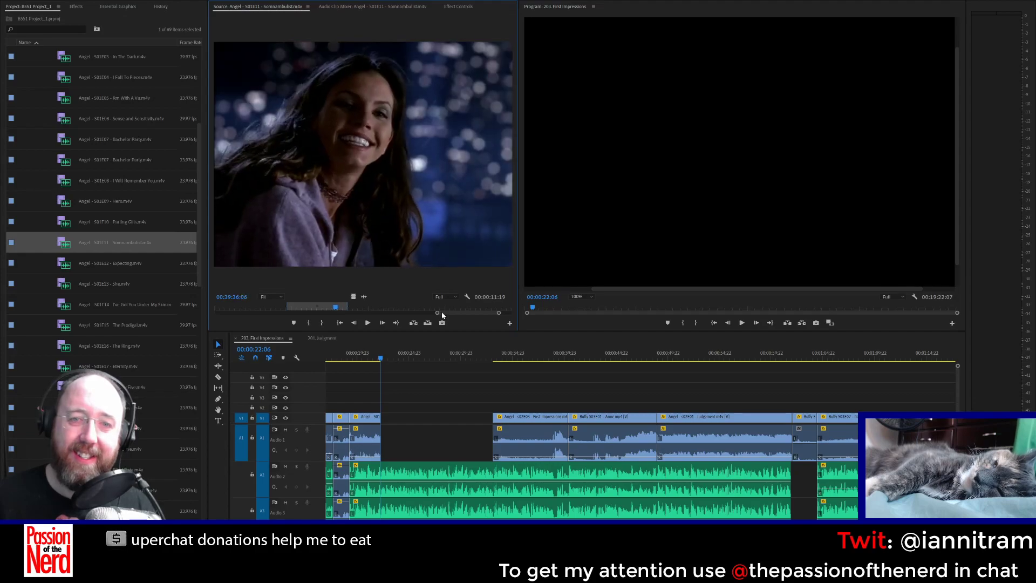
{"action": "key", "text": "Left"}
{"action": "key", "text": "Left"}
{"action": "key", "text": "Left"}
{"action": "key", "text": "Left"}
{"action": "key", "text": "Left"}
{"action": "key", "text": "Left"}
{"action": "key", "text": "Left"}
{"action": "key", "text": "Left"}
{"action": "key", "text": "Left"}
{"action": "key", "text": "Left"}
{"action": "key", "text": "Left"}
{"action": "key", "text": "Left"}
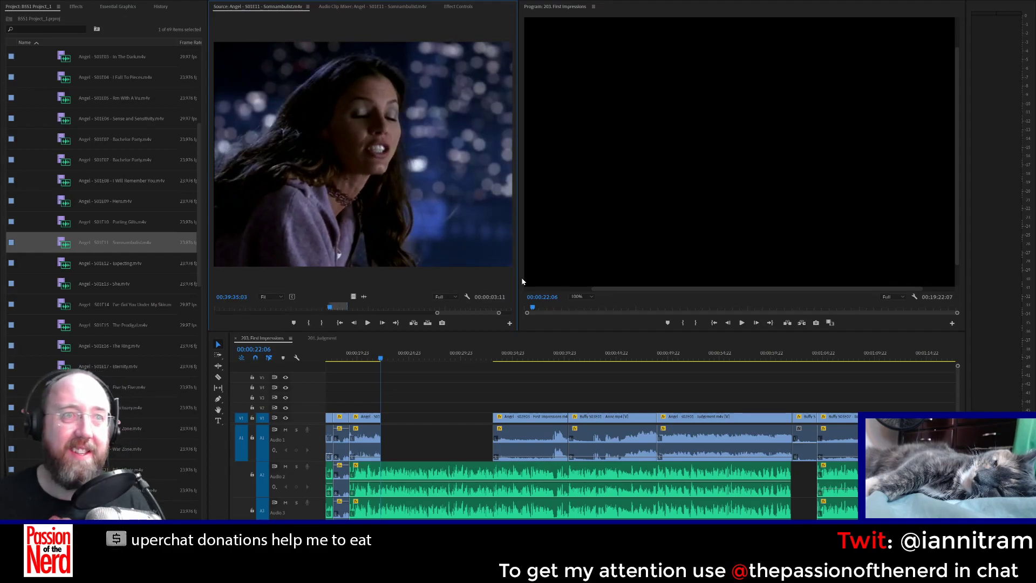
{"action": "left_click_drag", "start_coordinate": [437, 200], "coordinate": [388, 417]}
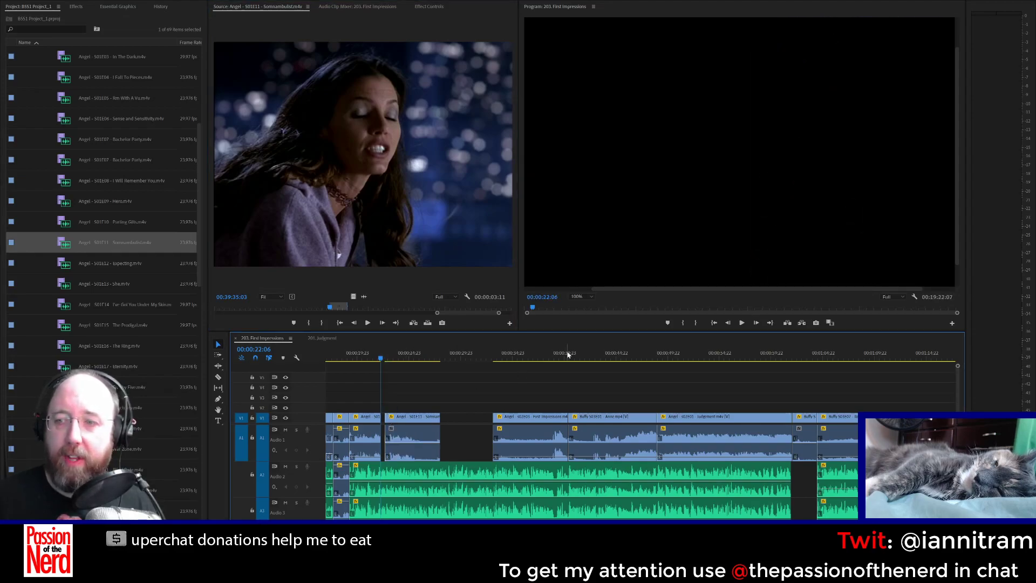
Step: Show the frame at 00:00:25:20, set the Program monitor zoom to Fit and widen the Source monitor beside it
{"action": "left_click", "coordinate": [418, 353]}
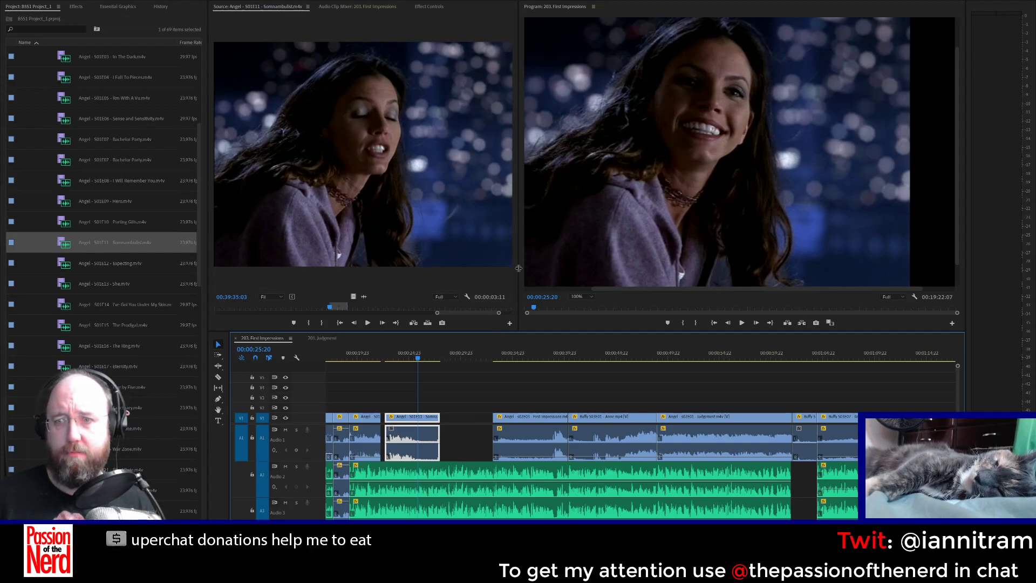
{"action": "left_click_drag", "start_coordinate": [518, 268], "coordinate": [439, 281]}
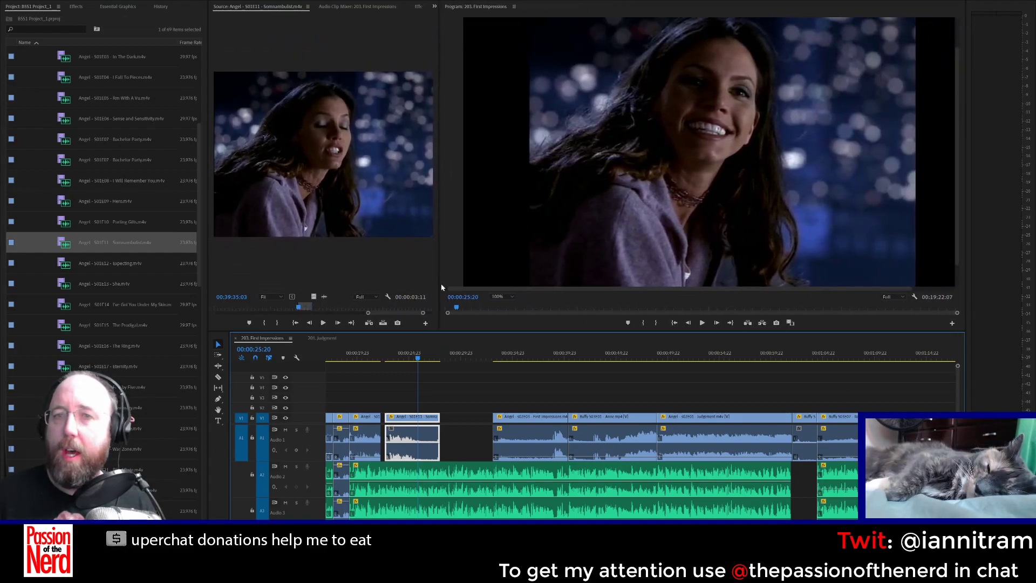
{"action": "left_click", "coordinate": [501, 296]}
{"action": "left_click", "coordinate": [509, 304]}
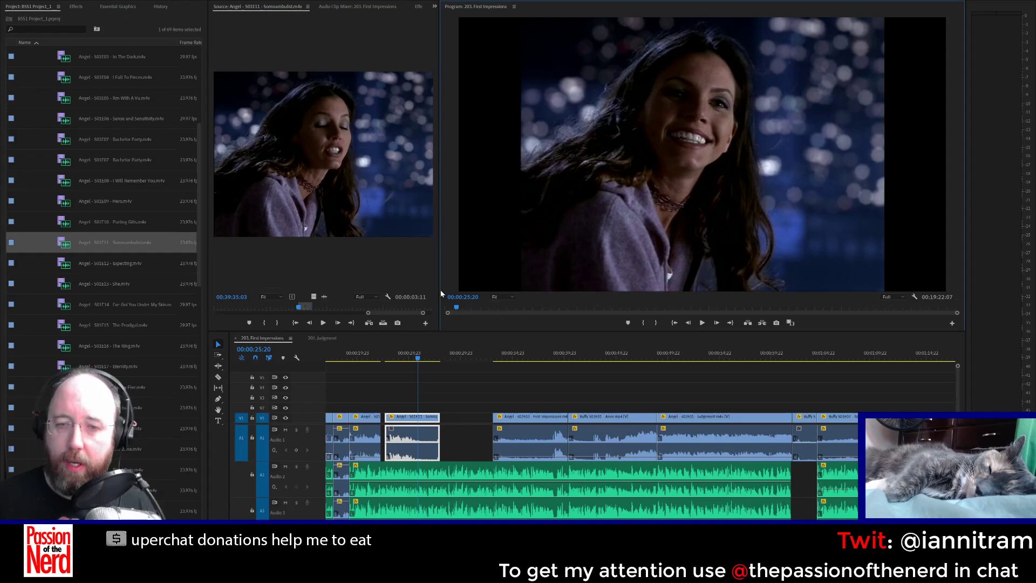
{"action": "left_click_drag", "start_coordinate": [438, 285], "coordinate": [558, 285]}
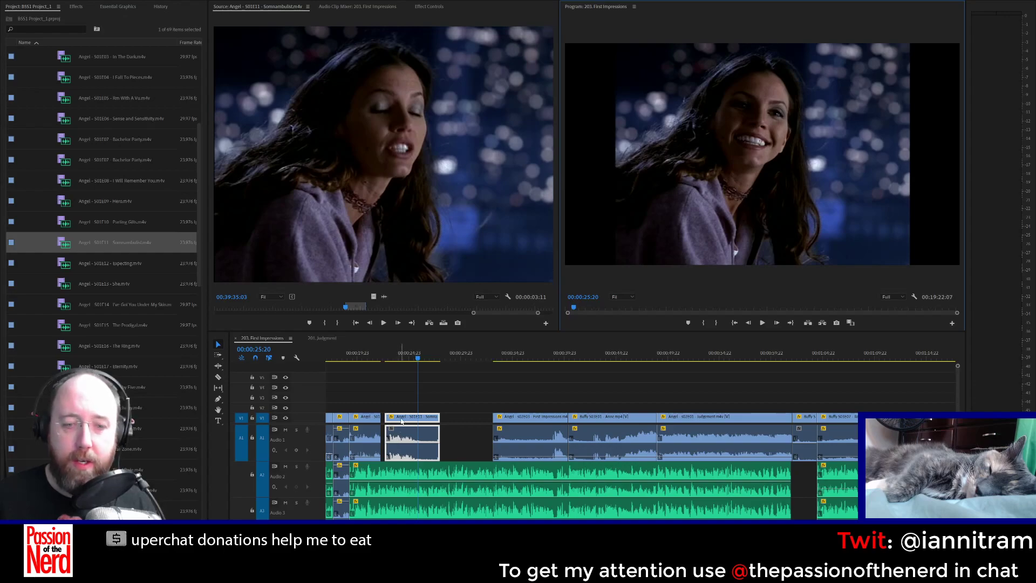
Step: Butt the Somnambulist clip against the Lonely Hearts clip, add an audio transition at their cut and play through to 00:00:28:22
{"action": "left_click_drag", "start_coordinate": [401, 421], "coordinate": [396, 445]}
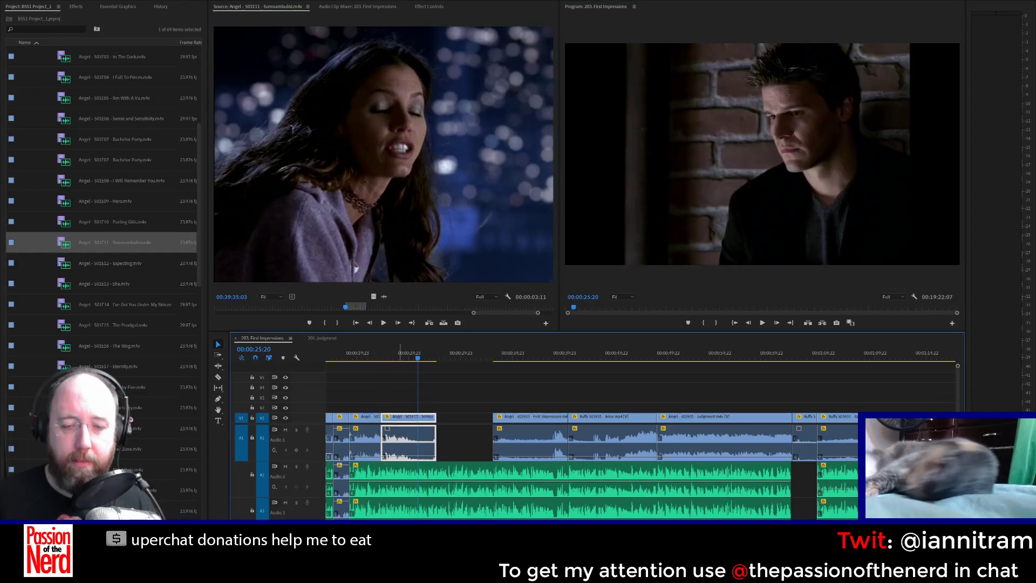
{"action": "left_click", "coordinate": [366, 440]}
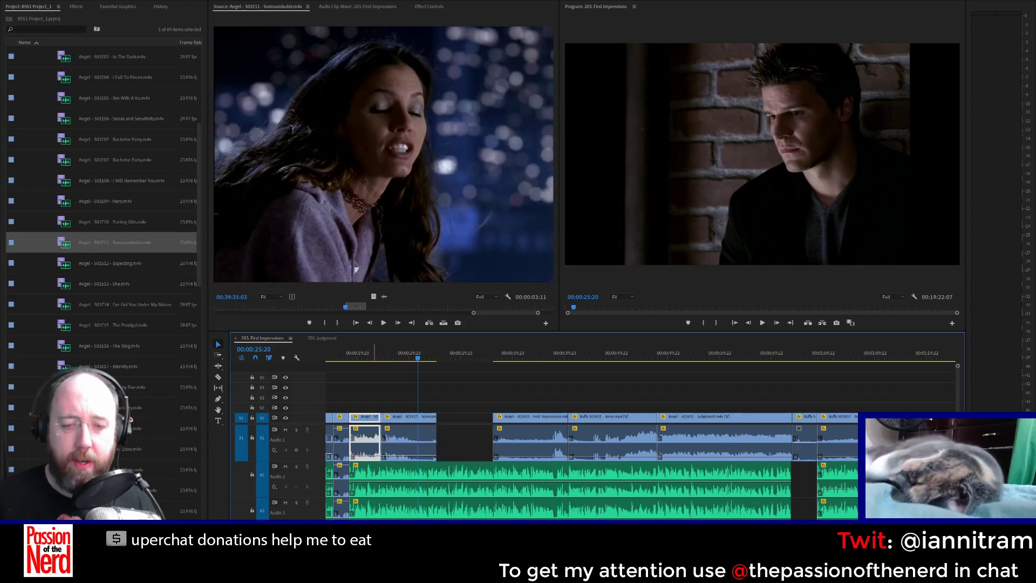
{"action": "left_click", "coordinate": [382, 443]}
{"action": "left_click_drag", "start_coordinate": [382, 422], "coordinate": [384, 422]}
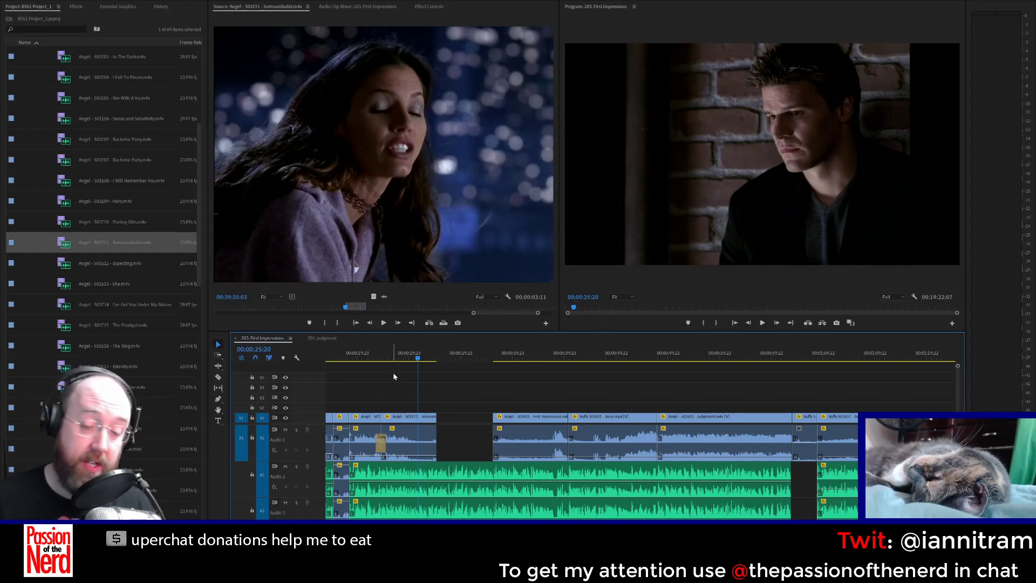
{"action": "left_click", "coordinate": [359, 353]}
{"action": "key", "text": "space"}
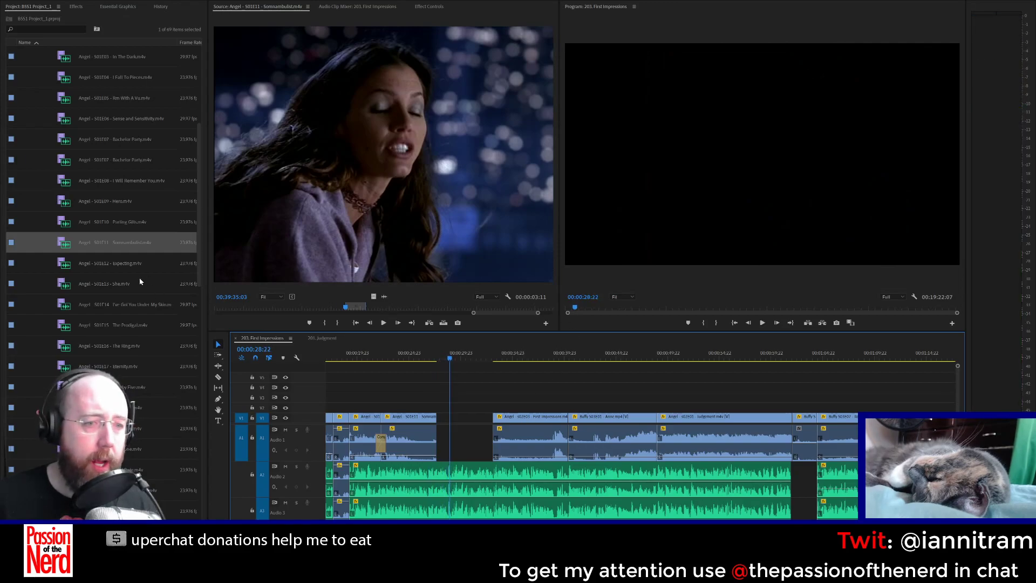
Step: Open the Angel S01E15 The Prodigal episode as source and locate the confrontation between the two men by the door
{"action": "scroll", "coordinate": [142, 277], "scroll_direction": "down", "scroll_amount": 1}
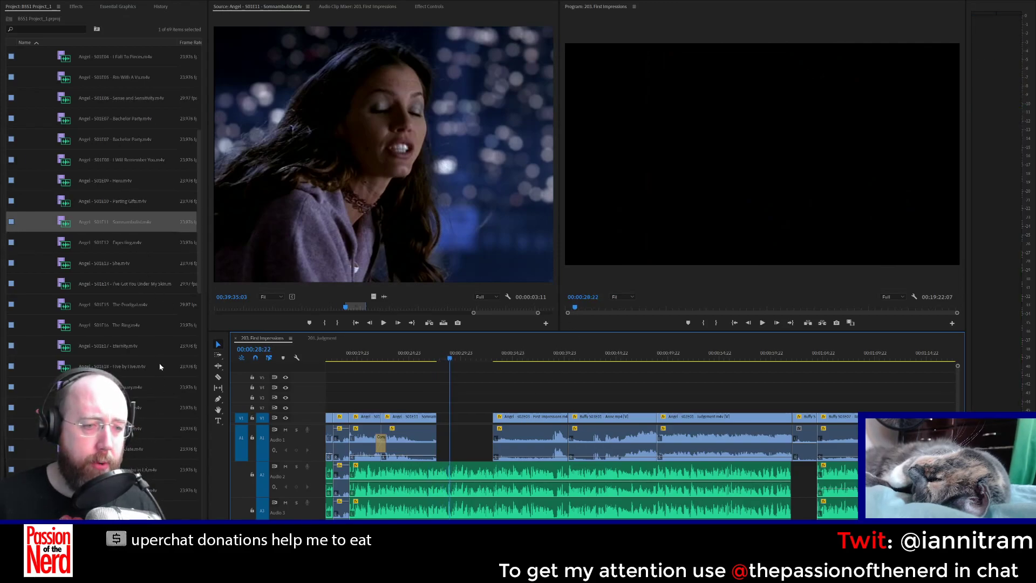
{"action": "double_click", "coordinate": [156, 304]}
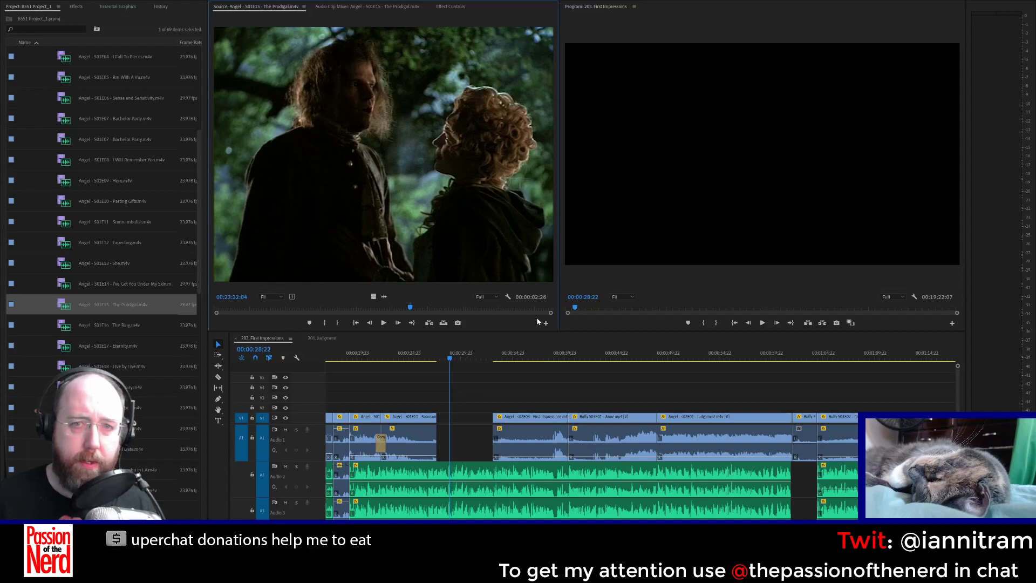
{"action": "left_click_drag", "start_coordinate": [400, 307], "coordinate": [342, 302]}
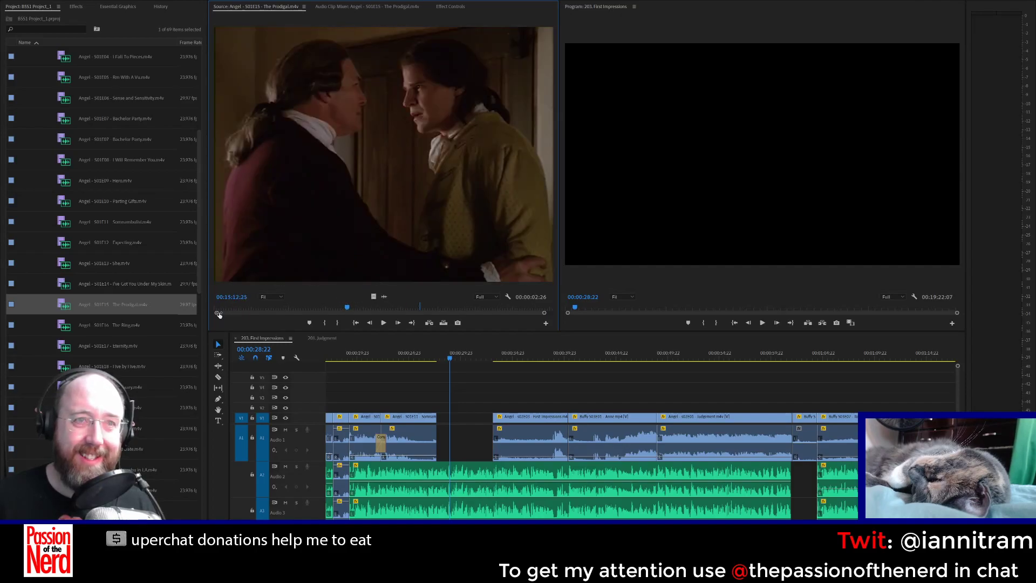
{"action": "scroll", "coordinate": [307, 315], "scroll_direction": "up", "scroll_amount": 3}
{"action": "scroll", "coordinate": [309, 316], "scroll_direction": "up", "scroll_amount": 1}
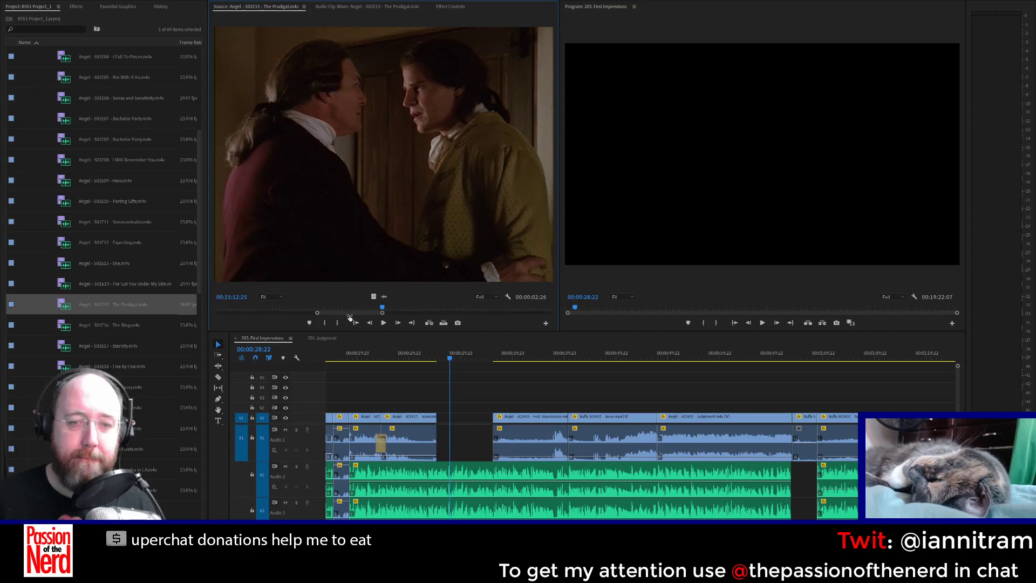
Step: Mark the confrontation excerpt in The Prodigal and place it in the remaining gap after the Somnambulist clip
{"action": "left_click_drag", "start_coordinate": [381, 312], "coordinate": [342, 308]}
{"action": "key", "text": "space"}
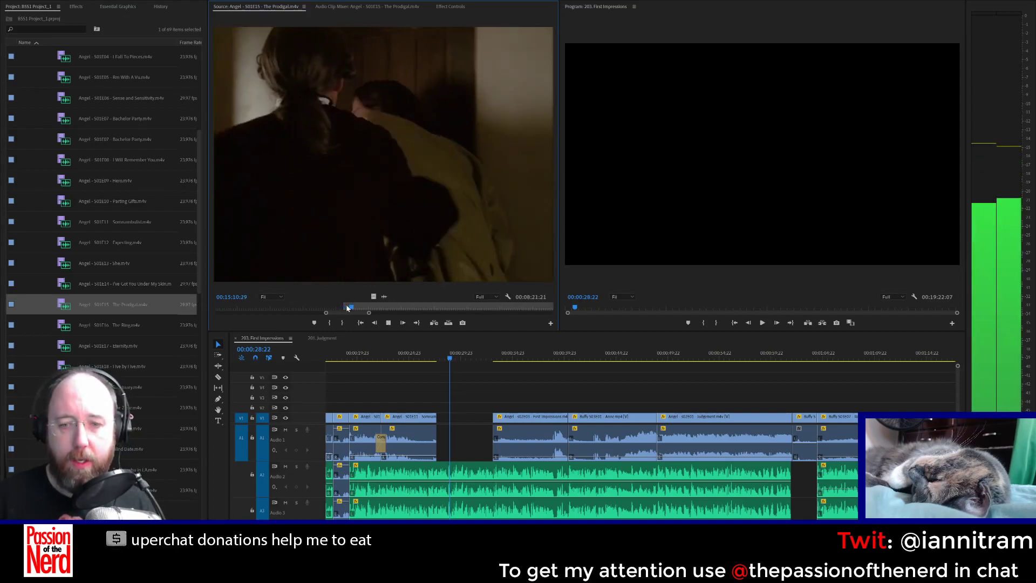
{"action": "key", "text": "space"}
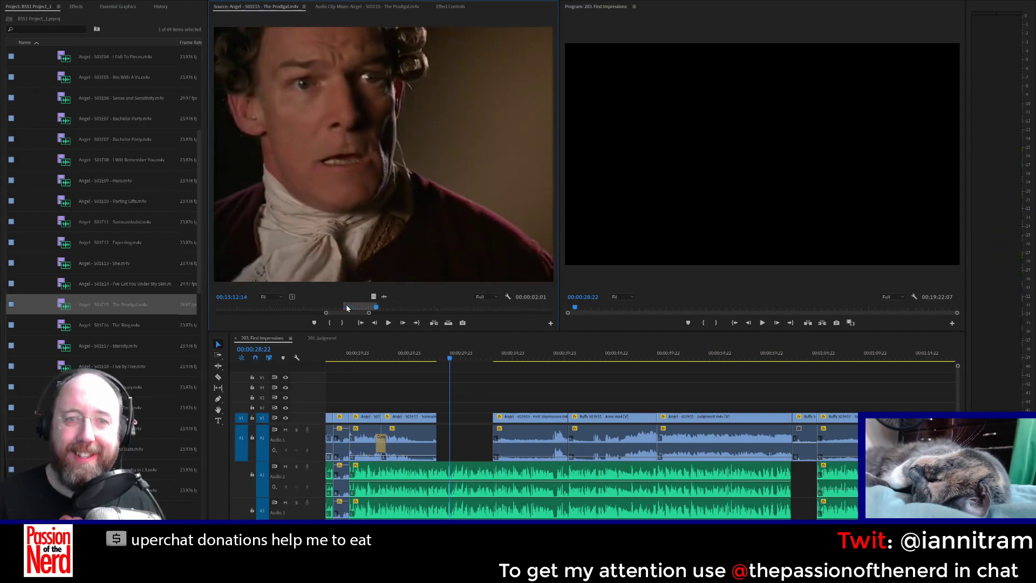
{"action": "left_click_drag", "start_coordinate": [447, 357], "coordinate": [437, 416]}
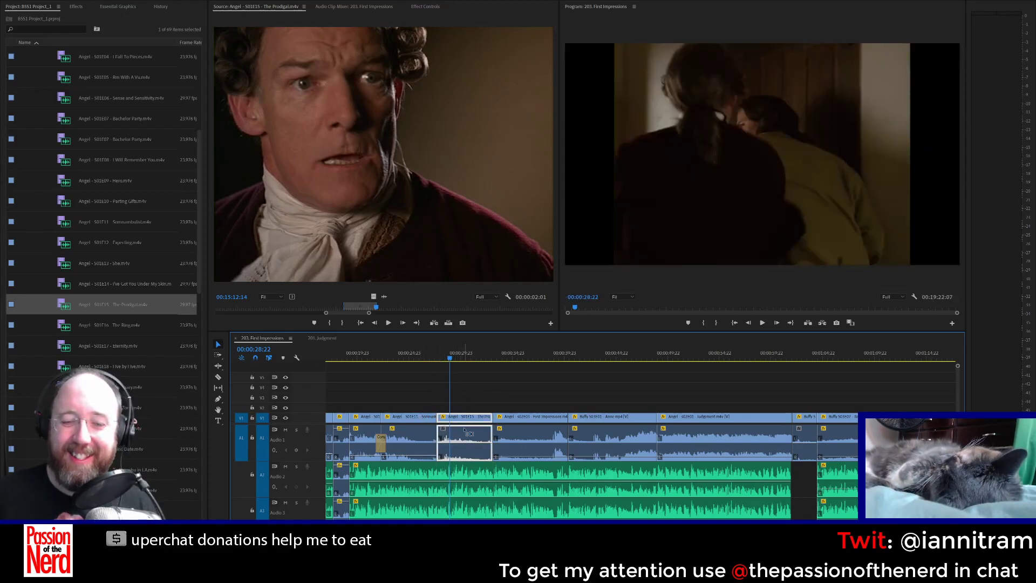
Step: Copy the existing audio transition to the following four cuts, from the Somnambulist clip's end through the Judgment clip's start, and save the project
{"action": "key", "text": "g"}
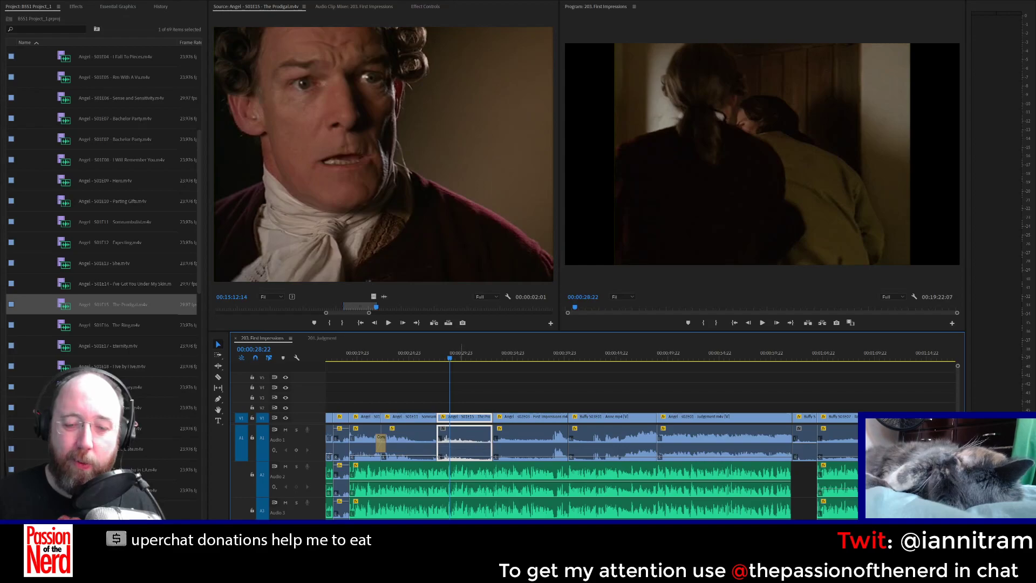
{"action": "left_click", "coordinate": [381, 443]}
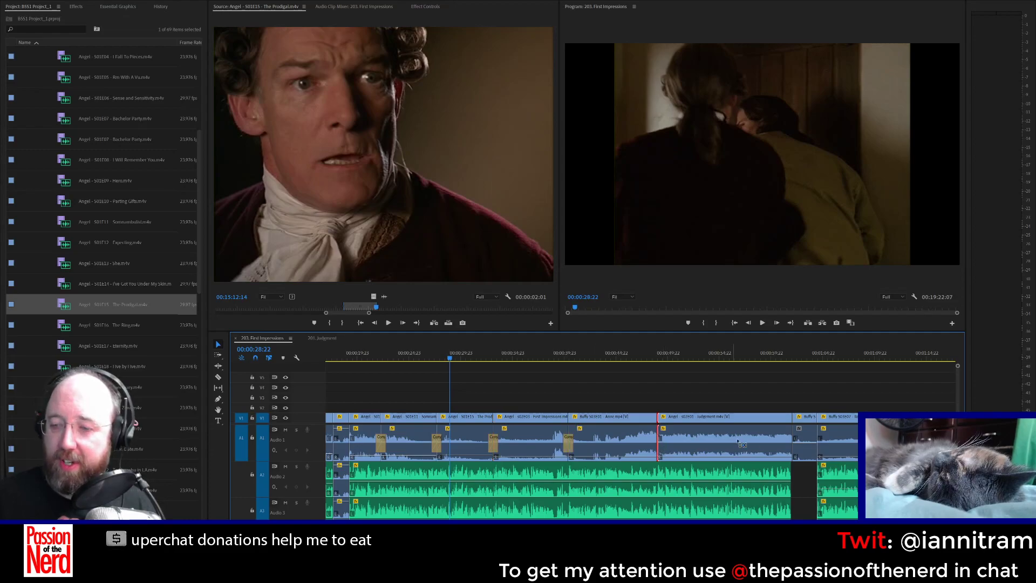
{"action": "key", "text": "ctrl+s"}
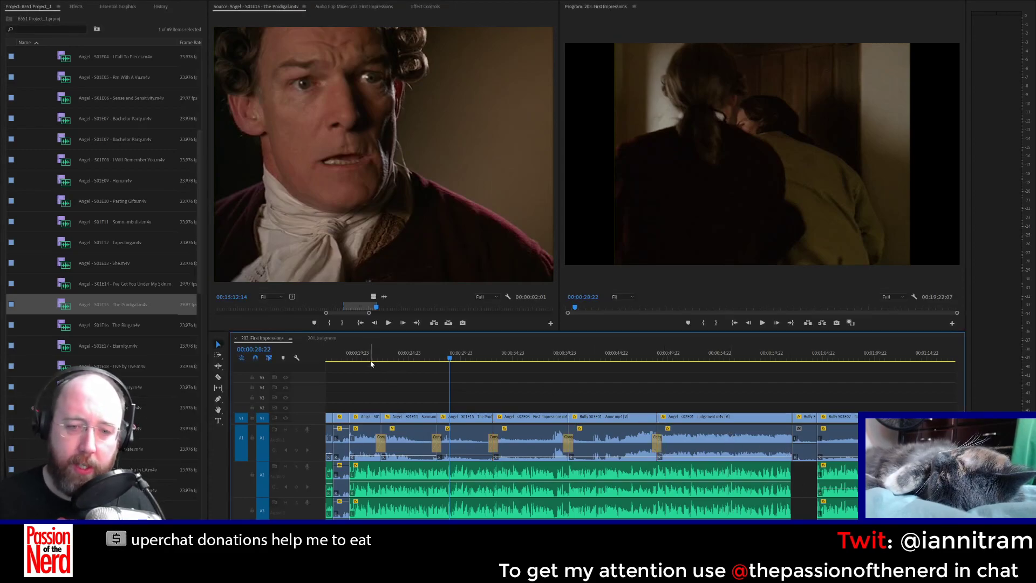
Step: Play the edited sequence through to 00:00:55:07, replaying the start of the Anne clip, to check the footage against the narration
{"action": "key", "text": "space"}
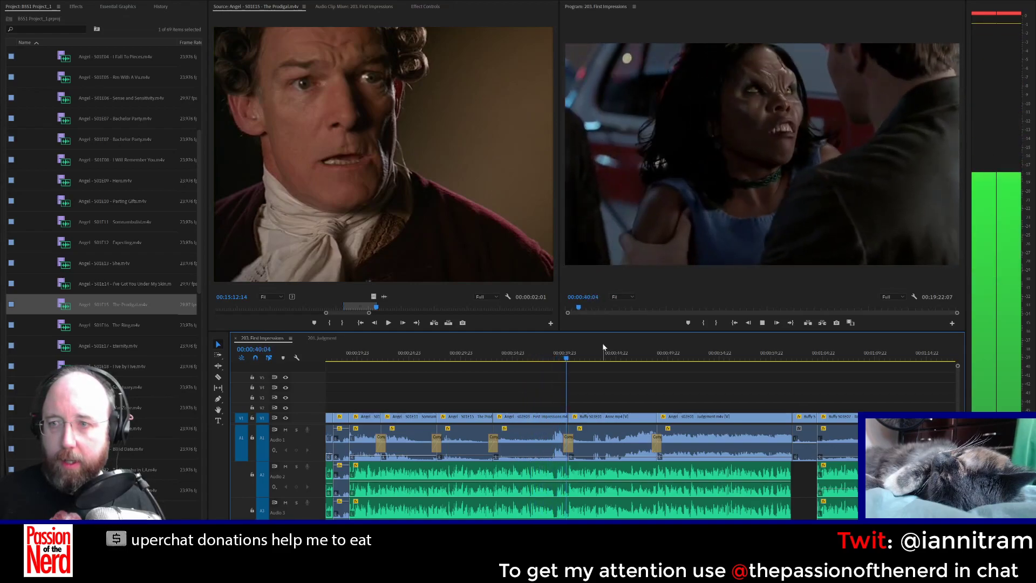
{"action": "key", "text": "space"}
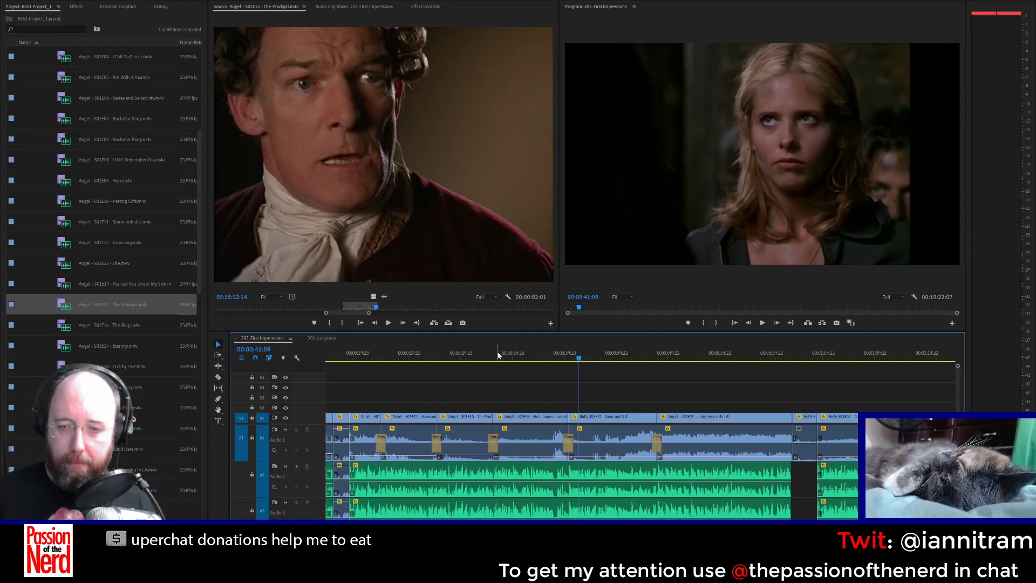
{"action": "left_click", "coordinate": [559, 355]}
{"action": "key", "text": "space"}
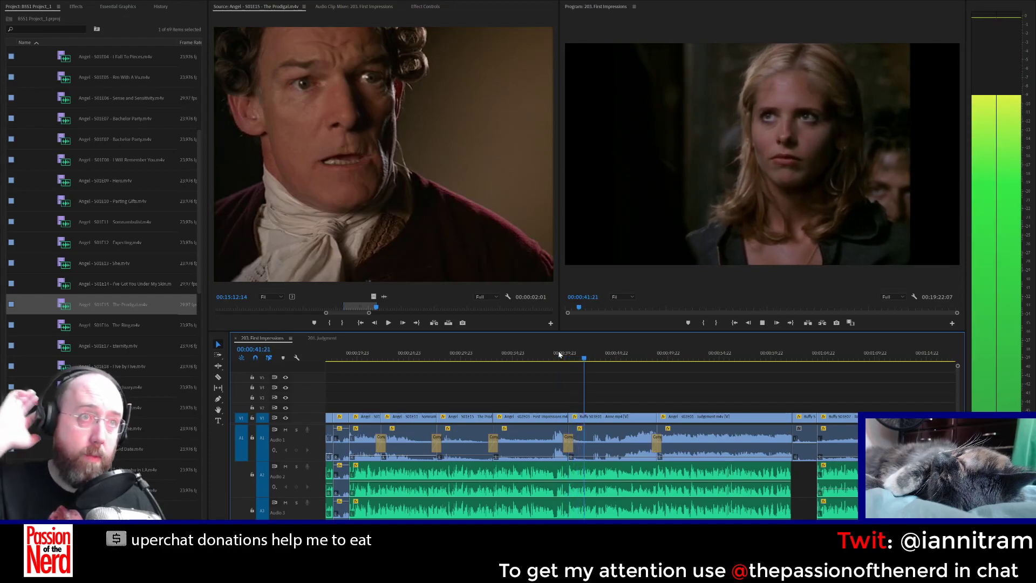
{"action": "key", "text": "space"}
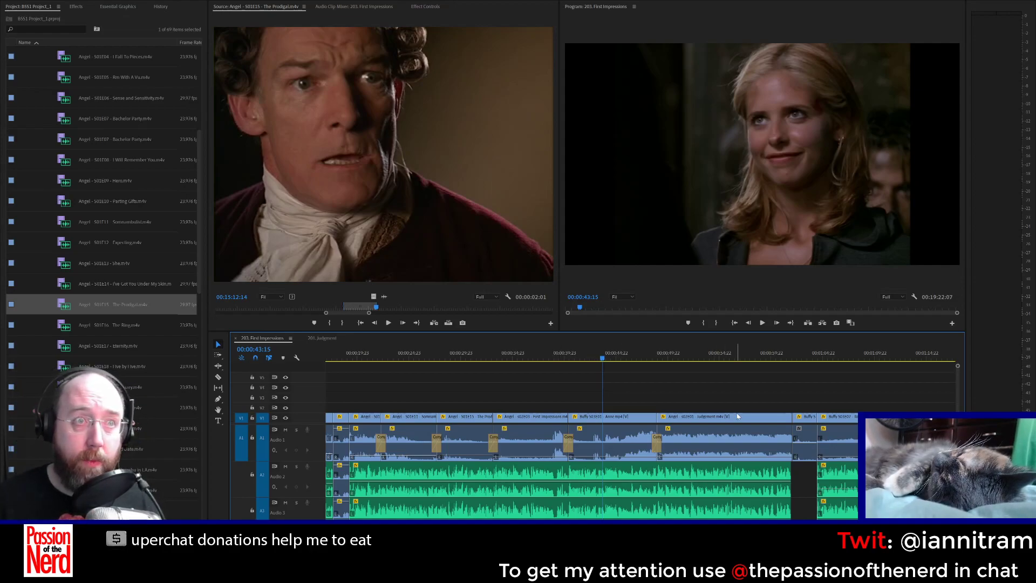
{"action": "key", "text": "space"}
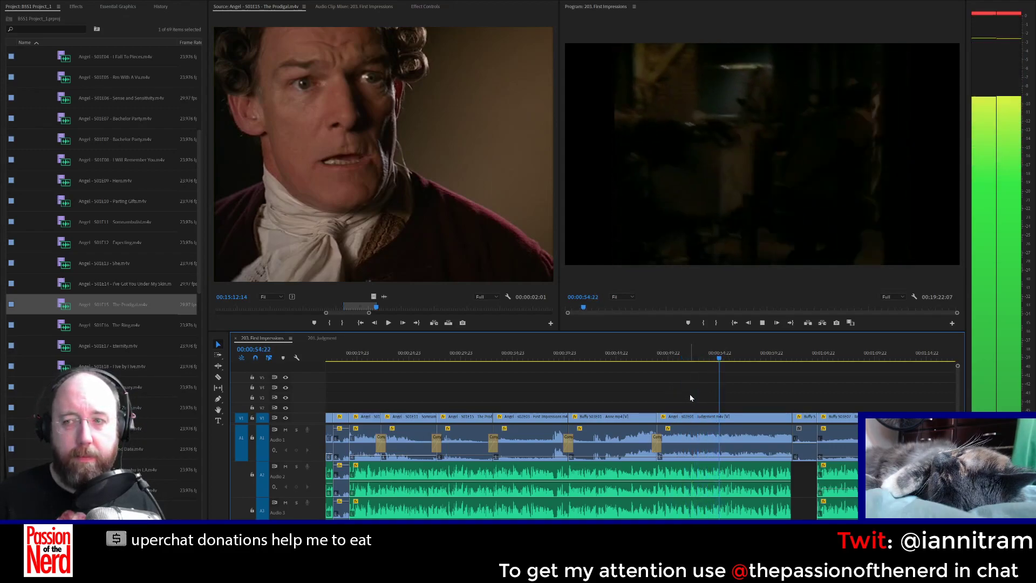
{"action": "key", "text": "space"}
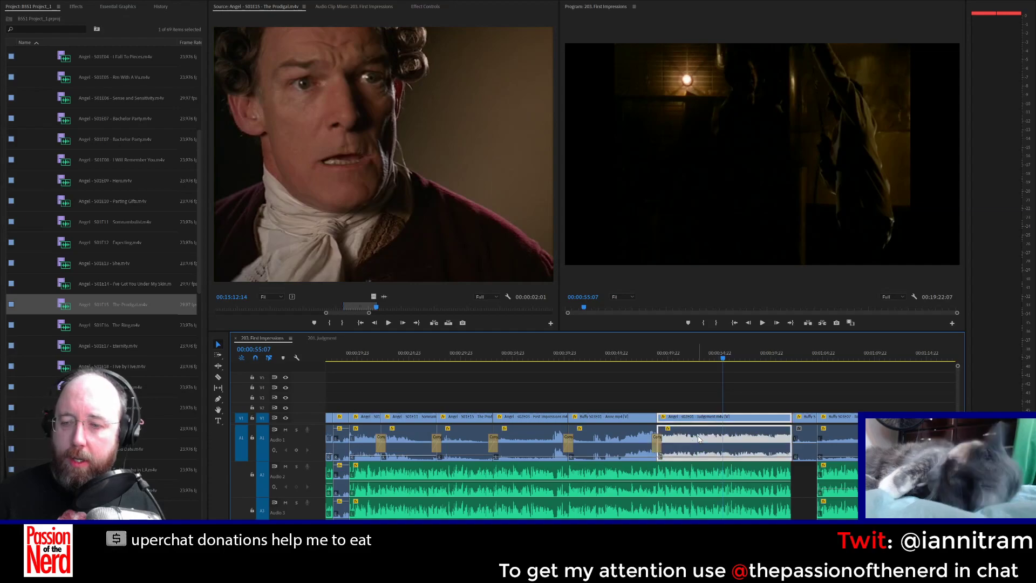
Step: Delete the audio transition after the Anne clip and remove the overlong Judgment clip that follows it
{"action": "left_click", "coordinate": [657, 444]}
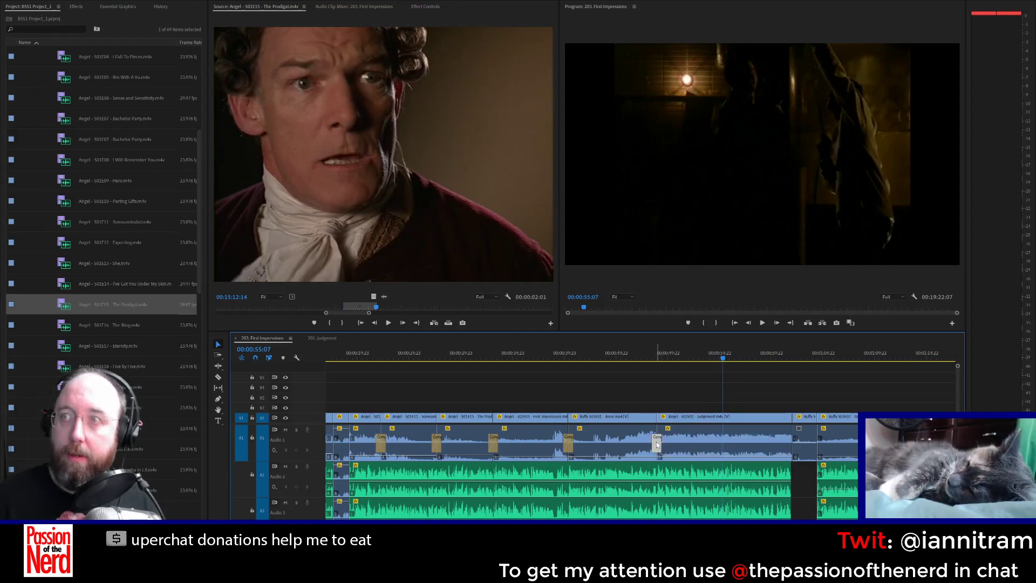
{"action": "key", "text": "Delete"}
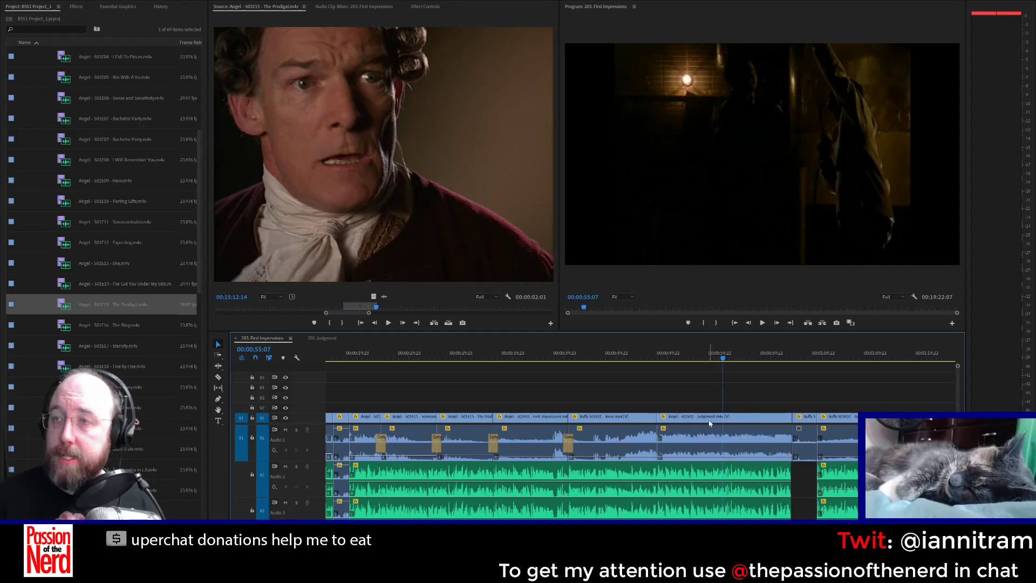
{"action": "left_click", "coordinate": [710, 423]}
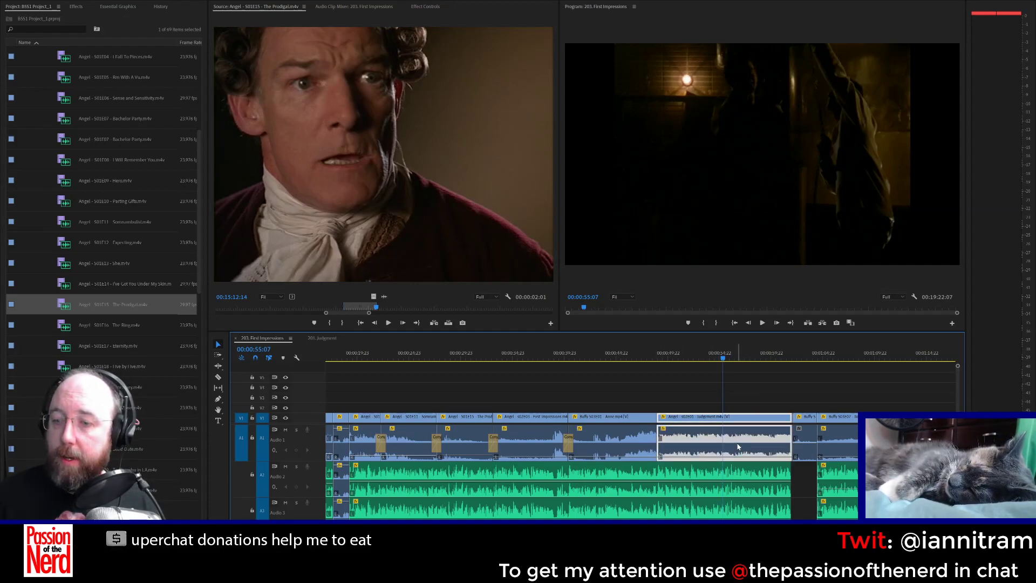
{"action": "key", "text": "Delete"}
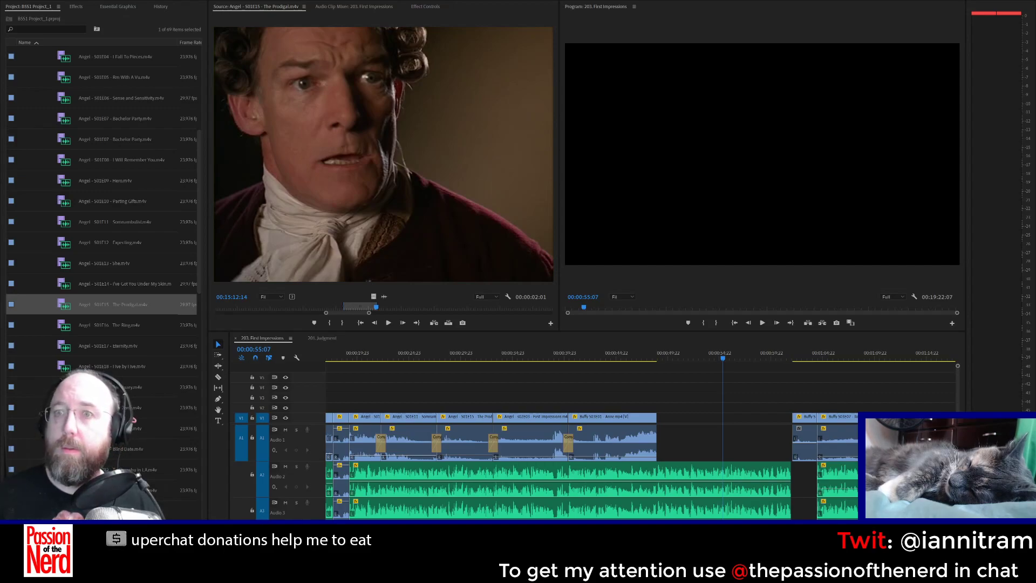
Step: Review the narration around the end of the Anne clip and stop playback at 00:00:51:21 inside the gap
{"action": "key", "text": "shift+4"}
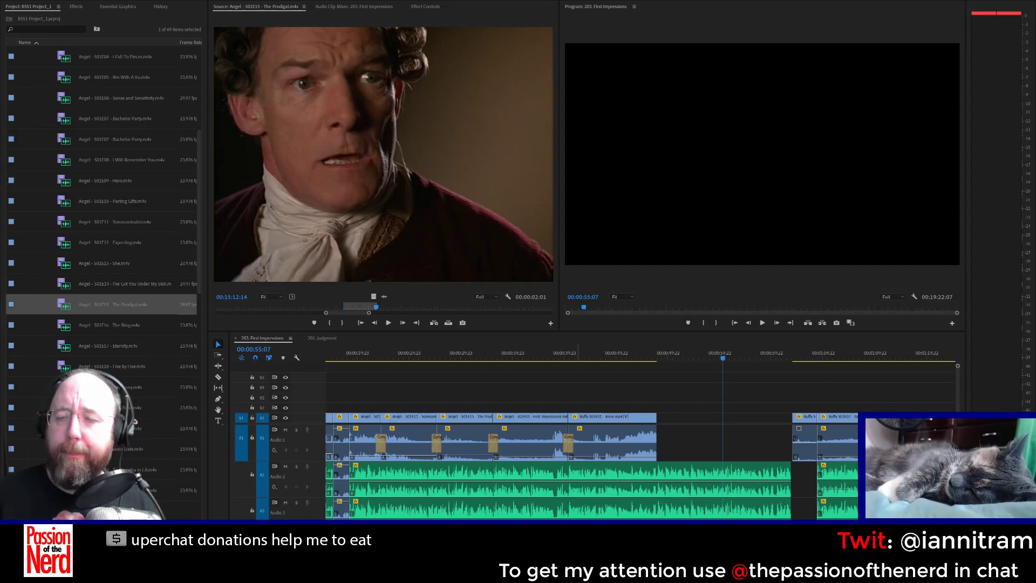
{"action": "left_click", "coordinate": [608, 354]}
{"action": "key", "text": "space"}
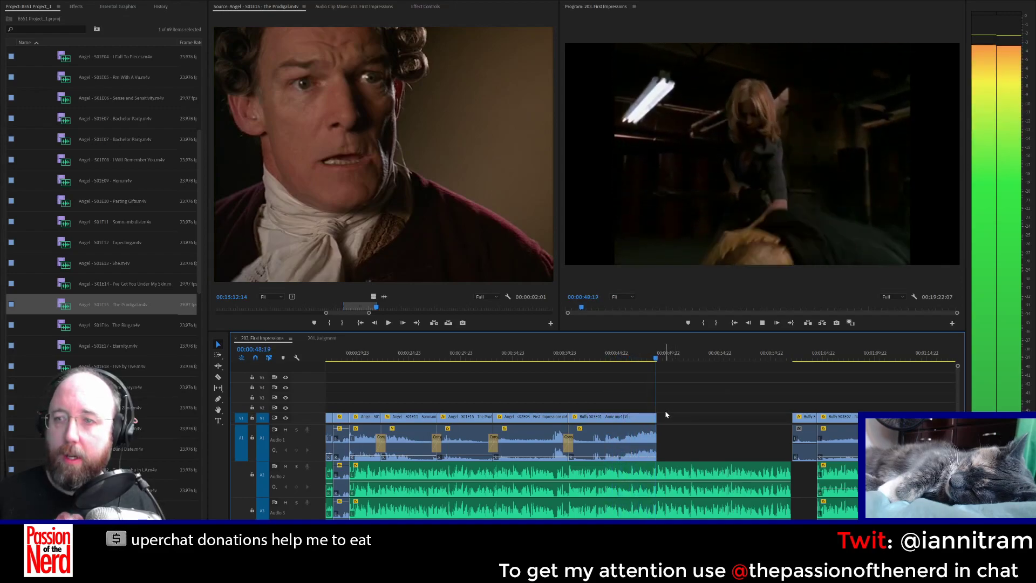
{"action": "key", "text": "space"}
{"action": "key", "text": "Left"}
{"action": "key", "text": "Left"}
{"action": "key", "text": "Left"}
{"action": "key", "text": "Left"}
{"action": "key", "text": "Left"}
{"action": "key", "text": "Left"}
{"action": "key", "text": "Left"}
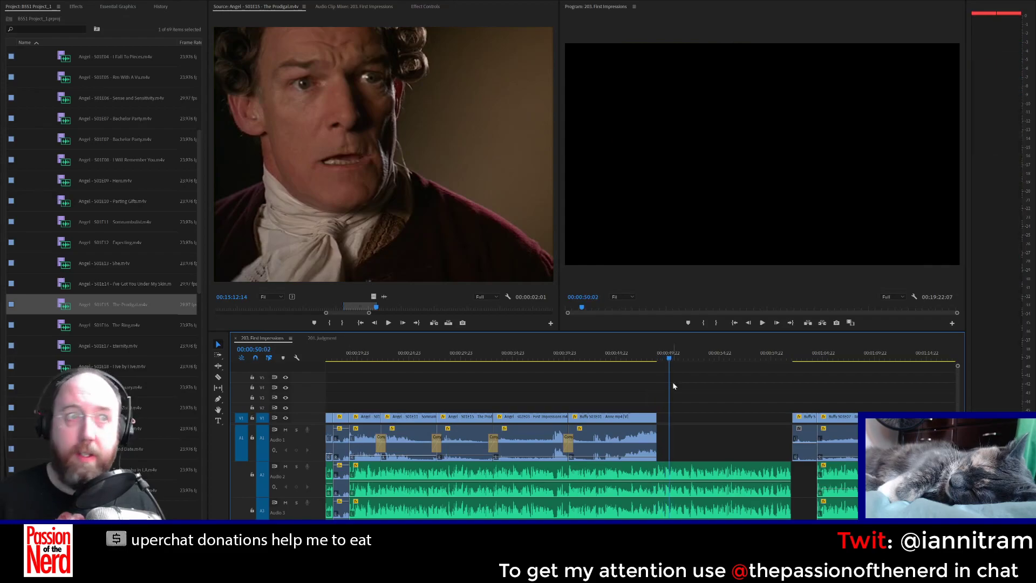
{"action": "left_click", "coordinate": [658, 356]}
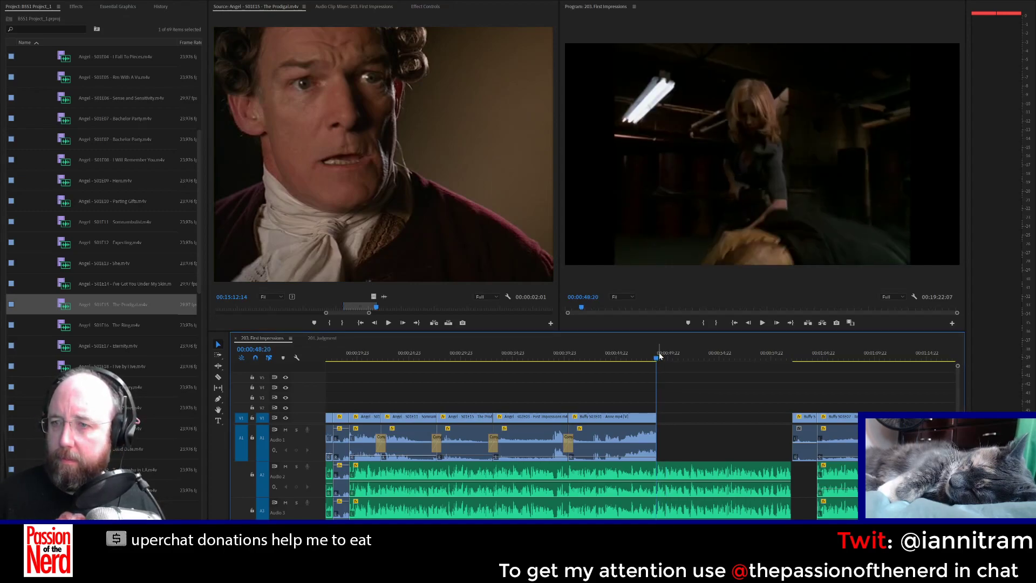
{"action": "key", "text": "Left"}
{"action": "key", "text": "Left"}
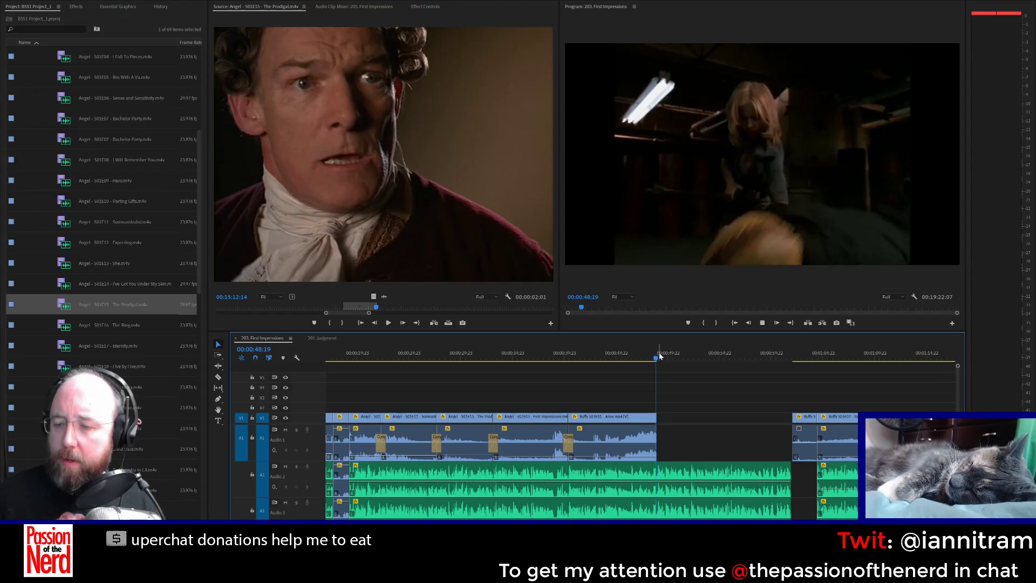
{"action": "key", "text": "space"}
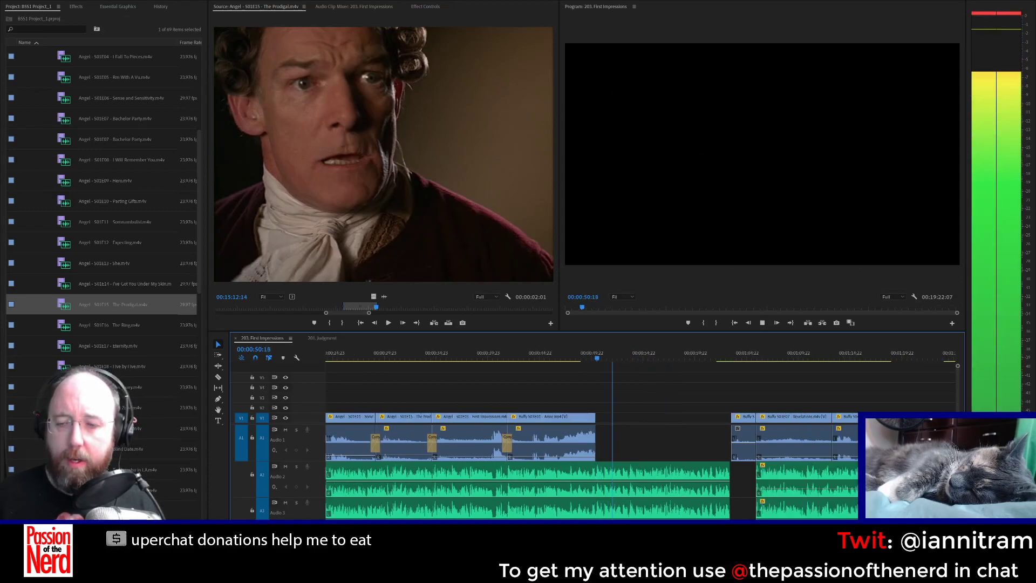
{"action": "key", "text": "space"}
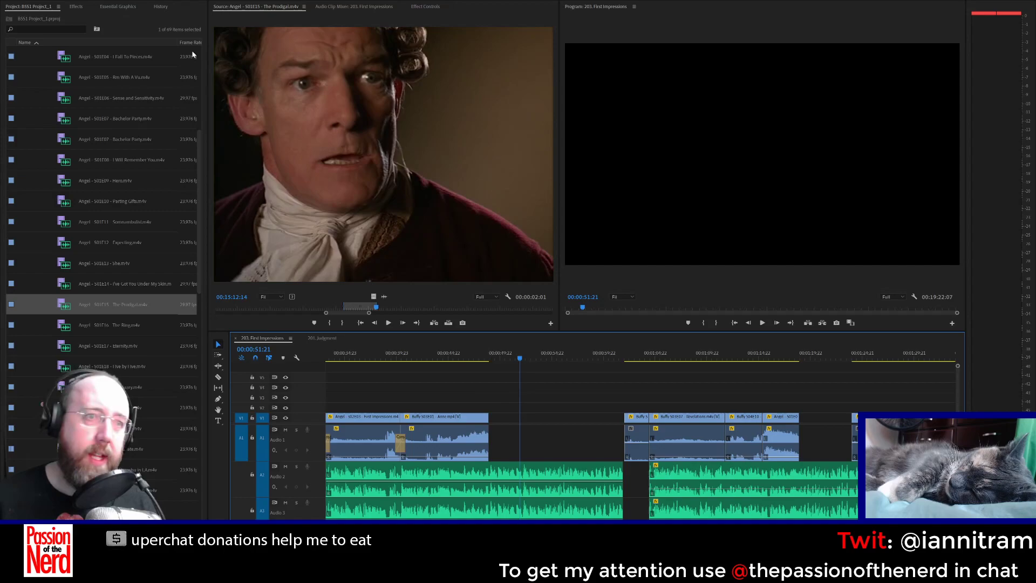
Step: Search the project for "reptile" and open the Buffy S02E05 Reptile Boy episode as source
{"action": "left_click", "coordinate": [46, 29]}
{"action": "type", "text": "rep"}
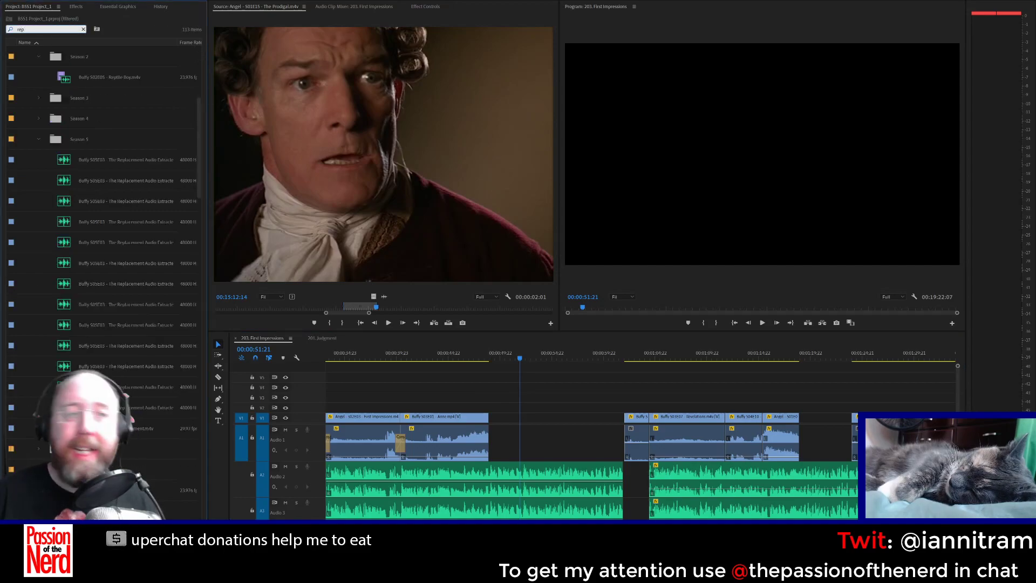
{"action": "type", "text": "tile"}
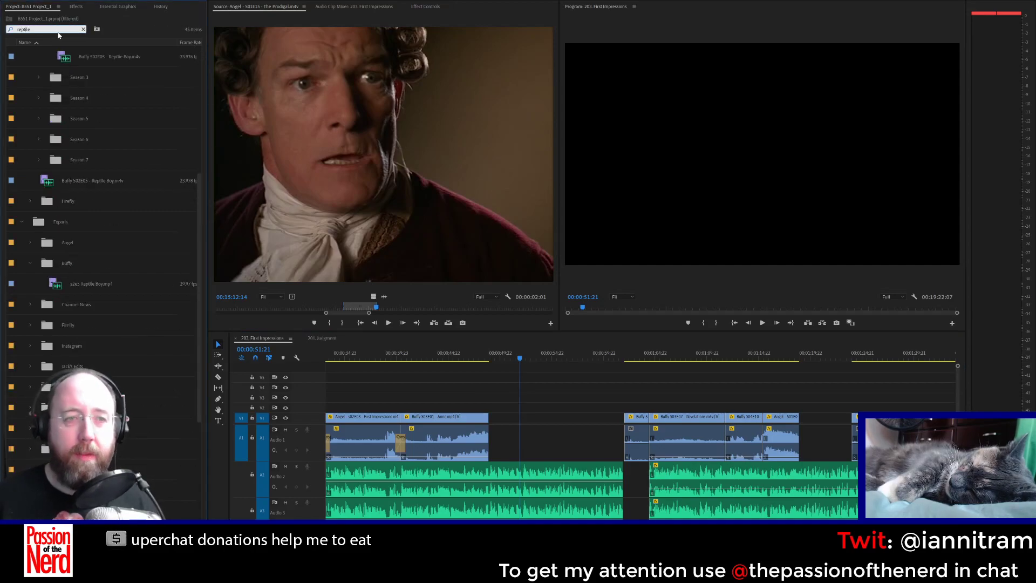
{"action": "double_click", "coordinate": [62, 79]}
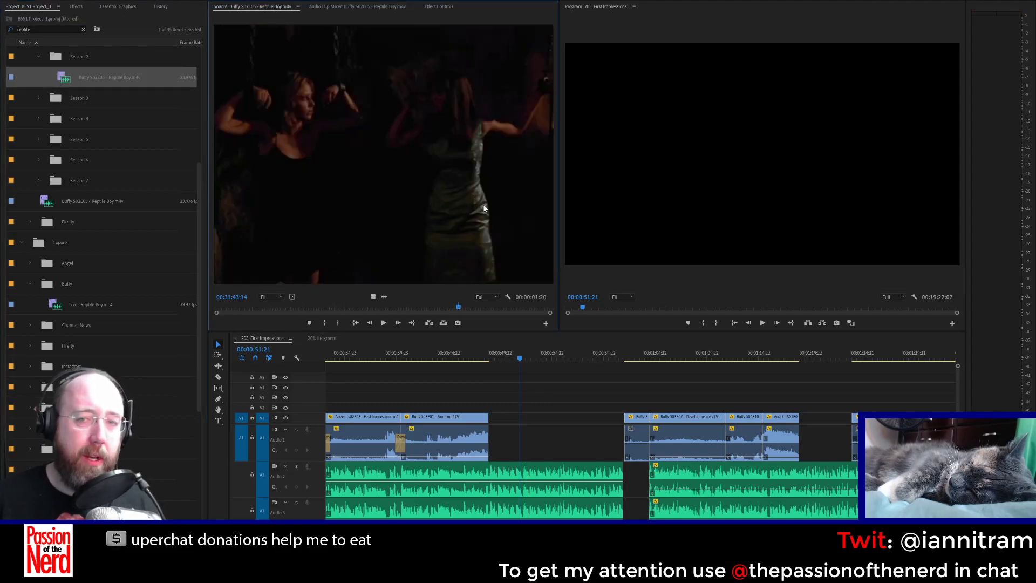
Step: Locate the reptile demon rising from the pit in Reptile Boy and mark the excerpt's start at about 00:36:11:21
{"action": "left_click_drag", "start_coordinate": [217, 312], "coordinate": [319, 315]}
{"action": "mouse_move", "coordinate": [394, 311]}
{"action": "left_mouse_down"}
{"action": "mouse_move", "coordinate": [520, 310]}
{"action": "mouse_move", "coordinate": [507, 310]}
{"action": "left_mouse_up"}
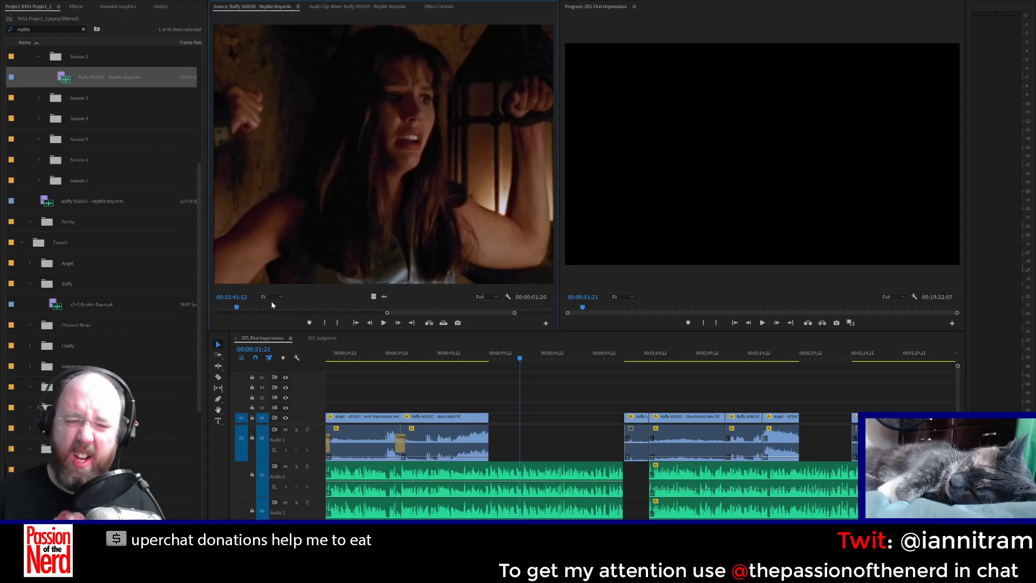
{"action": "left_click_drag", "start_coordinate": [278, 308], "coordinate": [419, 309]}
{"action": "left_click_drag", "start_coordinate": [487, 313], "coordinate": [494, 312]}
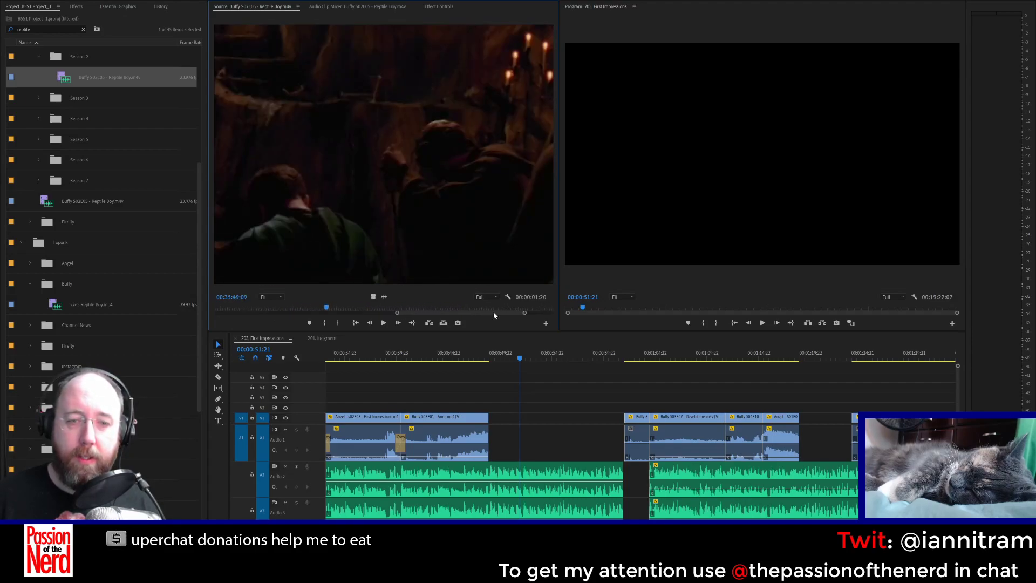
{"action": "left_click_drag", "start_coordinate": [329, 309], "coordinate": [355, 308]}
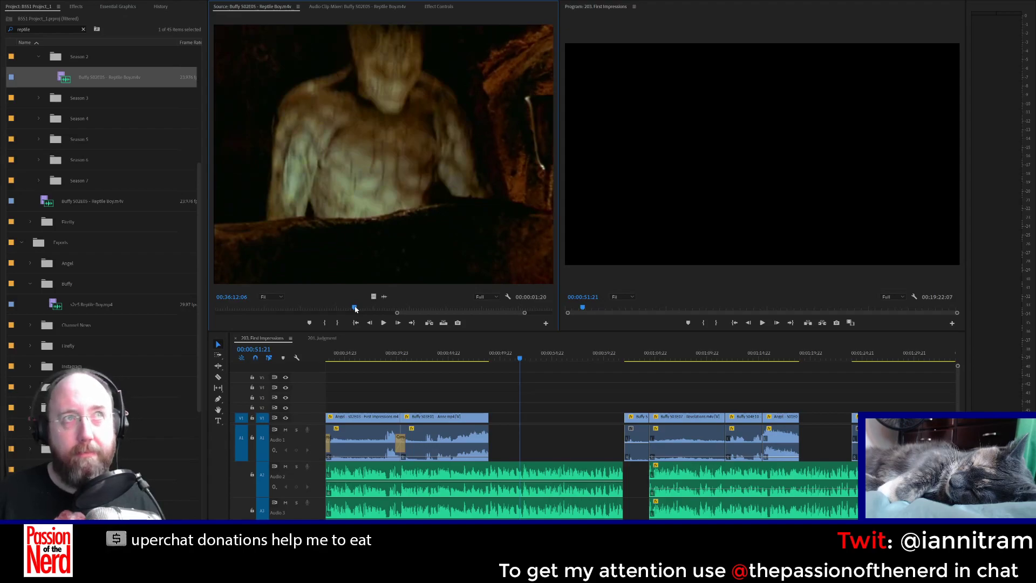
{"action": "left_click_drag", "start_coordinate": [355, 309], "coordinate": [355, 309]}
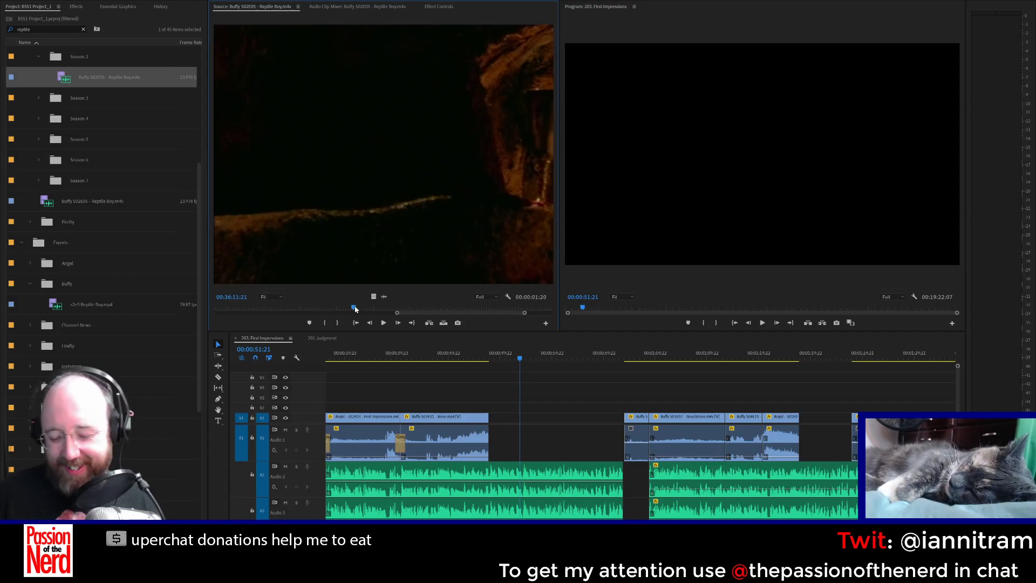
Step: Play the demon scene through to the close-up of the chained woman, then step back to the demon's face at 00:36:16:04
{"action": "key", "text": "space"}
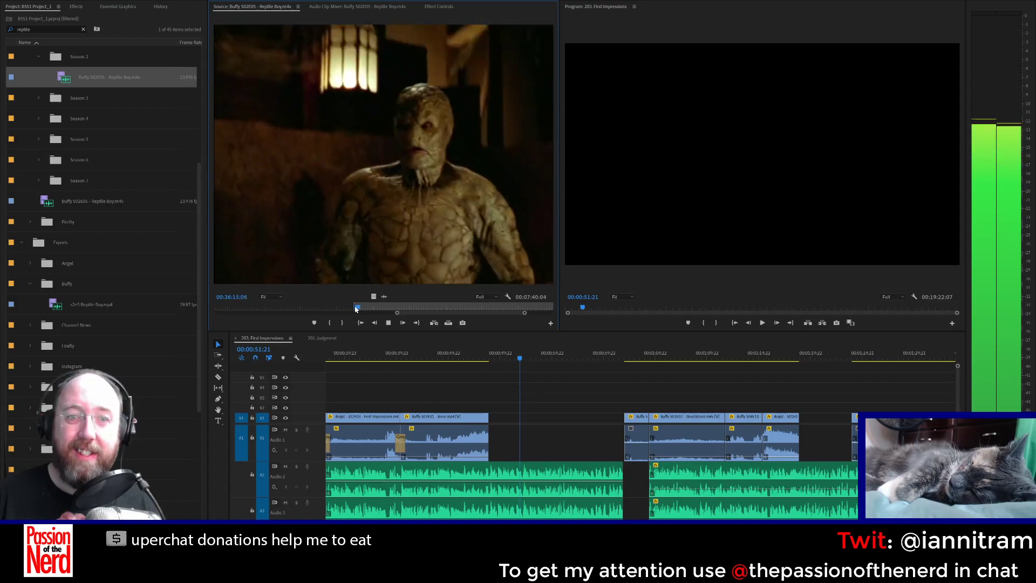
{"action": "key", "text": "space"}
{"action": "key", "text": "space"}
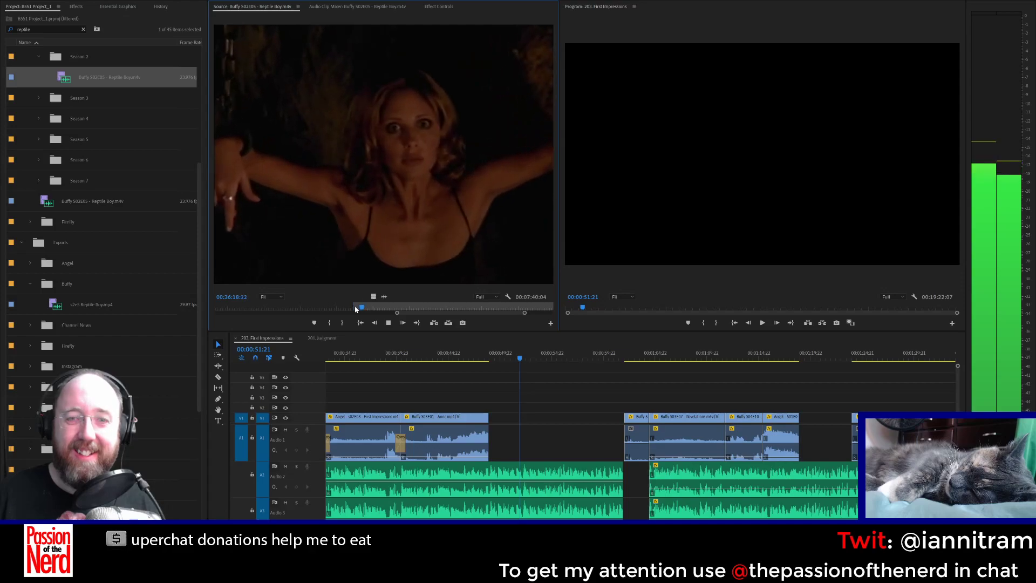
{"action": "key", "text": "space"}
{"action": "key", "text": "Left"}
{"action": "key", "text": "Left"}
{"action": "key", "text": "Left"}
{"action": "key", "text": "Left"}
{"action": "key", "text": "Left"}
{"action": "key", "text": "Left"}
{"action": "key", "text": "Left"}
{"action": "key", "text": "Left"}
{"action": "key", "text": "Left"}
{"action": "key", "text": "Left"}
{"action": "key", "text": "Left"}
{"action": "key", "text": "Left"}
{"action": "key", "text": "Left"}
{"action": "key", "text": "Left"}
{"action": "key", "text": "Left"}
{"action": "key", "text": "Left"}
{"action": "key", "text": "Left"}
{"action": "key", "text": "Left"}
{"action": "key", "text": "Left"}
{"action": "key", "text": "Left"}
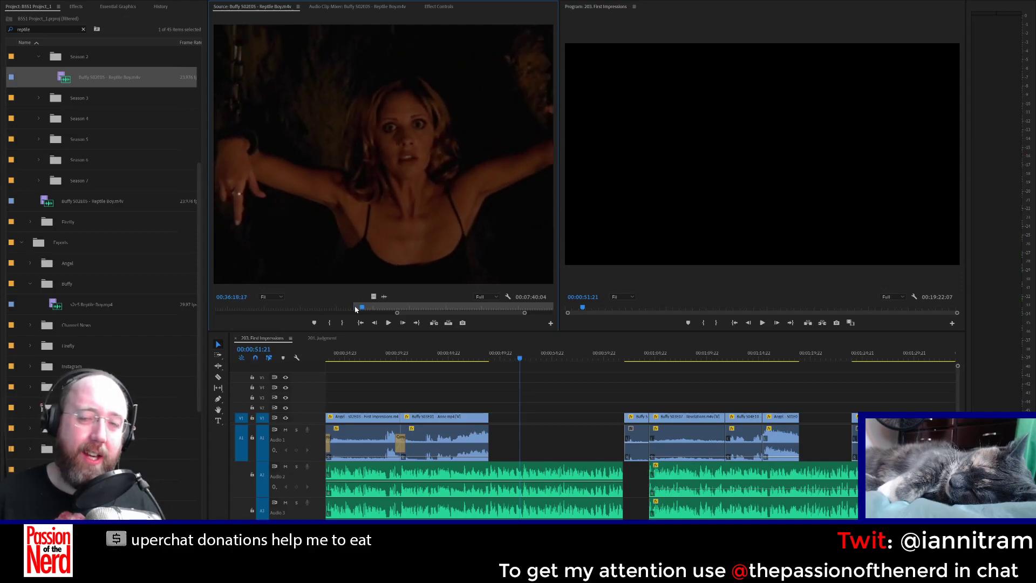
{"action": "key", "text": "Left"}
{"action": "key", "text": "Left"}
{"action": "key", "text": "Left"}
{"action": "key", "text": "Left"}
{"action": "key", "text": "Left"}
{"action": "key", "text": "Left"}
{"action": "key", "text": "Left"}
{"action": "key", "text": "Left"}
{"action": "key", "text": "Left"}
{"action": "key", "text": "Left"}
{"action": "key", "text": "Left"}
{"action": "key", "text": "Left"}
{"action": "key", "text": "Left"}
{"action": "key", "text": "Left"}
{"action": "key", "text": "Left"}
{"action": "key", "text": "Left"}
{"action": "key", "text": "Left"}
{"action": "key", "text": "Left"}
{"action": "key", "text": "Left"}
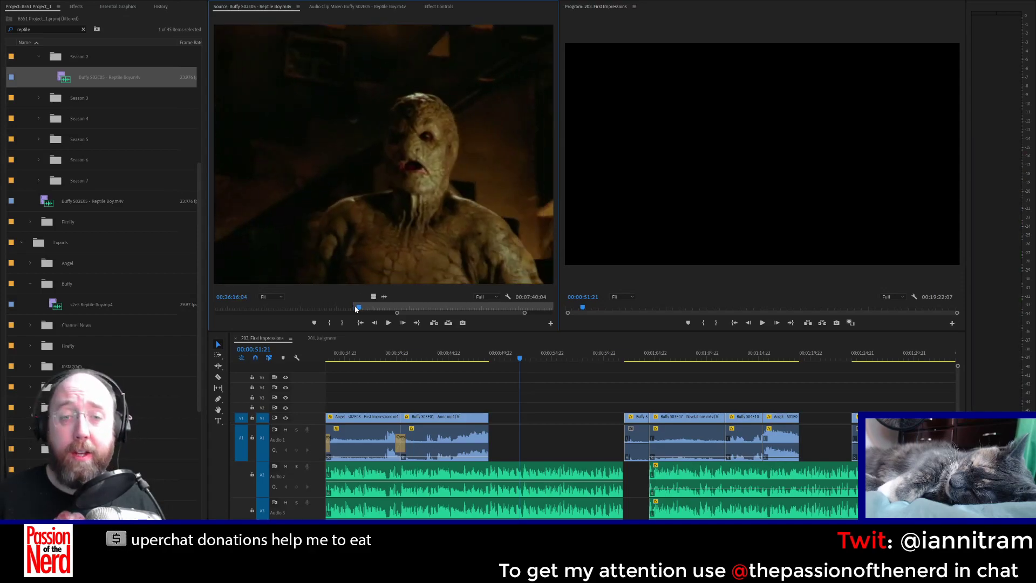
{"action": "key", "text": "Right"}
{"action": "key", "text": "Right"}
{"action": "key", "text": "Right"}
{"action": "key", "text": "Right"}
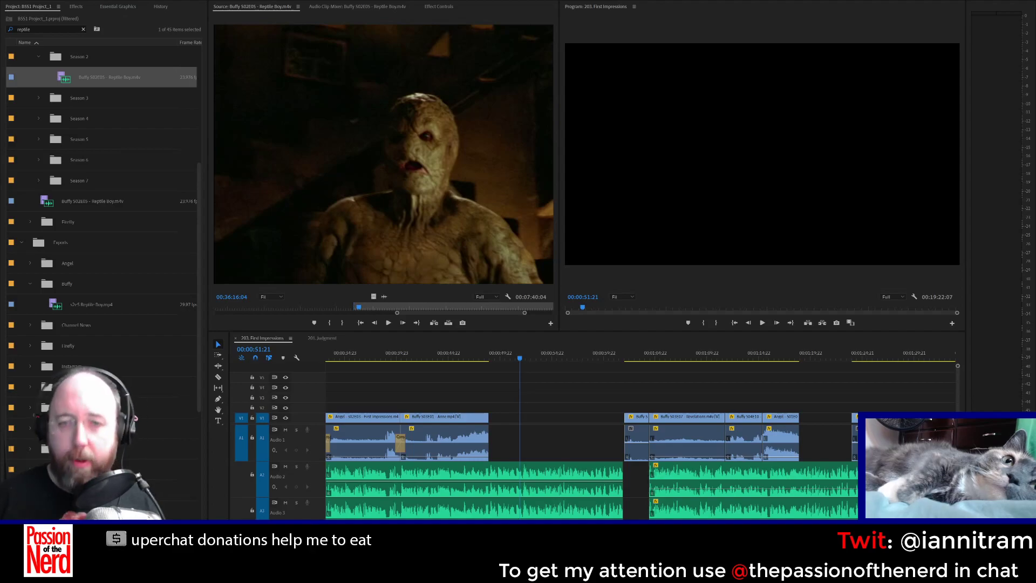
Step: Step frame by frame around the cut from the demon to the chained women and mark the excerpt's end at 00:36:16:08
{"action": "left_click", "coordinate": [442, 131]}
{"action": "key", "text": "Right"}
{"action": "key", "text": "Right"}
{"action": "key", "text": "Right"}
{"action": "key", "text": "Right"}
{"action": "key", "text": "Right"}
{"action": "key", "text": "Right"}
{"action": "key", "text": "Right"}
{"action": "key", "text": "Right"}
{"action": "key", "text": "Right"}
{"action": "key", "text": "Right"}
{"action": "key", "text": "Right"}
{"action": "key", "text": "Right"}
{"action": "key", "text": "Right"}
{"action": "key", "text": "Right"}
{"action": "key", "text": "Right"}
{"action": "key", "text": "Right"}
{"action": "key", "text": "Right"}
{"action": "key", "text": "Right"}
{"action": "key", "text": "Right"}
{"action": "key", "text": "Right"}
{"action": "key", "text": "Right"}
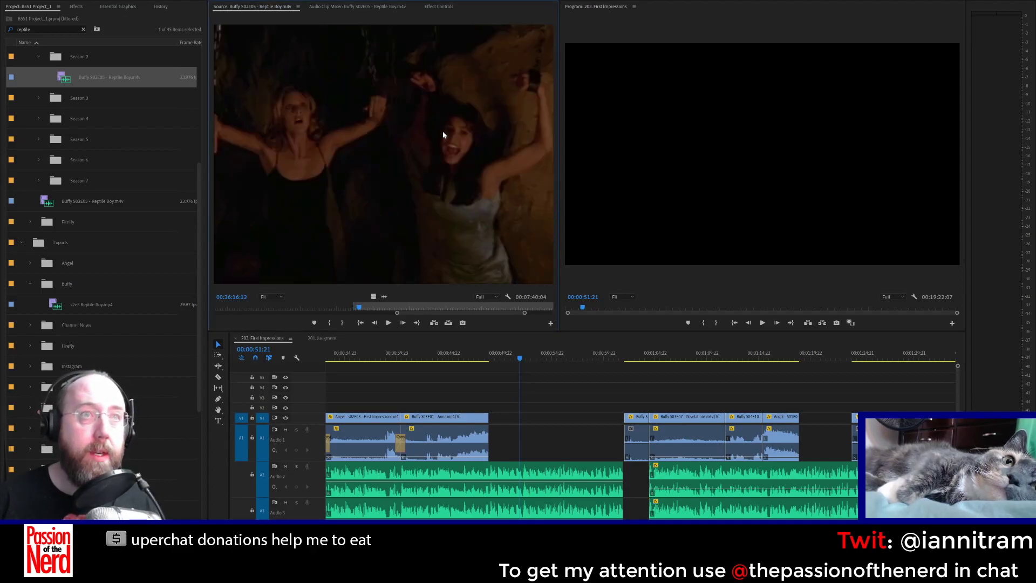
{"action": "key", "text": "Left"}
{"action": "key", "text": "Left"}
{"action": "key", "text": "Left"}
{"action": "key", "text": "Left"}
{"action": "key", "text": "Left"}
{"action": "key", "text": "Left"}
{"action": "key", "text": "Left"}
{"action": "key", "text": "Left"}
{"action": "key", "text": "Left"}
{"action": "key", "text": "Left"}
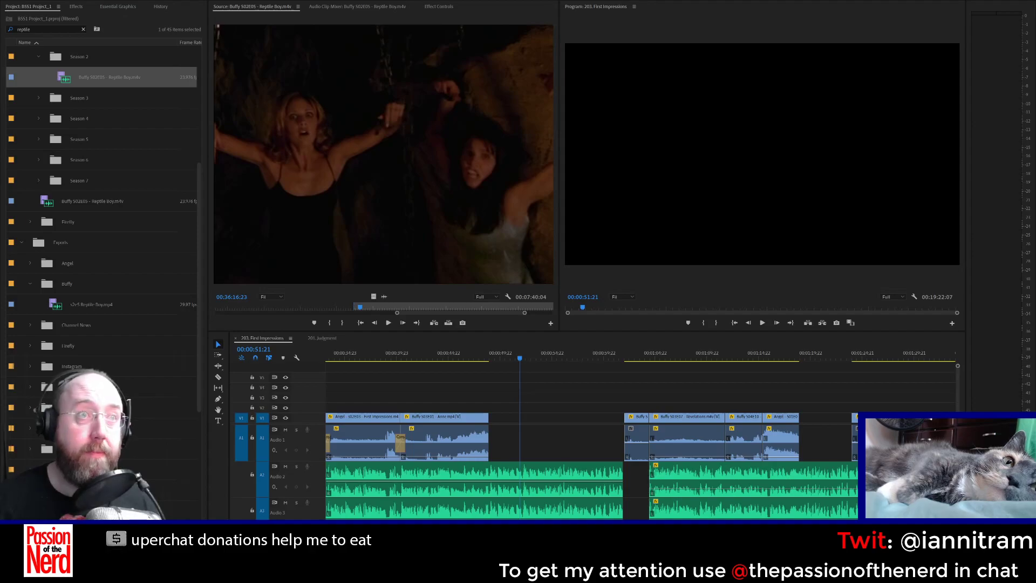
{"action": "left_click", "coordinate": [442, 160]}
{"action": "key", "text": "Left"}
{"action": "key", "text": "Left"}
{"action": "key", "text": "Left"}
{"action": "key", "text": "Left"}
{"action": "key", "text": "Left"}
{"action": "key", "text": "Left"}
{"action": "key", "text": "Left"}
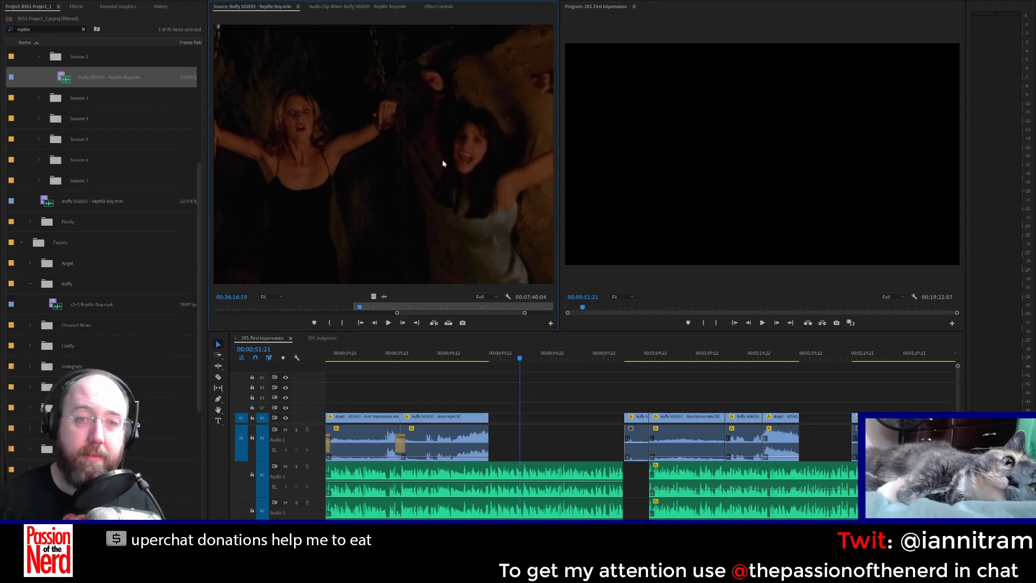
{"action": "key", "text": "Left"}
{"action": "key", "text": "Left"}
{"action": "key", "text": "Left"}
{"action": "key", "text": "Left"}
{"action": "key", "text": "Left"}
{"action": "key", "text": "Left"}
{"action": "key", "text": "Left"}
{"action": "key", "text": "Left"}
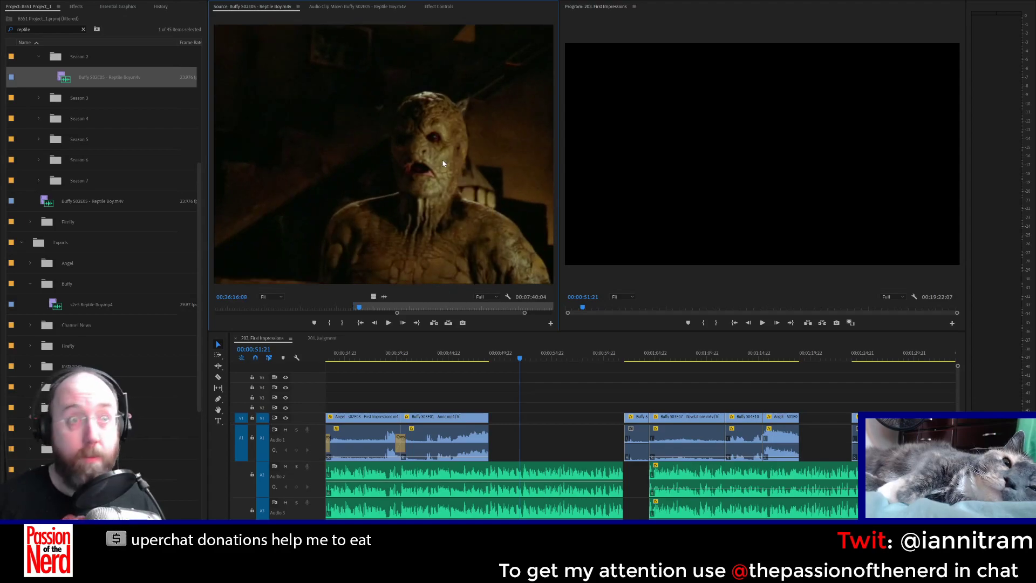
{"action": "key", "text": "o"}
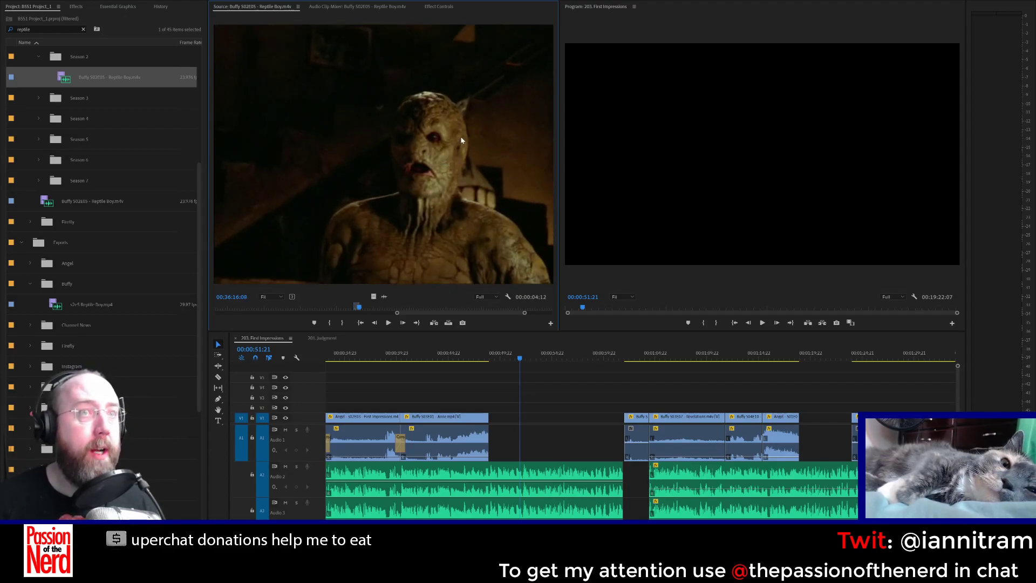
Step: Place the marked Reptile Boy excerpt directly after the Anne clip, preview the source's following footage, and extend the placed clip's end
{"action": "left_click_drag", "start_coordinate": [418, 147], "coordinate": [490, 438]}
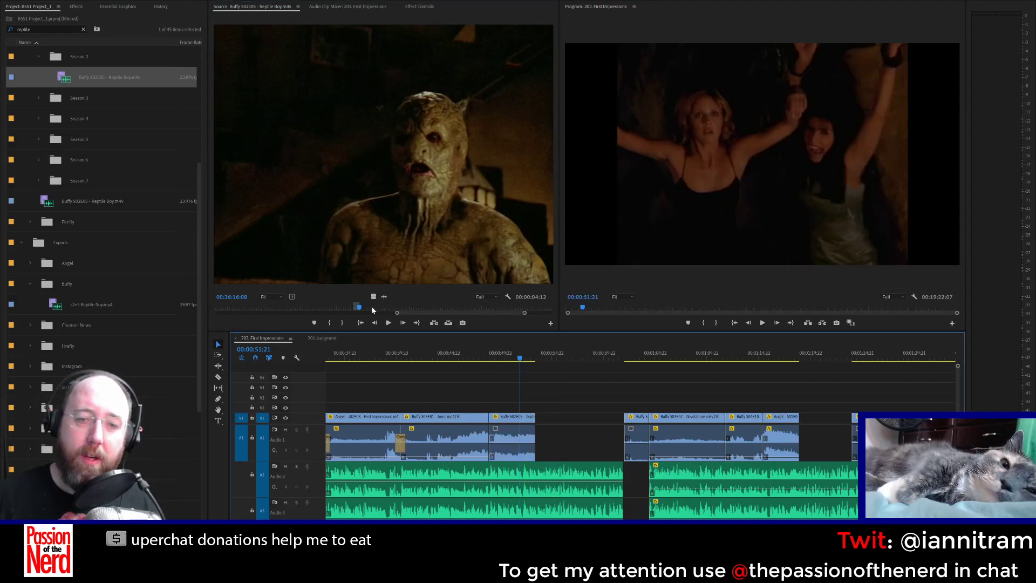
{"action": "left_click_drag", "start_coordinate": [361, 307], "coordinate": [388, 310]}
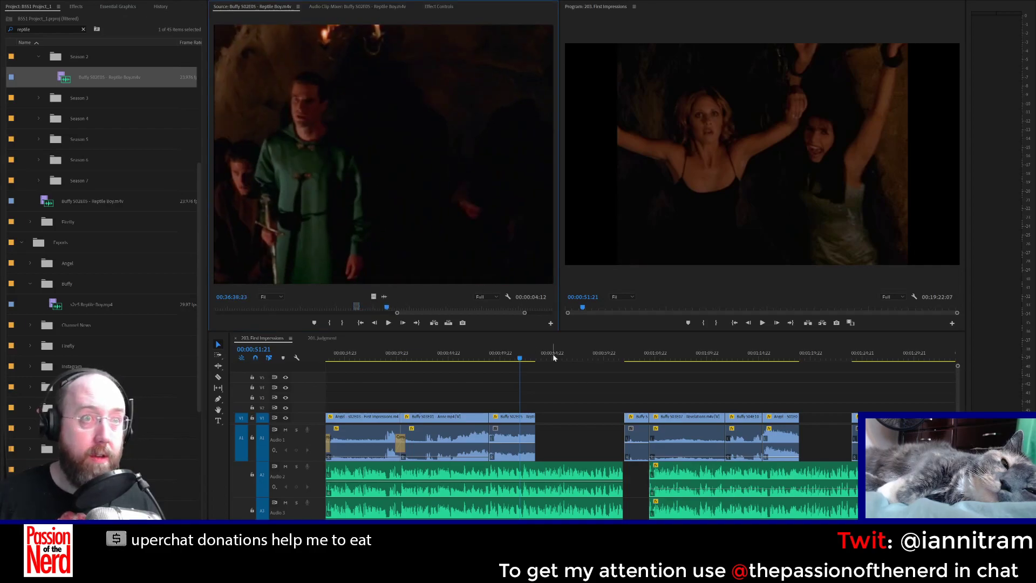
{"action": "left_click_drag", "start_coordinate": [532, 419], "coordinate": [558, 424]}
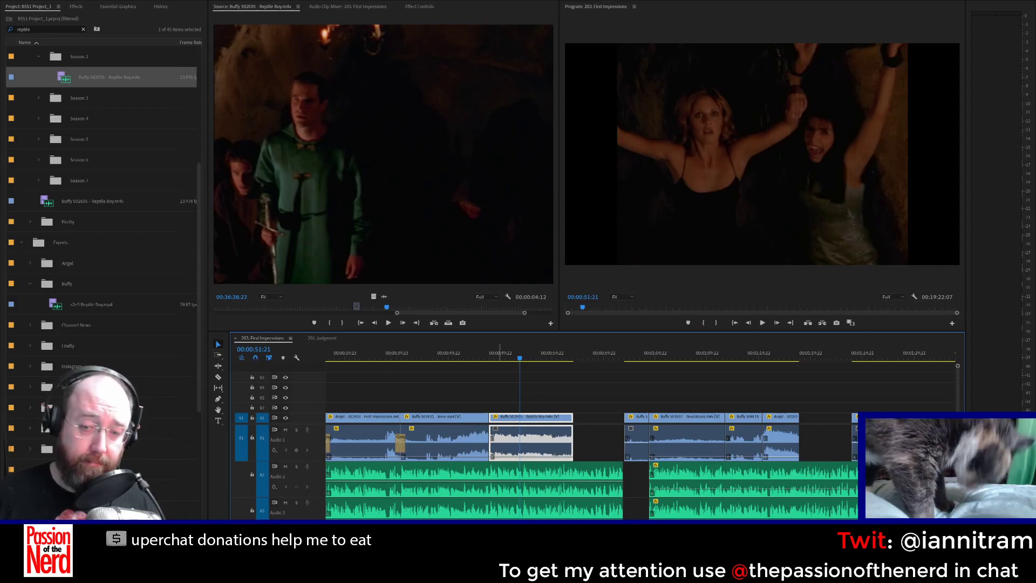
Step: Add an audio crossfade at the cut between the Anne and Reptile Boy clips and play through it
{"action": "left_click", "coordinate": [401, 450]}
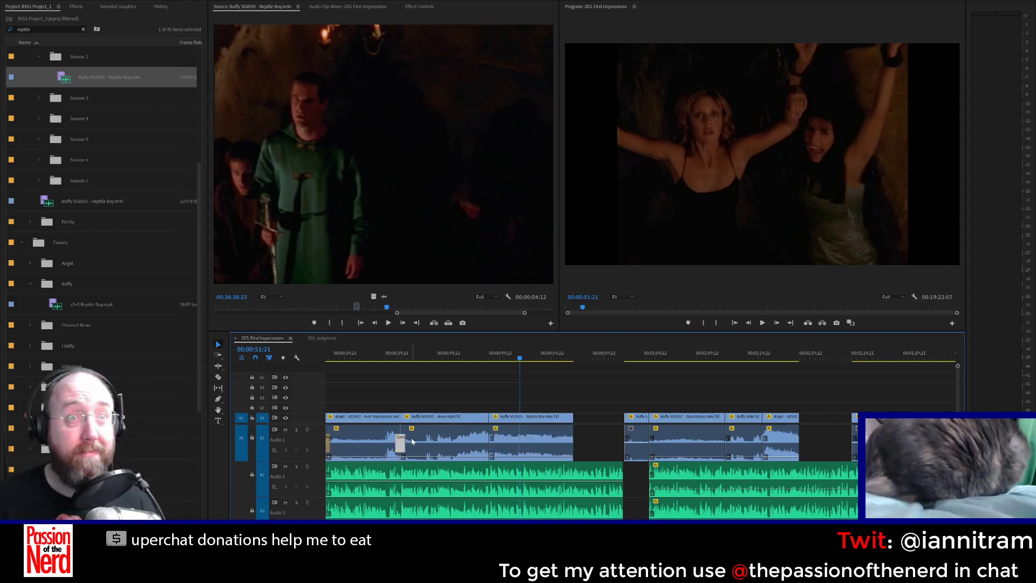
{"action": "left_click", "coordinate": [487, 446]}
{"action": "key", "text": "ctrl+shift+d"}
{"action": "left_click", "coordinate": [474, 353]}
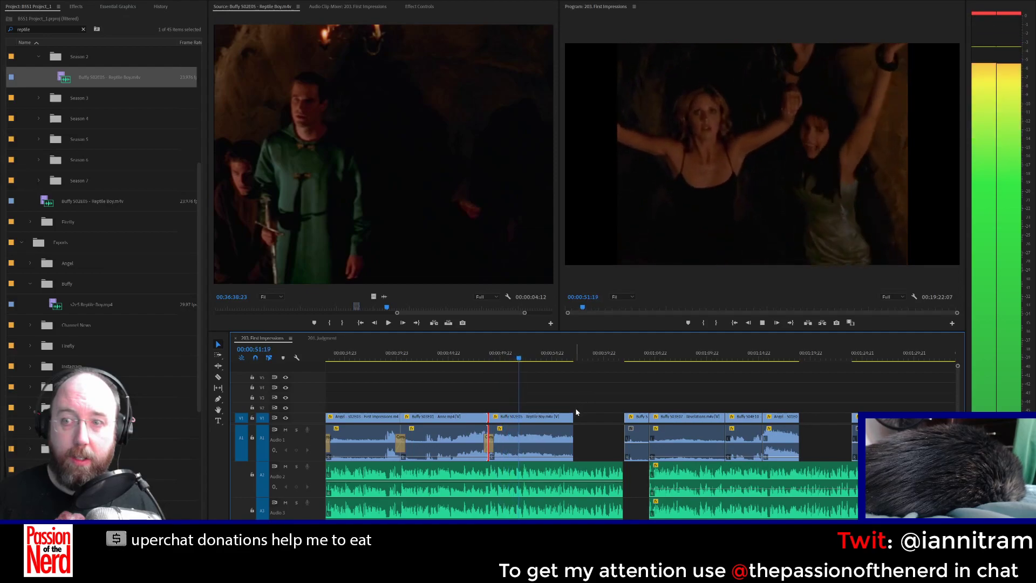
{"action": "key", "text": "space"}
Step: Try trimming the Reptile Boy clip's end to 00:00:51:22, then undo the trim and the preceding audio crossfade
{"action": "left_click_drag", "start_coordinate": [574, 418], "coordinate": [520, 422]}
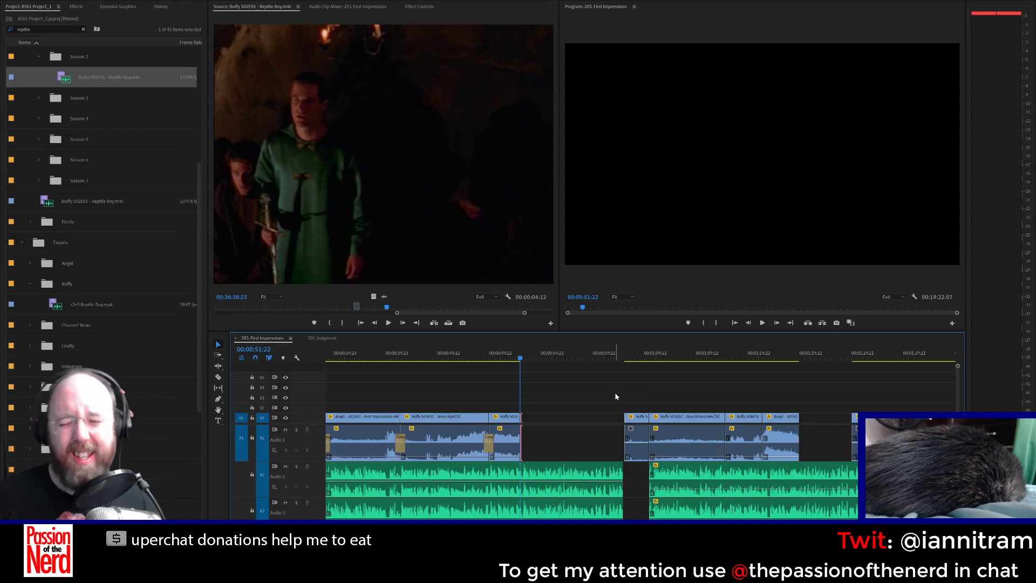
{"action": "key", "text": "ctrl+z"}
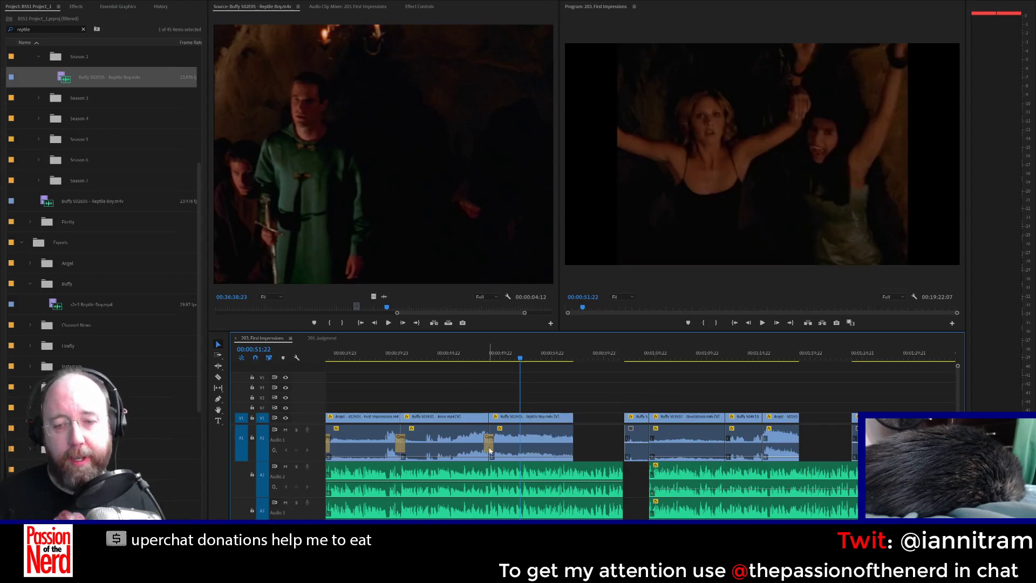
Step: Trim the opening of the Reptile Boy clip in two passes, keep it butted against the Anne clip, and review playback
{"action": "left_click", "coordinate": [502, 362]}
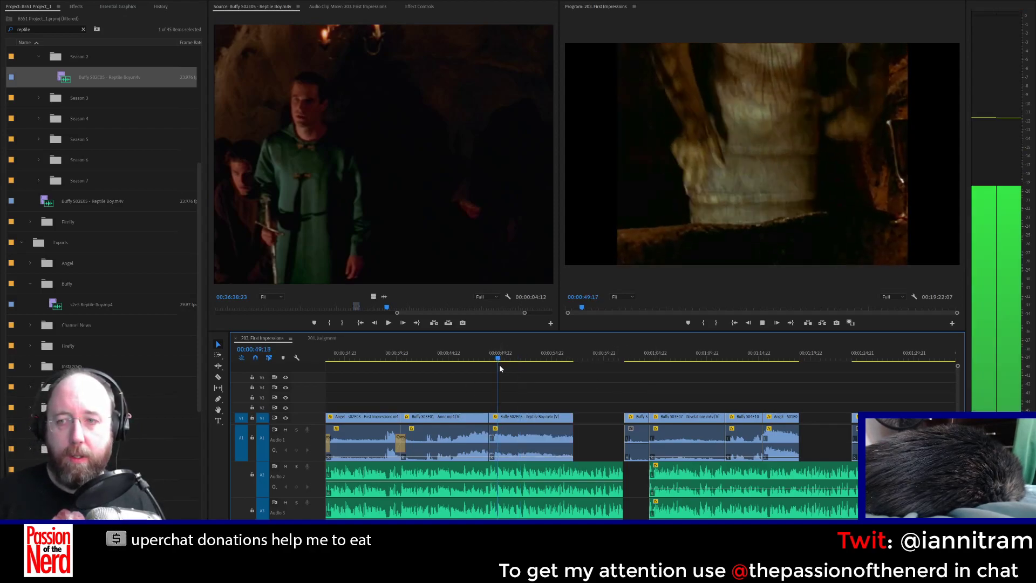
{"action": "left_click_drag", "start_coordinate": [491, 419], "coordinate": [504, 424]}
{"action": "left_click_drag", "start_coordinate": [485, 366], "coordinate": [493, 359]}
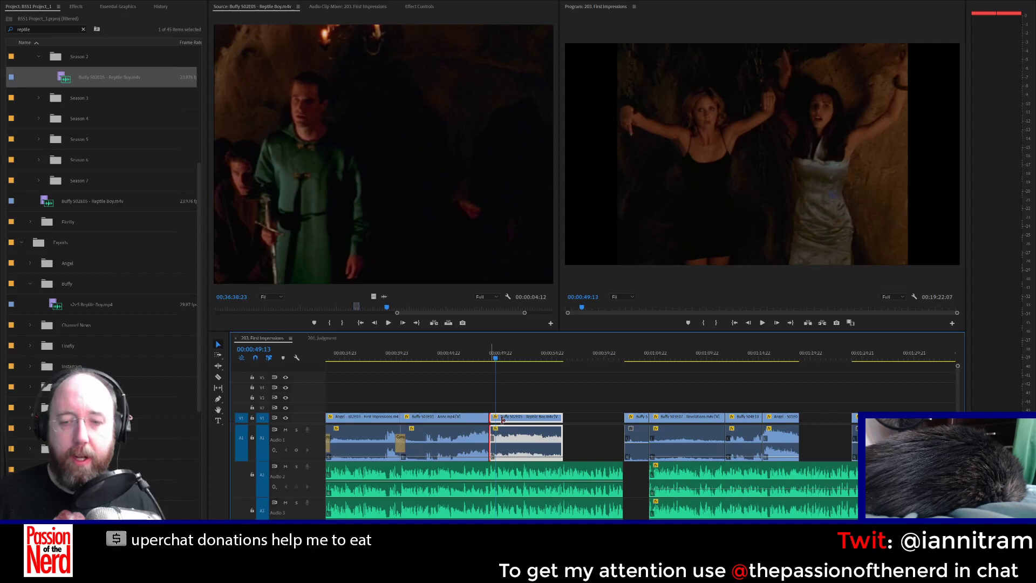
{"action": "left_click_drag", "start_coordinate": [502, 420], "coordinate": [531, 418]}
{"action": "key", "text": "space"}
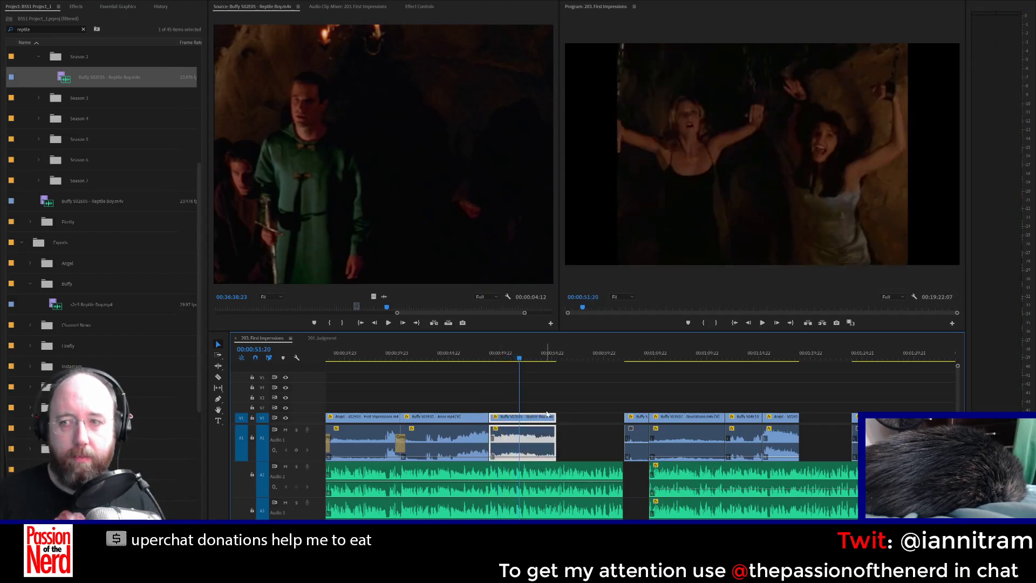
Step: Find the last demon frame before the chained women and trim the Reptile Boy clip's end to 00:00:51:18
{"action": "key", "text": "Left"}
{"action": "key", "text": "Left"}
{"action": "key", "text": "Left"}
{"action": "key", "text": "Right"}
{"action": "key", "text": "Right"}
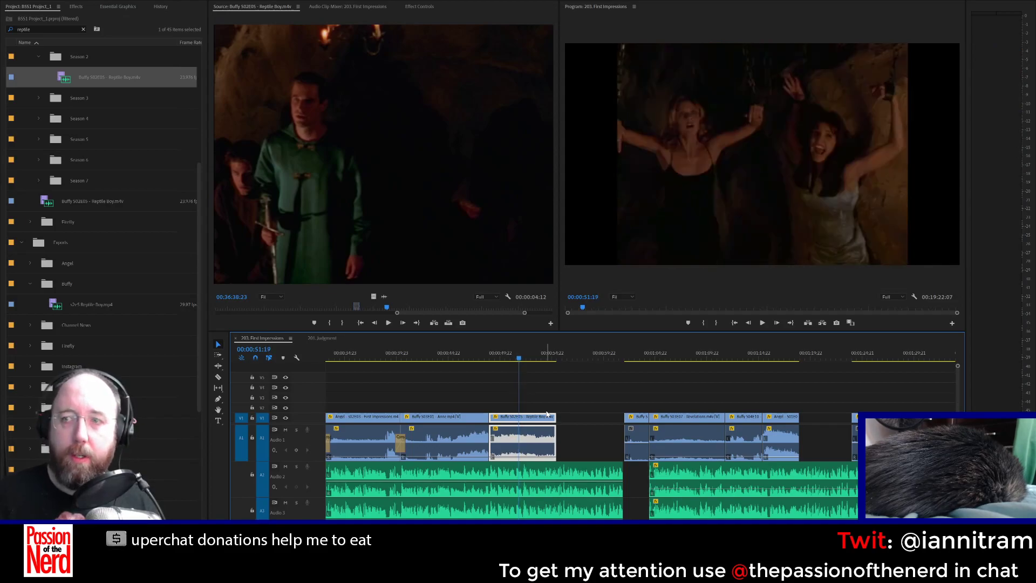
{"action": "key", "text": "Left"}
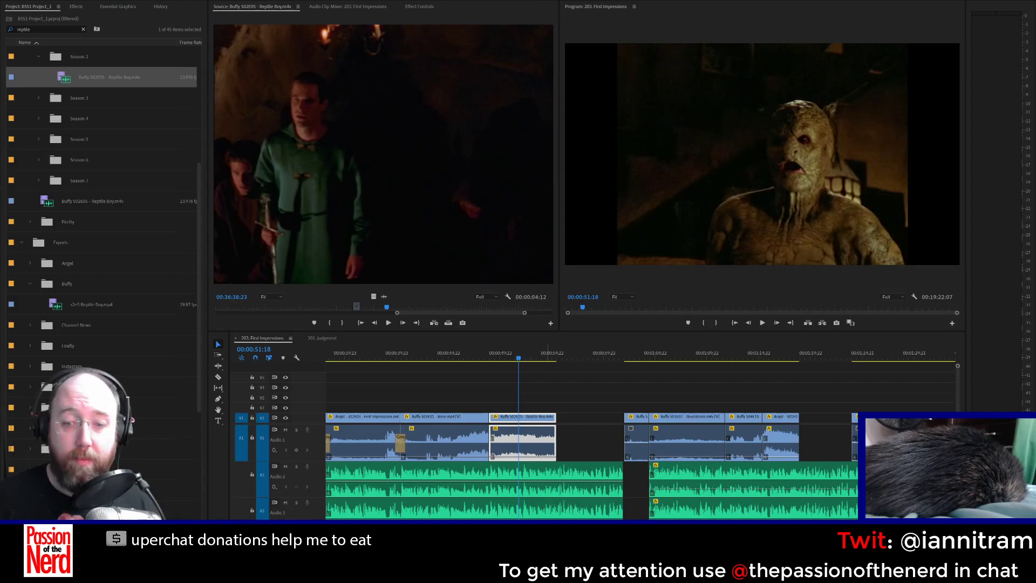
{"action": "left_click_drag", "start_coordinate": [556, 440], "coordinate": [518, 440]}
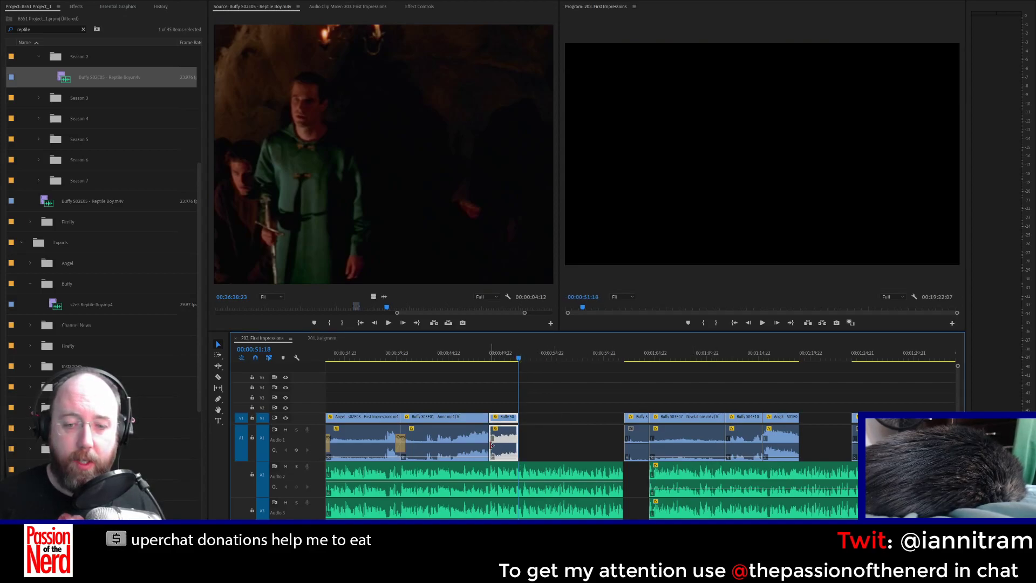
Step: Add an audio crossfade between the Anne and Reptile Boy clips, then play through it and stop at 00:00:54:10 in the gap
{"action": "left_click", "coordinate": [400, 444]}
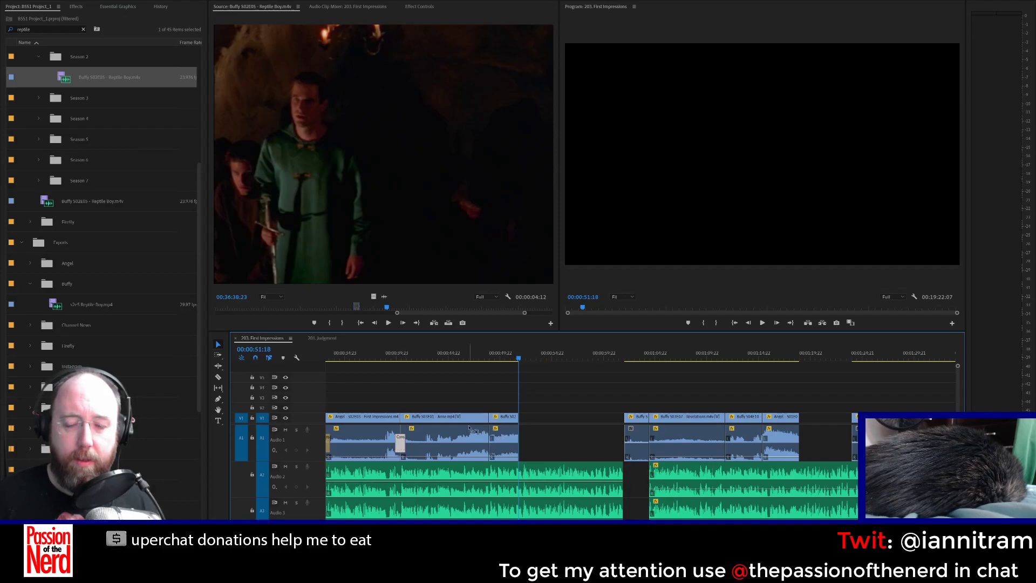
{"action": "left_click", "coordinate": [493, 442]}
{"action": "left_click", "coordinate": [490, 442]}
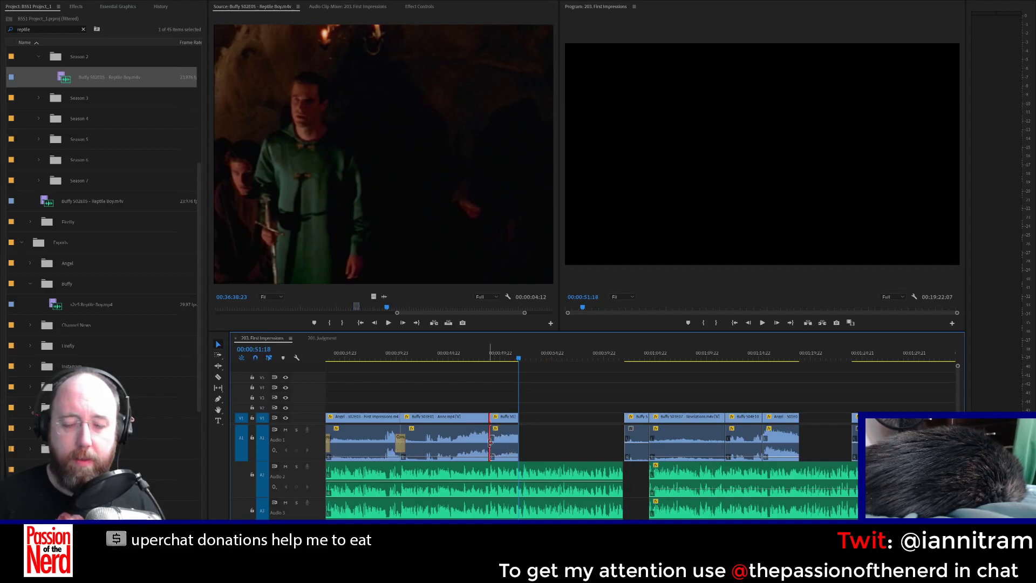
{"action": "left_click", "coordinate": [475, 346]}
{"action": "key", "text": "space"}
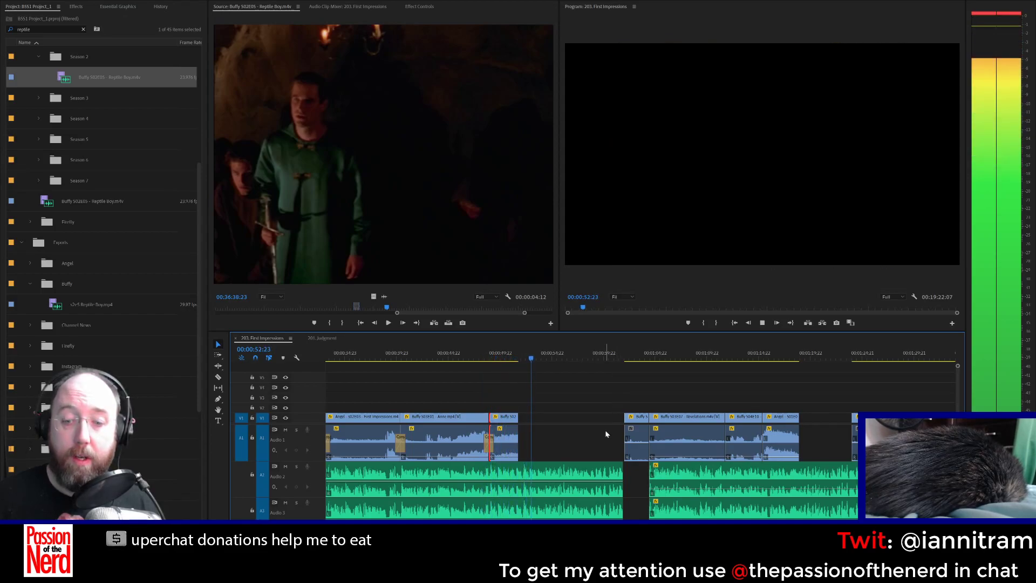
{"action": "key", "text": "space"}
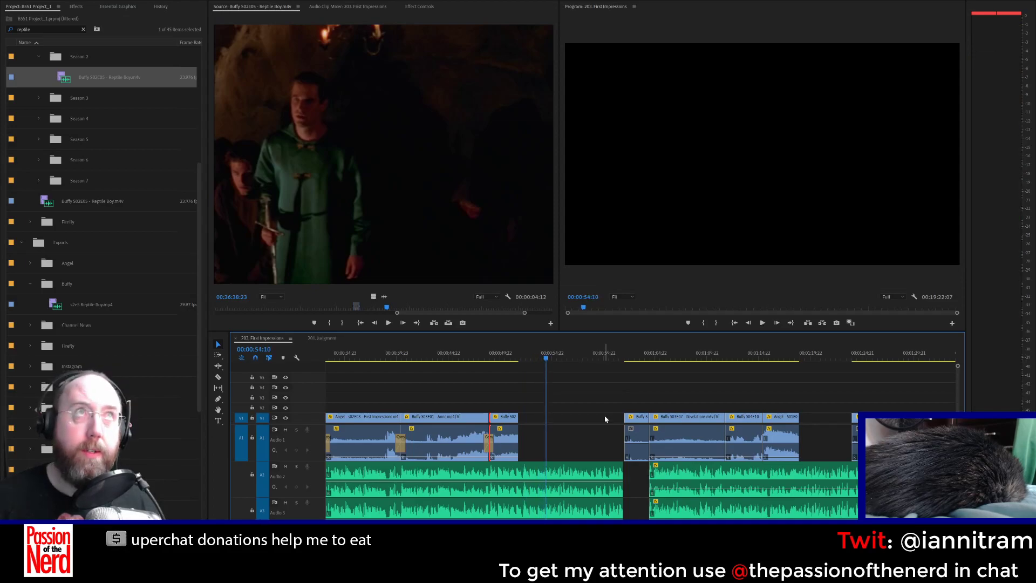
Step: Clear the project search and look through the early Angel Season 1 episodes for suitable footage, from Lonely Hearts to Bachelor Party
{"action": "left_click", "coordinate": [83, 29]}
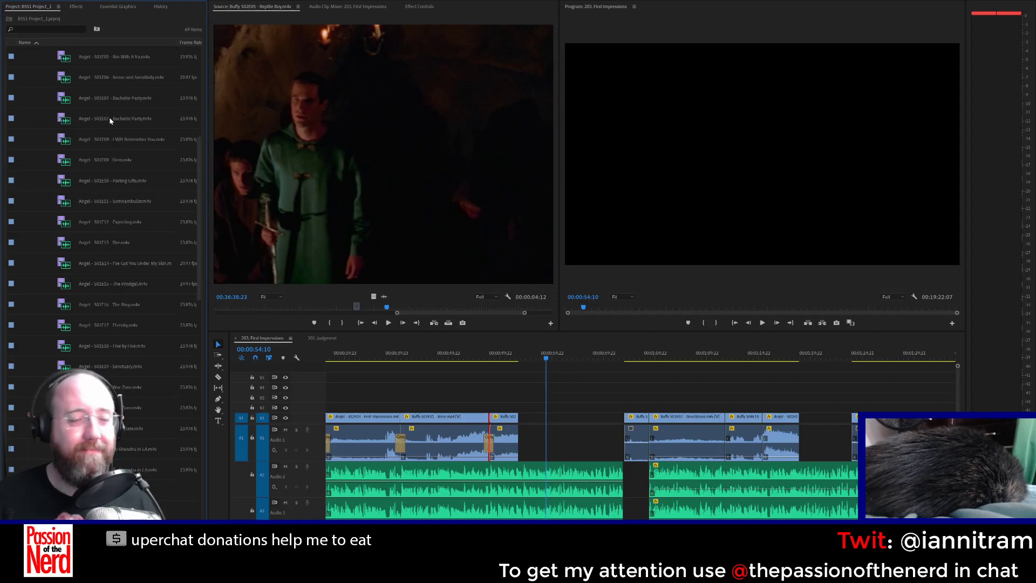
{"action": "scroll", "coordinate": [135, 286], "scroll_direction": "down", "scroll_amount": 2}
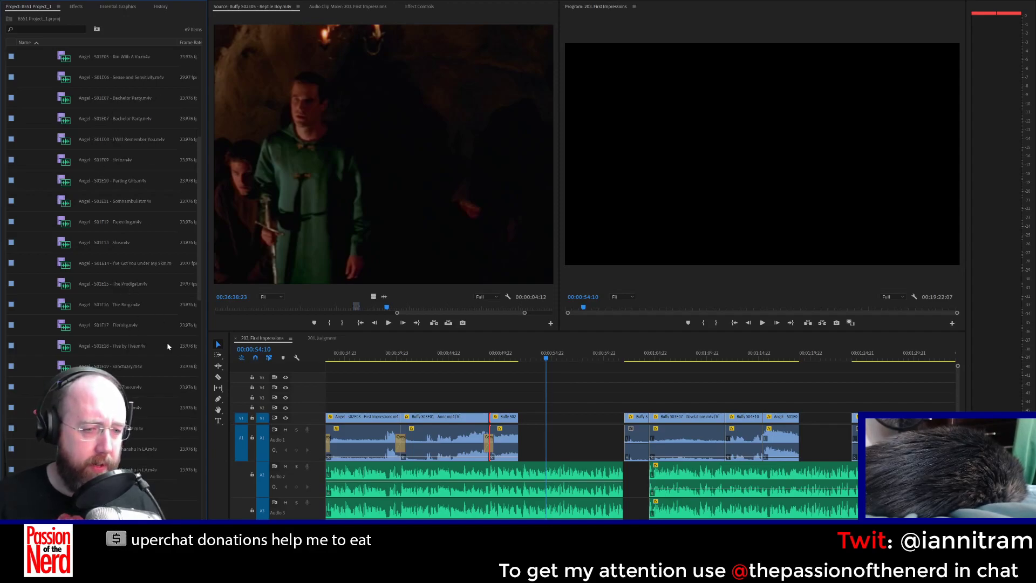
{"action": "scroll", "coordinate": [135, 412], "scroll_direction": "up", "scroll_amount": 6}
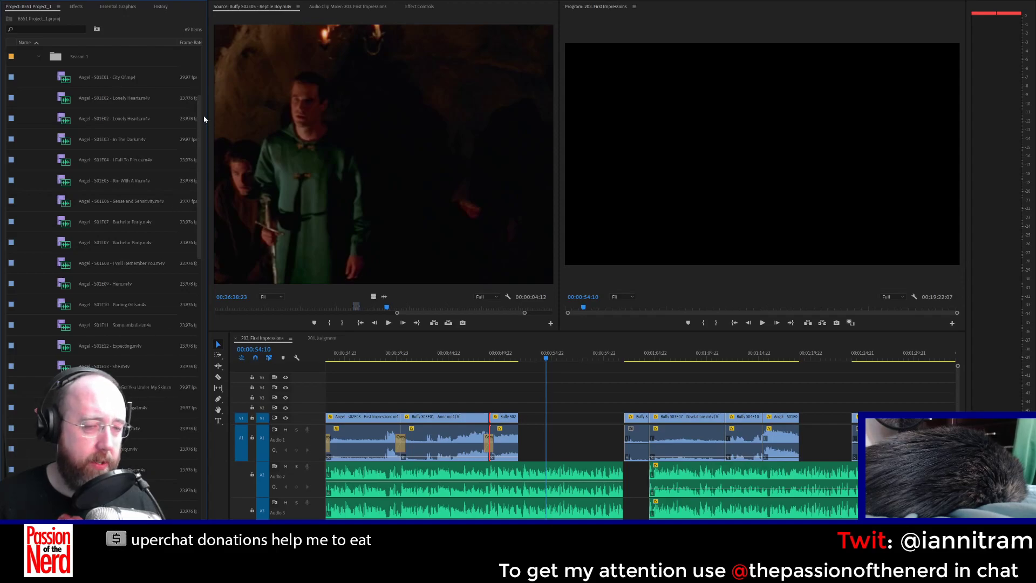
{"action": "left_click", "coordinate": [142, 99]}
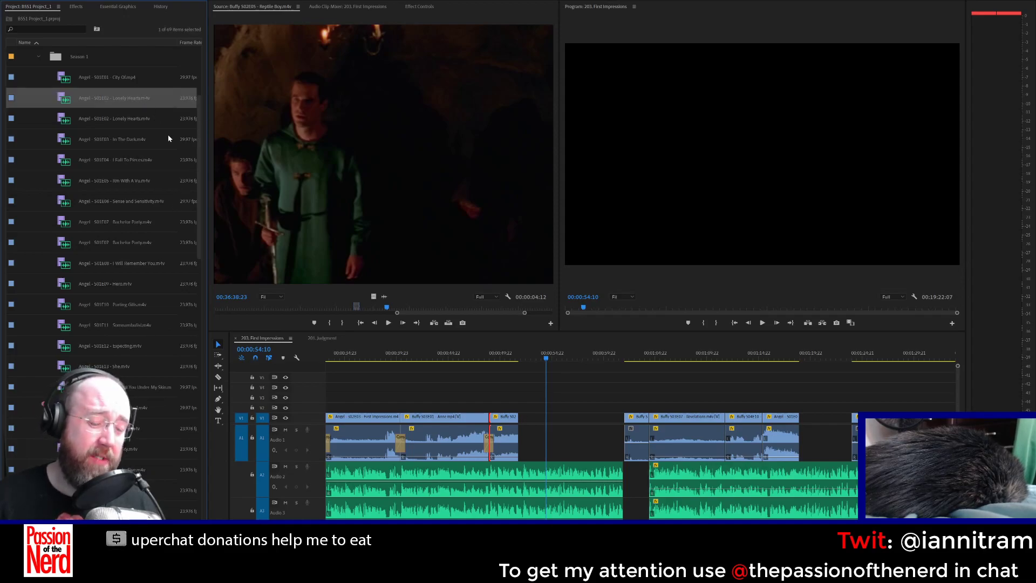
{"action": "left_click", "coordinate": [148, 143]}
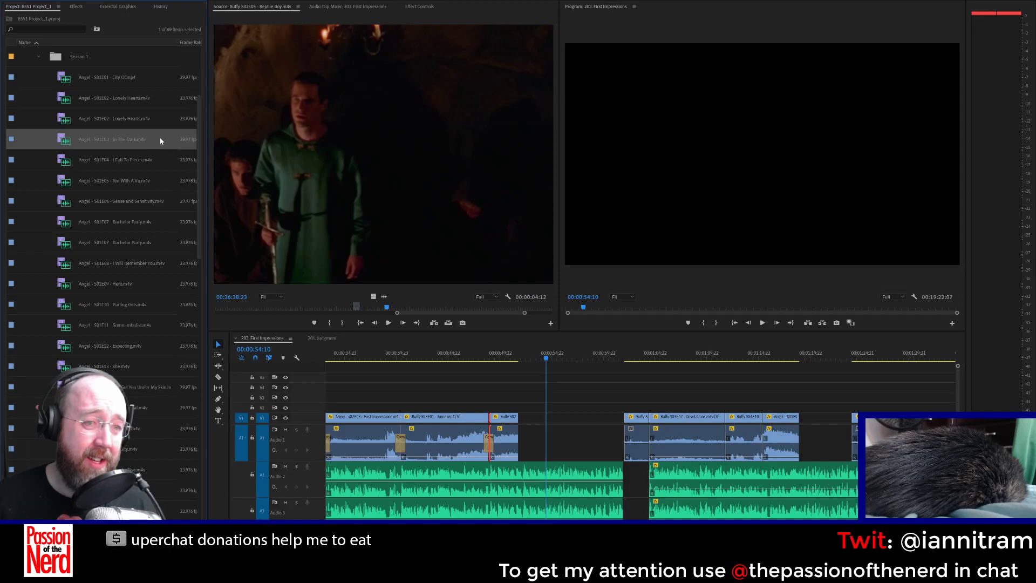
{"action": "left_click", "coordinate": [161, 163]}
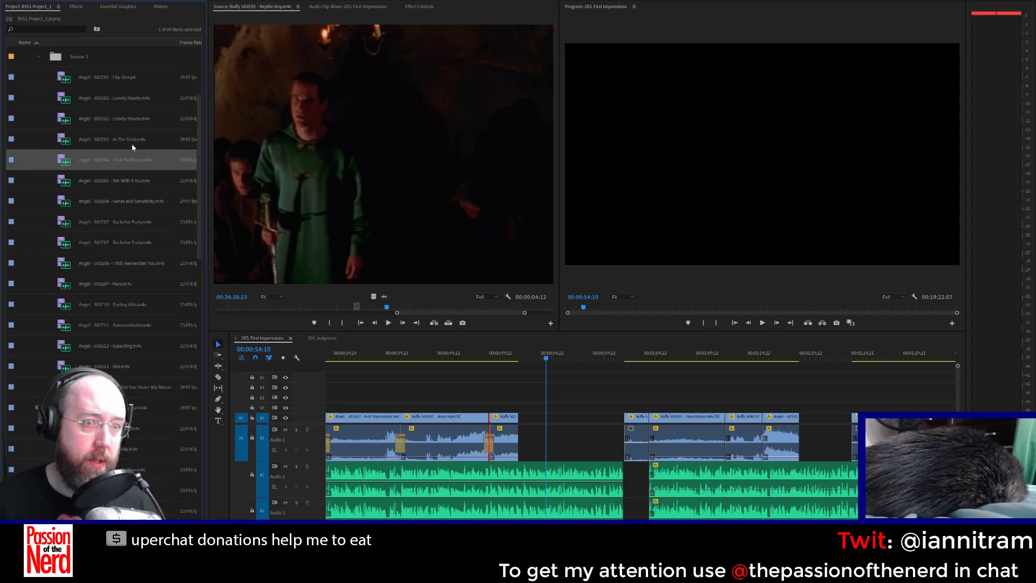
{"action": "left_click", "coordinate": [132, 144]}
{"action": "left_click", "coordinate": [145, 162]}
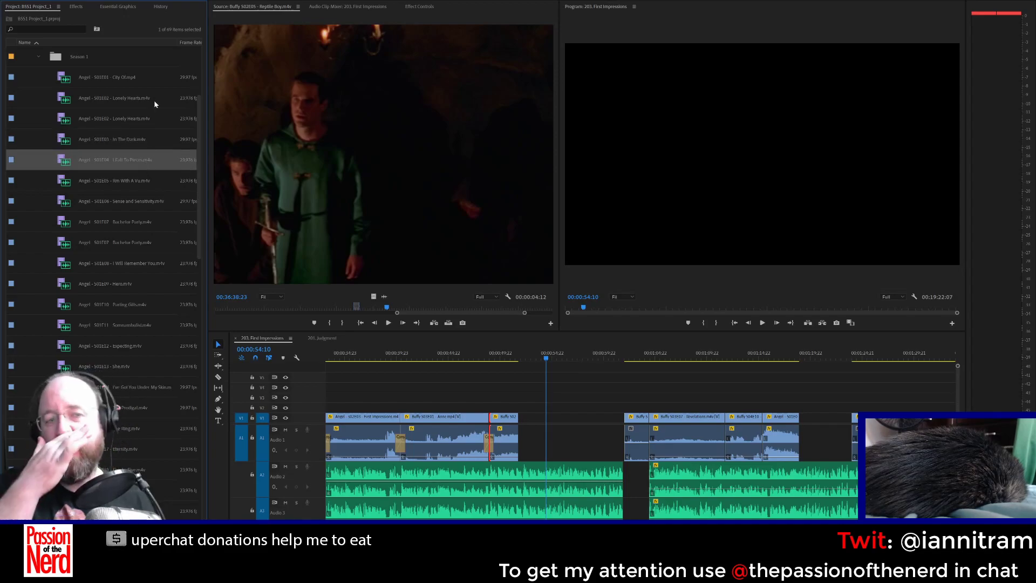
{"action": "left_click", "coordinate": [153, 183]}
{"action": "left_click", "coordinate": [157, 208]}
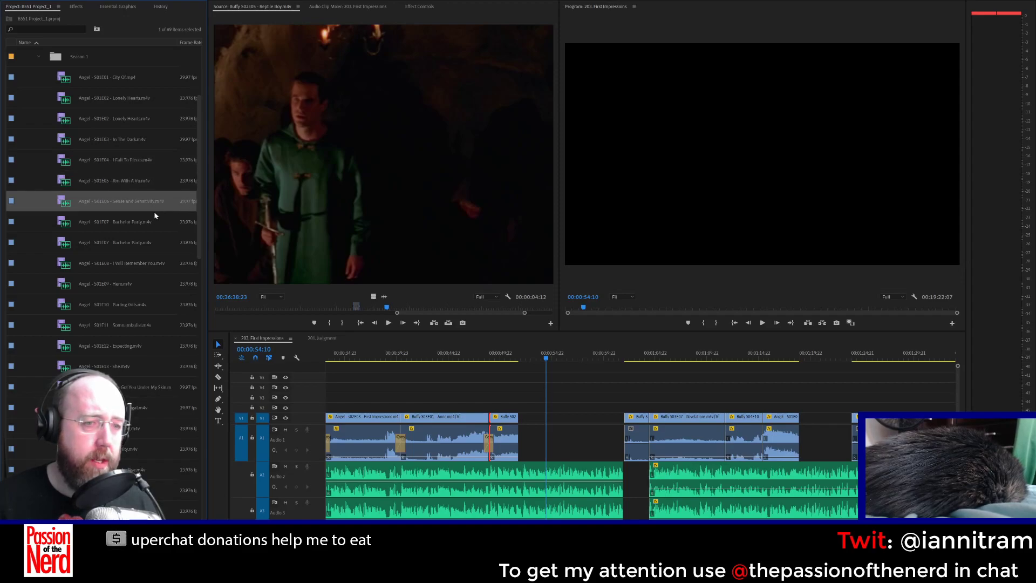
{"action": "left_click", "coordinate": [150, 227]}
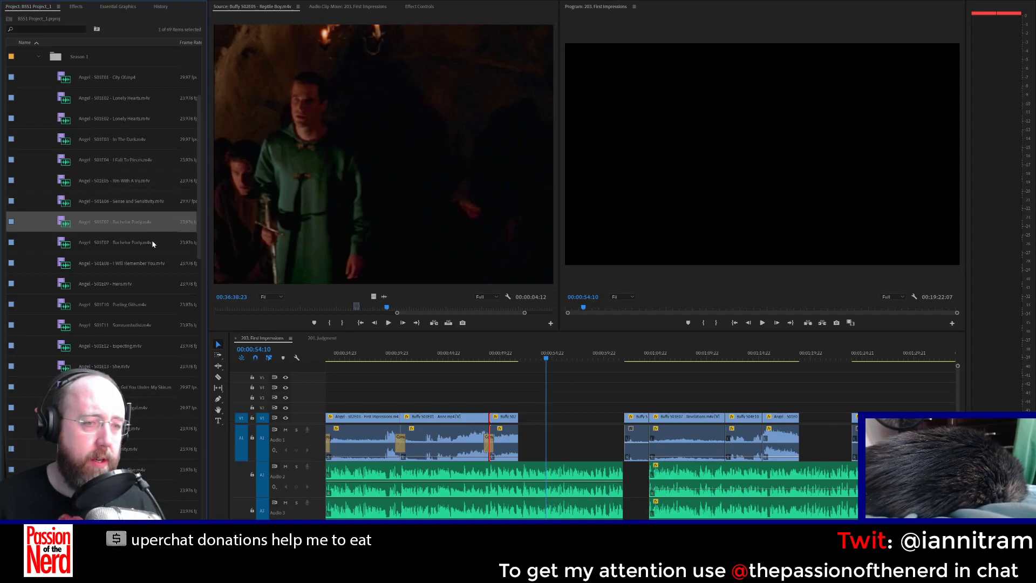
Step: Open Angel S01E21 Blind Date as source, scrub back to the night street scene near its start, and return to the first episodes
{"action": "scroll", "coordinate": [152, 245], "scroll_direction": "down", "scroll_amount": 3}
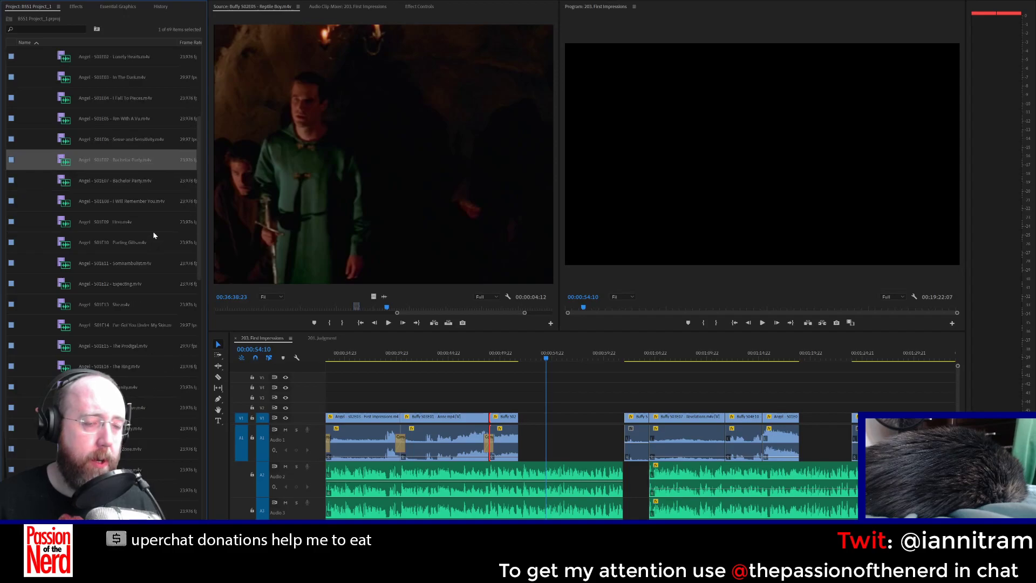
{"action": "scroll", "coordinate": [152, 222], "scroll_direction": "down", "scroll_amount": 1}
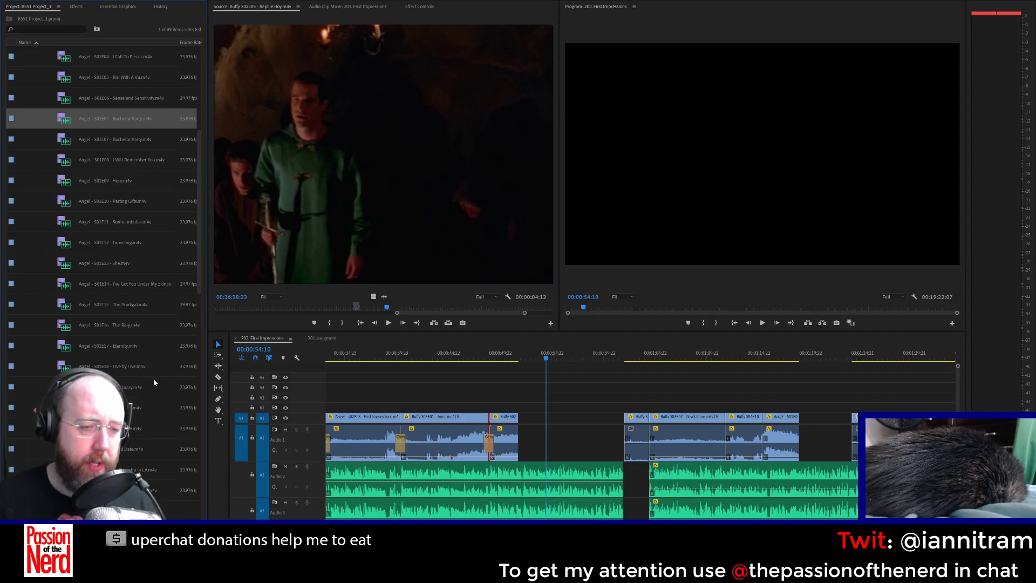
{"action": "scroll", "coordinate": [143, 411], "scroll_direction": "down", "scroll_amount": 1}
{"action": "double_click", "coordinate": [137, 428]}
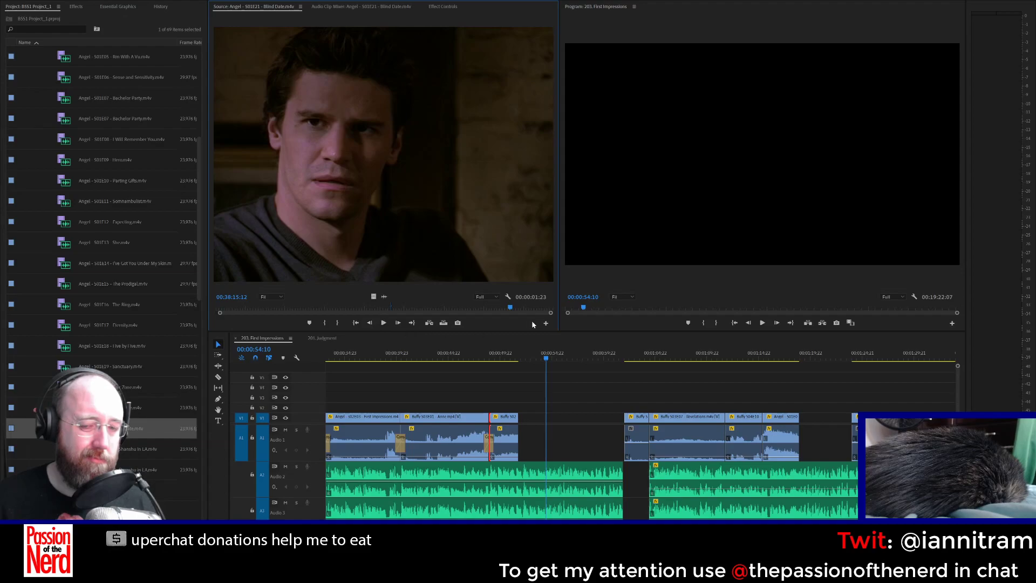
{"action": "left_click_drag", "start_coordinate": [506, 308], "coordinate": [225, 297]}
{"action": "scroll", "coordinate": [132, 282], "scroll_direction": "up", "scroll_amount": 2}
{"action": "scroll", "coordinate": [132, 283], "scroll_direction": "up", "scroll_amount": 3}
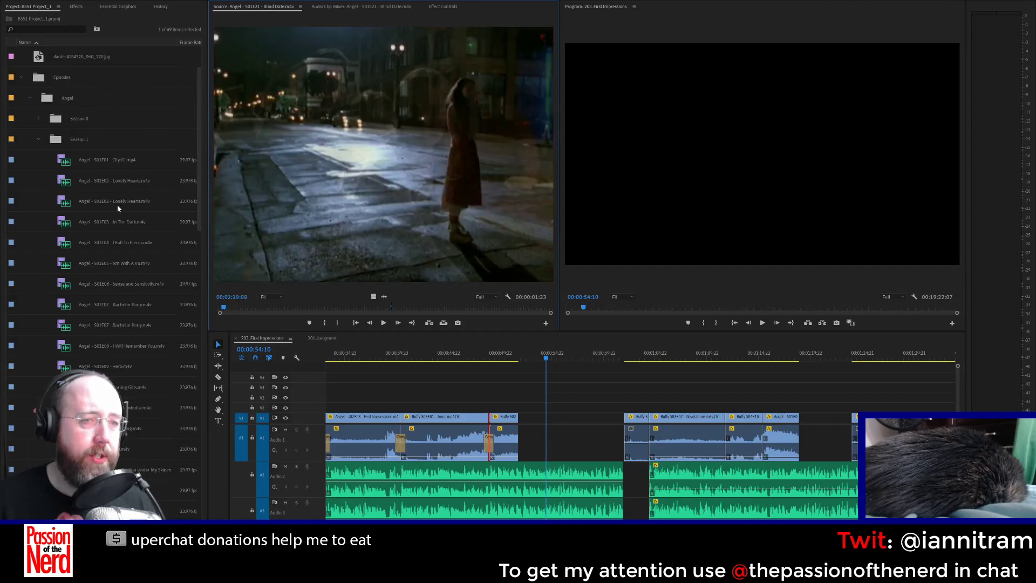
Step: Mark the wrist-stakes excerpt of Angel S01E01 City Of from 00:02:36:07 to 00:02:38:24 and place it directly after the Reptile Boy clip
{"action": "double_click", "coordinate": [108, 160]}
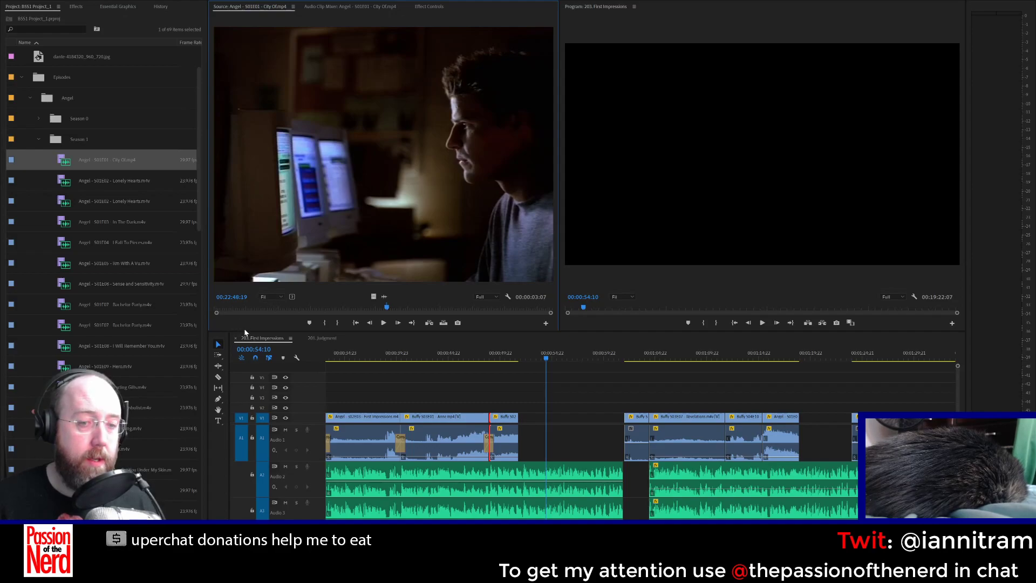
{"action": "left_click_drag", "start_coordinate": [226, 309], "coordinate": [272, 313]}
{"action": "mouse_move", "coordinate": [373, 311]}
{"action": "left_mouse_down"}
{"action": "mouse_move", "coordinate": [400, 307]}
{"action": "mouse_move", "coordinate": [361, 309]}
{"action": "left_mouse_up"}
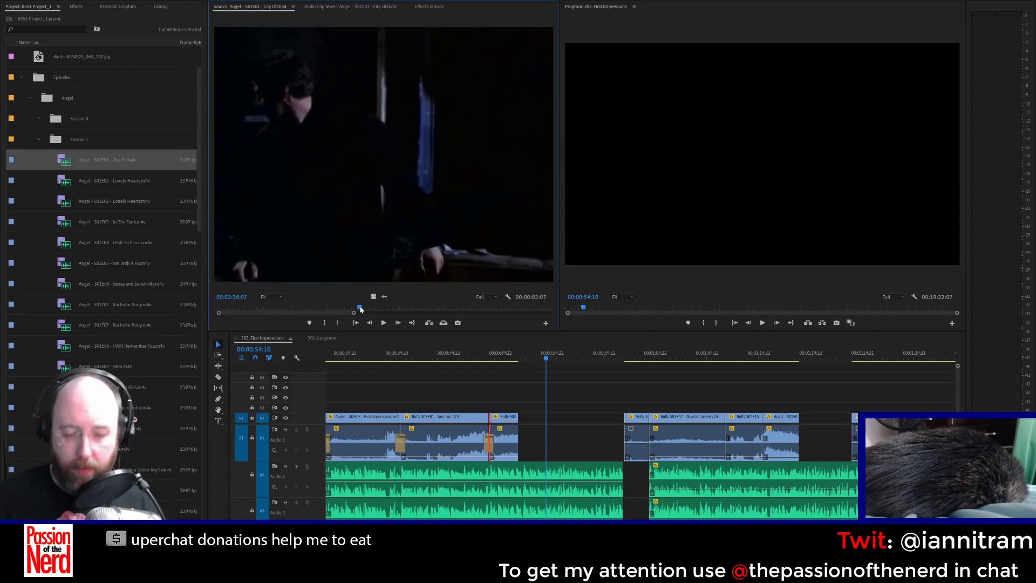
{"action": "key", "text": "space"}
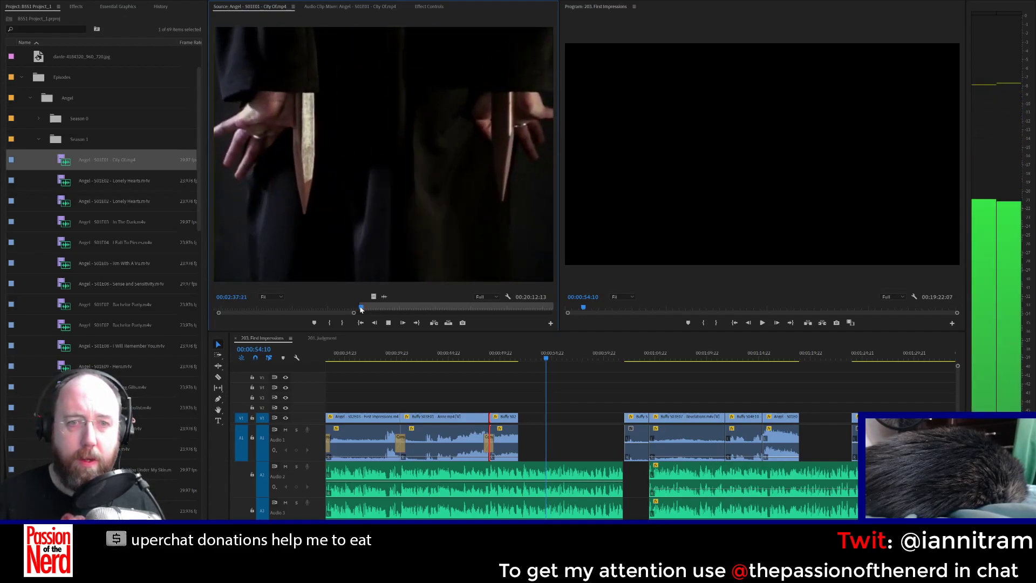
{"action": "key", "text": "o"}
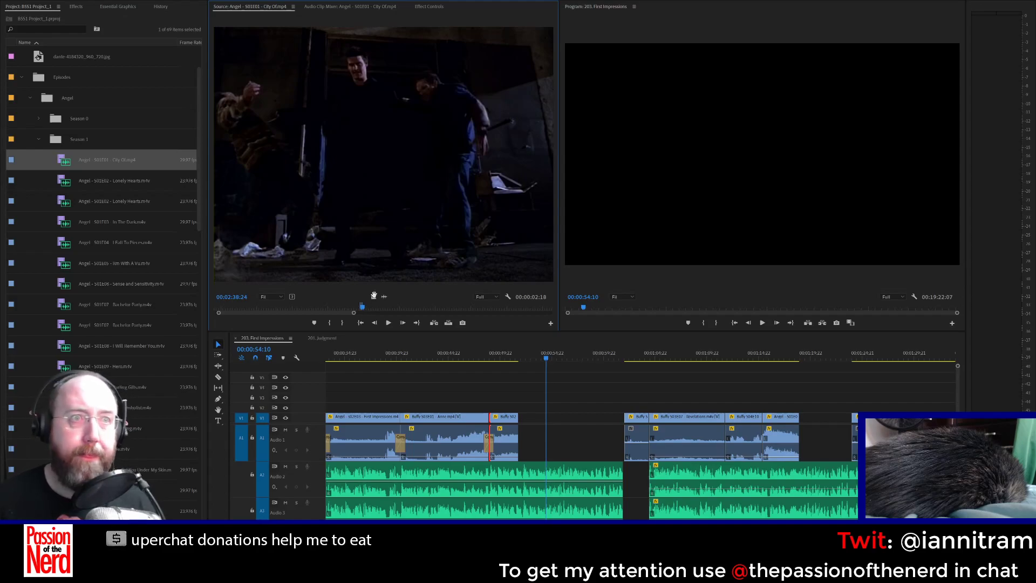
{"action": "left_click_drag", "start_coordinate": [501, 208], "coordinate": [520, 419]}
{"action": "left_click", "coordinate": [540, 450]}
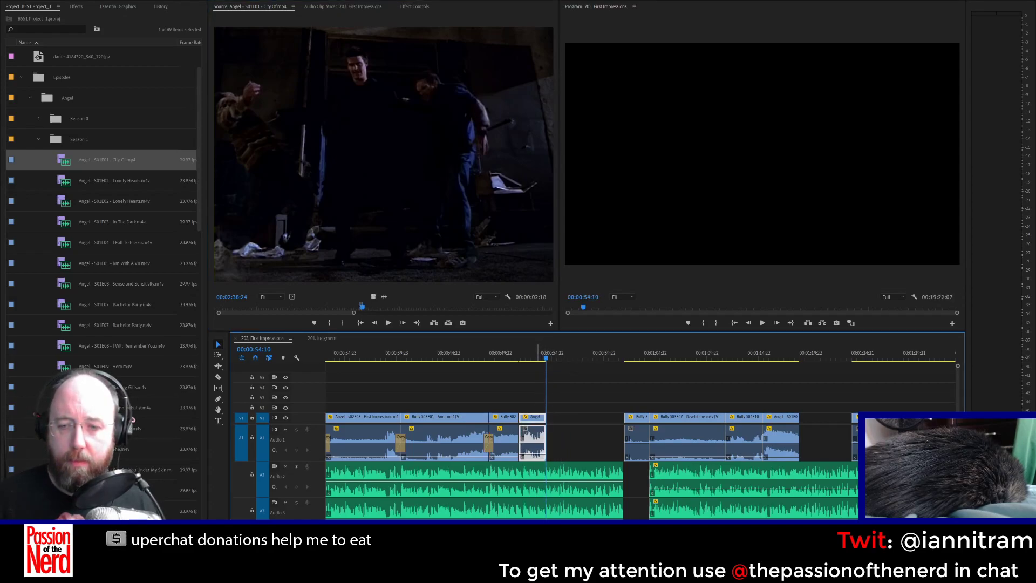
Step: Try to add an audio crossfade between the Reptile Boy and City Of clips, and play across the cut
{"action": "left_click", "coordinate": [489, 440]}
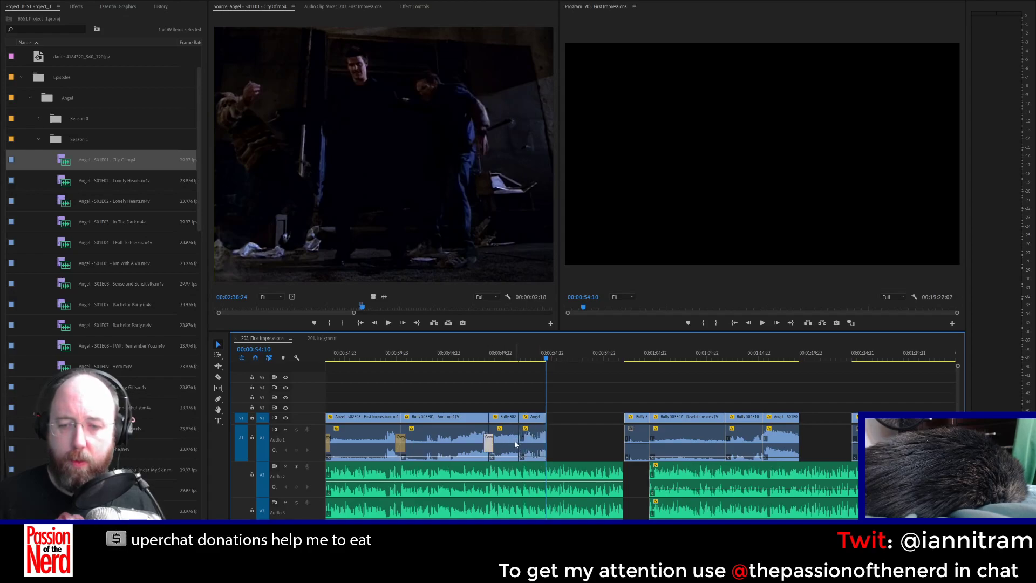
{"action": "left_click", "coordinate": [507, 358]}
{"action": "key", "text": "space"}
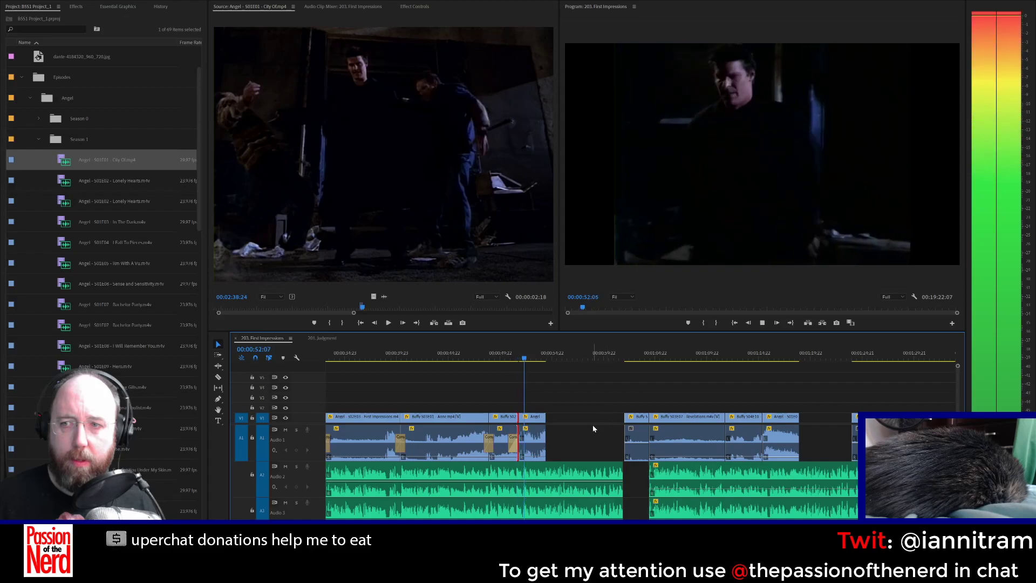
{"action": "key", "text": "space"}
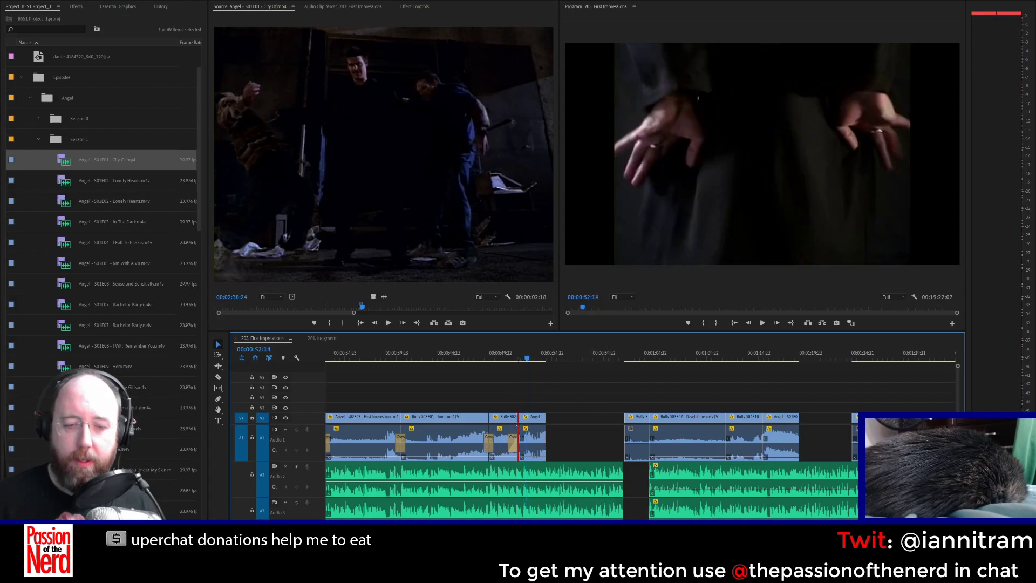
Step: Close the tiny gap between the Reptile Boy and City Of clips by moving the City Of clip earlier
{"action": "key", "text": "="}
{"action": "key", "text": "="}
{"action": "key", "text": "="}
{"action": "key", "text": "="}
{"action": "key", "text": "="}
{"action": "key", "text": "="}
{"action": "key", "text": "-"}
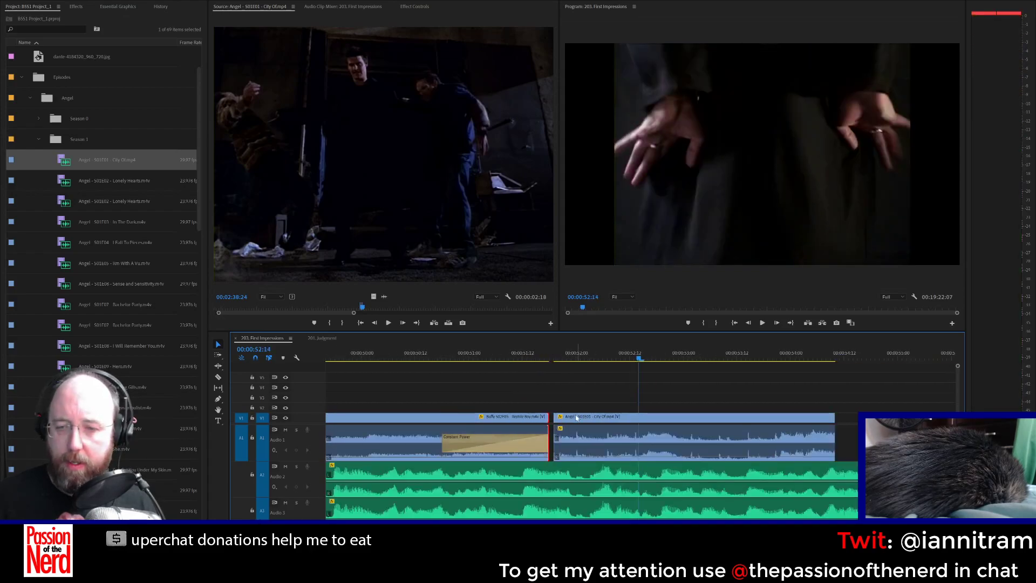
{"action": "left_click_drag", "start_coordinate": [576, 416], "coordinate": [572, 417]}
Step: Replace the one-sided Constant Power crossfade on the Reptile Boy clip with one spanning the cut to the City Of clip
{"action": "left_click", "coordinate": [515, 444]}
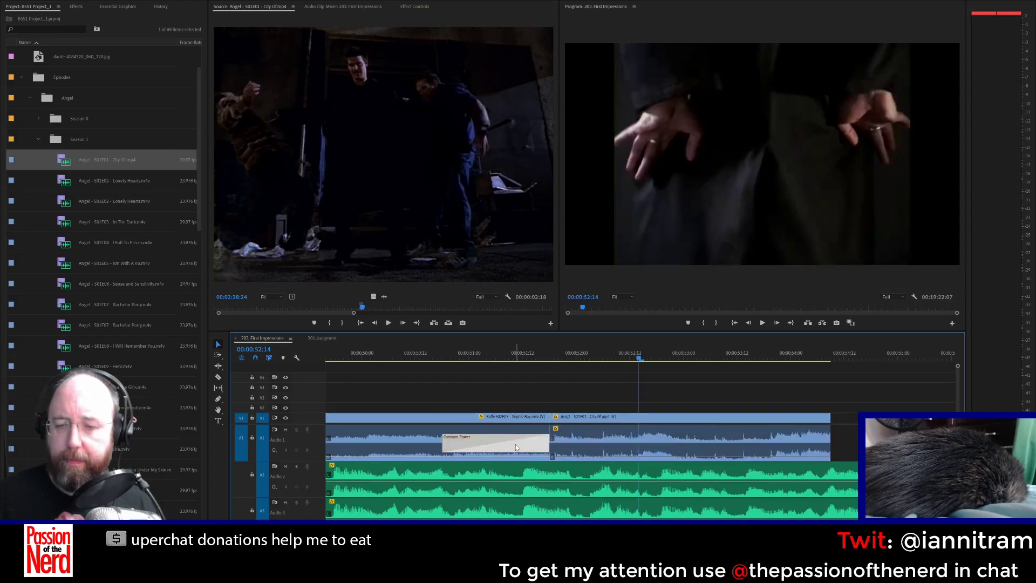
{"action": "key", "text": "Delete"}
{"action": "key", "text": "="}
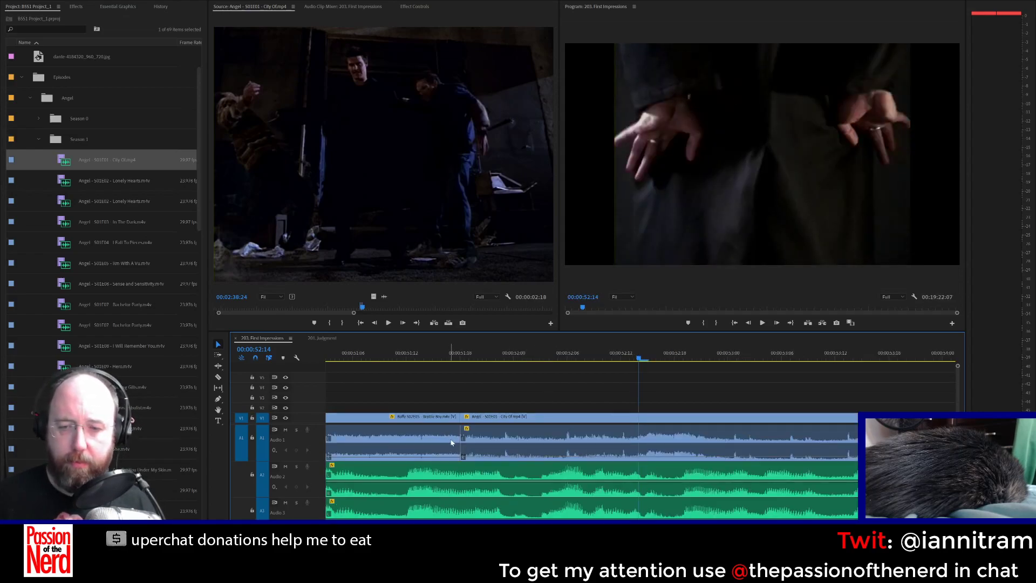
{"action": "left_click_drag", "start_coordinate": [498, 422], "coordinate": [494, 425]}
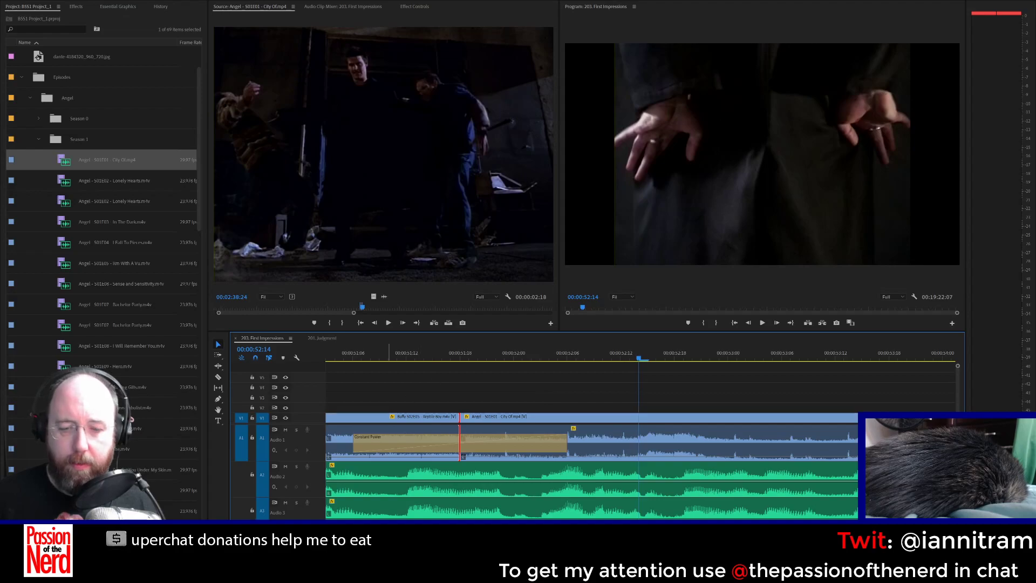
{"action": "key", "text": "minus"}
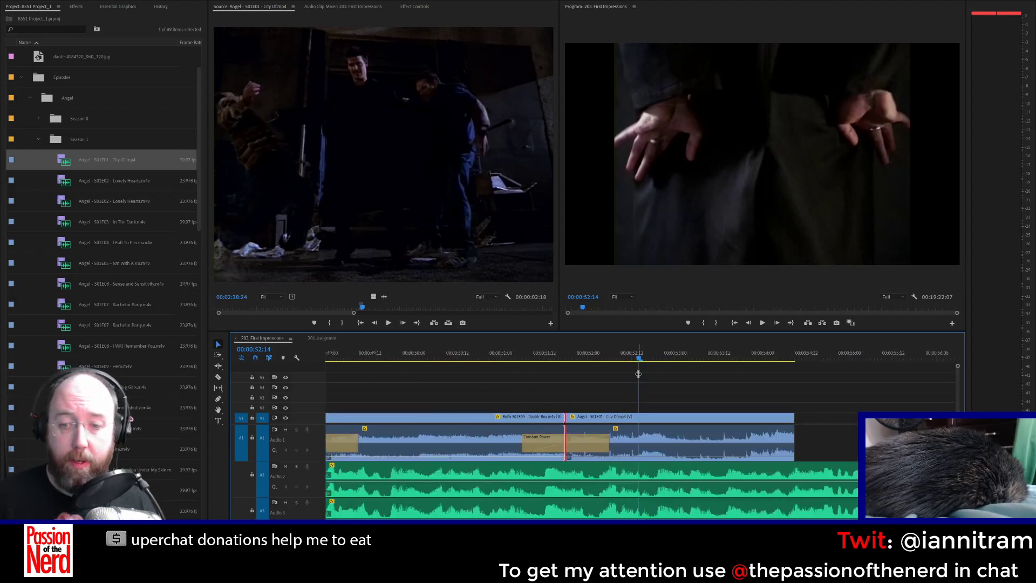
Step: Play across the new crossfade, extend the City Of clip's end by about half a second, and stop at 00:00:59:03 in the gap
{"action": "left_click", "coordinate": [494, 354]}
{"action": "key", "text": "space"}
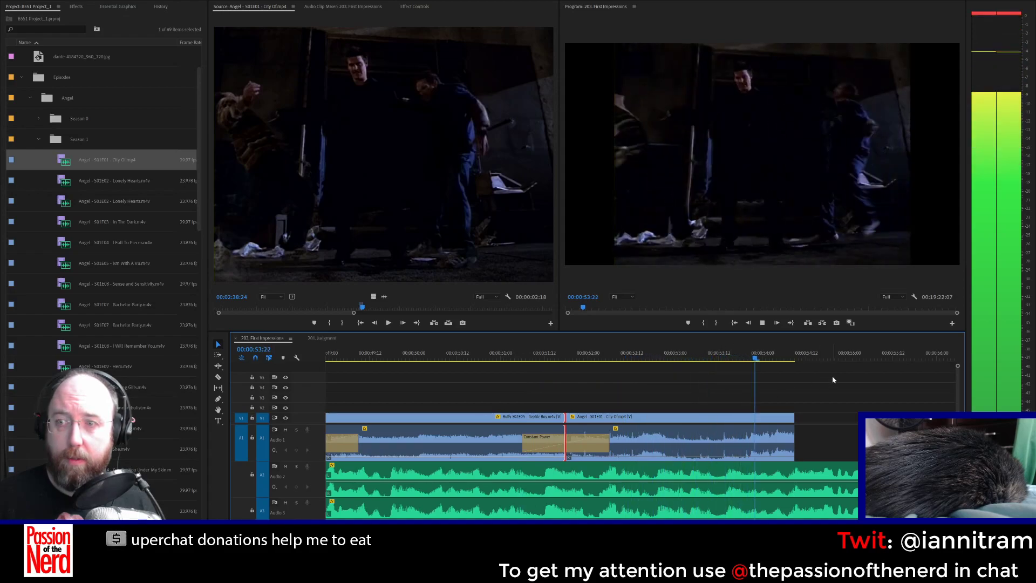
{"action": "left_click_drag", "start_coordinate": [794, 417], "coordinate": [837, 421]}
{"action": "key", "text": "space"}
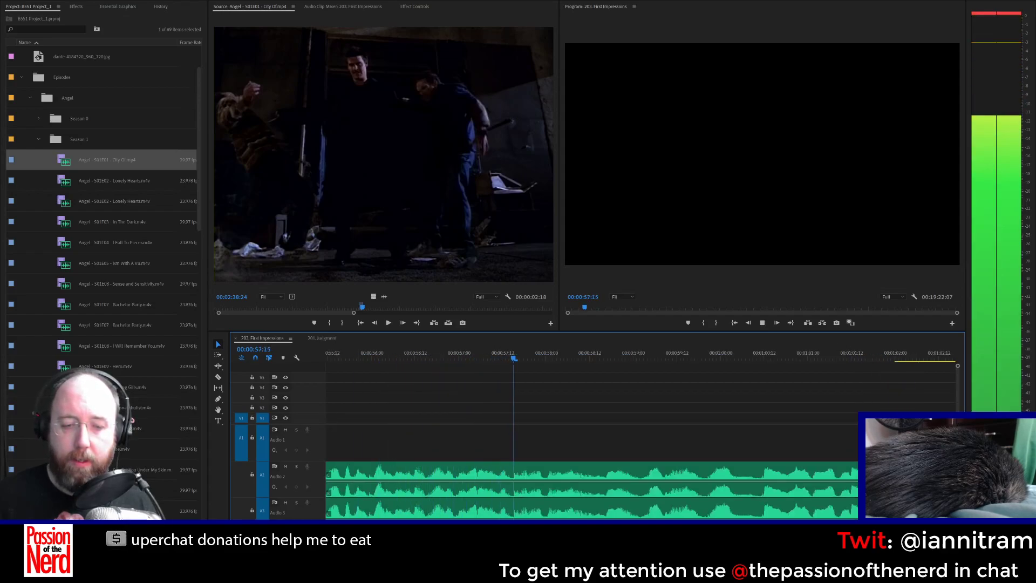
{"action": "key", "text": "space"}
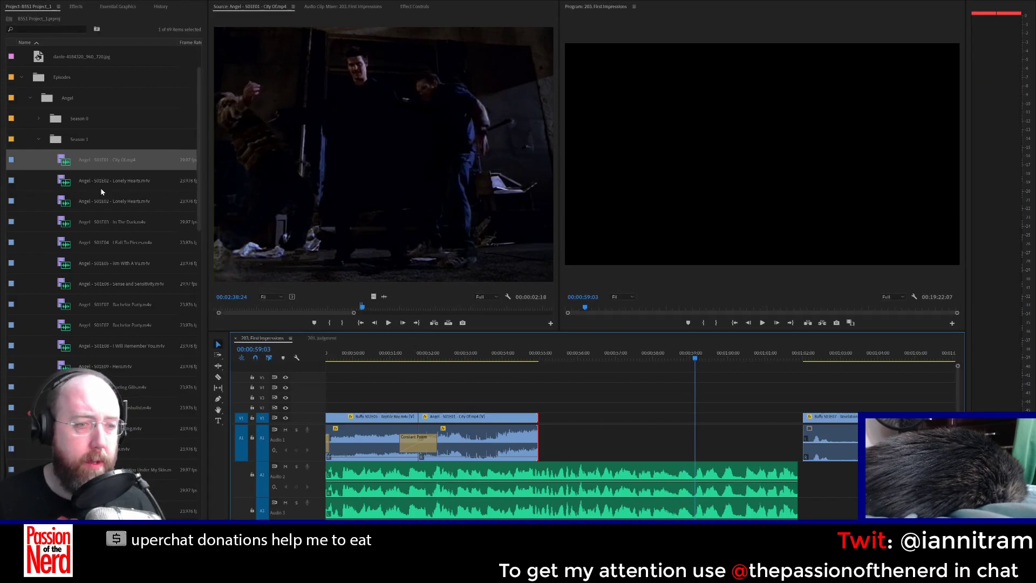
Step: Open Angel S02E03 First Impressions from the Season 2 bin as source and find the car scene at 00:20:06:20
{"action": "scroll", "coordinate": [109, 315], "scroll_direction": "down", "scroll_amount": 3}
{"action": "scroll", "coordinate": [65, 110], "scroll_direction": "up", "scroll_amount": 3}
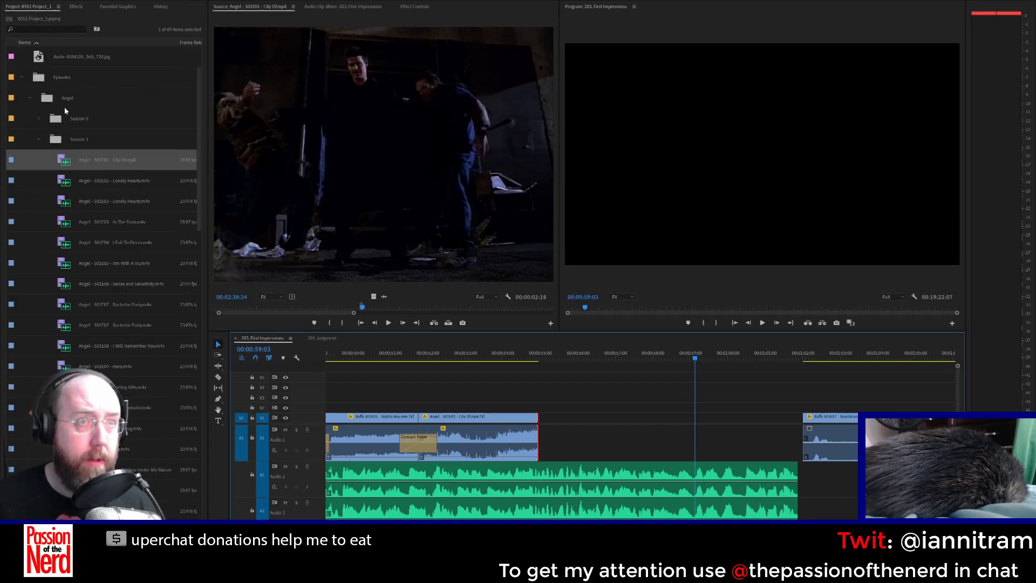
{"action": "left_click", "coordinate": [40, 139]}
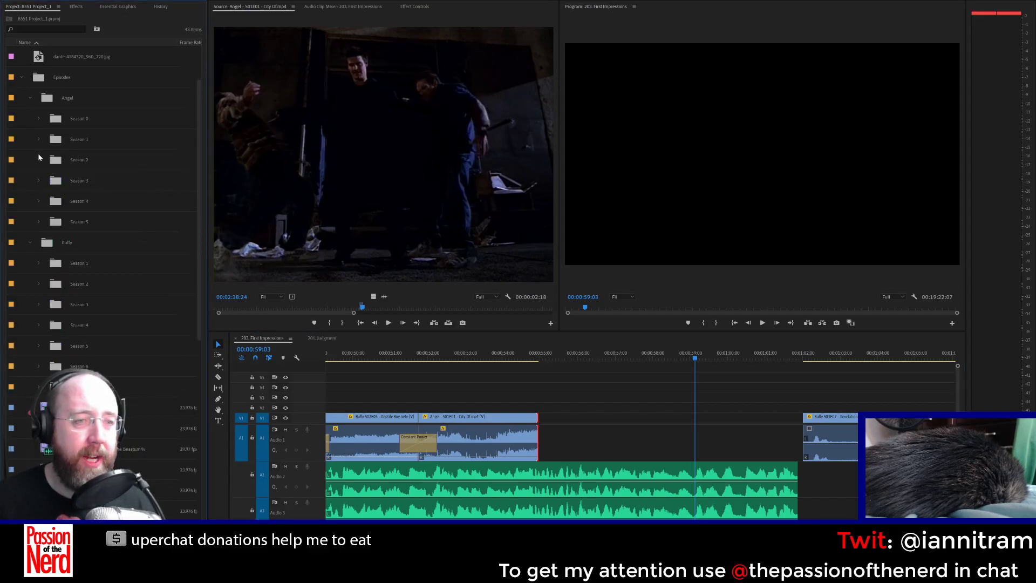
{"action": "left_click", "coordinate": [39, 159]}
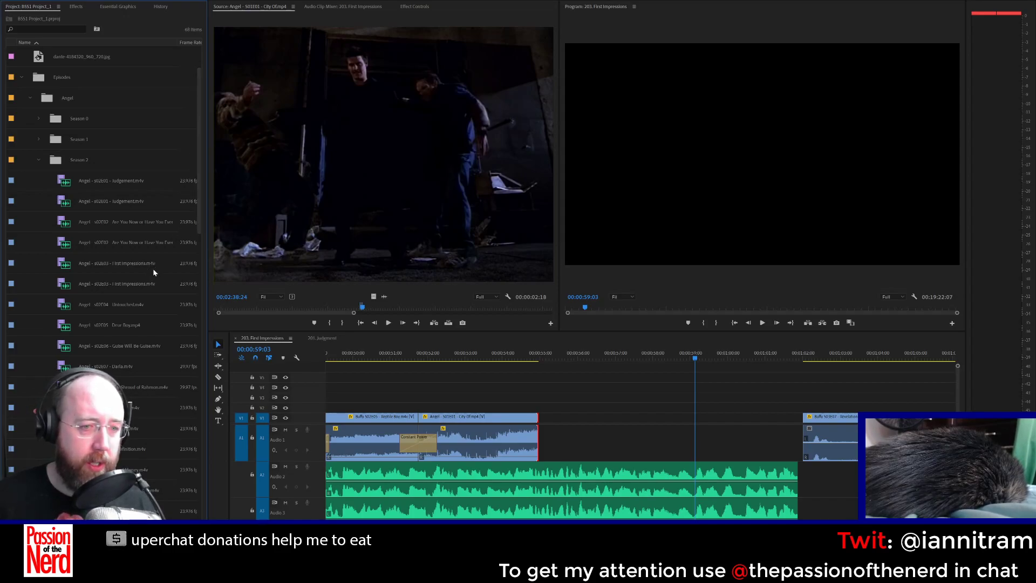
{"action": "double_click", "coordinate": [127, 270]}
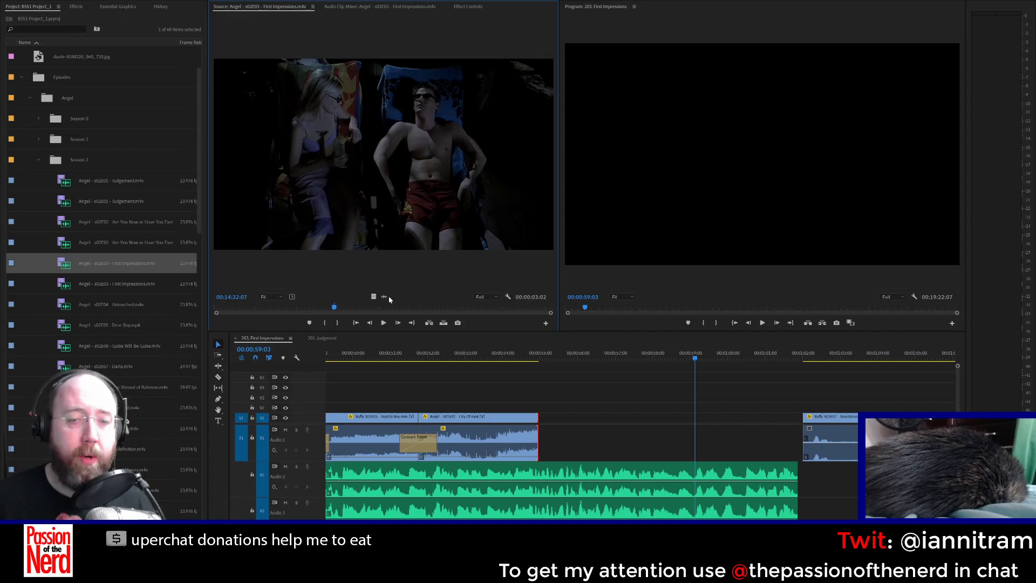
{"action": "left_click_drag", "start_coordinate": [359, 307], "coordinate": [381, 302]}
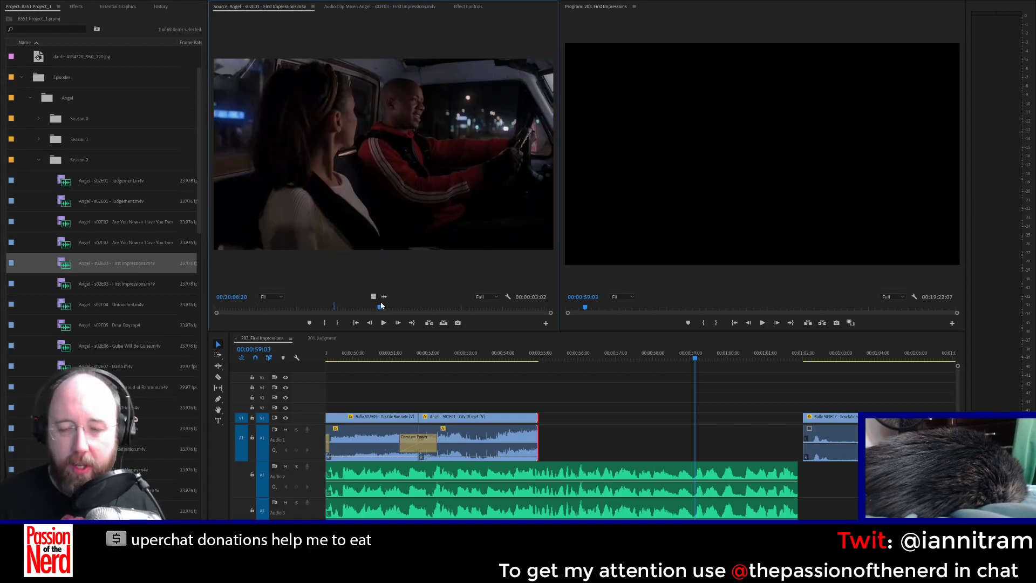
Step: Mark the car excerpt's out point at 00:20:10:19 and place it after the City Of clip, extending its end to 00:00:59:03
{"action": "key", "text": "space"}
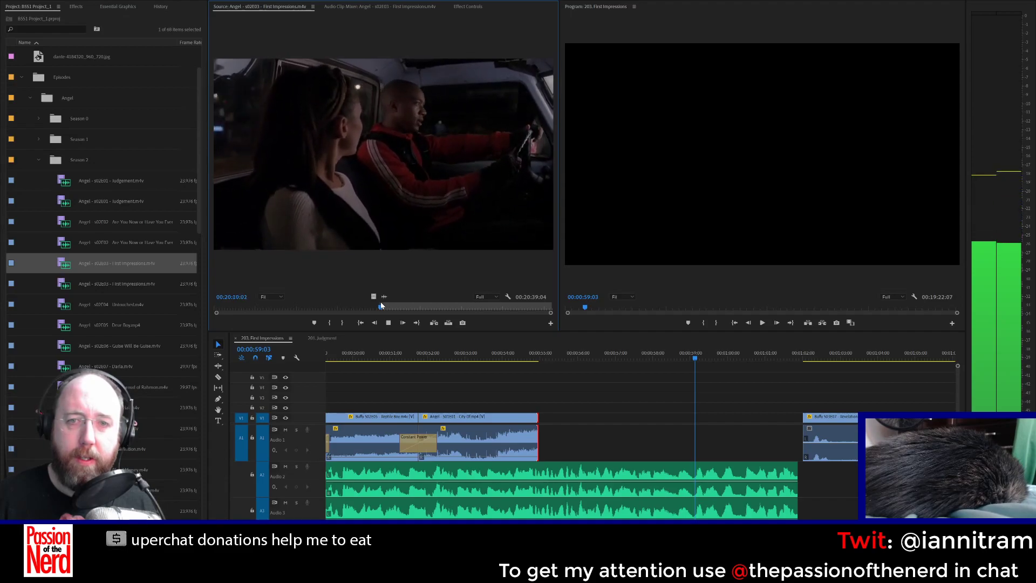
{"action": "key", "text": "space"}
{"action": "key", "text": "o"}
{"action": "left_click_drag", "start_coordinate": [416, 278], "coordinate": [538, 444]}
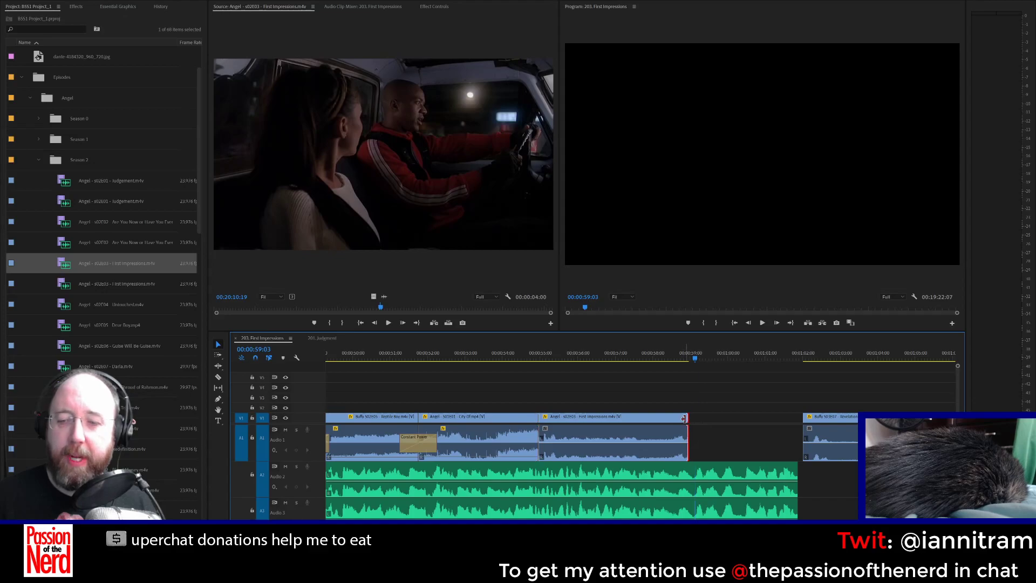
{"action": "left_click_drag", "start_coordinate": [684, 418], "coordinate": [695, 419]}
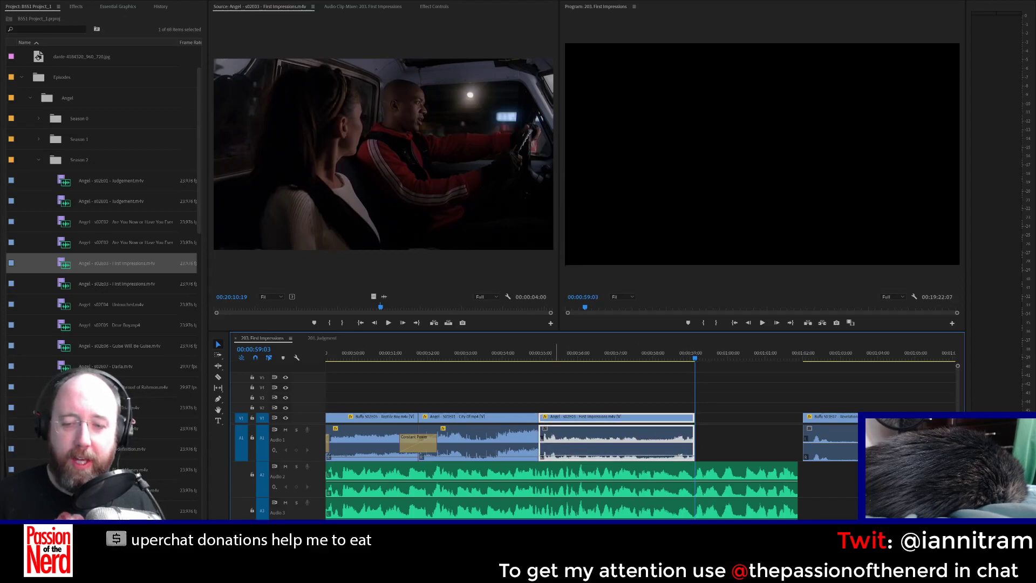
Step: Add an audio crossfade between the City Of and First Impressions clips, then play through to the narration's end at 00:01:01:21
{"action": "left_click", "coordinate": [537, 443]}
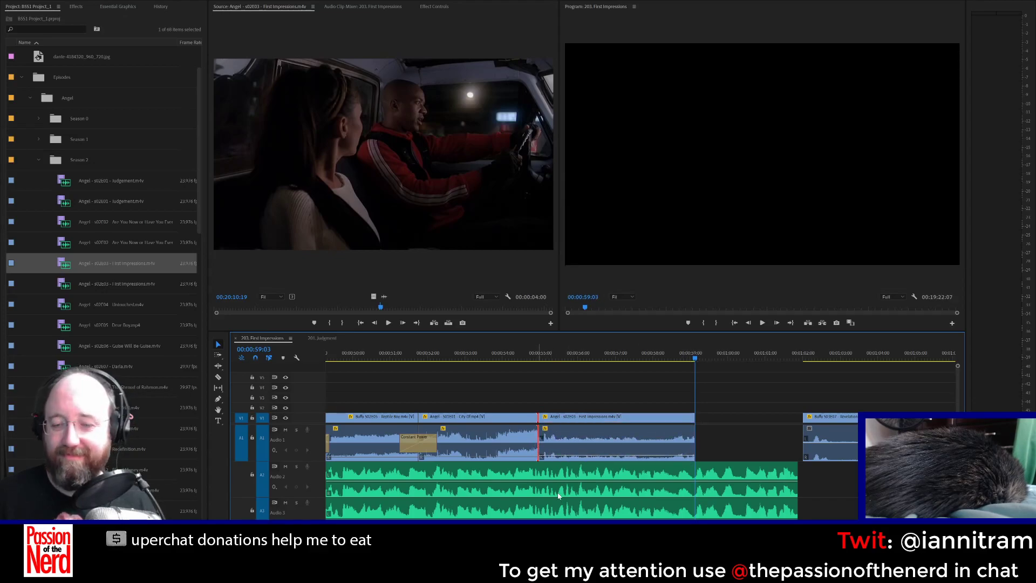
{"action": "key", "text": "shift+d"}
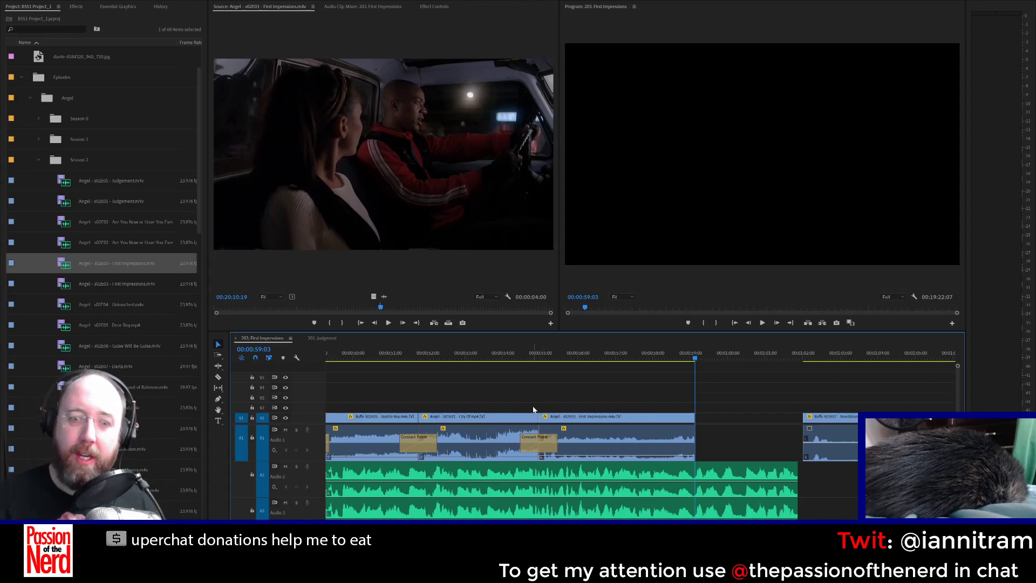
{"action": "key", "text": "Delete"}
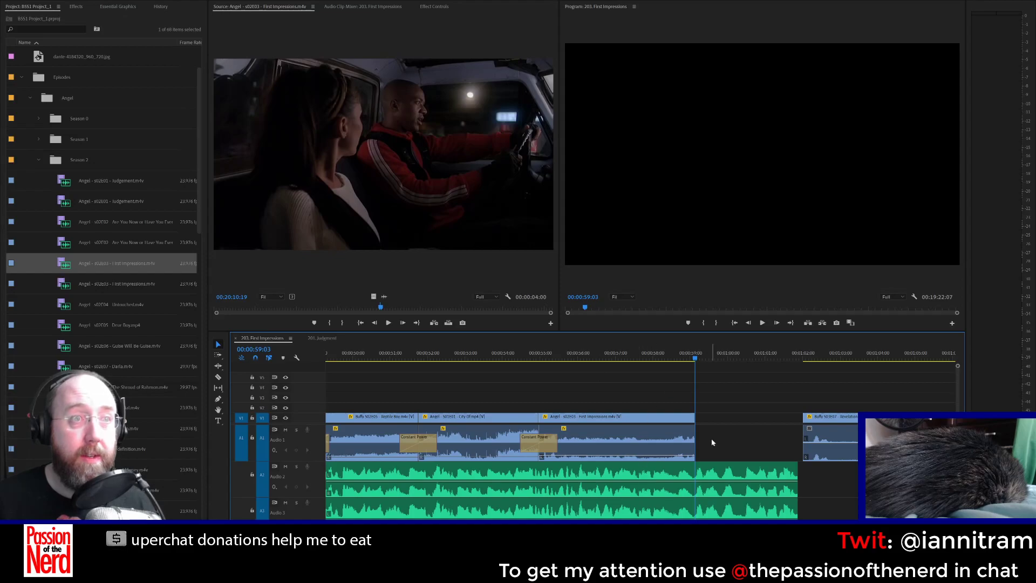
{"action": "left_click", "coordinate": [456, 352]}
{"action": "key", "text": "space"}
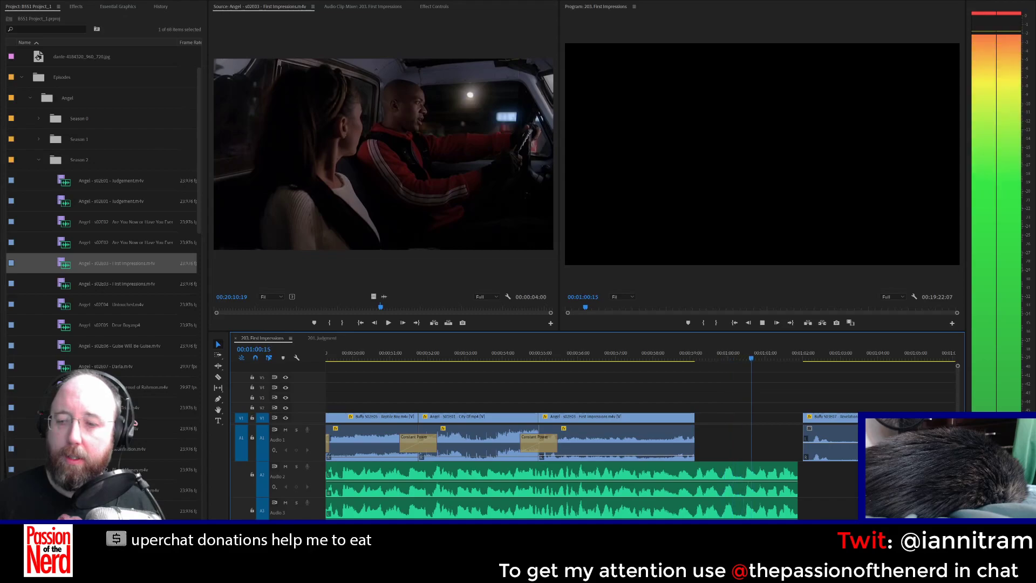
{"action": "key", "text": "space"}
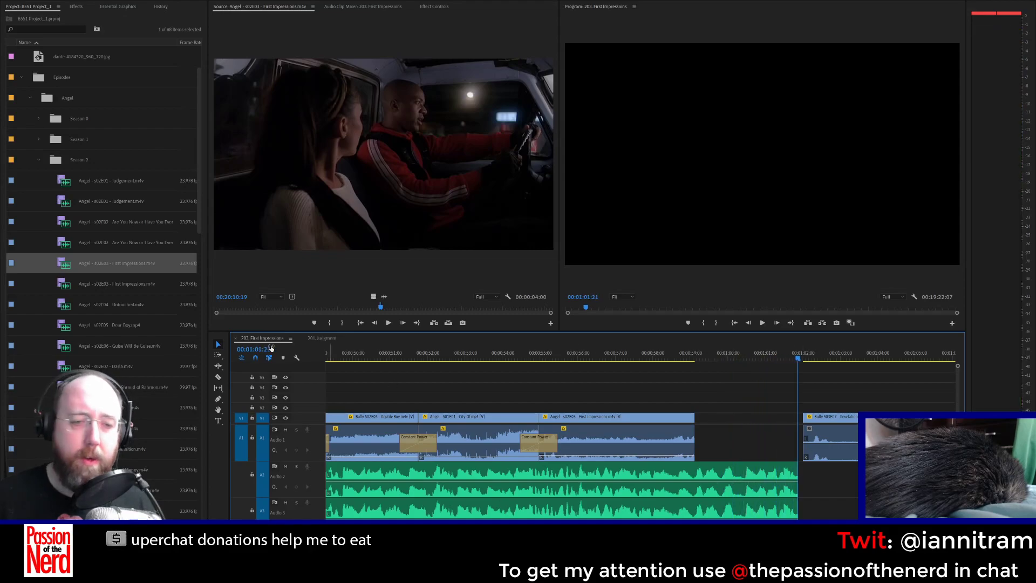
Step: Shift all clips following the gap earlier so that they start at 00:01:01:21, where the narration segment ends
{"action": "key", "text": "a"}
{"action": "left_click", "coordinate": [827, 438]}
{"action": "left_click_drag", "start_coordinate": [827, 438], "coordinate": [822, 438]}
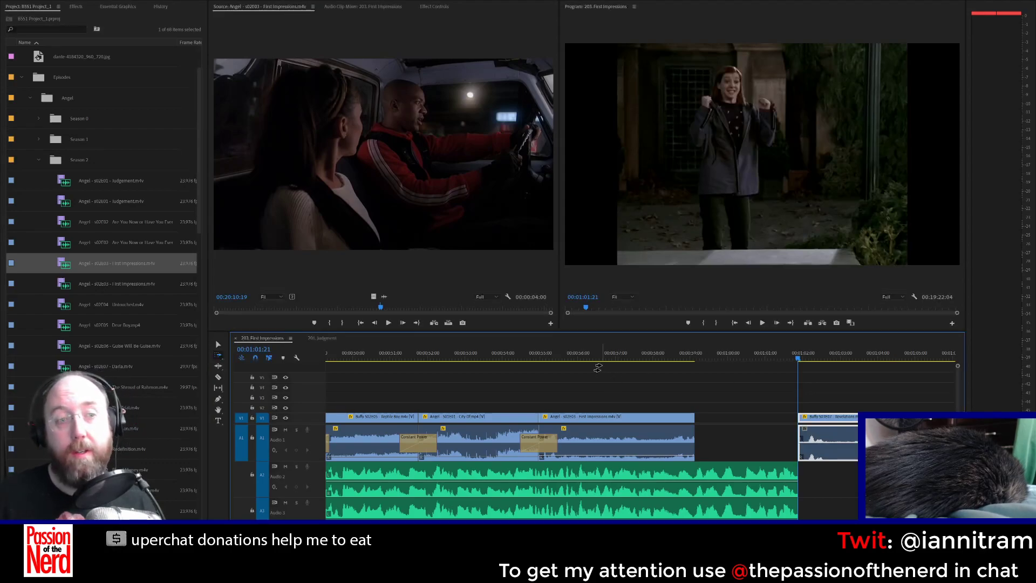
Step: Open Angel S01E10 Parting Gifts from the Season 1 bin as source and find the gagged woman's scene around 00:36:52:22
{"action": "left_click", "coordinate": [38, 140]}
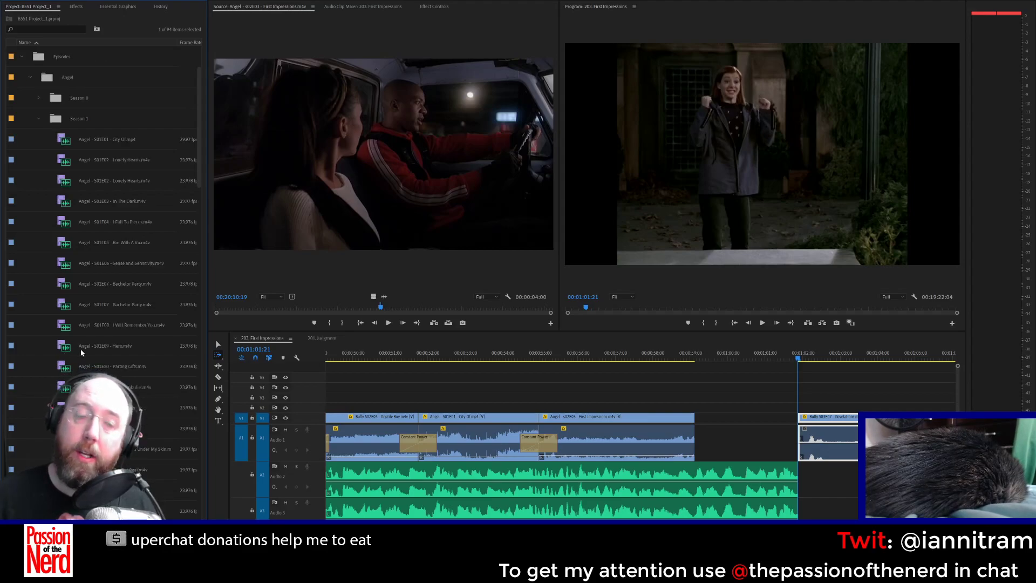
{"action": "scroll", "coordinate": [80, 349], "scroll_direction": "down", "scroll_amount": 3}
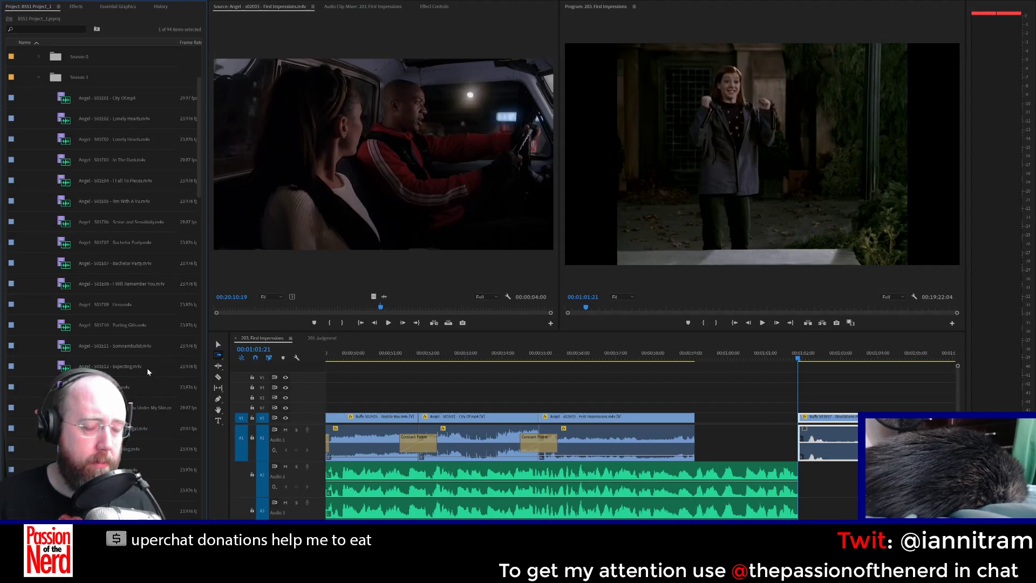
{"action": "double_click", "coordinate": [135, 325]}
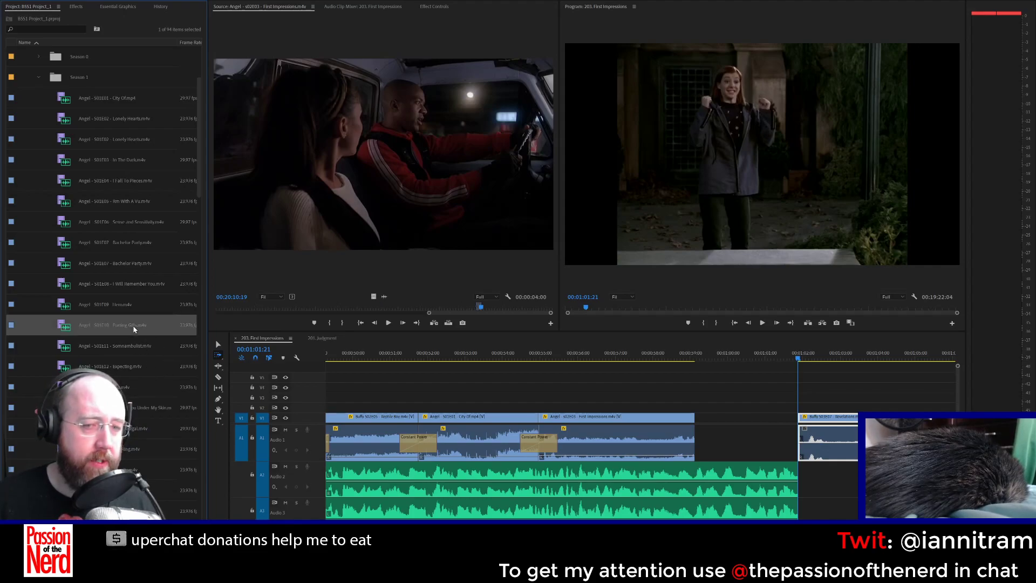
{"action": "left_click_drag", "start_coordinate": [425, 315], "coordinate": [295, 320]}
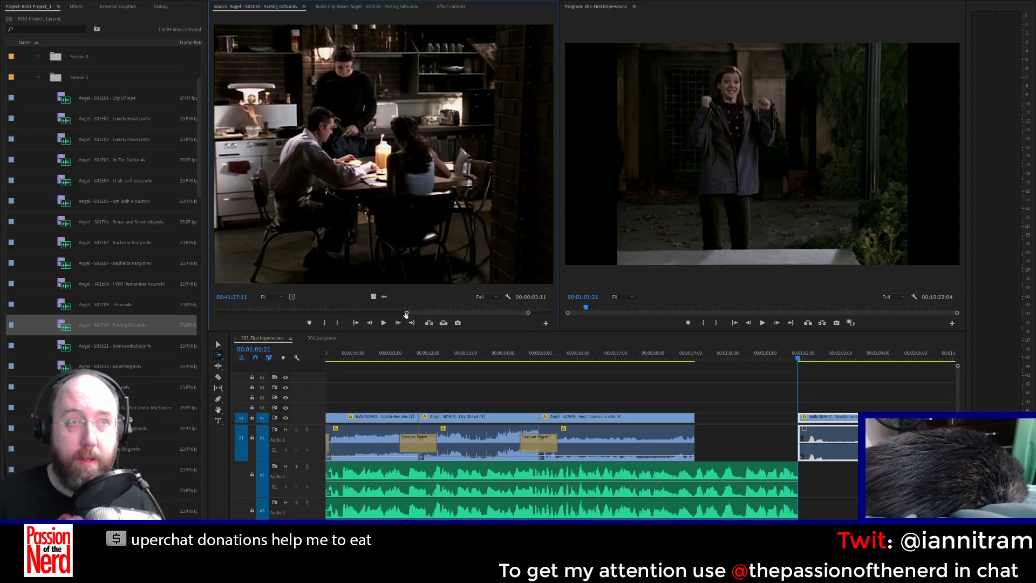
{"action": "left_click_drag", "start_coordinate": [405, 314], "coordinate": [265, 319]}
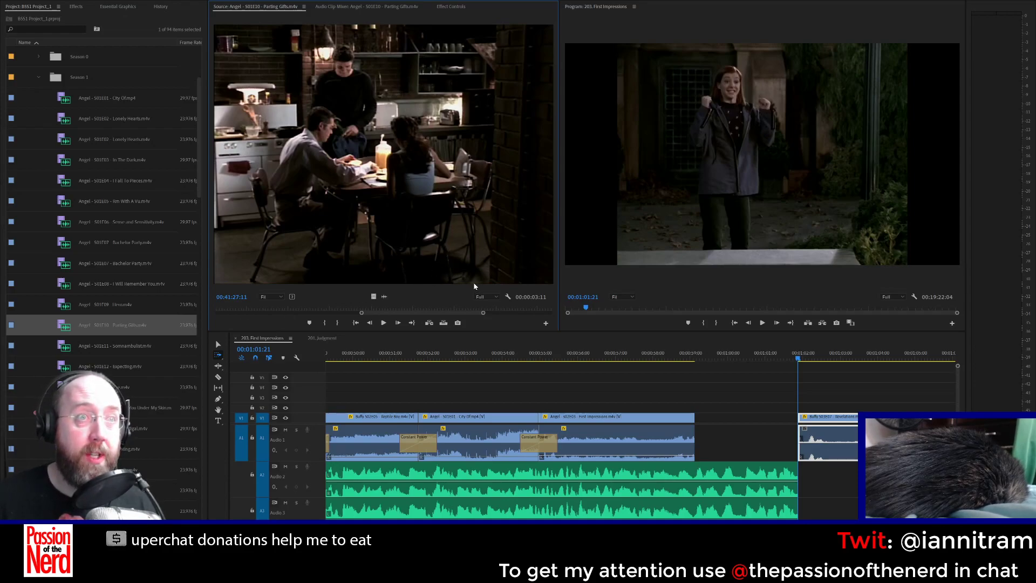
{"action": "left_click", "coordinate": [449, 308]}
{"action": "left_click_drag", "start_coordinate": [484, 313], "coordinate": [615, 310]}
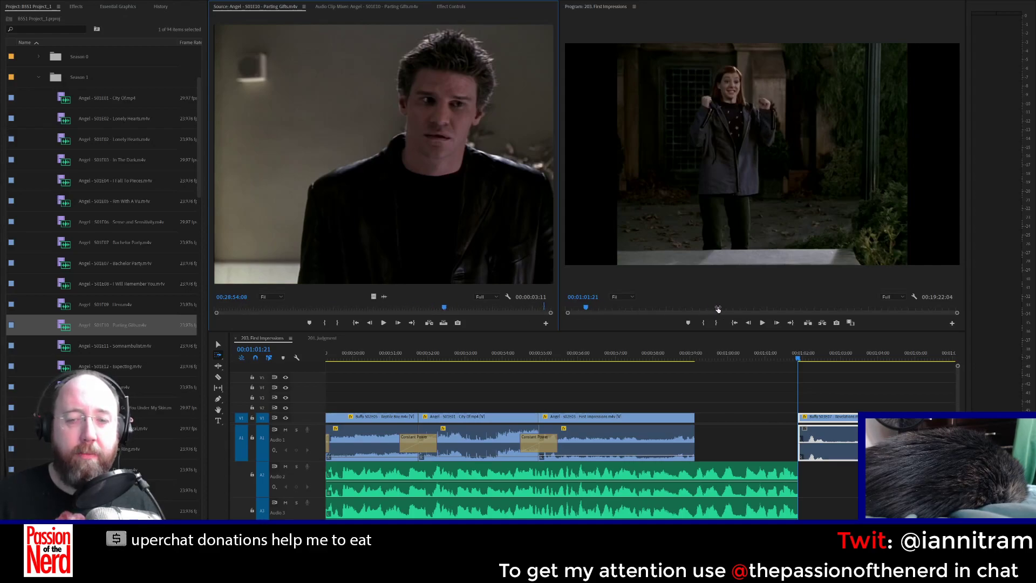
{"action": "left_click", "coordinate": [453, 309]}
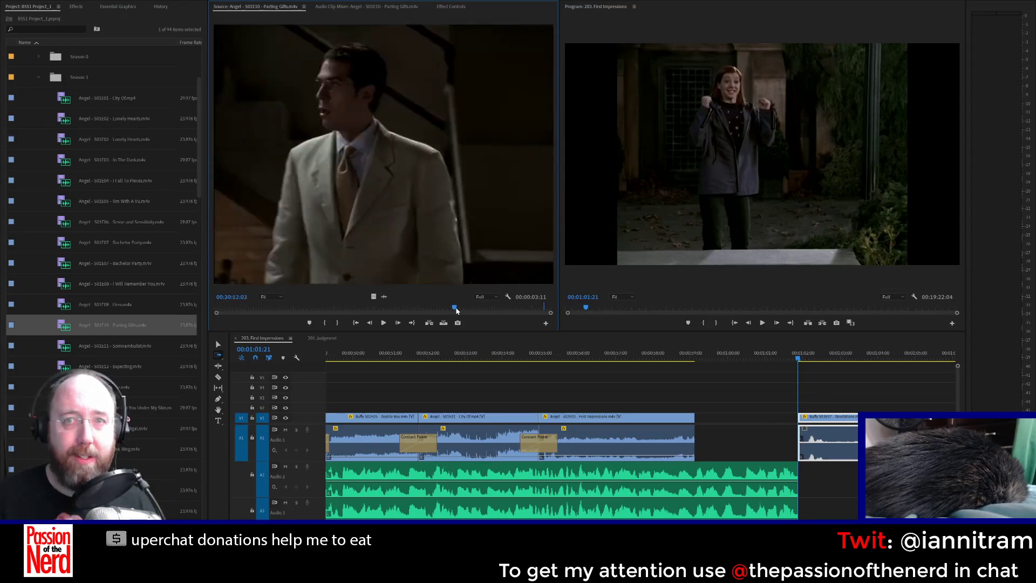
{"action": "left_click_drag", "start_coordinate": [456, 310], "coordinate": [485, 309]}
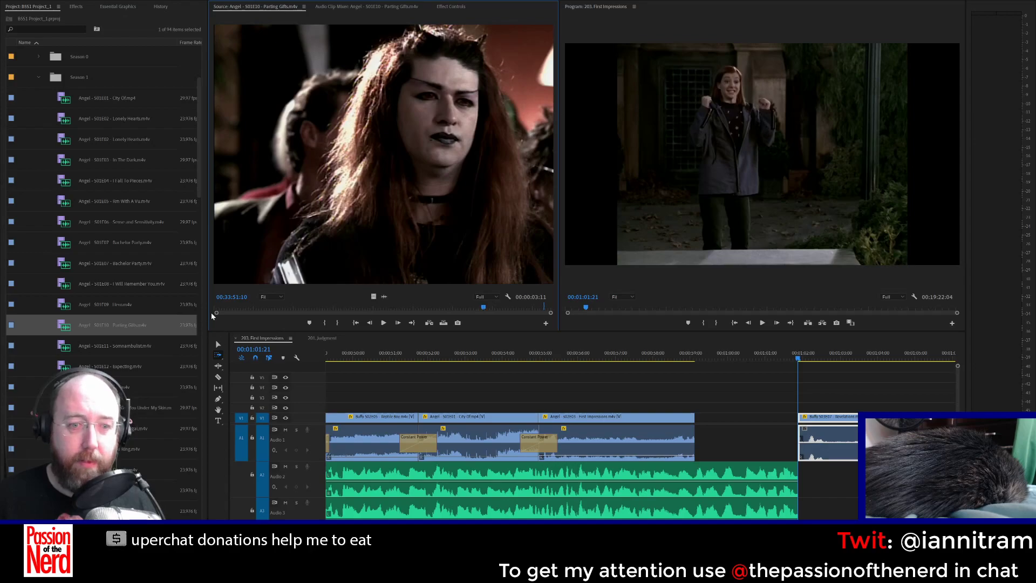
{"action": "left_click_drag", "start_coordinate": [228, 314], "coordinate": [484, 311]}
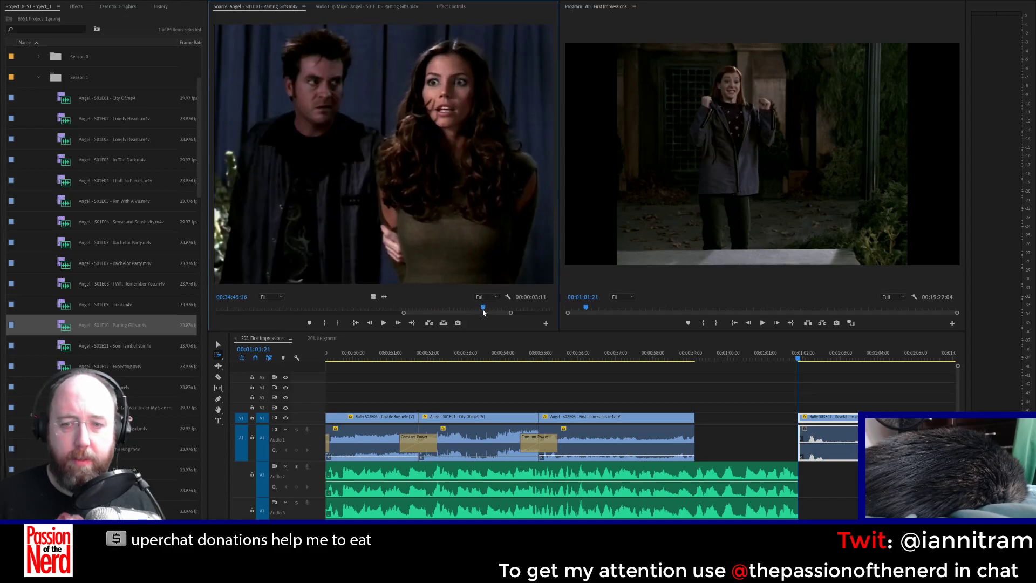
{"action": "left_click_drag", "start_coordinate": [277, 307], "coordinate": [470, 317]}
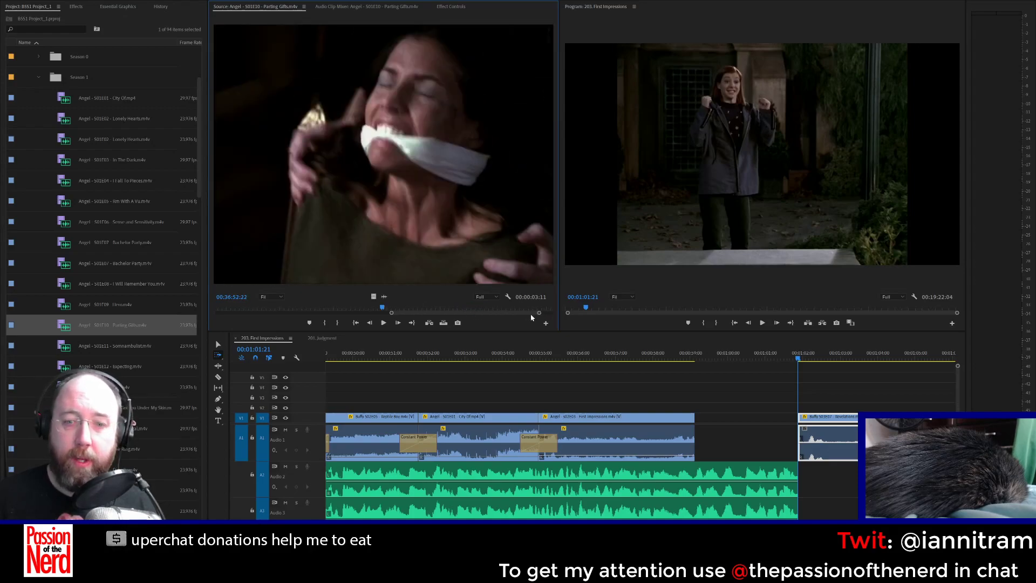
Step: Review the fight that follows and mark a 00:00:02:07 excerpt of the woman at the armchair, ending at 00:37:47:01
{"action": "left_click_drag", "start_coordinate": [382, 308], "coordinate": [414, 310]}
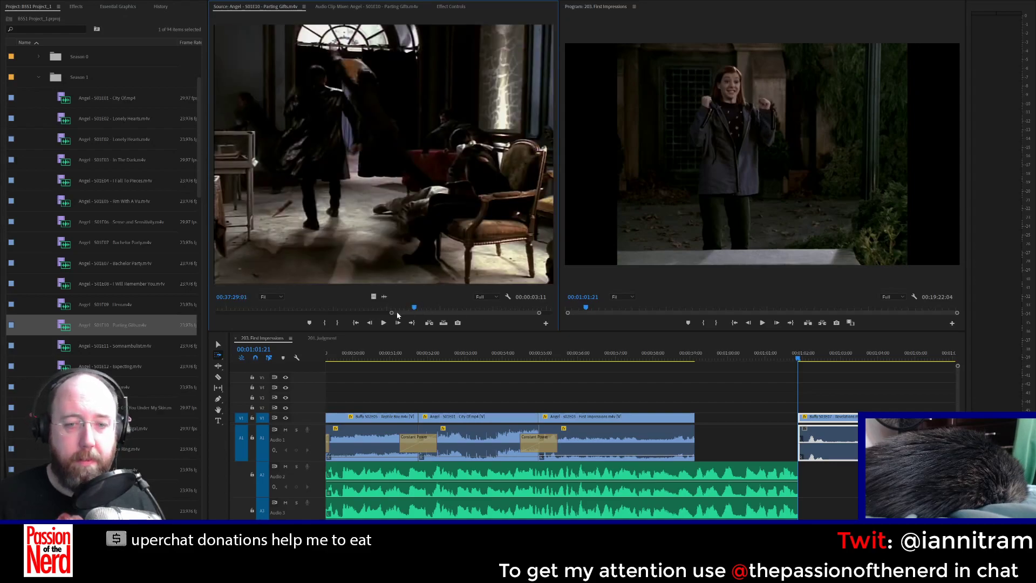
{"action": "left_click_drag", "start_coordinate": [382, 308], "coordinate": [379, 308]}
{"action": "key", "text": "space"}
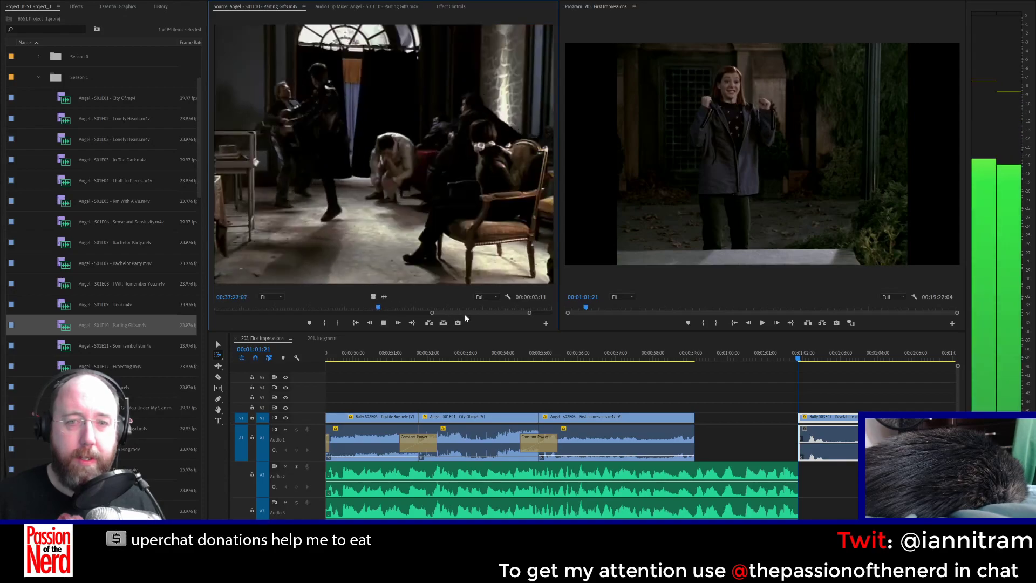
{"action": "left_click_drag", "start_coordinate": [380, 310], "coordinate": [420, 310]}
{"action": "key", "text": "space"}
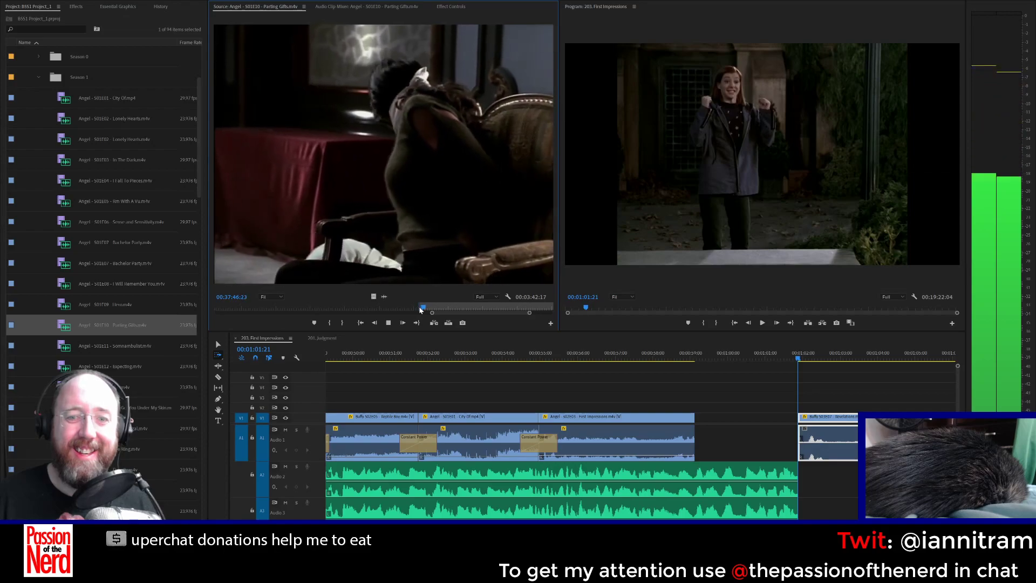
{"action": "key", "text": "space"}
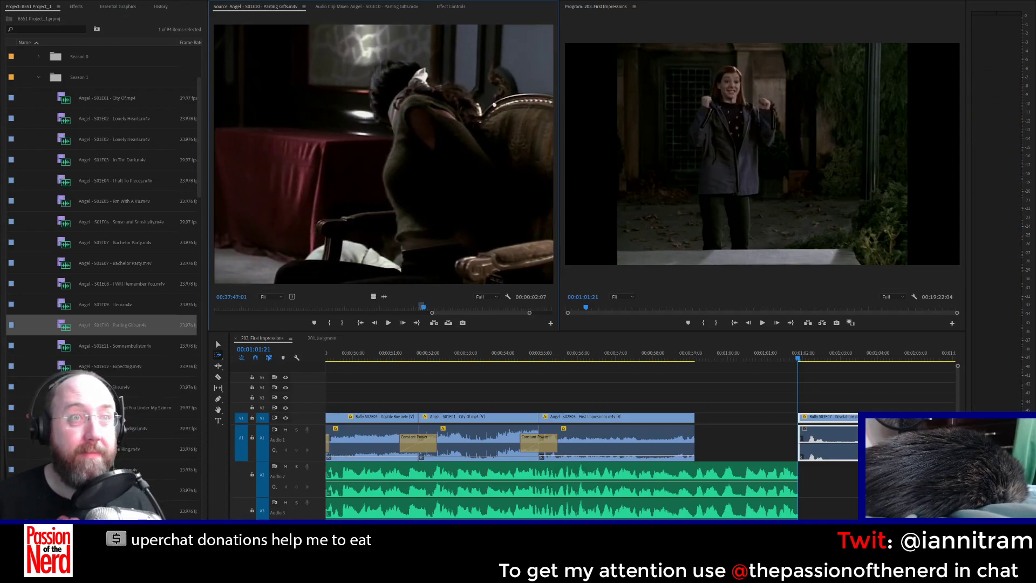
Step: Place the Parting Gifts excerpt in the gap ending at 00:01:01:21 and extend its start back to the First Impressions clip
{"action": "left_click_drag", "start_coordinate": [569, 211], "coordinate": [712, 419]}
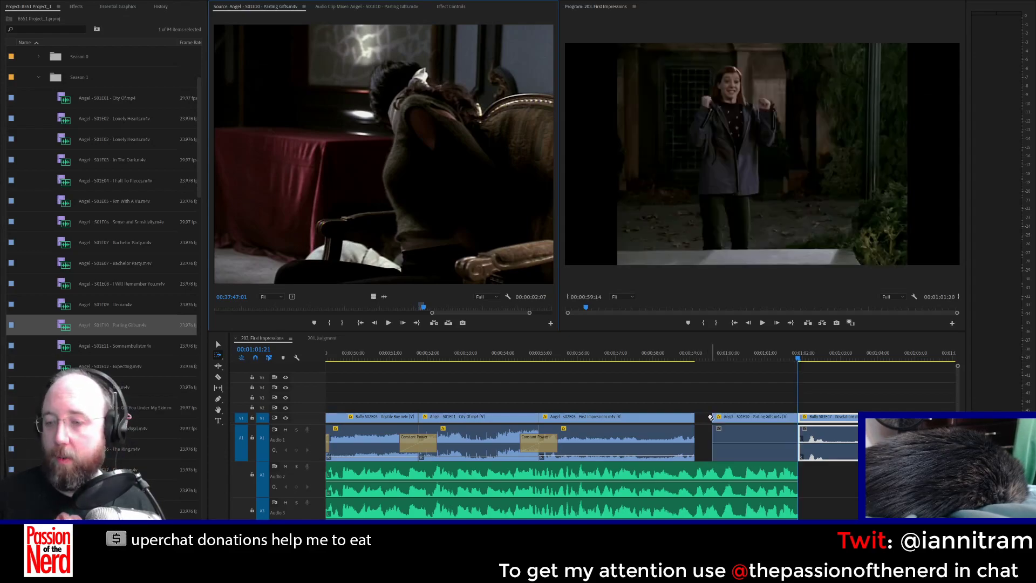
{"action": "left_click", "coordinate": [218, 345]}
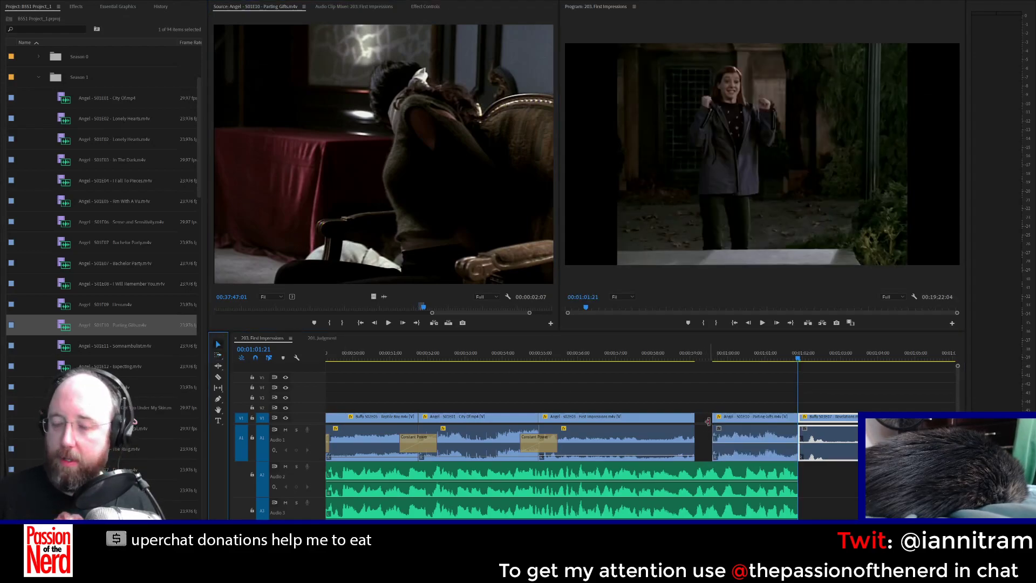
{"action": "left_click_drag", "start_coordinate": [717, 417], "coordinate": [701, 417]}
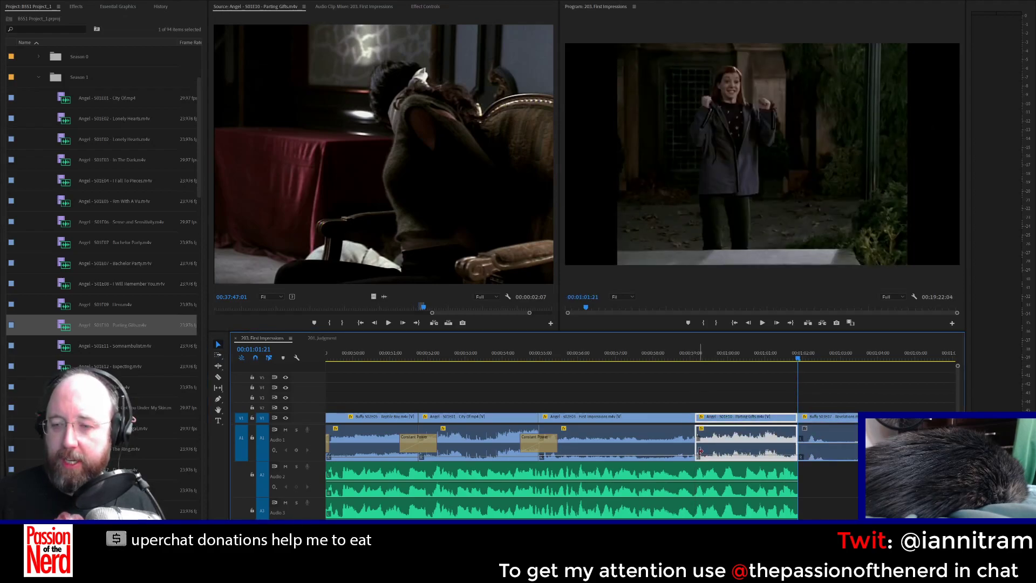
Step: Add crossfades between the First Impressions and Parting Gifts clips, then remove the video dissolve and keep only the audio crossfade
{"action": "left_click", "coordinate": [698, 451]}
{"action": "key", "text": "shift+d"}
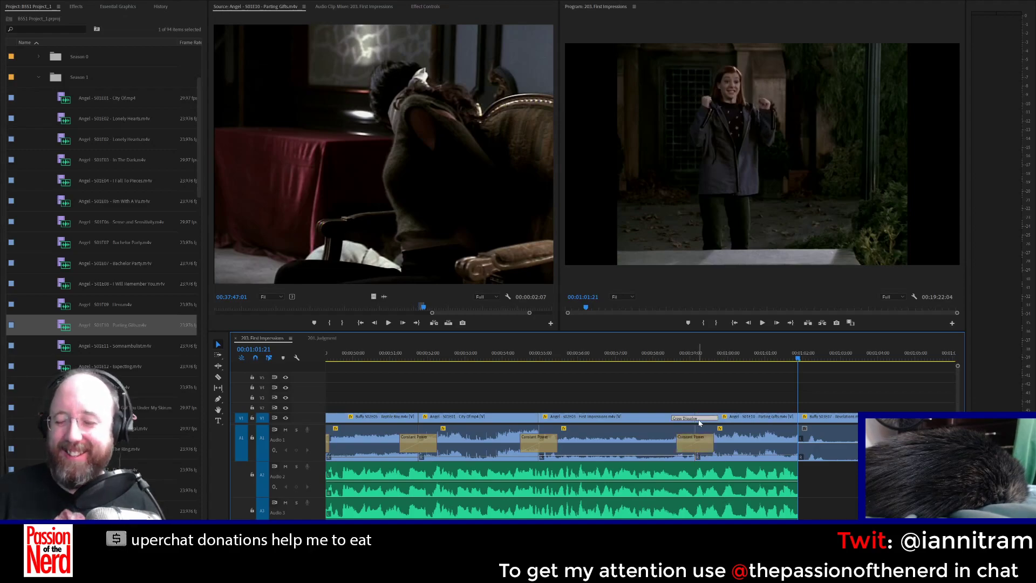
{"action": "key", "text": "Delete"}
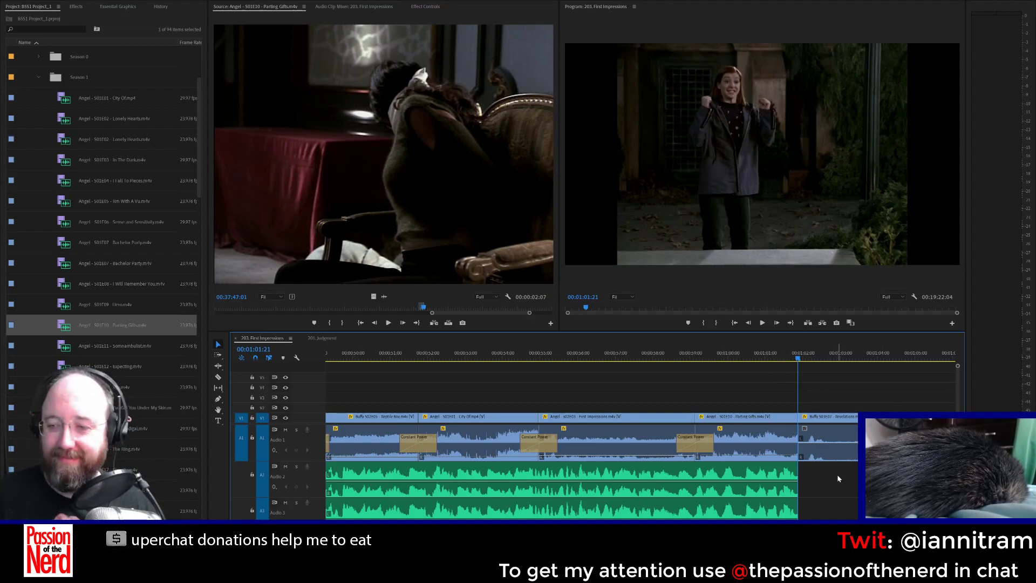
Step: Play past 00:01:01:21, delete the Buffy clip that starts there, and close the gap it leaves before the Revelations clip
{"action": "key", "text": "space"}
{"action": "key", "text": "space"}
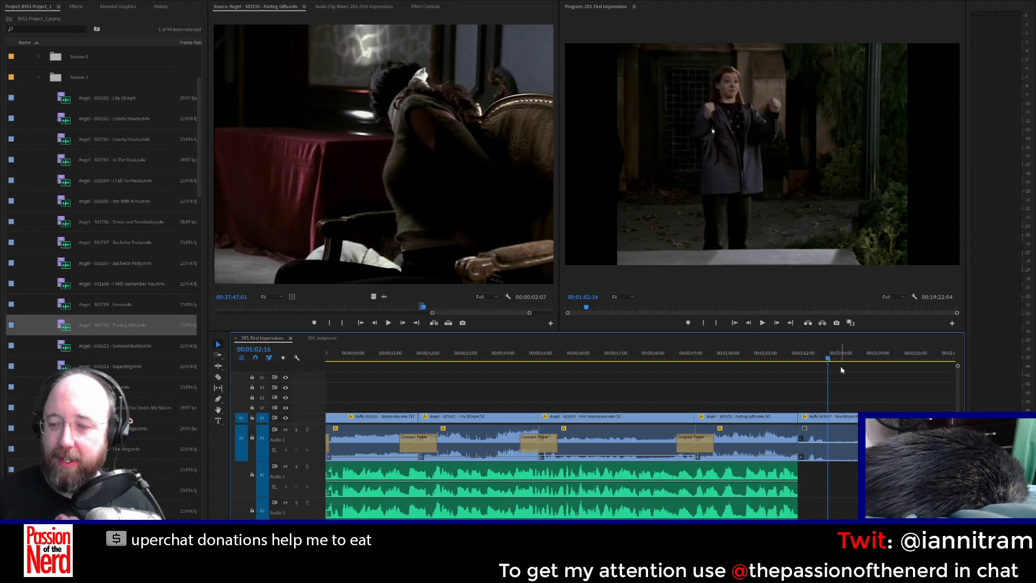
{"action": "key", "text": "space"}
{"action": "left_click_drag", "start_coordinate": [817, 397], "coordinate": [828, 455]}
{"action": "key", "text": "space"}
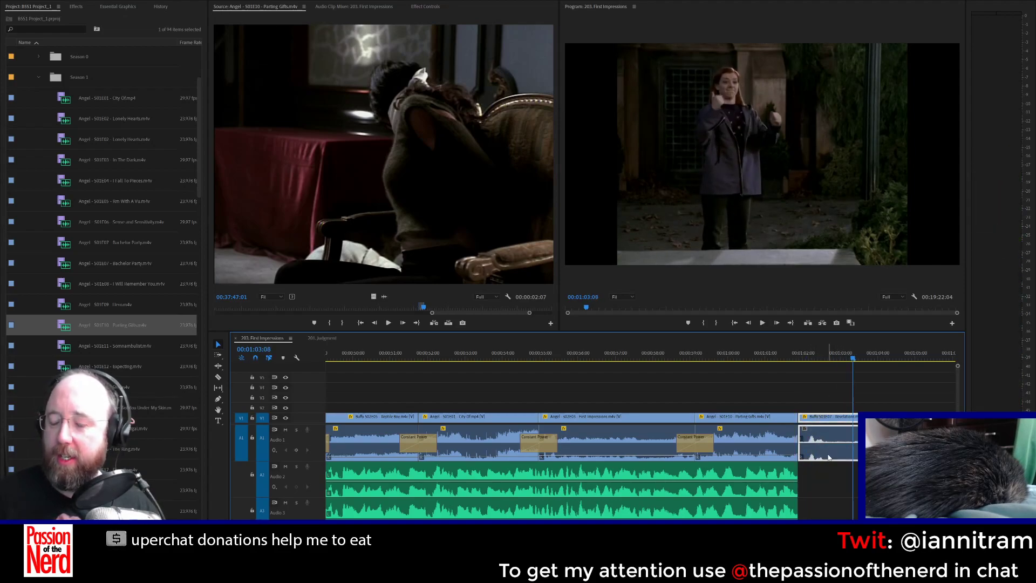
{"action": "key", "text": "Delete"}
{"action": "left_click", "coordinate": [843, 477]}
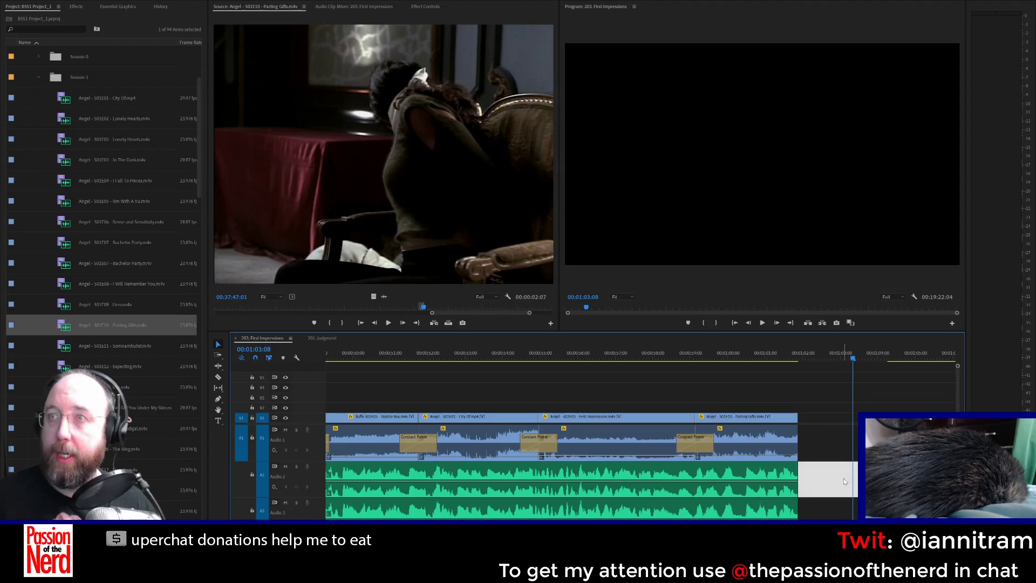
{"action": "key", "text": "ctrl+z"}
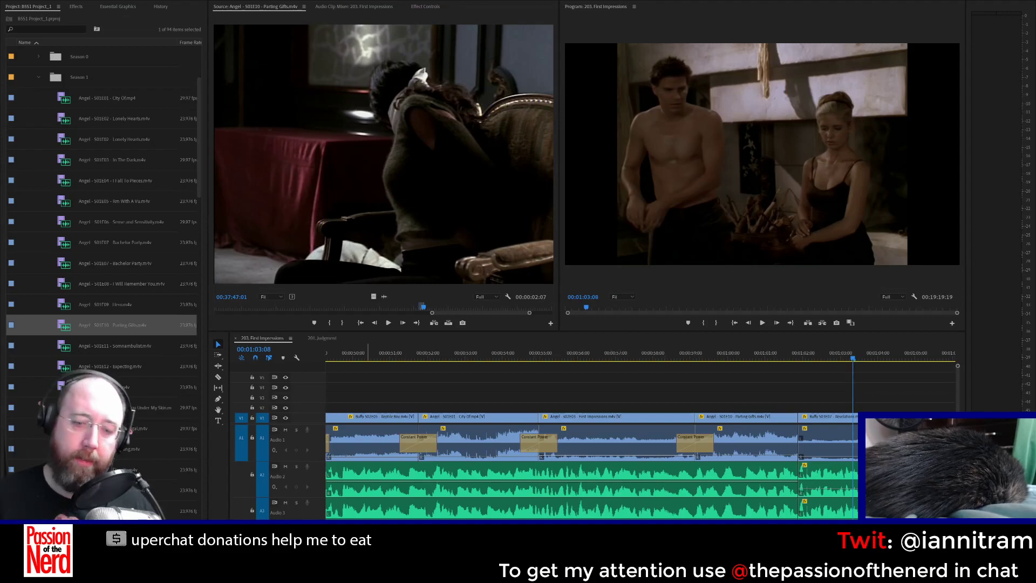
Step: Play the following narration, shorten the Revelations clip's end by about two seconds, and trim the Hush clip's start to 00:01:09:10
{"action": "left_click", "coordinate": [440, 394]}
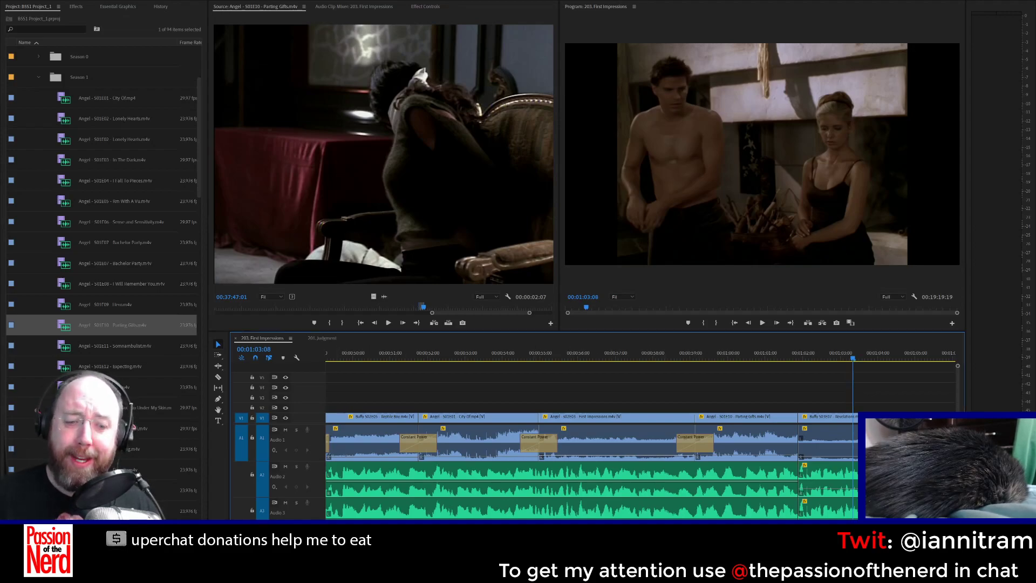
{"action": "key", "text": "minus"}
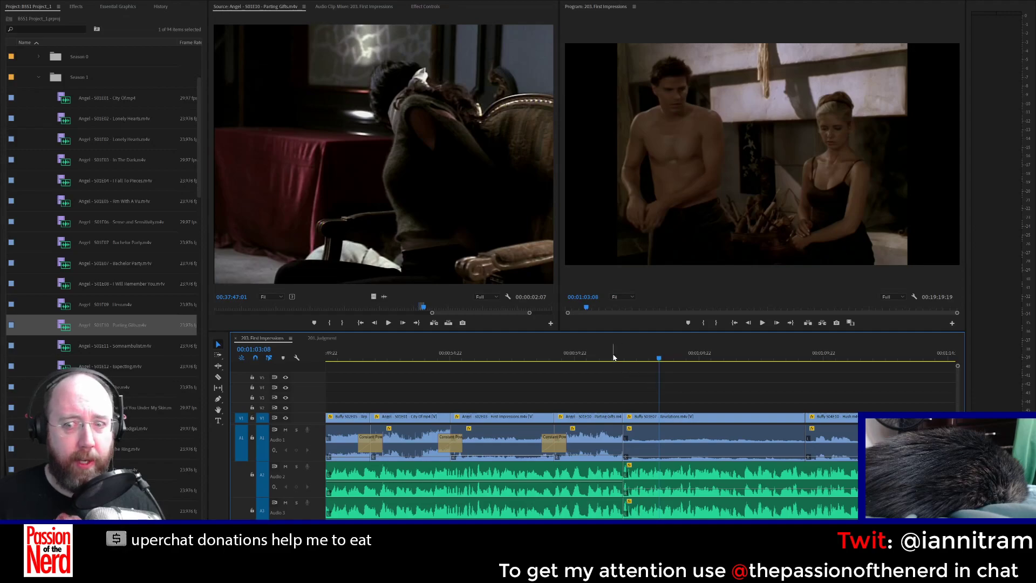
{"action": "left_click", "coordinate": [613, 357]}
{"action": "key", "text": "space"}
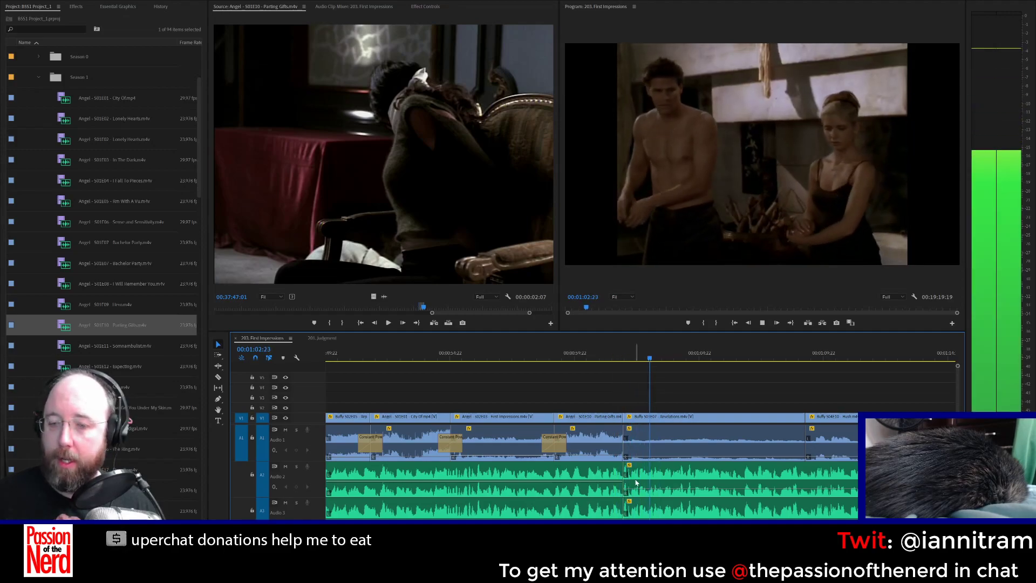
{"action": "left_click", "coordinate": [636, 484]}
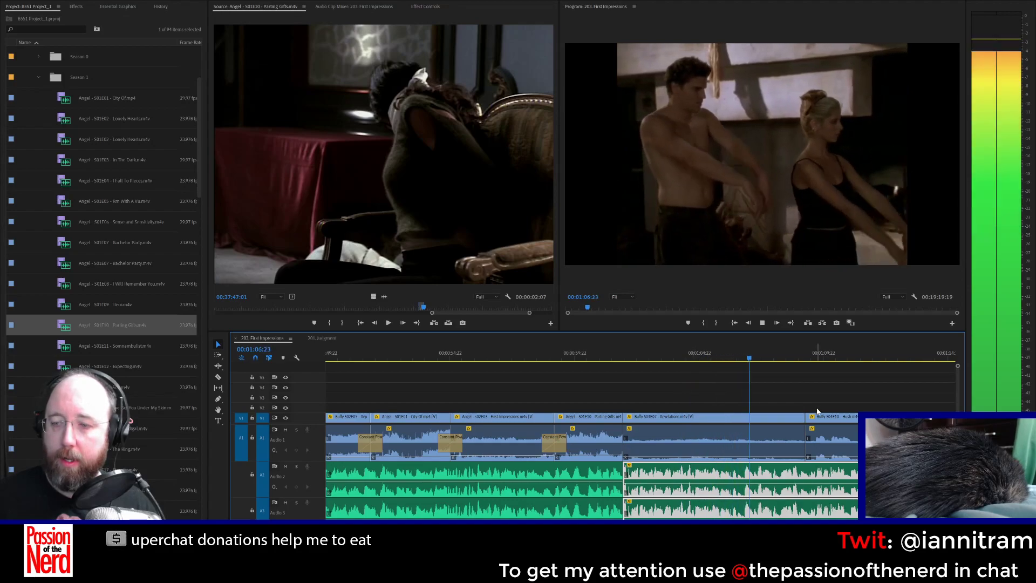
{"action": "left_click_drag", "start_coordinate": [805, 423], "coordinate": [756, 423]}
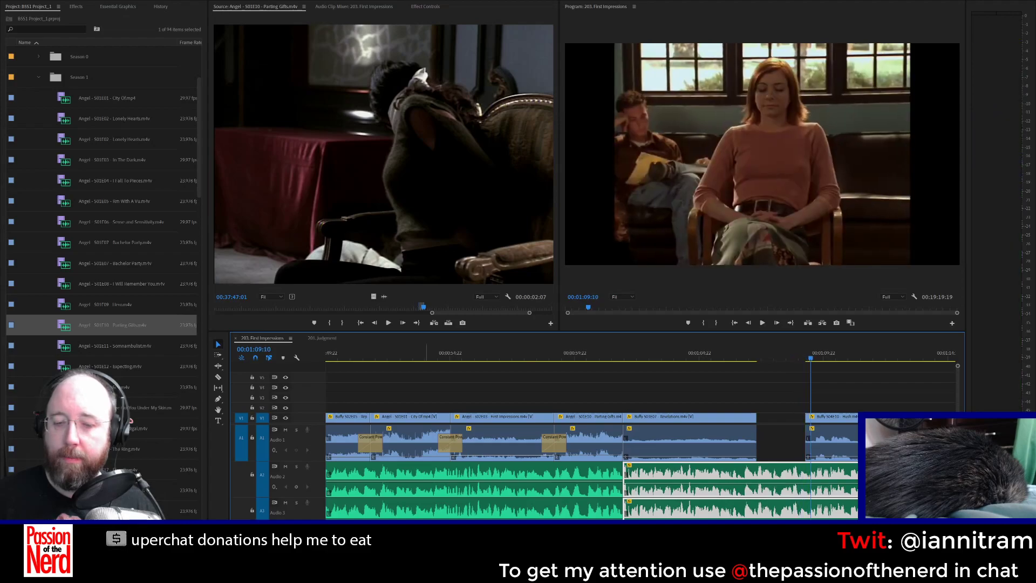
{"action": "scroll", "coordinate": [591, 437], "scroll_direction": "down", "scroll_amount": 3}
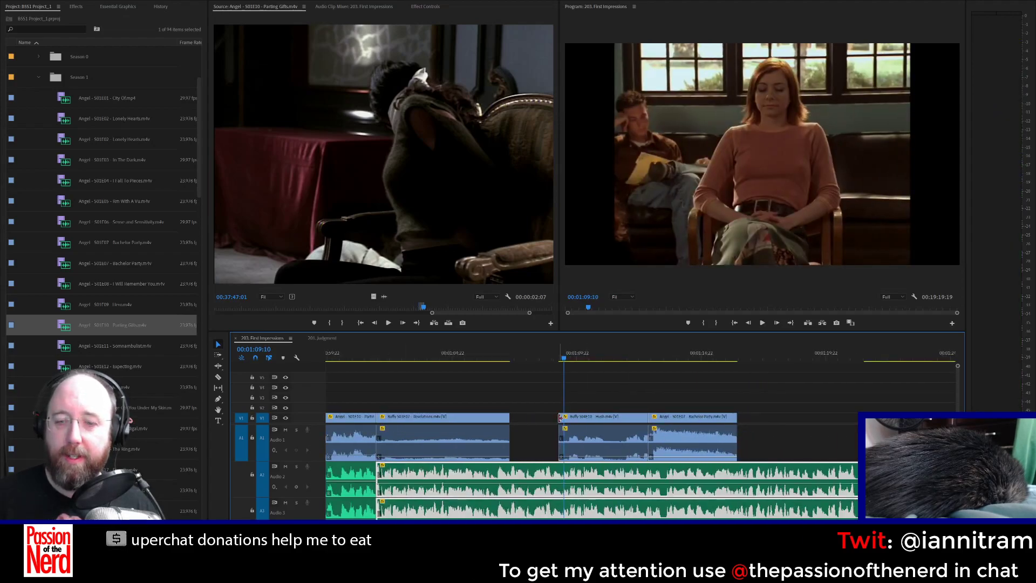
{"action": "left_click_drag", "start_coordinate": [560, 417], "coordinate": [565, 418]}
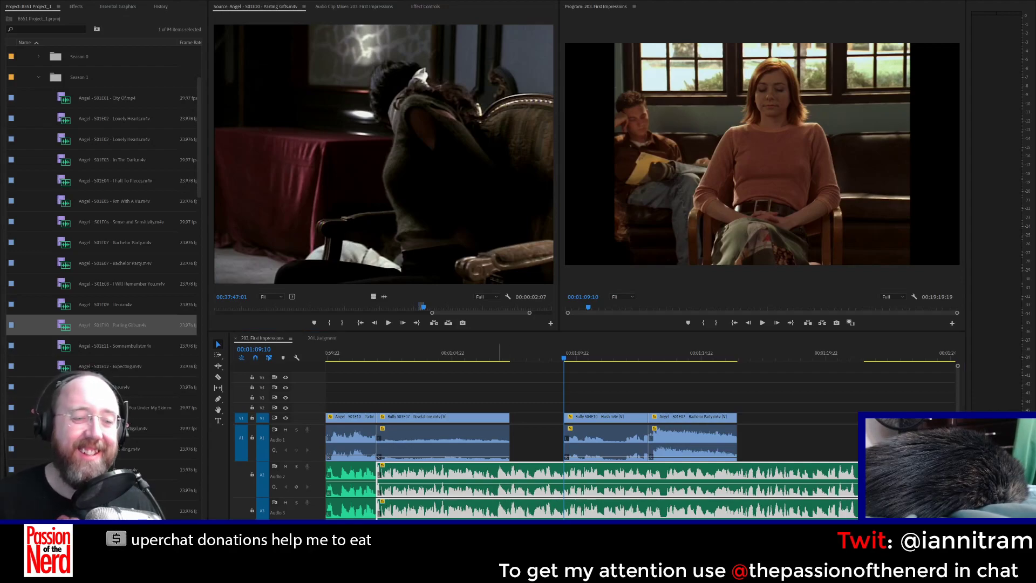
Step: Play the narration over the gap between the Revelations and Hush clips
{"action": "scroll", "coordinate": [103, 269], "scroll_direction": "up", "scroll_amount": 3}
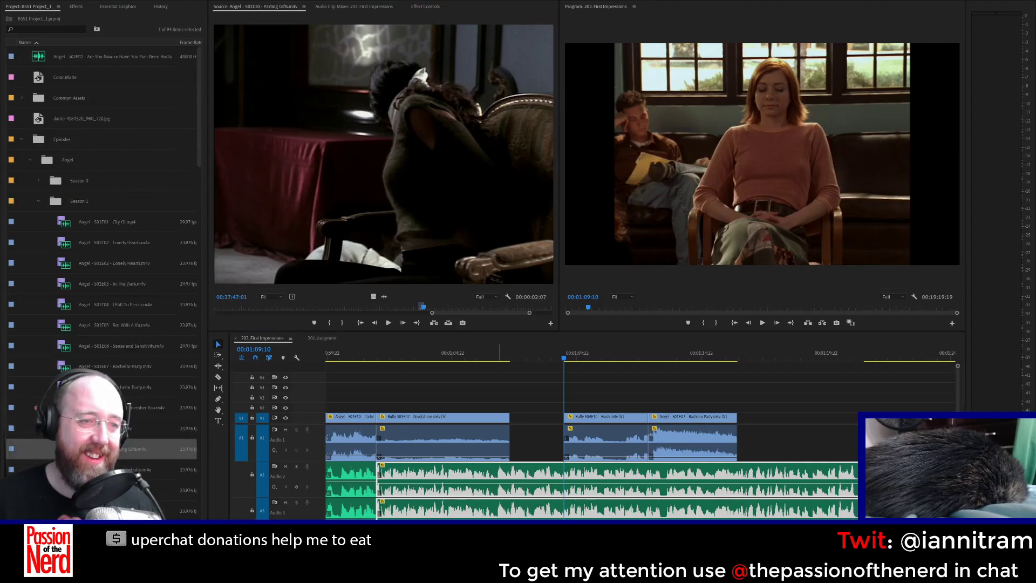
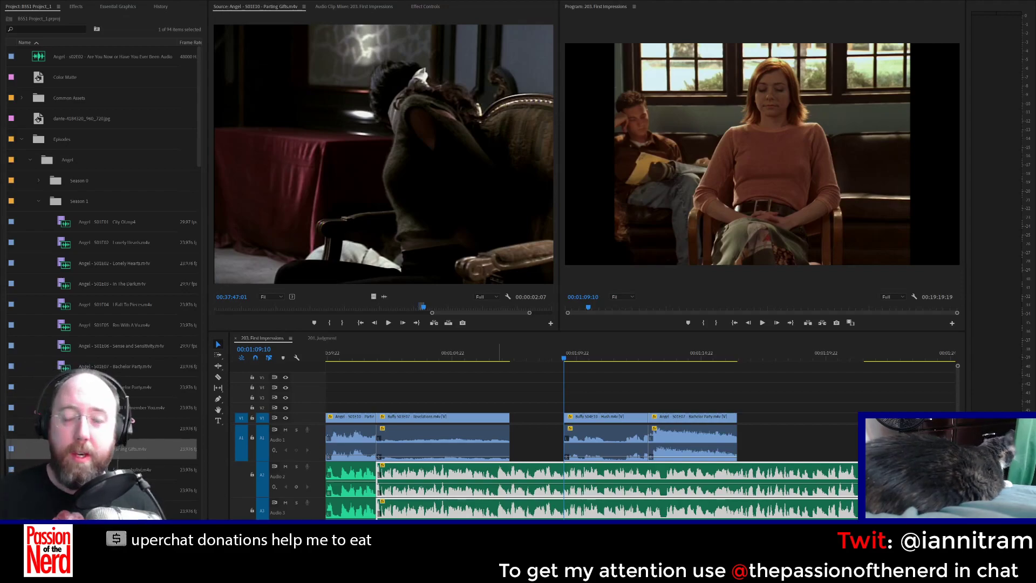
{"action": "left_click", "coordinate": [473, 354]}
{"action": "key", "text": "space"}
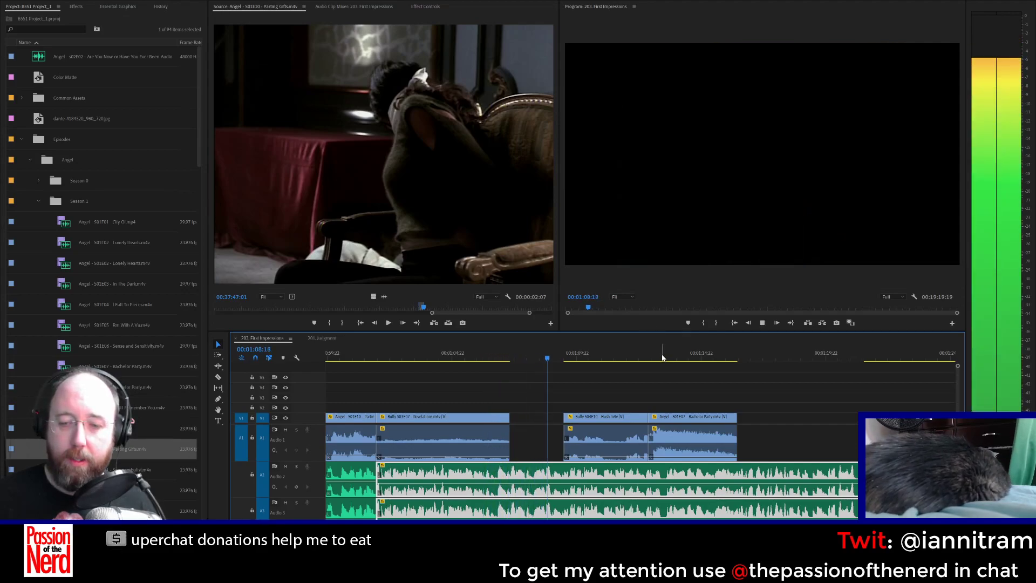
{"action": "key", "text": "space"}
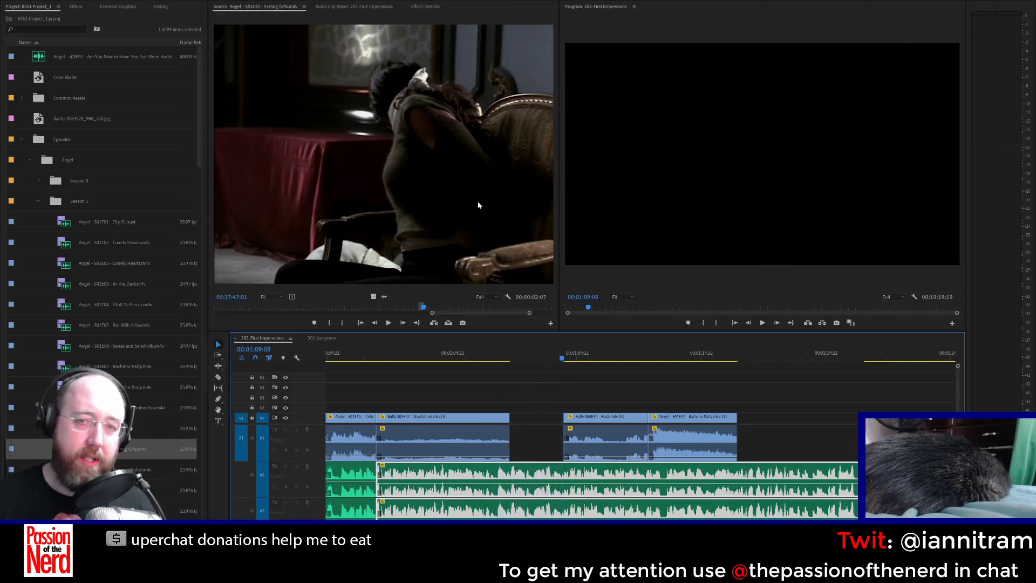
Step: Collapse the Angel bins, expand Buffy Season 2, and open Becoming (Part 2) as the source clip
{"action": "scroll", "coordinate": [108, 378], "scroll_direction": "down", "scroll_amount": 8}
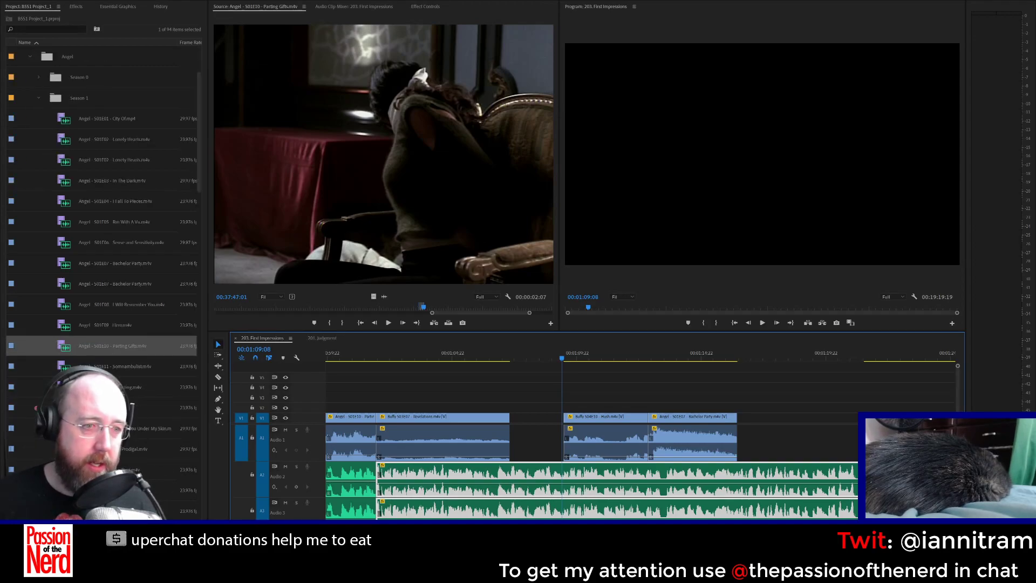
{"action": "scroll", "coordinate": [108, 270], "scroll_direction": "up", "scroll_amount": 8}
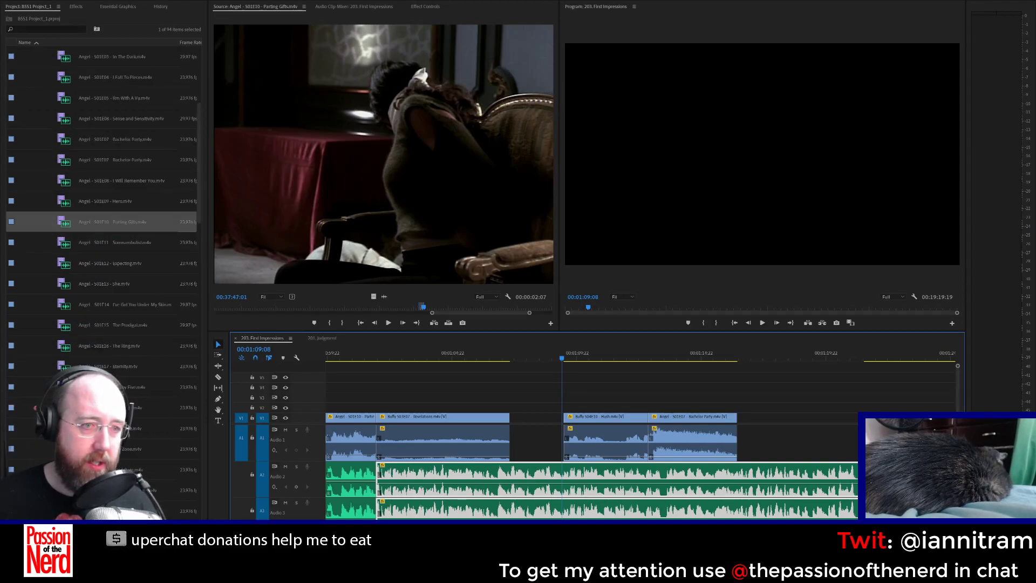
{"action": "left_click", "coordinate": [38, 202]}
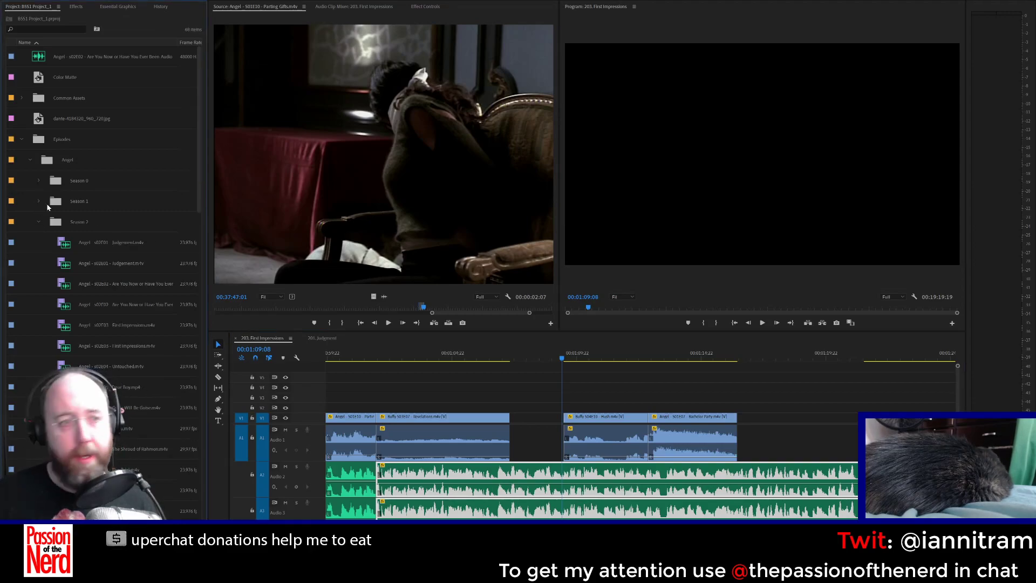
{"action": "left_click", "coordinate": [29, 161]}
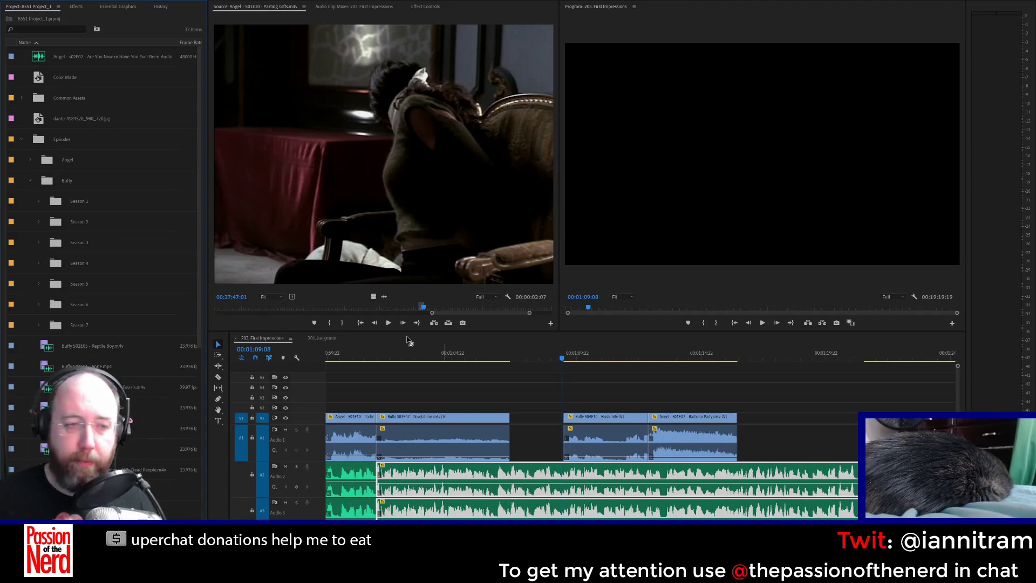
{"action": "left_click", "coordinate": [38, 222]}
{"action": "scroll", "coordinate": [108, 270], "scroll_direction": "down", "scroll_amount": 5}
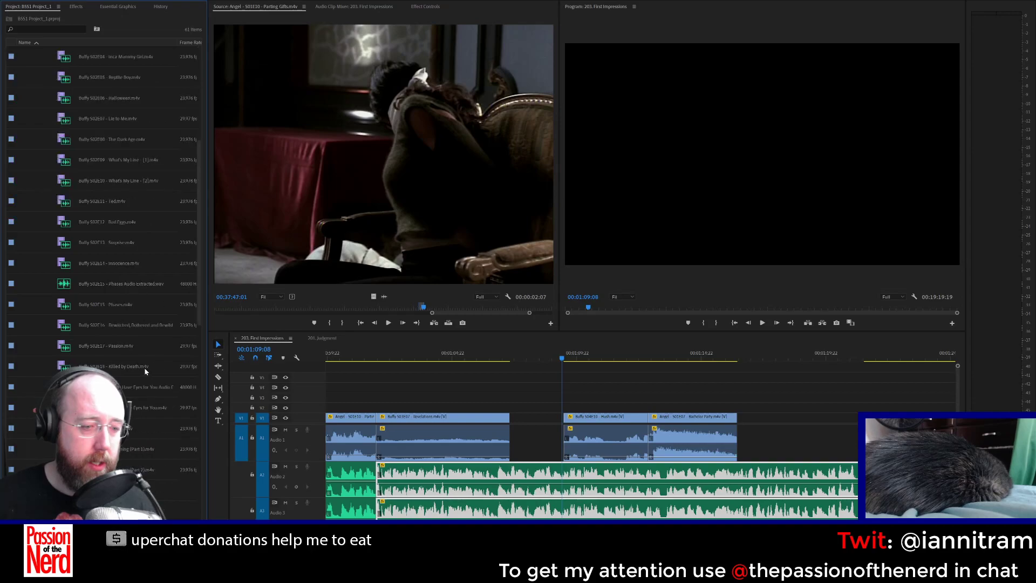
{"action": "double_click", "coordinate": [140, 387]}
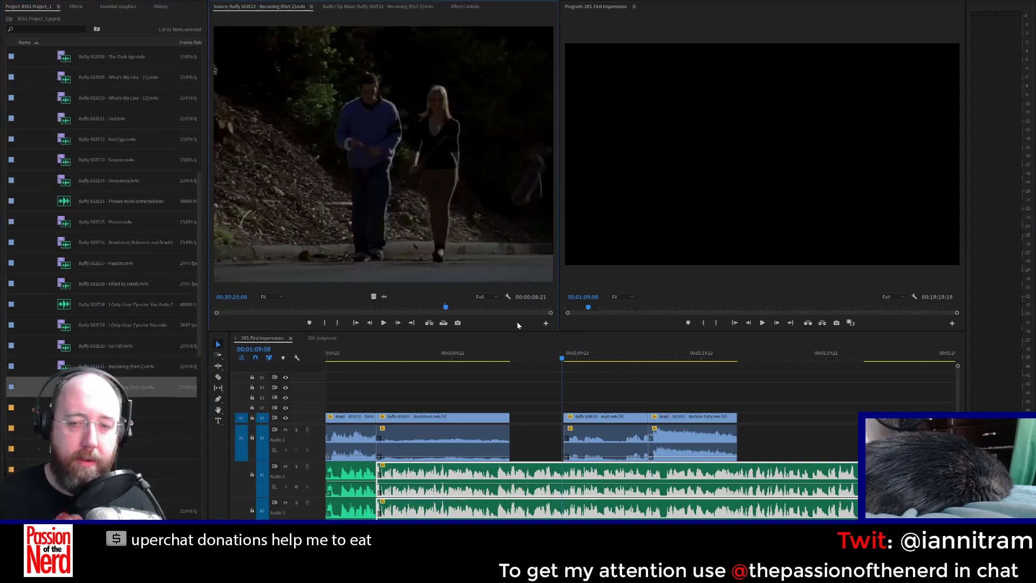
Step: Mark a 00:00:02:13 excerpt of the demon statue around 00:39:47:19 and place it in the gap between the Revelations and Hush clips
{"action": "left_click_drag", "start_coordinate": [495, 307], "coordinate": [518, 309]}
{"action": "key", "text": "space"}
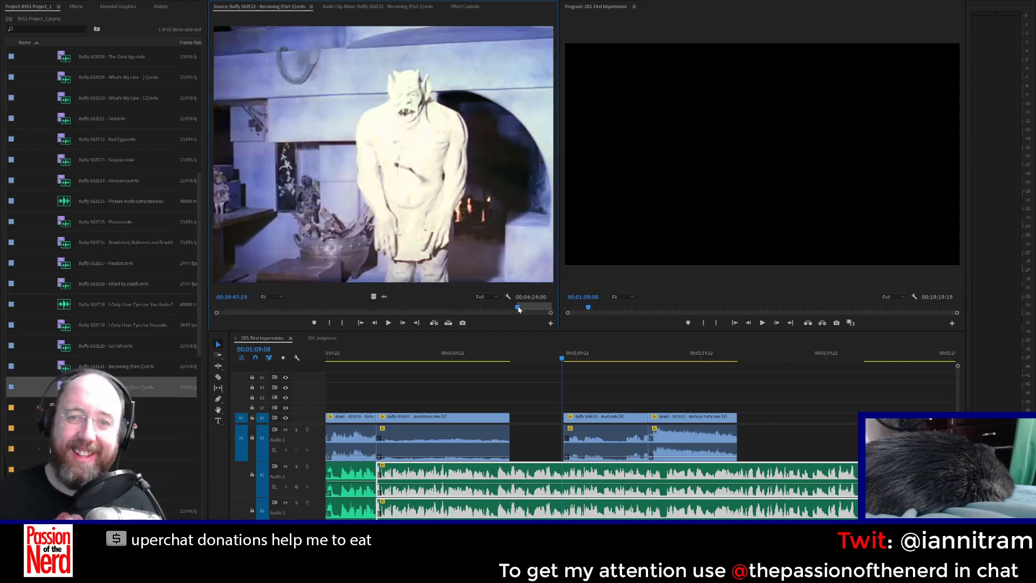
{"action": "key", "text": "space"}
{"action": "key", "text": "o"}
{"action": "left_click_drag", "start_coordinate": [521, 308], "coordinate": [551, 419]}
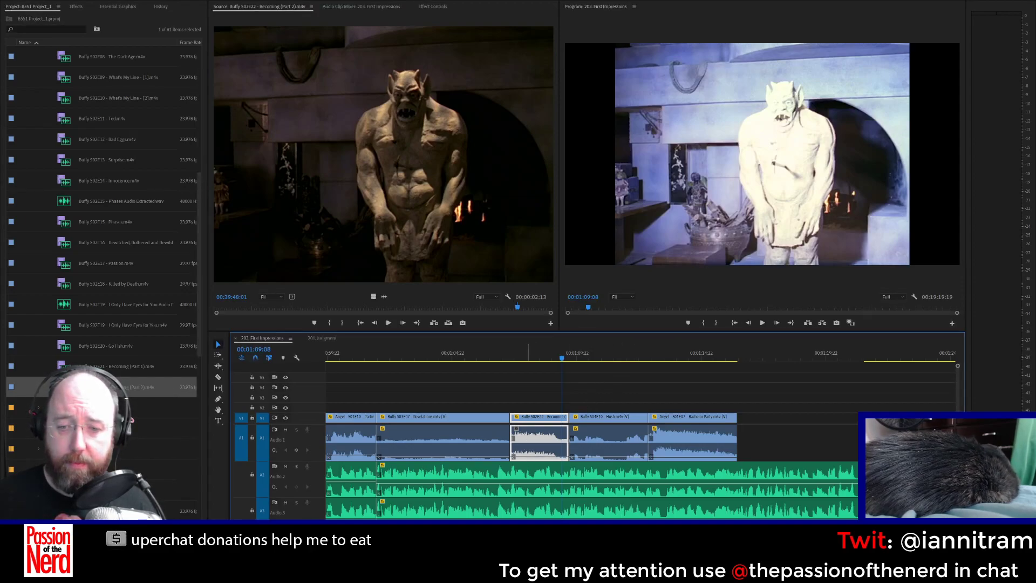
Step: Play from the Revelations clip into the gap after Bachelor Party, then set the playhead to 00:01:17:12
{"action": "left_click_drag", "start_coordinate": [479, 331], "coordinate": [483, 336]}
{"action": "left_click", "coordinate": [491, 360]}
{"action": "key", "text": "space"}
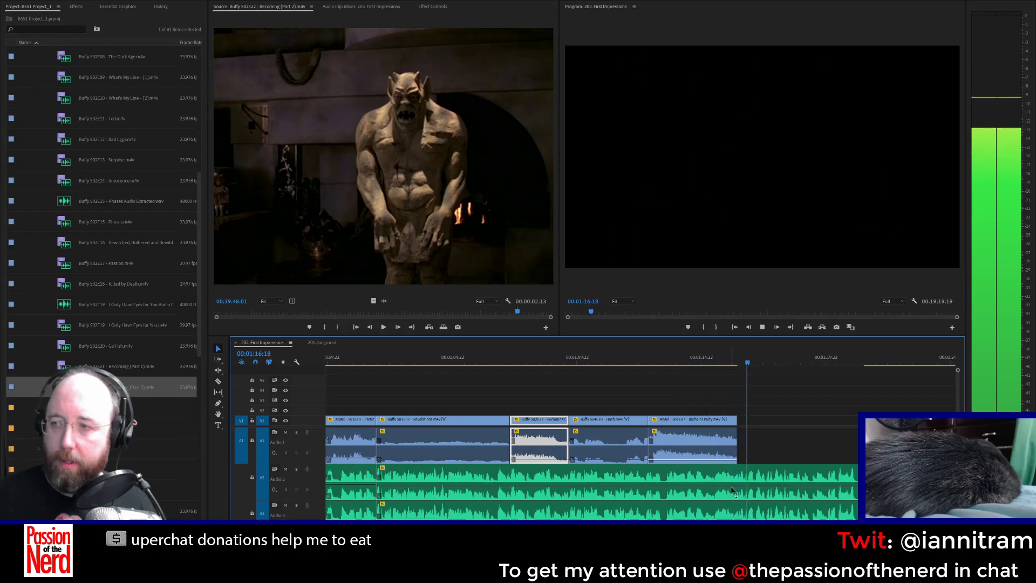
{"action": "left_click", "coordinate": [747, 483]}
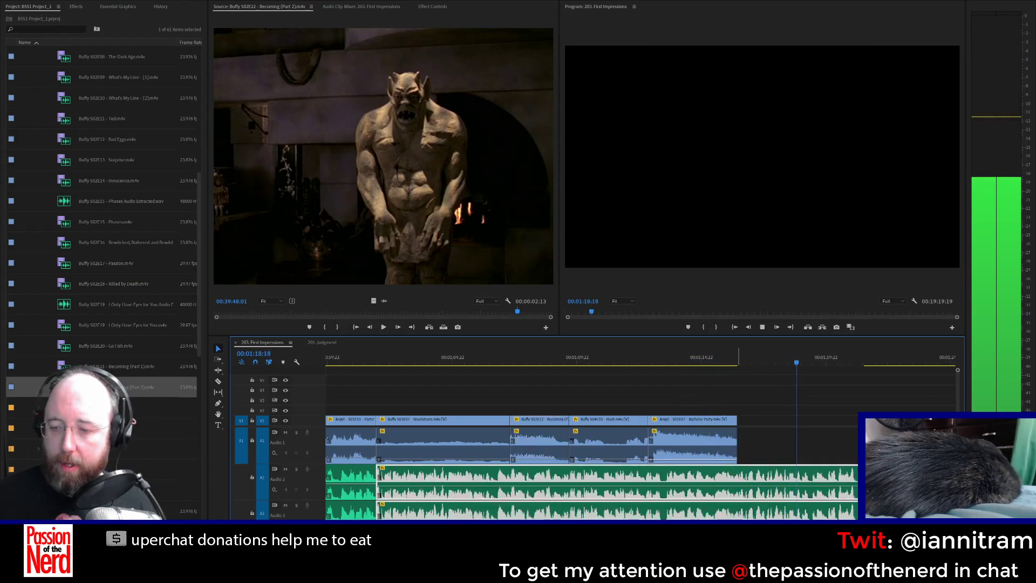
{"action": "left_click", "coordinate": [762, 327]}
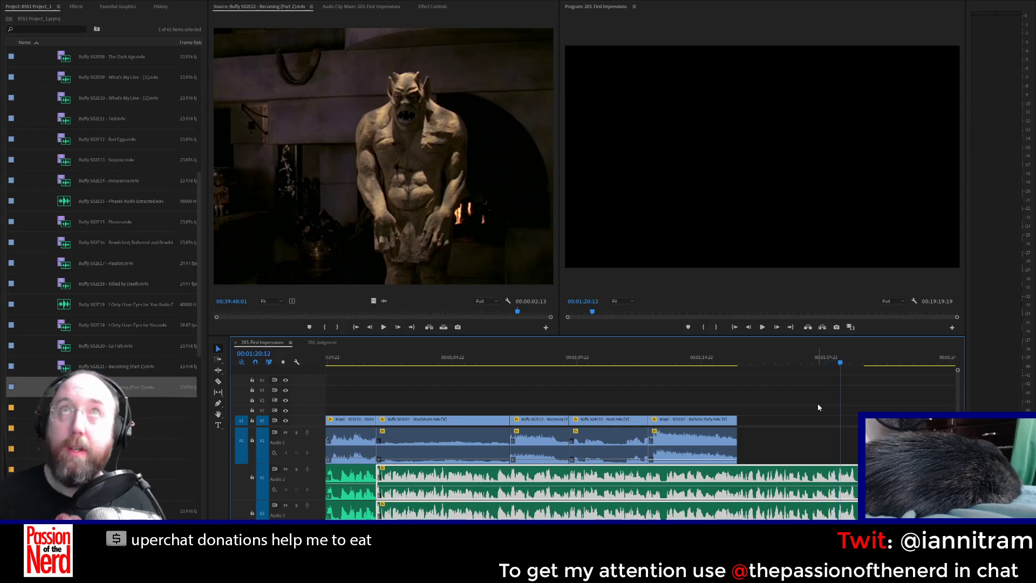
{"action": "left_click", "coordinate": [765, 360]}
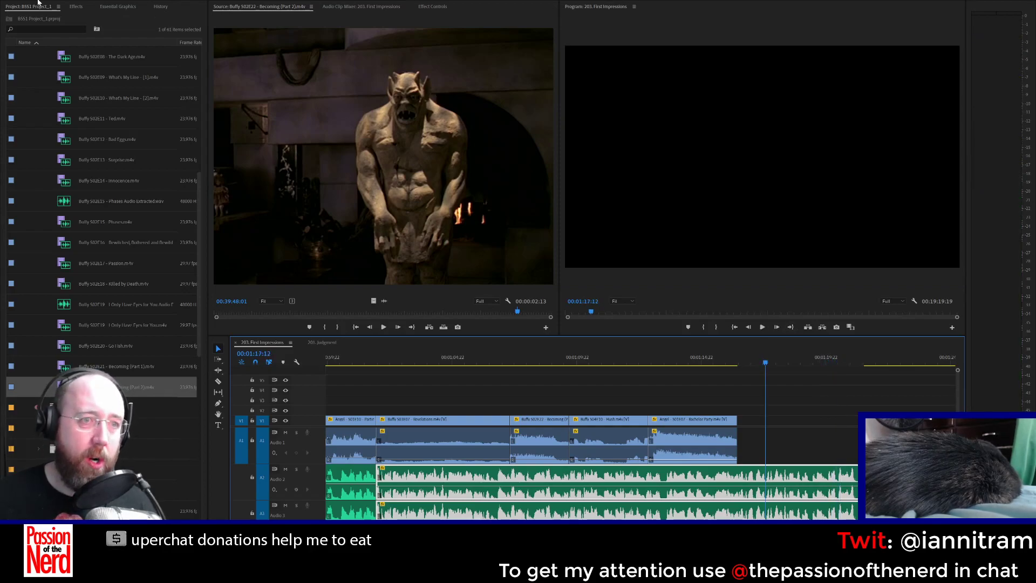
Step: Search the project for "phases" and open the Buffy S02E15 Phases episode as the source clip
{"action": "left_click", "coordinate": [50, 29]}
{"action": "type", "text": "phas"}
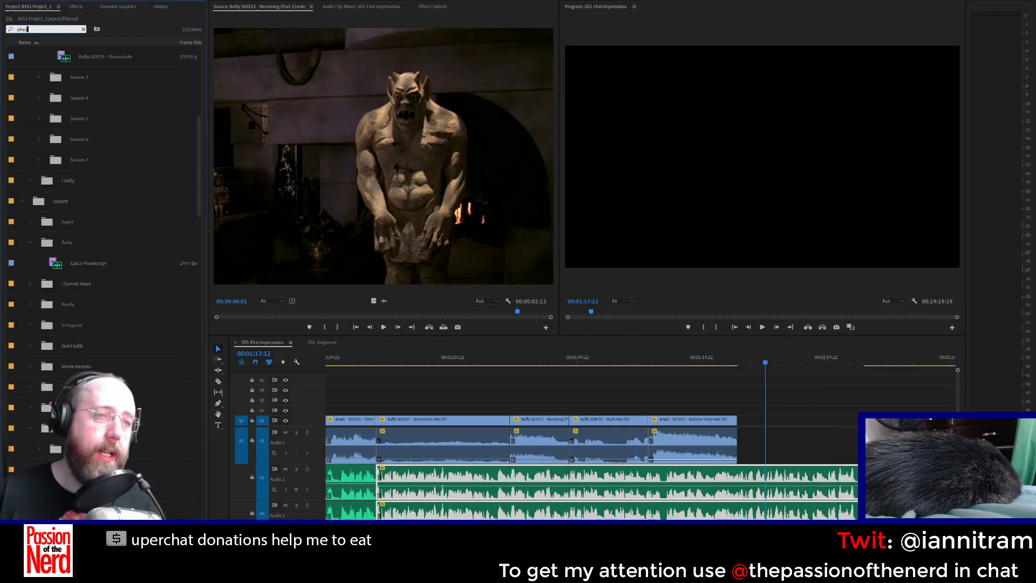
{"action": "type", "text": "es"}
{"action": "double_click", "coordinate": [96, 75]}
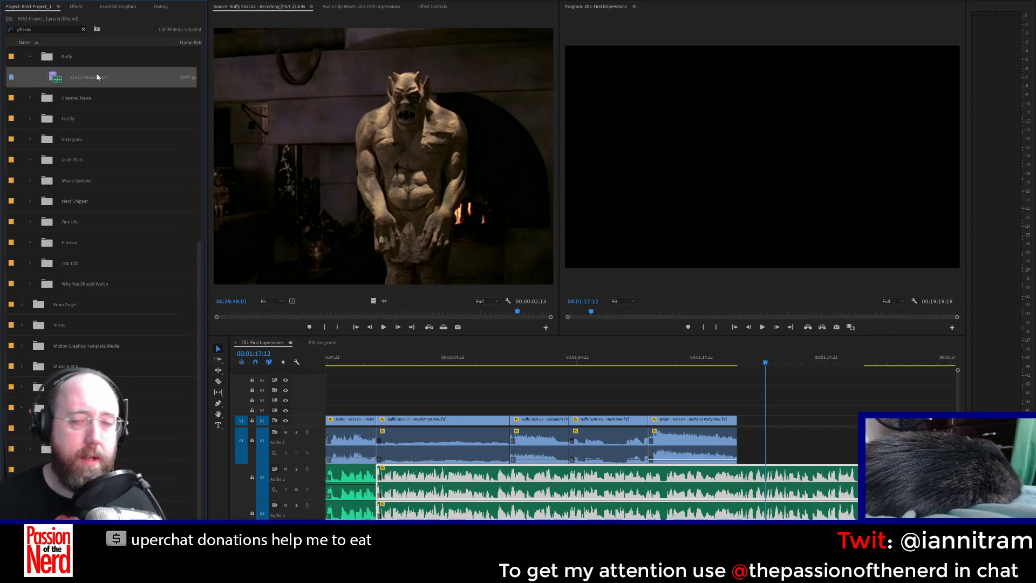
{"action": "left_click_drag", "start_coordinate": [500, 312], "coordinate": [426, 315]}
{"action": "scroll", "coordinate": [70, 125], "scroll_direction": "up", "scroll_amount": 5}
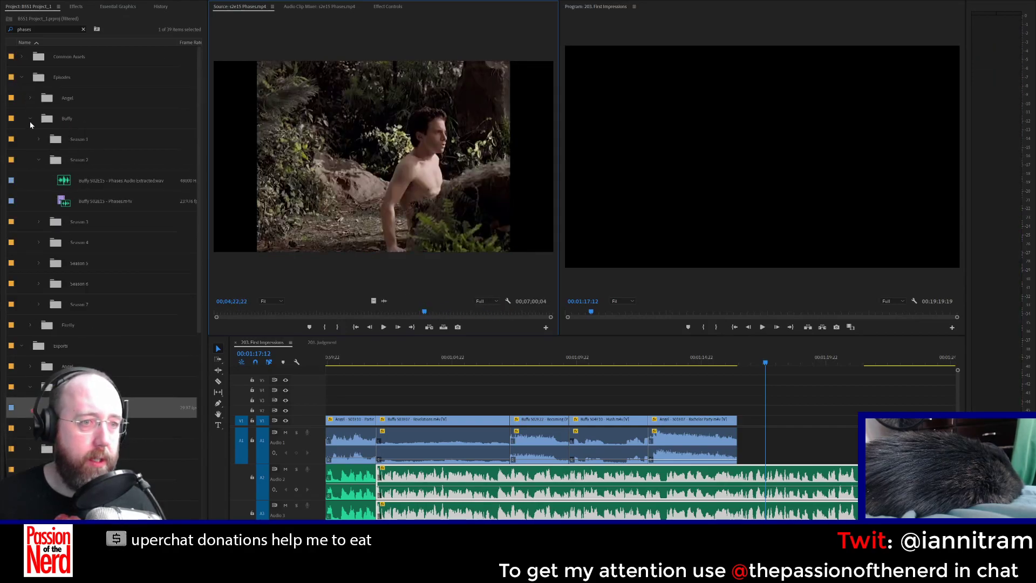
{"action": "double_click", "coordinate": [91, 201]}
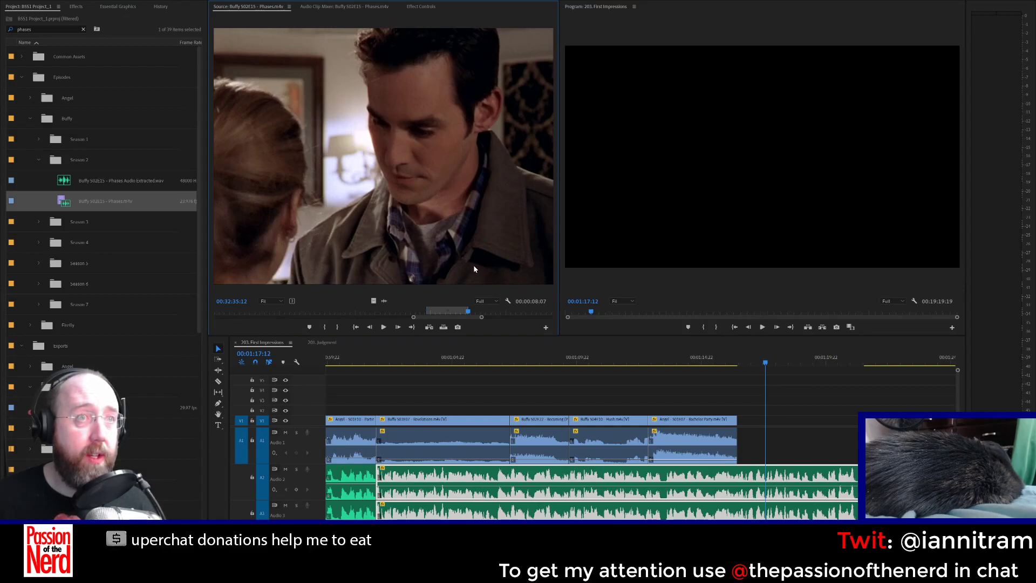
Step: Look through the Phases episode for the night forest scene with the brown-jacketed man, examining the footage from about 00:12:55:05 onward
{"action": "mouse_move", "coordinate": [427, 324]}
{"action": "left_mouse_down"}
{"action": "mouse_move", "coordinate": [257, 318]}
{"action": "mouse_move", "coordinate": [442, 316]}
{"action": "left_mouse_up"}
{"action": "left_click", "coordinate": [215, 313]}
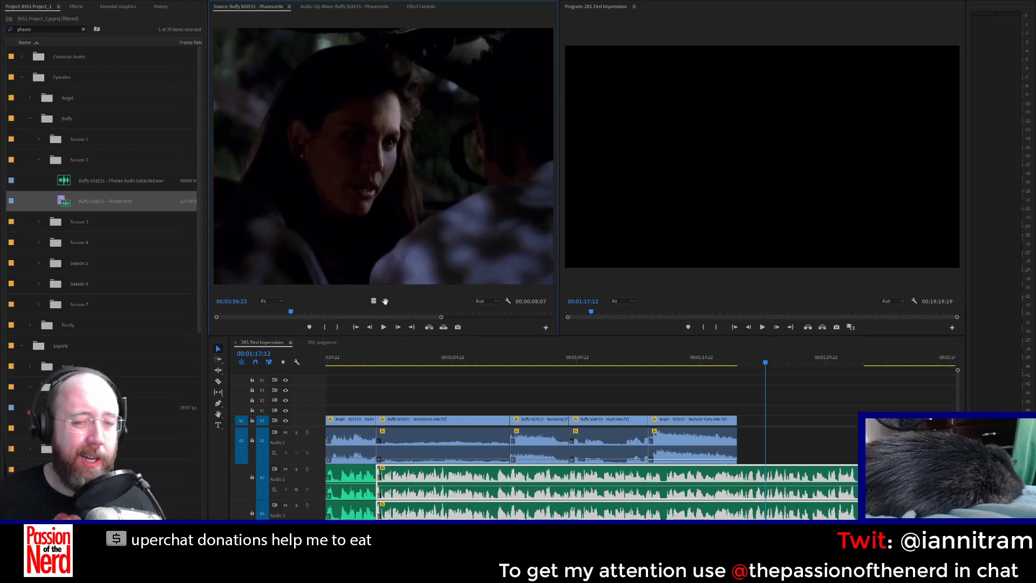
{"action": "left_click_drag", "start_coordinate": [291, 312], "coordinate": [535, 317]}
{"action": "left_click_drag", "start_coordinate": [303, 313], "coordinate": [327, 316]}
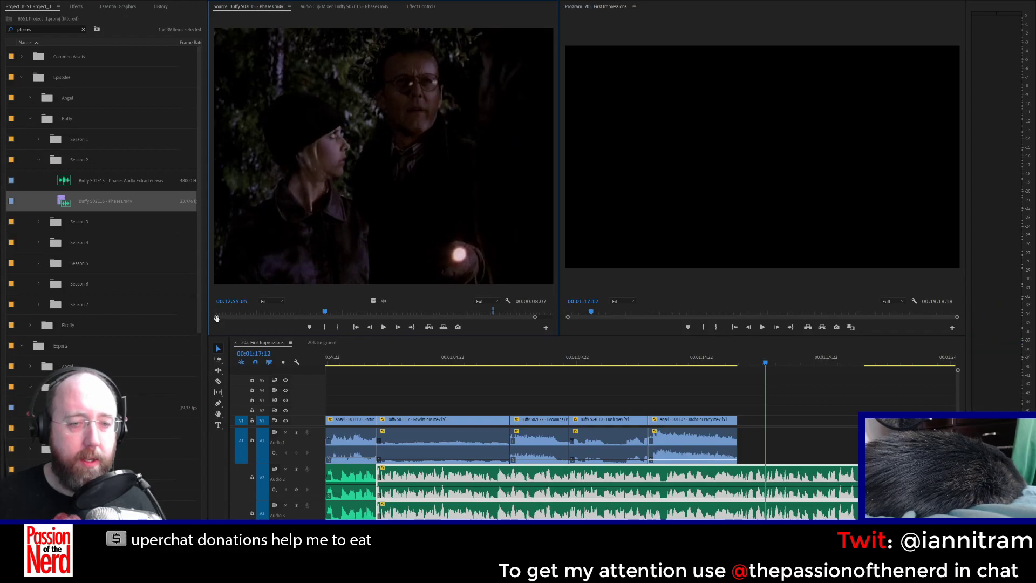
{"action": "left_click_drag", "start_coordinate": [216, 318], "coordinate": [305, 324]}
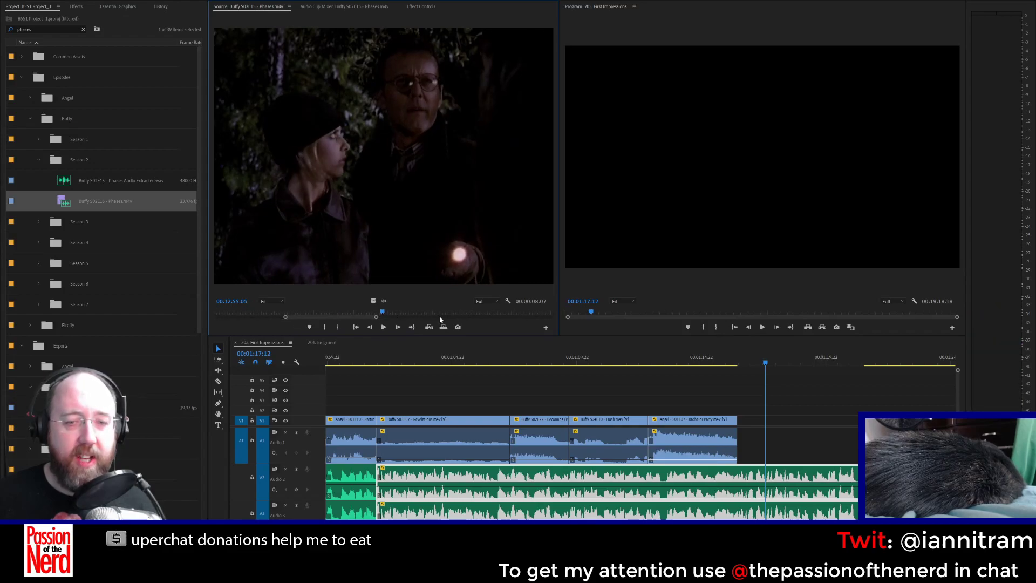
{"action": "key", "text": "space"}
{"action": "key", "text": "space"}
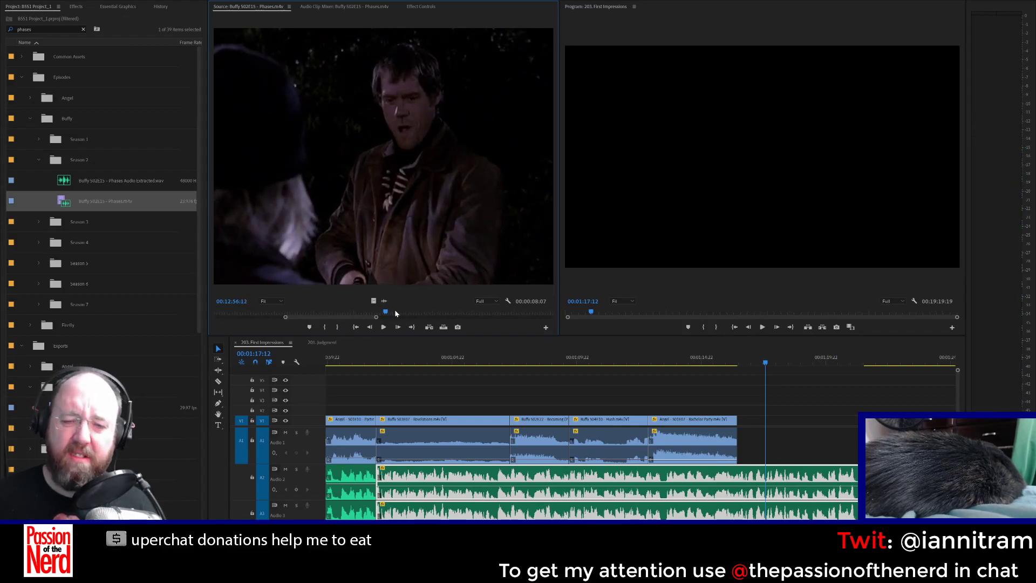
{"action": "left_click", "coordinate": [392, 312]}
{"action": "key", "text": "space"}
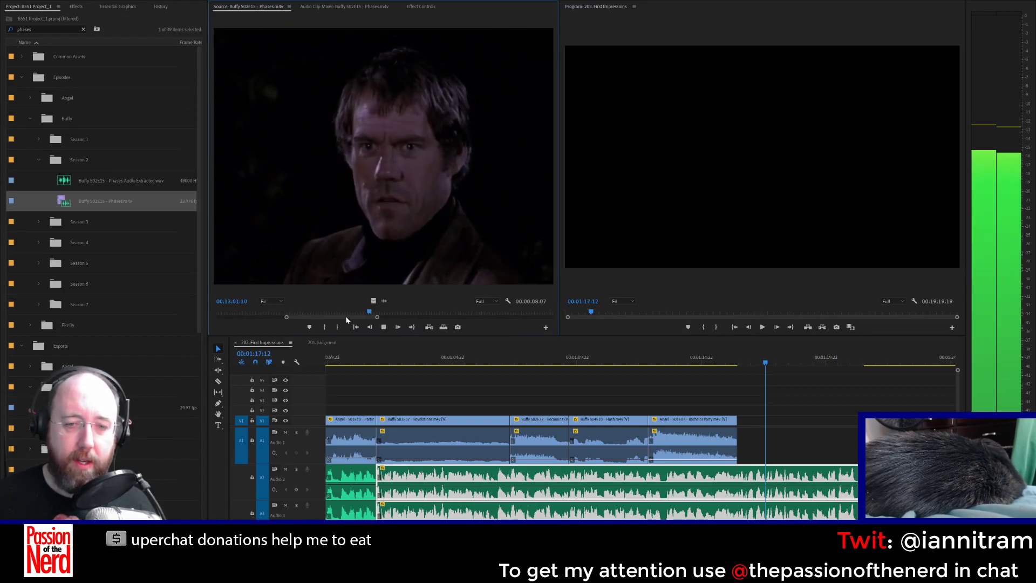
{"action": "left_click", "coordinate": [279, 313]}
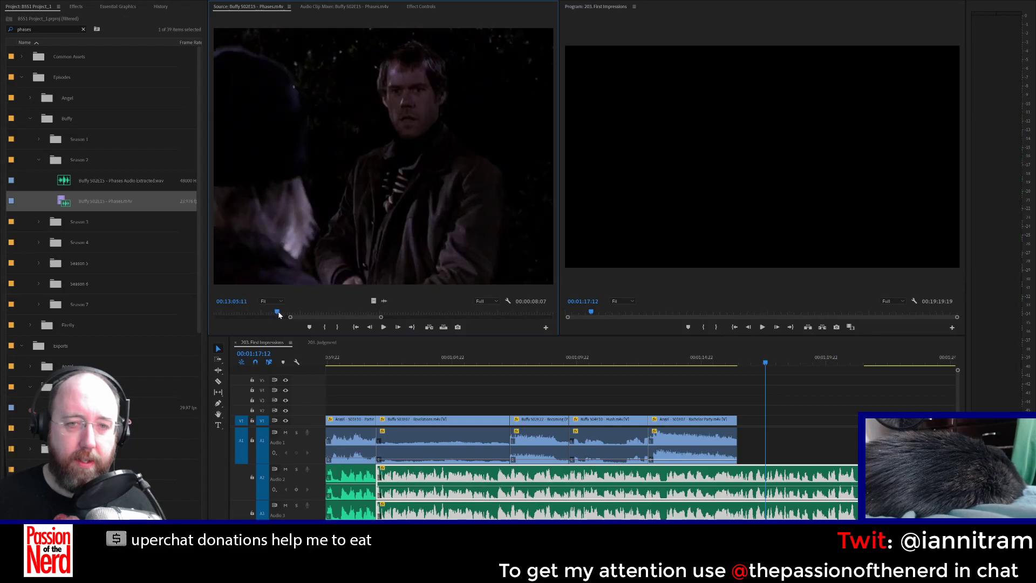
Step: Mark the brown-jacketed man's close-up in the Phases source from 00:13:22:17 to 00:13:24:04
{"action": "left_click_drag", "start_coordinate": [279, 314], "coordinate": [295, 314]}
{"action": "key", "text": "space"}
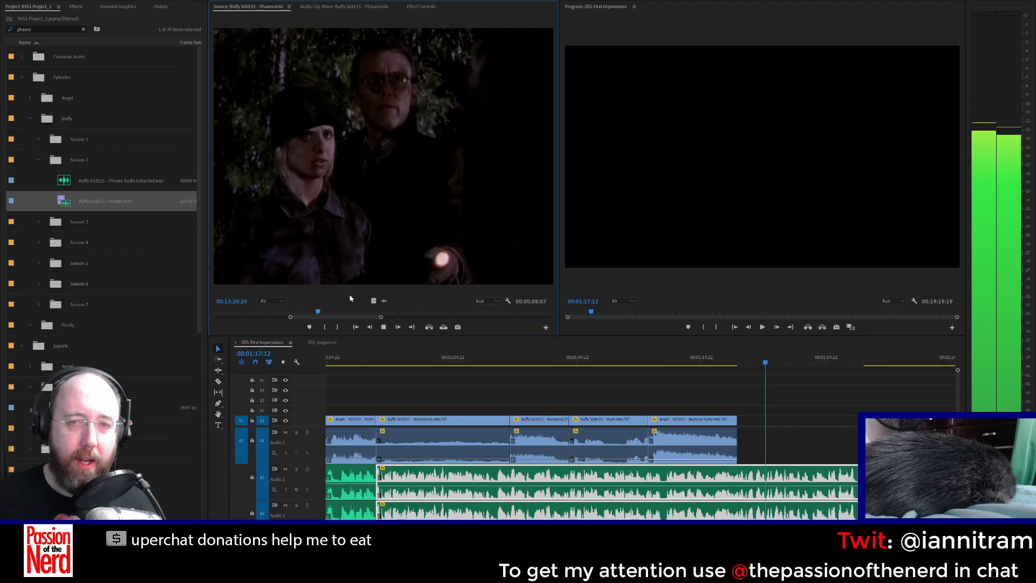
{"action": "key", "text": "space"}
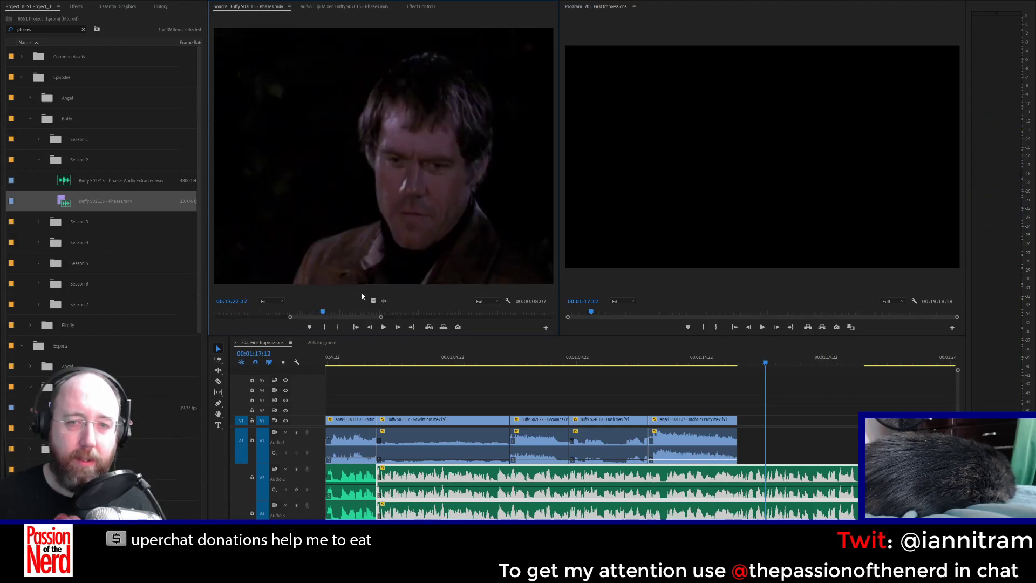
{"action": "key", "text": "space"}
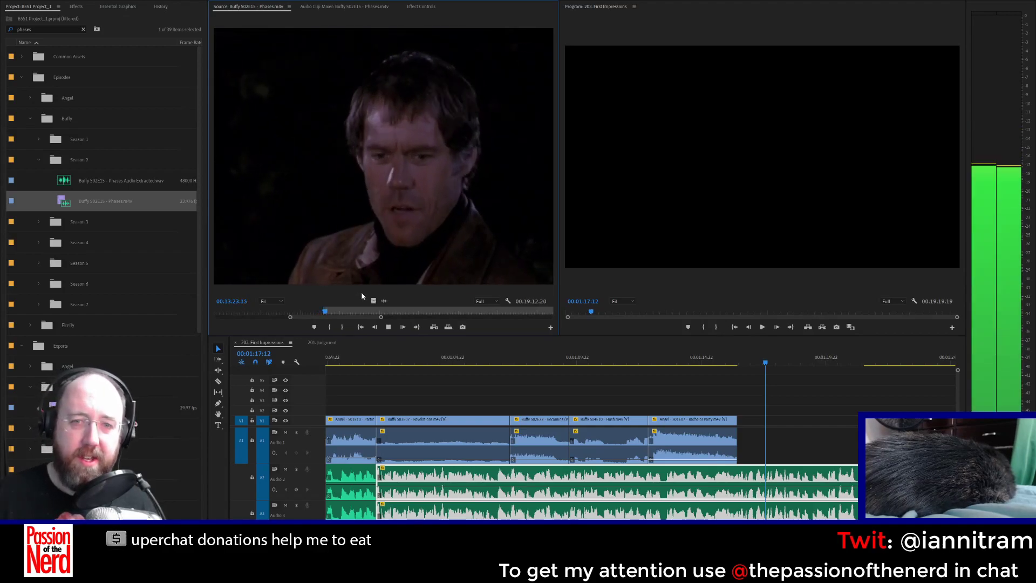
{"action": "key", "text": "space"}
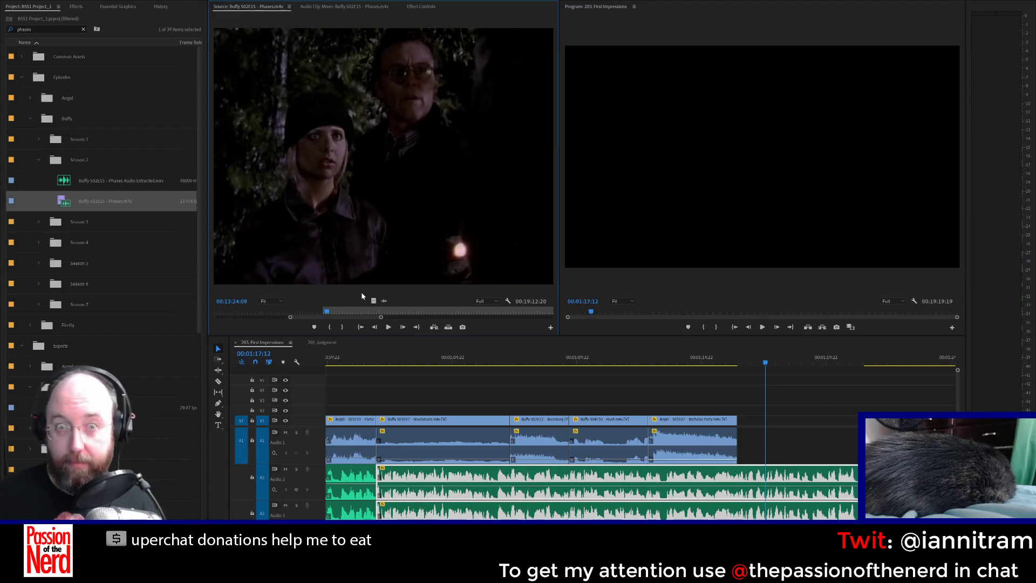
{"action": "key", "text": "o"}
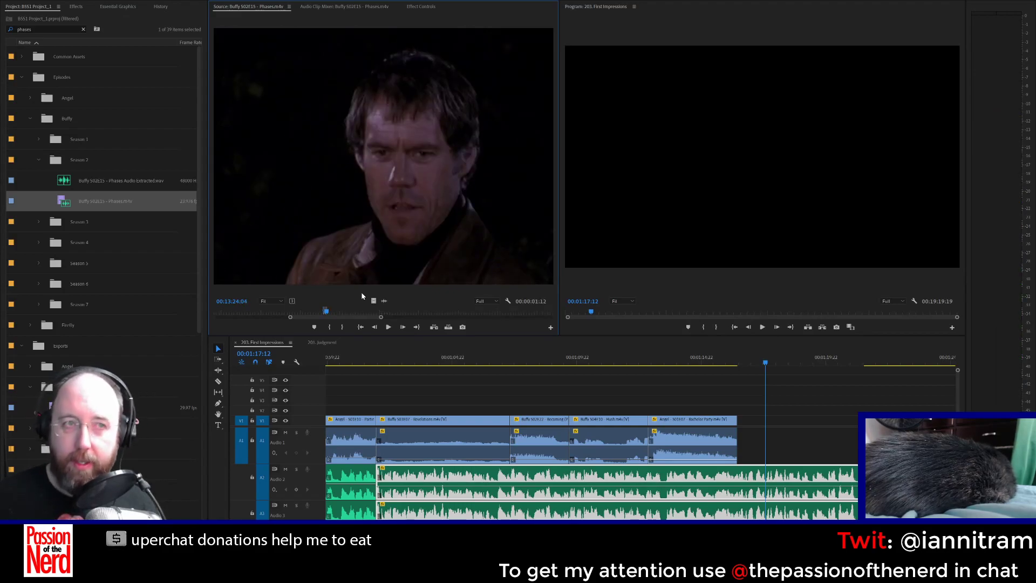
Step: Place the Phases excerpt at 00:01:17:12 in the gap after the Bachelor Party clip and play the sequence from just before it
{"action": "left_click_drag", "start_coordinate": [693, 314], "coordinate": [792, 456]}
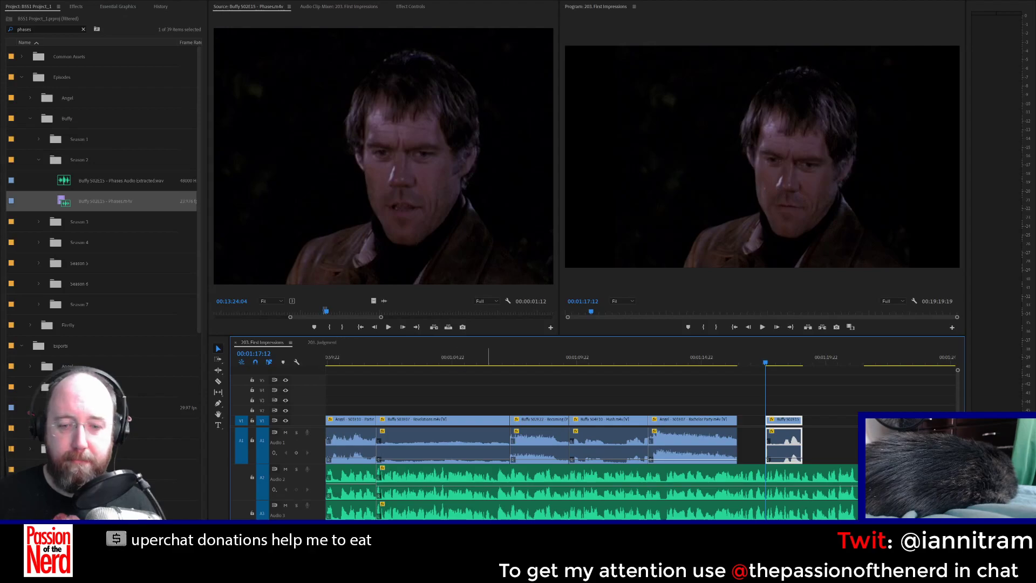
{"action": "scroll", "coordinate": [593, 438], "scroll_direction": "right", "scroll_amount": 5}
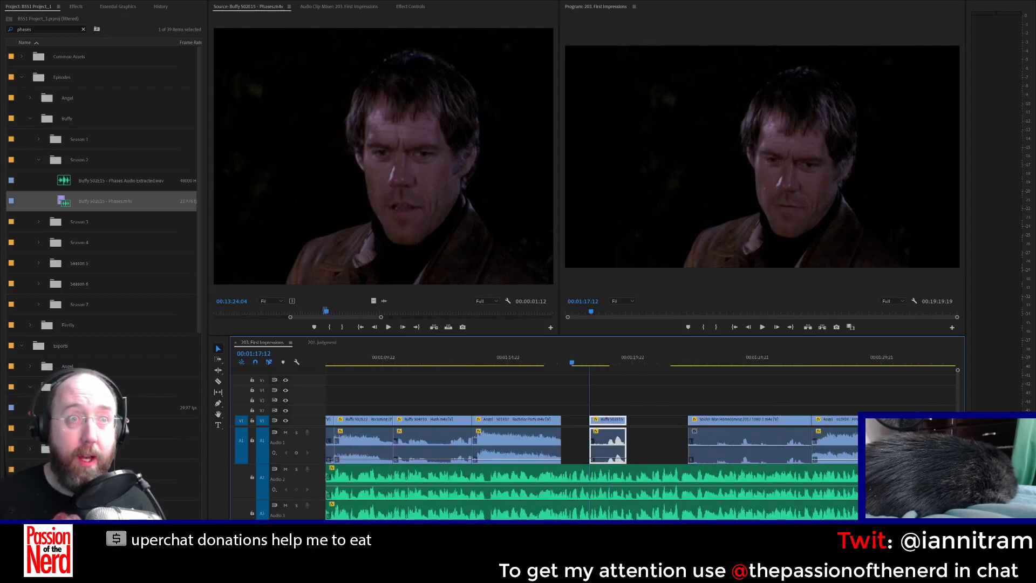
{"action": "scroll", "coordinate": [494, 409], "scroll_direction": "right", "scroll_amount": 1}
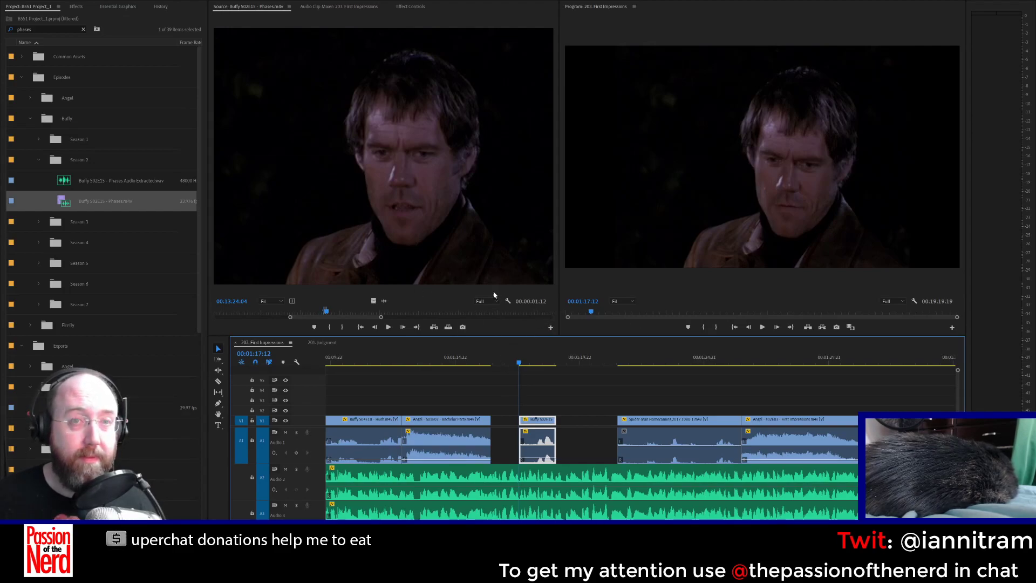
{"action": "left_click", "coordinate": [500, 362]}
{"action": "key", "text": "space"}
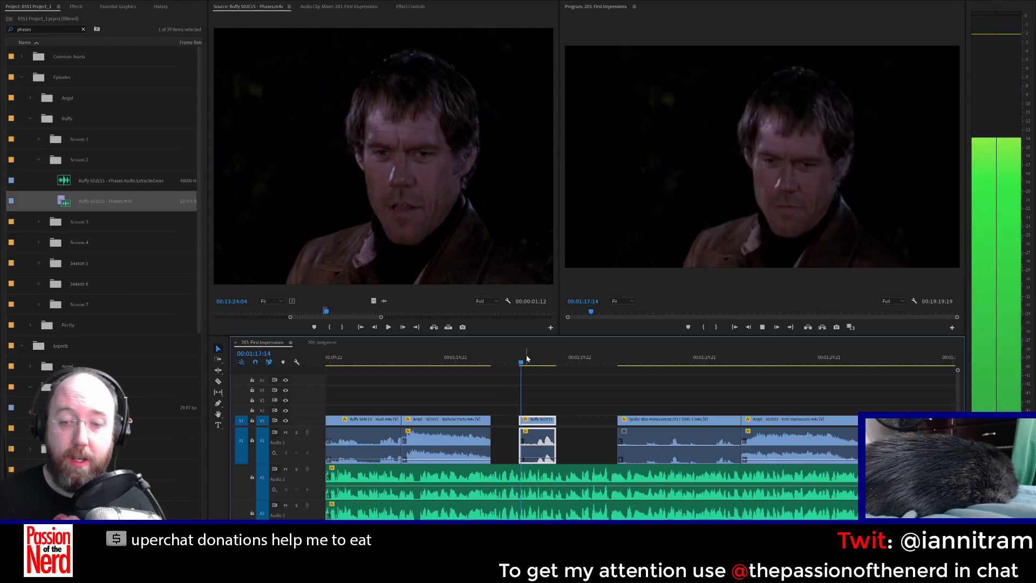
Step: Move the Phases clip within the gap to start at 00:01:17:23 and play the sequence across it
{"action": "left_click_drag", "start_coordinate": [532, 420], "coordinate": [543, 425]}
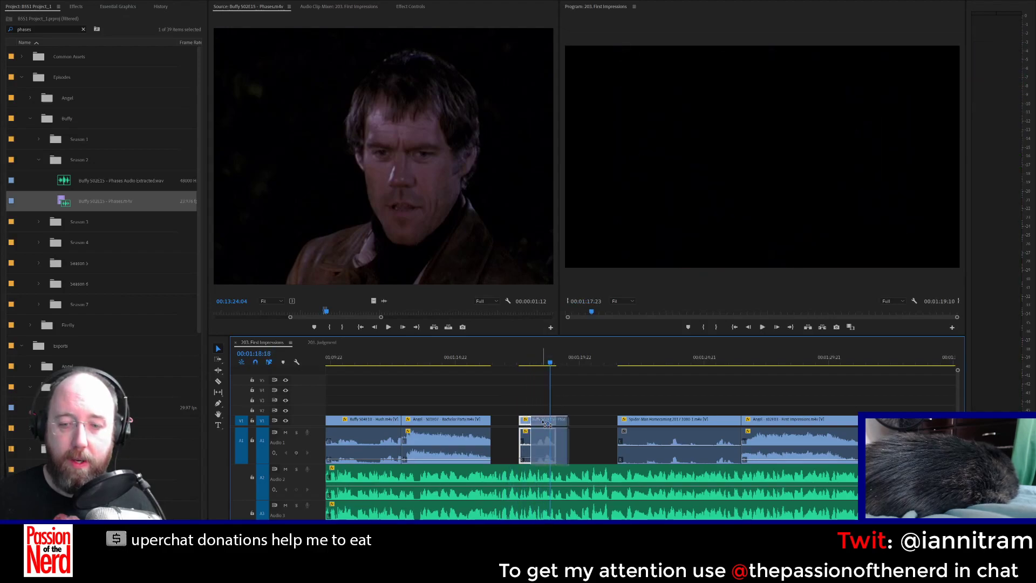
{"action": "left_click", "coordinate": [527, 363]}
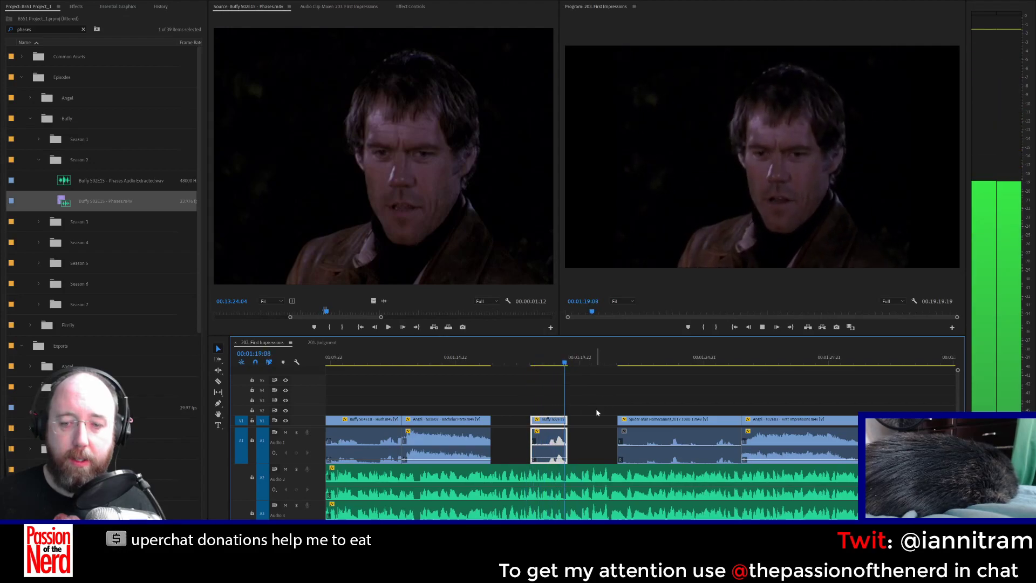
{"action": "key", "text": "space"}
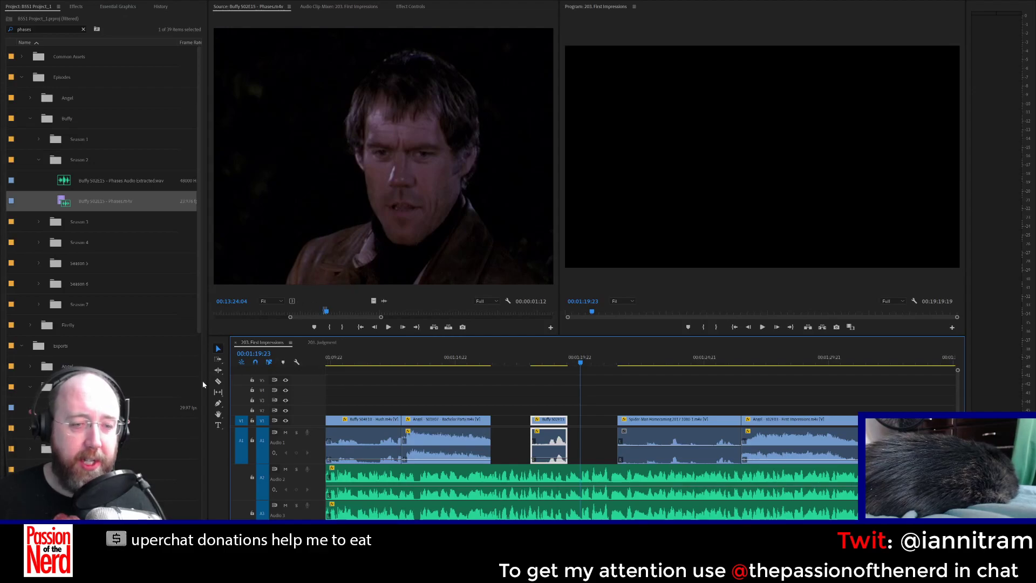
Step: Extend the end of the Phases clip to 00:01:19:23 without moving its start
{"action": "left_click", "coordinate": [219, 370]}
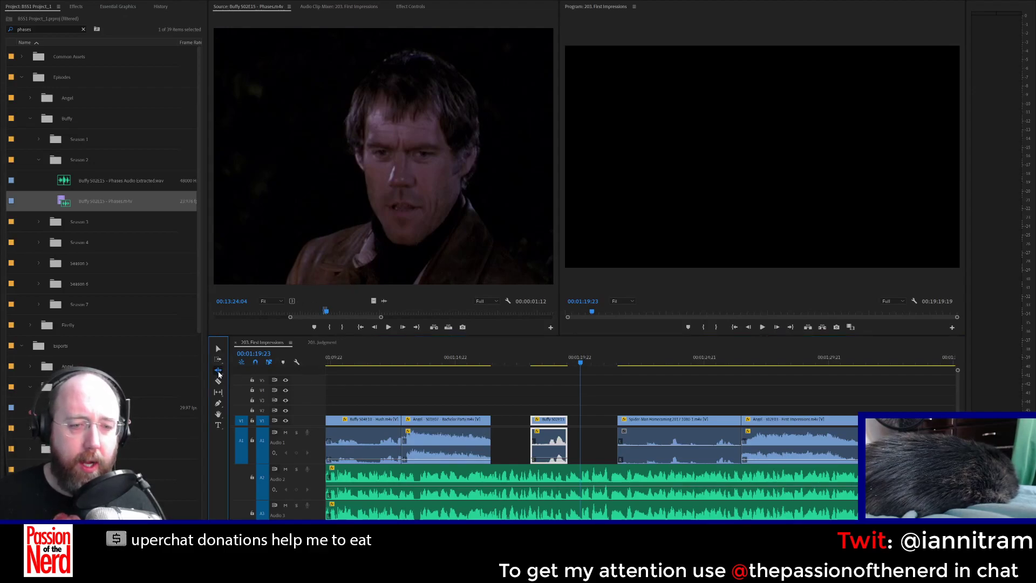
{"action": "left_click", "coordinate": [564, 423]}
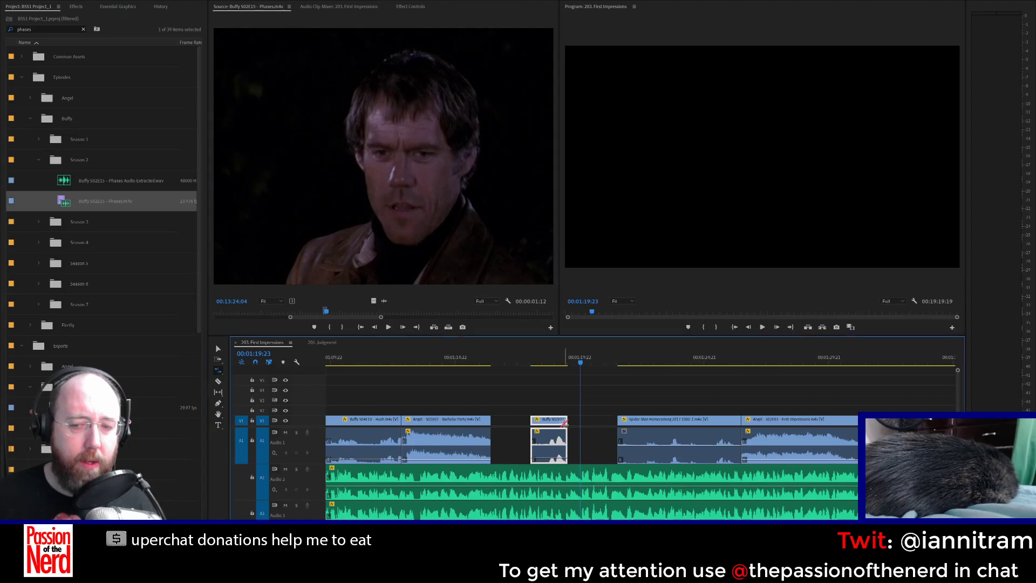
{"action": "left_click_drag", "start_coordinate": [564, 423], "coordinate": [579, 423]}
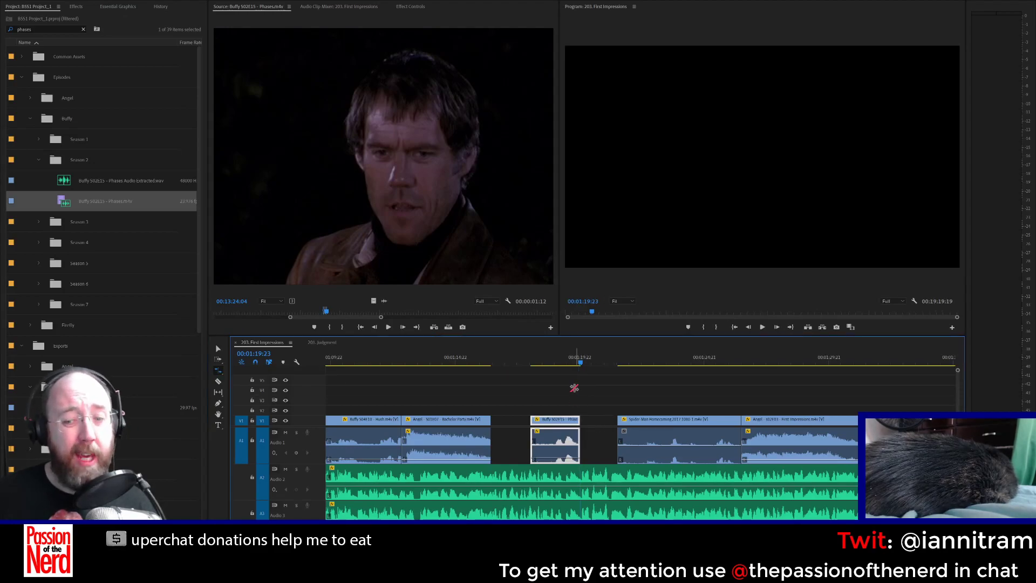
{"action": "left_click", "coordinate": [217, 349]}
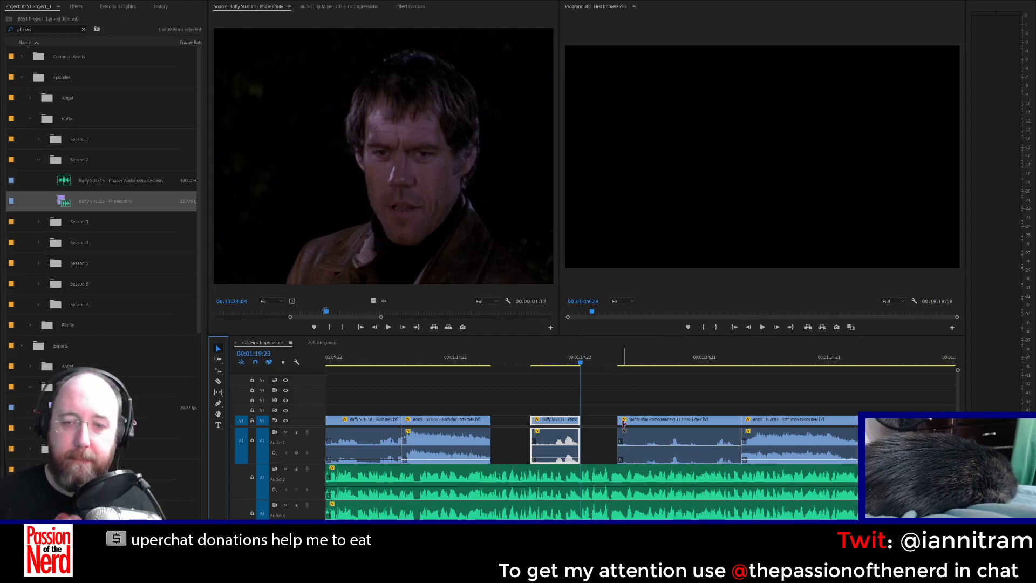
Step: Play the sequence over the extended Phases clip and from the end of the Bachelor Party clip to check timing against the narration
{"action": "left_click", "coordinate": [555, 421]}
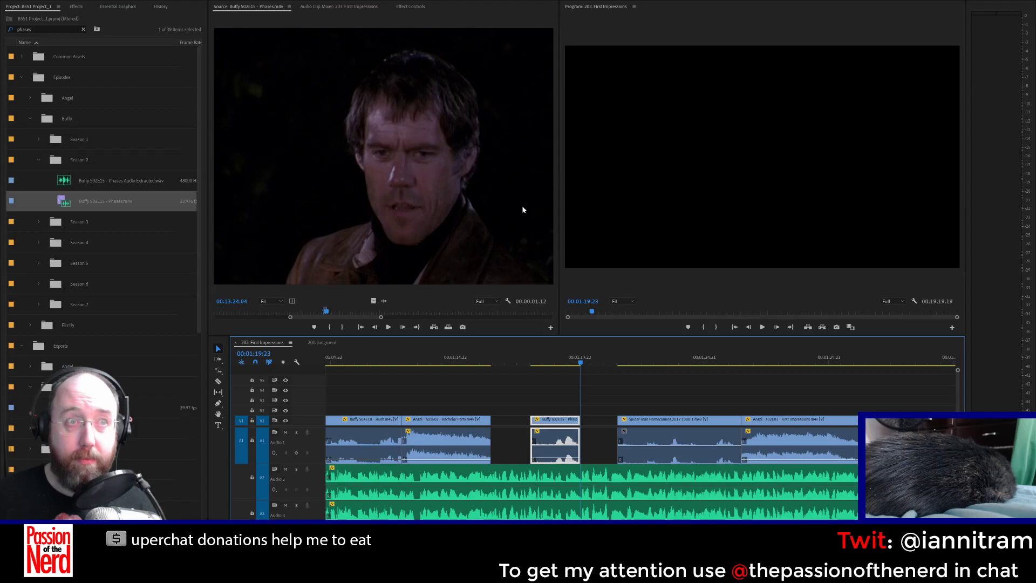
{"action": "left_click", "coordinate": [550, 358]}
{"action": "key", "text": "space"}
{"action": "key", "text": "space"}
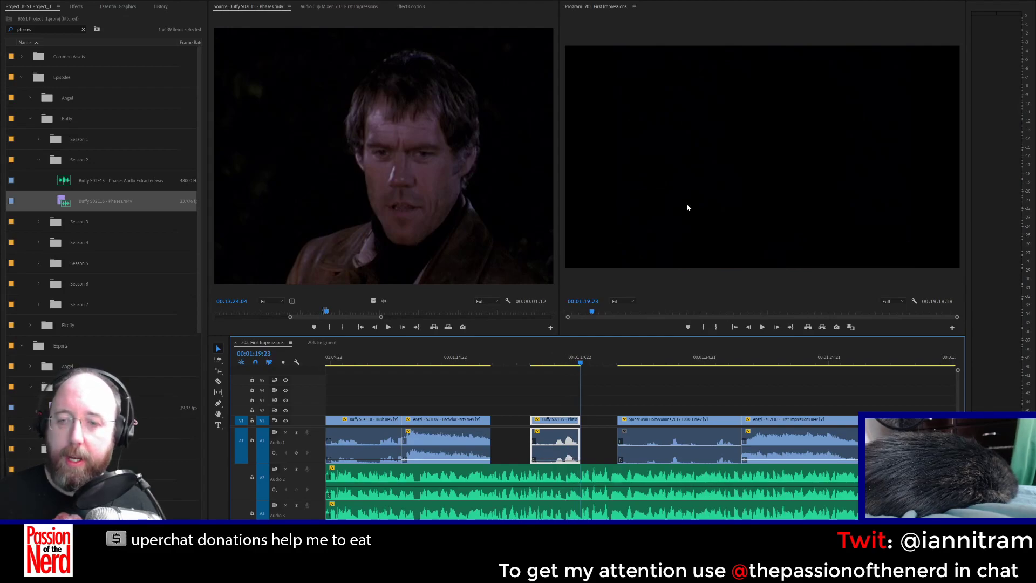
{"action": "left_click", "coordinate": [525, 403]}
{"action": "left_click", "coordinate": [553, 424]}
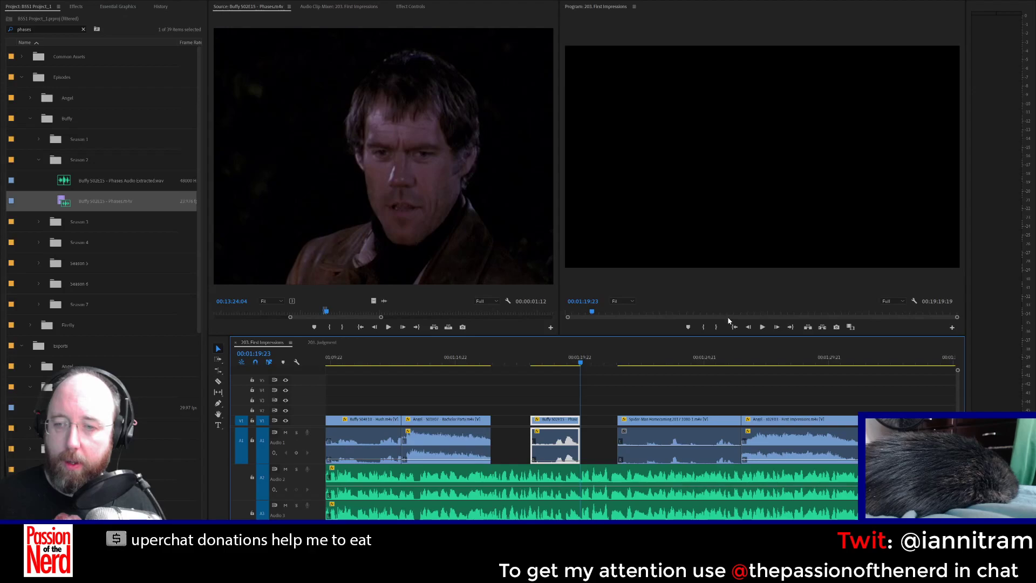
{"action": "left_click", "coordinate": [541, 358]}
{"action": "key", "text": "space"}
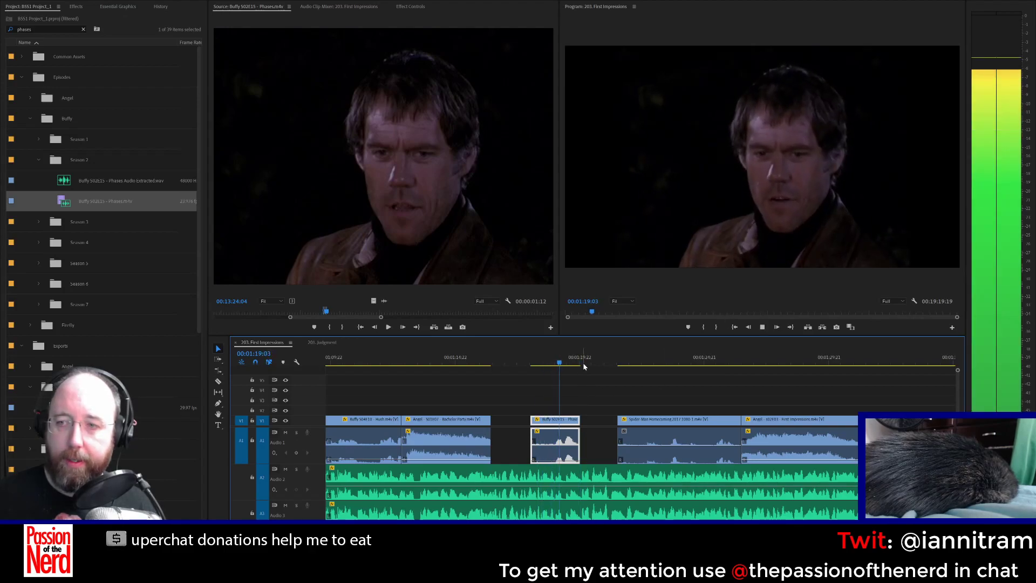
{"action": "key", "text": "space"}
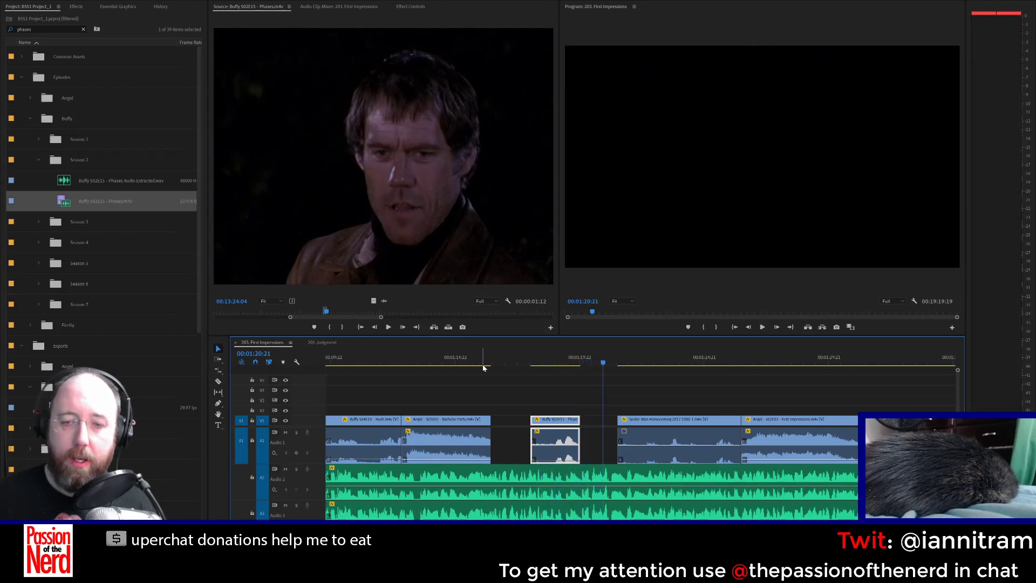
{"action": "left_click", "coordinate": [483, 366]}
{"action": "key", "text": "space"}
{"action": "key", "text": "space"}
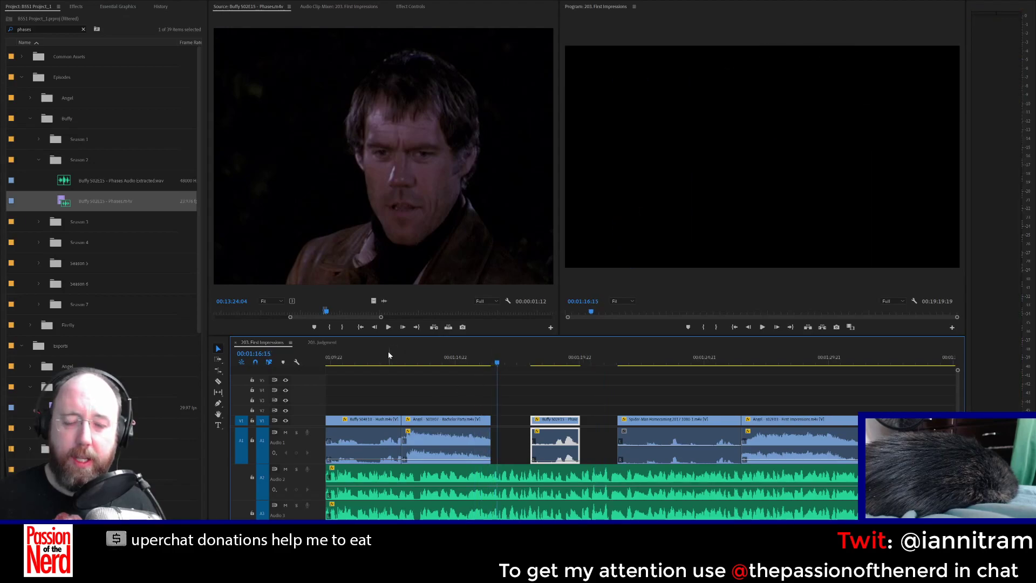
Step: Review the sequence from the end of the Hush clip through the Bachelor Party and Phases clips against the narration
{"action": "scroll", "coordinate": [592, 437], "scroll_direction": "down", "scroll_amount": 5}
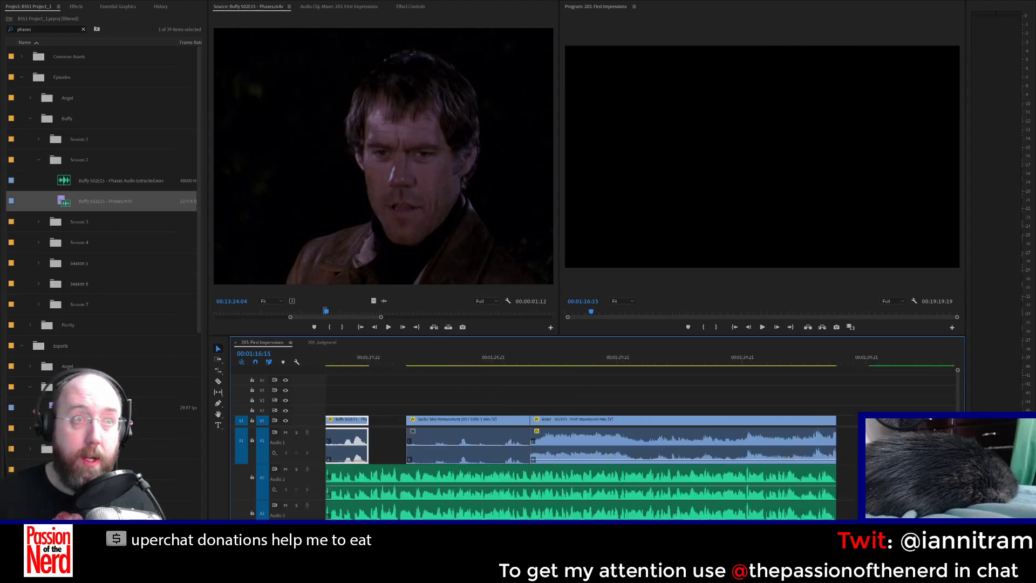
{"action": "scroll", "coordinate": [591, 438], "scroll_direction": "up", "scroll_amount": 4}
{"action": "scroll", "coordinate": [380, 426], "scroll_direction": "up", "scroll_amount": 2}
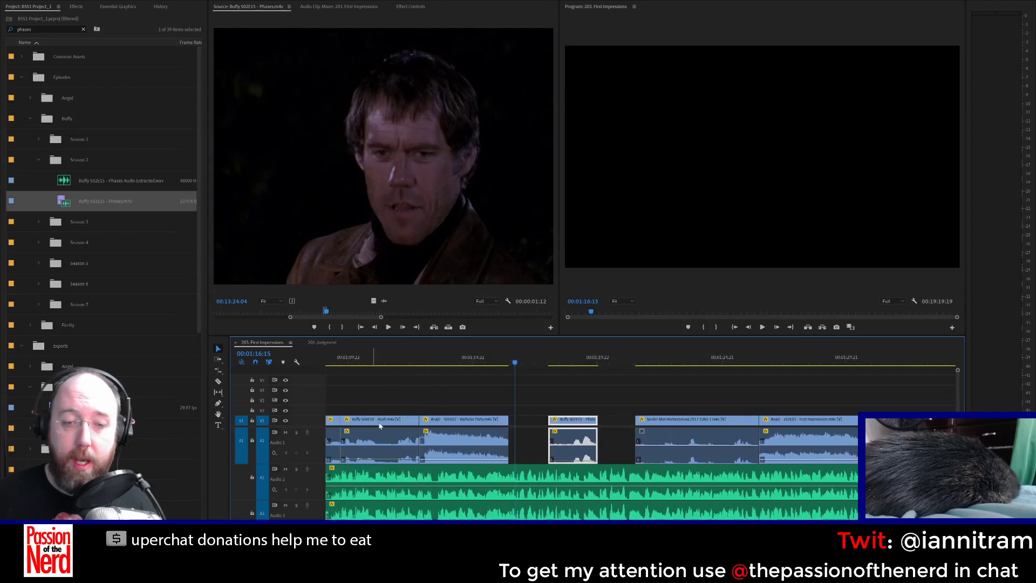
{"action": "left_click", "coordinate": [413, 360]}
{"action": "key", "text": "space"}
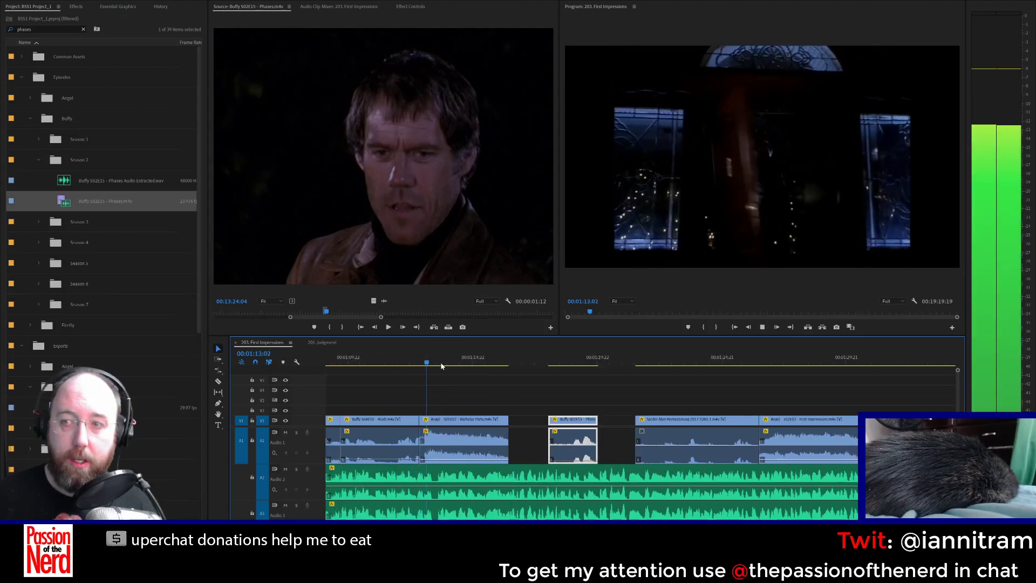
{"action": "left_click", "coordinate": [488, 423]}
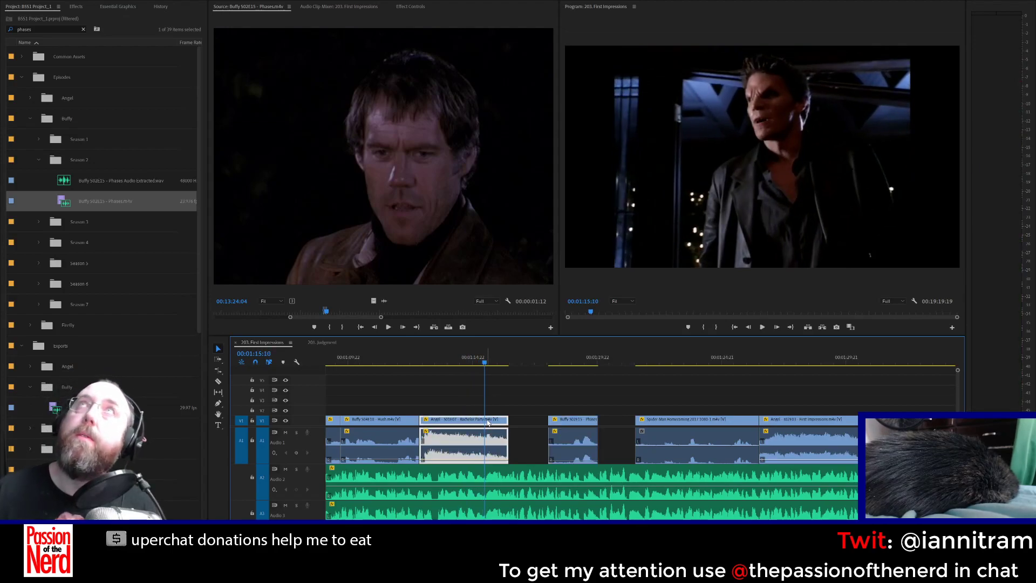
{"action": "key", "text": "space"}
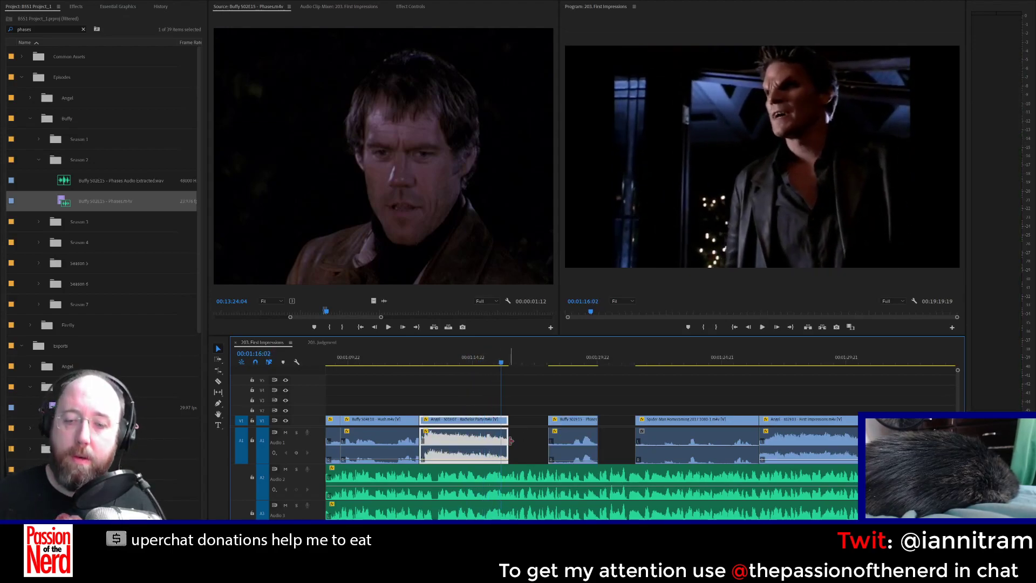
{"action": "left_click", "coordinate": [467, 361]}
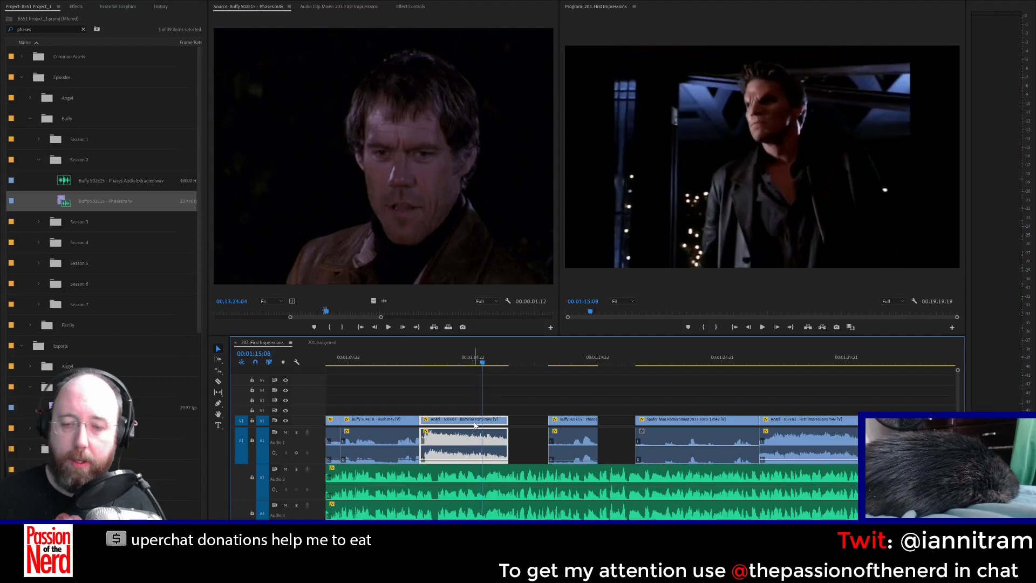
{"action": "mouse_move", "coordinate": [472, 424]}
{"action": "left_mouse_down"}
{"action": "mouse_move", "coordinate": [499, 424]}
{"action": "mouse_move", "coordinate": [482, 425]}
{"action": "left_mouse_up"}
{"action": "key", "text": "space"}
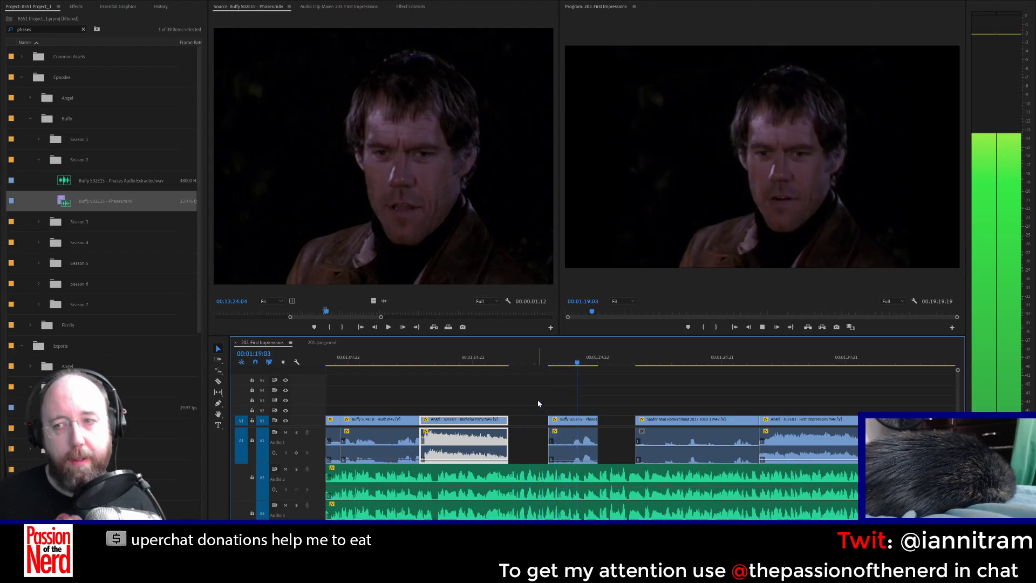
{"action": "key", "text": "space"}
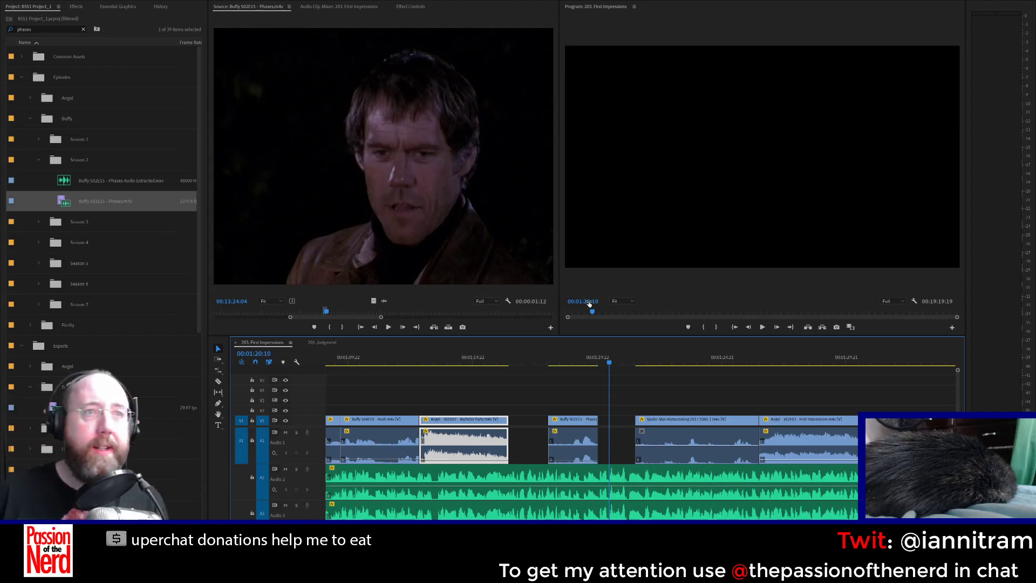
Step: Move the Bachelor Party clip to start at 00:01:15:00, end it where the Phases clip begins, and play both clips
{"action": "left_click", "coordinate": [378, 358]}
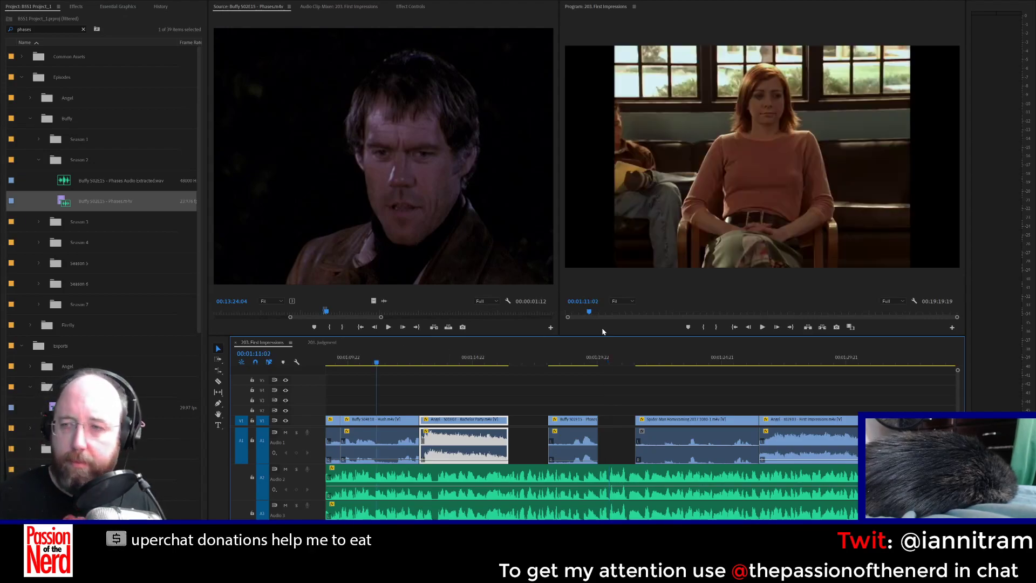
{"action": "key", "text": "space"}
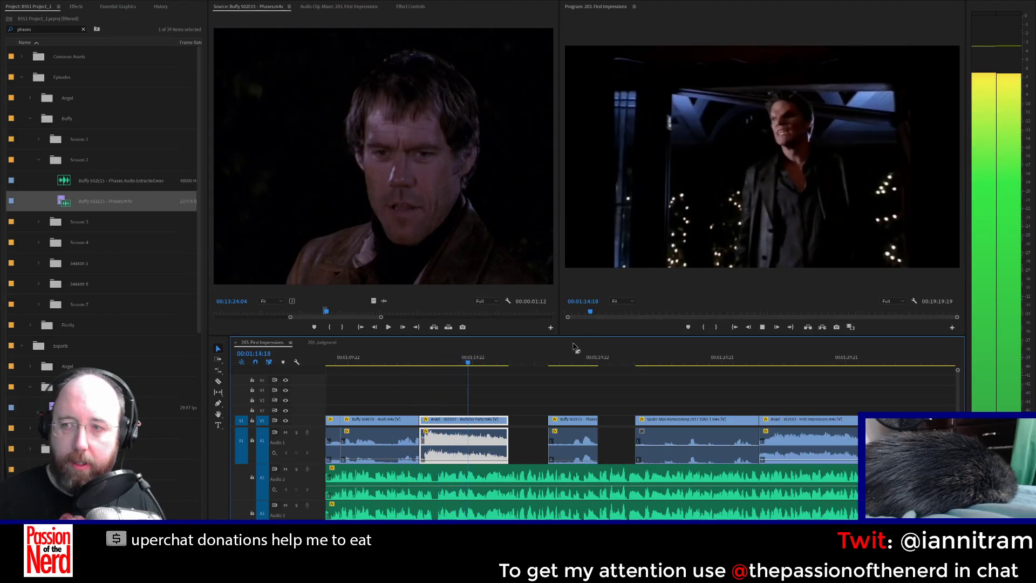
{"action": "key", "text": "space"}
{"action": "left_click_drag", "start_coordinate": [475, 423], "coordinate": [529, 420]}
{"action": "left_click_drag", "start_coordinate": [512, 421], "coordinate": [533, 424]}
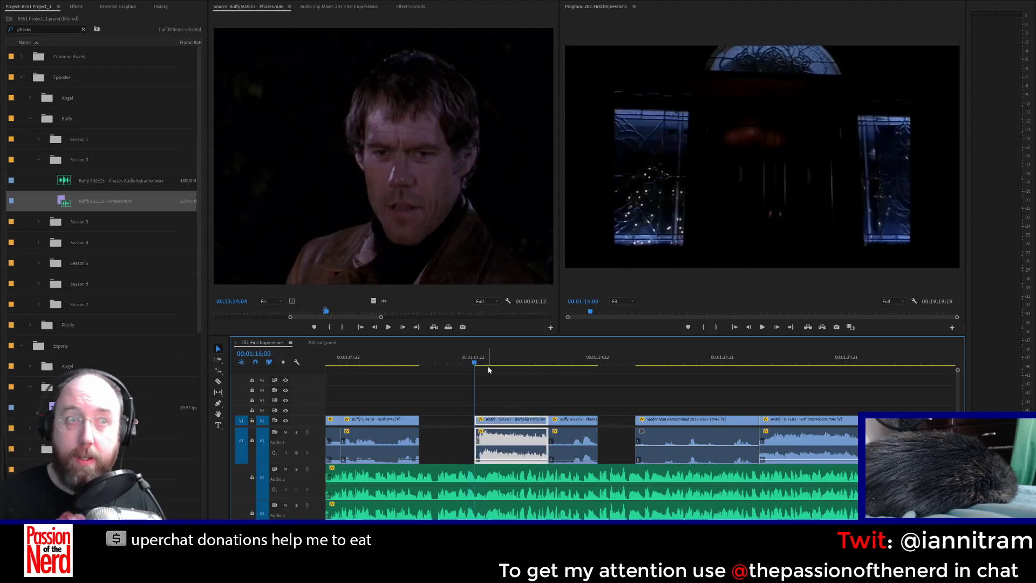
{"action": "key", "text": "space"}
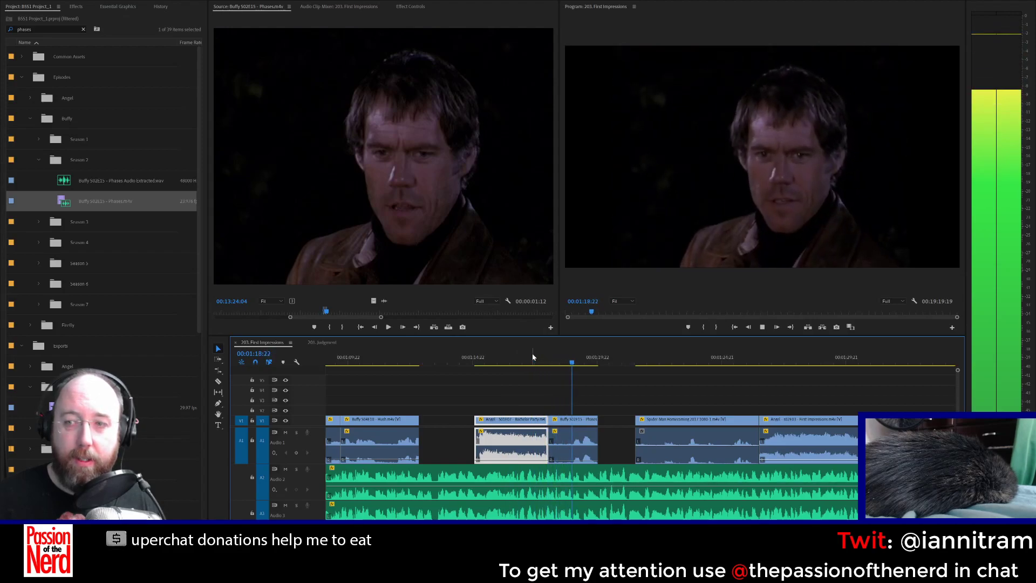
{"action": "key", "text": "space"}
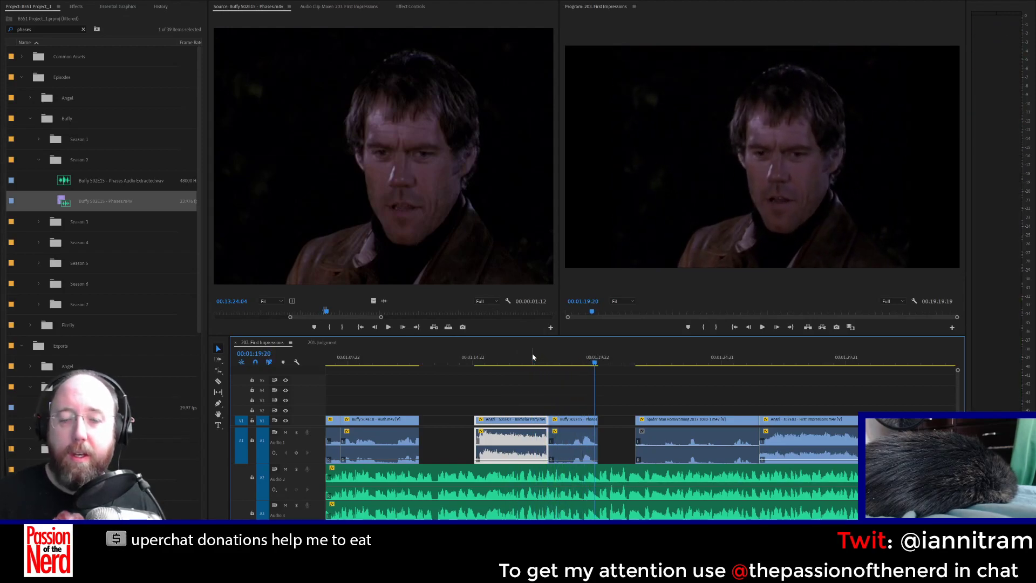
Step: Play the sequence from about 00:01:09:08 through the Hush clip into the gap before the Bachelor Party clip
{"action": "left_click", "coordinate": [429, 396]}
{"action": "left_click", "coordinate": [376, 360]}
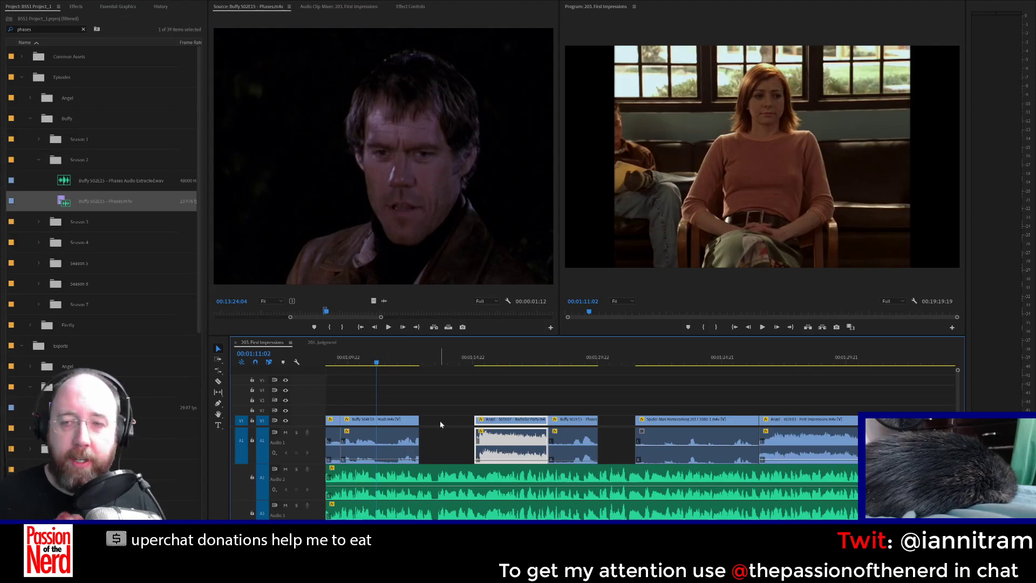
{"action": "left_click", "coordinate": [332, 360]}
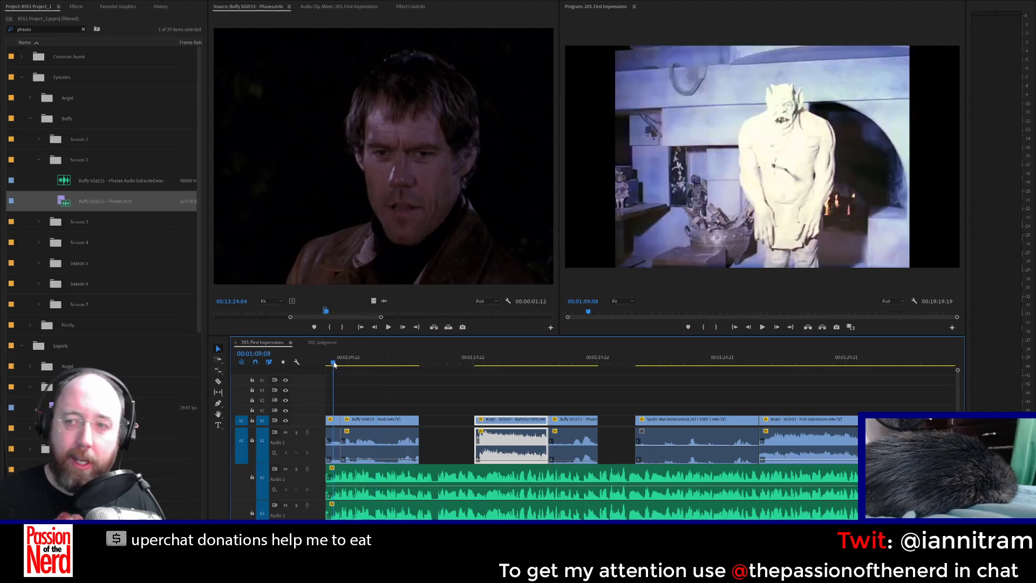
{"action": "scroll", "coordinate": [335, 363], "scroll_direction": "up", "scroll_amount": 5}
{"action": "key", "text": "space"}
{"action": "scroll", "coordinate": [335, 364], "scroll_direction": "down", "scroll_amount": 5}
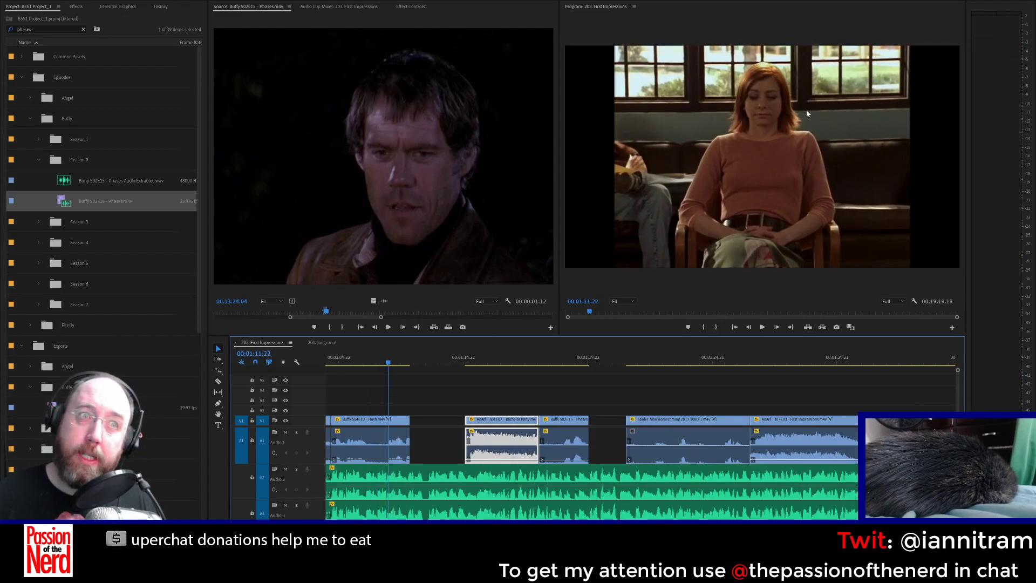
{"action": "key", "text": "space"}
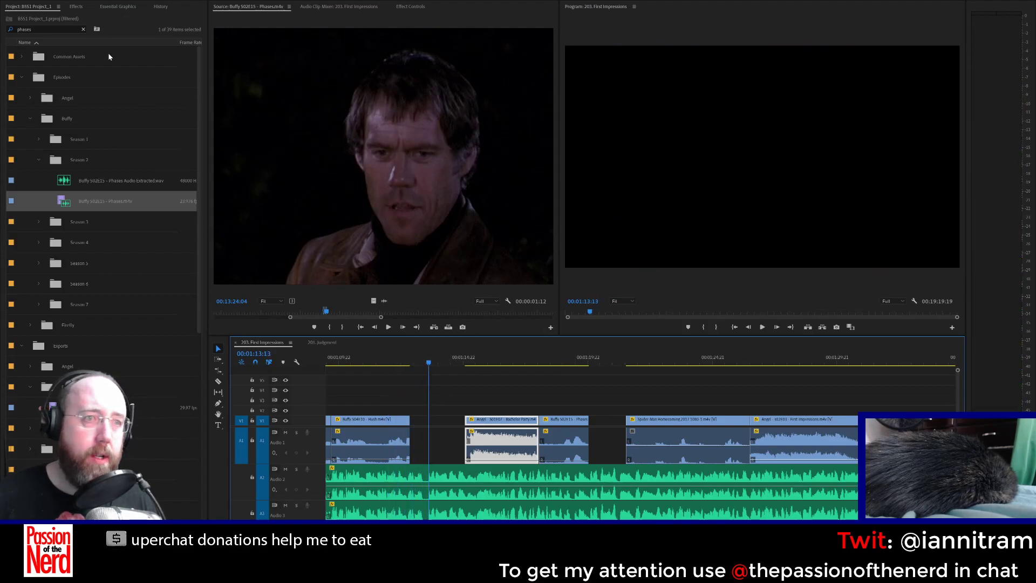
Step: Search the project for "helpless" and open the Buffy S03E12 Helpless episode as the source clip
{"action": "left_click_drag", "start_coordinate": [47, 28], "coordinate": [2, 33]}
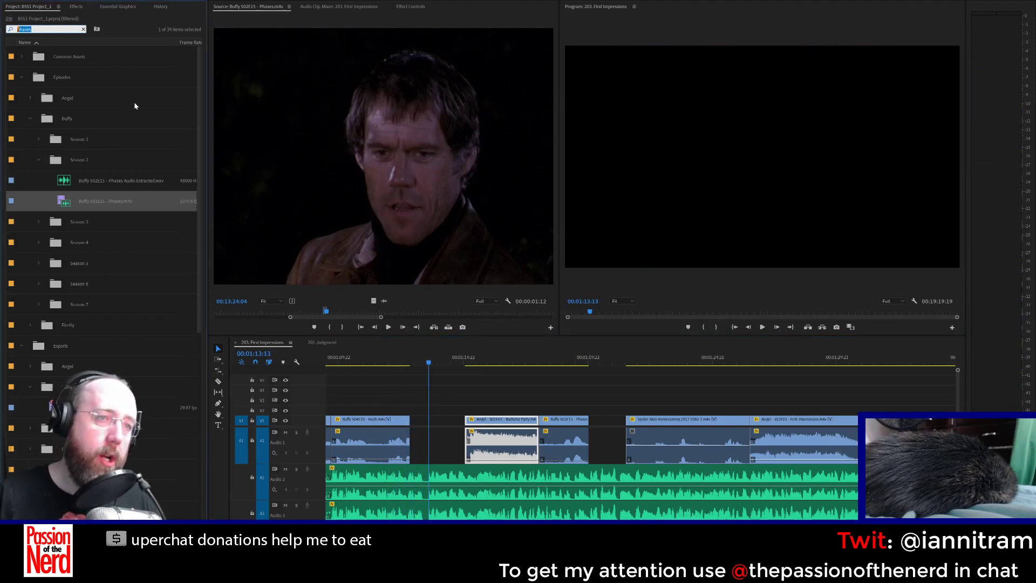
{"action": "type", "text": "helpless"}
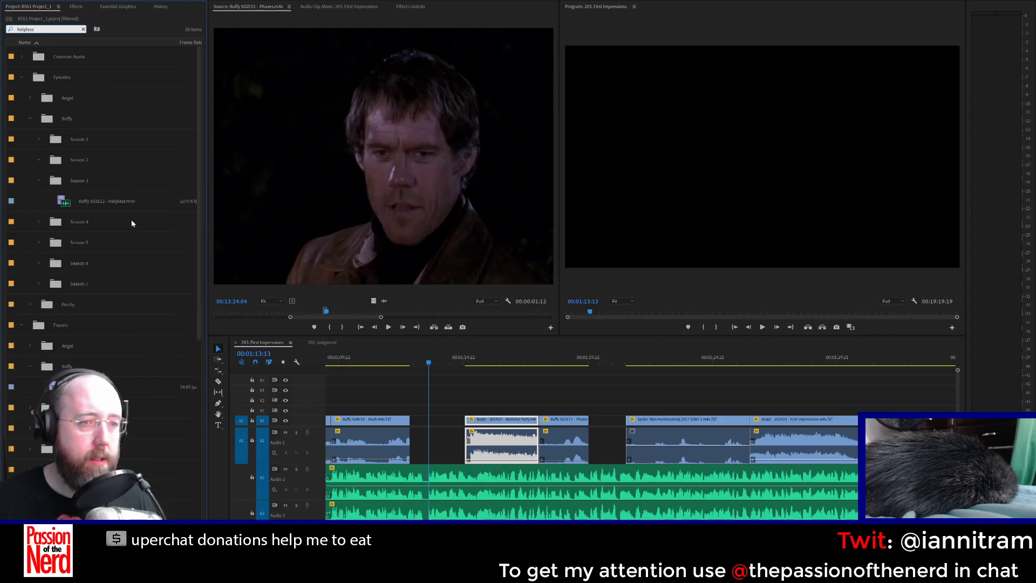
{"action": "double_click", "coordinate": [130, 201]}
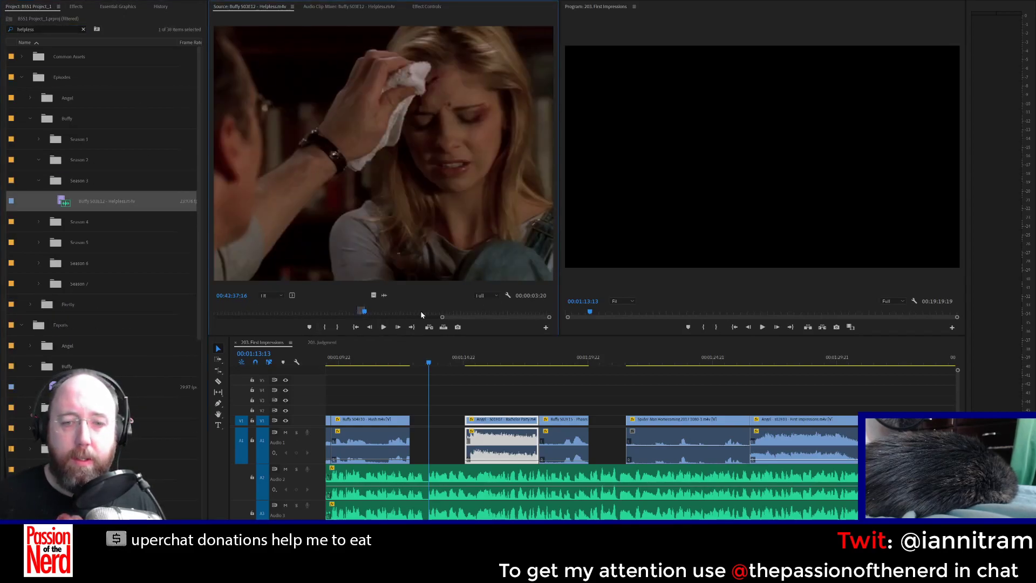
Step: Find the shot of the older man in the tweed jacket in Helpless, mark an in point at 00:40:48:02 and play it
{"action": "left_click_drag", "start_coordinate": [343, 314], "coordinate": [311, 314]}
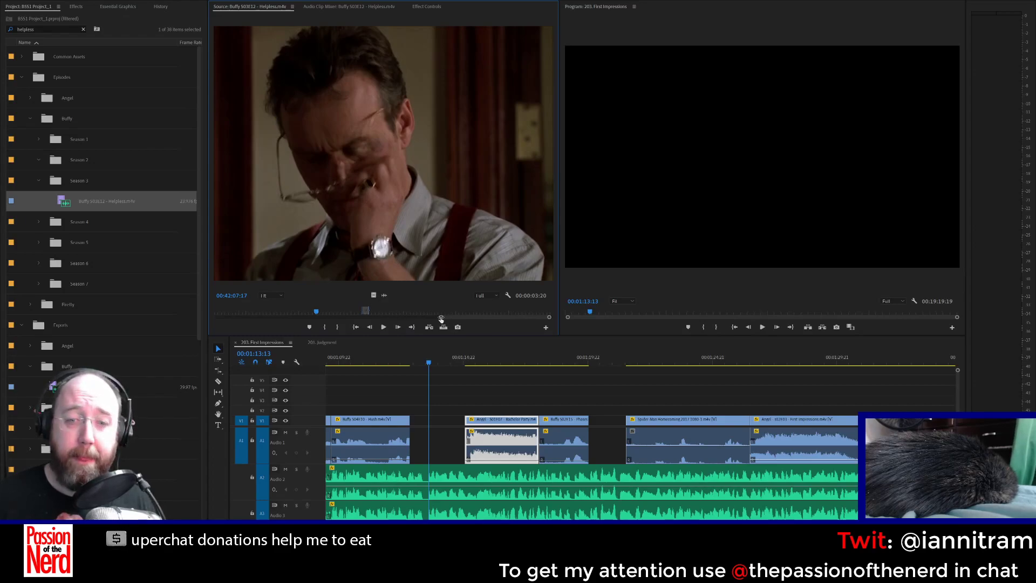
{"action": "left_click_drag", "start_coordinate": [445, 317], "coordinate": [371, 311]}
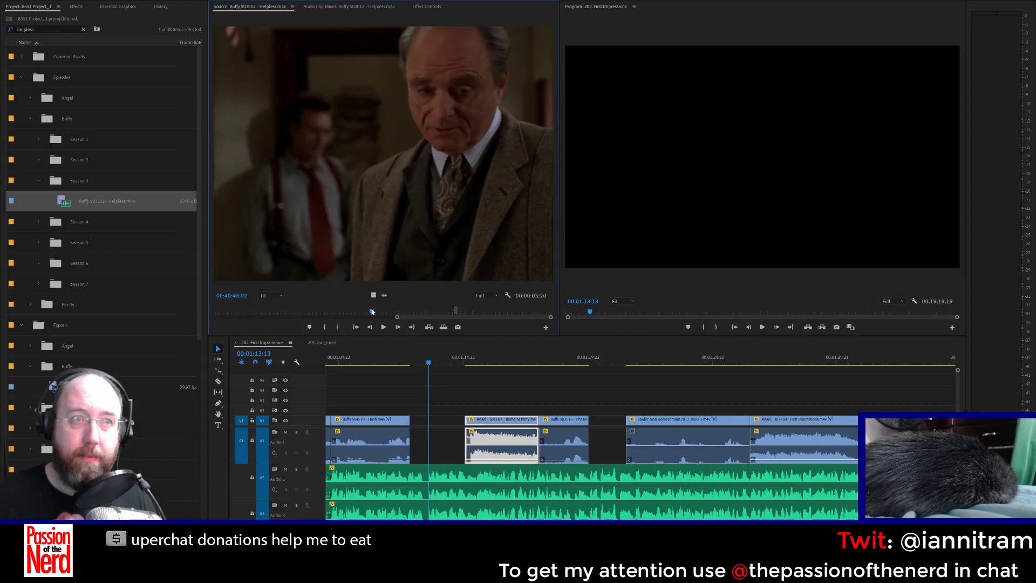
{"action": "key", "text": "space"}
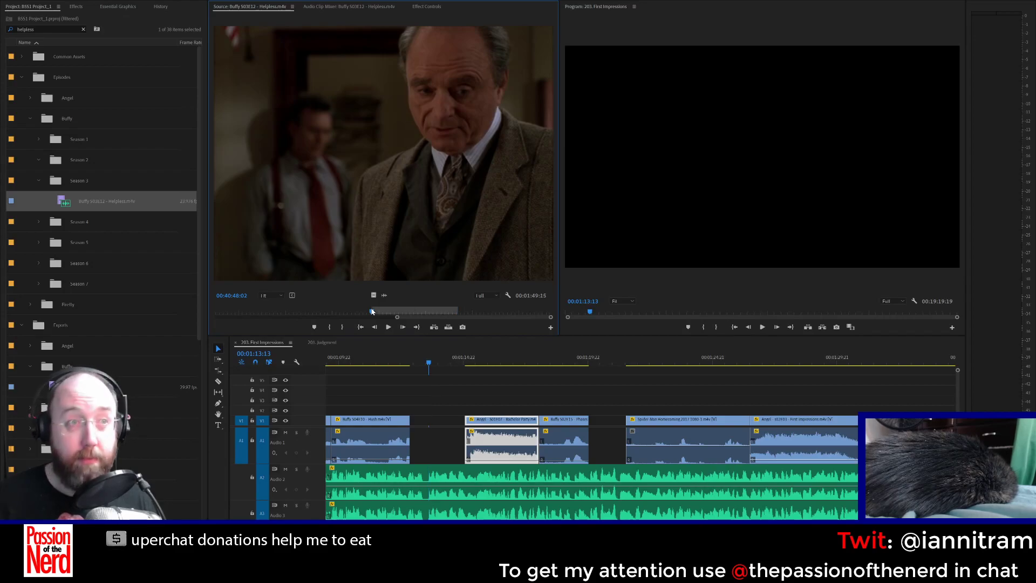
{"action": "key", "text": "space"}
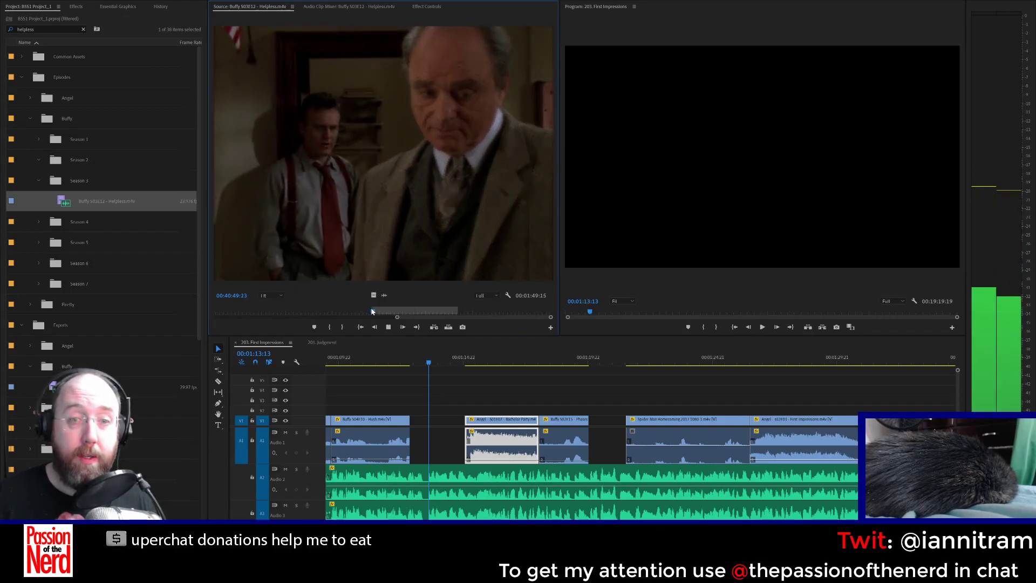
Step: Step back to about 00:40:49:08 in the Helpless source and mark the out point there
{"action": "key", "text": "Left"}
{"action": "key", "text": "Left"}
{"action": "key", "text": "Left"}
{"action": "key", "text": "Left"}
{"action": "key", "text": "Left"}
{"action": "key", "text": "Left"}
{"action": "key", "text": "Left"}
{"action": "key", "text": "Left"}
{"action": "key", "text": "Left"}
{"action": "key", "text": "Left"}
{"action": "key", "text": "Left"}
{"action": "key", "text": "Left"}
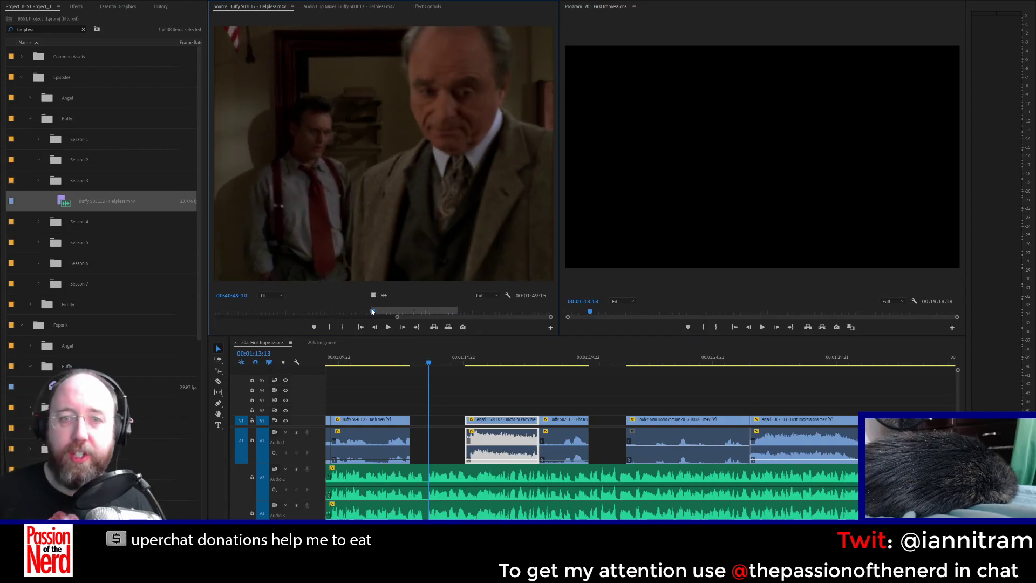
{"action": "key", "text": "Left"}
{"action": "key", "text": "o"}
Step: Move the Helpless excerpt's in point back to 00:40:46:17
{"action": "key", "text": "Left"}
{"action": "key", "text": "Left"}
{"action": "key", "text": "Left"}
{"action": "key", "text": "Left"}
{"action": "key", "text": "Left"}
{"action": "key", "text": "Left"}
{"action": "key", "text": "Left"}
{"action": "key", "text": "Left"}
{"action": "key", "text": "Left"}
{"action": "key", "text": "Left"}
{"action": "key", "text": "Left"}
{"action": "key", "text": "Left"}
{"action": "key", "text": "Left"}
{"action": "key", "text": "Left"}
{"action": "key", "text": "Left"}
{"action": "key", "text": "Left"}
{"action": "key", "text": "Left"}
{"action": "key", "text": "Left"}
{"action": "key", "text": "Left"}
{"action": "key", "text": "Left"}
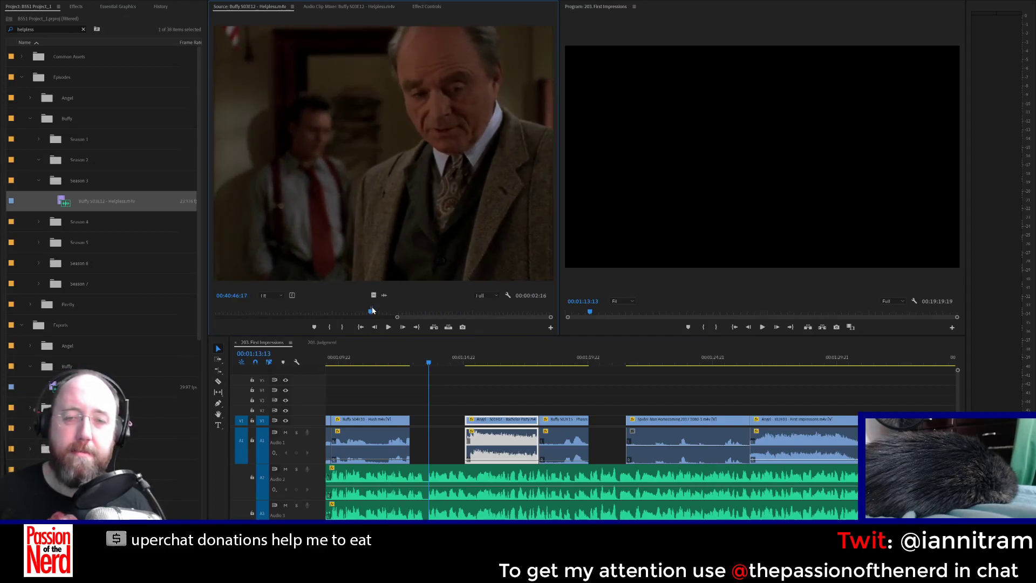
Step: Play the start of the Helpless excerpt and reset its in point to 00:40:47:20
{"action": "left_click_drag", "start_coordinate": [421, 223], "coordinate": [379, 257]}
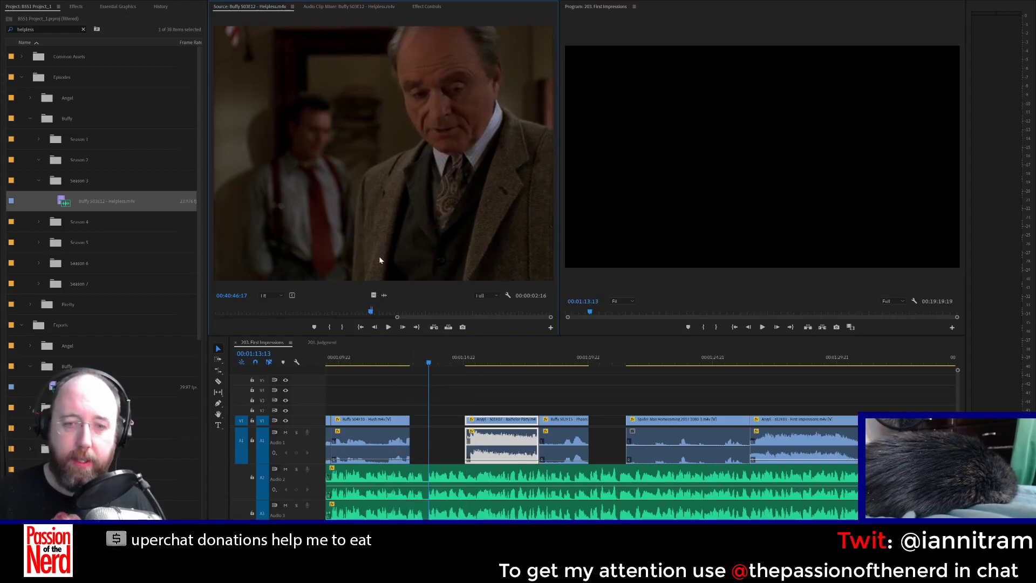
{"action": "key", "text": "Right"}
{"action": "key", "text": "space"}
{"action": "key", "text": "space"}
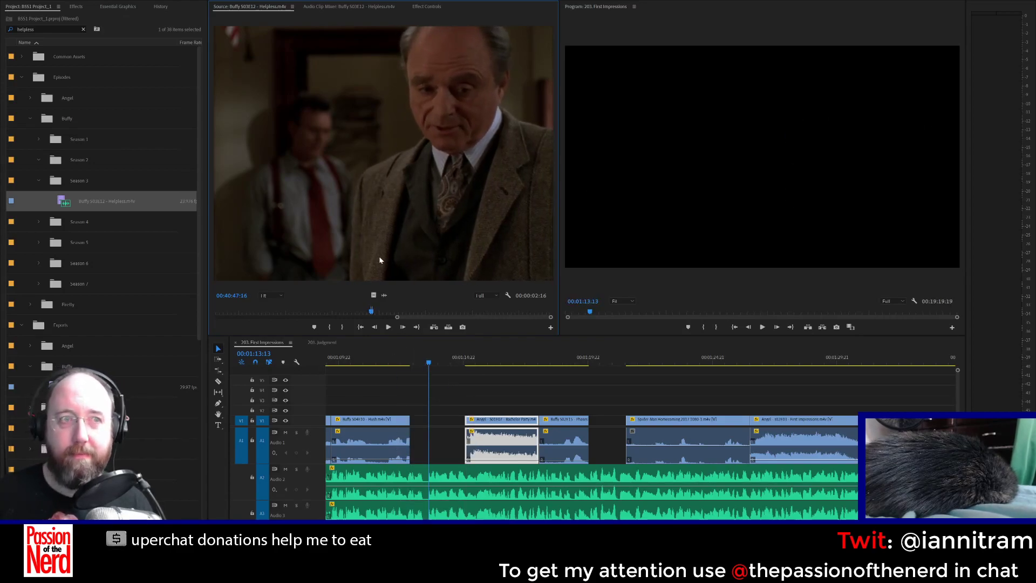
{"action": "key", "text": "i"}
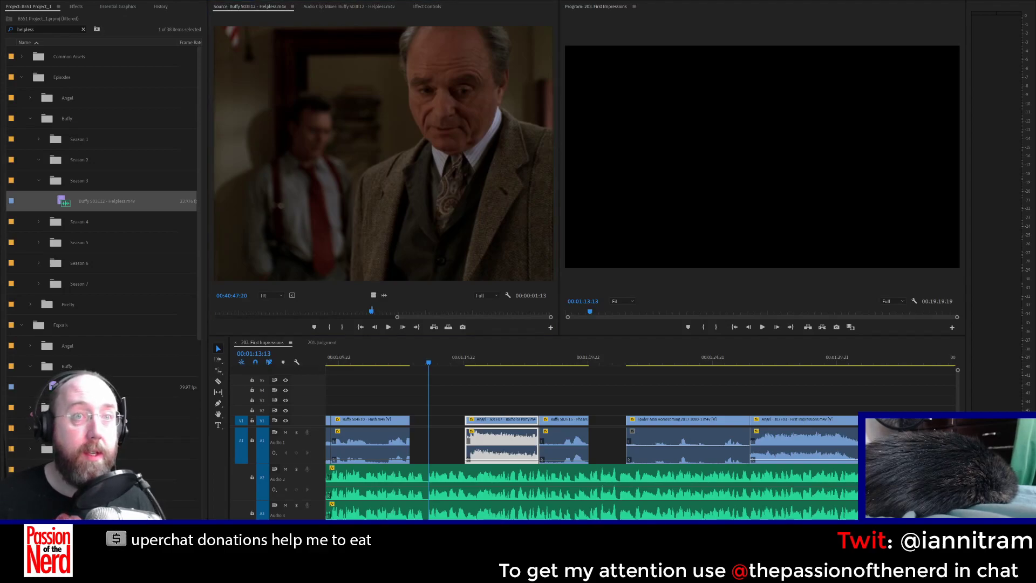
Step: Place the Helpless excerpt directly after the Hush clip on V1 and fill the gap up to the Bachelor Party clip
{"action": "left_click_drag", "start_coordinate": [410, 200], "coordinate": [417, 442]}
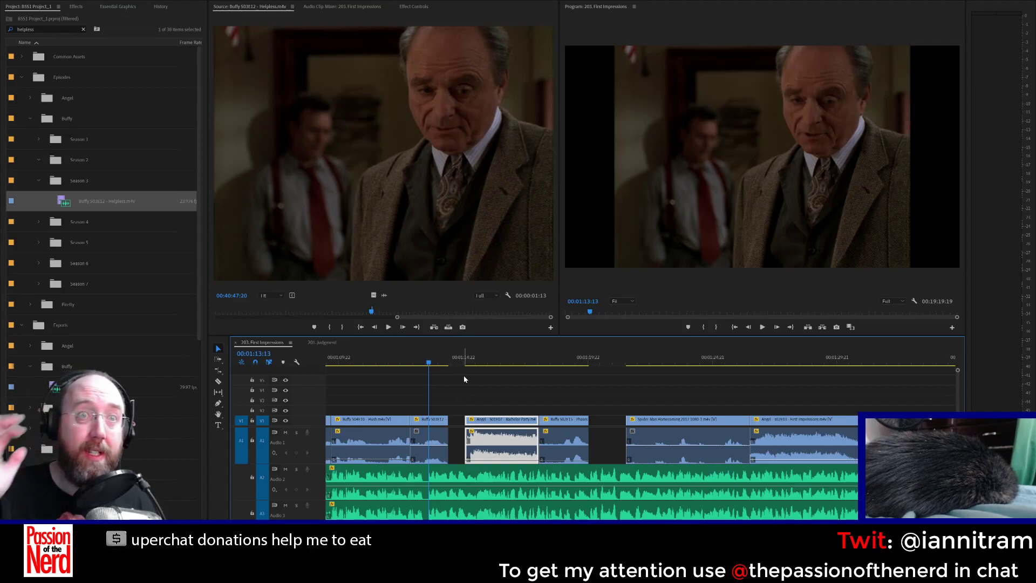
{"action": "left_click_drag", "start_coordinate": [431, 425], "coordinate": [464, 423]}
{"action": "key", "text": "ctrl+z"}
{"action": "left_click_drag", "start_coordinate": [442, 424], "coordinate": [411, 419]}
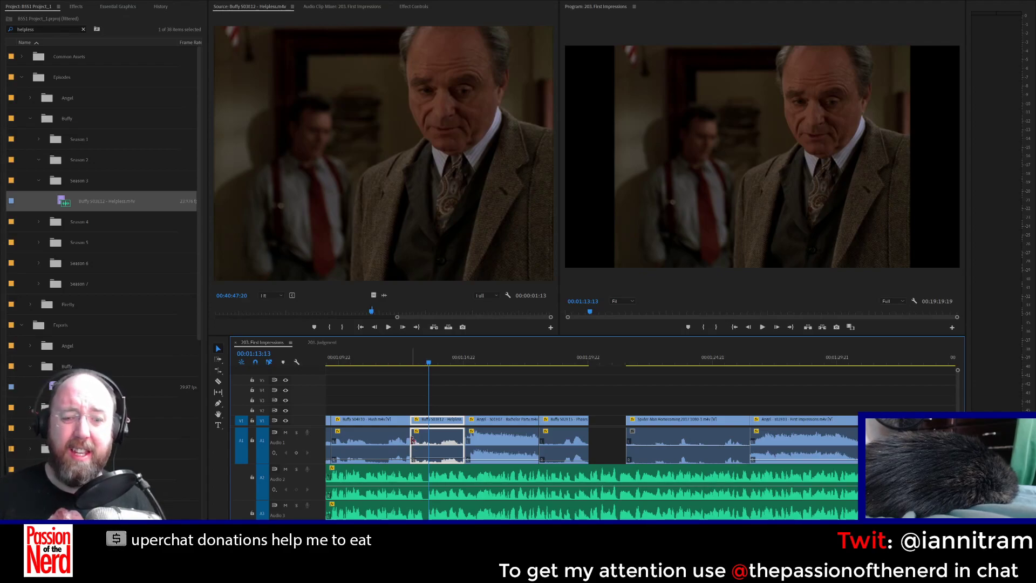
Step: Apply the default video and audio transitions at the cut between the Hush and Helpless clips
{"action": "left_click", "coordinate": [413, 445]}
{"action": "key", "text": "shift+d"}
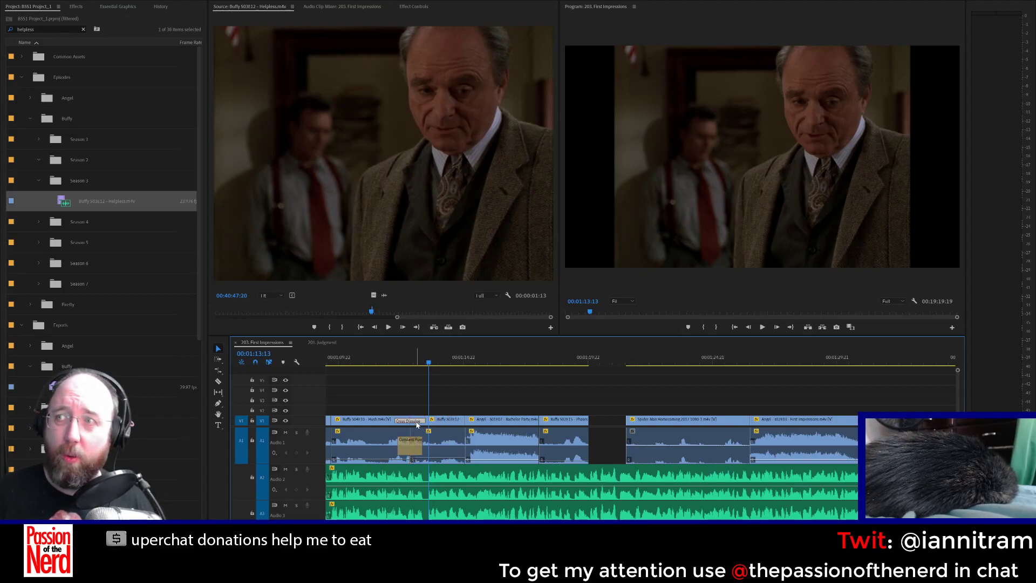
Step: Delete the video dissolve between the Hush and Helpless clips and copy their Constant Power audio crossfade to the other three cuts from Hush through Phases
{"action": "left_click", "coordinate": [417, 425]}
{"action": "key", "text": "Delete"}
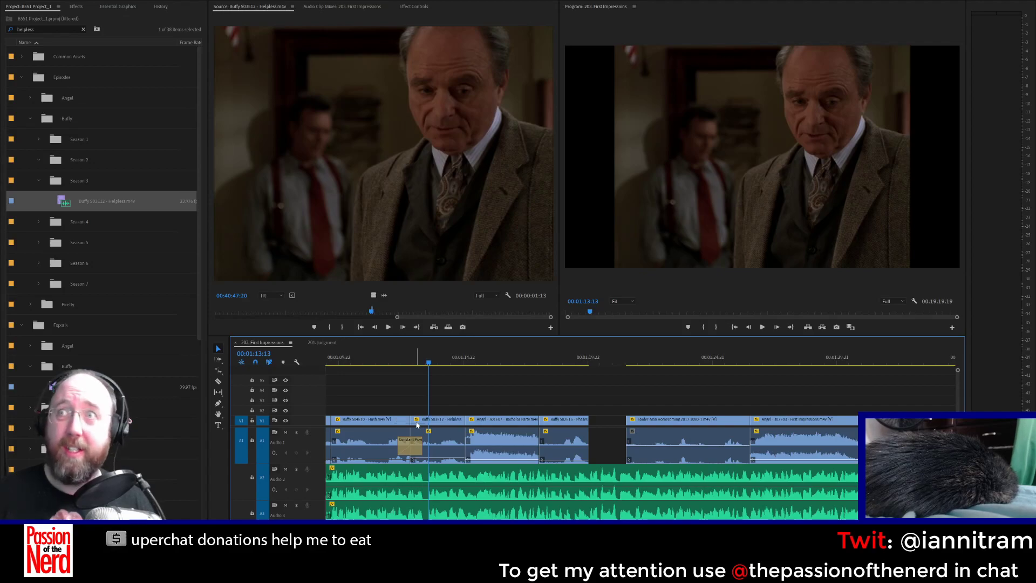
{"action": "left_click", "coordinate": [412, 446]}
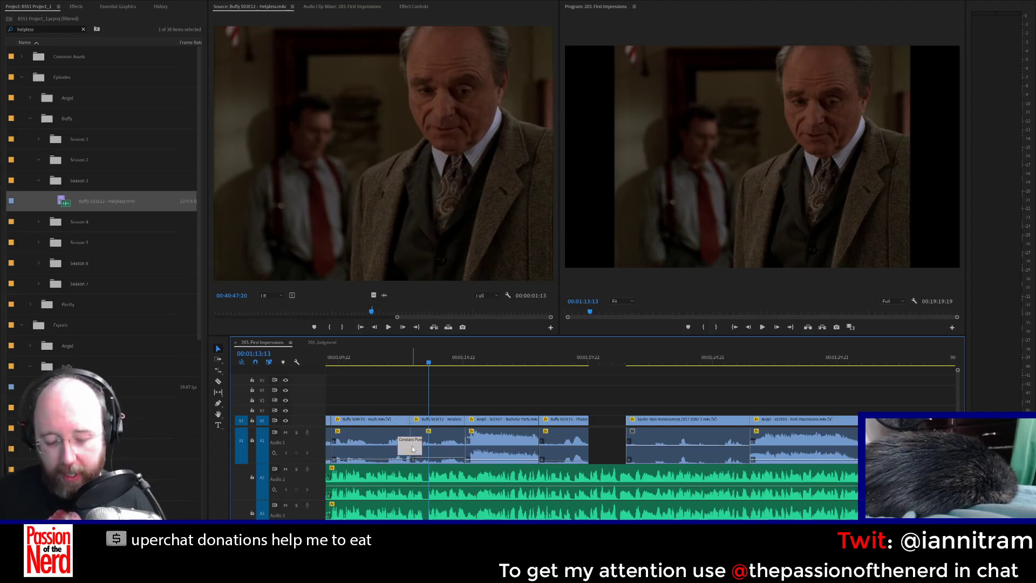
{"action": "left_click", "coordinate": [331, 446]}
{"action": "key", "text": "ctrl+v"}
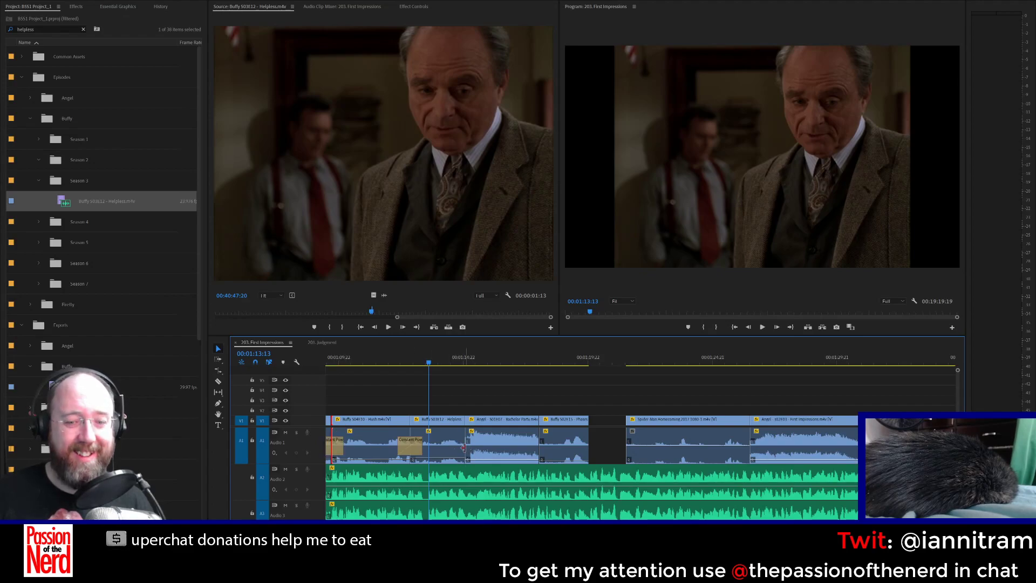
{"action": "left_click", "coordinate": [465, 446]}
{"action": "key", "text": "ctrl+v"}
{"action": "left_click", "coordinate": [542, 443]}
{"action": "key", "text": "ctrl+v"}
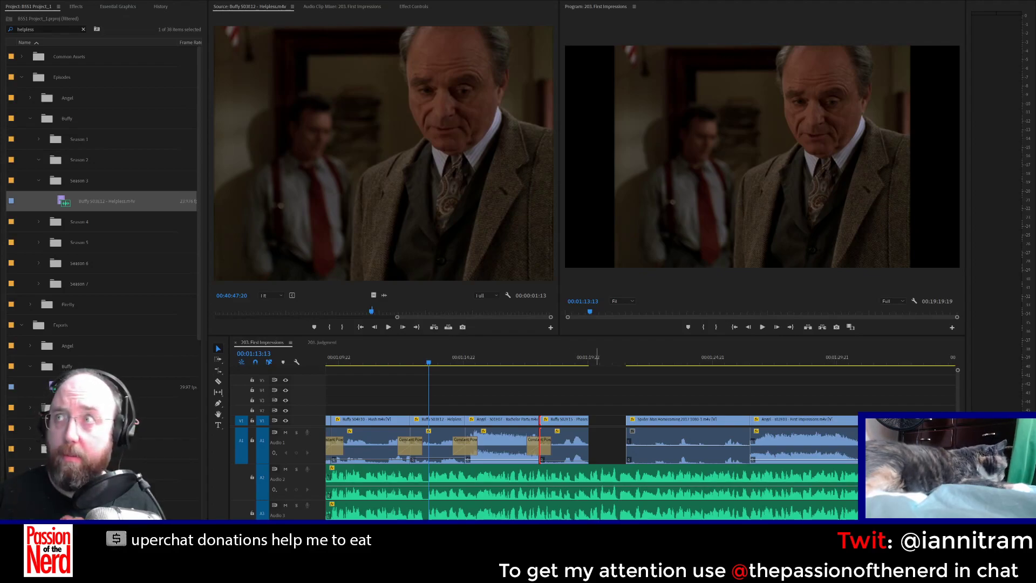
Step: Remove the audio crossfade between the Helpless and Bachelor Party clips and trim the Bachelor Party clip's start to 00:01:15:12
{"action": "left_click", "coordinate": [386, 358]}
{"action": "key", "text": "space"}
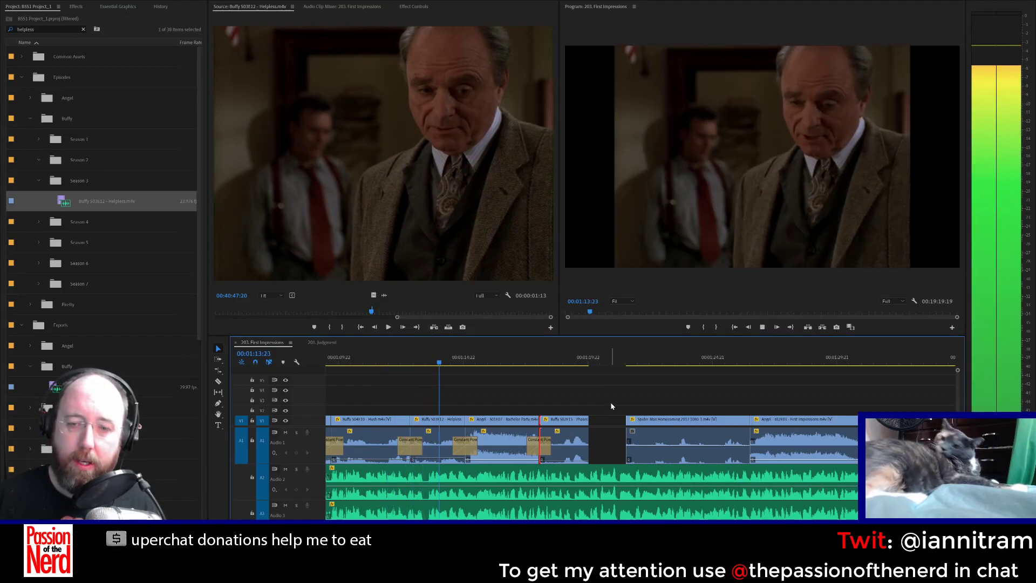
{"action": "key", "text": "space"}
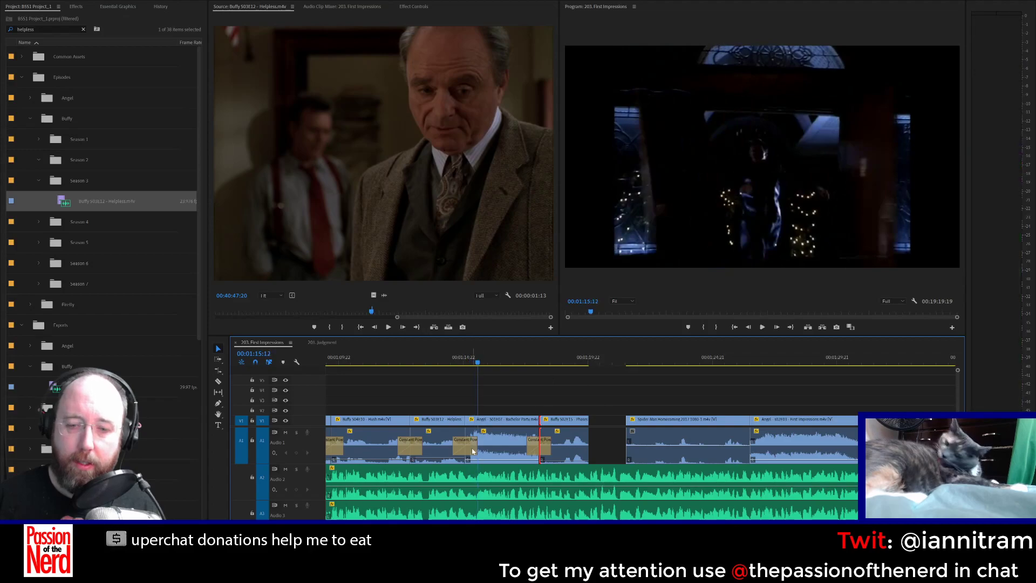
{"action": "left_click", "coordinate": [468, 453]}
{"action": "key", "text": "Delete"}
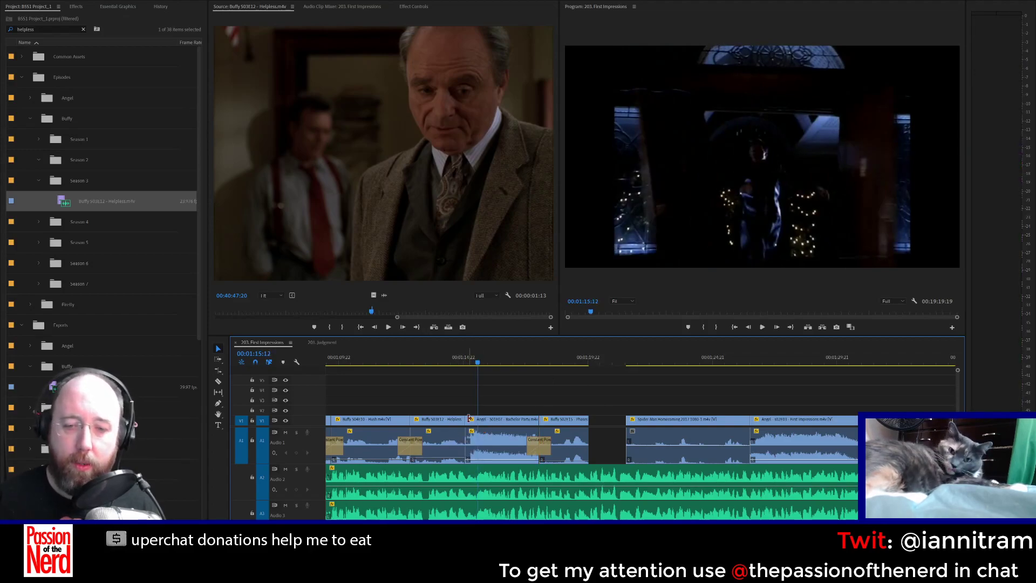
{"action": "left_click_drag", "start_coordinate": [468, 419], "coordinate": [477, 419]}
{"action": "key", "text": "ctrl+z"}
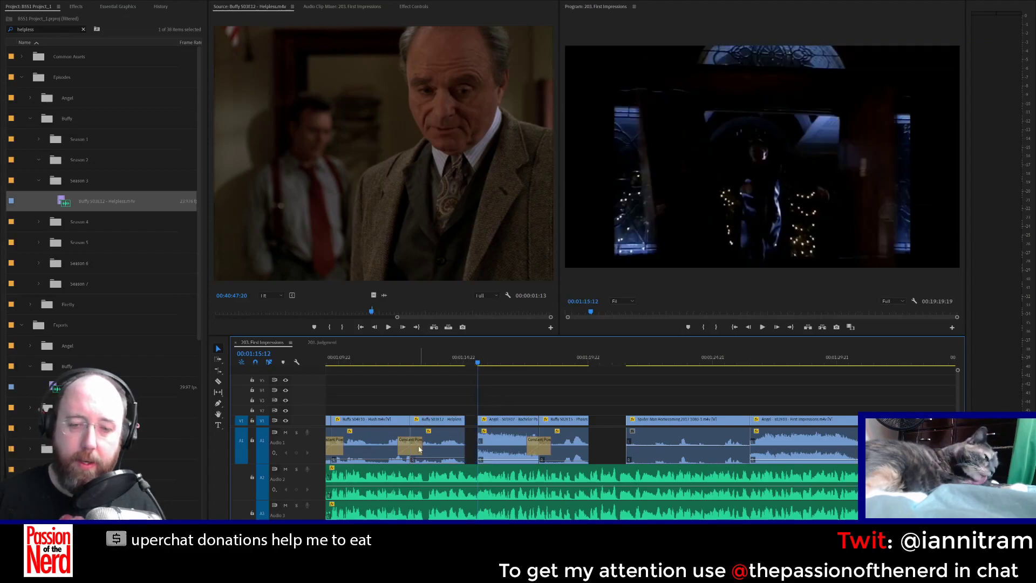
Step: Extend the Helpless clip to meet the Bachelor Party clip and reapply only the audio crossfade at its cut with Hush
{"action": "left_click", "coordinate": [419, 449]}
{"action": "key", "text": "Delete"}
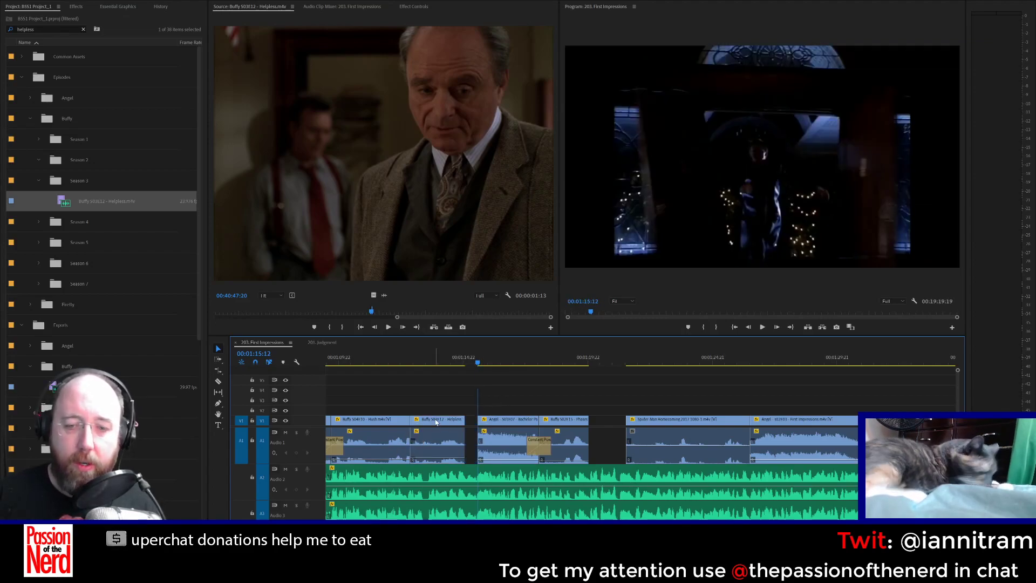
{"action": "left_click_drag", "start_coordinate": [424, 441], "coordinate": [410, 420]}
{"action": "key", "text": "ctrl+shift+d"}
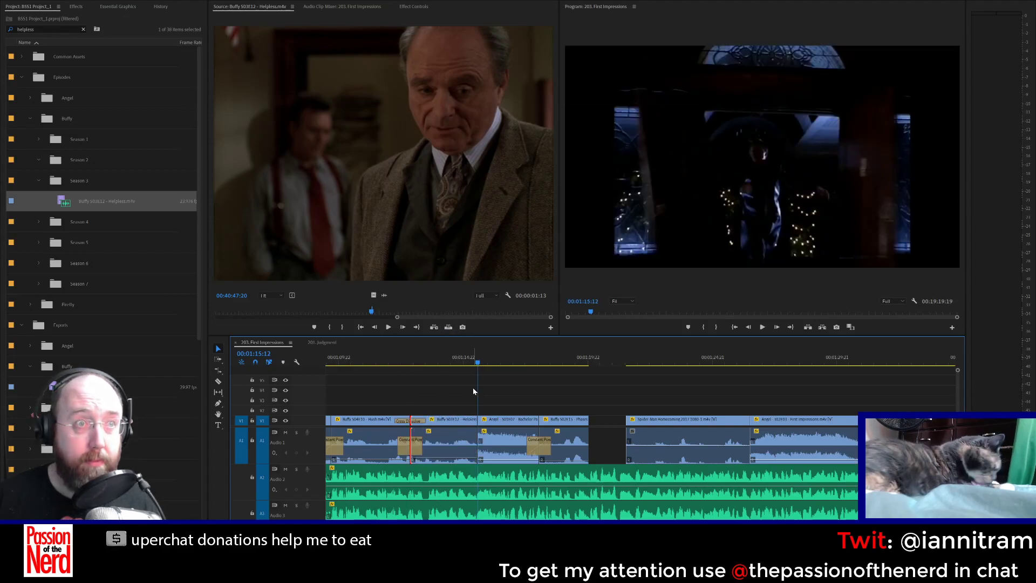
{"action": "left_click", "coordinate": [420, 422]}
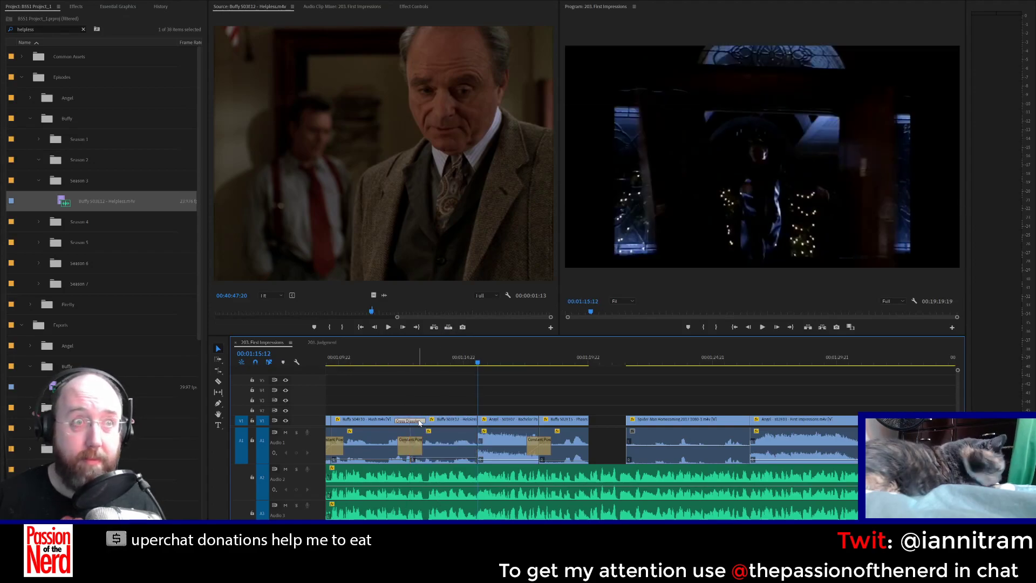
{"action": "key", "text": "Delete"}
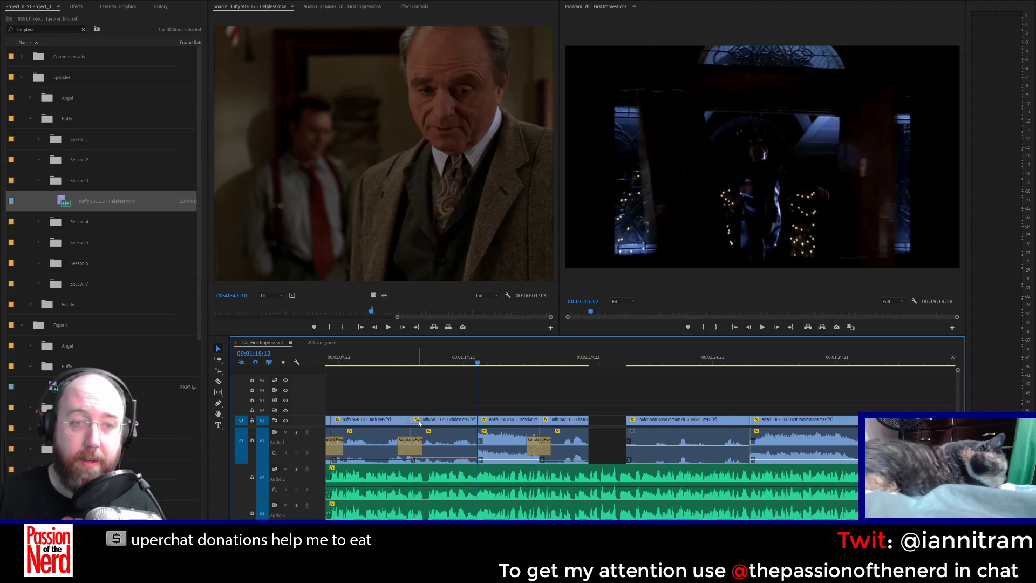
Step: Copy the Constant Power crossfade onto the cut between the Helpless and Bachelor Party clips and play back the section
{"action": "left_click", "coordinate": [415, 445]}
{"action": "key", "text": "ctrl+c"}
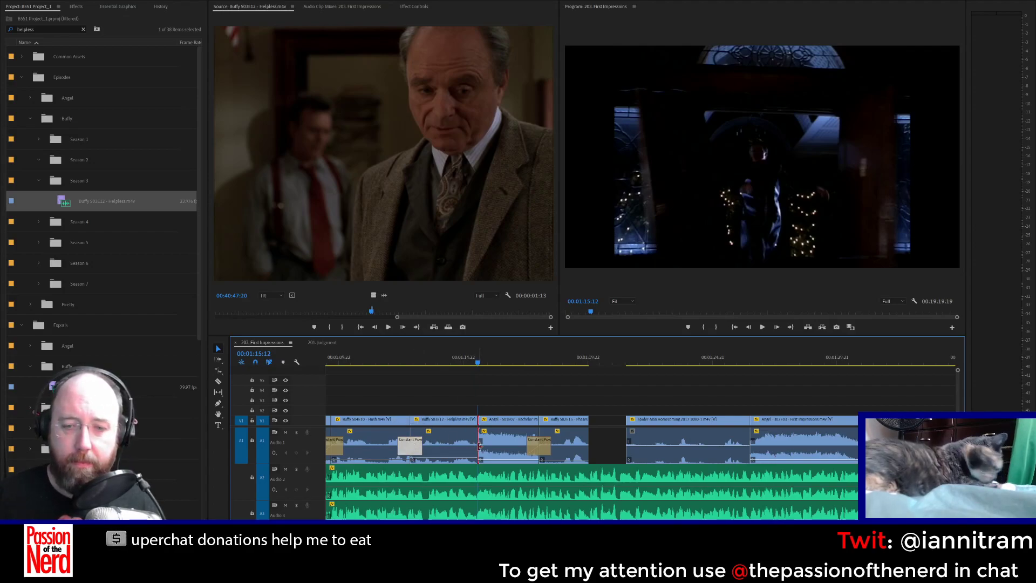
{"action": "left_click", "coordinate": [476, 447]}
{"action": "key", "text": "ctrl+v"}
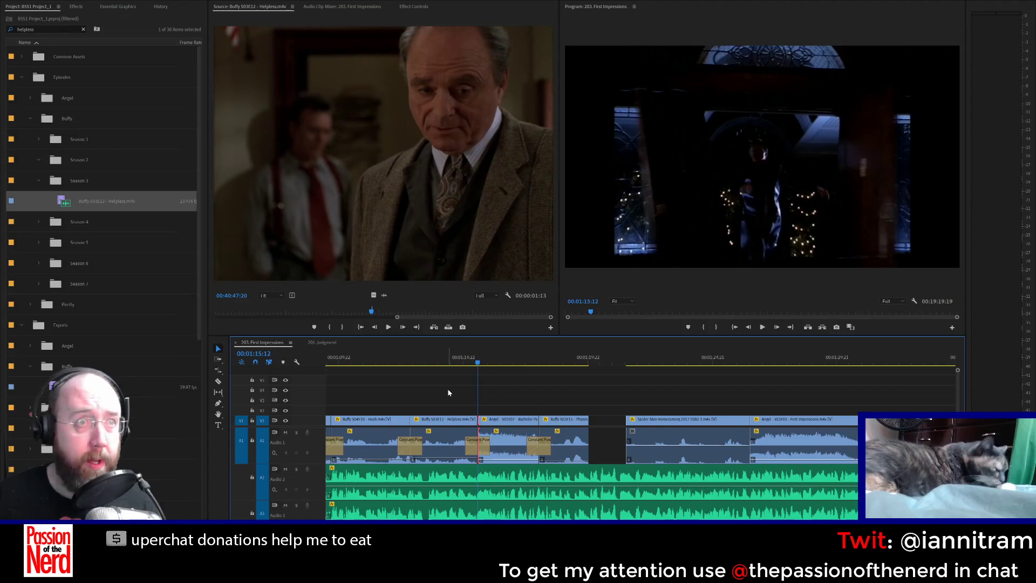
{"action": "left_click", "coordinate": [381, 364]}
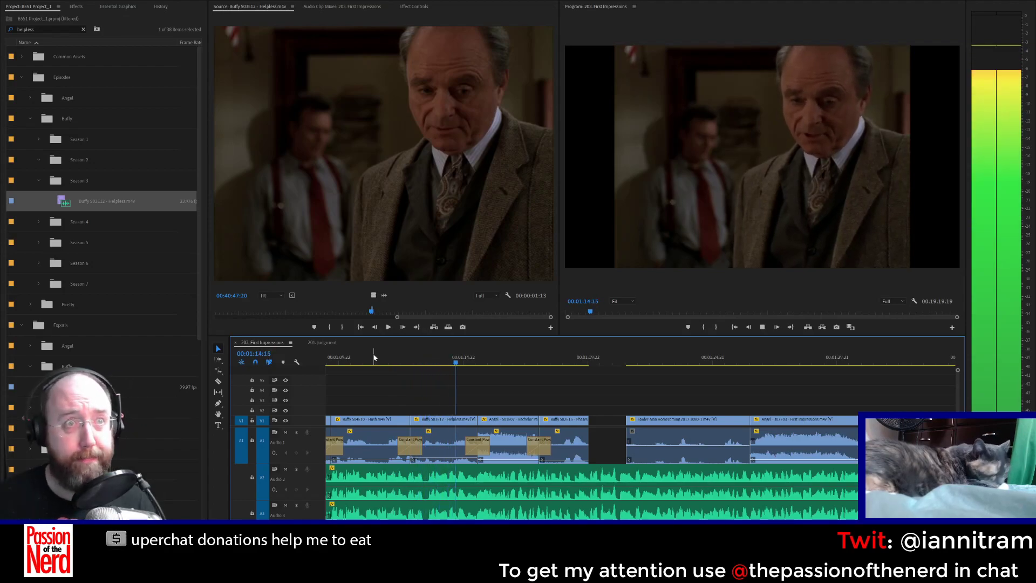
{"action": "key", "text": "space"}
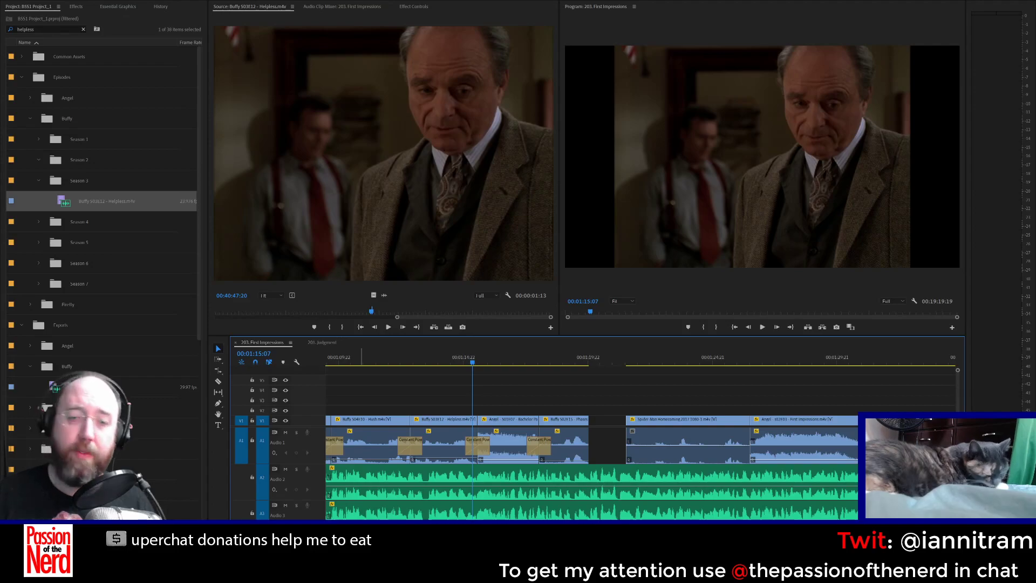
{"action": "left_click", "coordinate": [410, 359]}
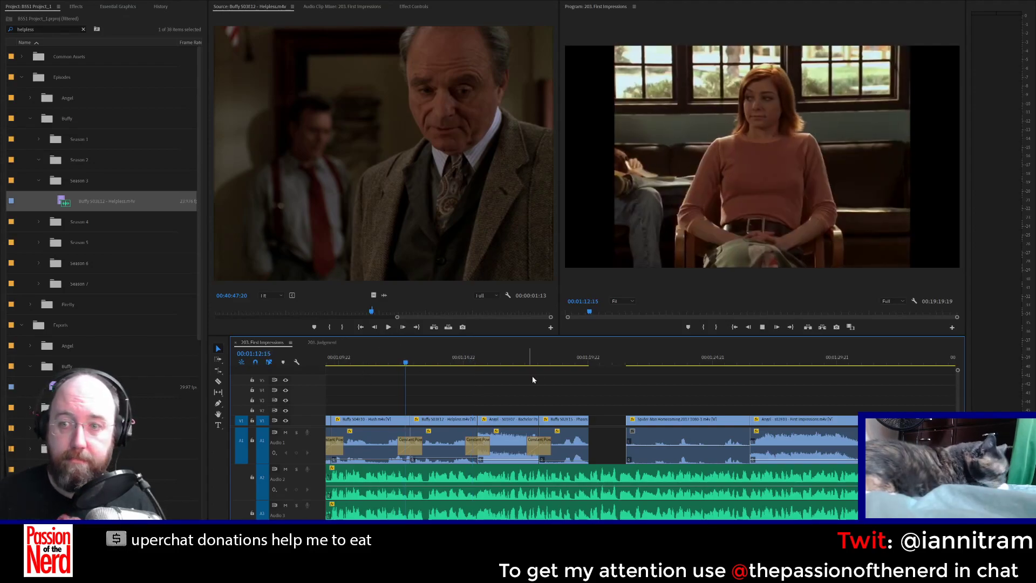
{"action": "key", "text": "space"}
{"action": "key", "text": "space"}
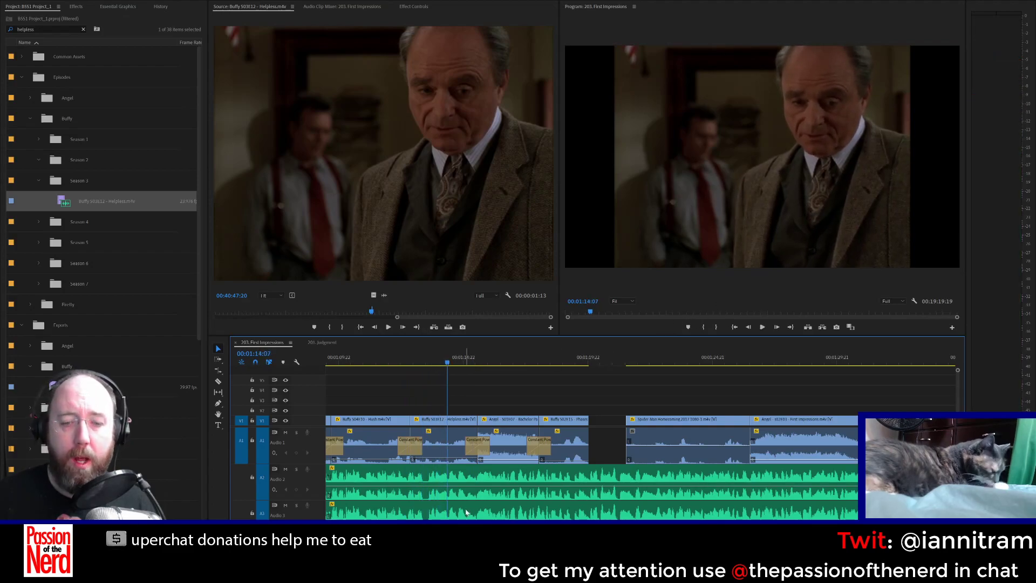
Step: Delete the Hush clip at 00:01:11:10 from the timeline, leaving a gap before the Helpless clip
{"action": "scroll", "coordinate": [550, 410], "scroll_direction": "up", "scroll_amount": 5}
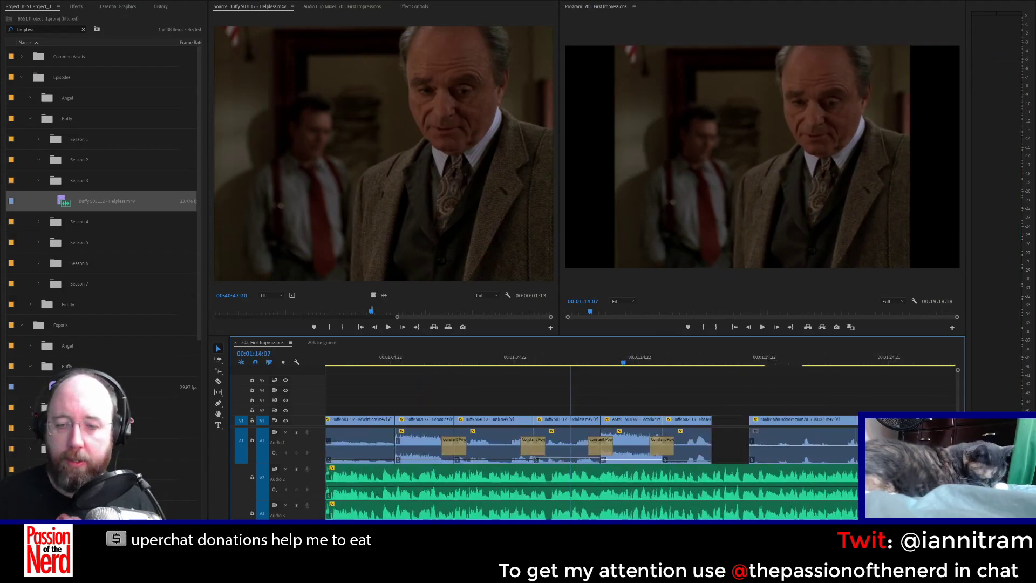
{"action": "left_click", "coordinate": [550, 362]}
{"action": "mouse_move", "coordinate": [549, 363]}
{"action": "left_mouse_down"}
{"action": "mouse_move", "coordinate": [530, 362]}
{"action": "mouse_move", "coordinate": [551, 363]}
{"action": "left_mouse_up"}
{"action": "left_click", "coordinate": [544, 424]}
{"action": "key", "text": "Delete"}
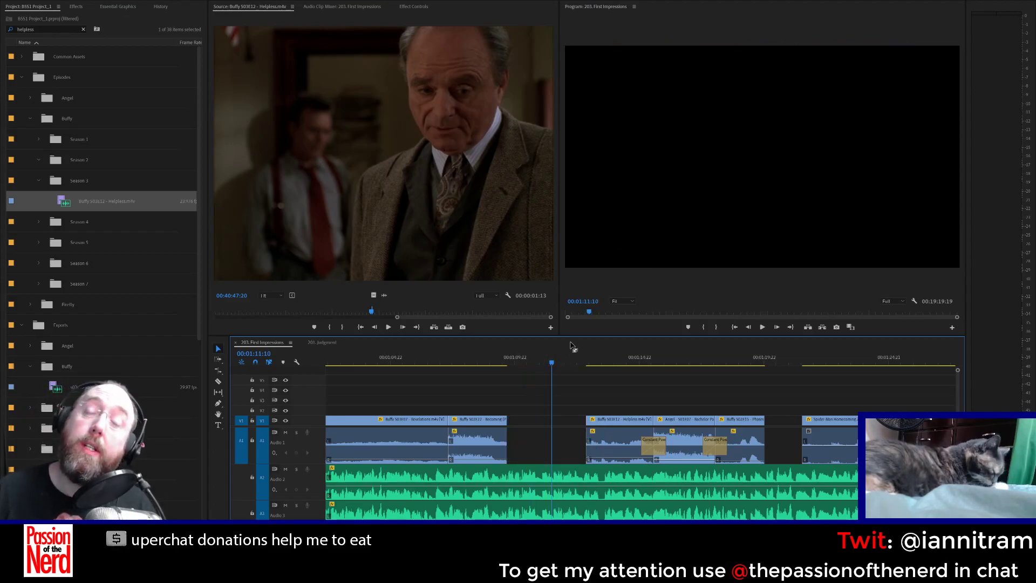
Step: Clear the project search, show Buffy's Season 3 episodes and open Anne as the source clip
{"action": "left_click", "coordinate": [83, 30]}
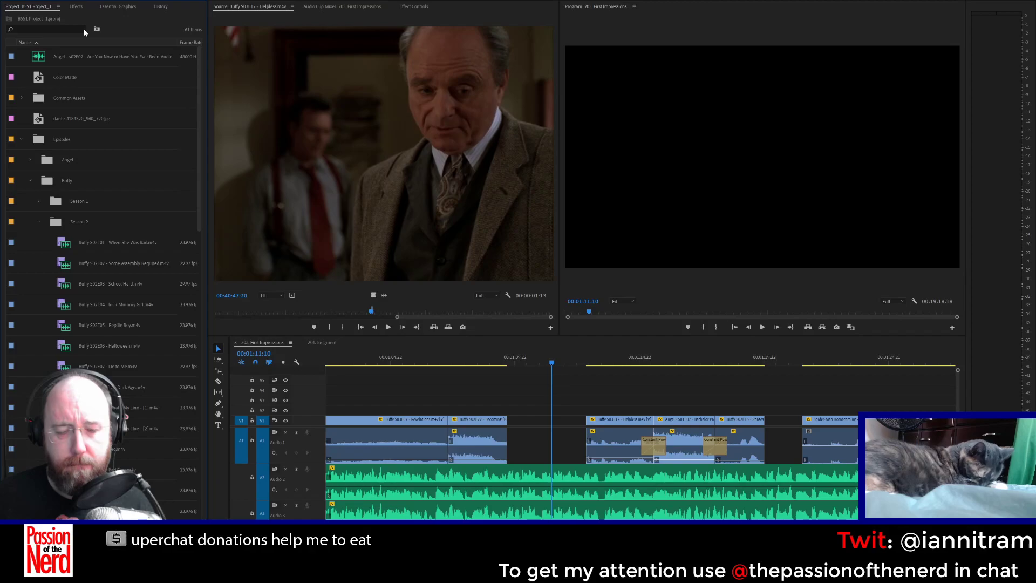
{"action": "left_click", "coordinate": [39, 221]}
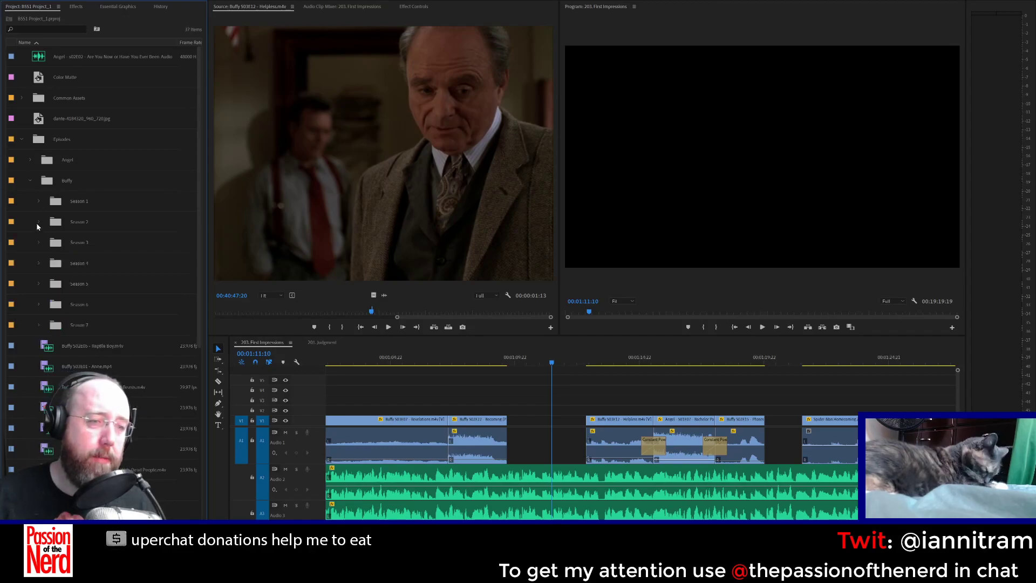
{"action": "left_click", "coordinate": [38, 242]}
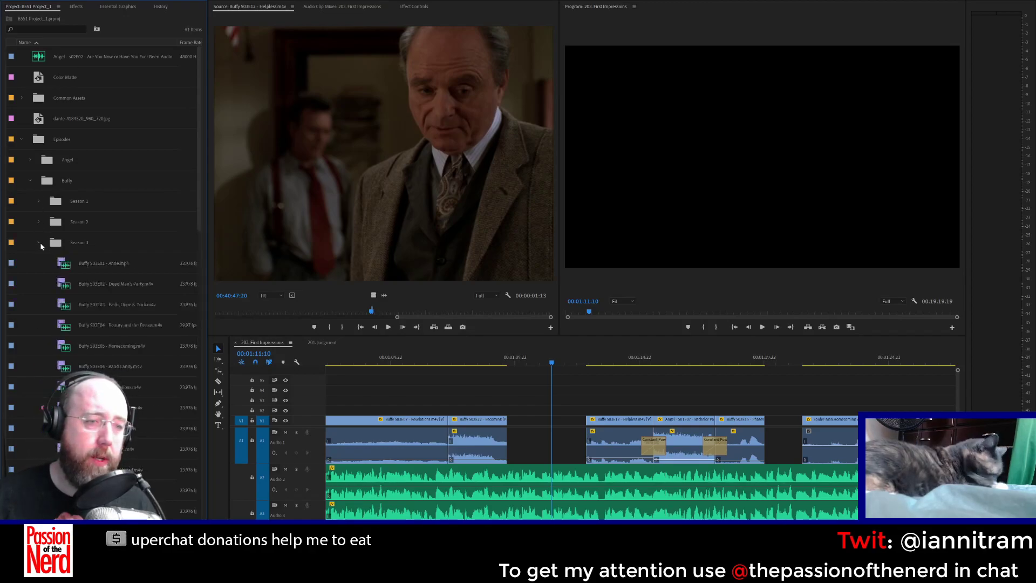
{"action": "double_click", "coordinate": [62, 265]}
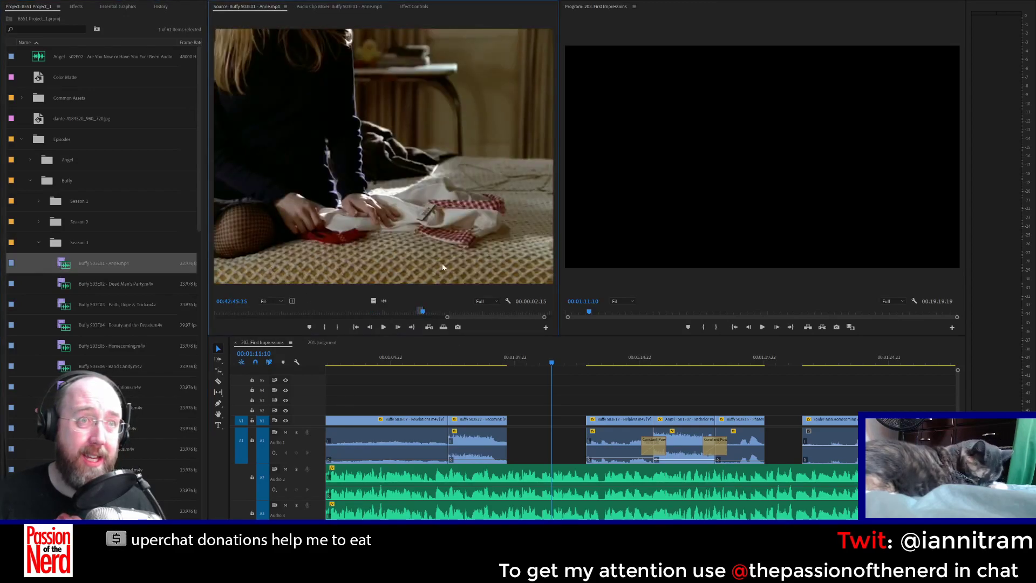
Step: Search the project for "ginger" and open the Season 3 Gingerbread episode as the source clip
{"action": "left_click", "coordinate": [68, 28]}
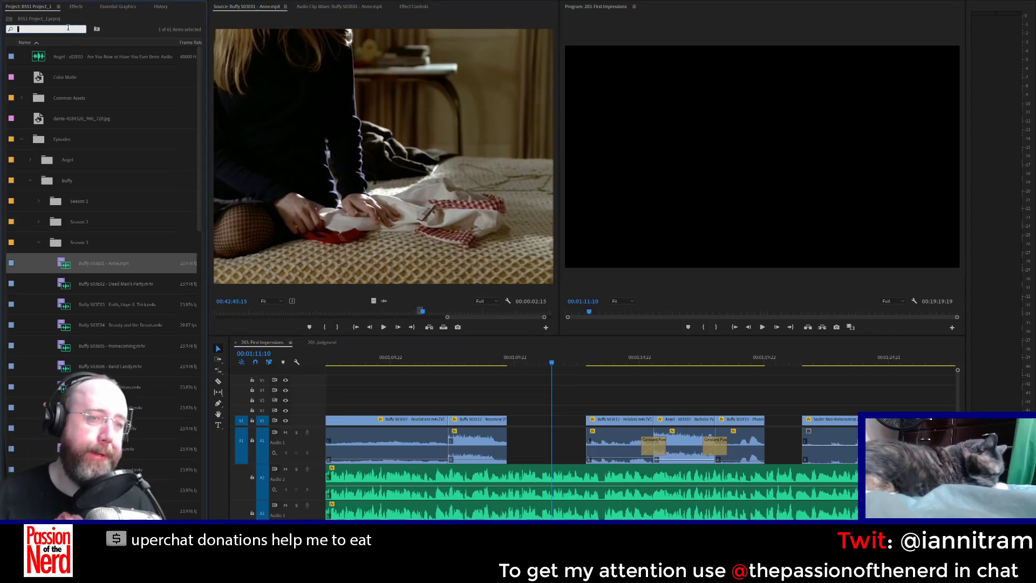
{"action": "type", "text": "ginger"}
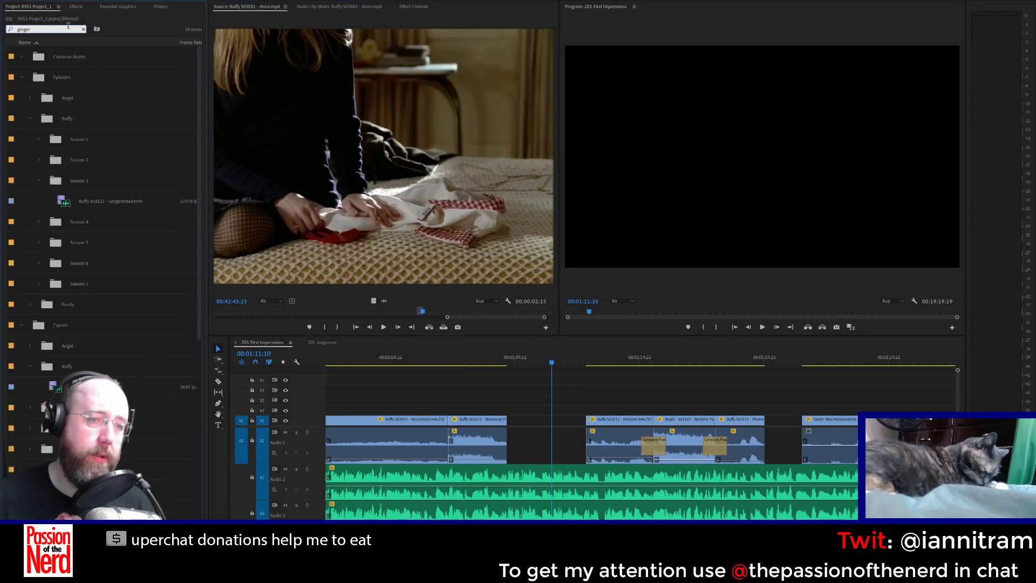
{"action": "double_click", "coordinate": [66, 202]}
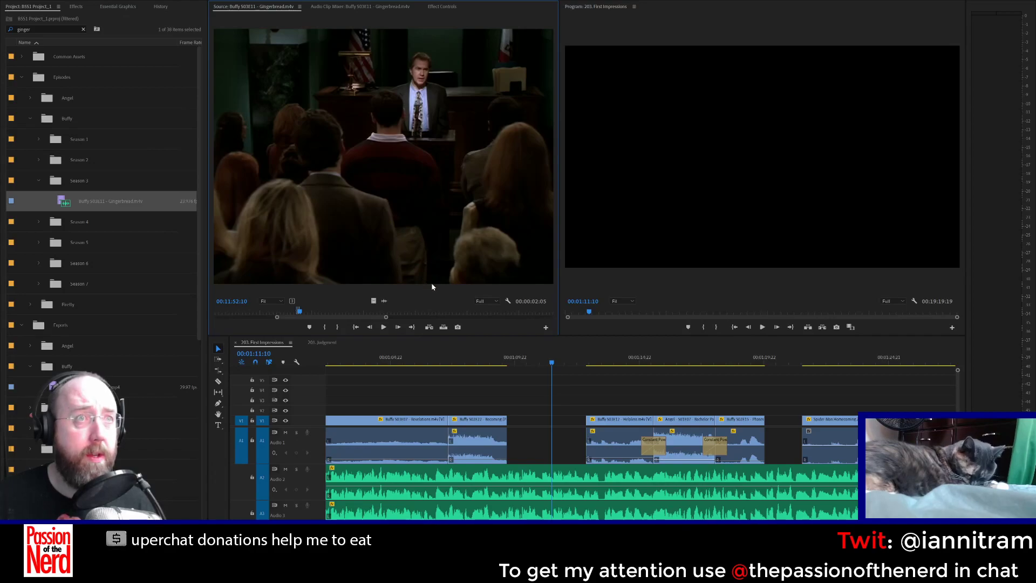
Step: Mark the town meeting speech in Gingerbread ending at 00:12:49:17 and place it in the gap before the Helpless clip
{"action": "left_click", "coordinate": [311, 312]}
{"action": "left_click_drag", "start_coordinate": [312, 313], "coordinate": [396, 321]}
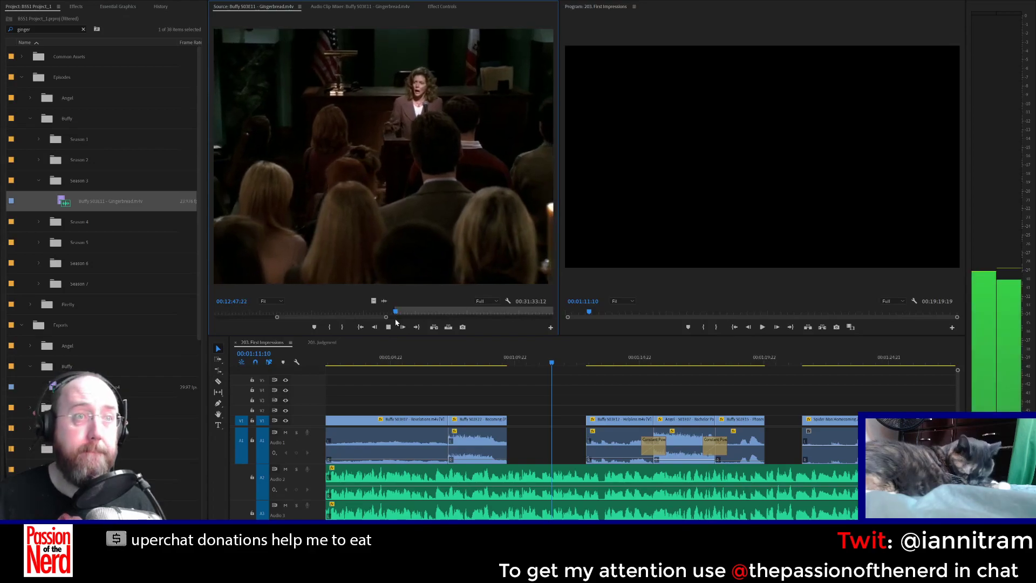
{"action": "key", "text": "o"}
{"action": "key", "text": "space"}
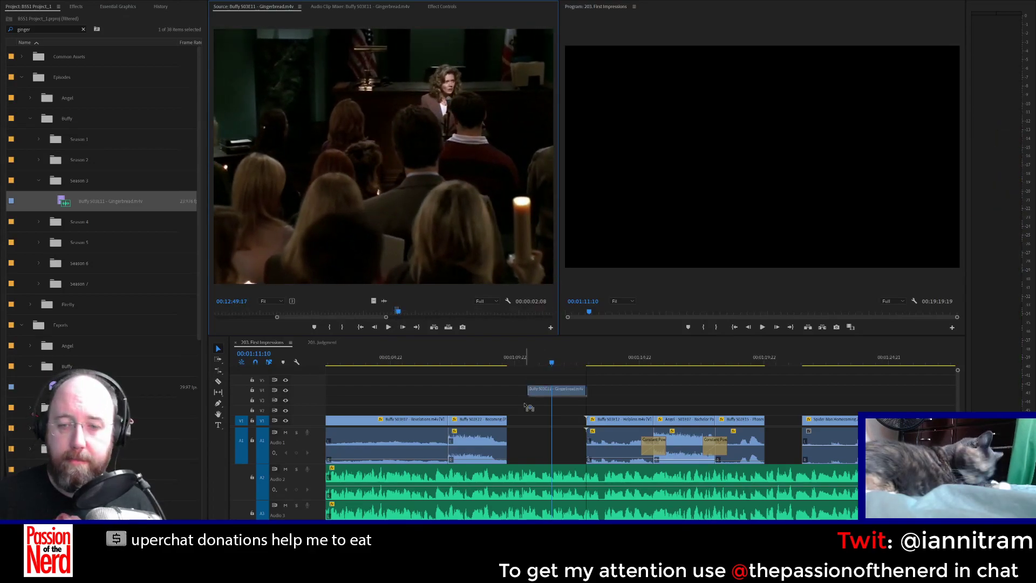
{"action": "left_click_drag", "start_coordinate": [524, 404], "coordinate": [588, 423]}
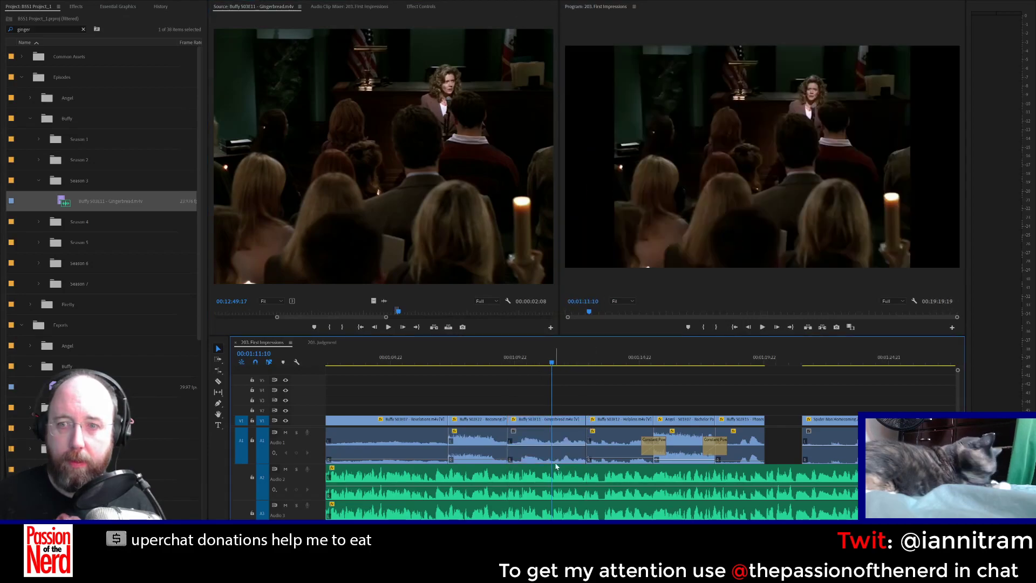
Step: Add a Constant Power crossfade between the Gingerbread and Helpless clips and play the sequence back into the Spider-Man Homecoming clip
{"action": "left_click", "coordinate": [539, 449]}
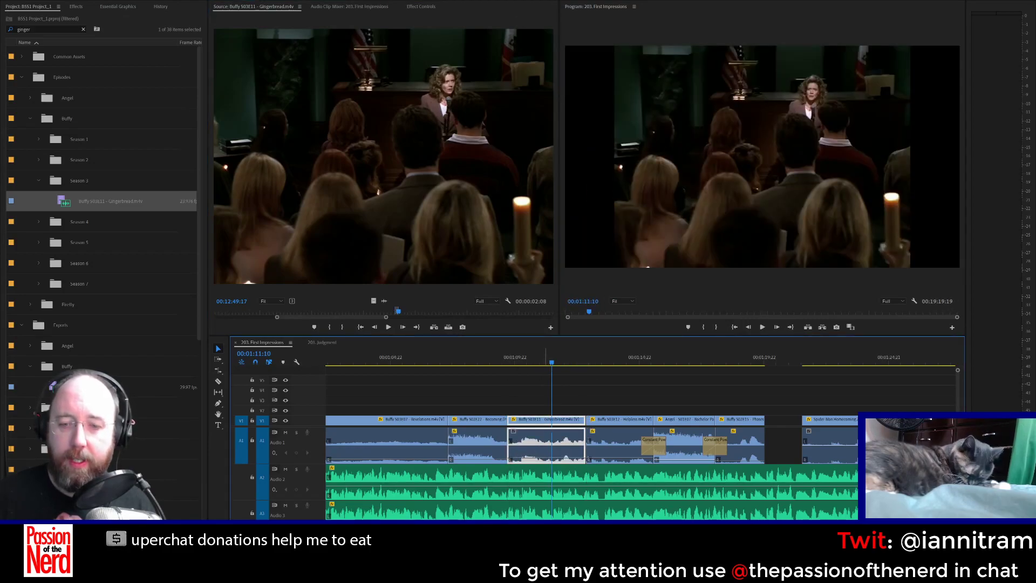
{"action": "left_click", "coordinate": [648, 449]}
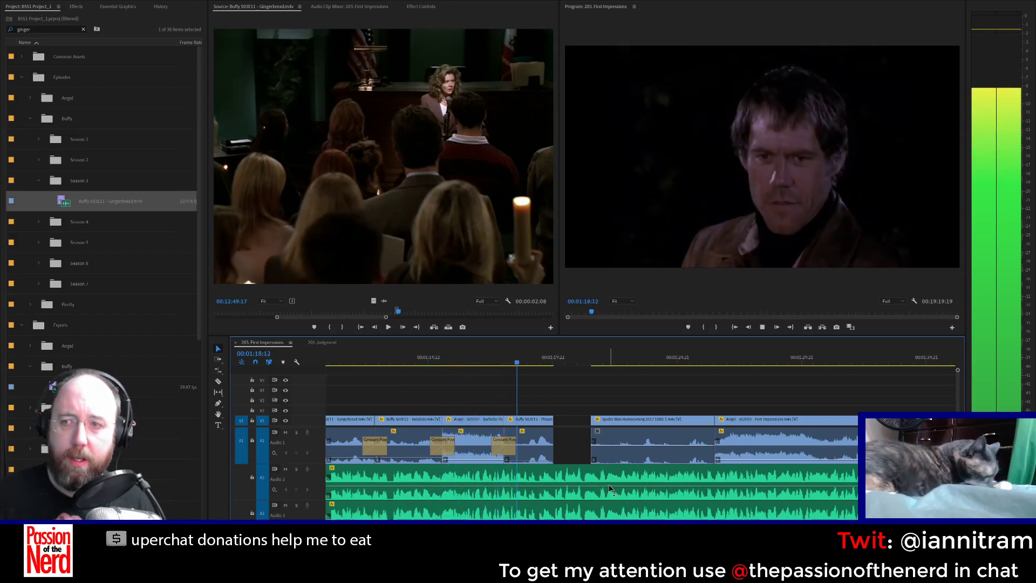
{"action": "key", "text": "space"}
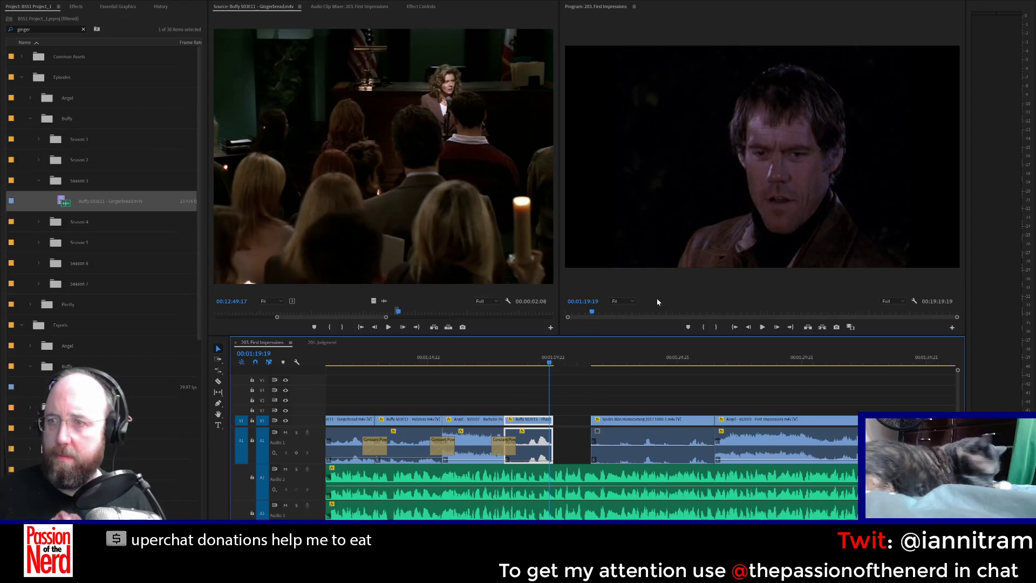
{"action": "left_click", "coordinate": [525, 383]}
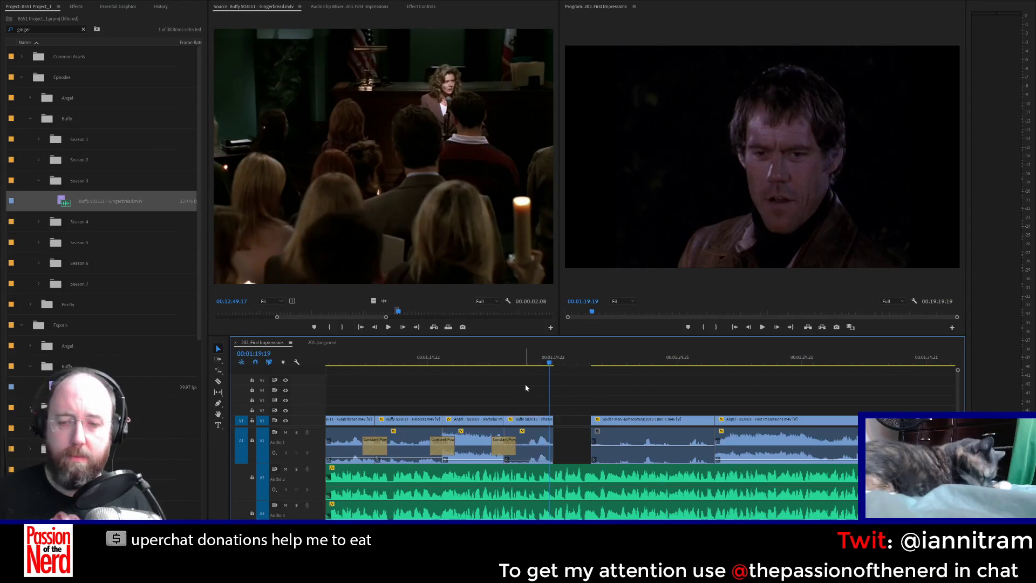
{"action": "left_click", "coordinate": [480, 362]}
{"action": "key", "text": "space"}
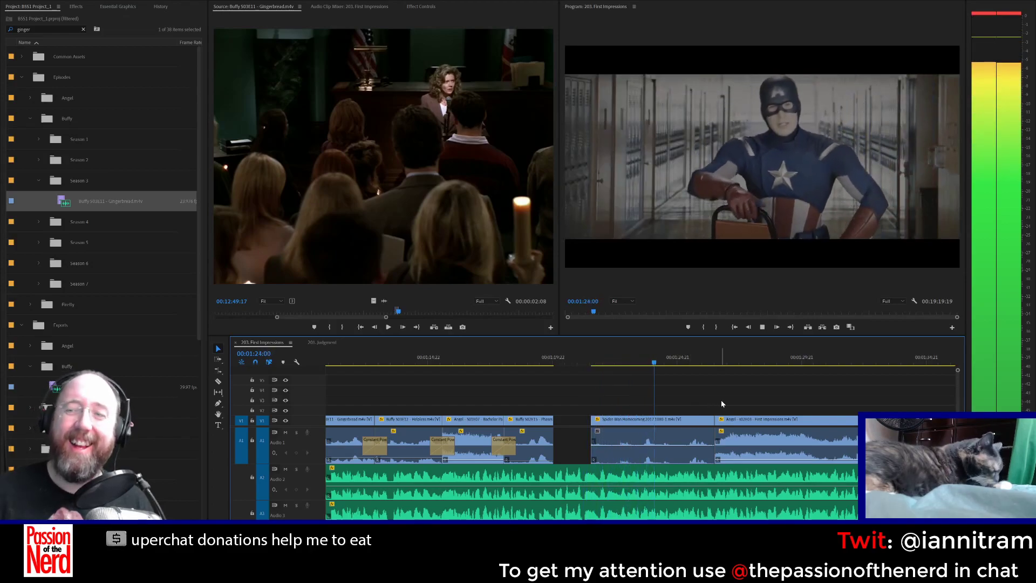
Step: Move the Spider-Man Homecoming clip against the end of the Buffy Passion clip and add a Constant Power crossfade between them
{"action": "key", "text": "space"}
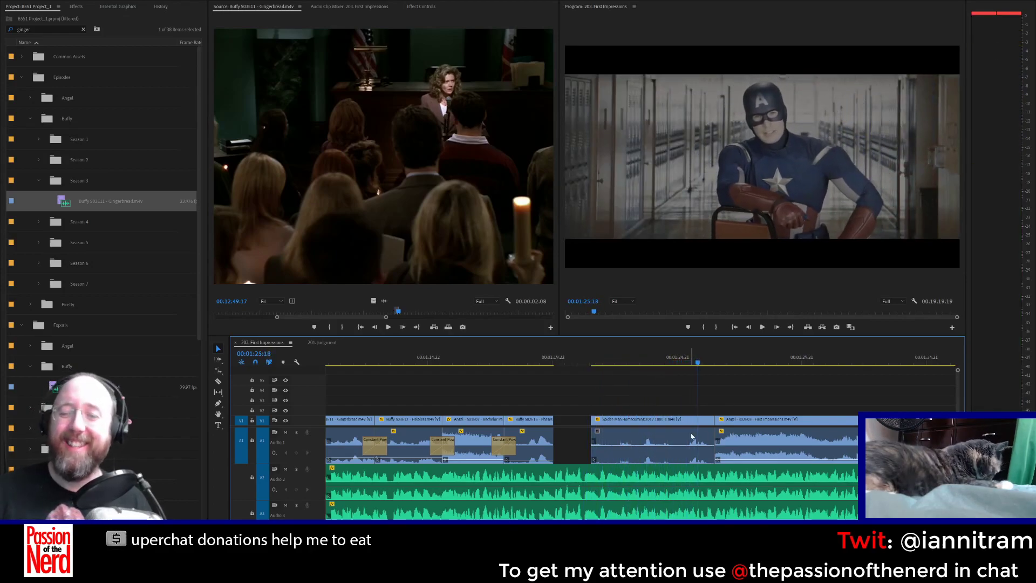
{"action": "left_click", "coordinate": [657, 422]}
{"action": "left_click_drag", "start_coordinate": [656, 421], "coordinate": [619, 422]}
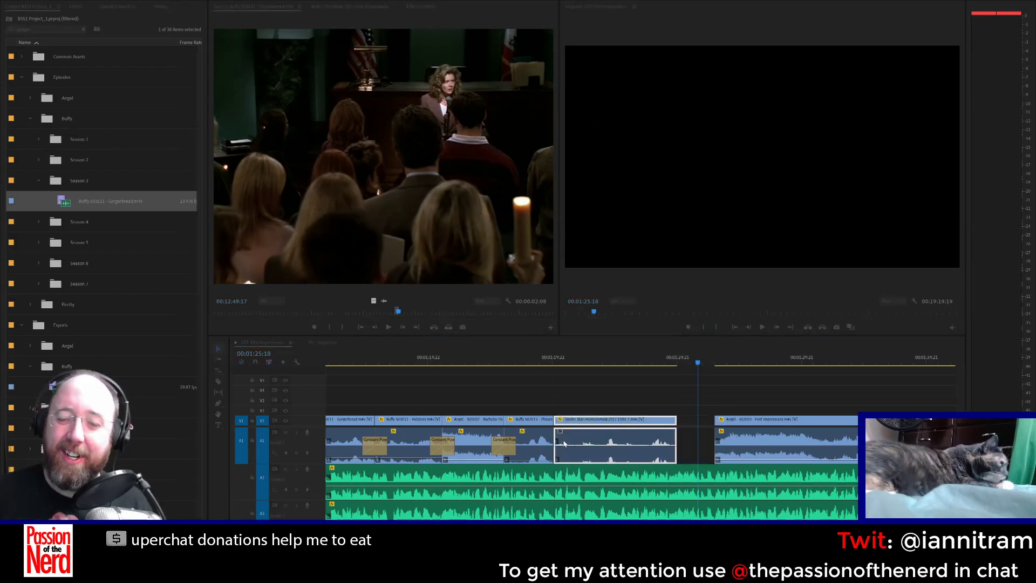
{"action": "left_click", "coordinate": [536, 460]}
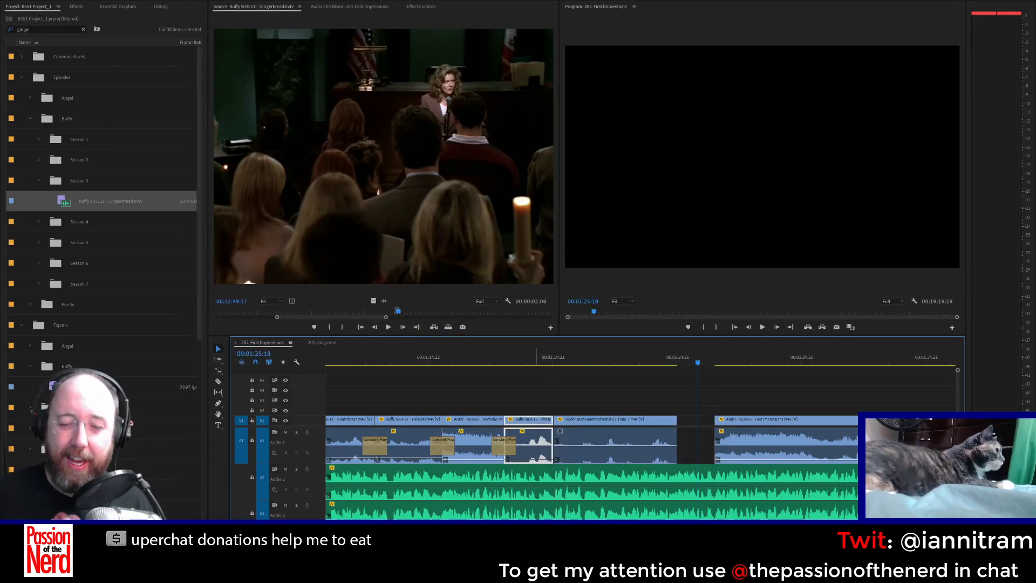
{"action": "left_click", "coordinate": [563, 452]}
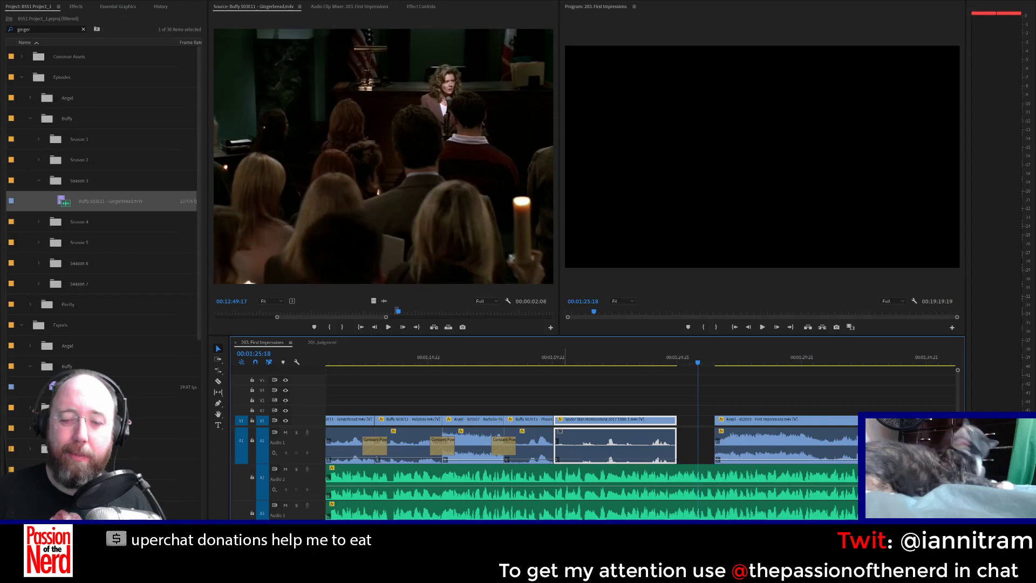
{"action": "left_click", "coordinate": [554, 456]}
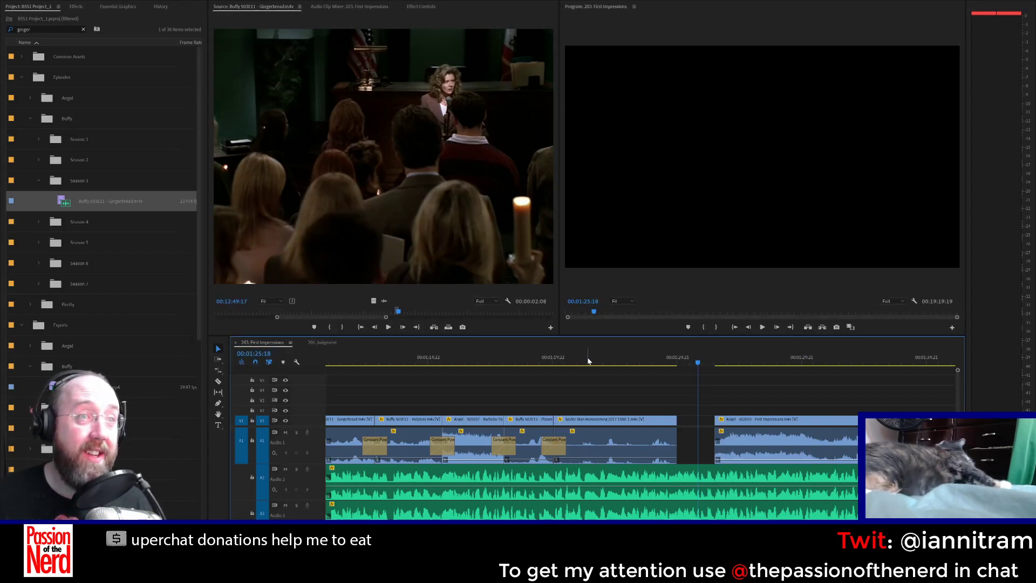
Step: Play back the sequence through the new crossfade, the gap after the Spider-Man clip and the First Impressions motorcycle footage
{"action": "left_click", "coordinate": [534, 361]}
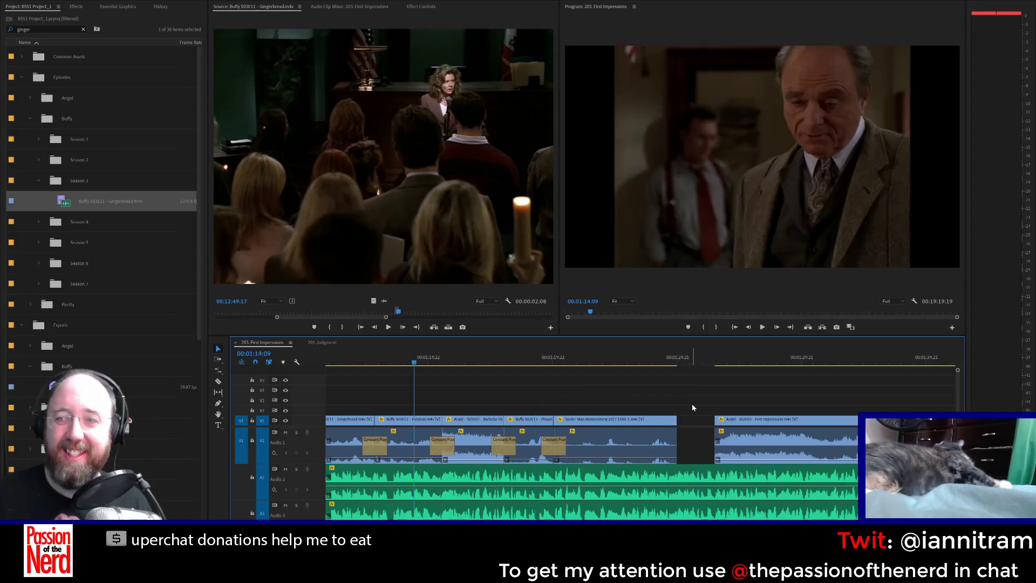
{"action": "key", "text": "space"}
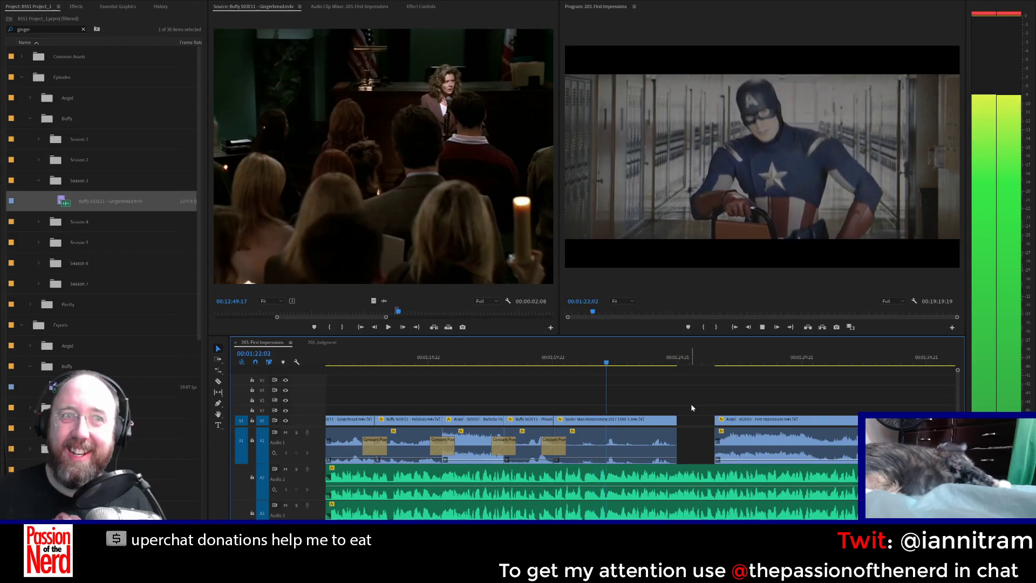
{"action": "key", "text": "space"}
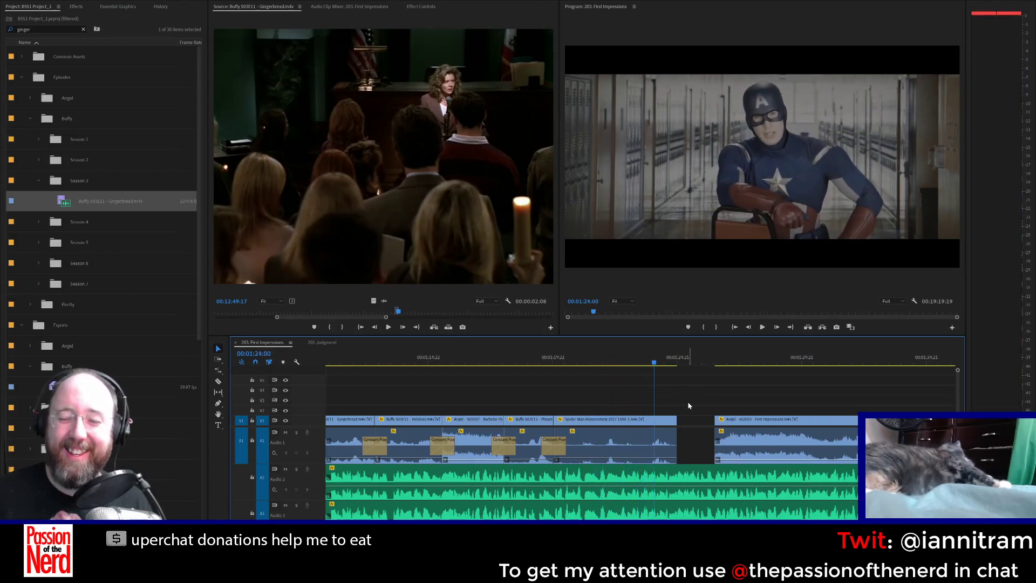
{"action": "key", "text": "space"}
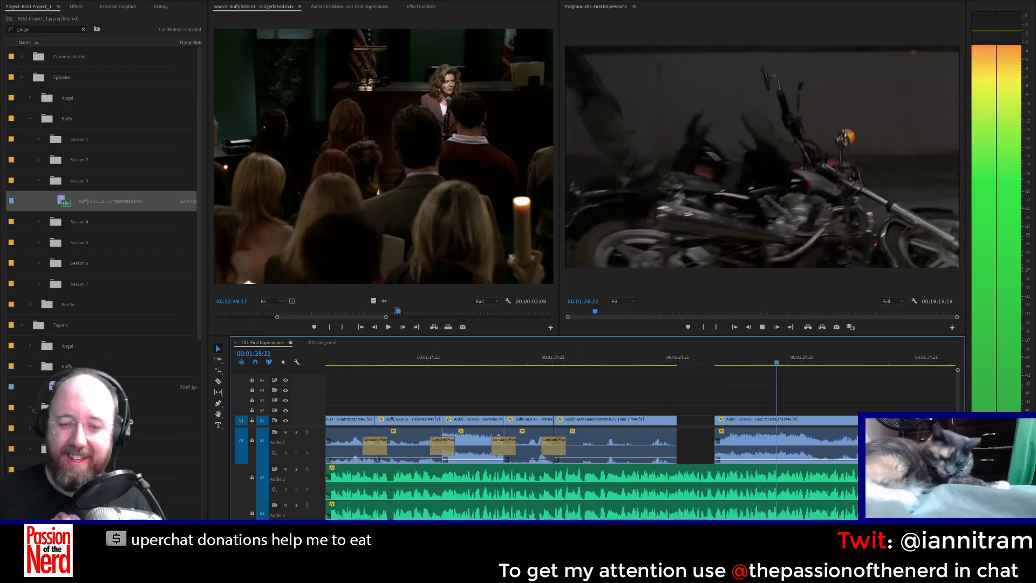
{"action": "key", "text": "minus"}
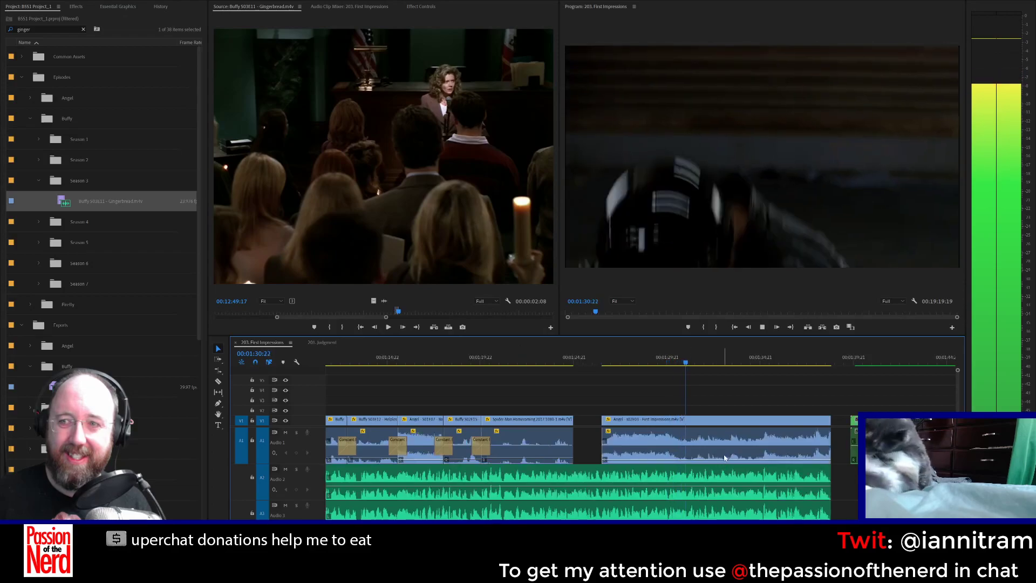
{"action": "key", "text": "space"}
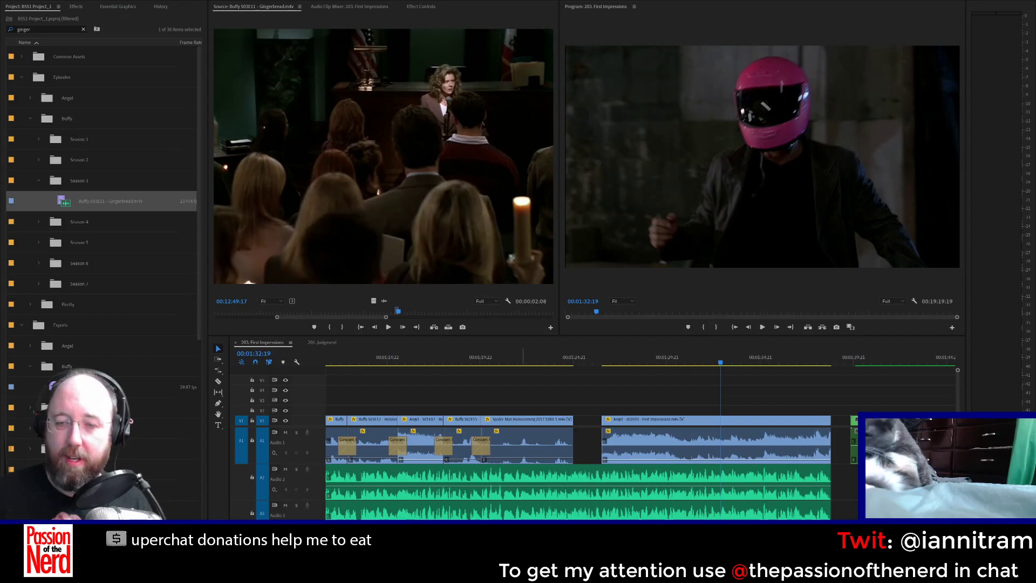
{"action": "left_click", "coordinate": [507, 357]}
{"action": "key", "text": "space"}
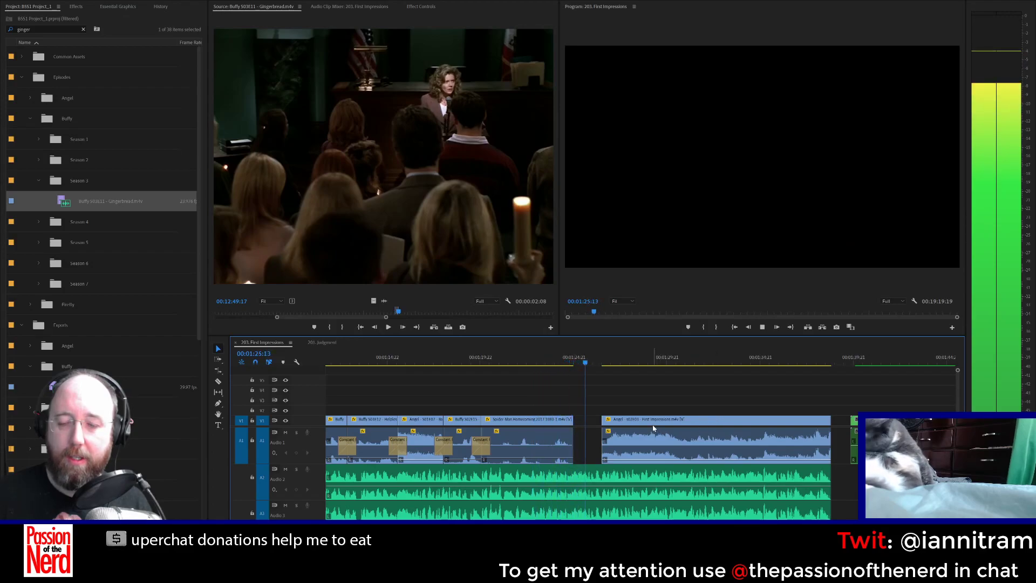
{"action": "key", "text": "space"}
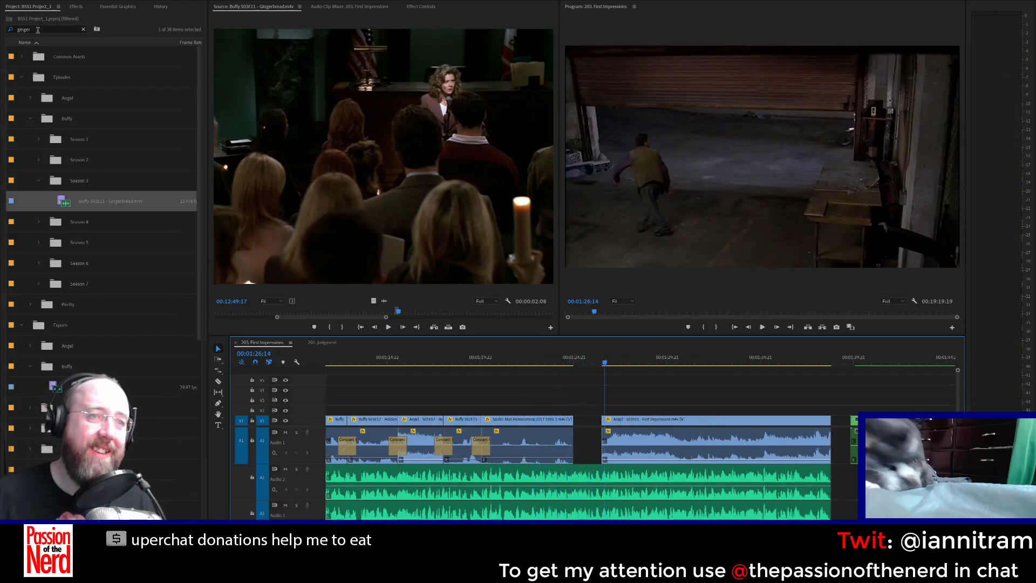
Step: Search the project for "star trek" and open the Next Generation Chain of Command Part 2 episode as the source clip
{"action": "left_click", "coordinate": [21, 29]}
{"action": "type", "text": "star trek"}
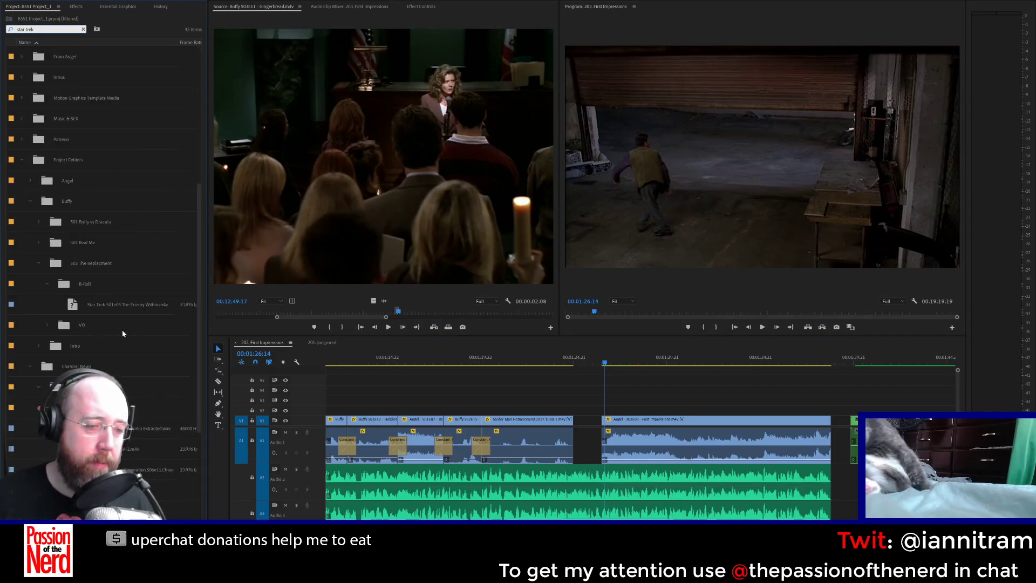
{"action": "scroll", "coordinate": [145, 318], "scroll_direction": "down", "scroll_amount": 1}
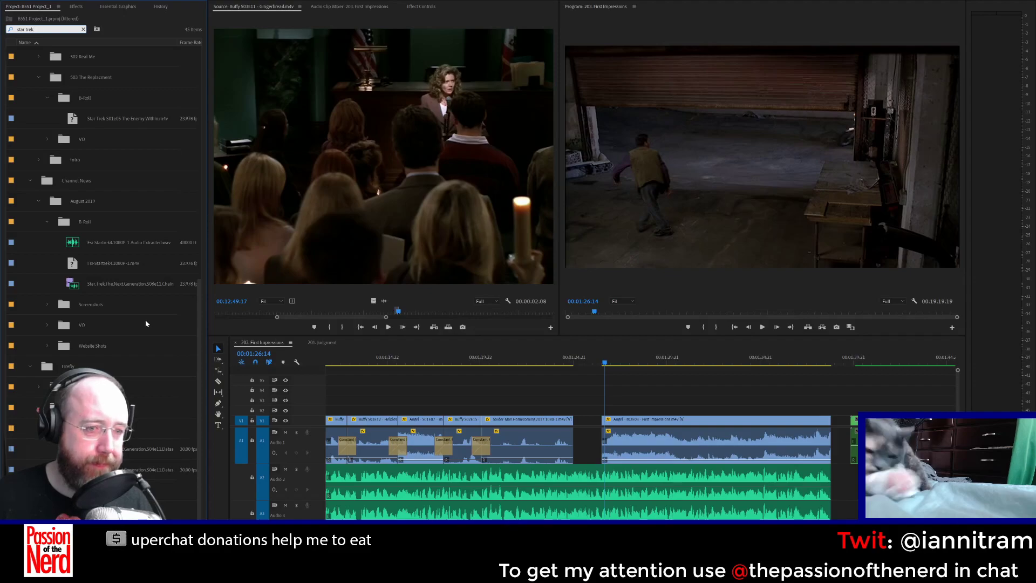
{"action": "left_click", "coordinate": [134, 286]}
{"action": "double_click", "coordinate": [133, 287]}
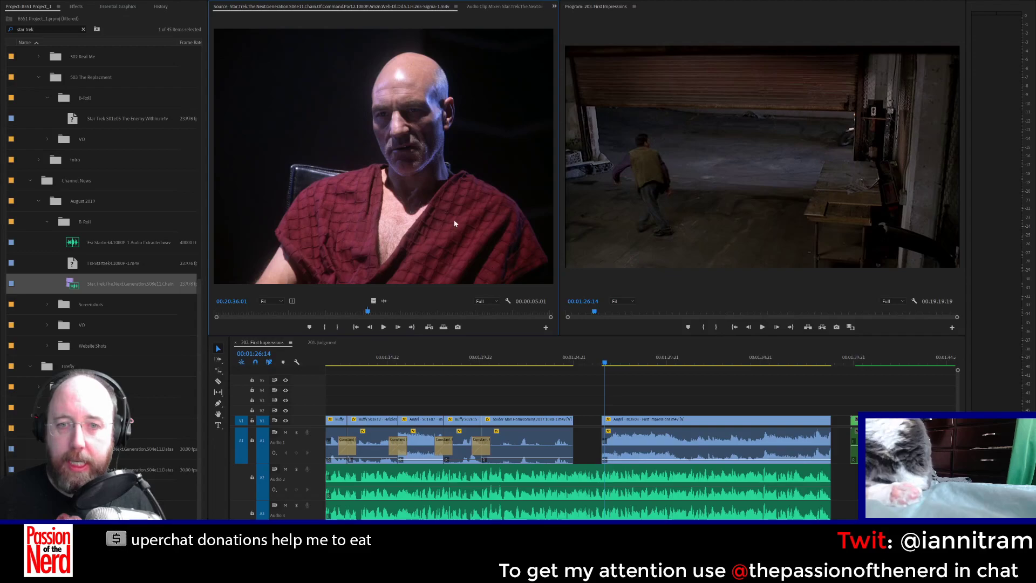
Step: Shorten the marked shot of Picard in the chair so that it ends at 00:20:32:05
{"action": "left_click_drag", "start_coordinate": [442, 215], "coordinate": [382, 197]}
{"action": "left_click_drag", "start_coordinate": [218, 319], "coordinate": [322, 313]}
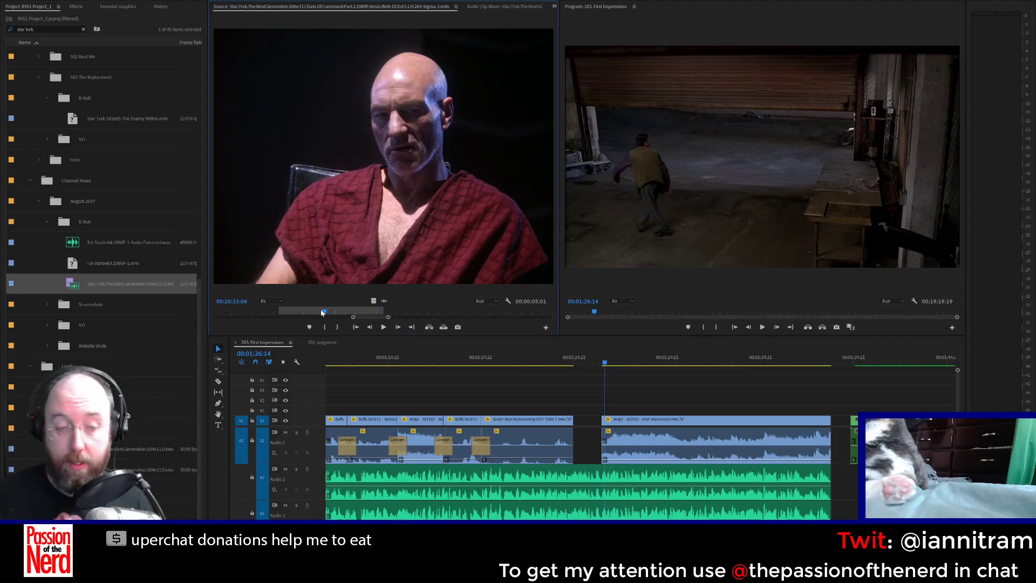
{"action": "key", "text": "o"}
{"action": "left_click_drag", "start_coordinate": [519, 61], "coordinate": [410, 176]}
{"action": "key", "text": "Left"}
{"action": "key", "text": "Left"}
{"action": "key", "text": "Left"}
{"action": "key", "text": "Left"}
{"action": "key", "text": "Left"}
{"action": "key", "text": "Left"}
{"action": "key", "text": "Left"}
{"action": "key", "text": "Left"}
{"action": "key", "text": "Left"}
{"action": "key", "text": "Left"}
{"action": "key", "text": "Left"}
{"action": "key", "text": "Left"}
{"action": "key", "text": "Left"}
{"action": "key", "text": "Left"}
{"action": "key", "text": "Left"}
{"action": "key", "text": "Left"}
{"action": "key", "text": "Left"}
{"action": "key", "text": "Left"}
{"action": "key", "text": "Left"}
{"action": "key", "text": "Left"}
{"action": "key", "text": "Left"}
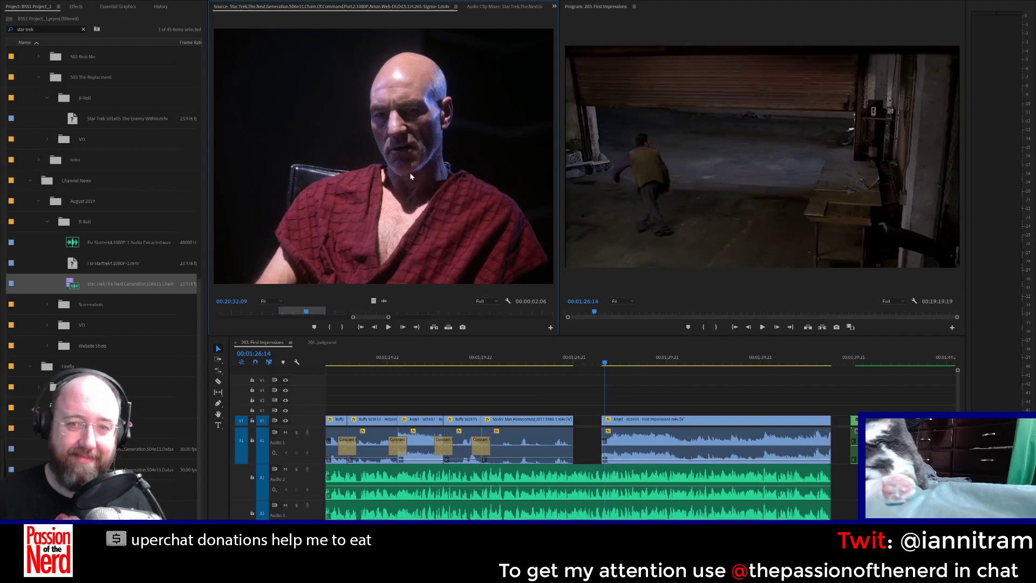
{"action": "key", "text": "o"}
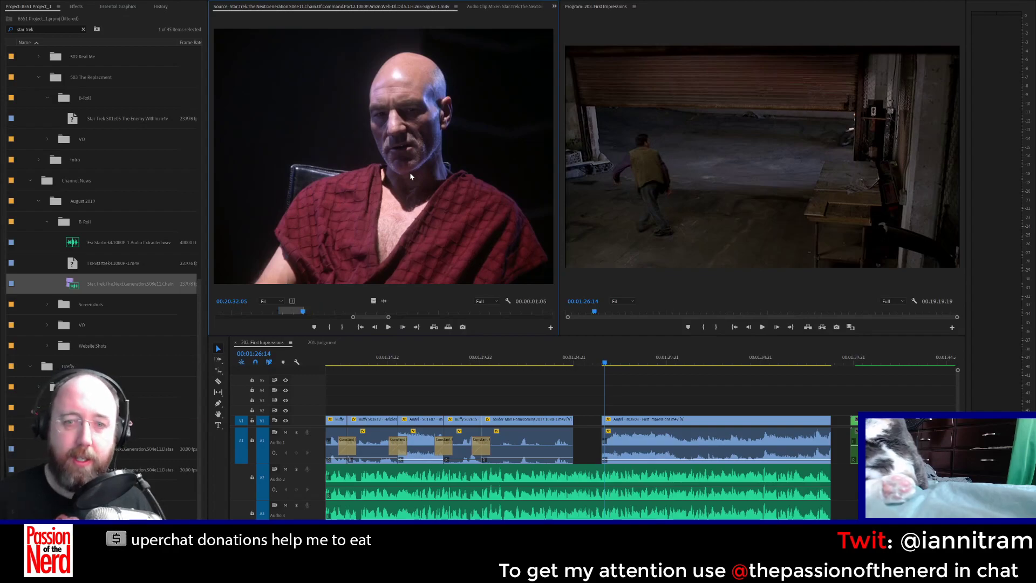
Step: Place the Picard shot in the gap before the First Impressions clip, crossfade its audio with the Spider-Man clip and play the result
{"action": "left_click_drag", "start_coordinate": [410, 176], "coordinate": [594, 440]}
{"action": "left_click", "coordinate": [587, 449]}
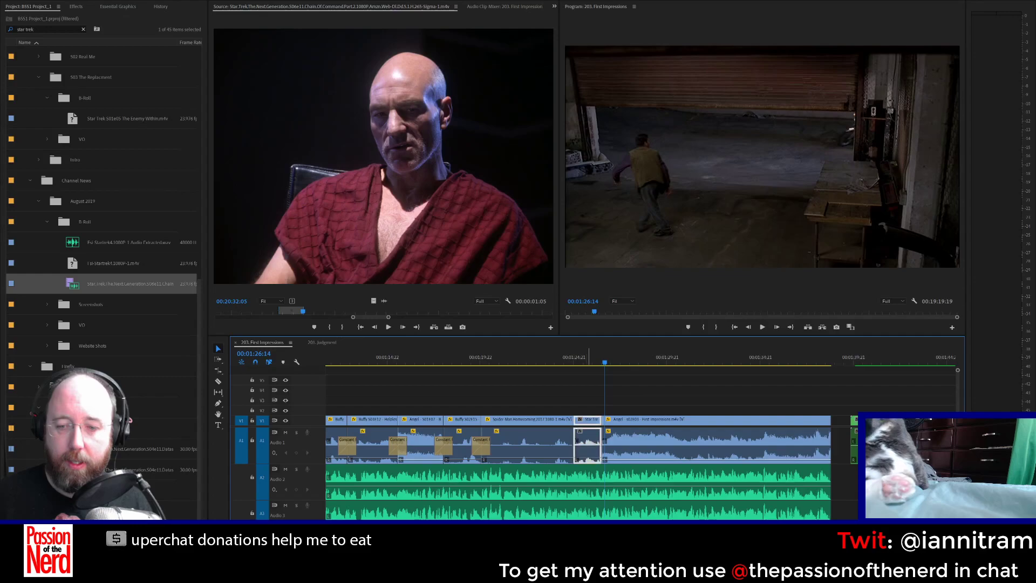
{"action": "left_click", "coordinate": [479, 446]}
{"action": "left_click", "coordinate": [570, 441]}
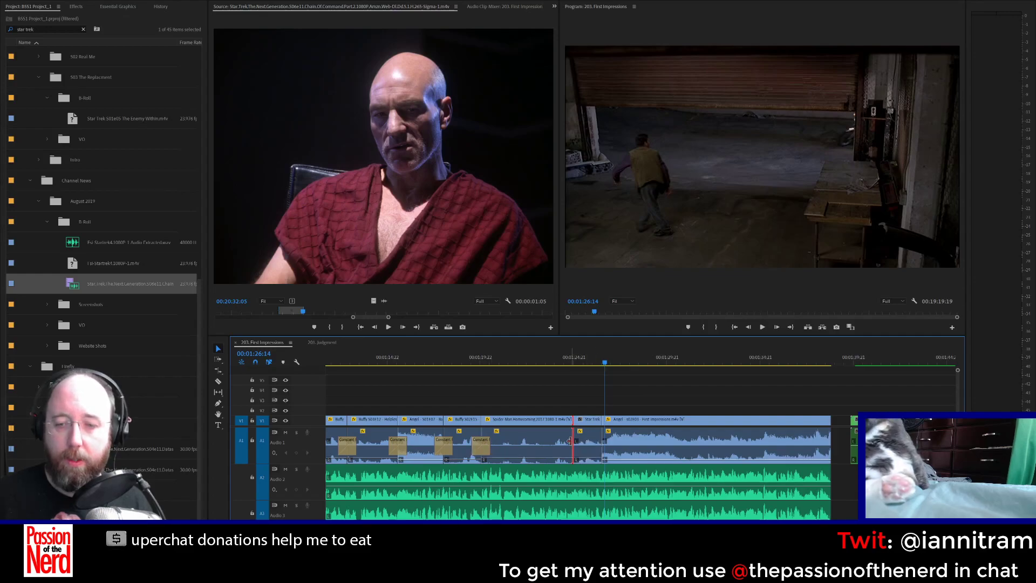
{"action": "left_click", "coordinate": [547, 365]}
{"action": "key", "text": "space"}
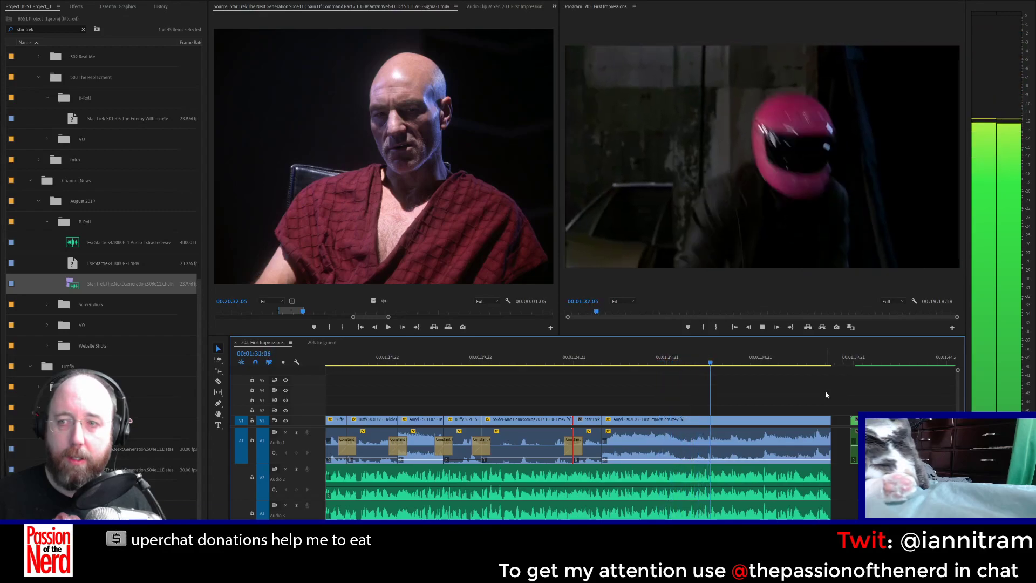
Step: Trim the First Impressions clip's end back to about 00:01:33, move the clip to finish with the narration, and save the project
{"action": "key", "text": "space"}
{"action": "left_click_drag", "start_coordinate": [830, 418], "coordinate": [722, 430]}
{"action": "key", "text": "space"}
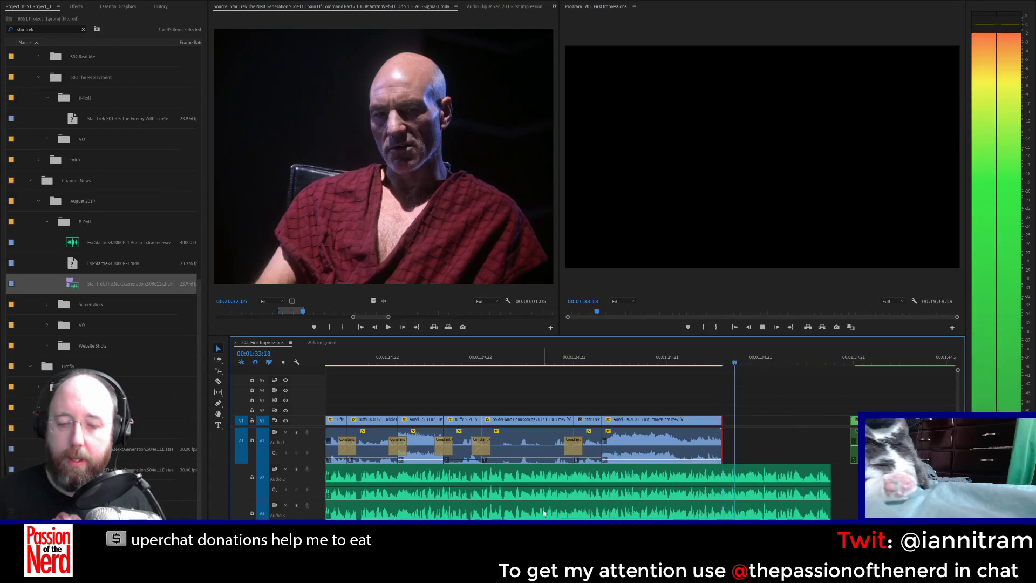
{"action": "scroll", "coordinate": [598, 441], "scroll_direction": "down", "scroll_amount": 2}
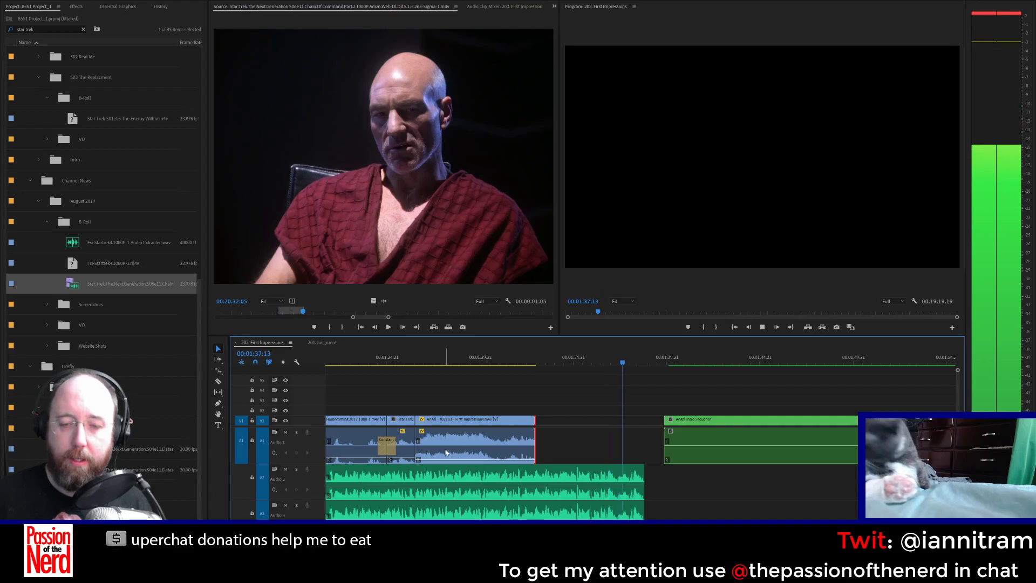
{"action": "left_click", "coordinate": [538, 423]}
{"action": "left_click_drag", "start_coordinate": [539, 423], "coordinate": [611, 422]}
{"action": "left_click", "coordinate": [527, 362]}
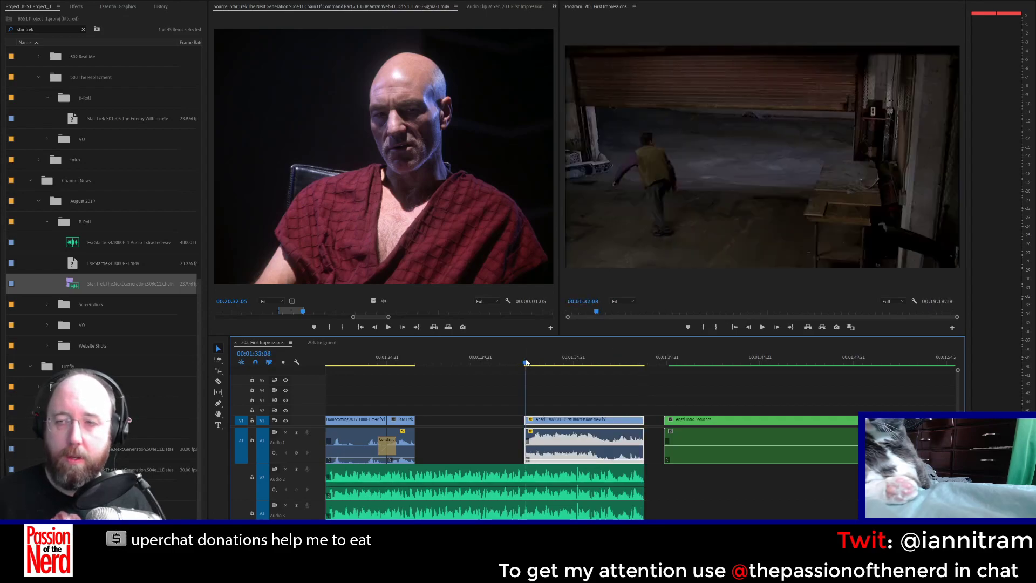
{"action": "key", "text": "space"}
{"action": "key", "text": "ctrl+s"}
Step: Play the gap after the Picard shot, and search the project for "first i" to open Angel's First Impressions as the source clip
{"action": "left_click", "coordinate": [406, 362]}
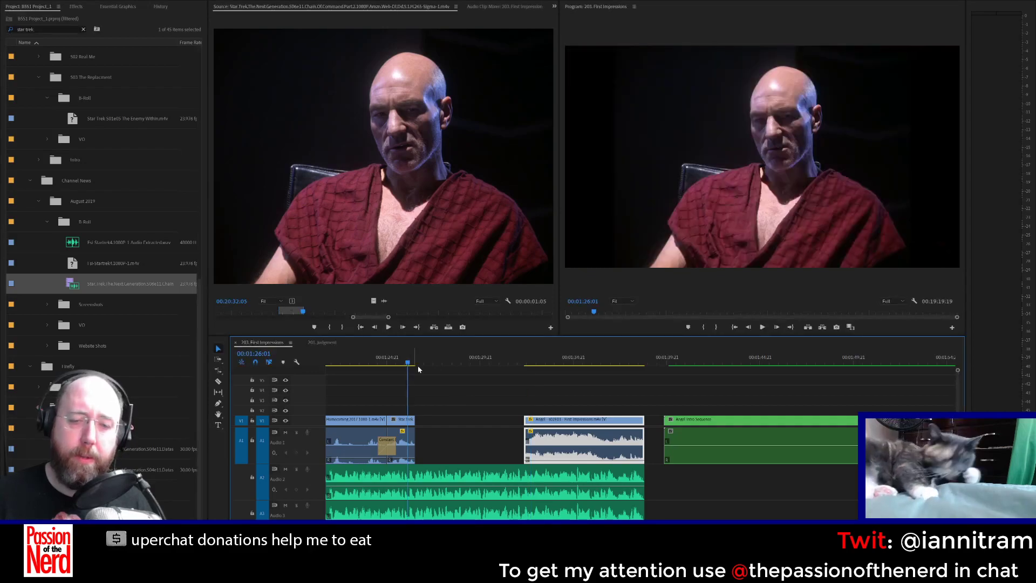
{"action": "key", "text": "space"}
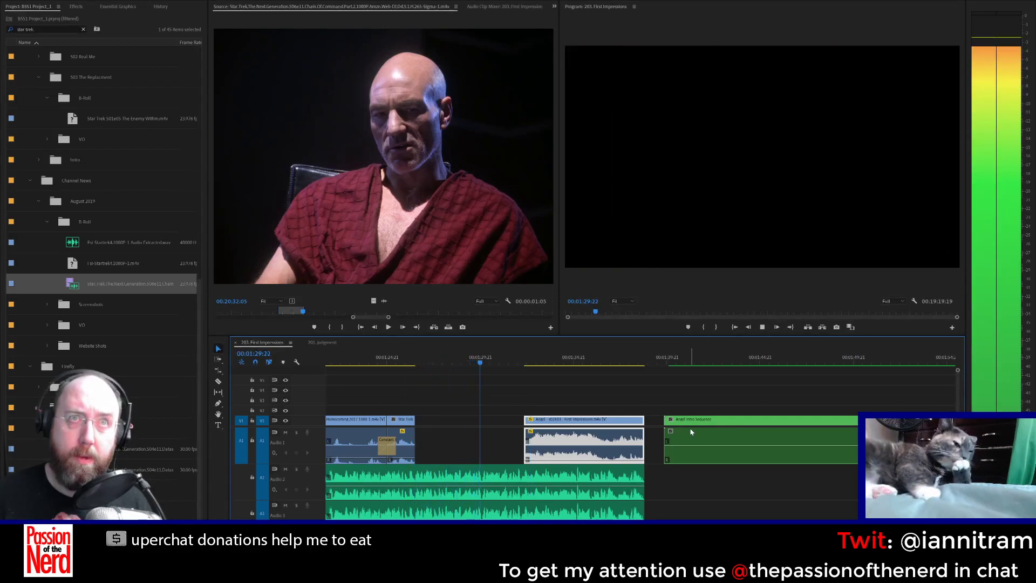
{"action": "key", "text": "space"}
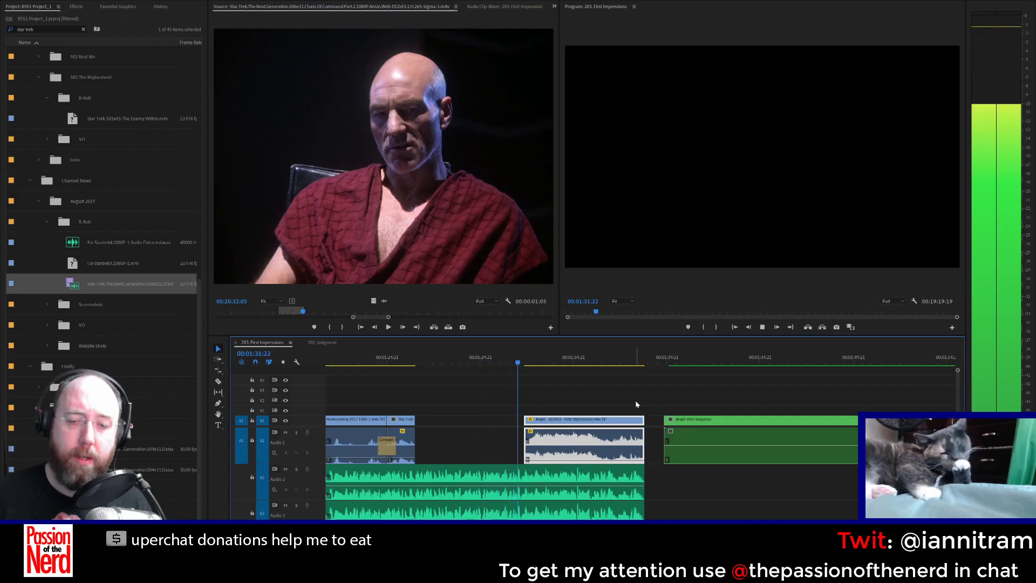
{"action": "scroll", "coordinate": [49, 278], "scroll_direction": "up", "scroll_amount": 7}
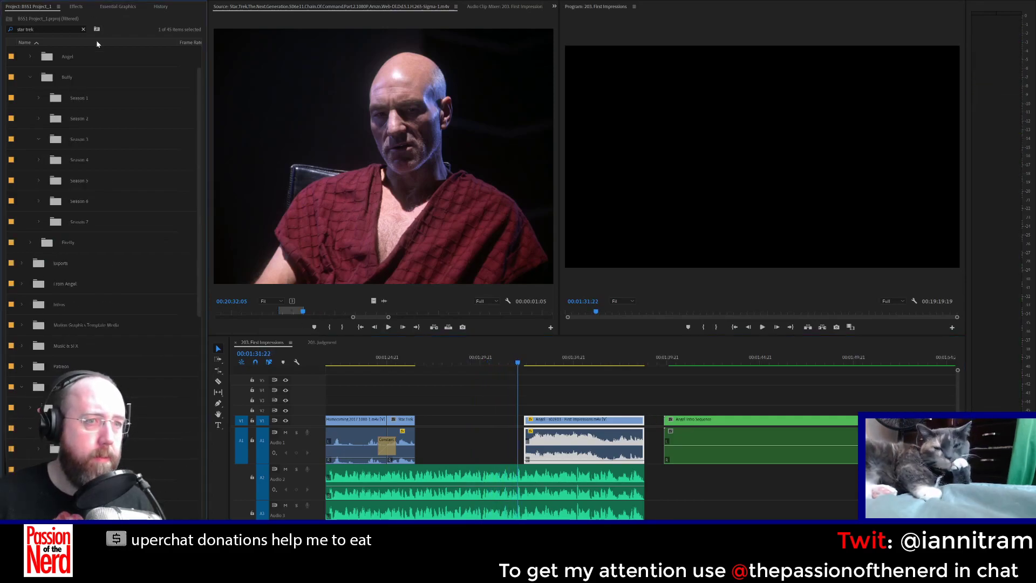
{"action": "left_click", "coordinate": [68, 30]}
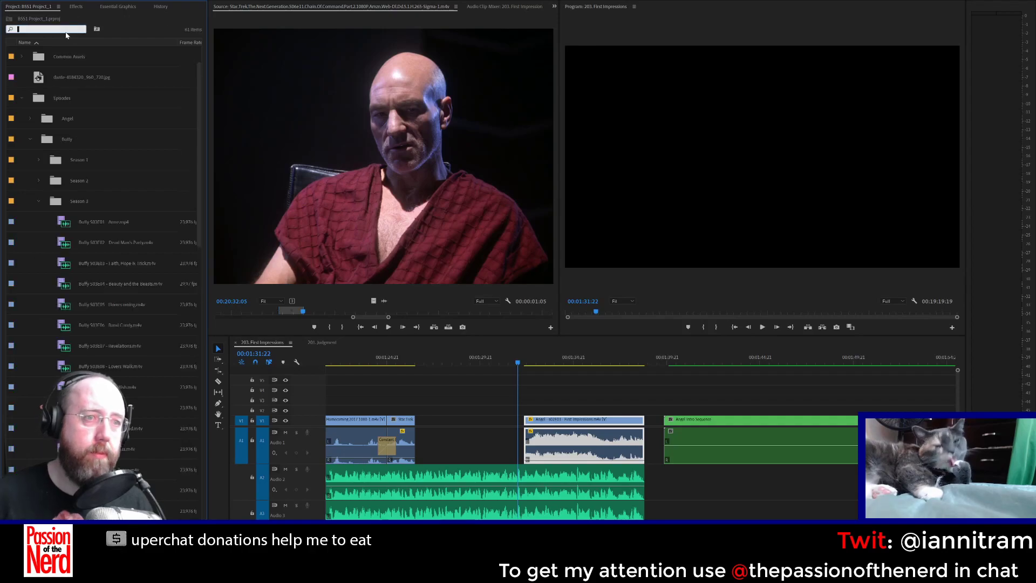
{"action": "type", "text": "first i"}
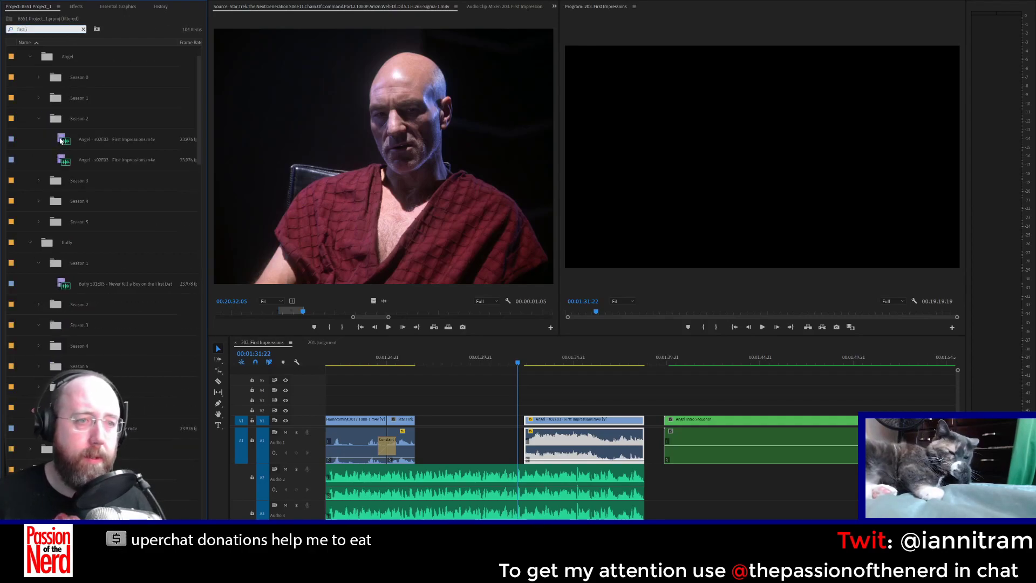
{"action": "double_click", "coordinate": [61, 140]}
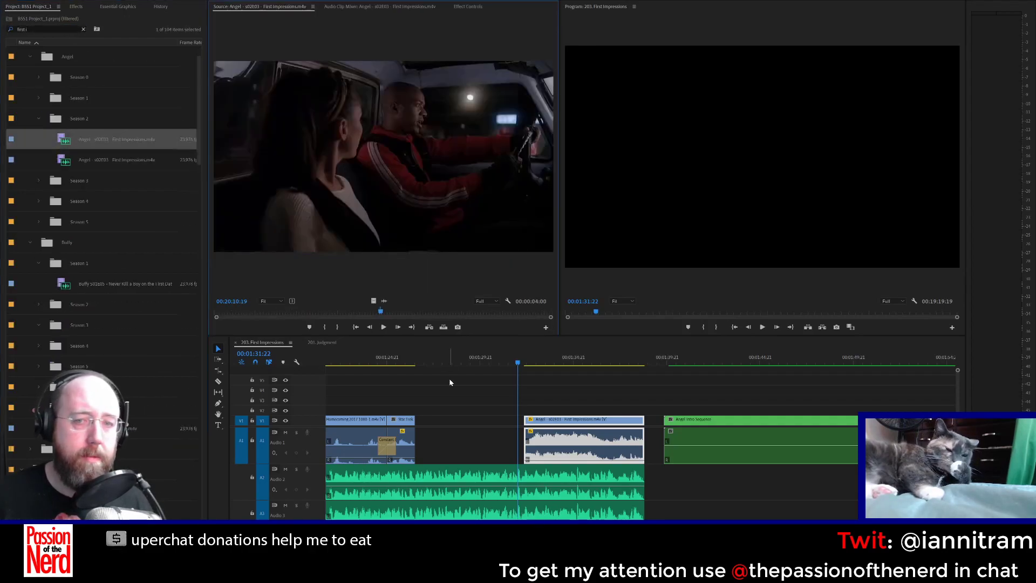
Step: Mark the shot of the man in the plaid shirt confronting Gunn from 00:22:51:07 to 00:22:53:17
{"action": "mouse_move", "coordinate": [403, 312]}
{"action": "left_mouse_down"}
{"action": "mouse_move", "coordinate": [413, 313]}
{"action": "mouse_move", "coordinate": [404, 312]}
{"action": "left_mouse_up"}
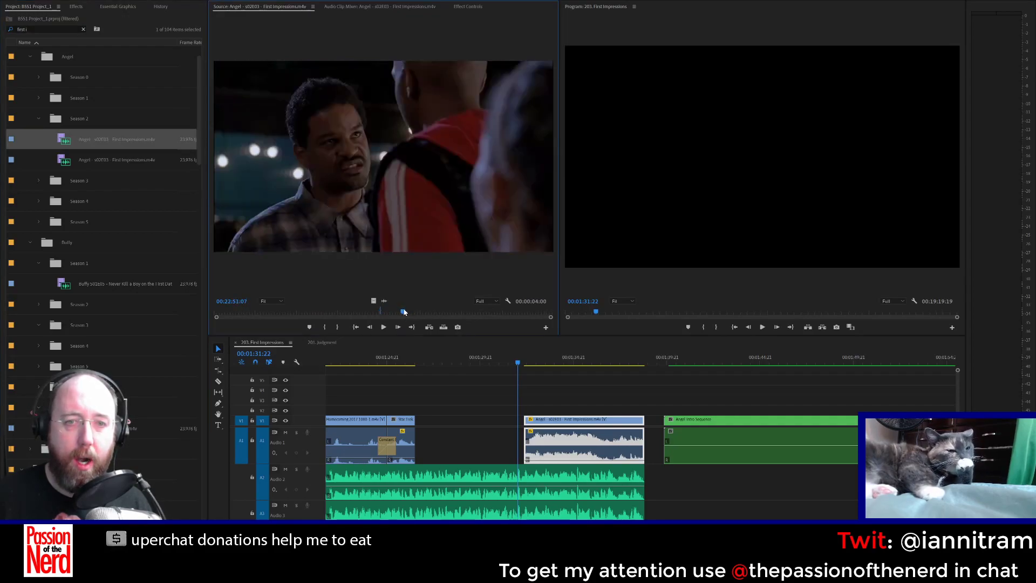
{"action": "key", "text": "i"}
{"action": "key", "text": "space"}
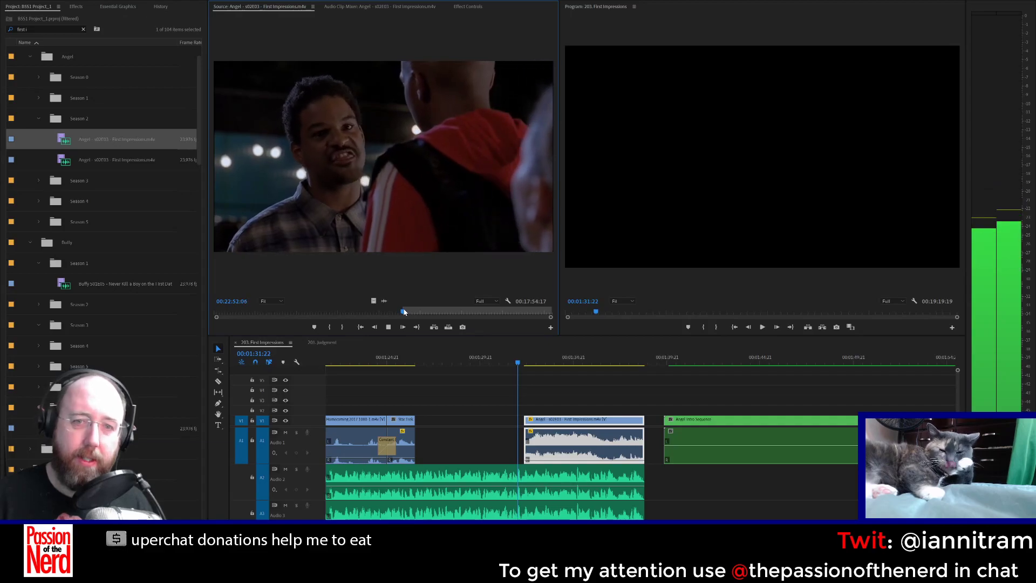
{"action": "key", "text": "space"}
{"action": "key", "text": "o"}
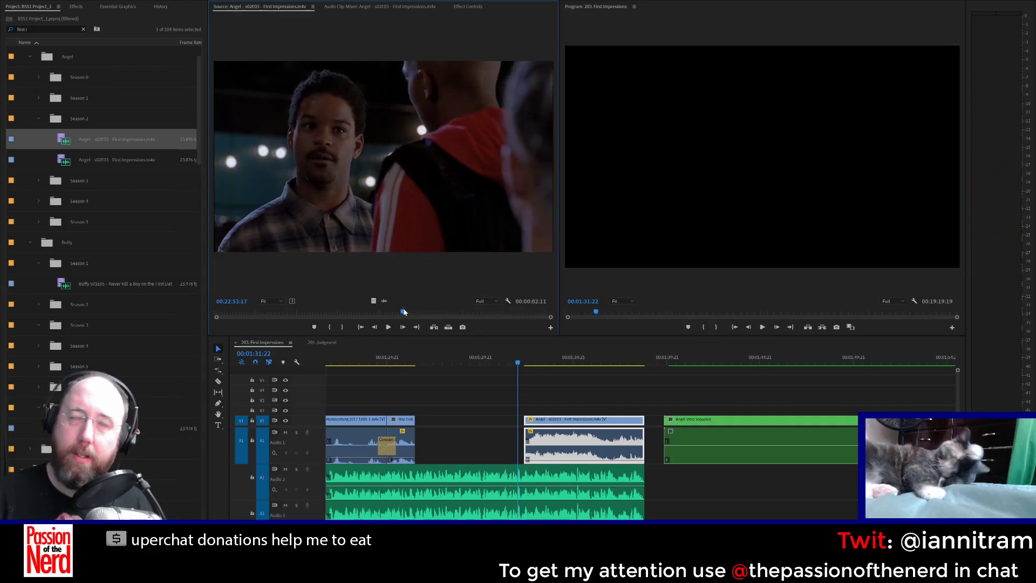
Step: Place the marked shot of the man in the plaid shirt directly before the last First Impressions clip and adjust its audio gain
{"action": "left_click_drag", "start_coordinate": [437, 281], "coordinate": [488, 437]}
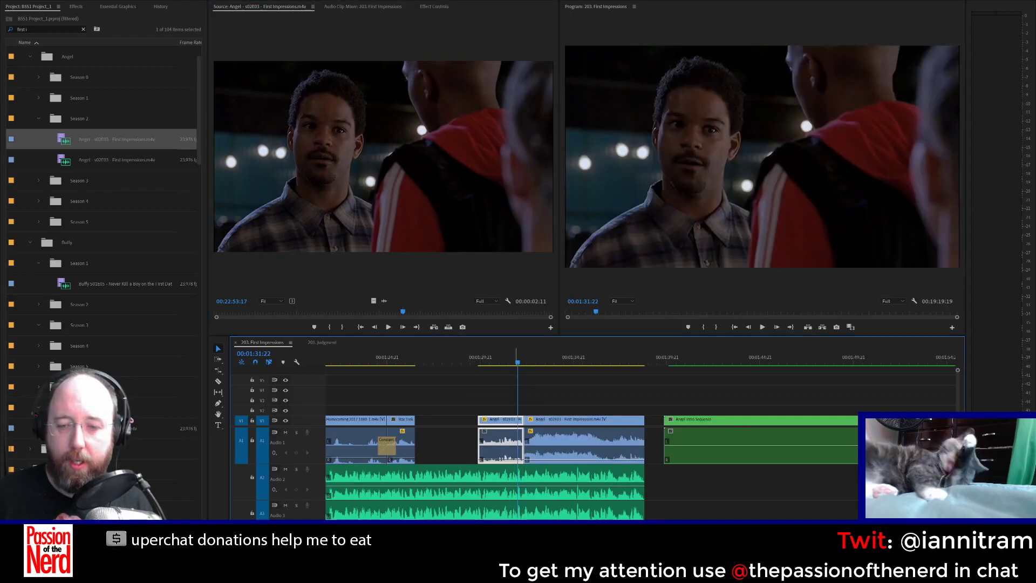
{"action": "key", "text": "g"}
{"action": "key", "text": "Return"}
Step: Mark the shot of Gunn in the red jacket from 00:08:33:21 to 00:08:36:12 and place it in the remaining gap after the Picard shot
{"action": "left_click_drag", "start_coordinate": [422, 311], "coordinate": [446, 314]}
{"action": "left_click_drag", "start_coordinate": [448, 313], "coordinate": [286, 317]}
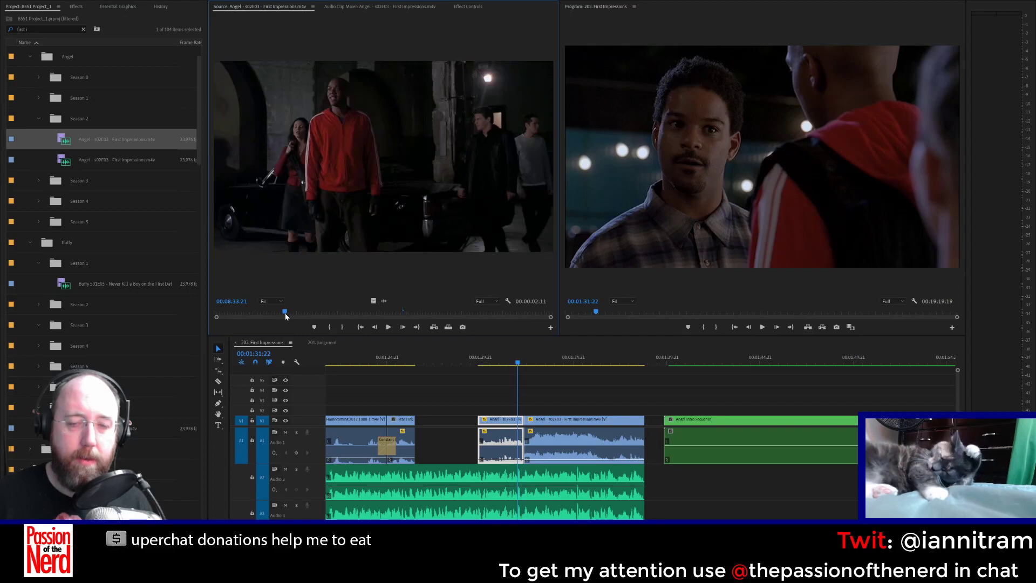
{"action": "key", "text": "space"}
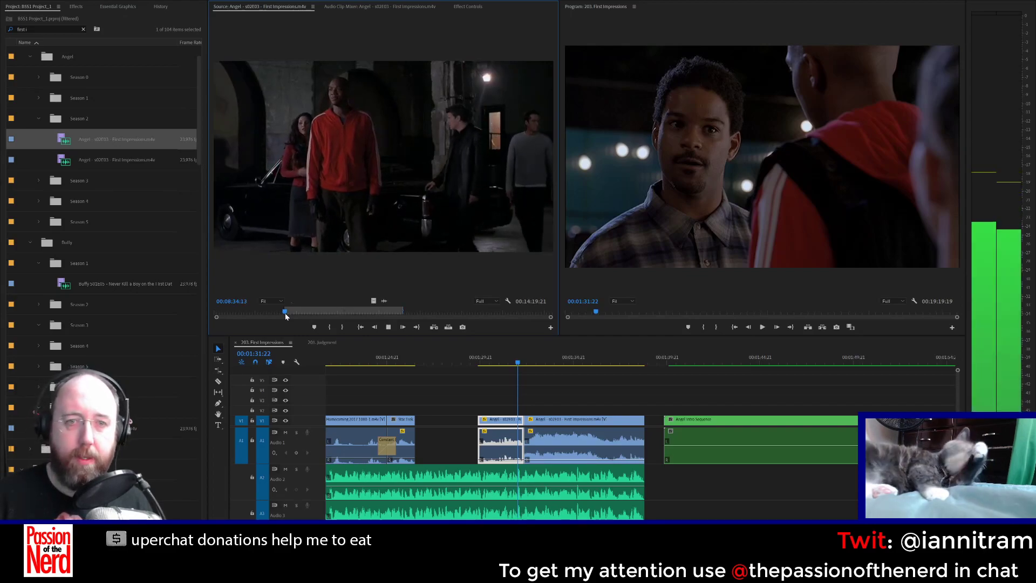
{"action": "key", "text": "space"}
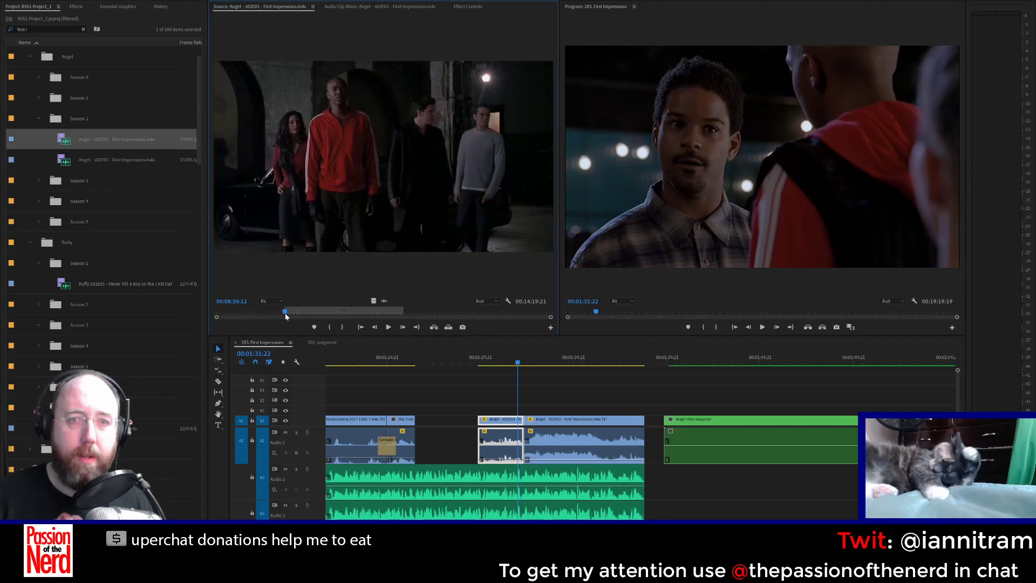
{"action": "key", "text": "o"}
{"action": "left_click_drag", "start_coordinate": [393, 168], "coordinate": [454, 453]}
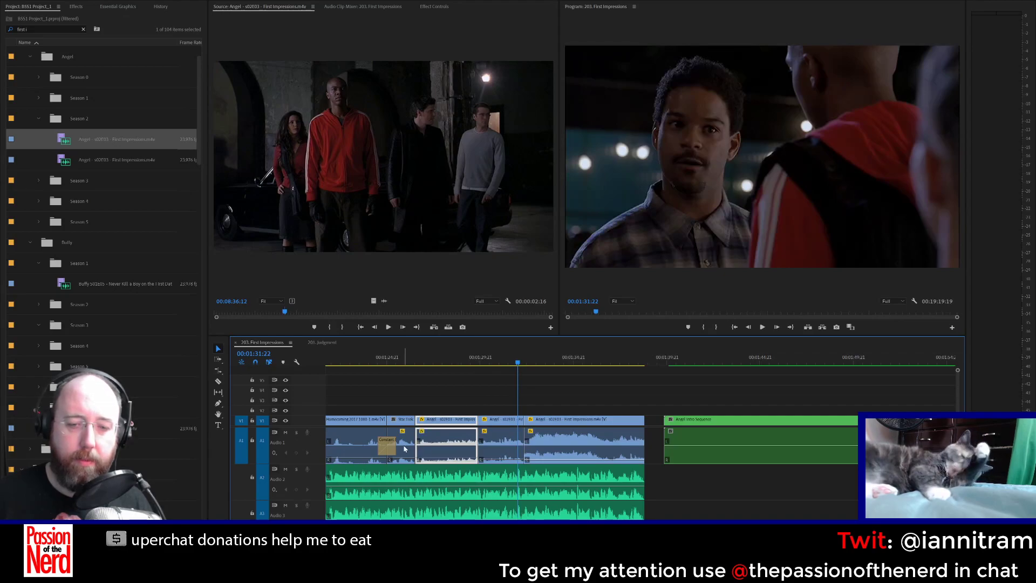
Step: Crossfade the audio at the three cuts between the Picard shot and the last First Impressions clip, and save the project
{"action": "left_click", "coordinate": [382, 446]}
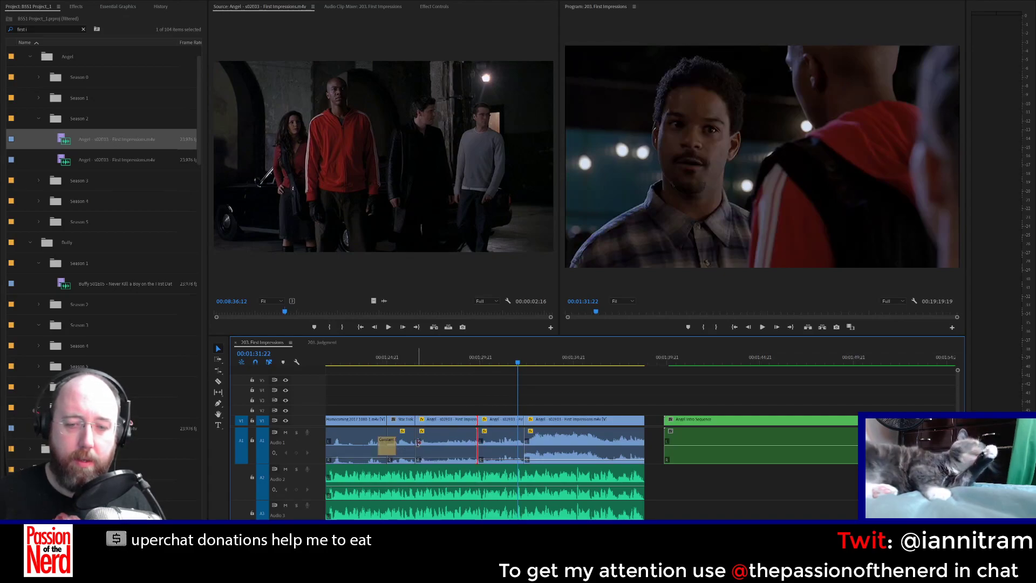
{"action": "key", "text": "ctrl+shift+d"}
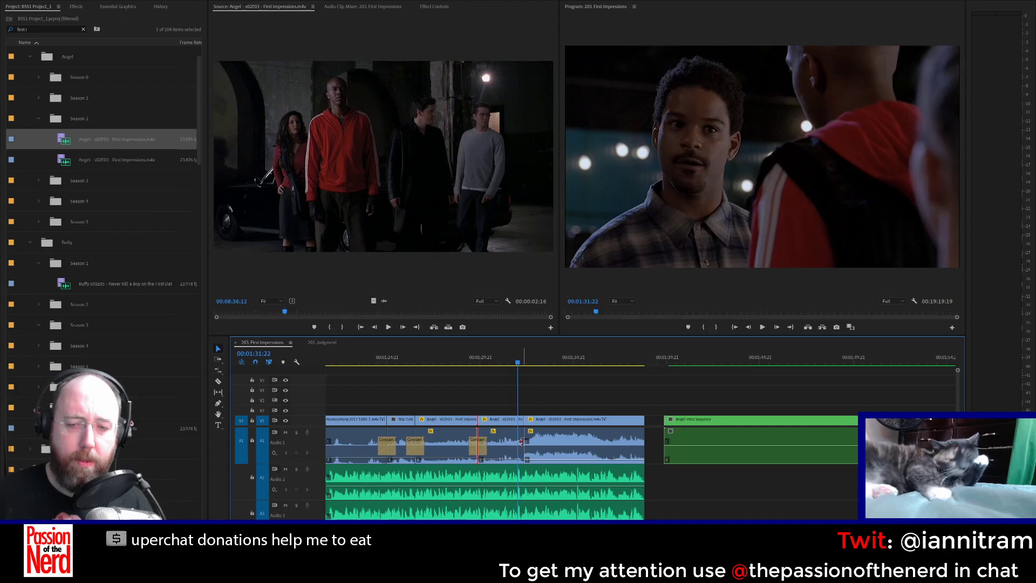
{"action": "left_click", "coordinate": [521, 442]}
{"action": "key", "text": "ctrl+shift+d"}
{"action": "key", "text": "ctrl+s"}
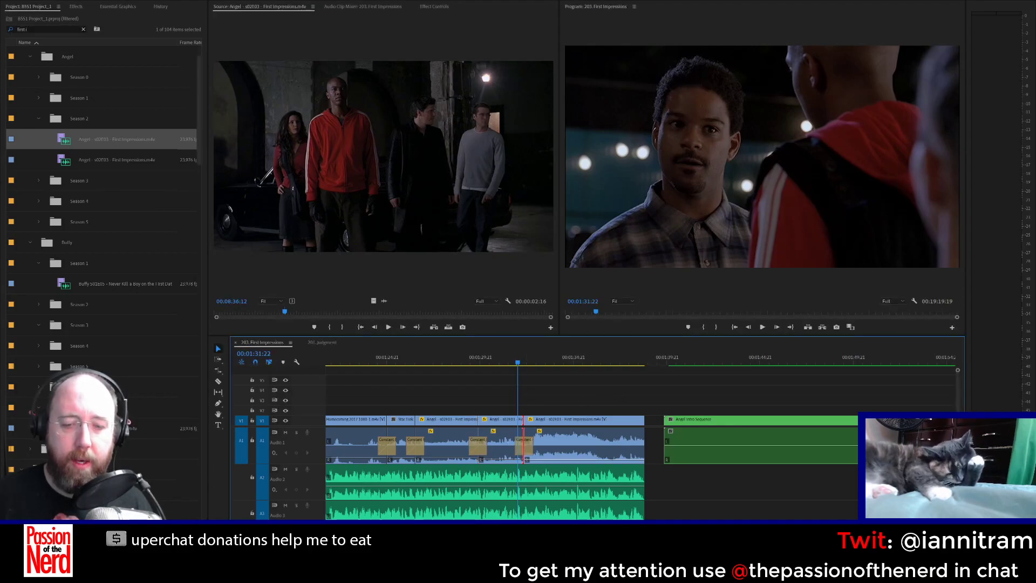
Step: Play the sequence from the beginning to review the edited opening
{"action": "key", "text": "minus"}
{"action": "key", "text": "minus"}
{"action": "key", "text": "minus"}
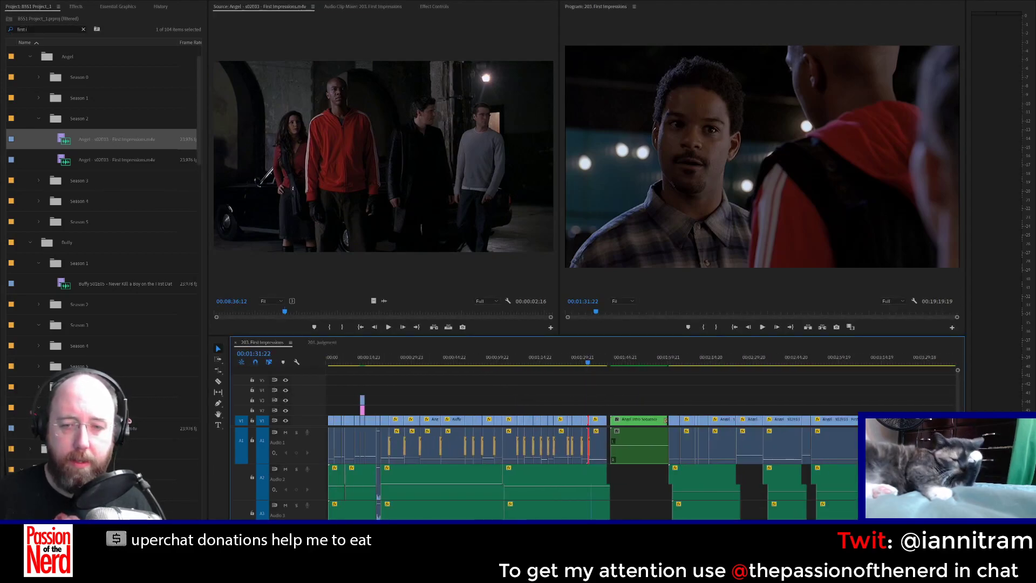
{"action": "left_click_drag", "start_coordinate": [422, 357], "coordinate": [368, 348]}
{"action": "key", "text": "Home"}
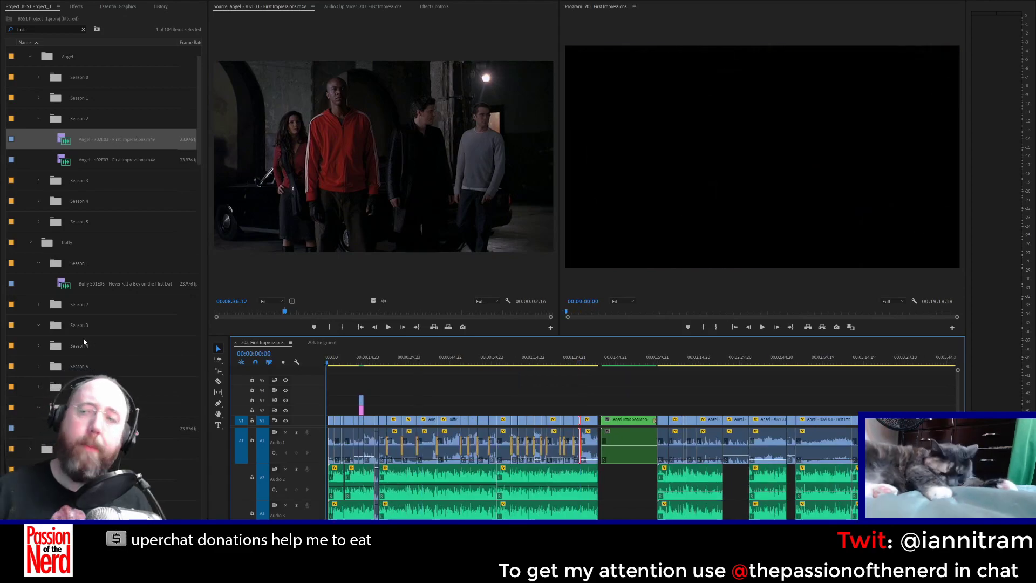
{"action": "key", "text": "space"}
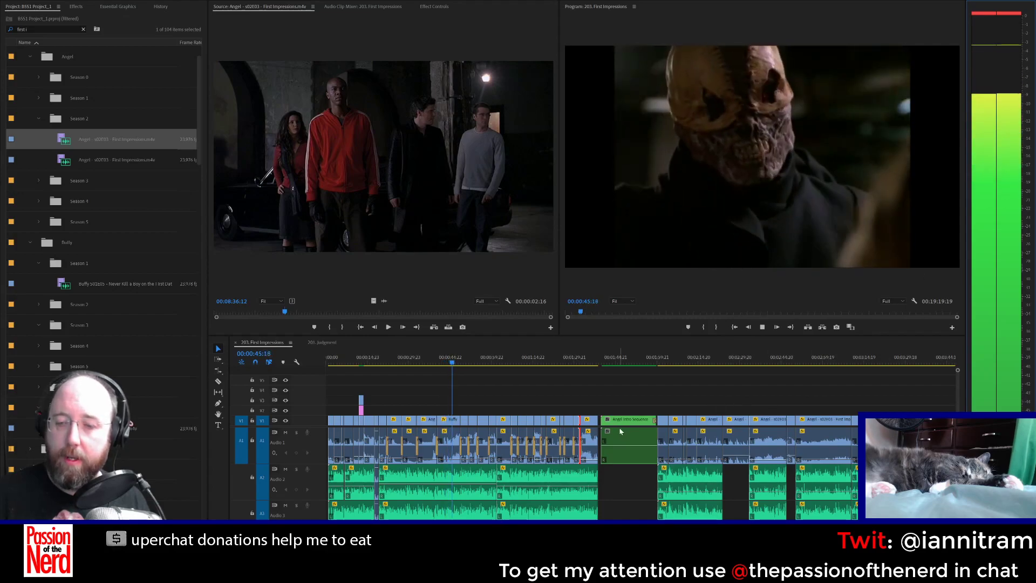
Step: Crossfade the audio at the uncrossfaded cut at about 00:01:02 in the sequence
{"action": "key", "text": "shift+3"}
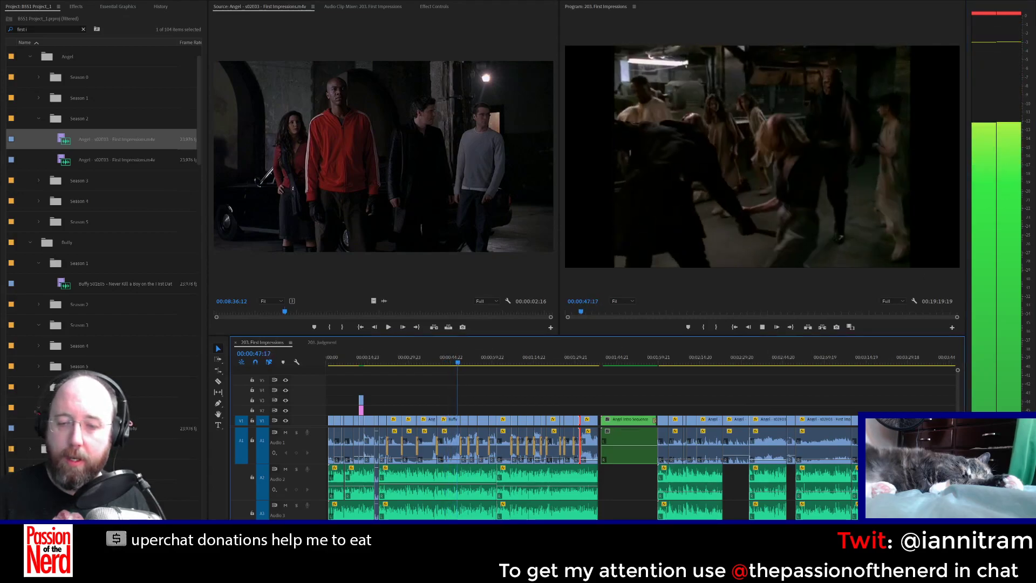
{"action": "key", "text": "="}
{"action": "key", "text": "="}
{"action": "key", "text": "="}
{"action": "key", "text": "="}
{"action": "key", "text": "minus"}
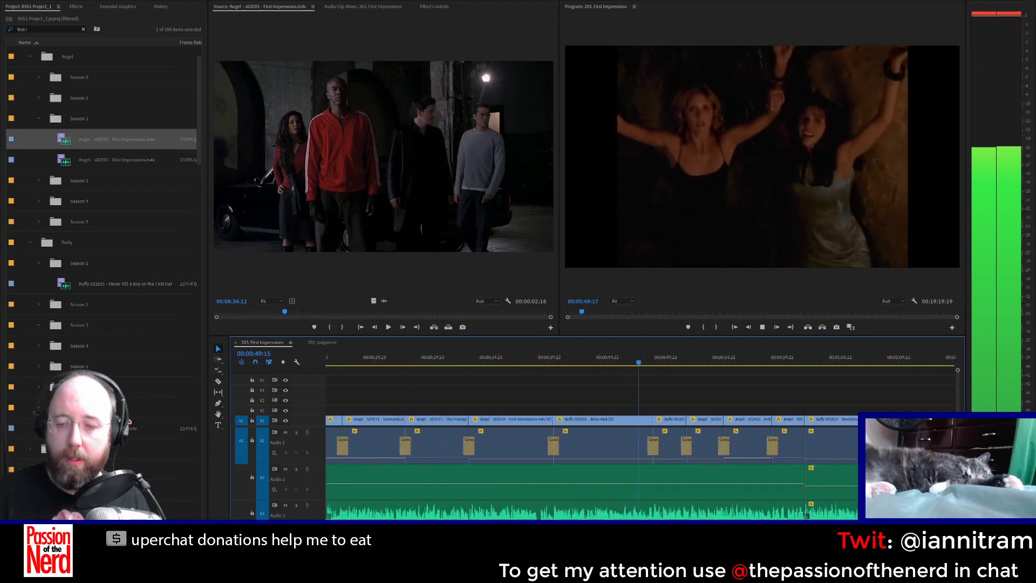
{"action": "scroll", "coordinate": [640, 437], "scroll_direction": "down", "scroll_amount": 5}
{"action": "scroll", "coordinate": [640, 437], "scroll_direction": "down", "scroll_amount": 1}
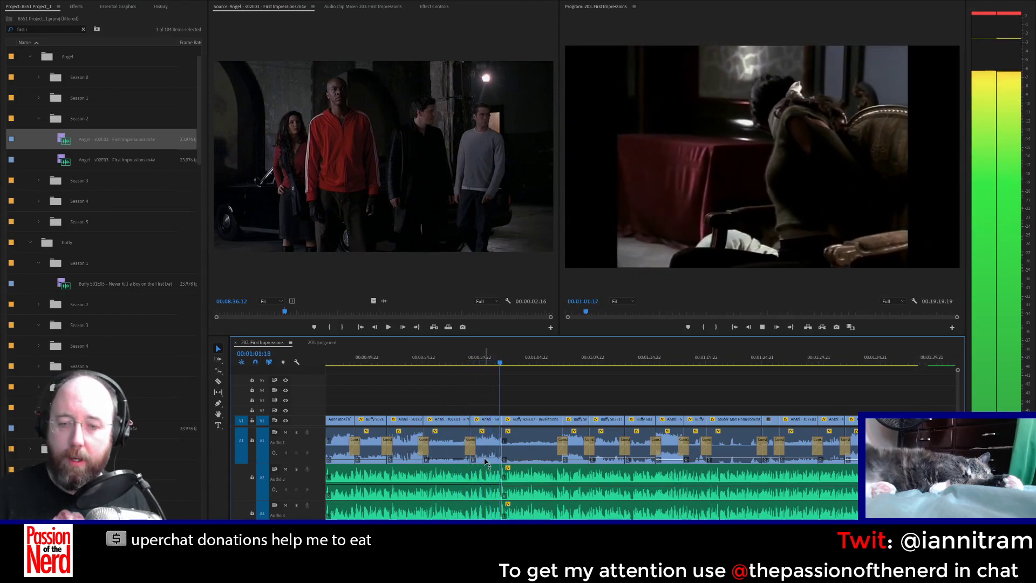
{"action": "left_click", "coordinate": [503, 455]}
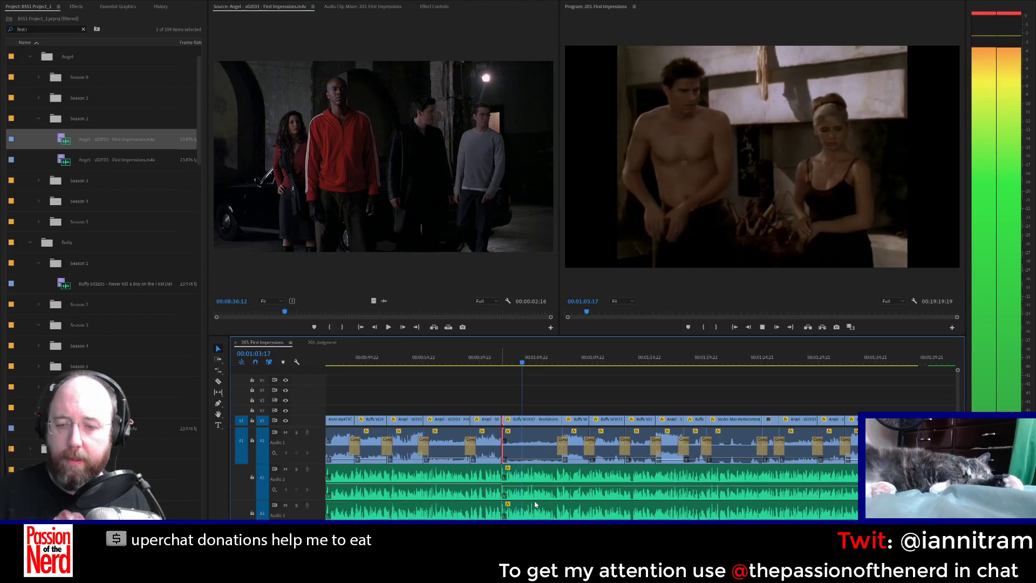
{"action": "key", "text": "shift+d"}
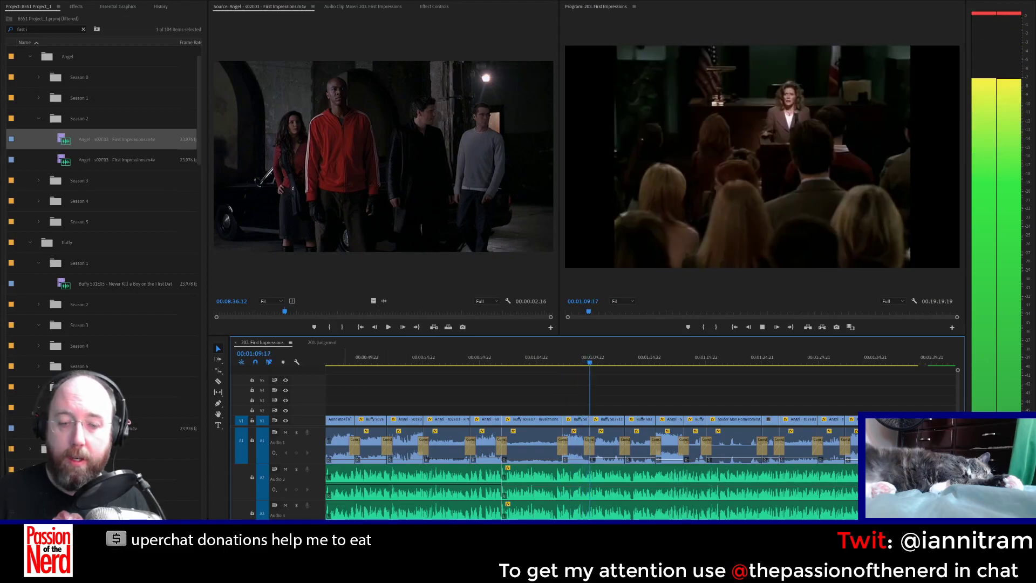
Step: Play on through the Angel intro sequence and move the narration that follows it earlier, to start at about 00:01:59:11
{"action": "scroll", "coordinate": [449, 356], "scroll_direction": "down", "scroll_amount": 4}
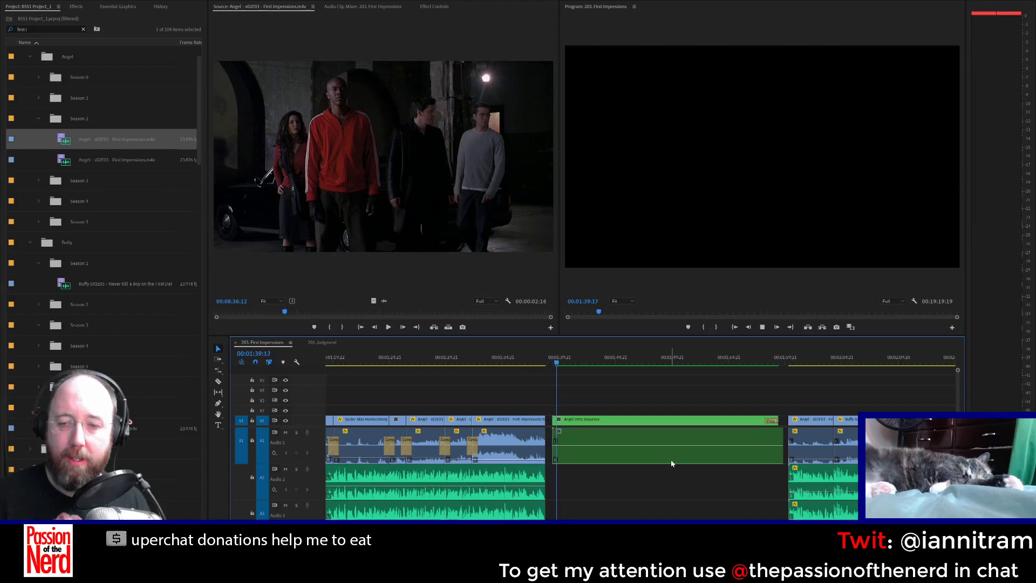
{"action": "scroll", "coordinate": [672, 463], "scroll_direction": "down", "scroll_amount": 3}
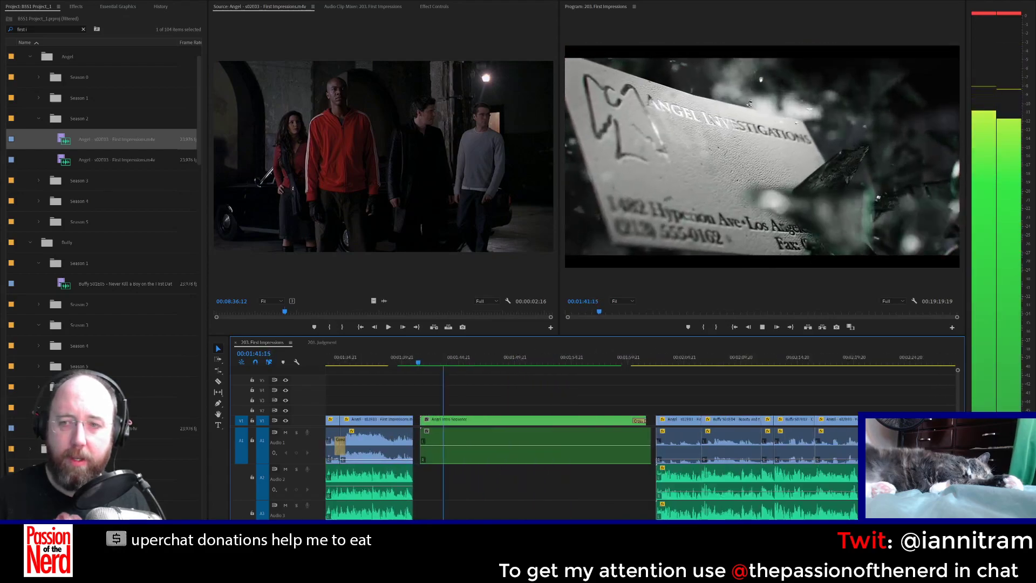
{"action": "scroll", "coordinate": [640, 443], "scroll_direction": "down", "scroll_amount": 1}
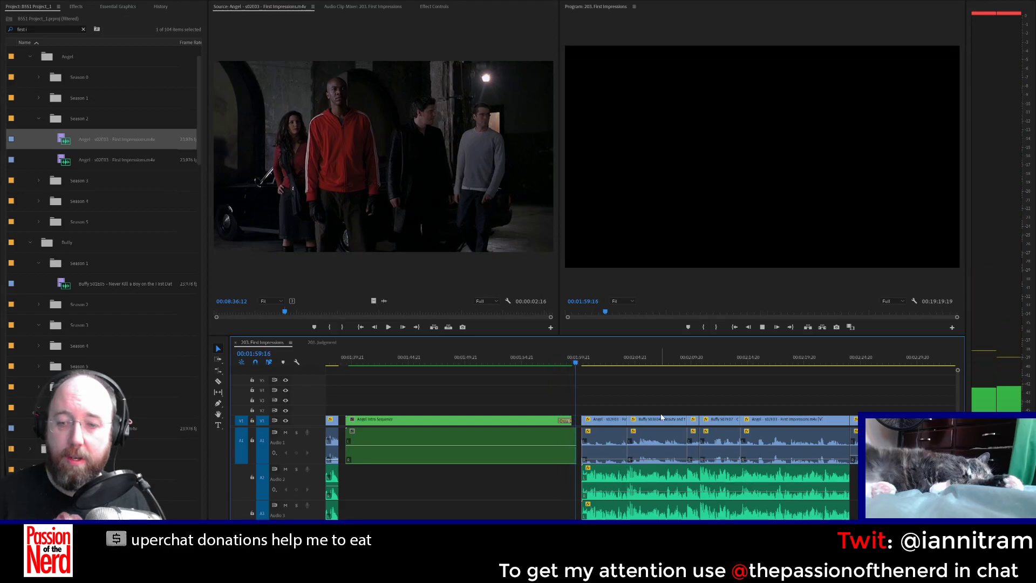
{"action": "key", "text": "space"}
{"action": "key", "text": "="}
{"action": "key", "text": "="}
{"action": "key", "text": "="}
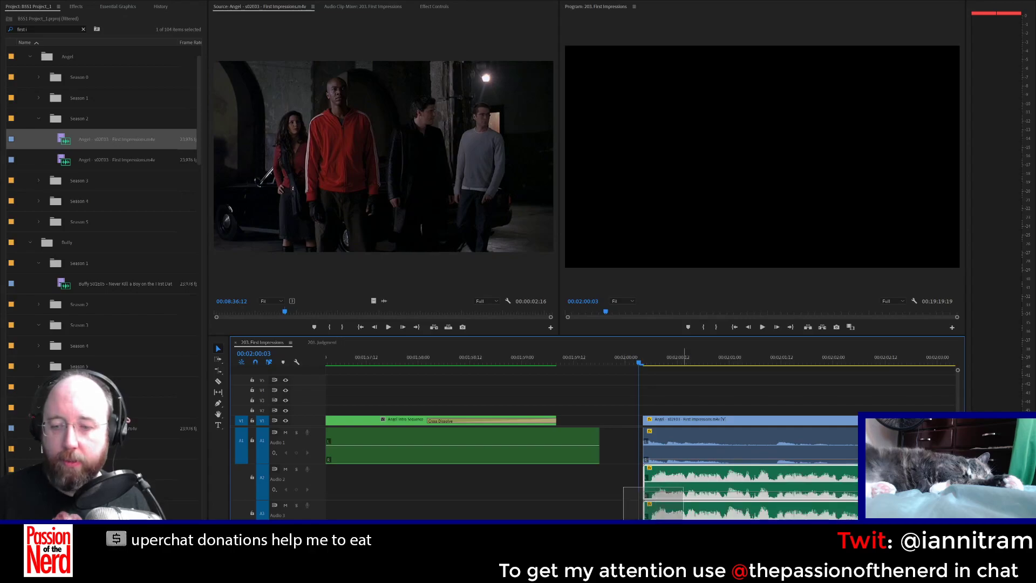
{"action": "left_click", "coordinate": [648, 504]}
{"action": "left_click_drag", "start_coordinate": [649, 505], "coordinate": [593, 516]}
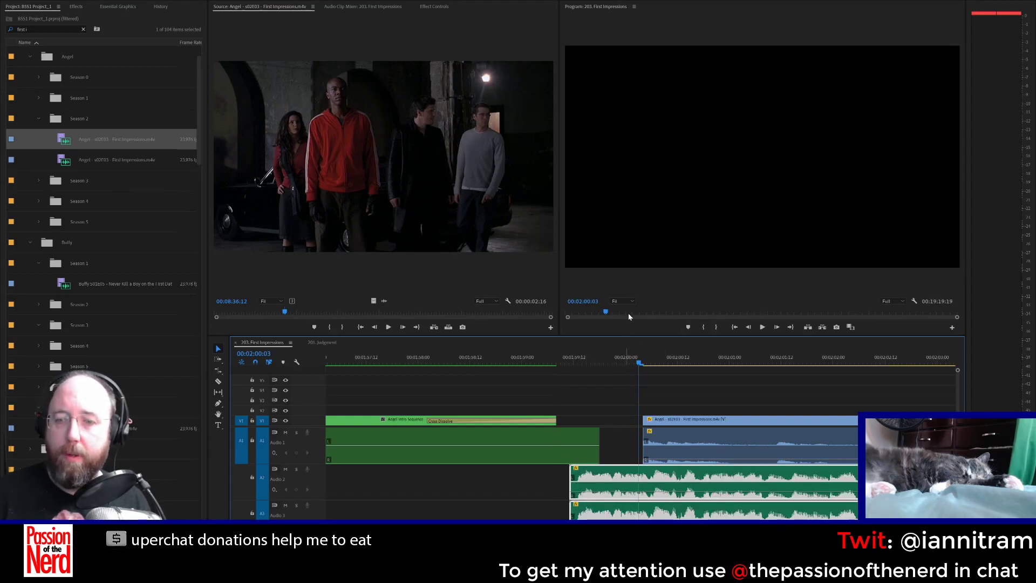
Step: Enlarge the timeline area and move the First Impressions clip after the intro to start with the narration, putting its audio on Audio 4
{"action": "left_click", "coordinate": [627, 336]}
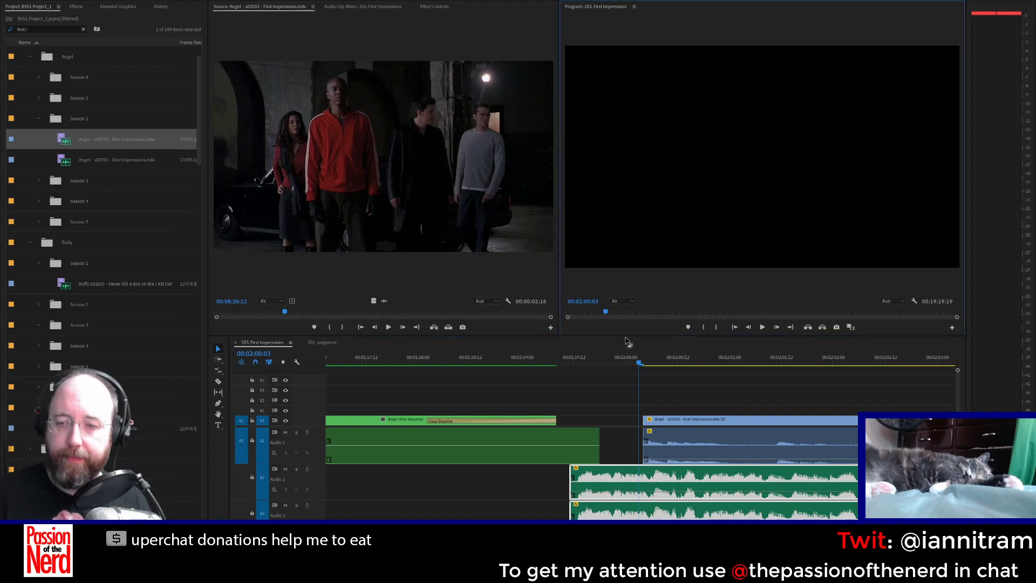
{"action": "left_click_drag", "start_coordinate": [626, 337], "coordinate": [626, 211]}
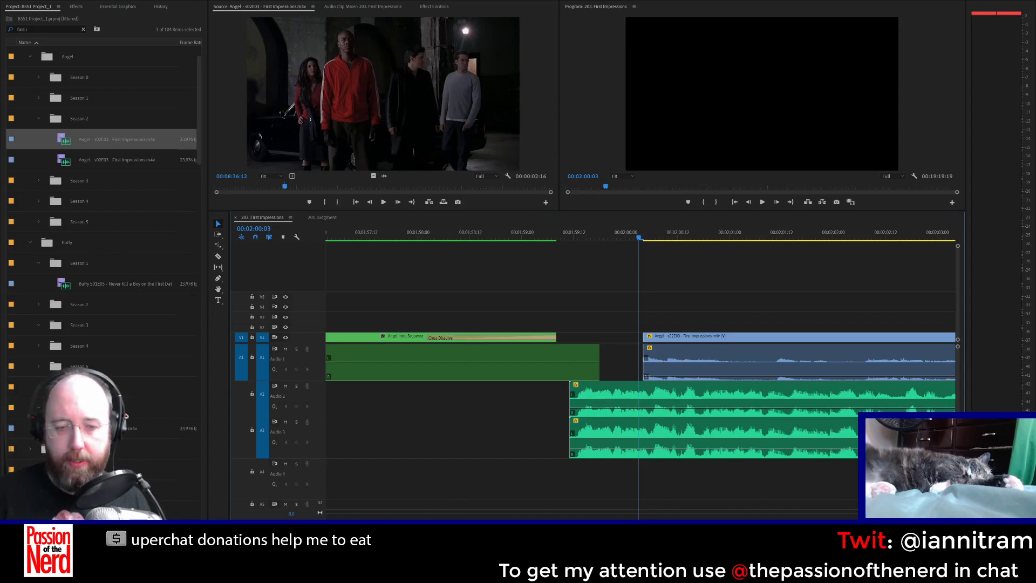
{"action": "key", "text": "minus"}
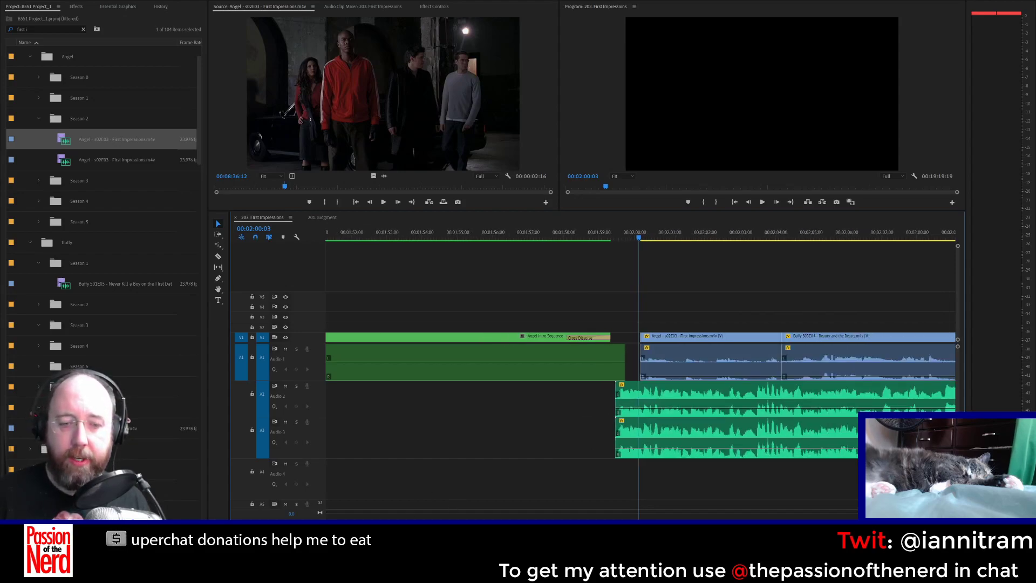
{"action": "scroll", "coordinate": [640, 372], "scroll_direction": "right", "scroll_amount": 4}
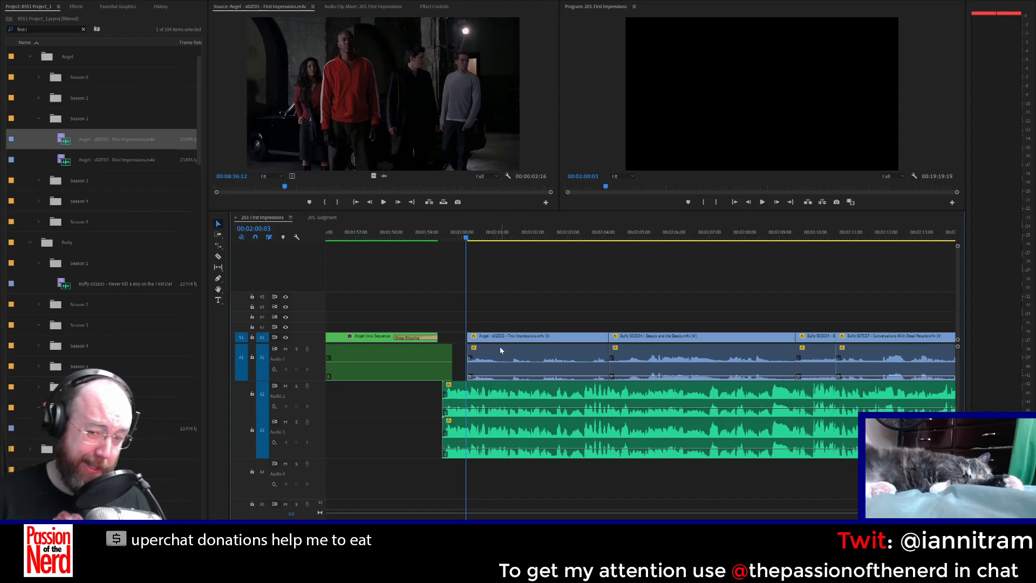
{"action": "left_click_drag", "start_coordinate": [501, 372], "coordinate": [468, 478]}
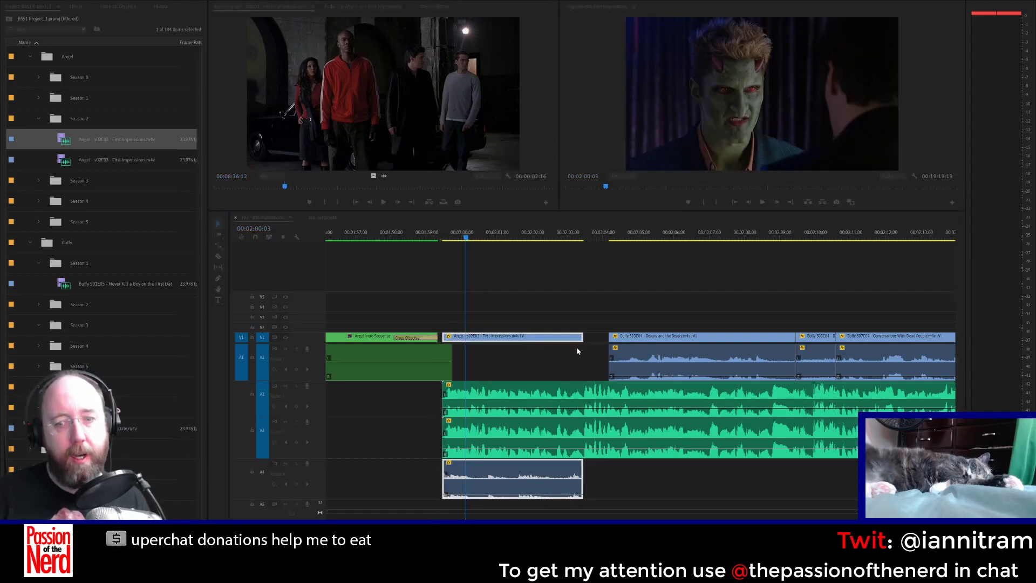
Step: Close the gap before the Beauty and the Beasts clip and play the transition out of the intro from 00:01:59:00
{"action": "left_click", "coordinate": [603, 336]}
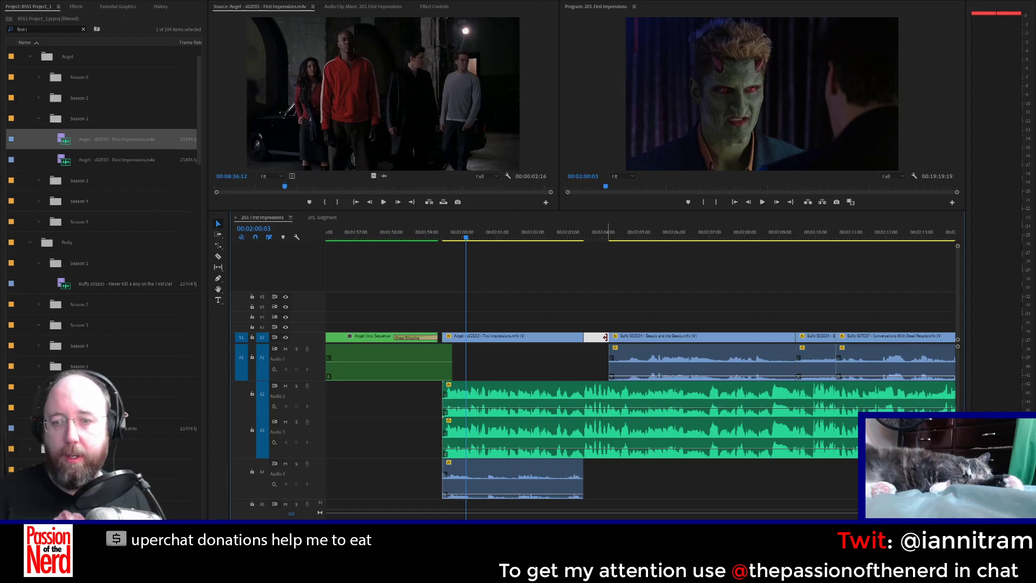
{"action": "key", "text": "Delete"}
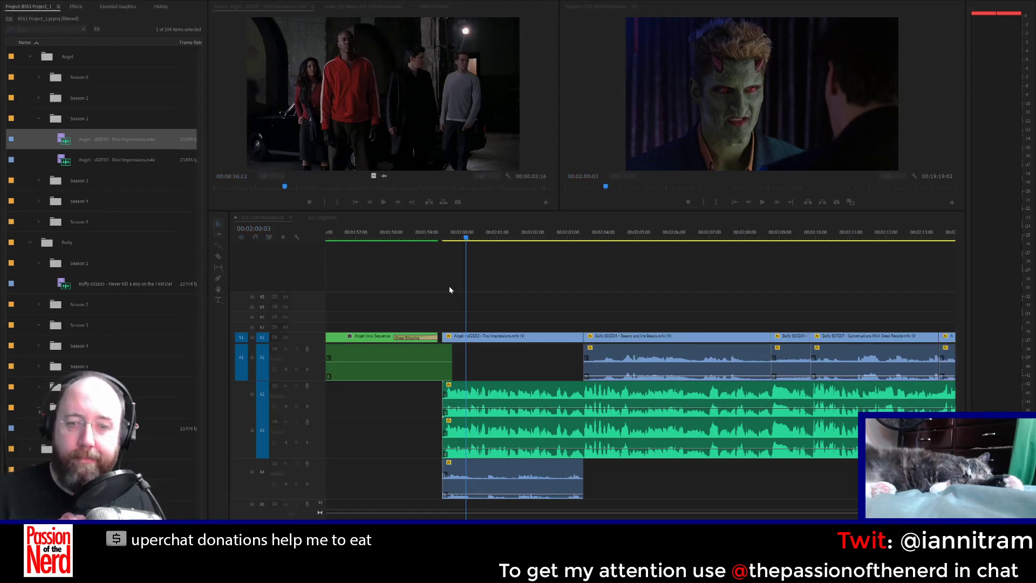
{"action": "left_click", "coordinate": [427, 238]}
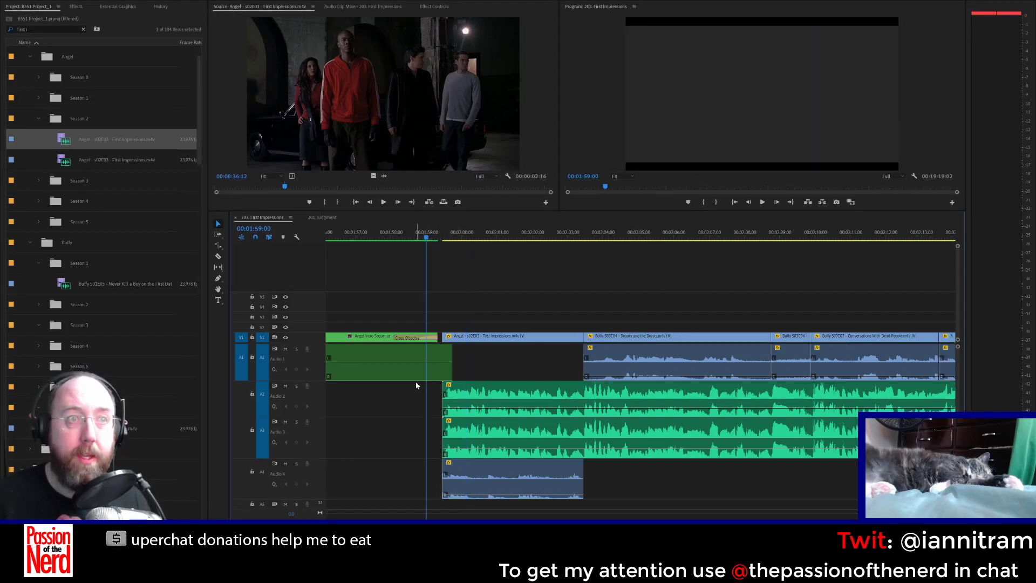
{"action": "key", "text": "space"}
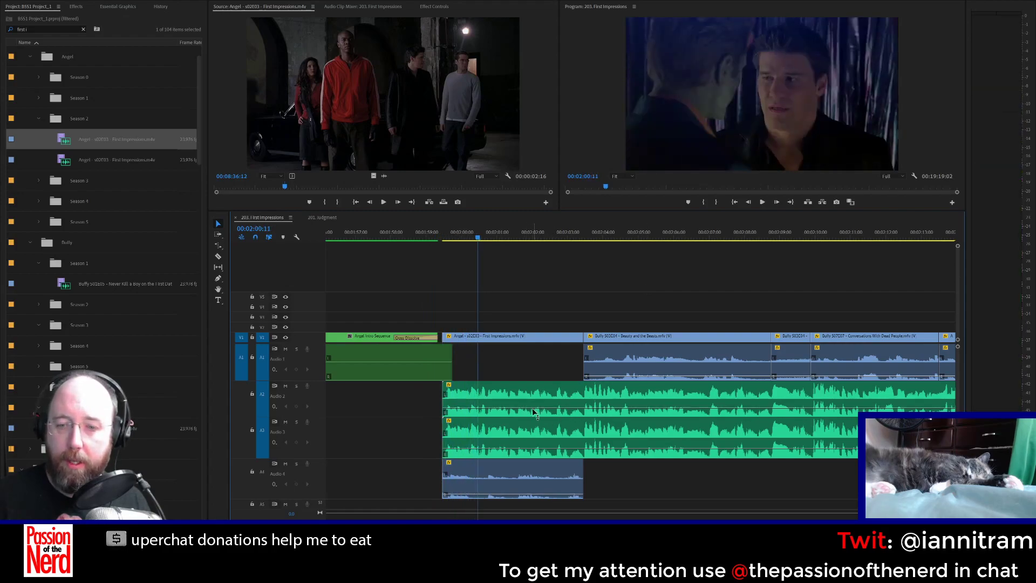
{"action": "left_click", "coordinate": [534, 411]}
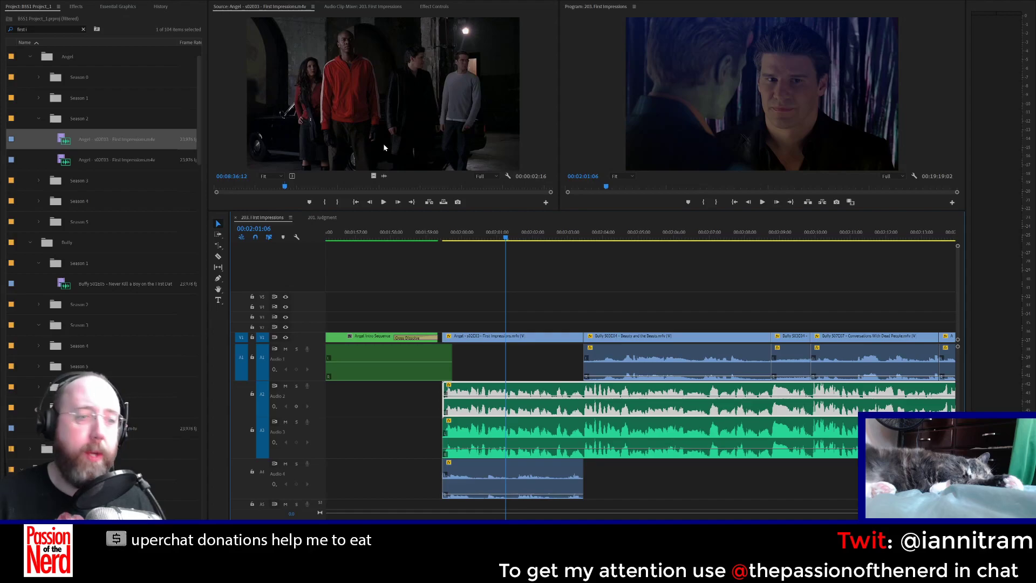
Step: Search the project for "mad" and look through the matching items
{"action": "left_click", "coordinate": [83, 29]}
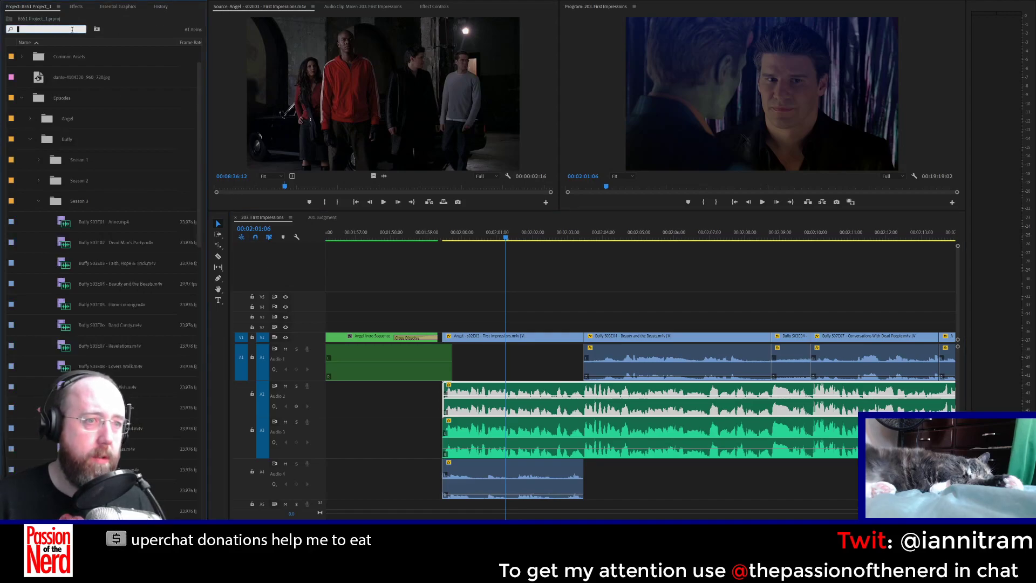
{"action": "type", "text": "mad"}
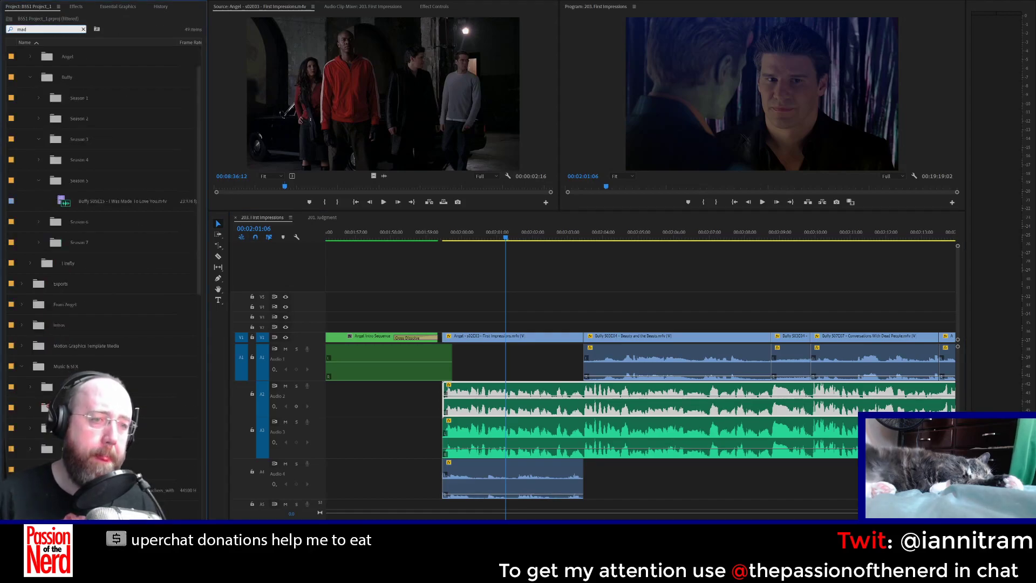
{"action": "scroll", "coordinate": [99, 299], "scroll_direction": "down", "scroll_amount": 3}
{"action": "scroll", "coordinate": [118, 270], "scroll_direction": "up", "scroll_amount": 5}
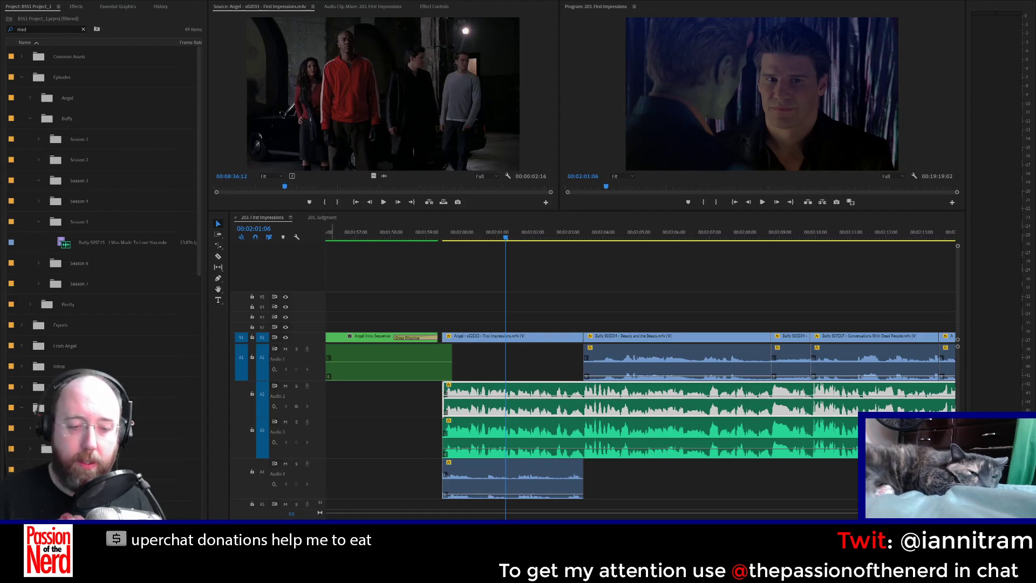
{"action": "key", "text": "="}
{"action": "key", "text": "="}
{"action": "key", "text": "="}
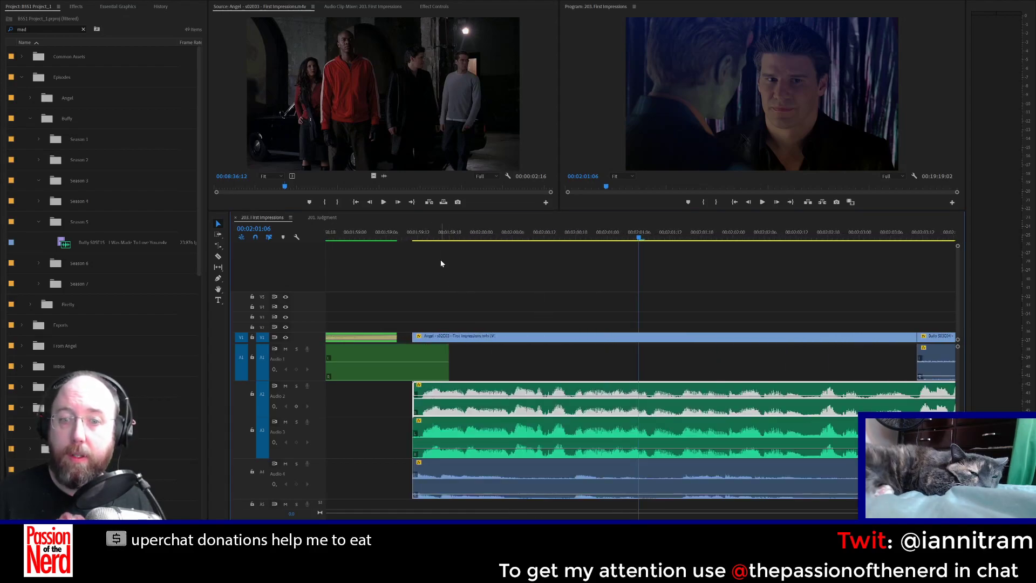
Step: Play the First Impressions clip after the intro up to its cut into the Beauty and the Beasts clip
{"action": "key", "text": "Up"}
{"action": "key", "text": "space"}
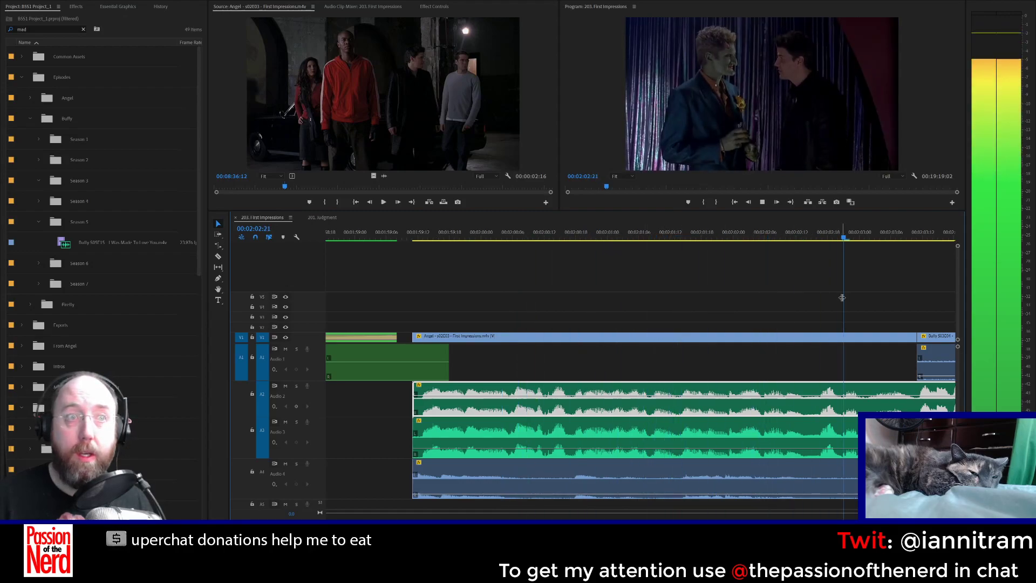
{"action": "key", "text": "space"}
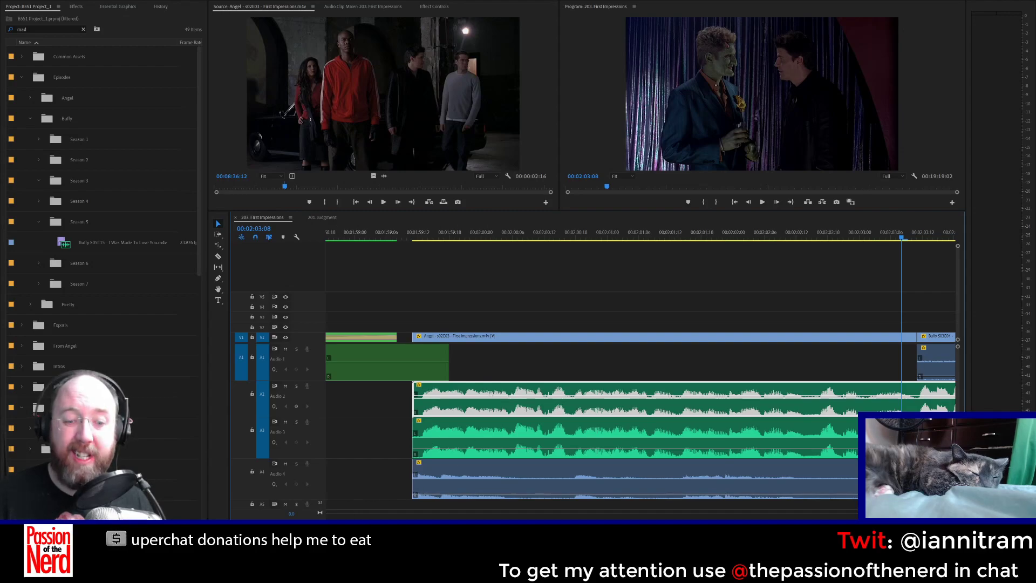
{"action": "key", "text": "minus"}
{"action": "scroll", "coordinate": [395, 361], "scroll_direction": "down", "scroll_amount": 2}
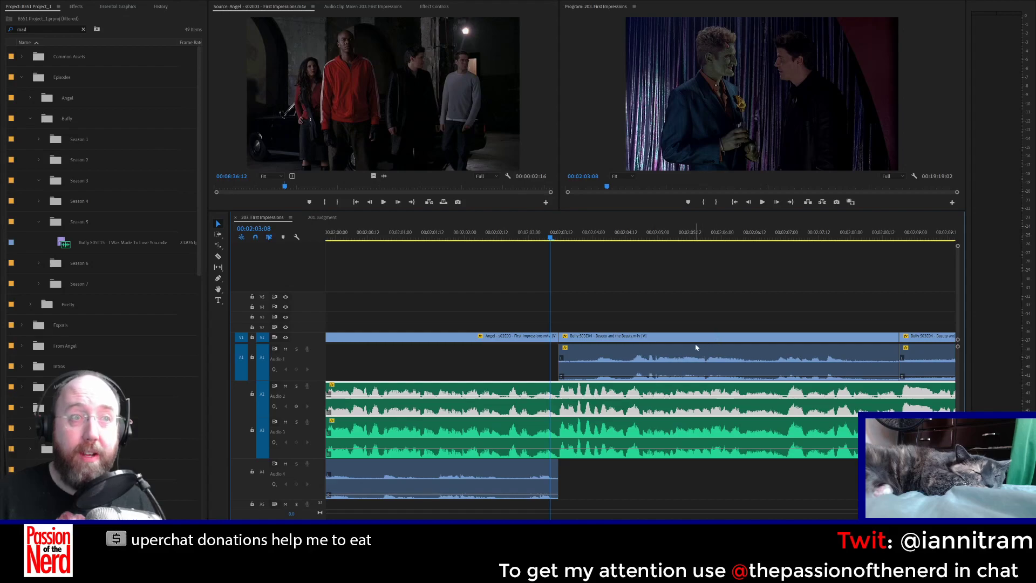
Step: Try trimming the end of the First Impressions clip to the playhead at 00:02:03:08, and undo the trim
{"action": "left_click", "coordinate": [549, 338]}
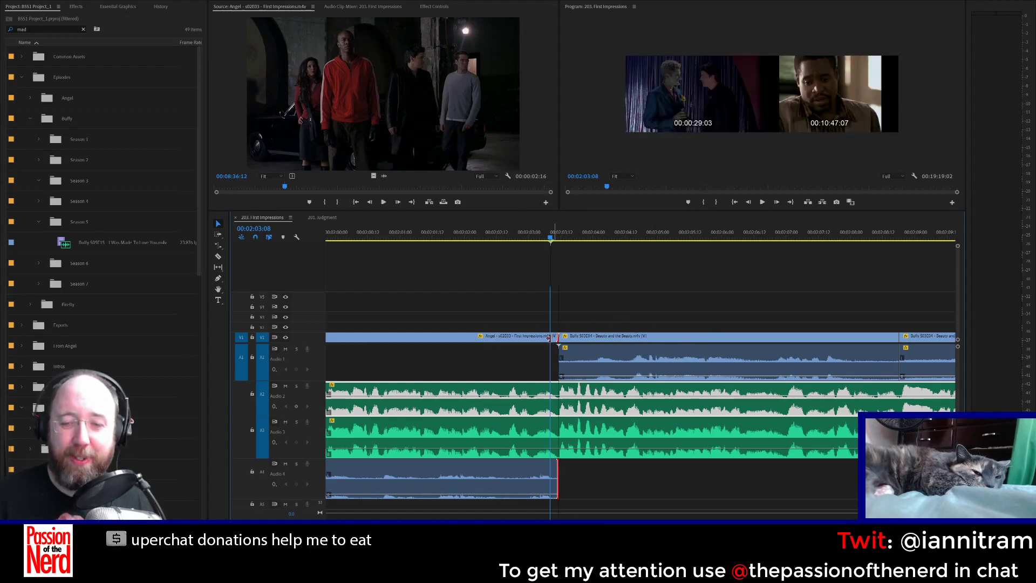
{"action": "key", "text": "e"}
{"action": "left_click_drag", "start_coordinate": [577, 324], "coordinate": [575, 376]}
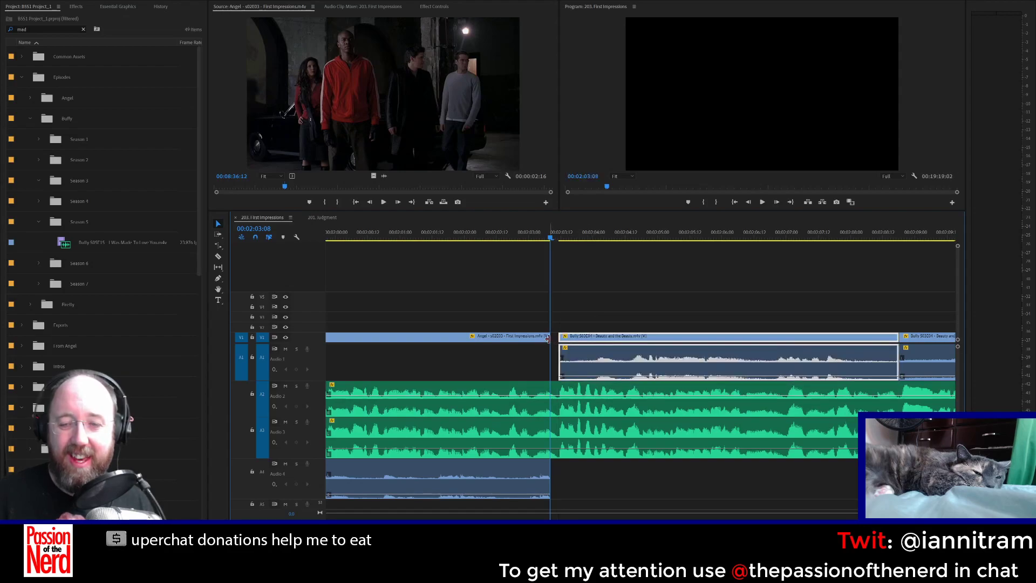
{"action": "key", "text": "ctrl+z"}
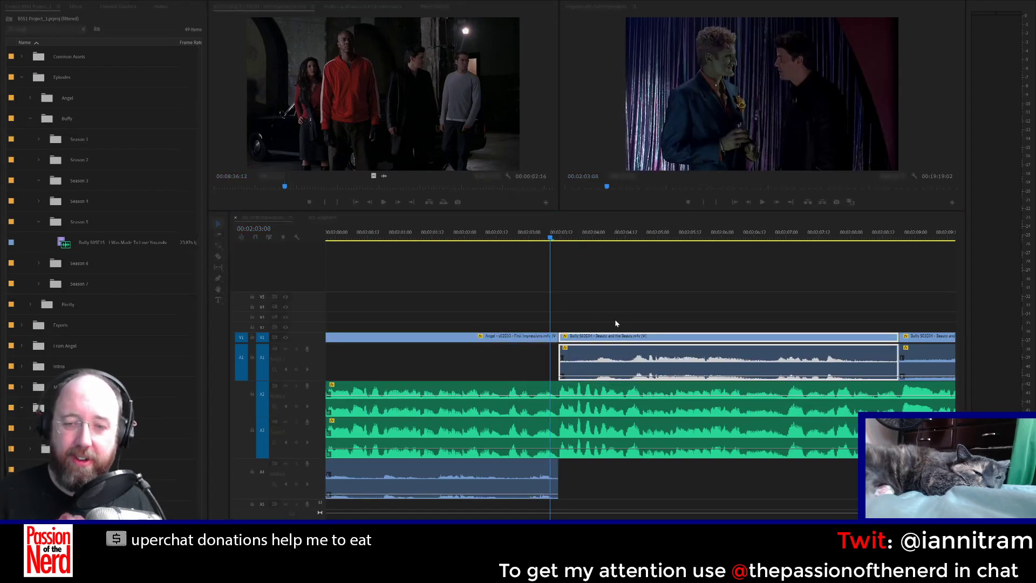
Step: Play the narration from 00:02:02:06 through the Beauty and the Beasts clips into the Conversations With Dead People clip
{"action": "left_click", "coordinate": [482, 234]}
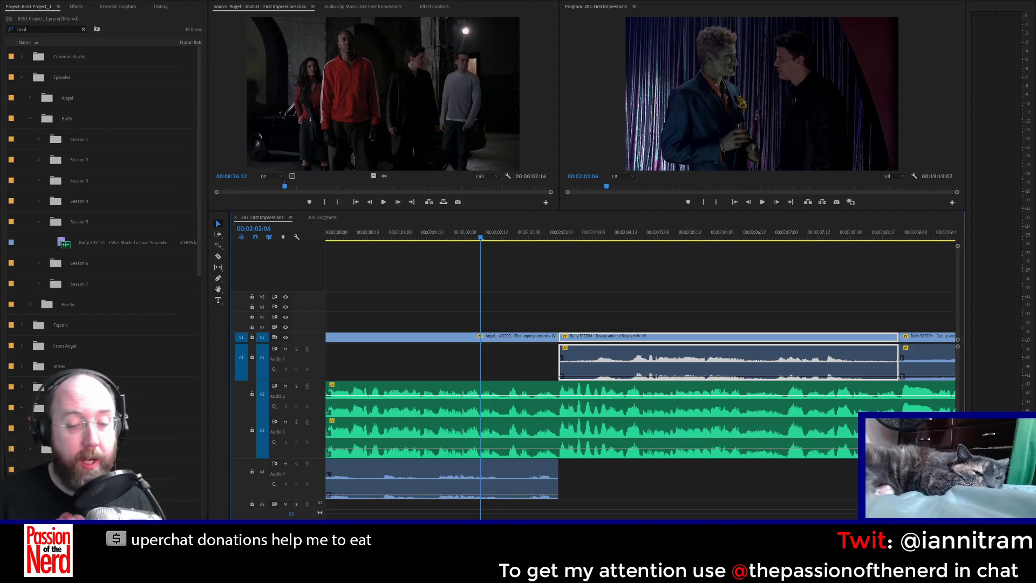
{"action": "key", "text": "minus"}
{"action": "scroll", "coordinate": [640, 378], "scroll_direction": "down", "scroll_amount": 5}
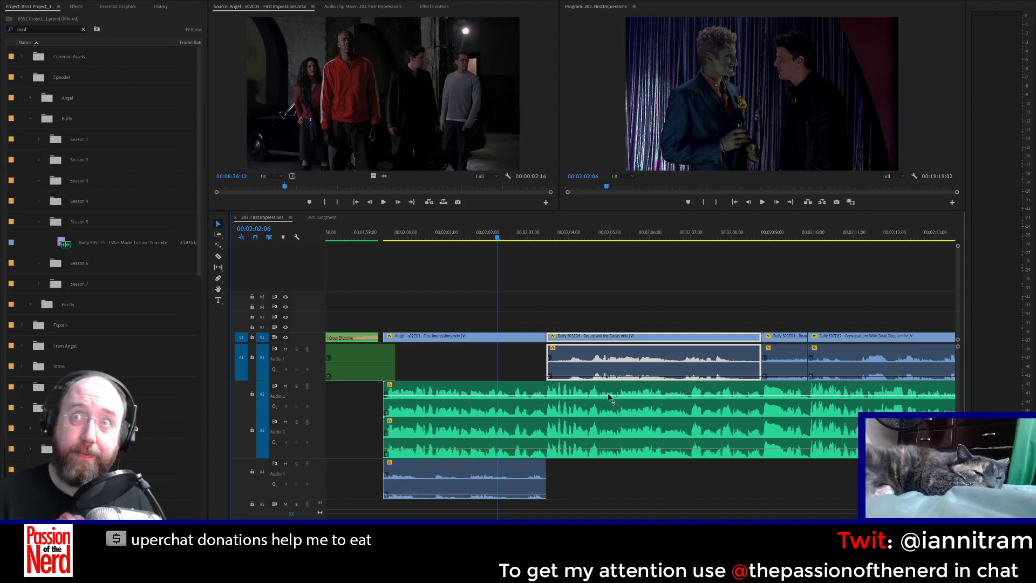
{"action": "key", "text": "space"}
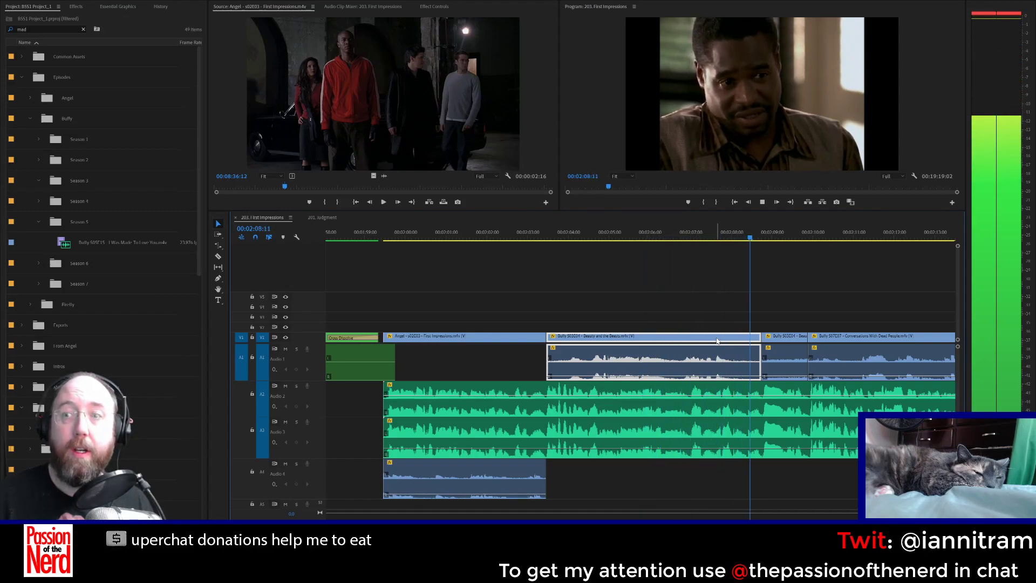
{"action": "key", "text": "space"}
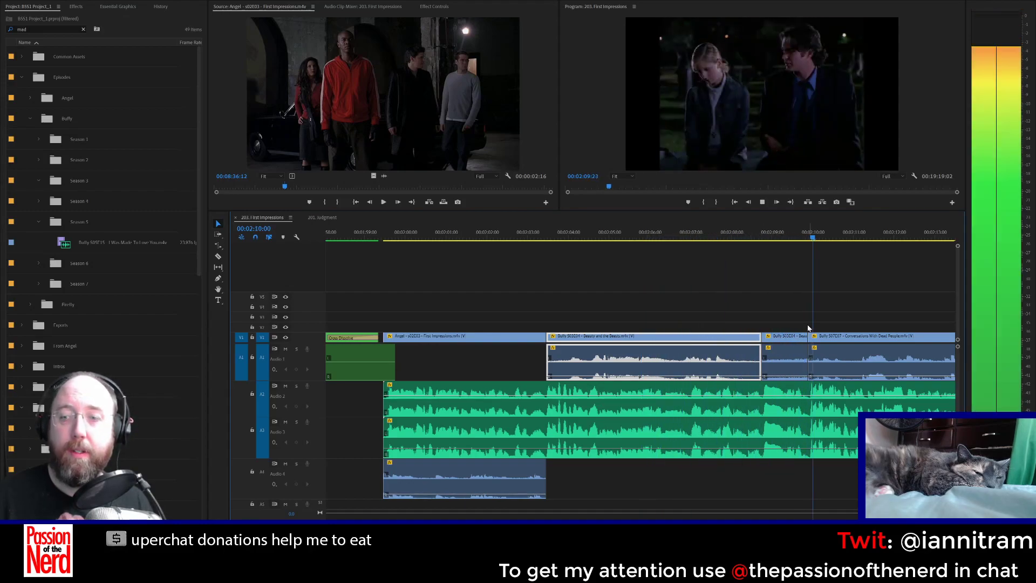
{"action": "key", "text": "space"}
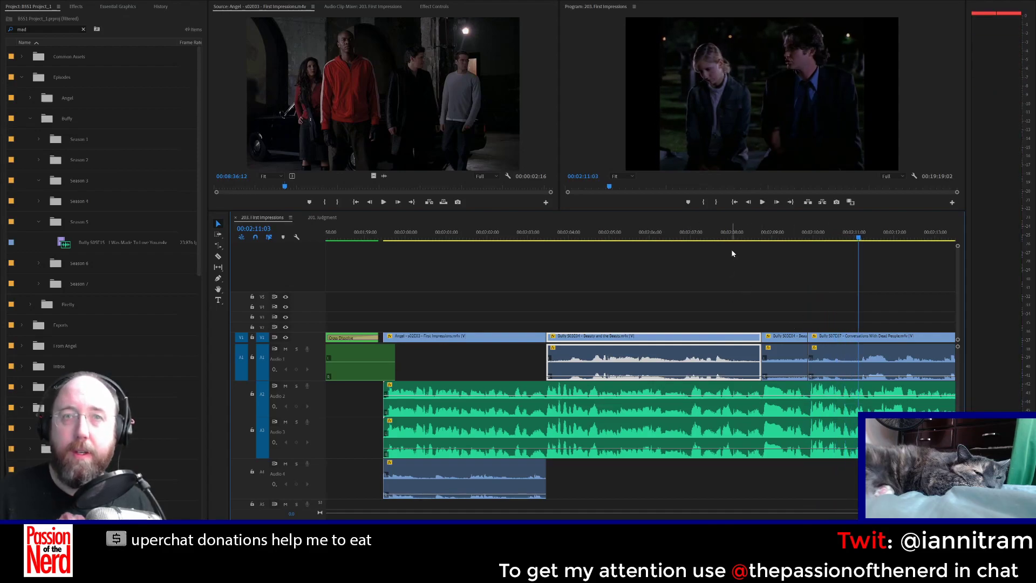
Step: Cut the narration on Audio 2 and Audio 3 at the end of the first Beauty and the Beasts clip
{"action": "left_click", "coordinate": [763, 240]}
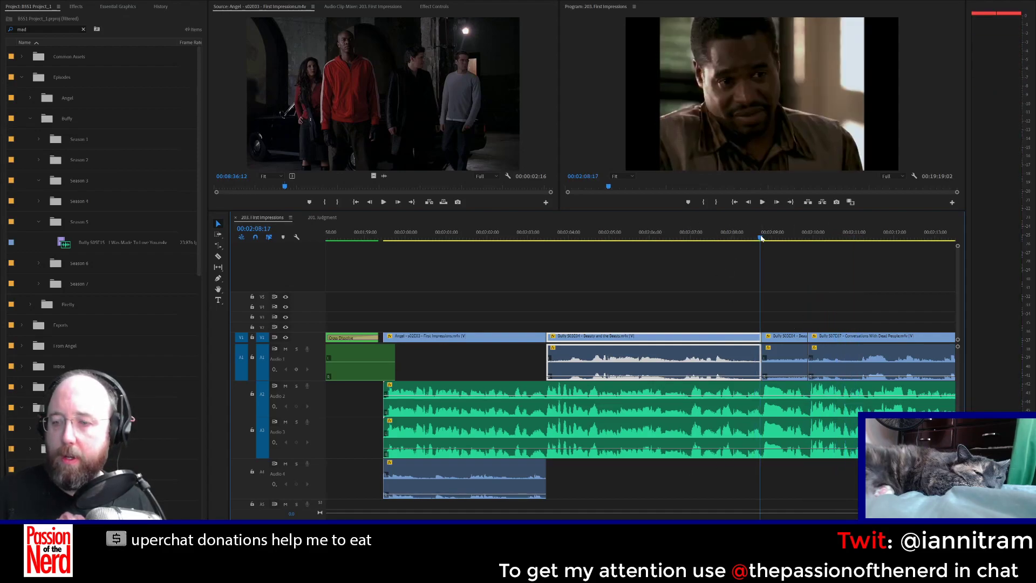
{"action": "left_click", "coordinate": [219, 257]}
{"action": "left_click", "coordinate": [762, 400]}
{"action": "left_click", "coordinate": [761, 434]}
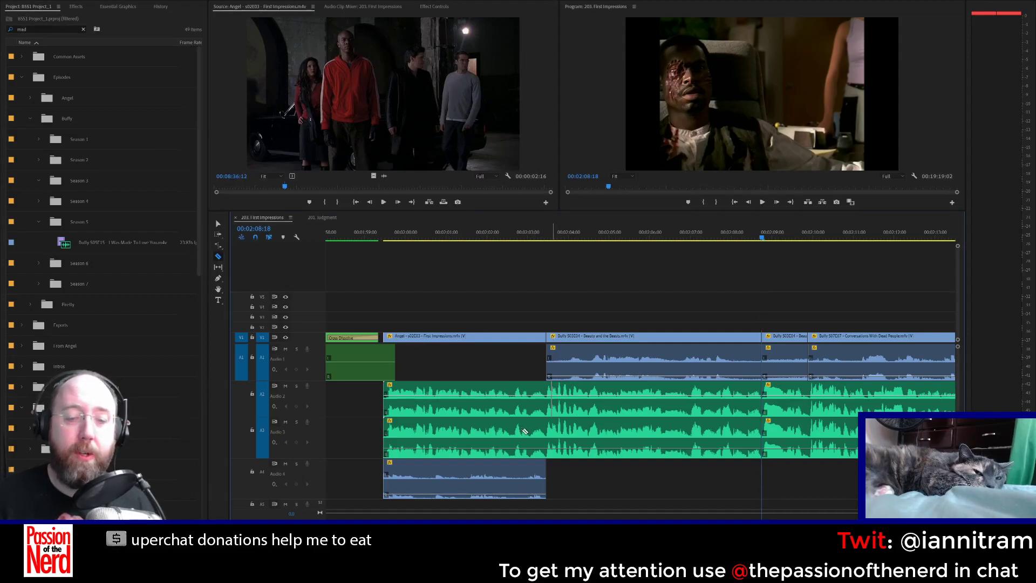
{"action": "key", "text": "minus"}
{"action": "scroll", "coordinate": [640, 378], "scroll_direction": "down", "scroll_amount": 3}
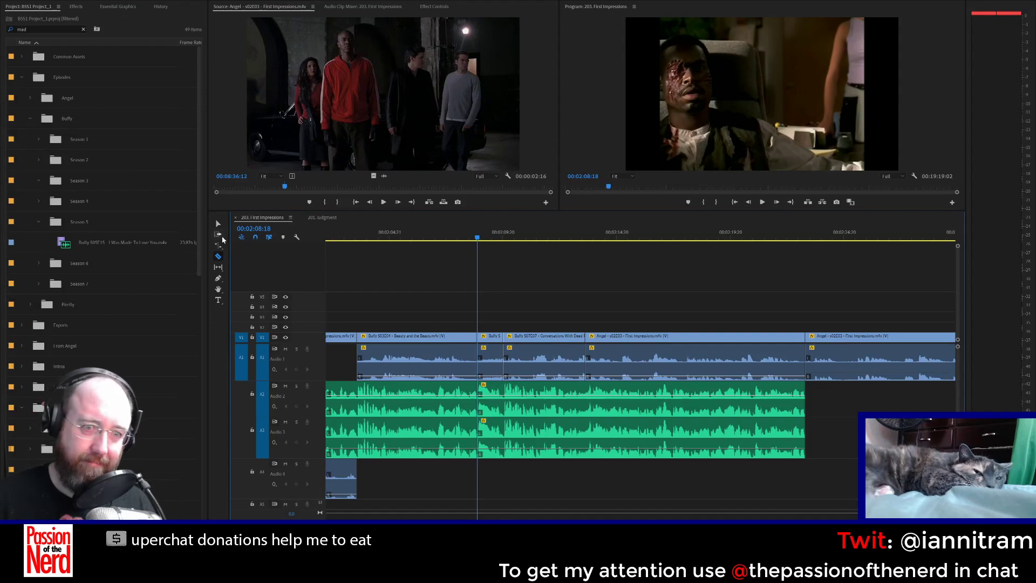
{"action": "left_click", "coordinate": [218, 234]}
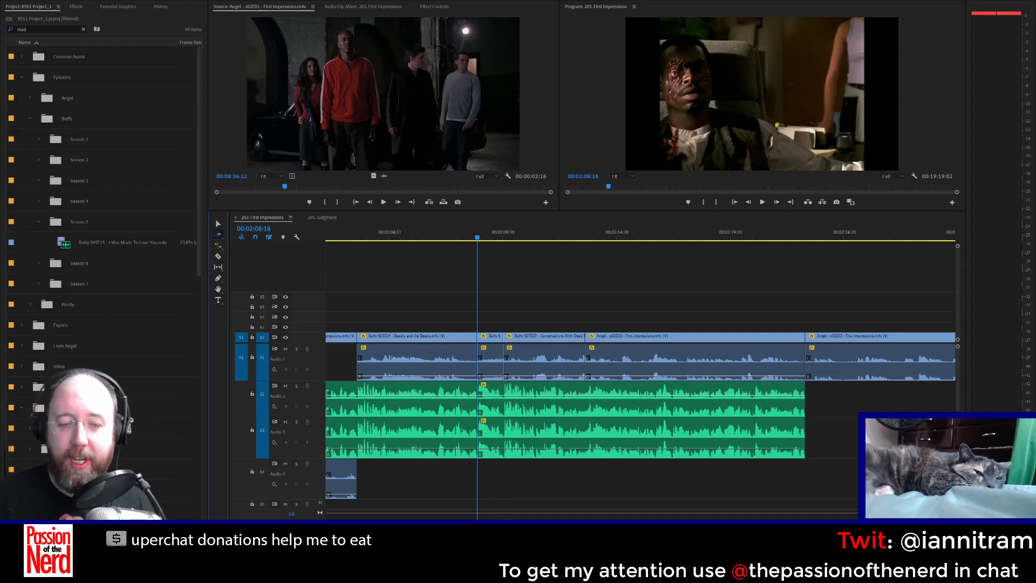
{"action": "scroll", "coordinate": [640, 378], "scroll_direction": "down", "scroll_amount": 10}
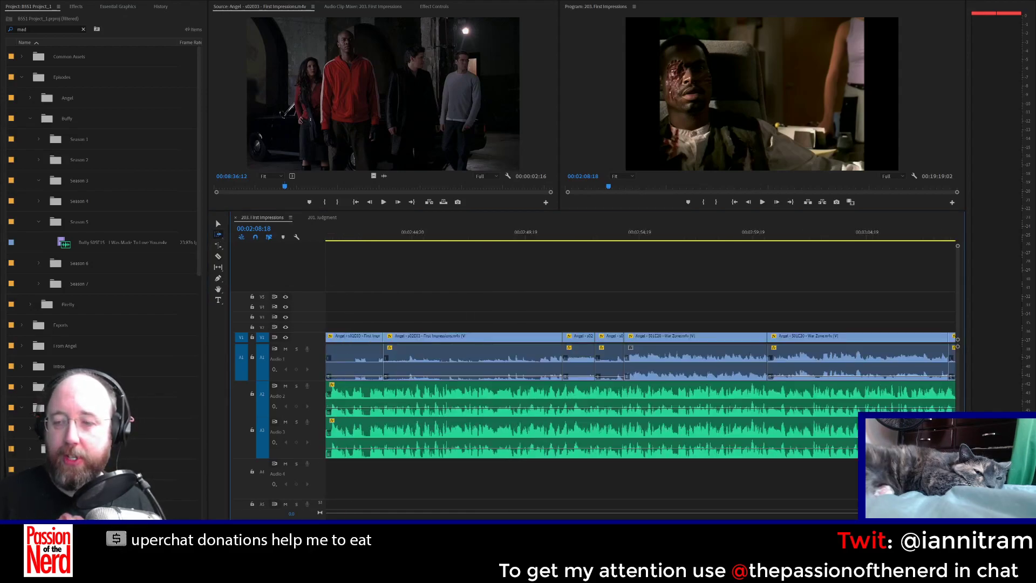
{"action": "scroll", "coordinate": [640, 378], "scroll_direction": "up", "scroll_amount": 20}
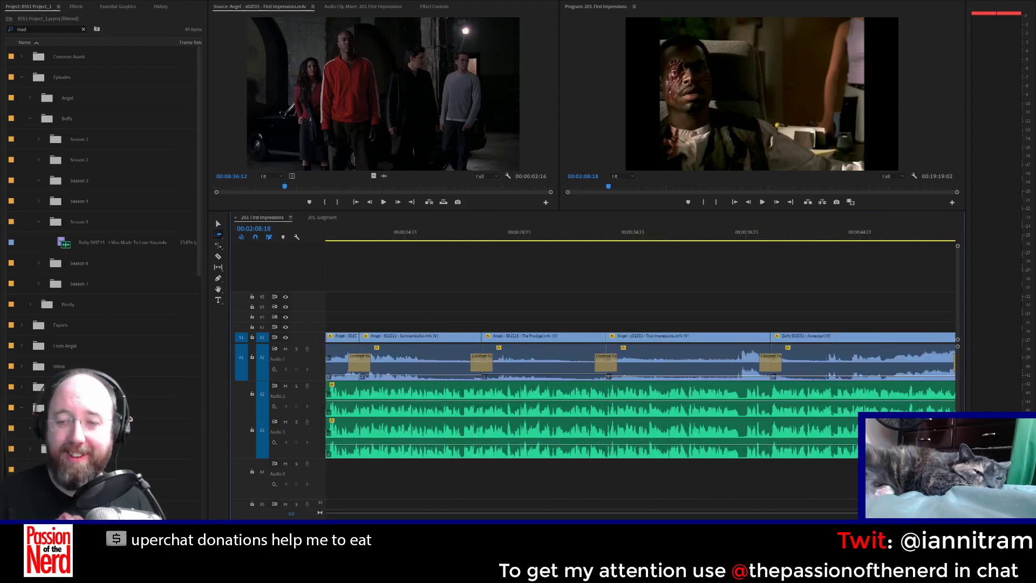
{"action": "scroll", "coordinate": [640, 378], "scroll_direction": "down", "scroll_amount": 8}
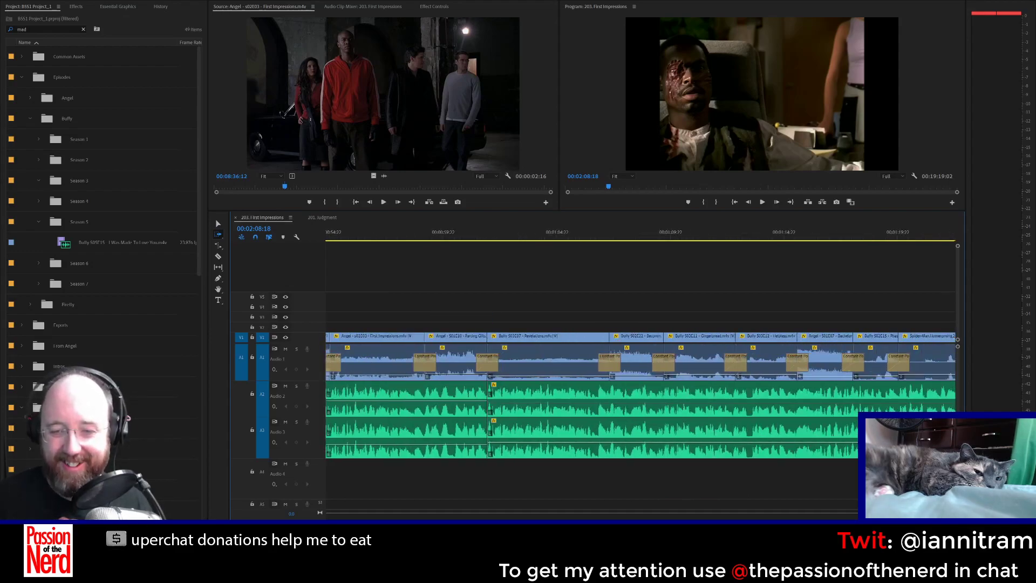
{"action": "left_click", "coordinate": [566, 424]}
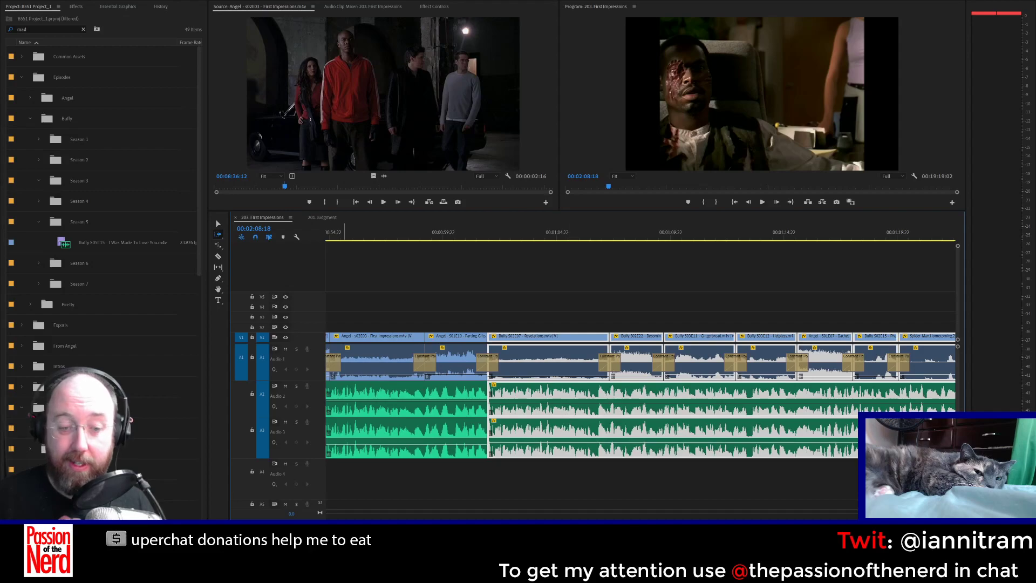
{"action": "scroll", "coordinate": [640, 394], "scroll_direction": "up", "scroll_amount": 7}
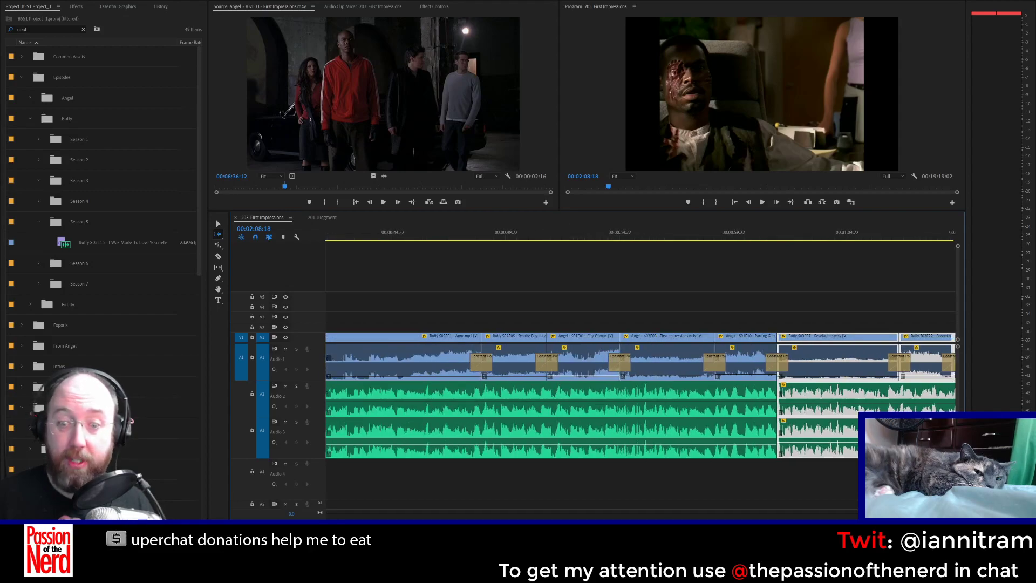
{"action": "scroll", "coordinate": [640, 394], "scroll_direction": "up", "scroll_amount": 6}
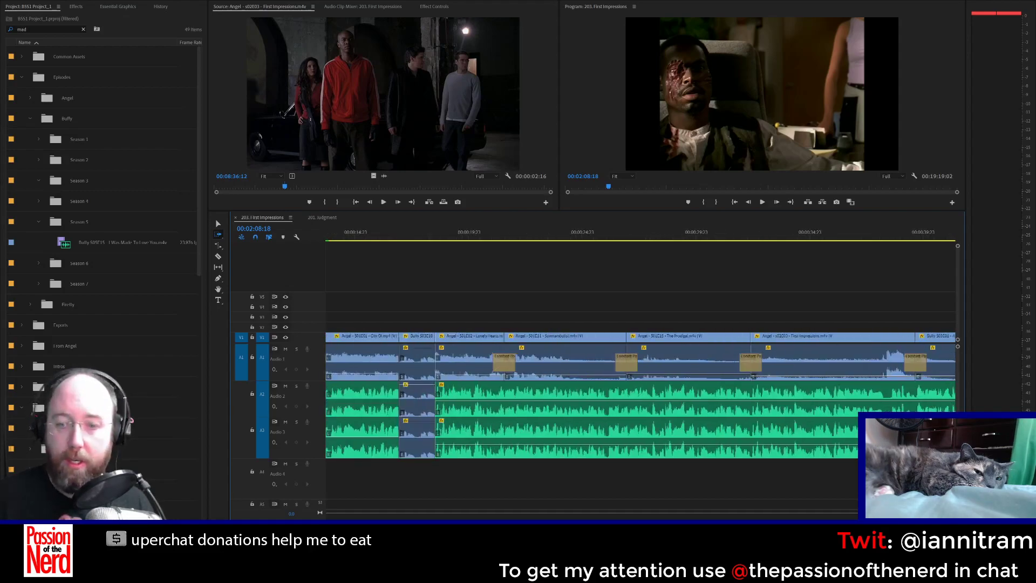
{"action": "scroll", "coordinate": [640, 394], "scroll_direction": "up", "scroll_amount": 4}
{"action": "scroll", "coordinate": [640, 393], "scroll_direction": "down", "scroll_amount": 17}
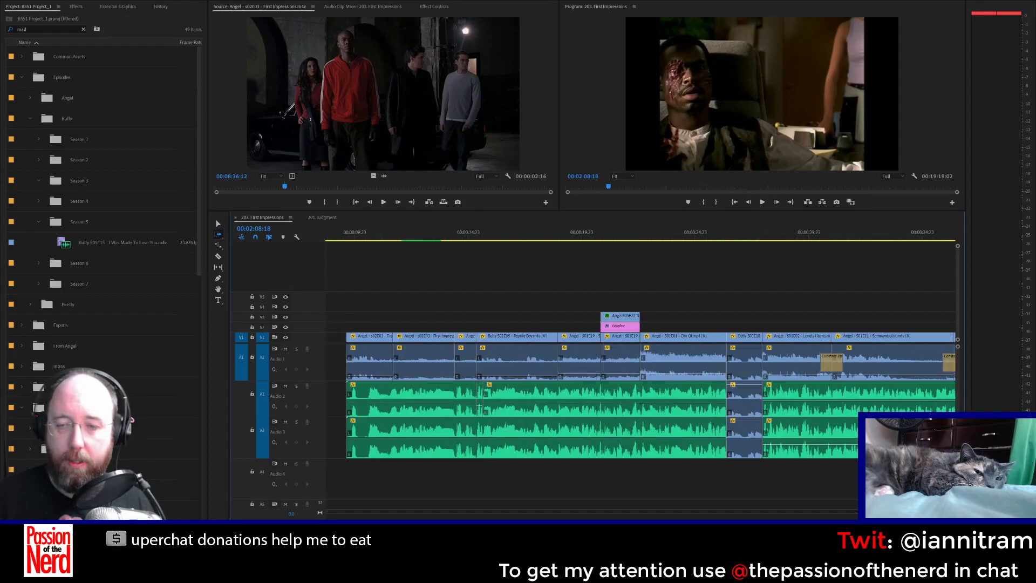
{"action": "scroll", "coordinate": [640, 394], "scroll_direction": "down", "scroll_amount": 15}
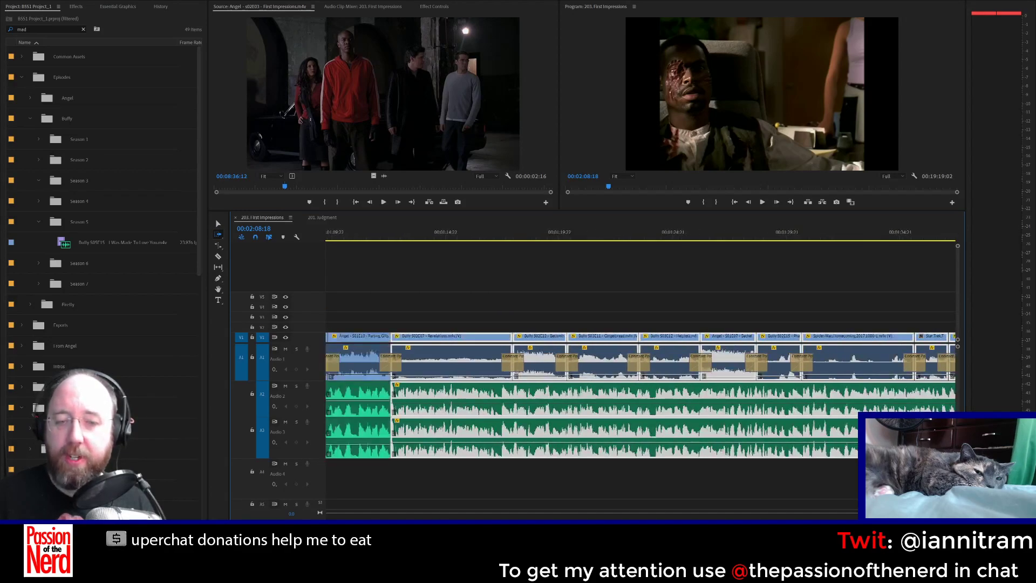
{"action": "scroll", "coordinate": [640, 394], "scroll_direction": "up", "scroll_amount": 2}
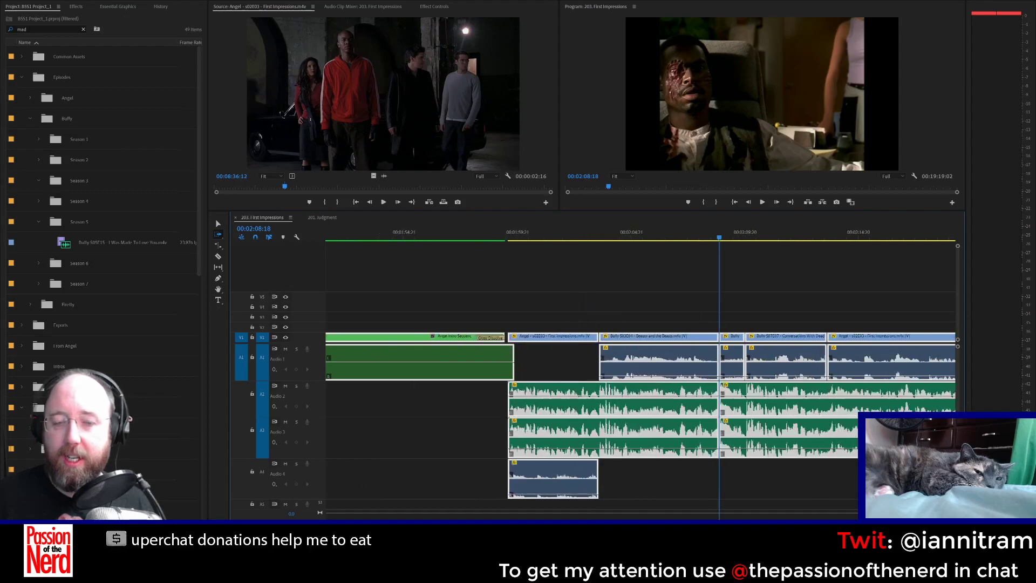
{"action": "left_click", "coordinate": [598, 241]}
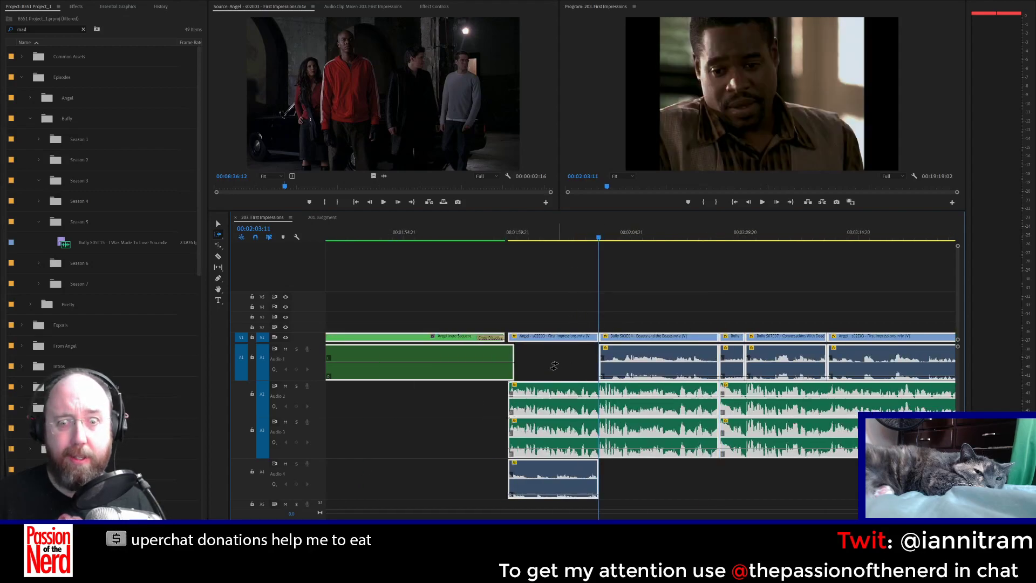
{"action": "left_click", "coordinate": [218, 224]}
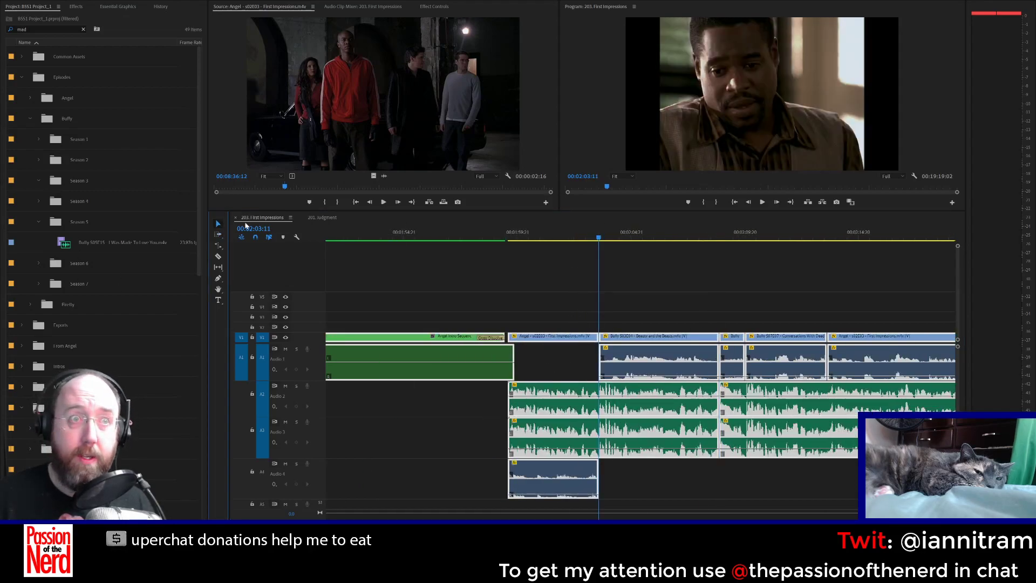
{"action": "left_click", "coordinate": [671, 279]}
Step: Play through the narration again and move everything from the Conversations With Dead People clip and the narration cut onward about 5.5 seconds later
{"action": "left_click", "coordinate": [528, 232]}
{"action": "key", "text": "space"}
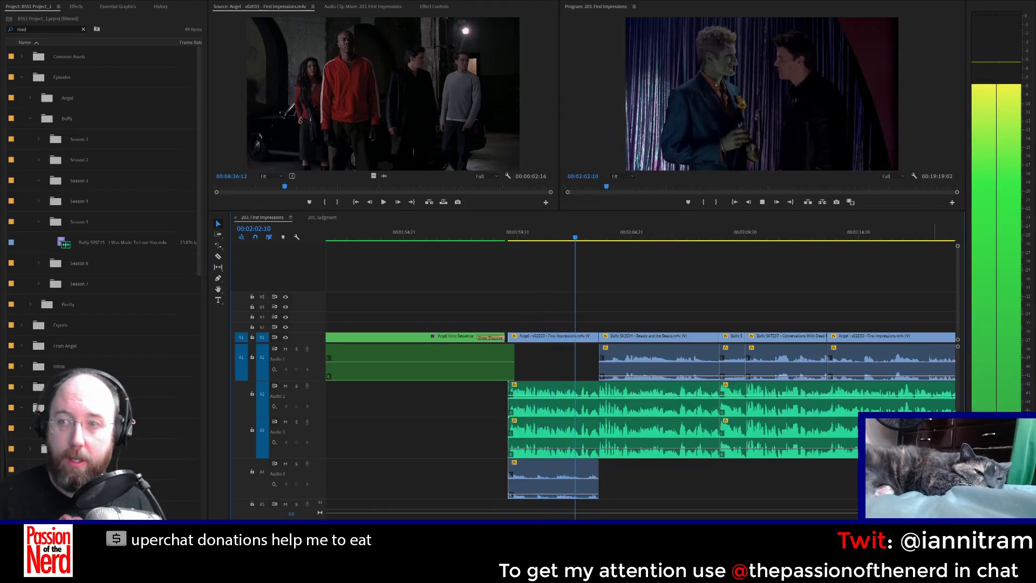
{"action": "scroll", "coordinate": [450, 349], "scroll_direction": "down", "scroll_amount": 5}
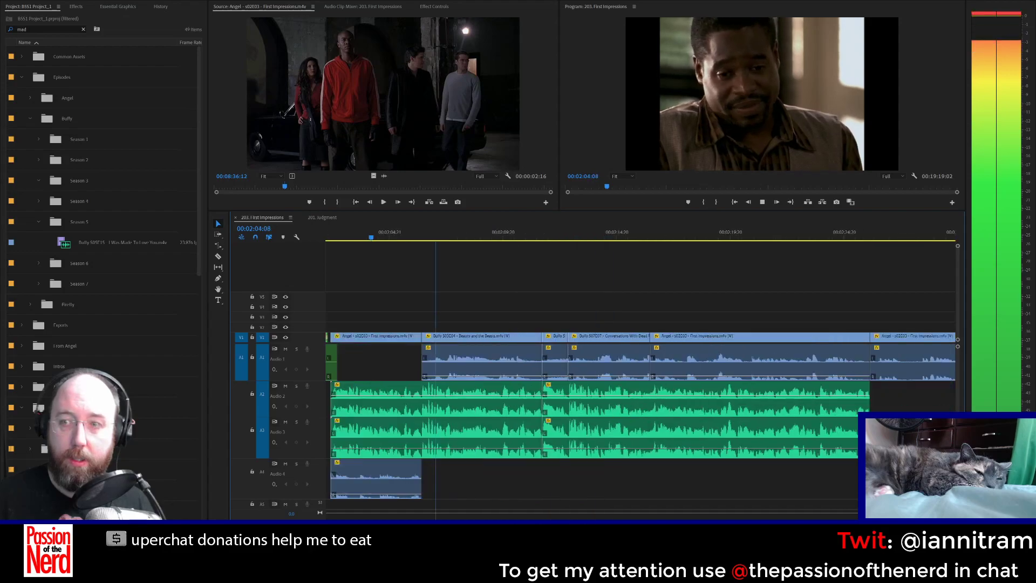
{"action": "key", "text": "a"}
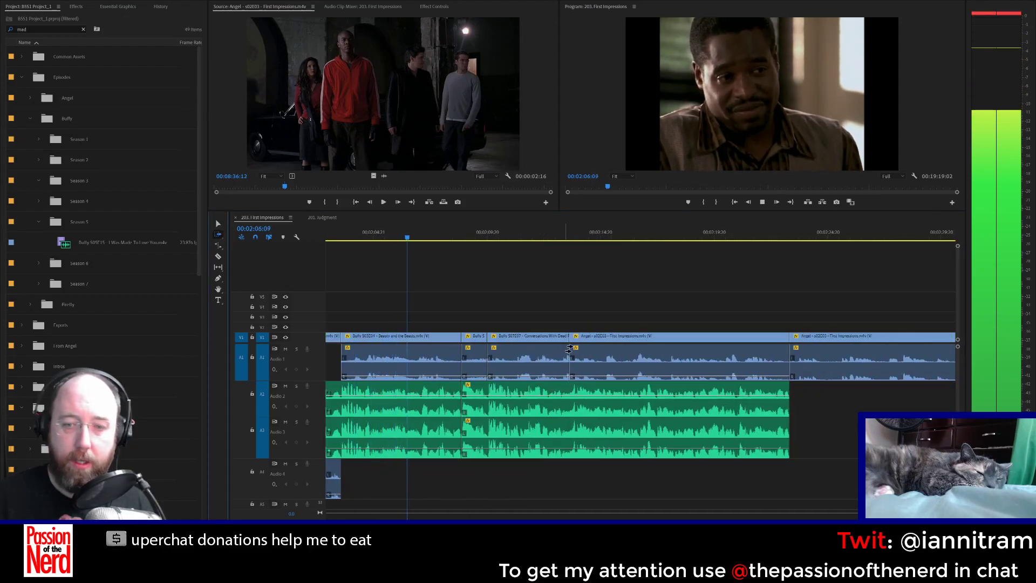
{"action": "left_click_drag", "start_coordinate": [539, 365], "coordinate": [666, 366]}
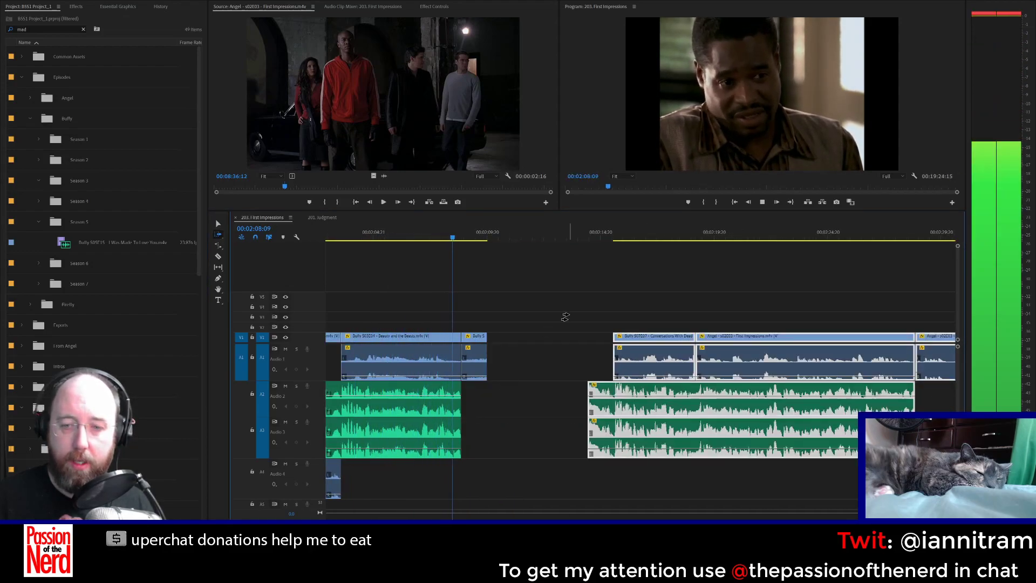
{"action": "key", "text": "space"}
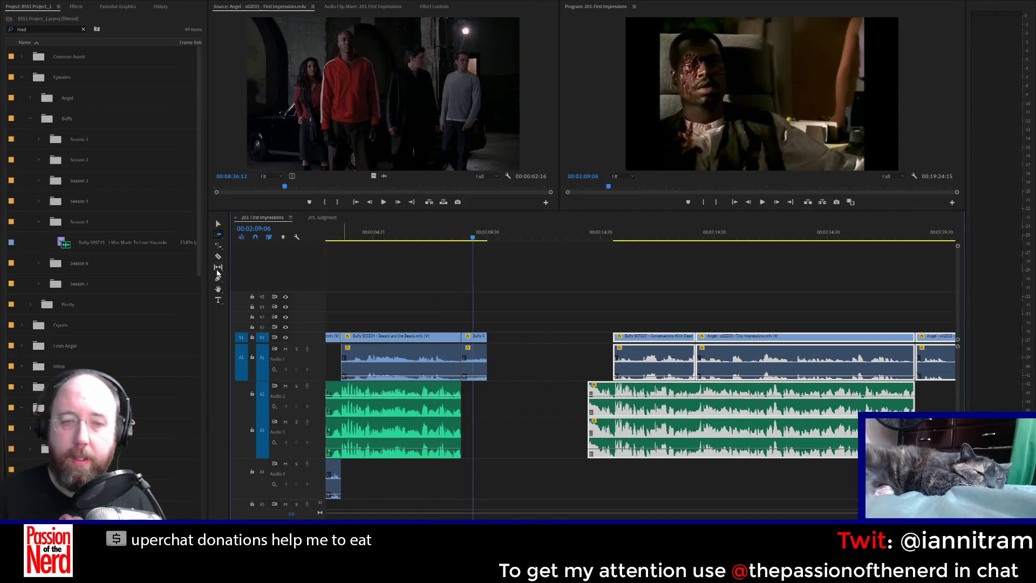
Step: Move the short second Beauty and the Beasts clip later so it sits directly before the Conversations With Dead People clip
{"action": "left_click", "coordinate": [218, 223]}
{"action": "left_click_drag", "start_coordinate": [479, 348], "coordinate": [606, 346]}
{"action": "left_click", "coordinate": [602, 236]}
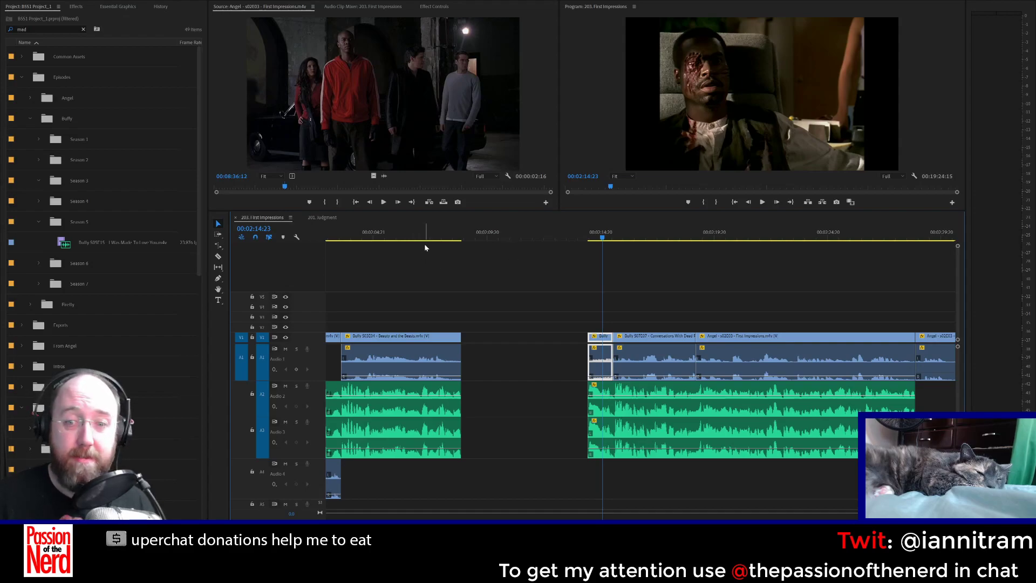
Step: Extend the end of the first Beauty and the Beasts clip to the short clip's start, and place the playhead at 00:02:09:01
{"action": "left_click", "coordinate": [220, 225]}
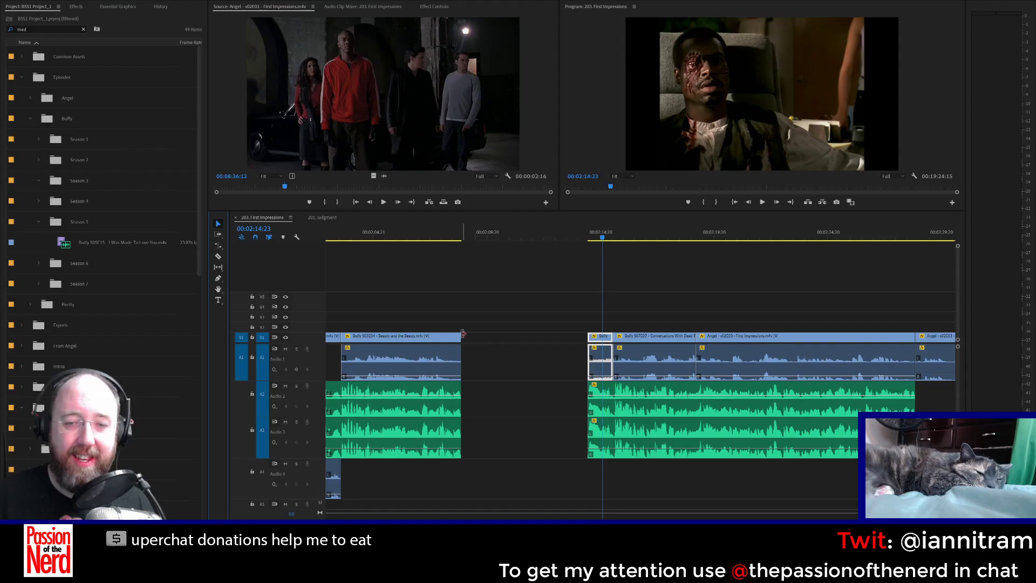
{"action": "left_click_drag", "start_coordinate": [461, 337], "coordinate": [588, 338]}
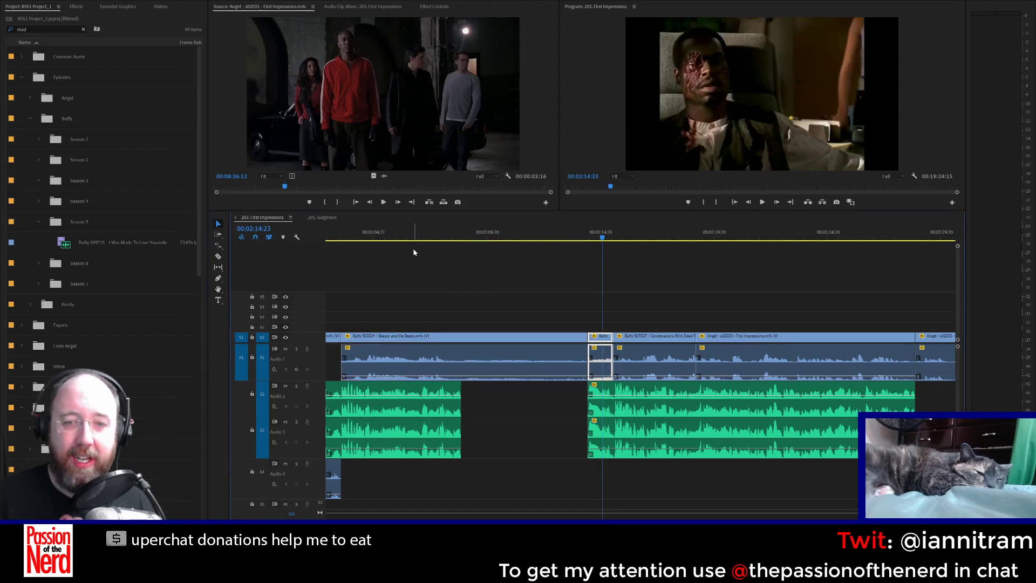
{"action": "left_click", "coordinate": [468, 238]}
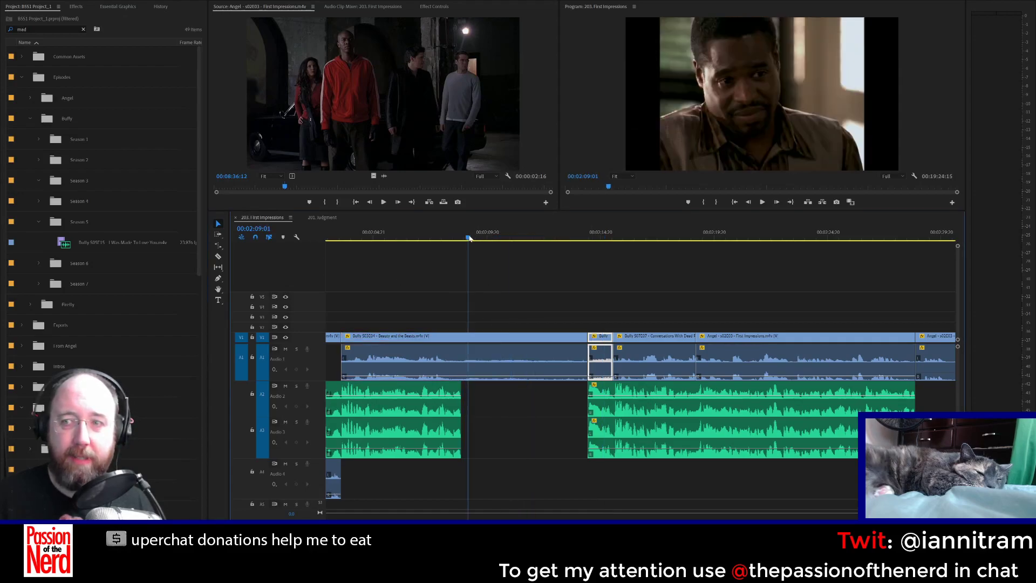
Step: Shift the first Beauty and the Beasts footage later into the narration pause, extend its start back to the preceding clip, and play it
{"action": "mouse_move", "coordinate": [582, 336]}
{"action": "left_mouse_down"}
{"action": "mouse_move", "coordinate": [461, 337]}
{"action": "mouse_move", "coordinate": [561, 337]}
{"action": "left_mouse_up"}
{"action": "left_click_drag", "start_coordinate": [465, 337], "coordinate": [341, 337]}
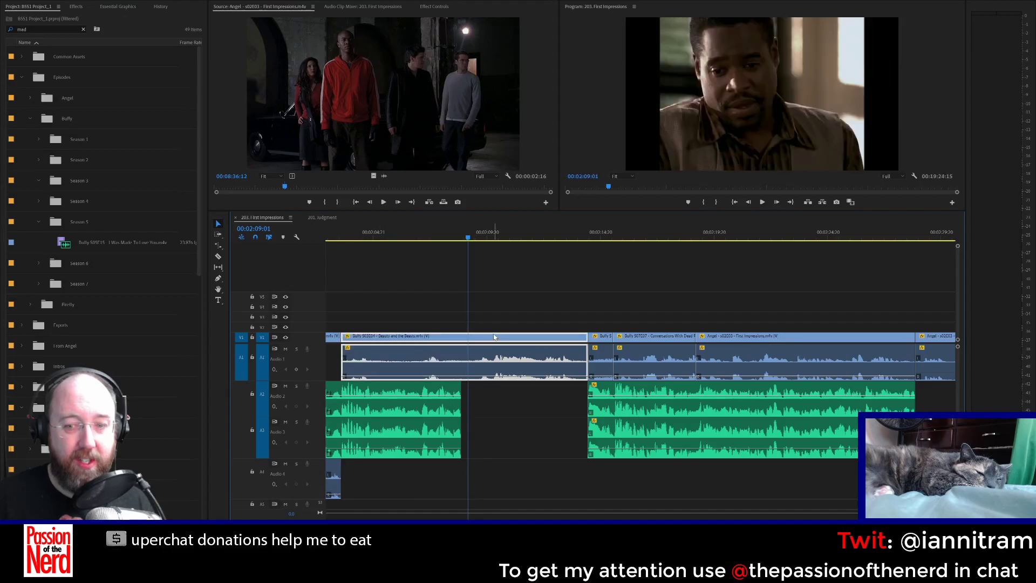
{"action": "left_click", "coordinate": [482, 239]}
{"action": "key", "text": "space"}
{"action": "key", "text": "space"}
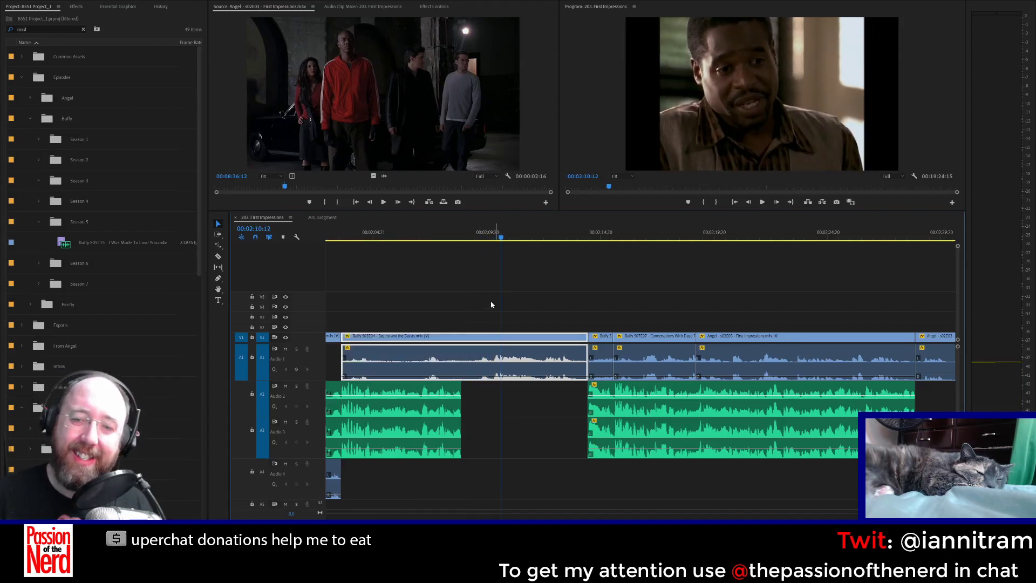
Step: Split the Beauty and the Beasts clip before its dialogue, trim the first part's start, and move both parts so the split meets the narration's end
{"action": "left_click", "coordinate": [218, 256]}
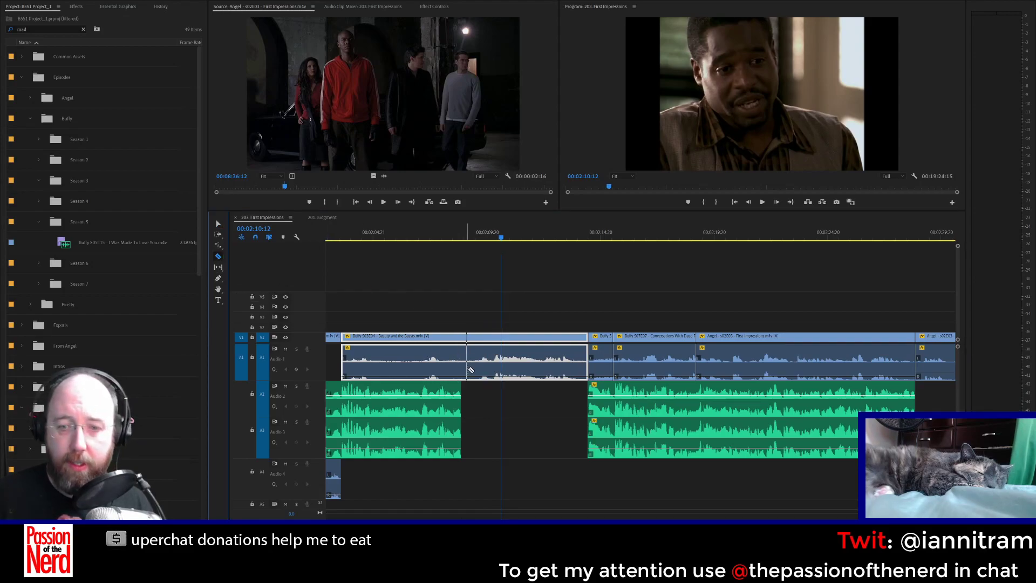
{"action": "left_click", "coordinate": [478, 367]}
{"action": "left_click", "coordinate": [218, 225]}
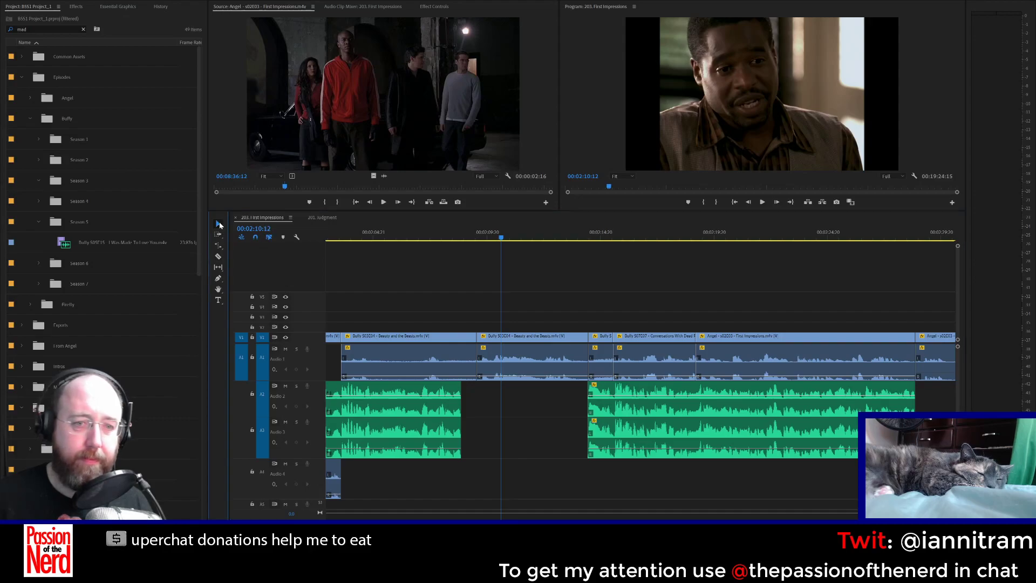
{"action": "left_click_drag", "start_coordinate": [343, 339], "coordinate": [396, 339]}
{"action": "left_click_drag", "start_coordinate": [416, 305], "coordinate": [512, 337]}
{"action": "left_click_drag", "start_coordinate": [499, 378], "coordinate": [484, 378]}
Step: Duplicate the second Beauty and the Beasts part's audio onto Audio 2 in the narration pause and play the dialogue back
{"action": "left_click", "coordinate": [480, 388]}
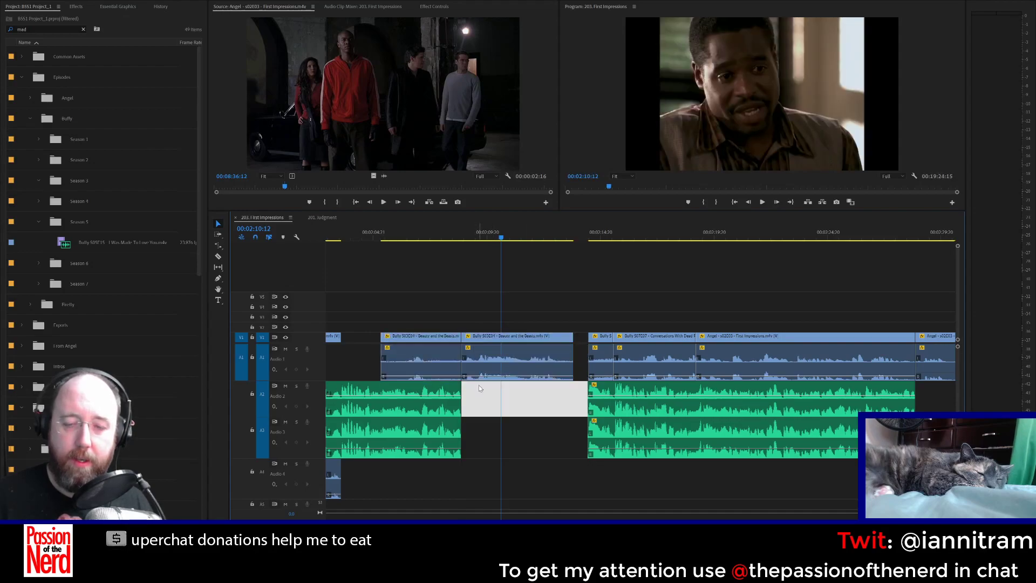
{"action": "left_click", "coordinate": [477, 377]}
{"action": "left_click_drag", "start_coordinate": [475, 373], "coordinate": [474, 398], "text": "alt"}
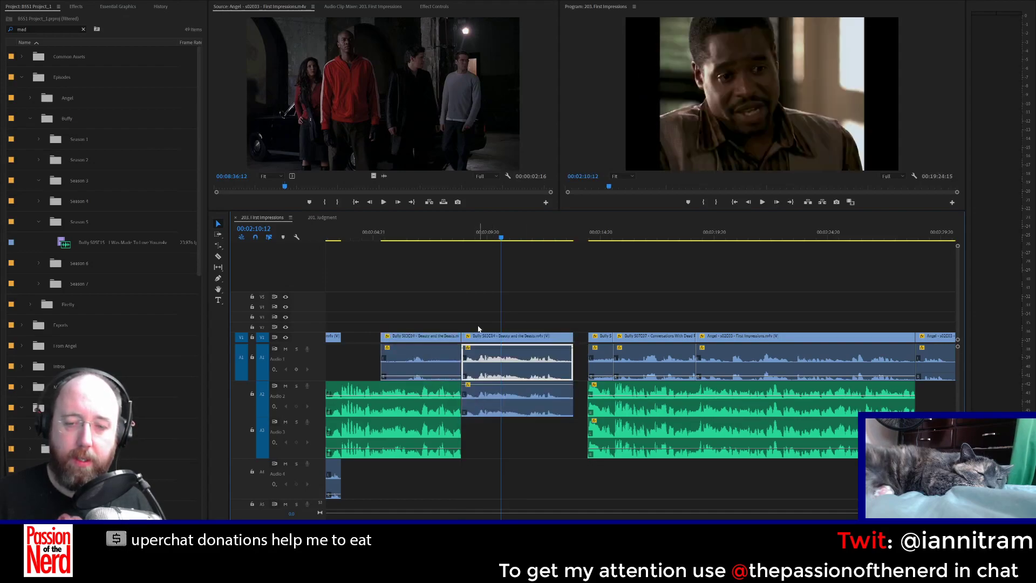
{"action": "left_click", "coordinate": [482, 233]}
{"action": "key", "text": "space"}
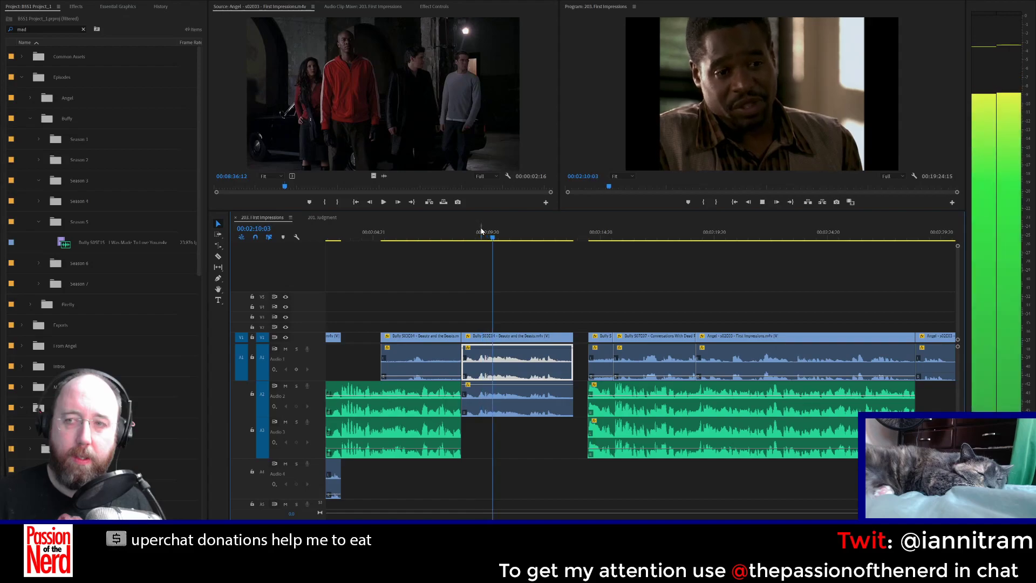
{"action": "left_click", "coordinate": [463, 236]}
{"action": "key", "text": "space"}
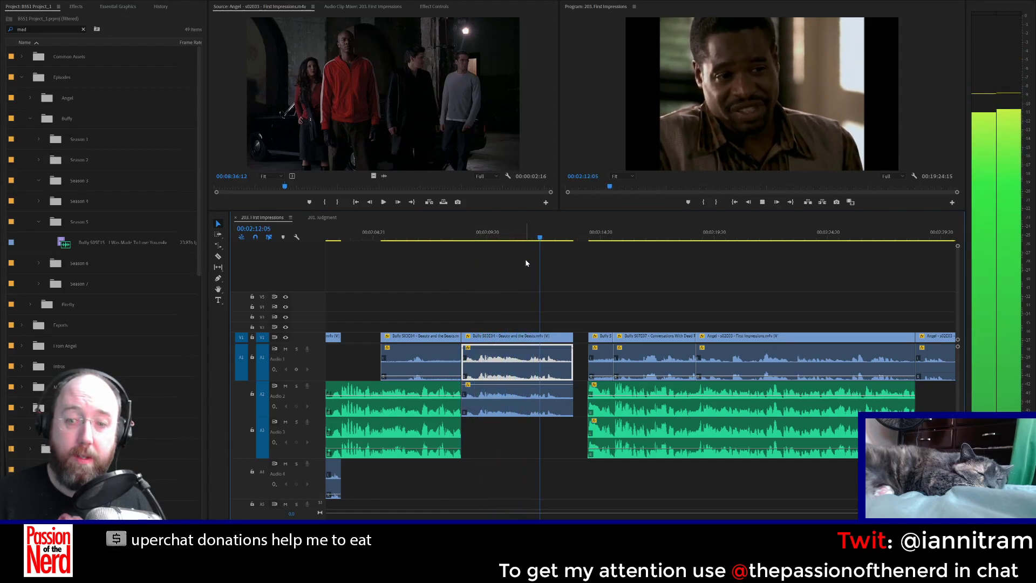
{"action": "key", "text": "space"}
Step: Trim the dialogue clip's end to 00:02:13:03, close the gap before the narration, and extend the short clip's start to meet it
{"action": "left_click_drag", "start_coordinate": [572, 337], "coordinate": [561, 358]}
{"action": "left_click", "coordinate": [572, 358]}
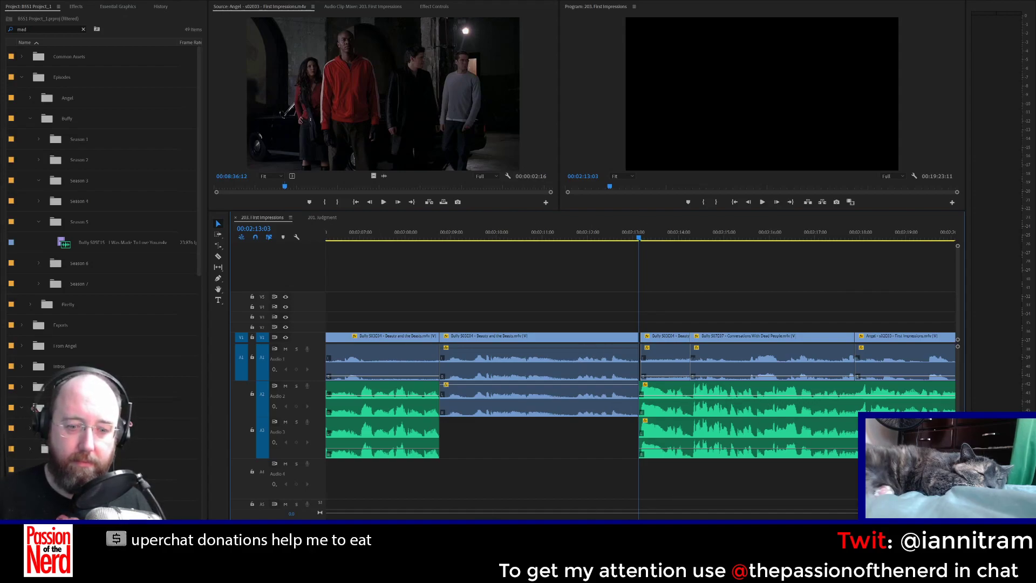
{"action": "key", "text": "="}
{"action": "key", "text": "="}
{"action": "key", "text": "-"}
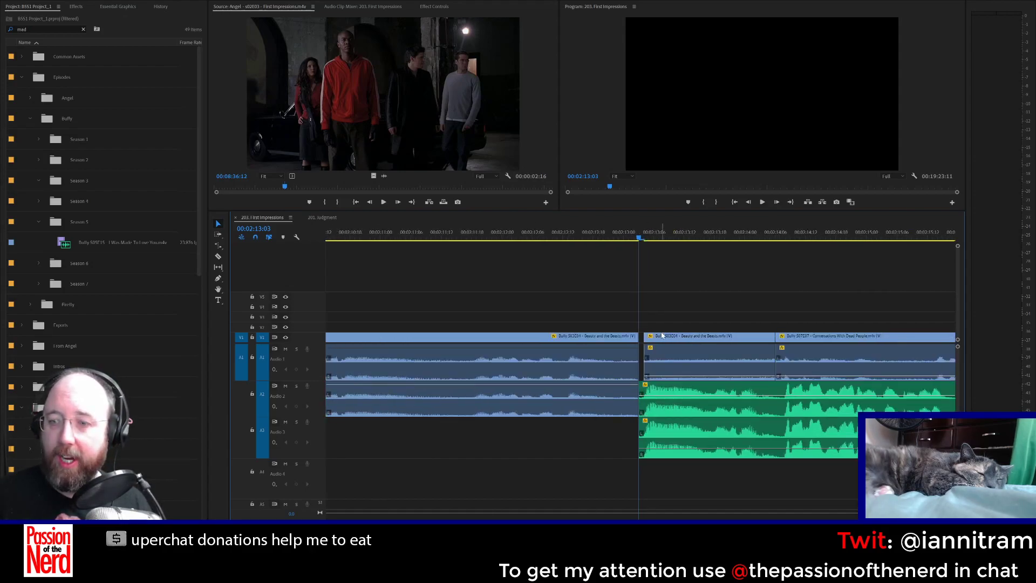
{"action": "left_click_drag", "start_coordinate": [662, 335], "coordinate": [649, 338]}
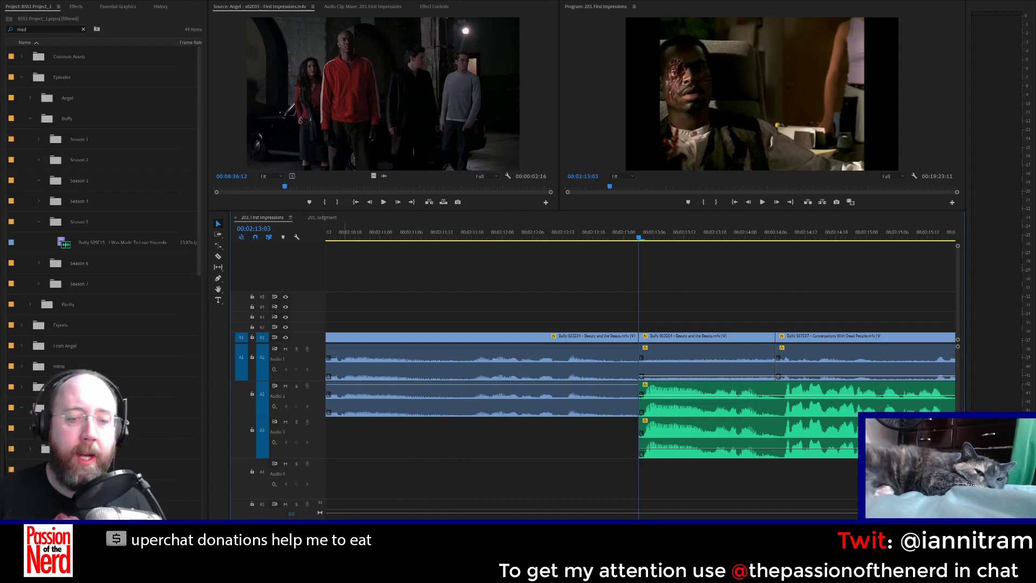
Step: Play the narration after the intro and extend the first Beauty and the Beasts clip's start back to the end of the First Impressions clip
{"action": "key", "text": "minus"}
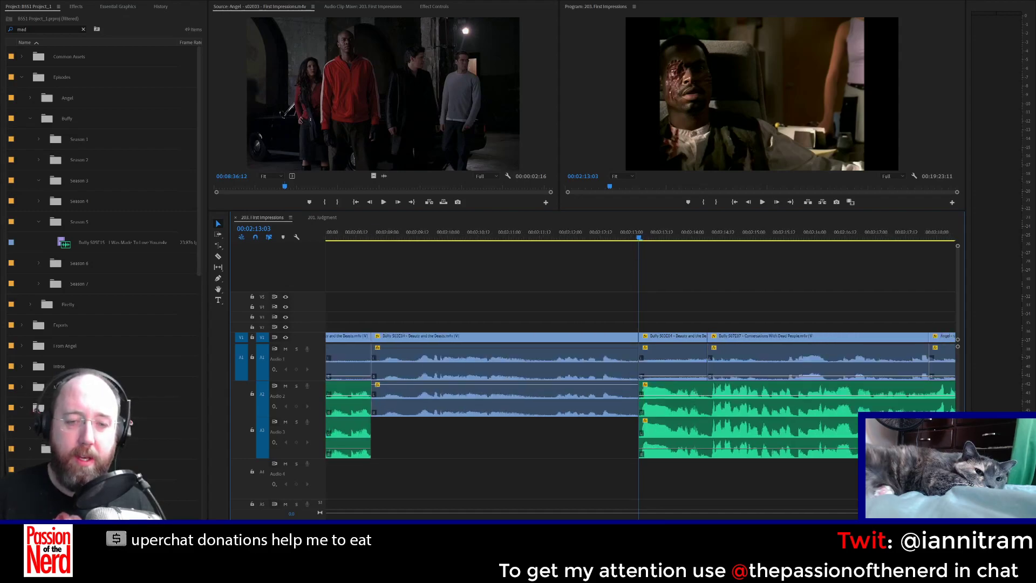
{"action": "scroll", "coordinate": [640, 399], "scroll_direction": "up", "scroll_amount": 4}
{"action": "scroll", "coordinate": [640, 399], "scroll_direction": "down", "scroll_amount": 2}
{"action": "scroll", "coordinate": [640, 400], "scroll_direction": "up", "scroll_amount": 1}
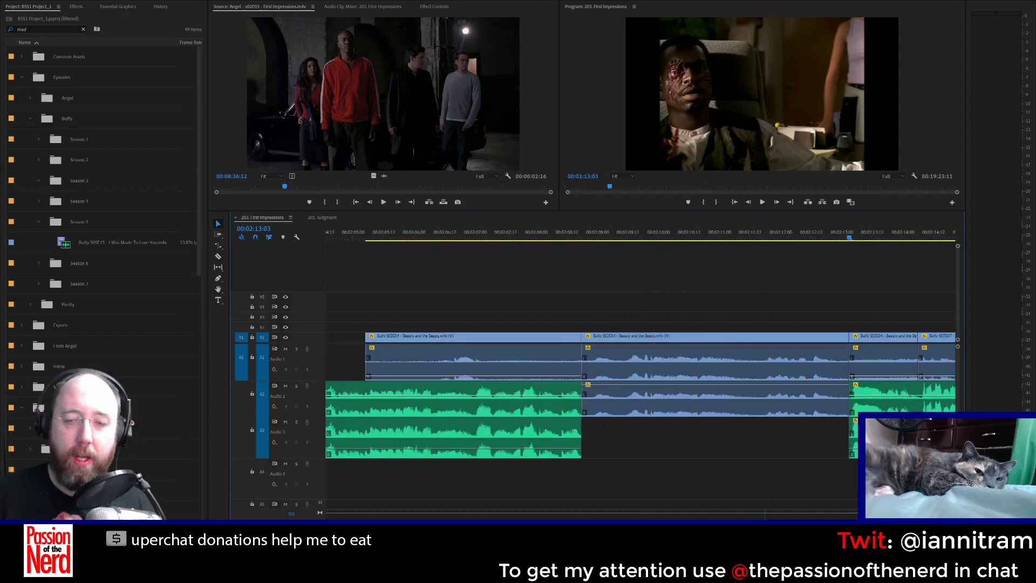
{"action": "scroll", "coordinate": [640, 399], "scroll_direction": "up", "scroll_amount": 3}
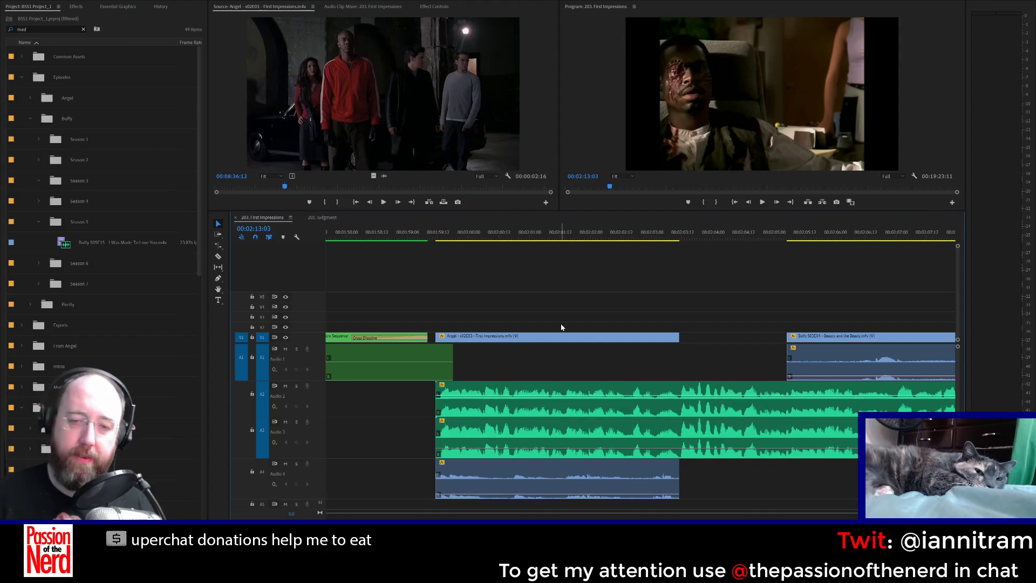
{"action": "left_click", "coordinate": [443, 235]}
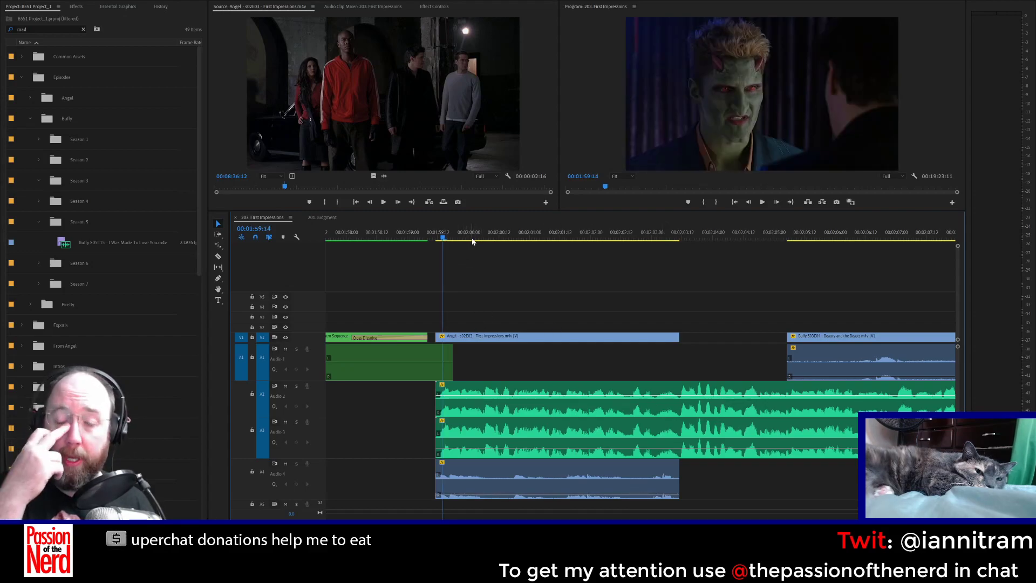
{"action": "key", "text": "space"}
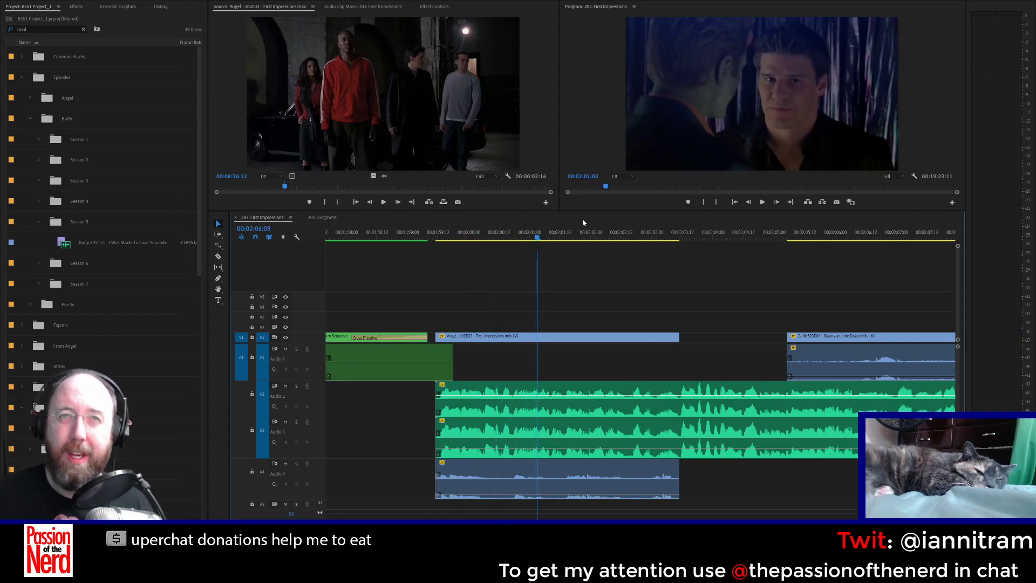
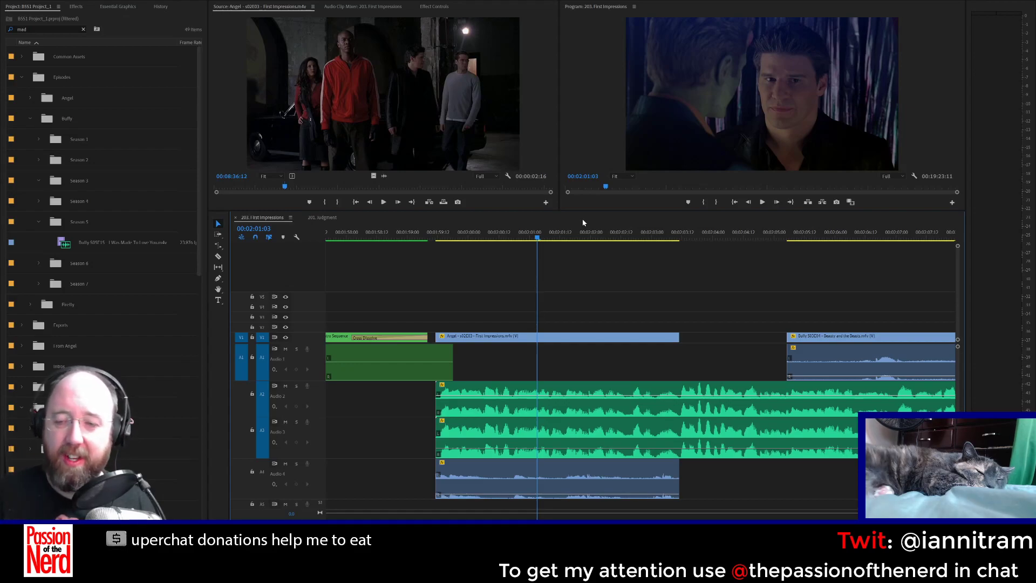
{"action": "left_click", "coordinate": [513, 238]}
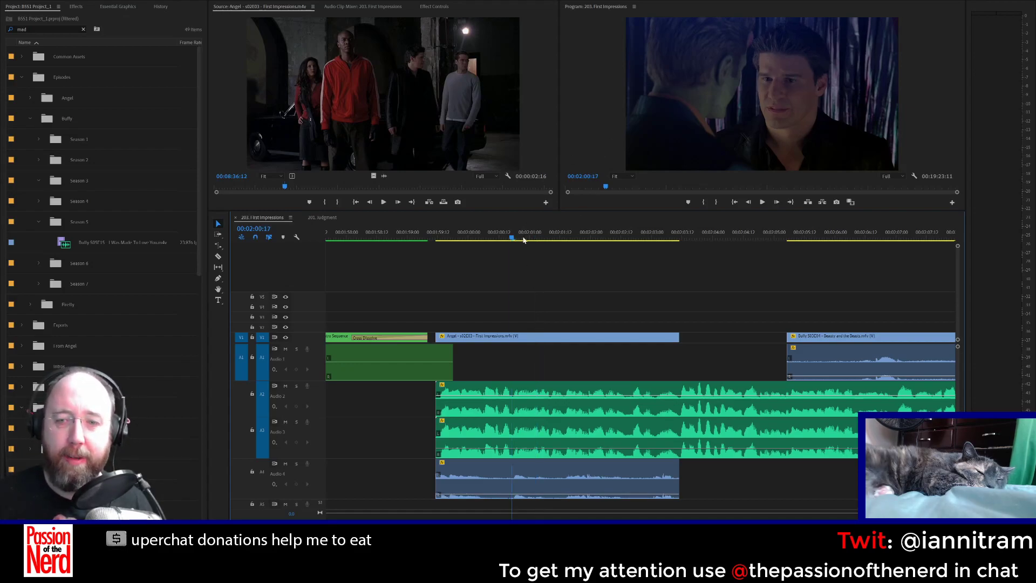
{"action": "key", "text": "space"}
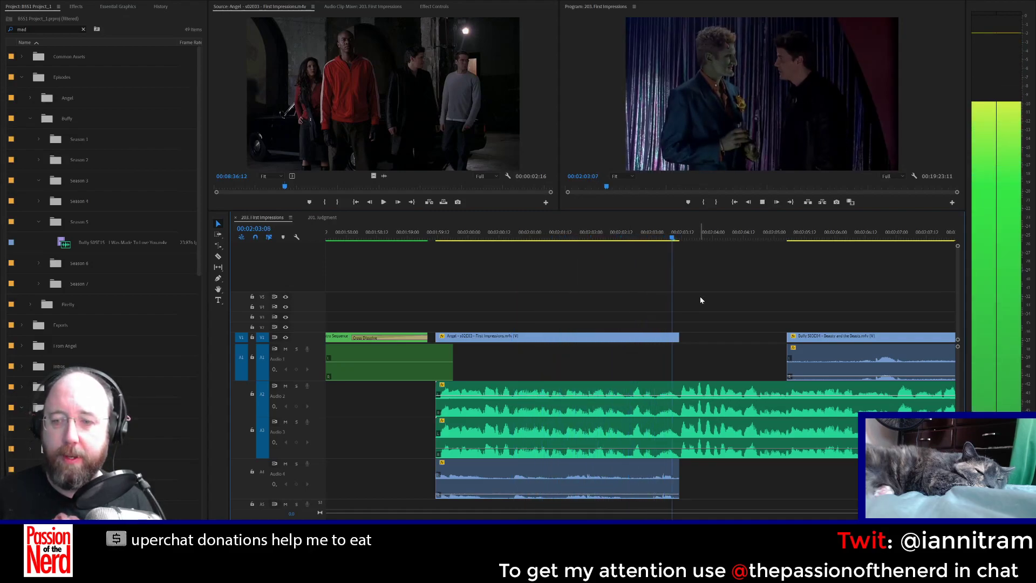
{"action": "key", "text": "minus"}
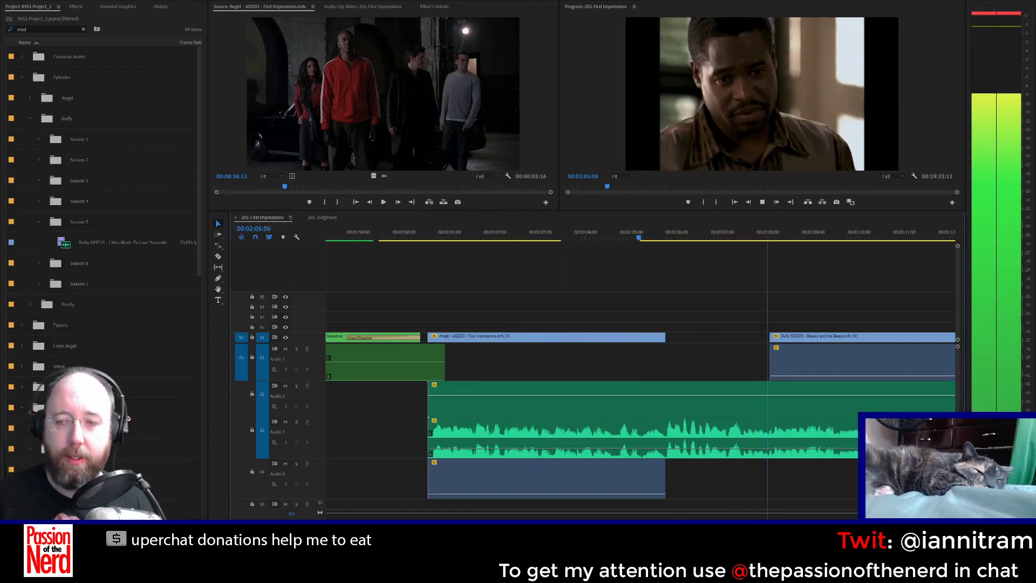
{"action": "key", "text": "space"}
{"action": "left_click_drag", "start_coordinate": [642, 339], "coordinate": [574, 339]}
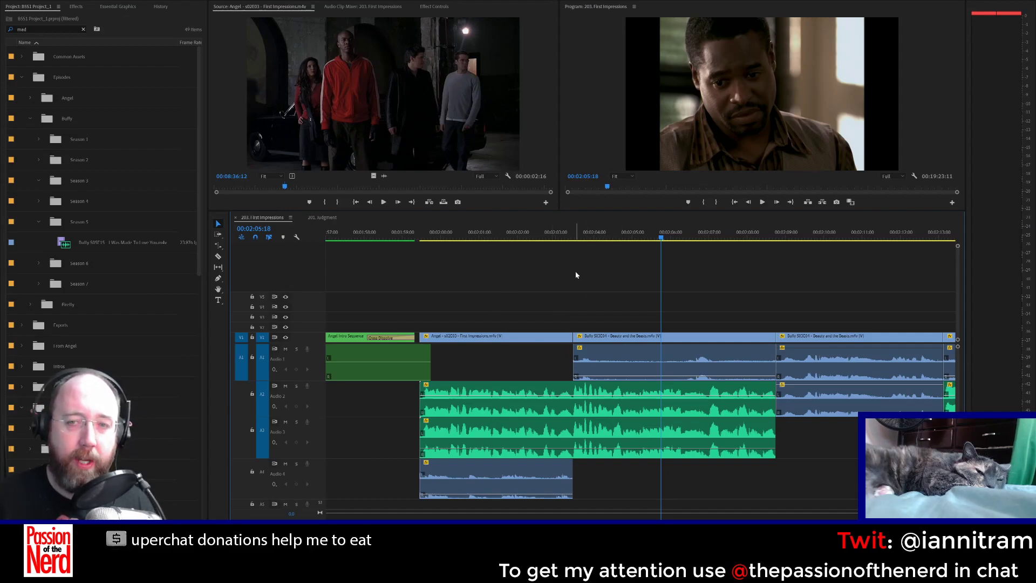
Step: Play back the edit from the First Impressions clip through the narration pause to the start of the Conversations With Dead People clip
{"action": "left_click", "coordinate": [508, 233]}
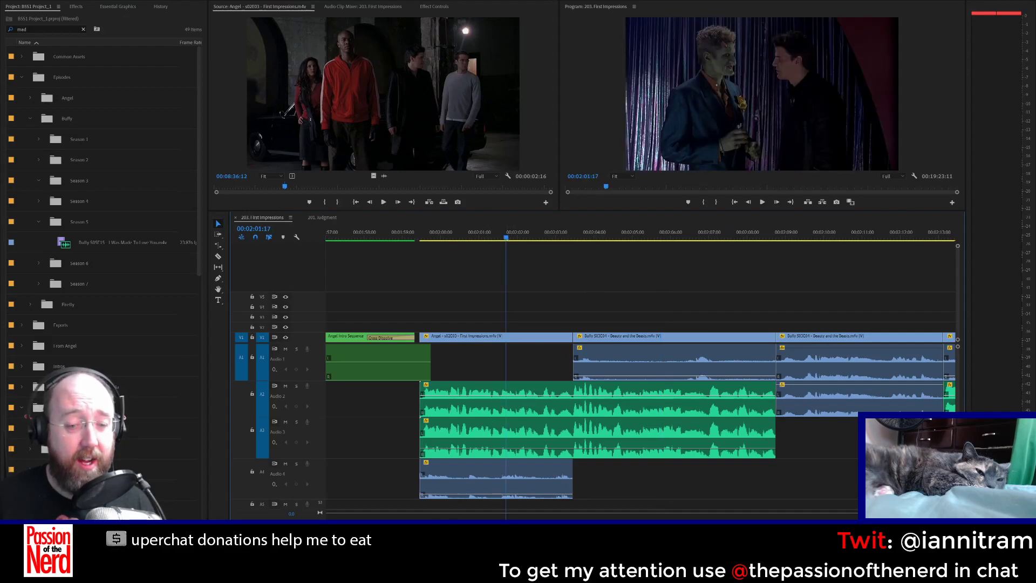
{"action": "key", "text": "minus"}
{"action": "key", "text": "minus"}
{"action": "scroll", "coordinate": [640, 415], "scroll_direction": "down", "scroll_amount": 6}
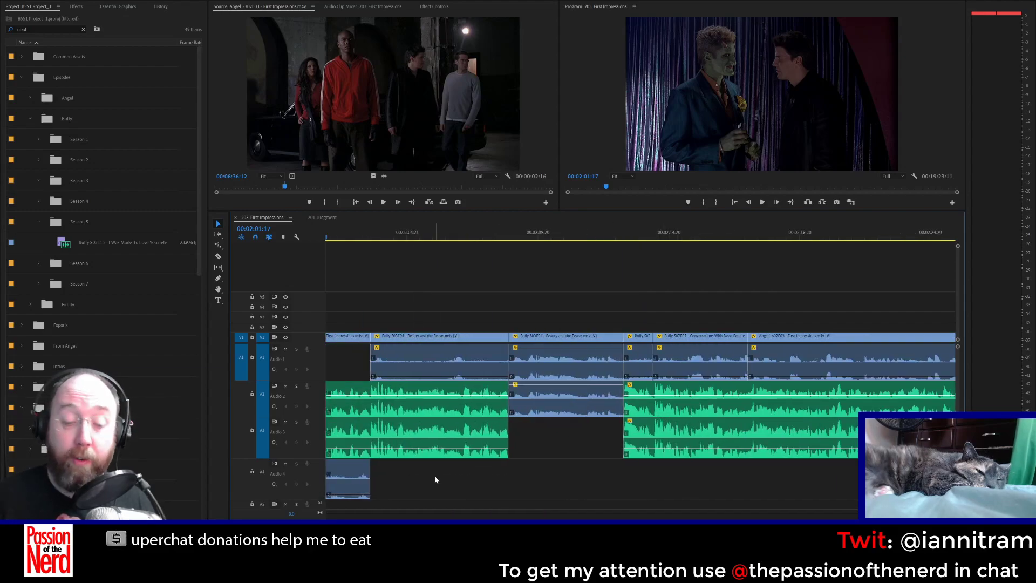
{"action": "scroll", "coordinate": [641, 373], "scroll_direction": "up", "scroll_amount": 2}
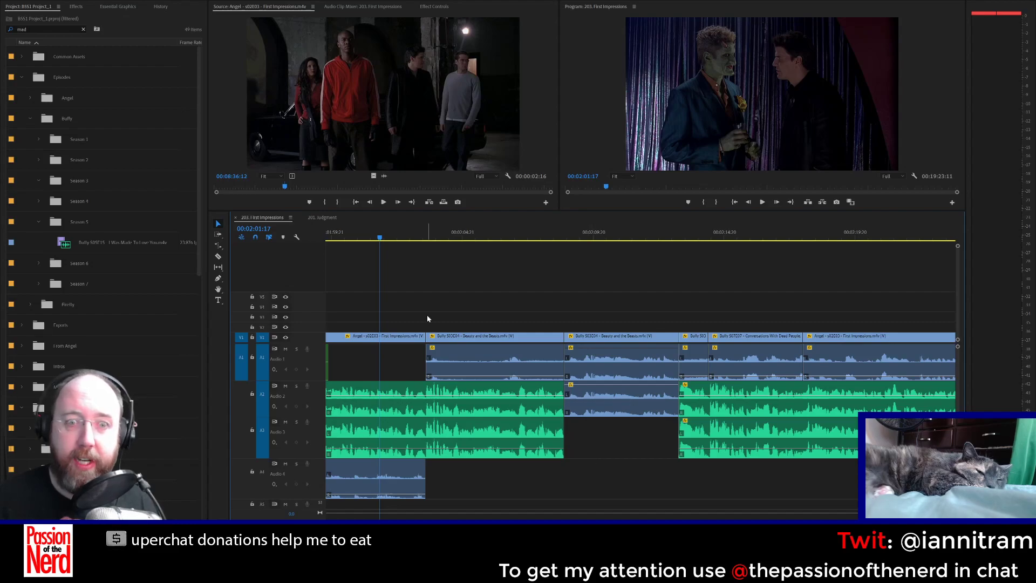
{"action": "left_click", "coordinate": [359, 238]}
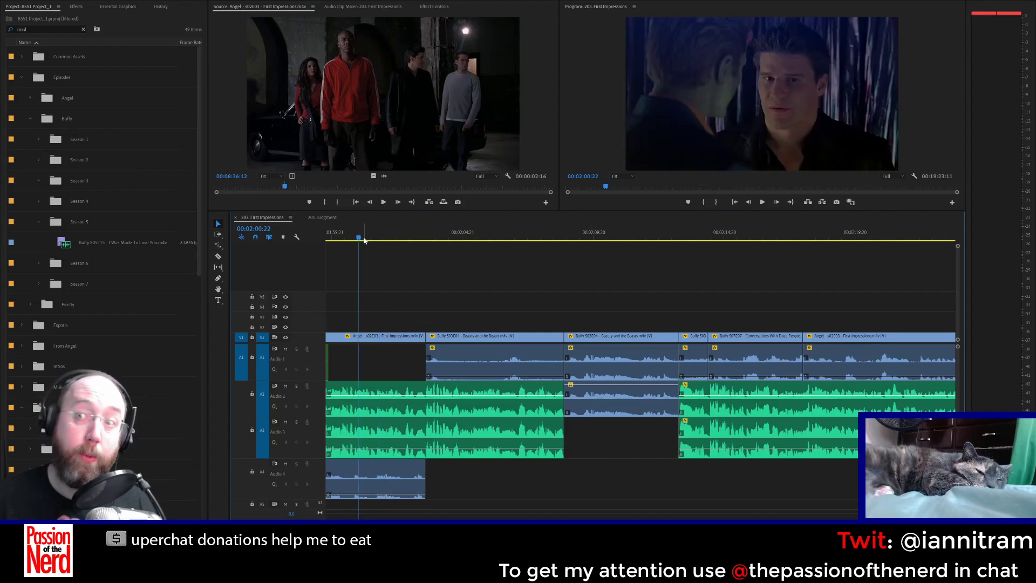
{"action": "key", "text": "space"}
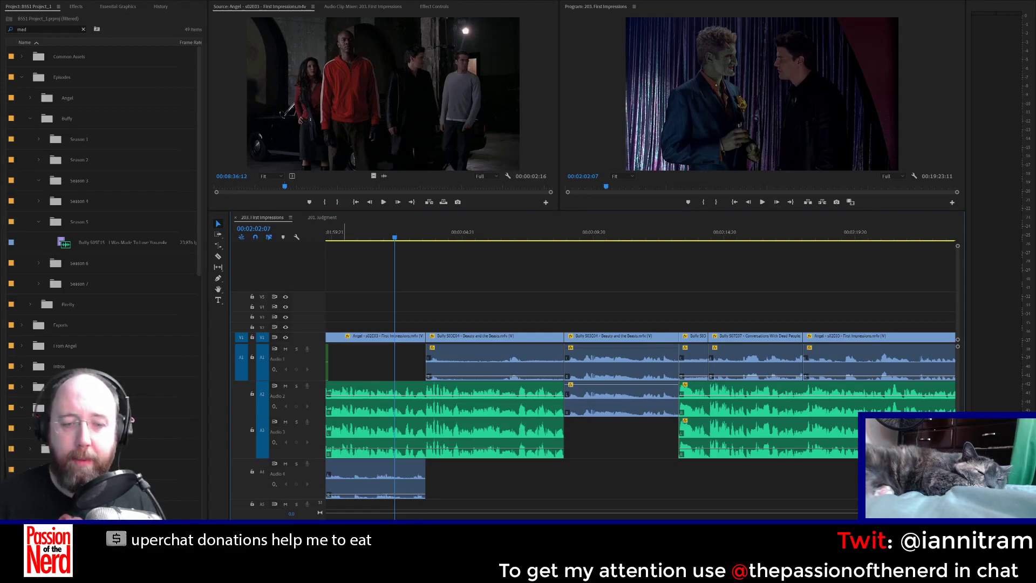
{"action": "key", "text": "minus"}
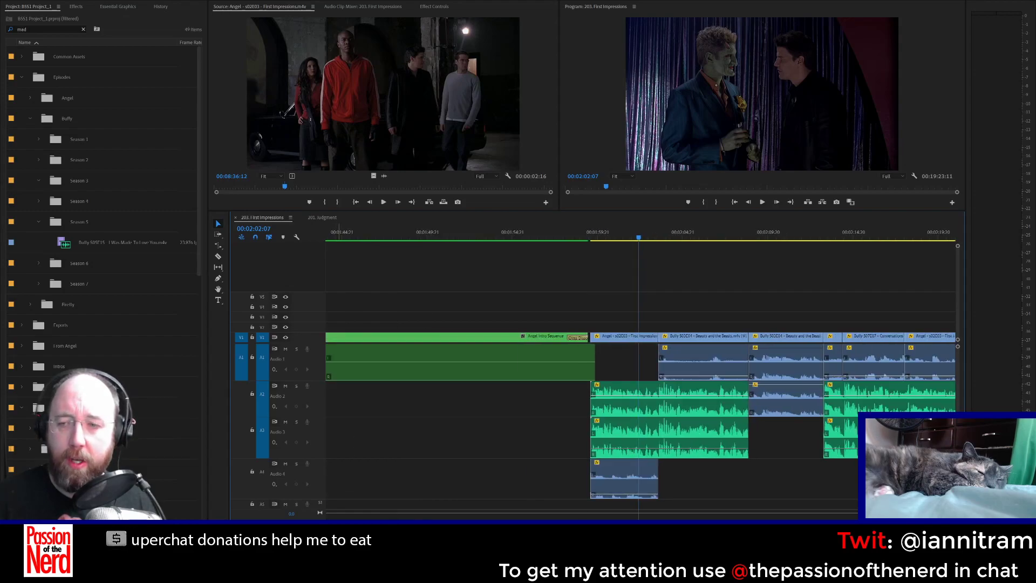
{"action": "scroll", "coordinate": [501, 432], "scroll_direction": "down", "scroll_amount": 5}
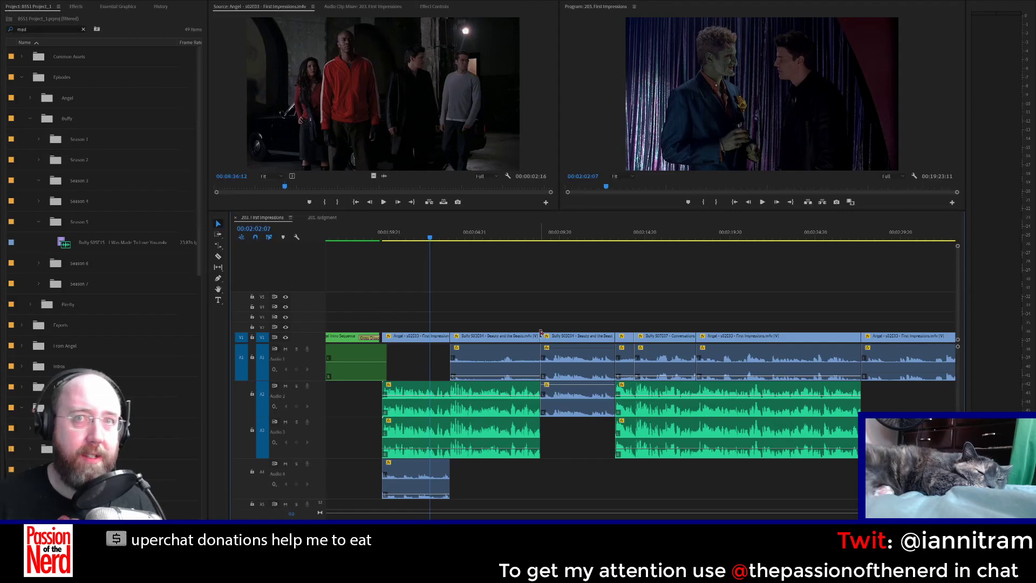
{"action": "left_click", "coordinate": [413, 236]}
{"action": "key", "text": "space"}
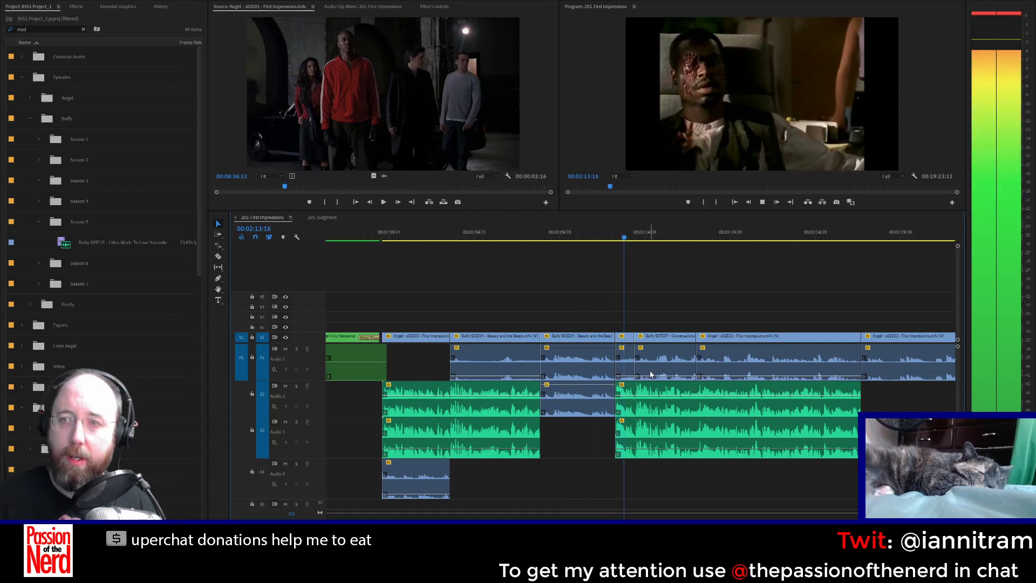
{"action": "key", "text": "space"}
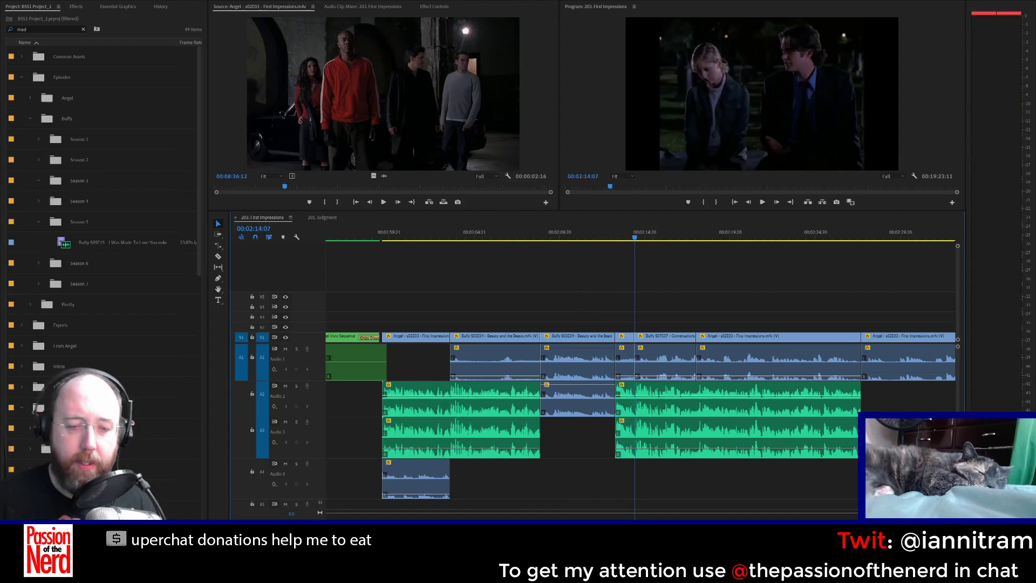
Step: Trim the dialogue clip's start and its Audio 2 copy by a few frames, and extend the preceding Beauty and the Beasts clip to meet it
{"action": "key", "text": "equal"}
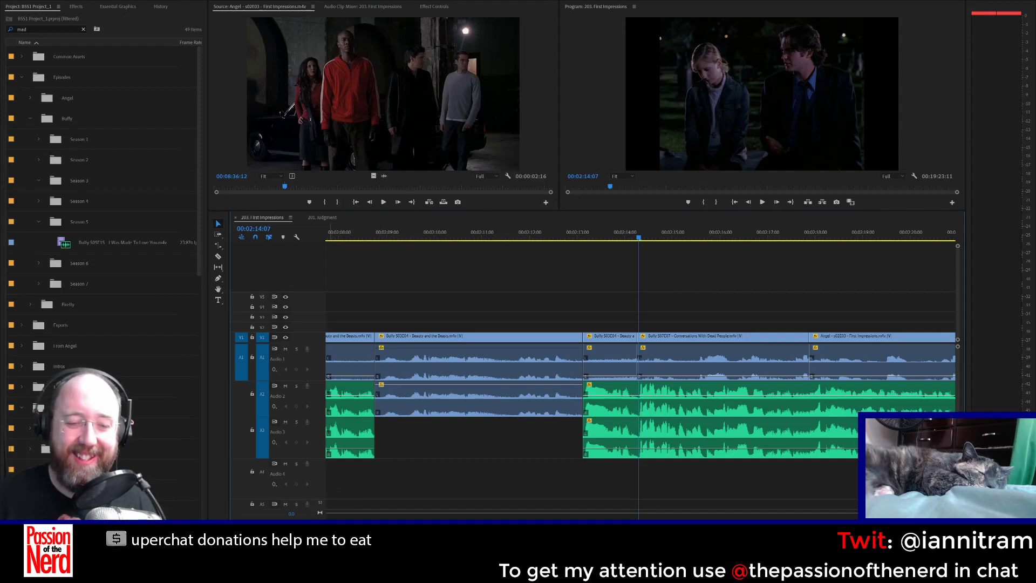
{"action": "scroll", "coordinate": [641, 397], "scroll_direction": "up", "scroll_amount": 5}
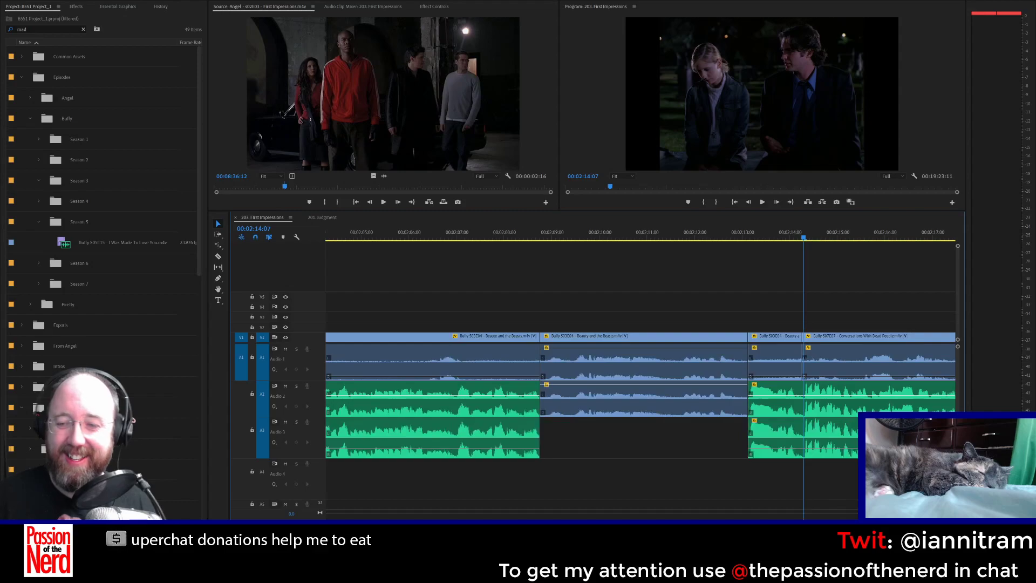
{"action": "scroll", "coordinate": [626, 346], "scroll_direction": "up", "scroll_amount": 3}
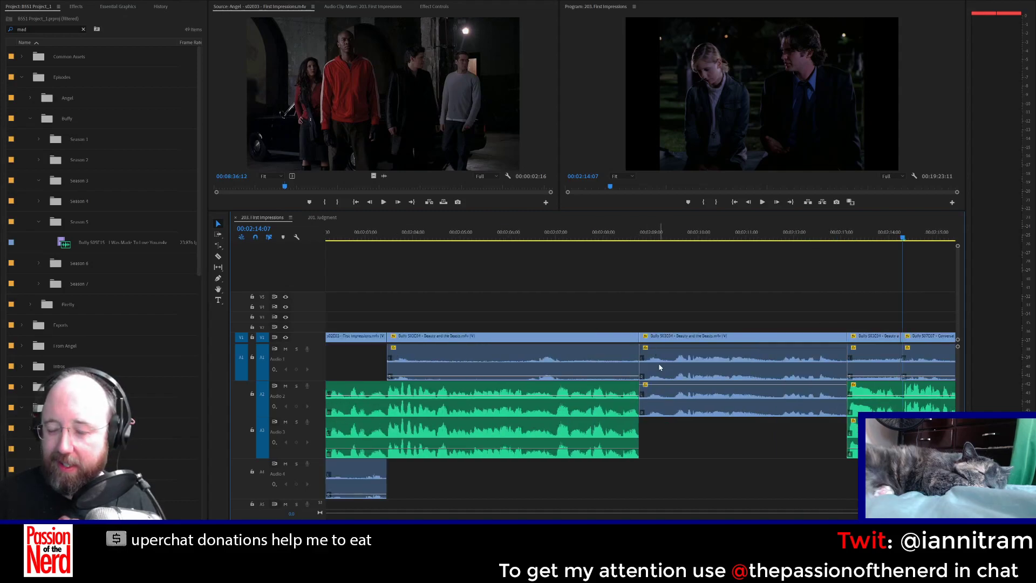
{"action": "left_click_drag", "start_coordinate": [641, 369], "coordinate": [650, 370]}
{"action": "left_click_drag", "start_coordinate": [641, 408], "coordinate": [646, 408]}
{"action": "left_click_drag", "start_coordinate": [638, 360], "coordinate": [646, 361]}
Step: Move both Beauty and the Beasts clips and the Audio 2 copy earlier to the narration's end, with the first clip starting at the First Impressions clip's end
{"action": "left_click_drag", "start_coordinate": [387, 359], "coordinate": [403, 359]}
{"action": "left_click_drag", "start_coordinate": [620, 301], "coordinate": [740, 312]}
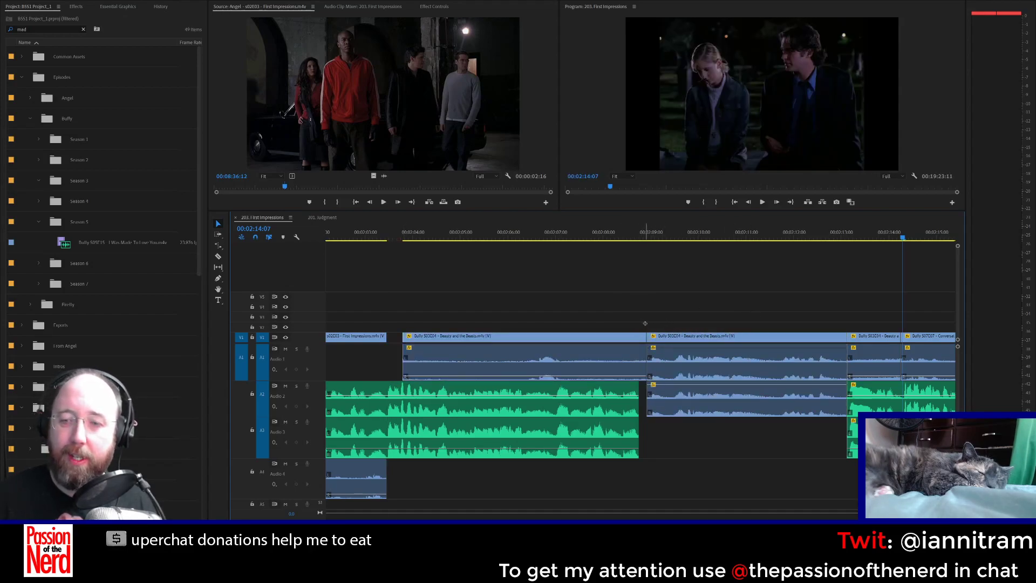
{"action": "left_click_drag", "start_coordinate": [645, 322], "coordinate": [678, 413]}
{"action": "left_click_drag", "start_coordinate": [396, 366], "coordinate": [387, 366]}
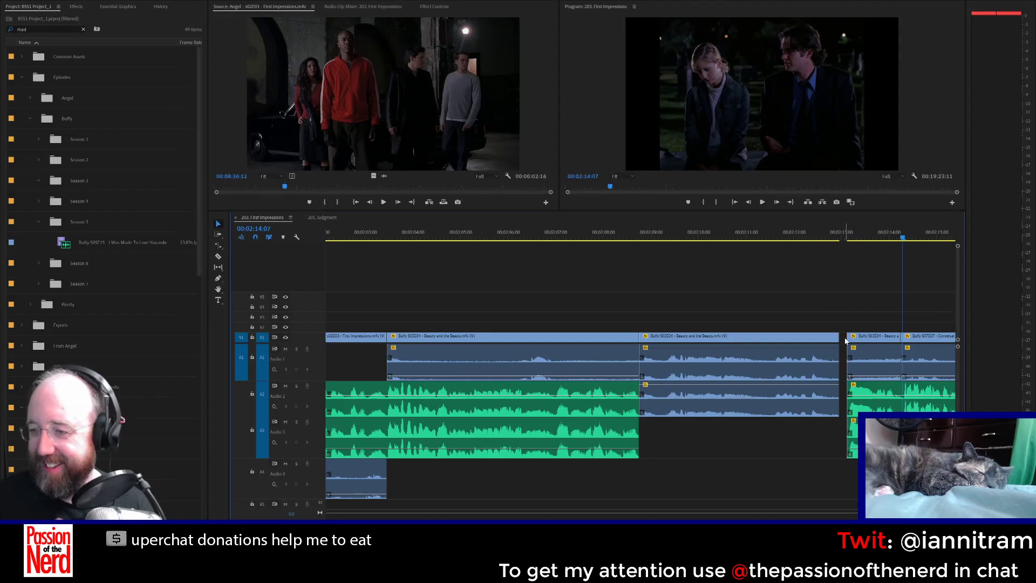
Step: Trim the end of the dialogue clip and its Audio 2 copy by a few frames, and close the gap before the following Beauty and the Beasts clip
{"action": "left_click_drag", "start_coordinate": [839, 337], "coordinate": [830, 357]}
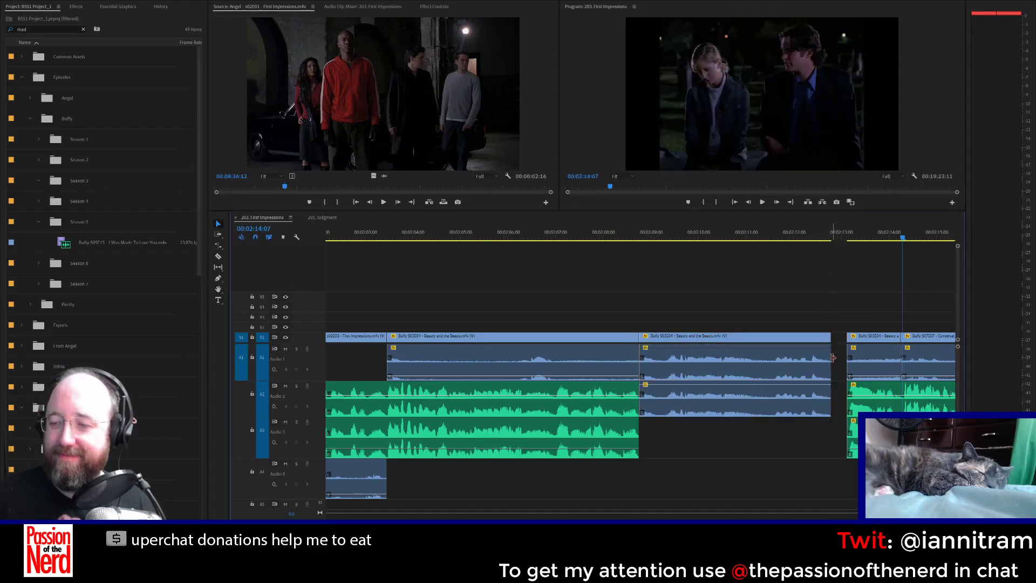
{"action": "left_click", "coordinate": [839, 363]}
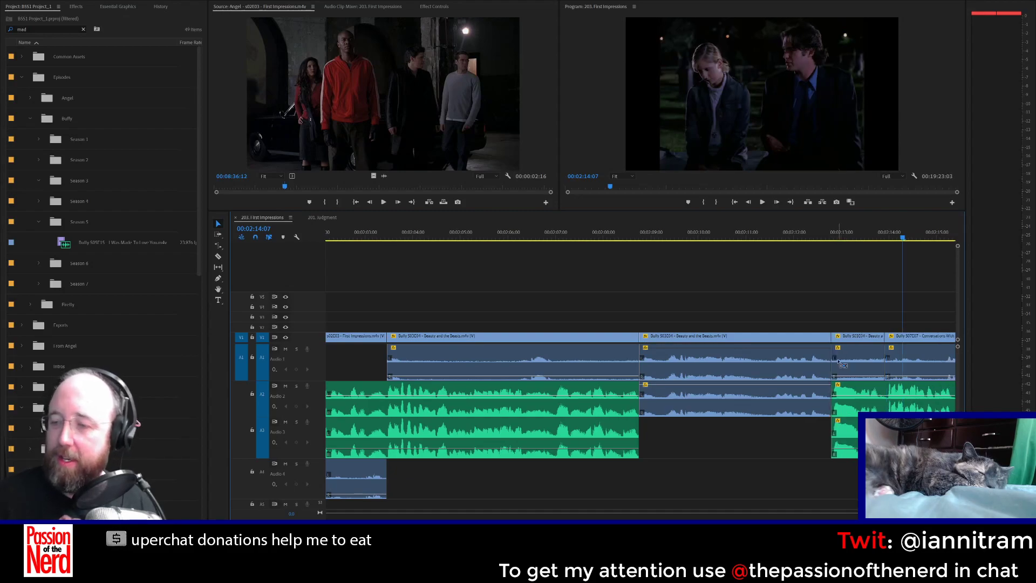
{"action": "left_click", "coordinate": [669, 435]}
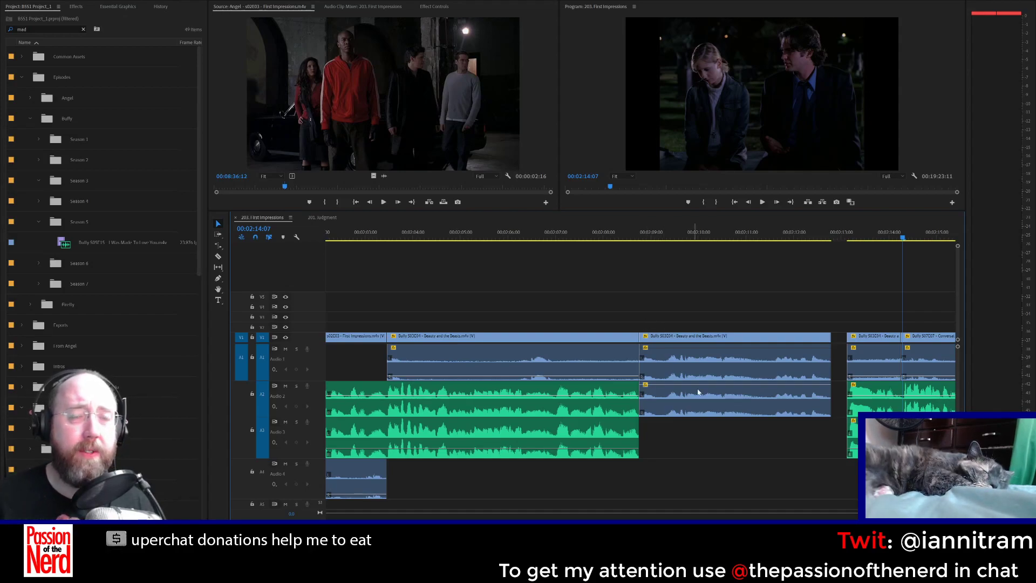
{"action": "left_click", "coordinate": [844, 369]}
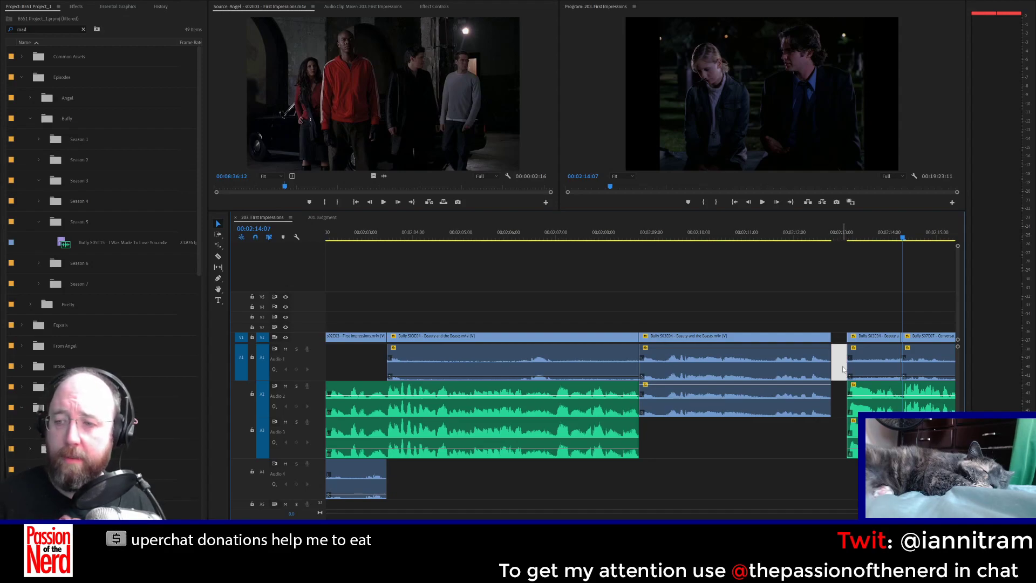
{"action": "key", "text": "Delete"}
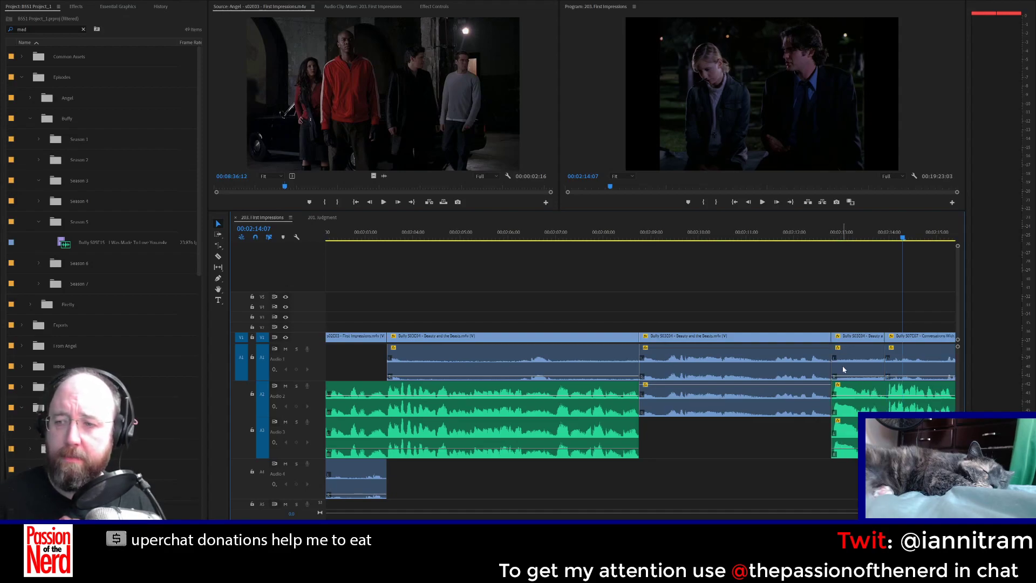
Step: Apply default transitions at the cut into the Beauty and the Beasts dialogue clip, and remove the Cross Dissolve so only the audio crossfade stays
{"action": "left_click", "coordinate": [637, 372]}
{"action": "key", "text": "ctrl+d"}
{"action": "left_click", "coordinate": [647, 341]}
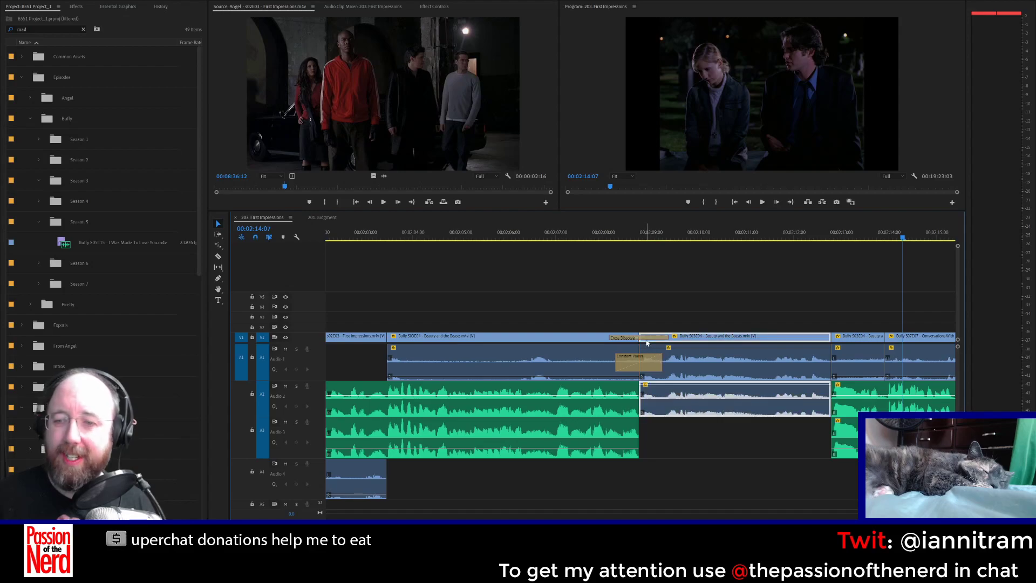
{"action": "left_click", "coordinate": [648, 340]}
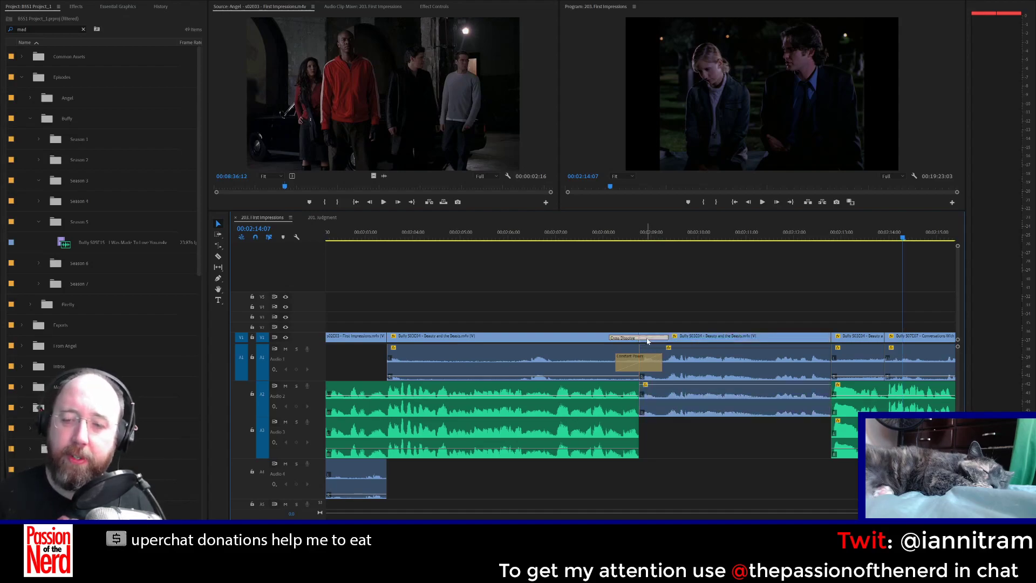
{"action": "key", "text": "Delete"}
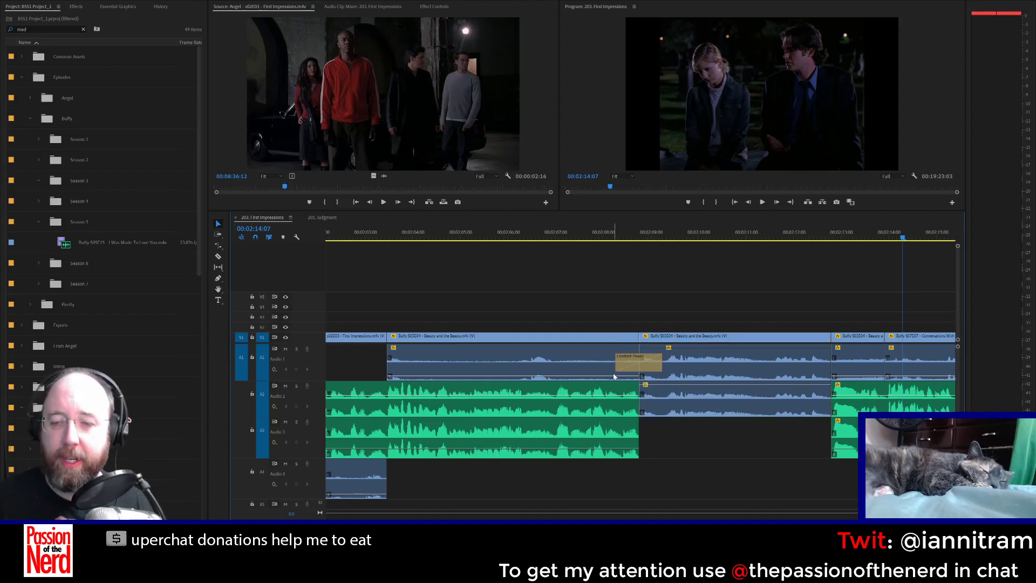
Step: Shorten the Audio 1 crossfade at the dialogue cut to a few frames, and add a similarly short crossfade to the Audio 2 cut
{"action": "left_click_drag", "start_coordinate": [614, 376], "coordinate": [637, 368]}
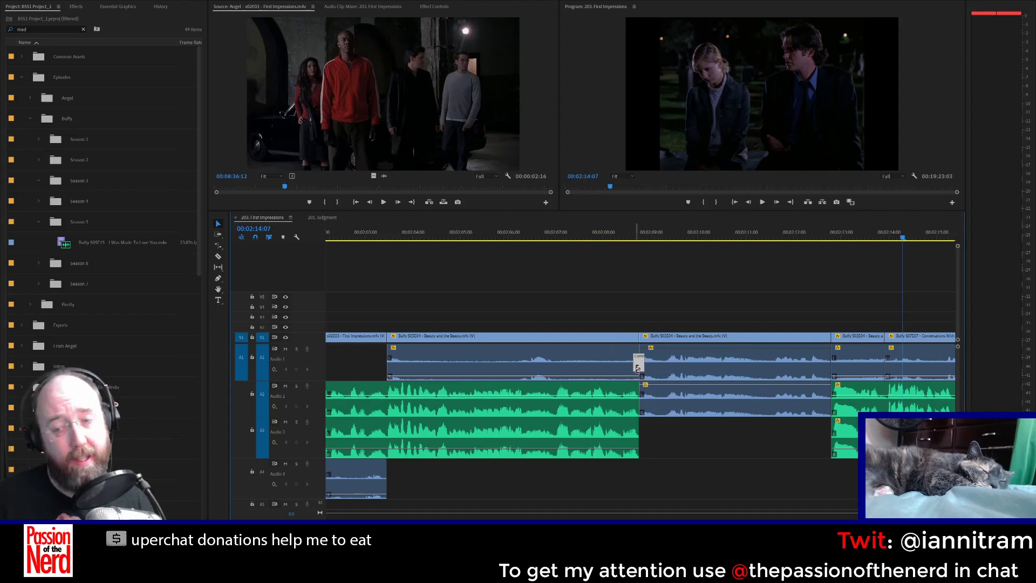
{"action": "left_click", "coordinate": [639, 405]}
{"action": "key", "text": "ctrl+v"}
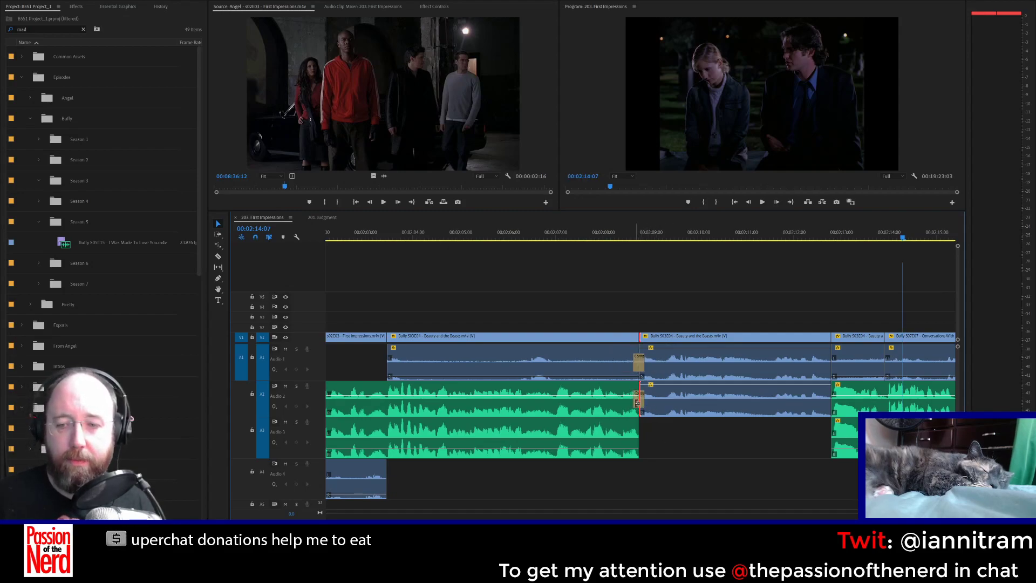
{"action": "left_click_drag", "start_coordinate": [644, 405], "coordinate": [640, 405]}
Step: Play back the edit from the end of the First Impressions clip into the first Beauty and the Beasts clip
{"action": "left_click", "coordinate": [355, 233]}
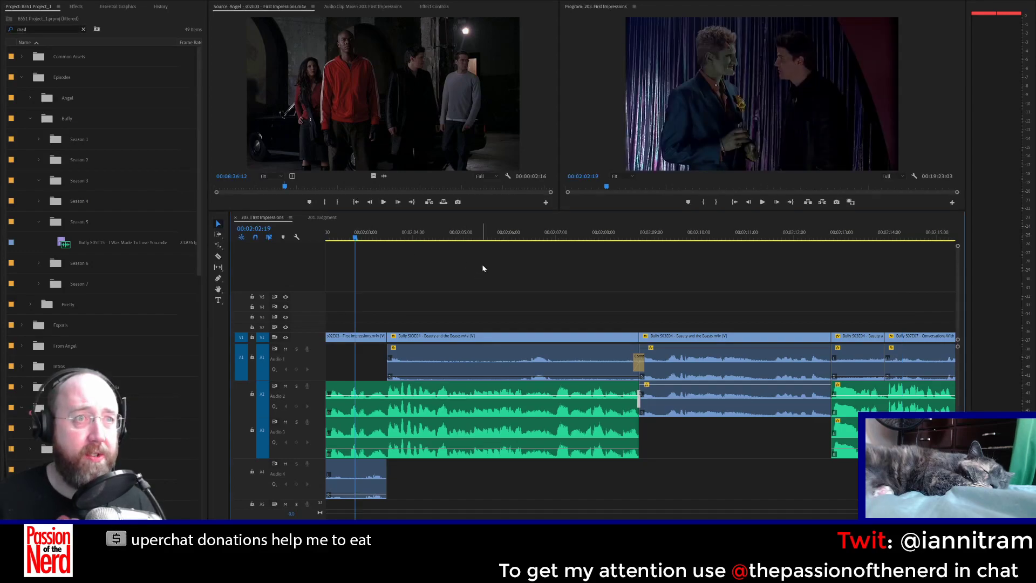
{"action": "key", "text": "space"}
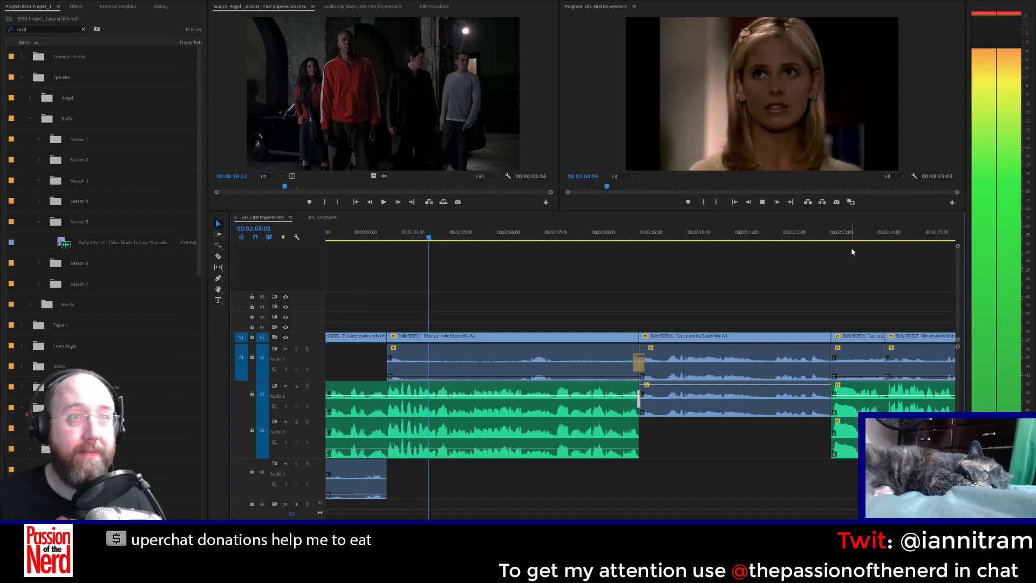
{"action": "key", "text": "space"}
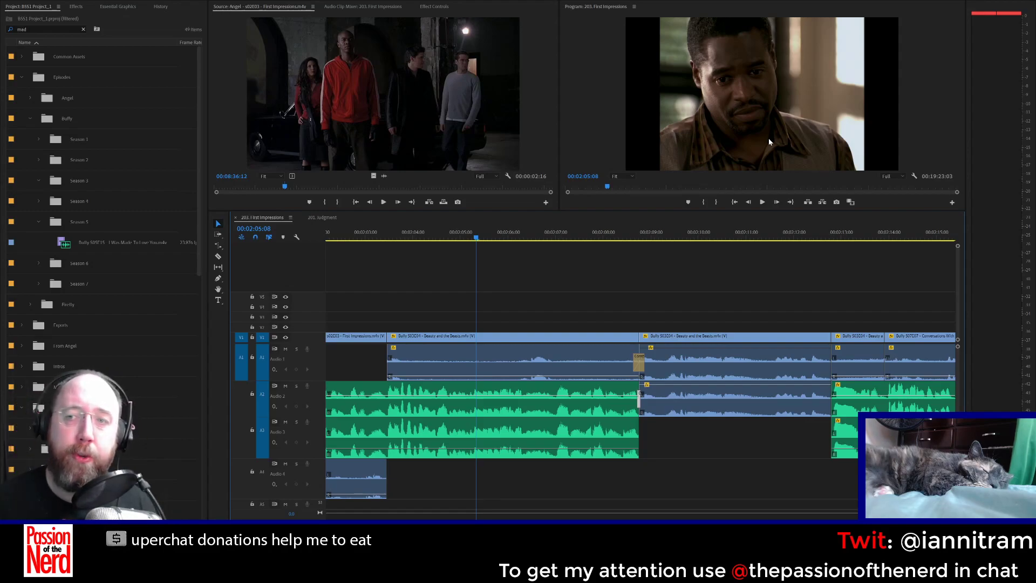
{"action": "left_click", "coordinate": [398, 232]}
{"action": "key", "text": "space"}
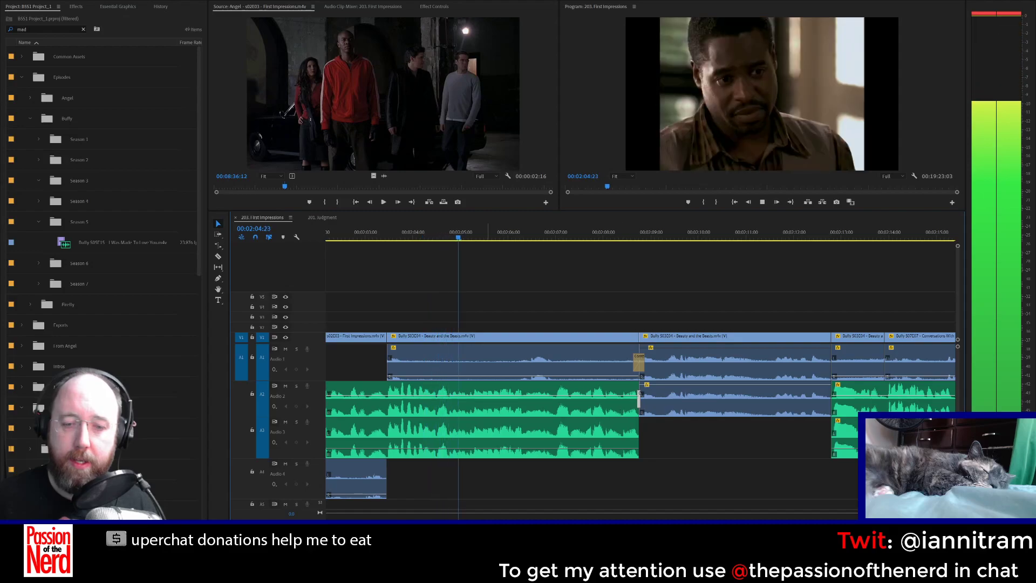
{"action": "scroll", "coordinate": [640, 399], "scroll_direction": "down", "scroll_amount": 3}
{"action": "key", "text": "space"}
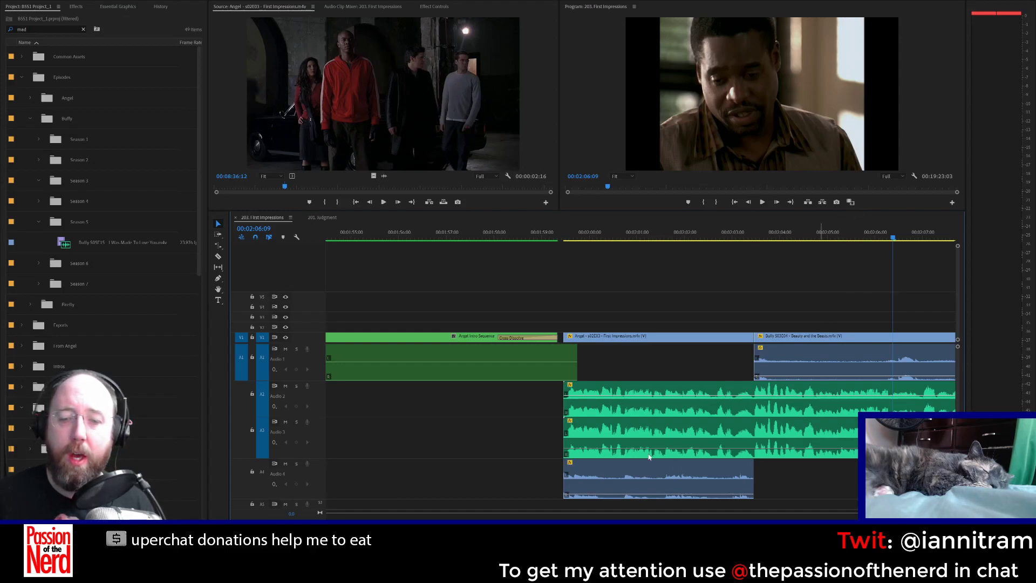
Step: Trim only the Audio 1 end of the dialogue clip by about three frames before the next Beauty and the Beasts clip
{"action": "scroll", "coordinate": [640, 378], "scroll_direction": "down", "scroll_amount": 3}
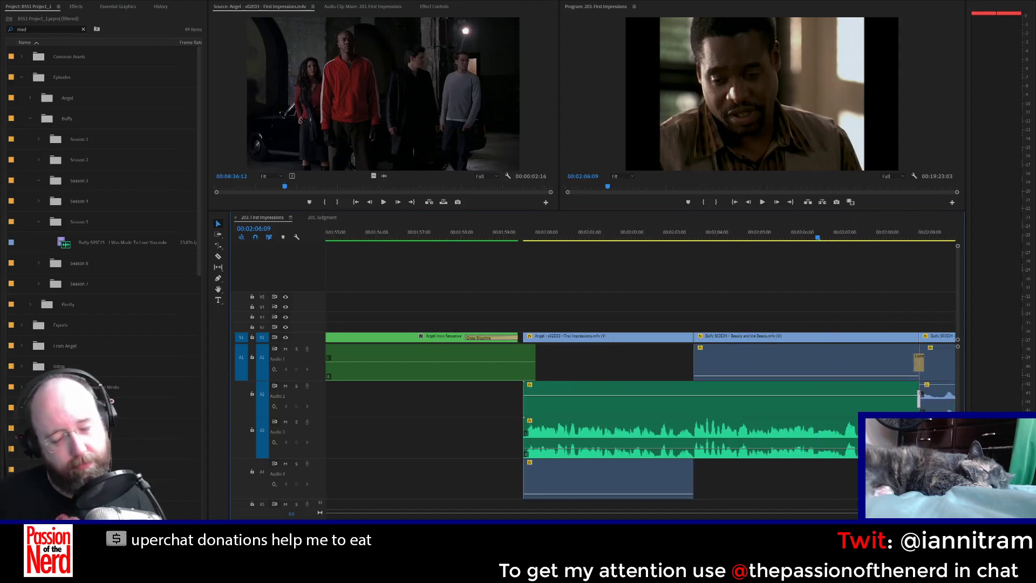
{"action": "scroll", "coordinate": [517, 369], "scroll_direction": "down", "scroll_amount": 5}
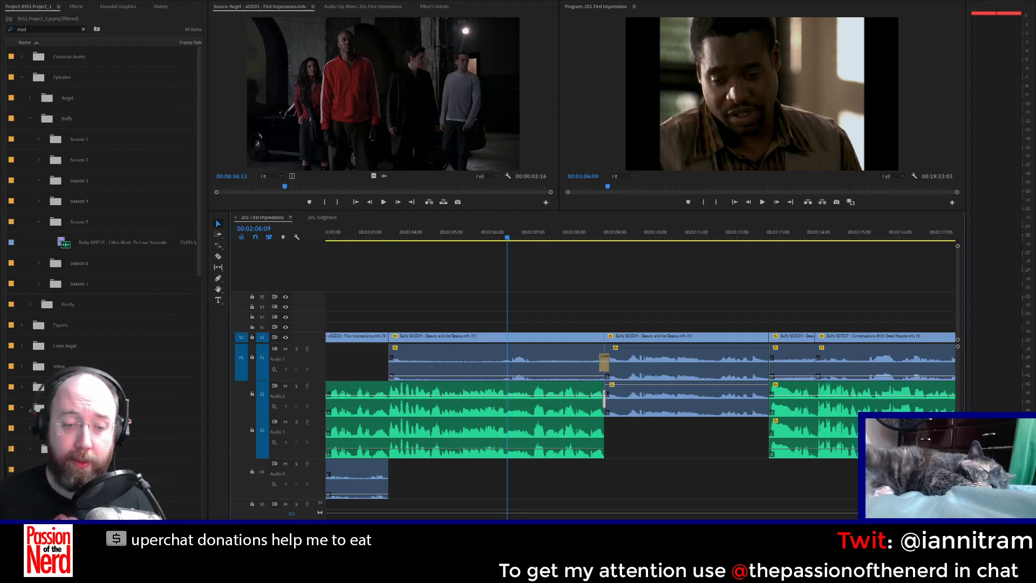
{"action": "key", "text": "="}
{"action": "key", "text": "-"}
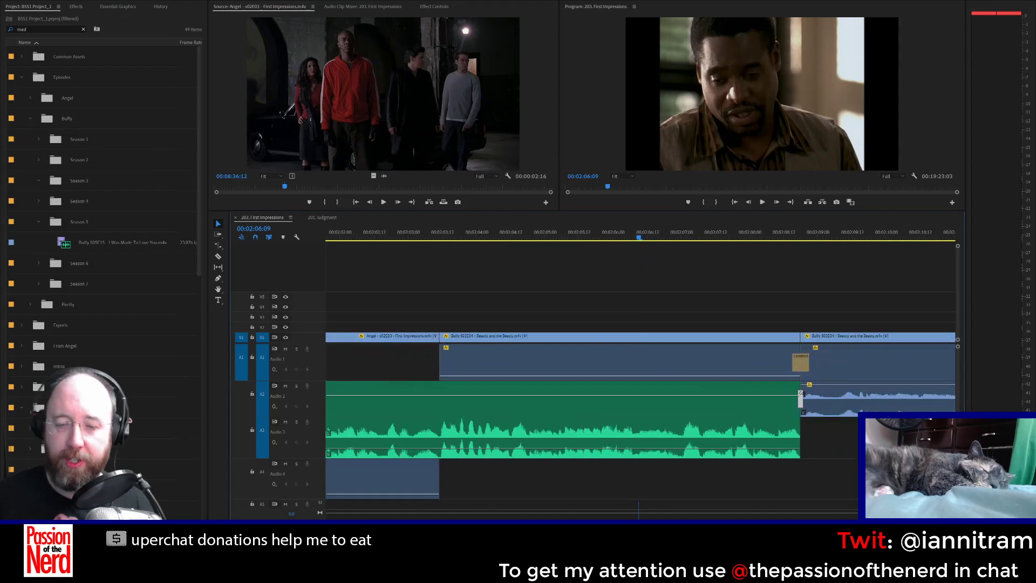
{"action": "key", "text": "="}
{"action": "scroll", "coordinate": [640, 378], "scroll_direction": "down", "scroll_amount": 6}
{"action": "scroll", "coordinate": [640, 377], "scroll_direction": "down", "scroll_amount": 2}
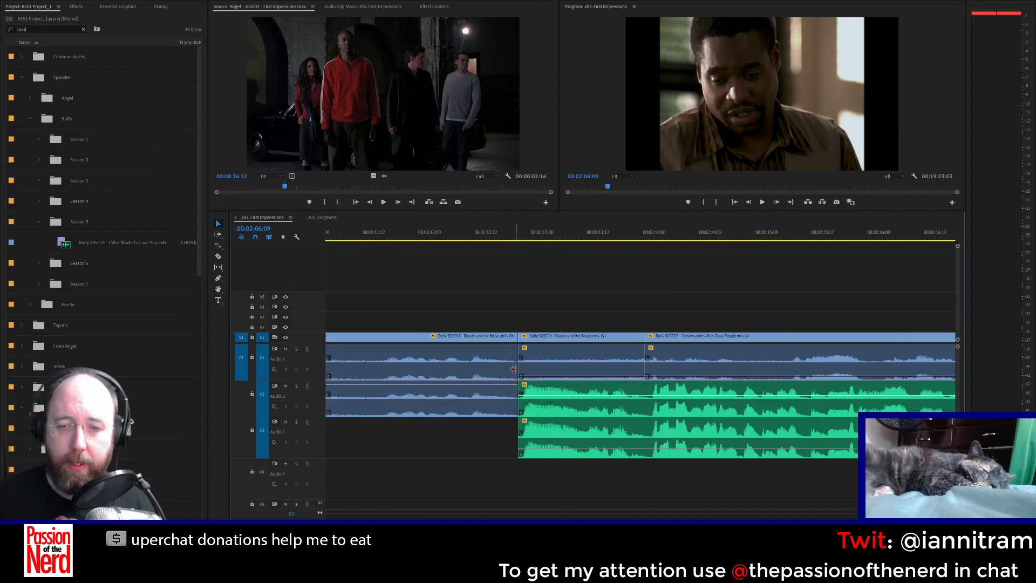
{"action": "left_click_drag", "start_coordinate": [515, 371], "coordinate": [504, 372]}
Step: Play past the dialogue and trim the last Beauty and the Beasts clip's end back to 00:02:13:19
{"action": "key", "text": "space"}
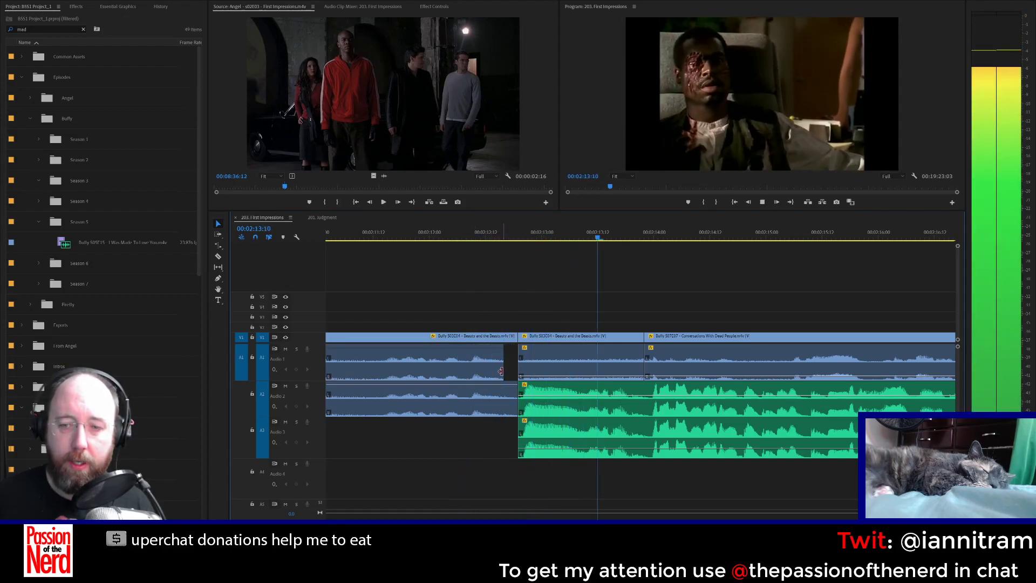
{"action": "key", "text": "space"}
{"action": "left_click_drag", "start_coordinate": [644, 350], "coordinate": [630, 350]}
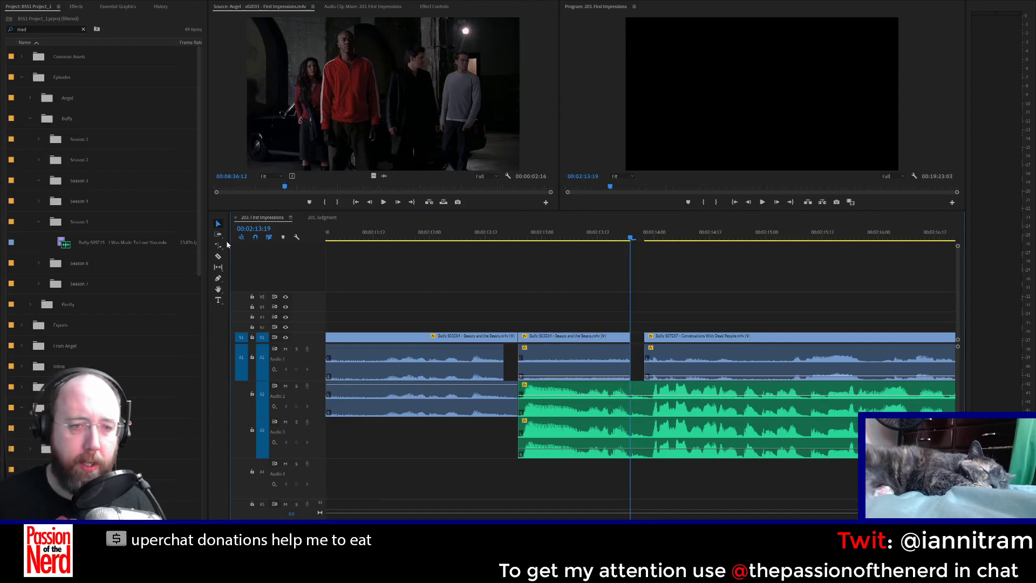
Step: Split the Audio 2 narration at 00:02:13:19 and trim the start of the Conversations With Dead People clip by about one frame
{"action": "key", "text": "c"}
{"action": "left_click", "coordinate": [631, 410]}
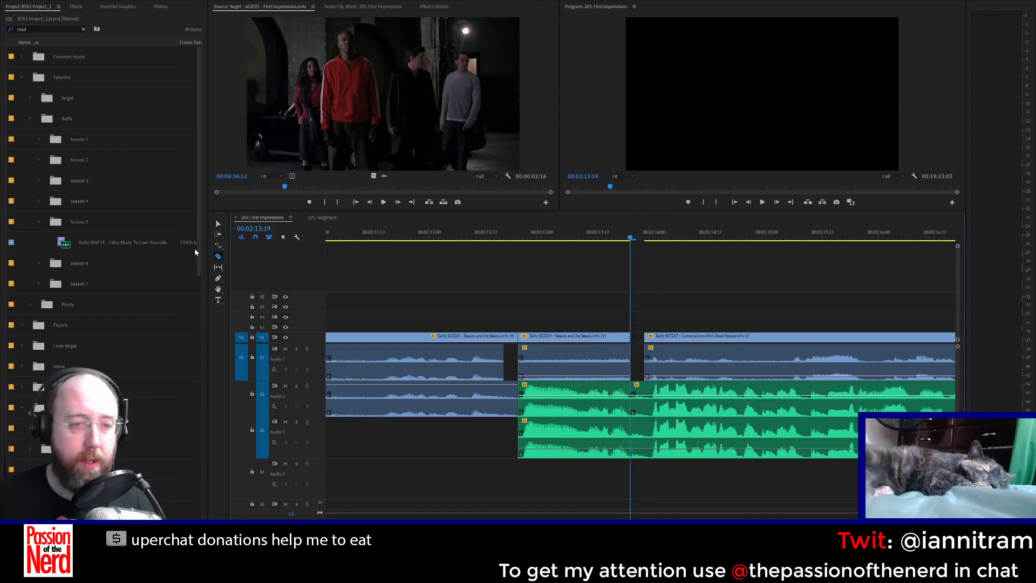
{"action": "left_click", "coordinate": [218, 223]}
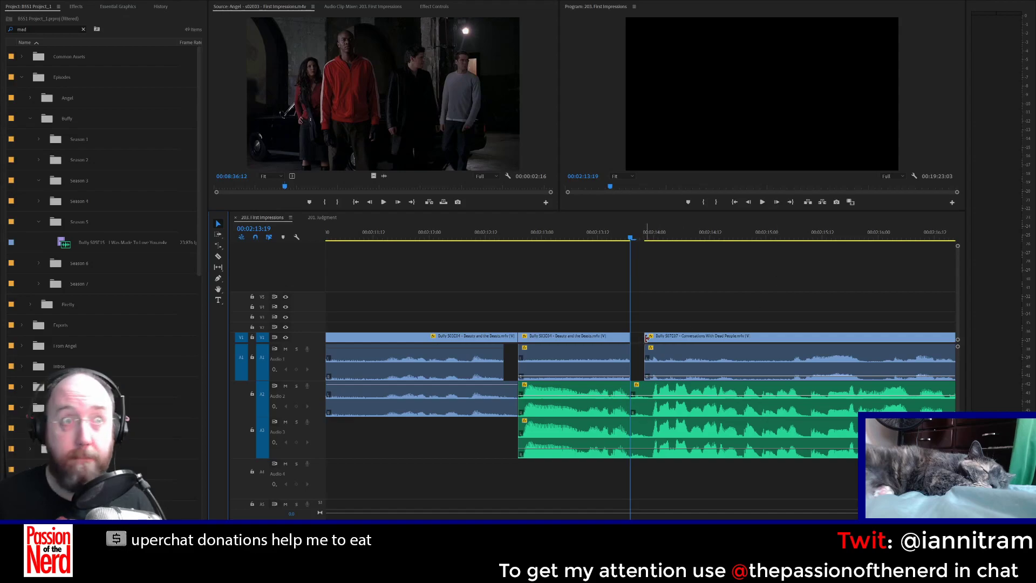
{"action": "left_click_drag", "start_coordinate": [648, 338], "coordinate": [651, 338]}
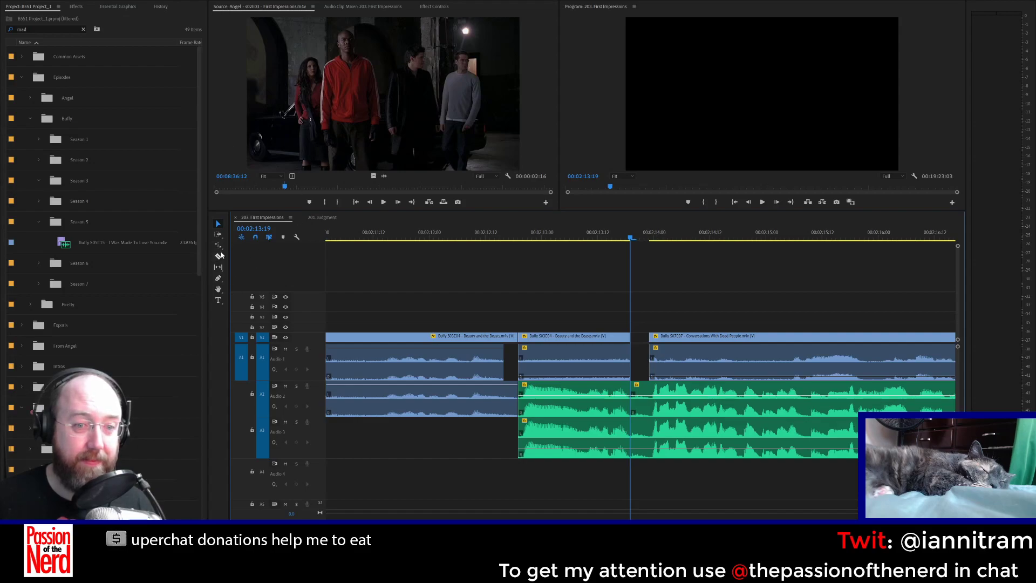
Step: Split the narration on Audio 2 and Audio 3 at both edges of the video gap, and delete the short piece between the cuts
{"action": "left_click", "coordinate": [218, 256]}
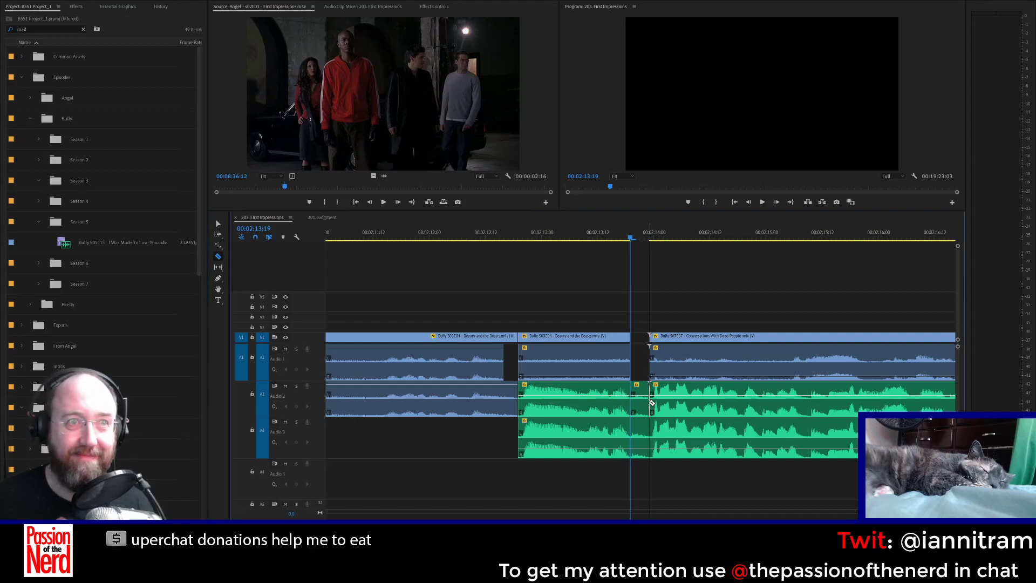
{"action": "left_click", "coordinate": [650, 442]}
{"action": "left_click", "coordinate": [633, 443]}
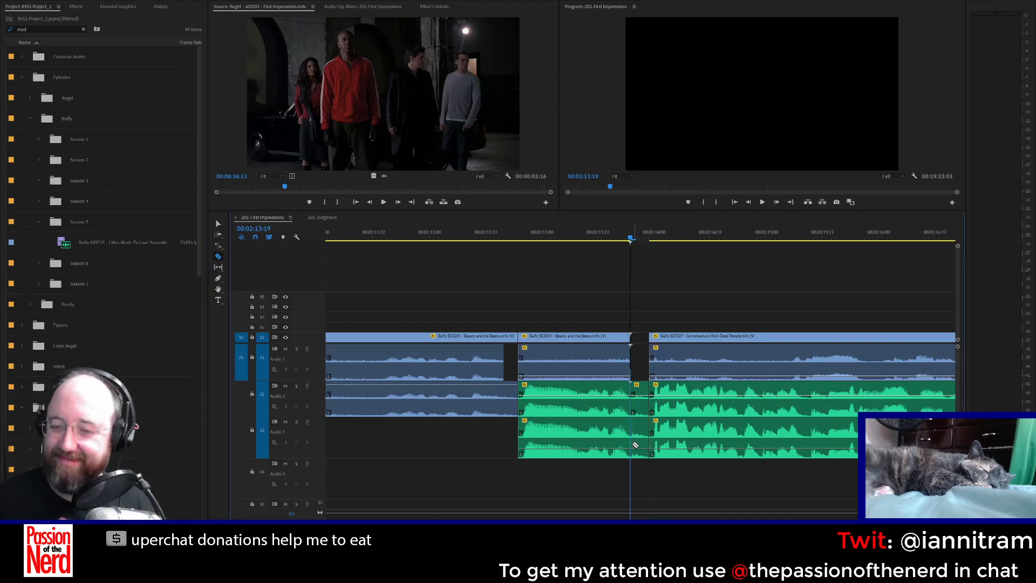
{"action": "left_click", "coordinate": [220, 223]}
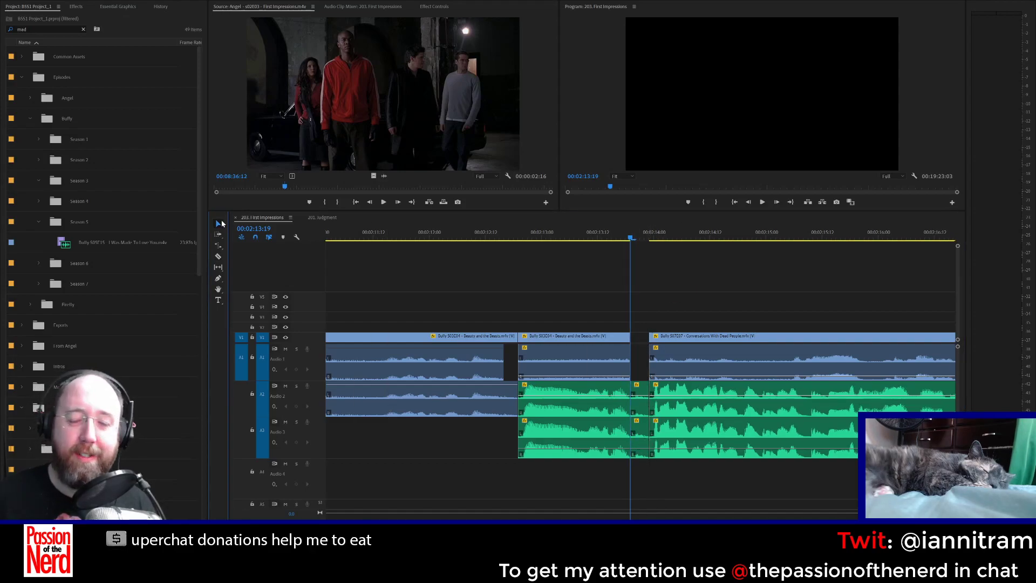
{"action": "left_click", "coordinate": [640, 443]}
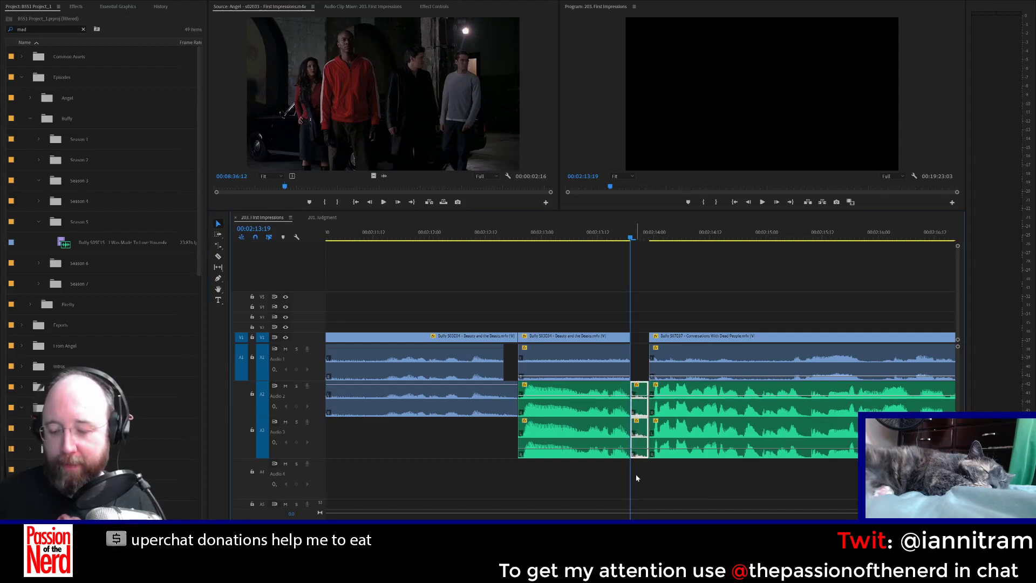
{"action": "key", "text": "Delete"}
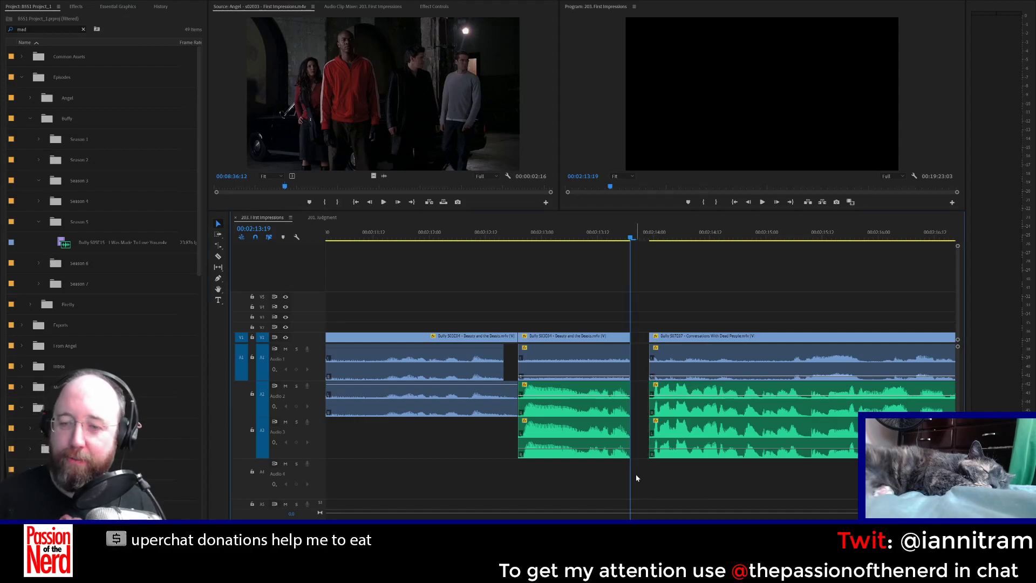
Step: Close the gap between the last Beauty and the Beasts clip and the Conversations With Dead People clip across all tracks
{"action": "left_click", "coordinate": [640, 361]}
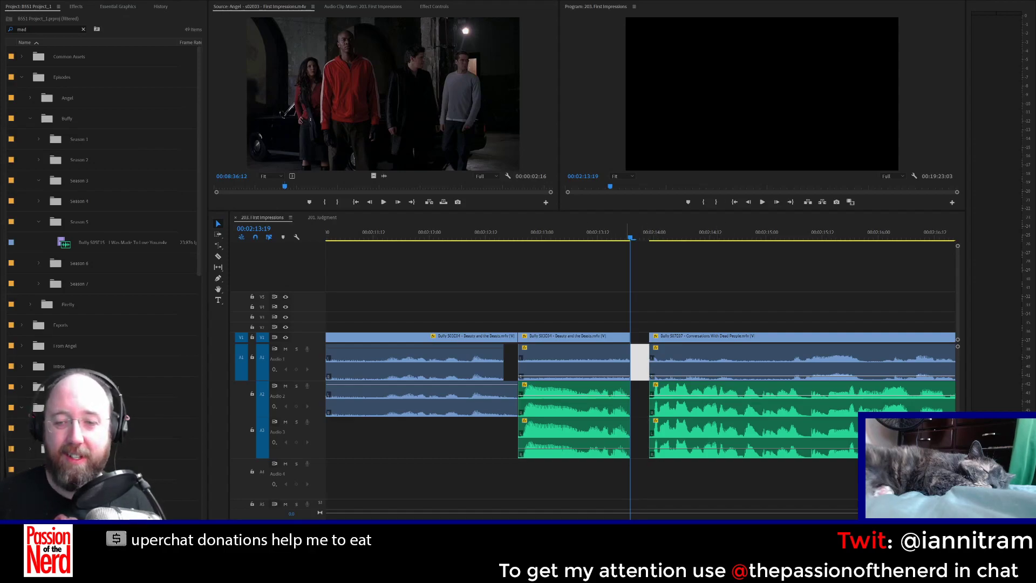
{"action": "left_click", "coordinate": [641, 399]}
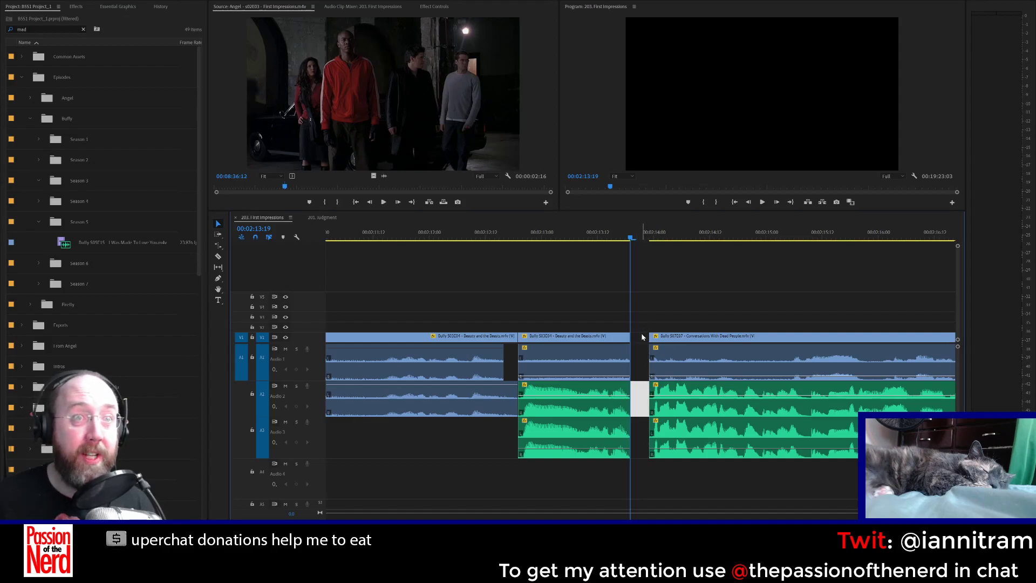
{"action": "left_click", "coordinate": [640, 367]}
{"action": "key", "text": "Delete"}
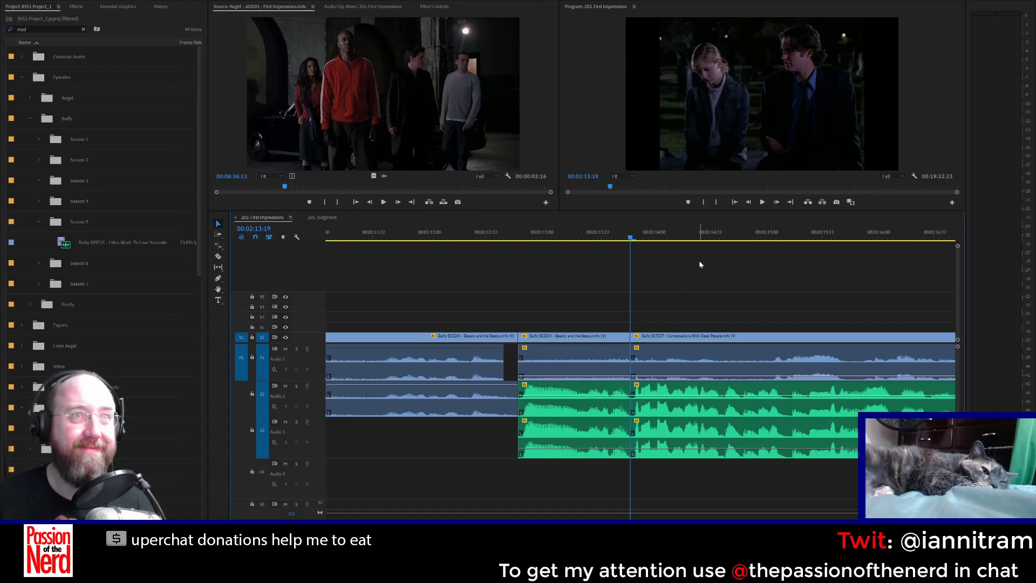
Step: Play back the tightened edit from the last Beauty and the Beasts clip into the next First Impressions clip
{"action": "left_click", "coordinate": [519, 227]}
{"action": "key", "text": "space"}
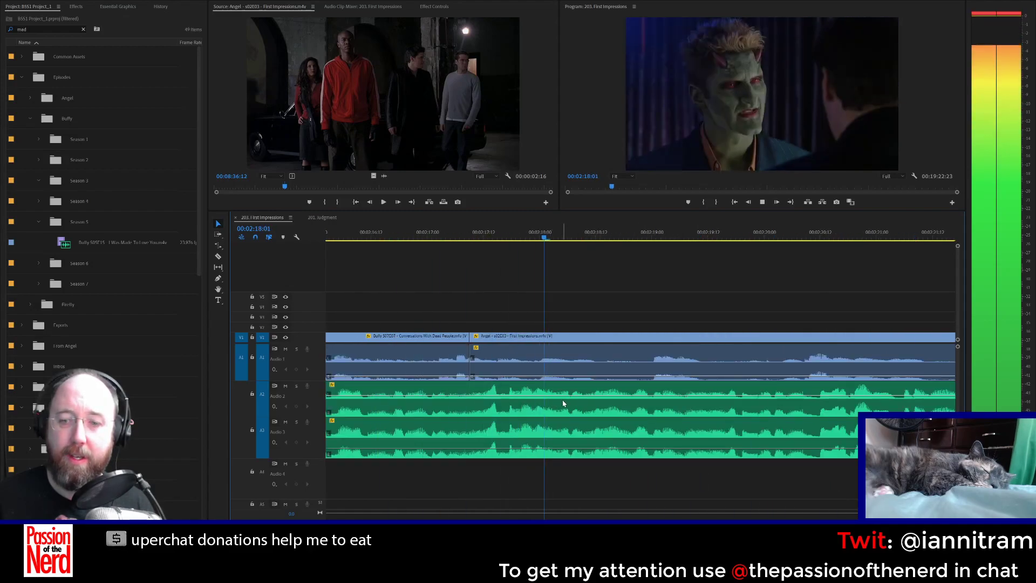
{"action": "key", "text": "space"}
Step: Adjust the audio gain of the Audio 2 narration clip beneath the Conversations With Dead People and First Impressions clips
{"action": "left_click", "coordinate": [566, 400]}
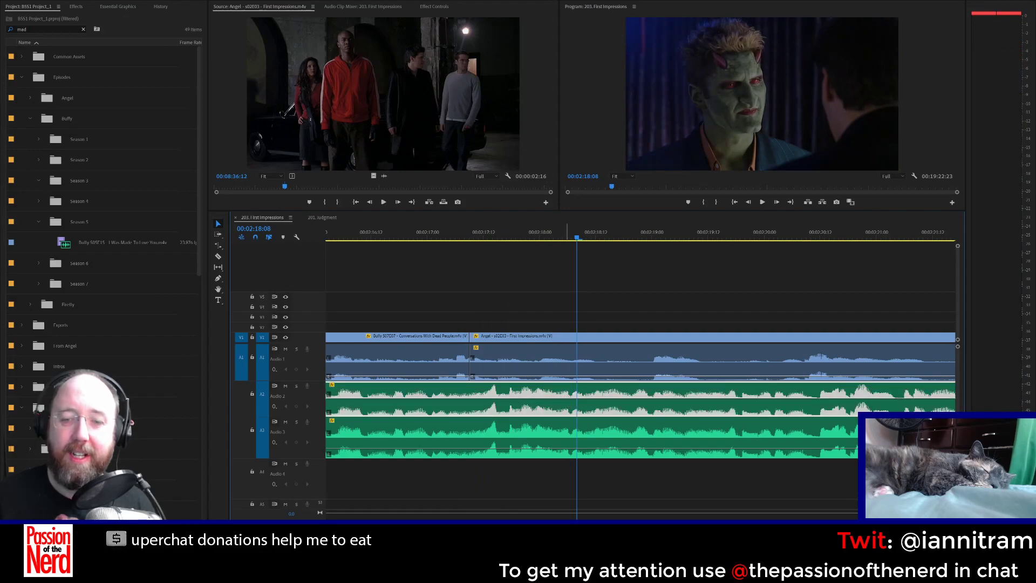
{"action": "key", "text": "g"}
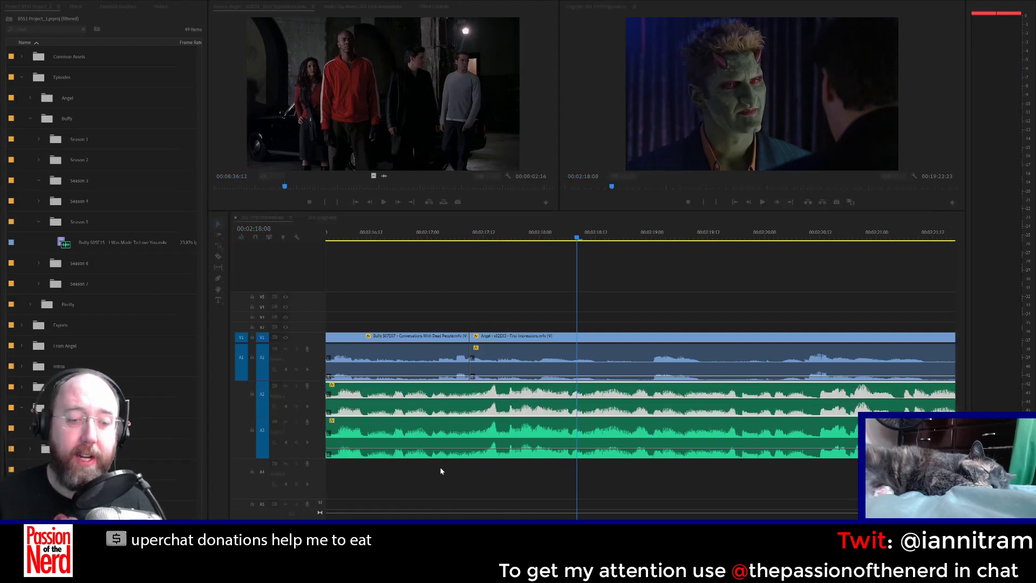
{"action": "key", "text": "Return"}
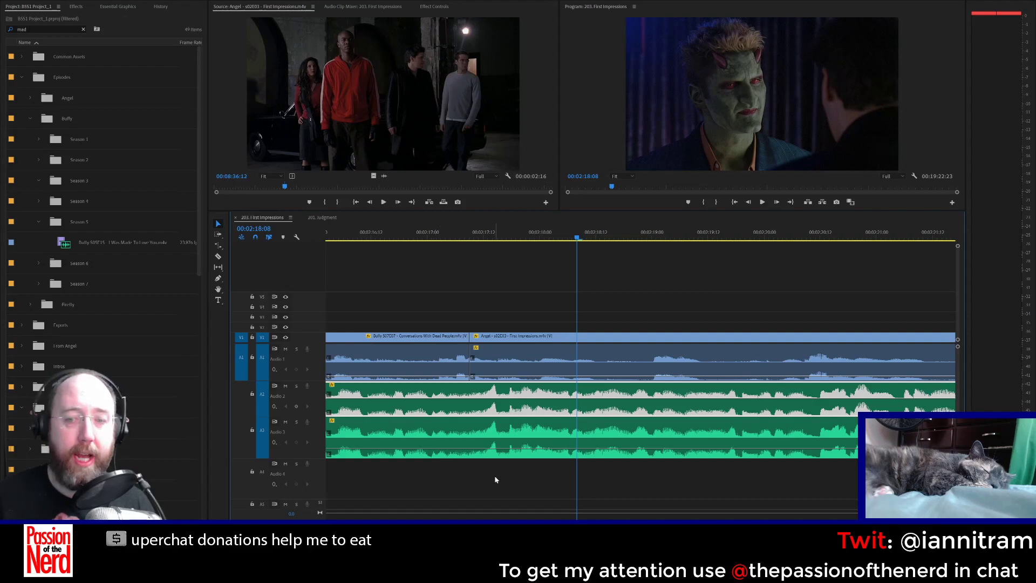
Step: Play back the narration from the Conversations With Dead People clip into the start of the following First Impressions dialogue clip
{"action": "key", "text": "minus"}
{"action": "key", "text": "minus"}
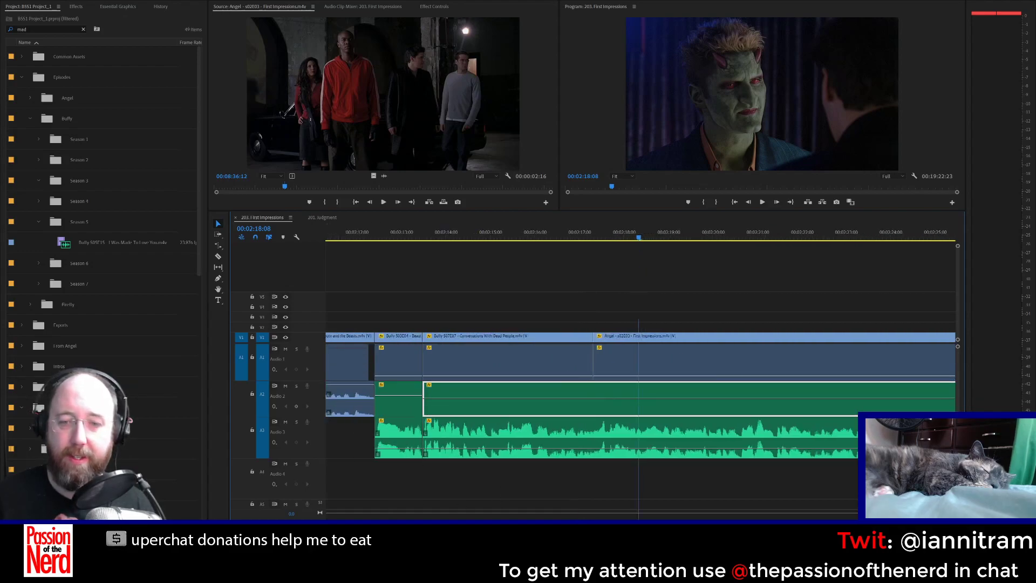
{"action": "left_click", "coordinate": [529, 227]}
{"action": "key", "text": "space"}
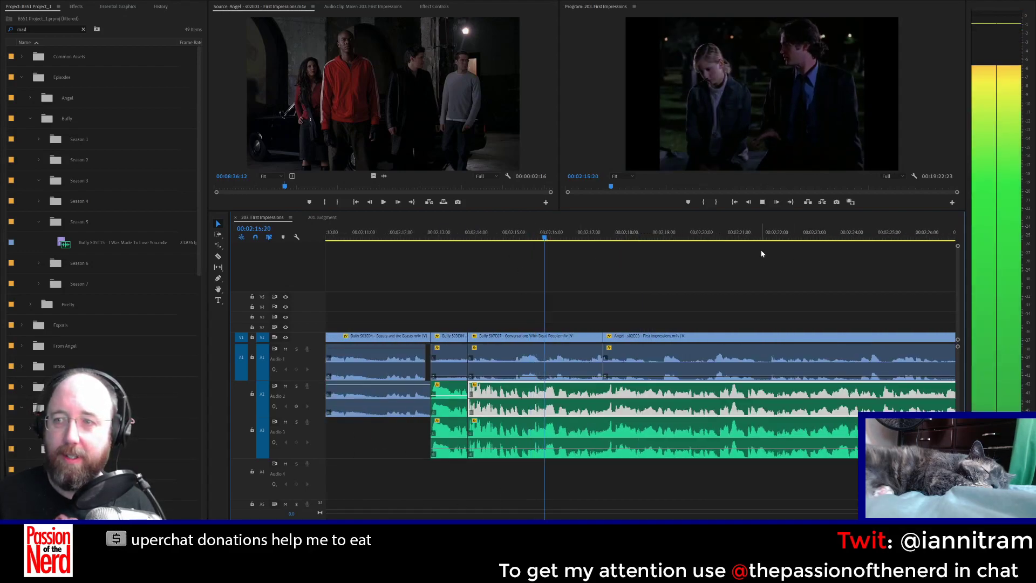
{"action": "key", "text": "space"}
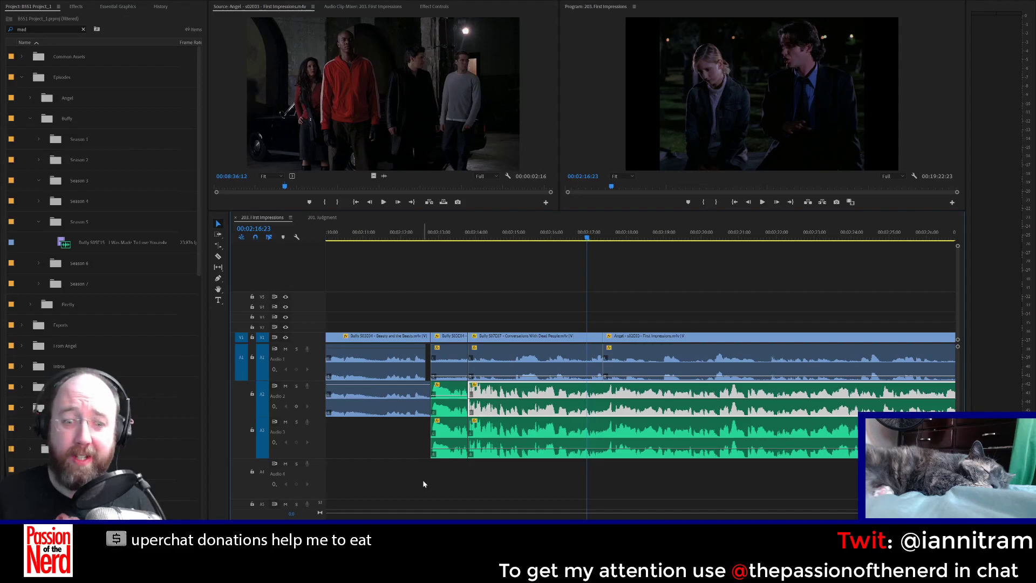
{"action": "key", "text": "minus"}
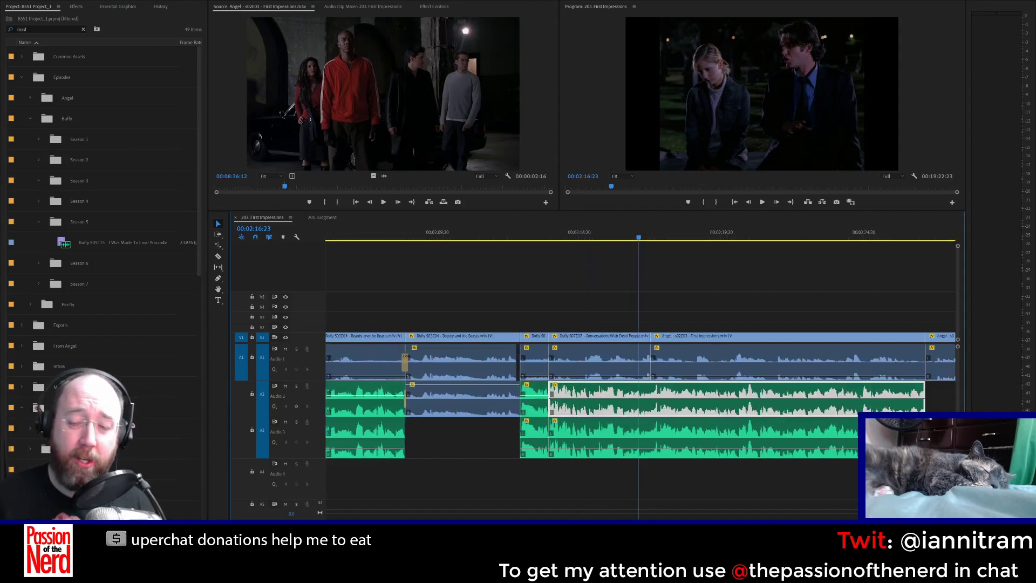
{"action": "scroll", "coordinate": [550, 291], "scroll_direction": "down", "scroll_amount": 3}
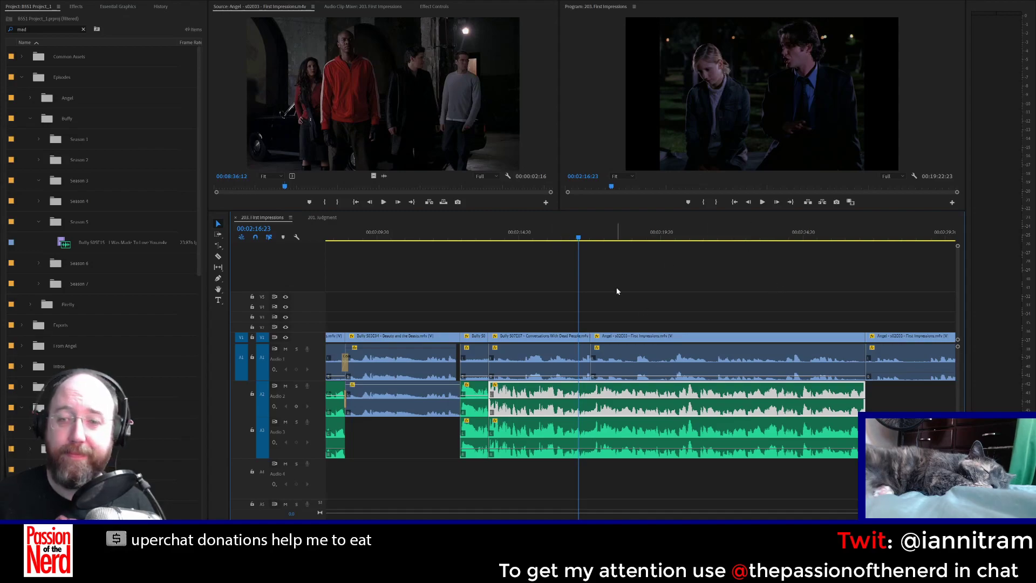
{"action": "key", "text": "space"}
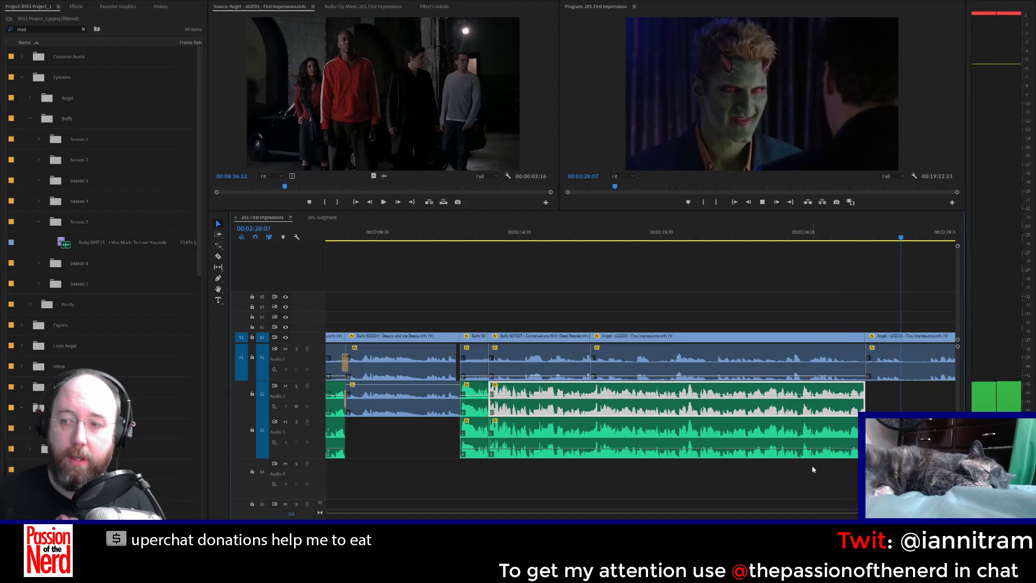
{"action": "key", "text": "space"}
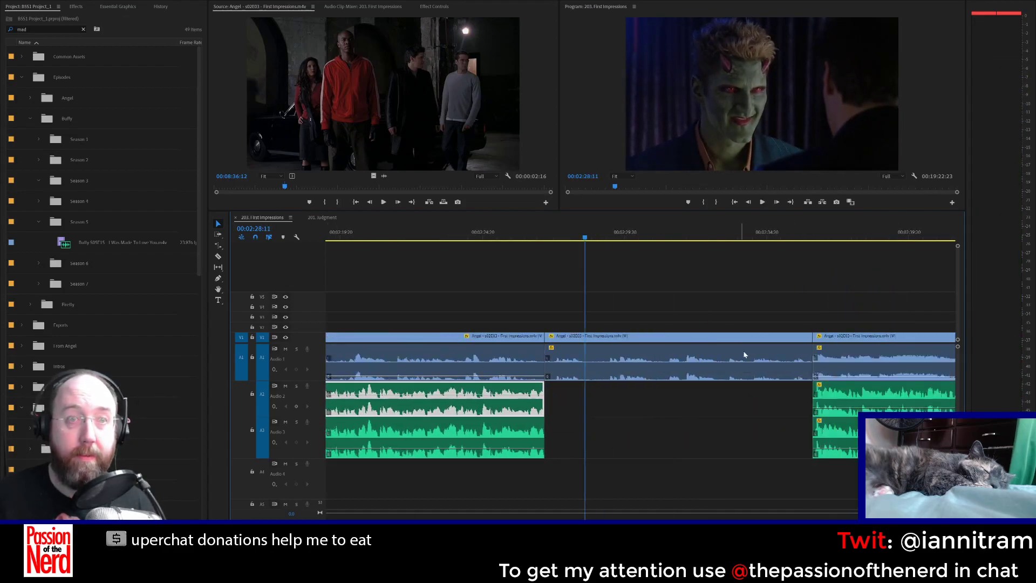
Step: Duplicate the First Impressions dialogue audio from Audio 1 onto Audio 2 in the narration gap directly below it
{"action": "mouse_move", "coordinate": [619, 384]}
{"action": "left_mouse_down"}
{"action": "mouse_move", "coordinate": [616, 410]}
{"action": "mouse_move", "coordinate": [617, 383]}
{"action": "left_mouse_up"}
{"action": "left_click", "coordinate": [605, 374]}
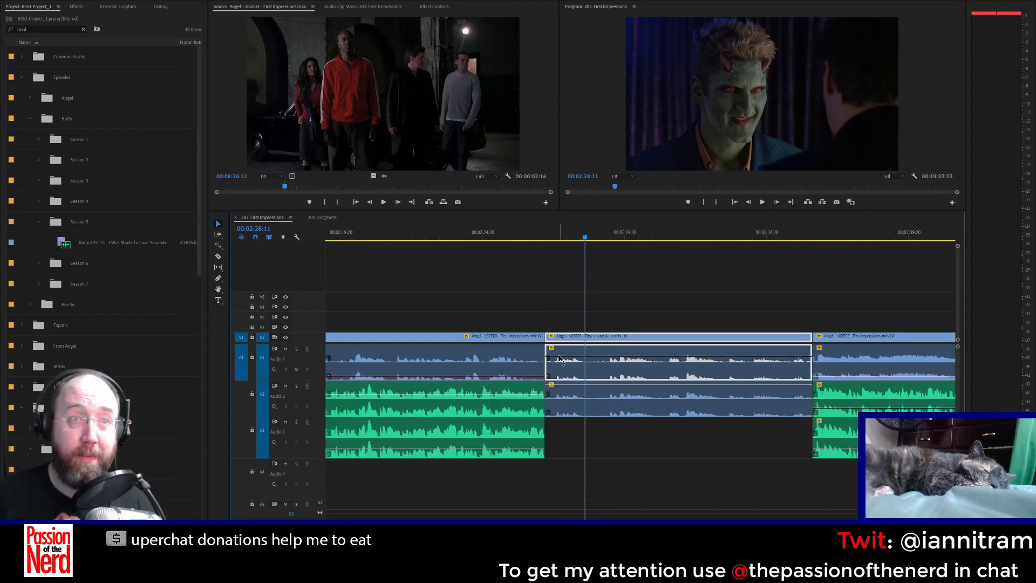
Step: Try a shortened audio-only crossfade on Audio 1 at the start of the First Impressions dialogue clip and play it back
{"action": "left_click", "coordinate": [545, 371]}
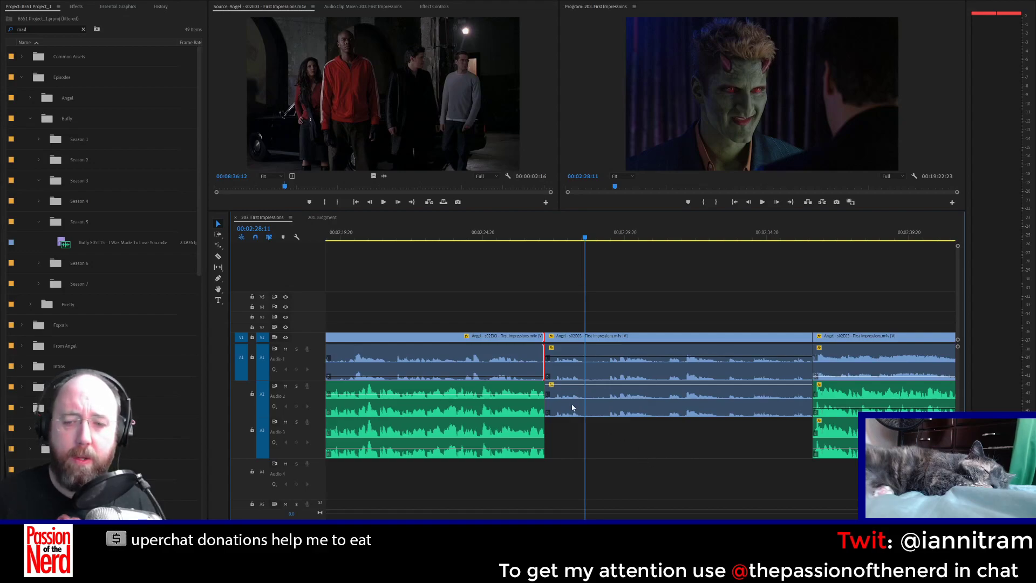
{"action": "key", "text": "shift+d"}
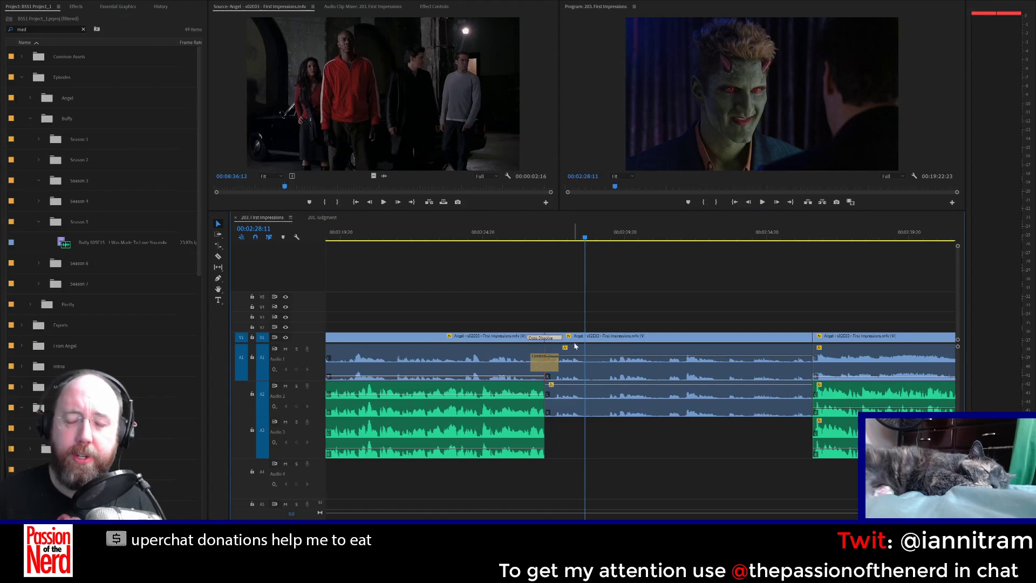
{"action": "key", "text": "ctrl+z"}
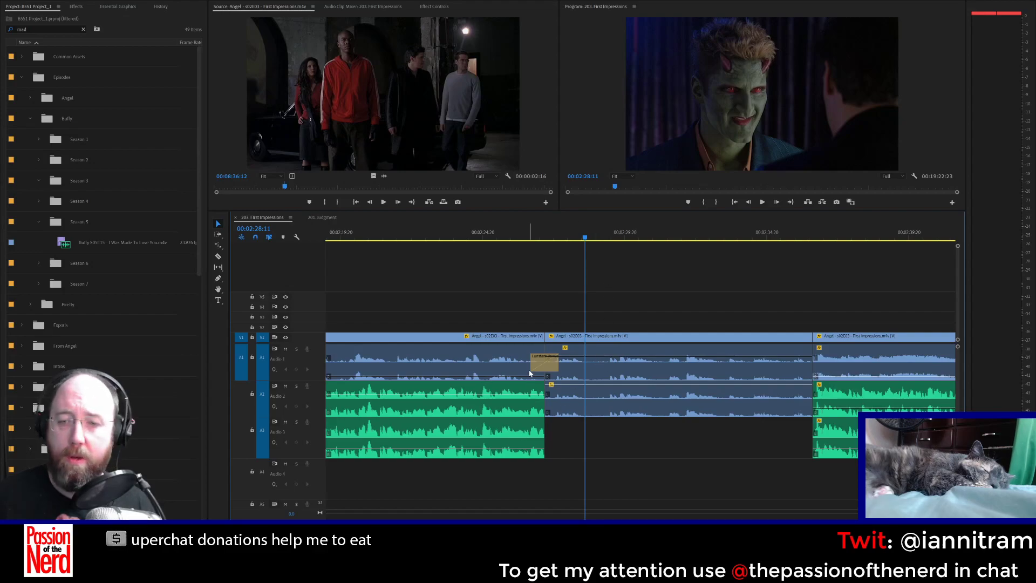
{"action": "left_click_drag", "start_coordinate": [534, 368], "coordinate": [544, 367]}
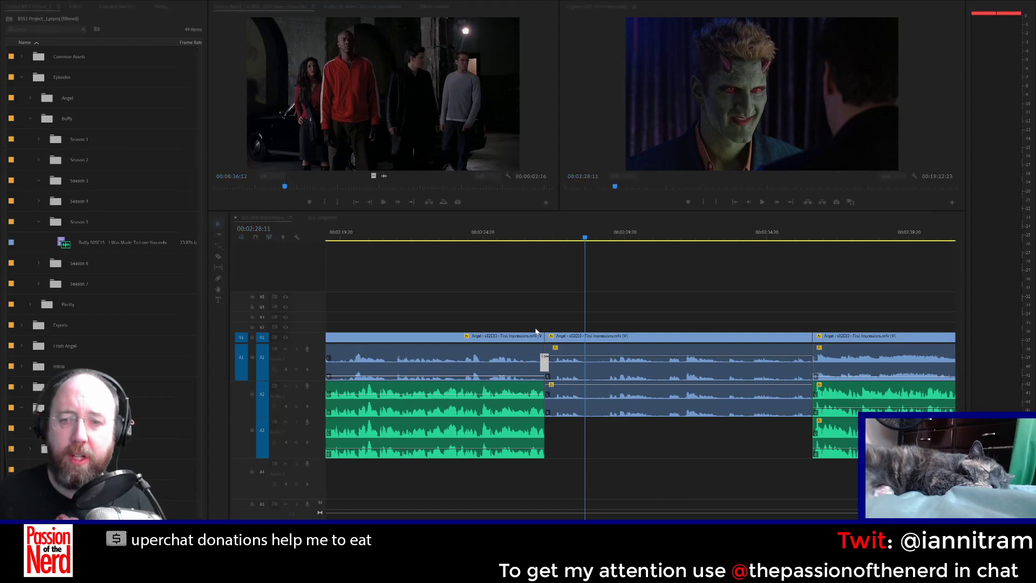
{"action": "left_click", "coordinate": [636, 286]}
{"action": "left_click", "coordinate": [529, 237]}
{"action": "key", "text": "space"}
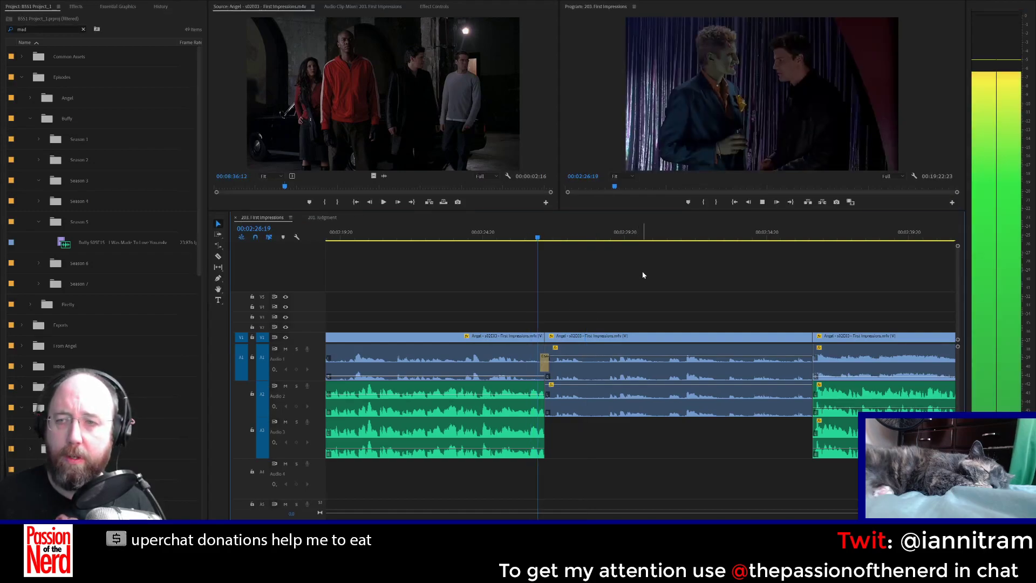
{"action": "key", "text": "space"}
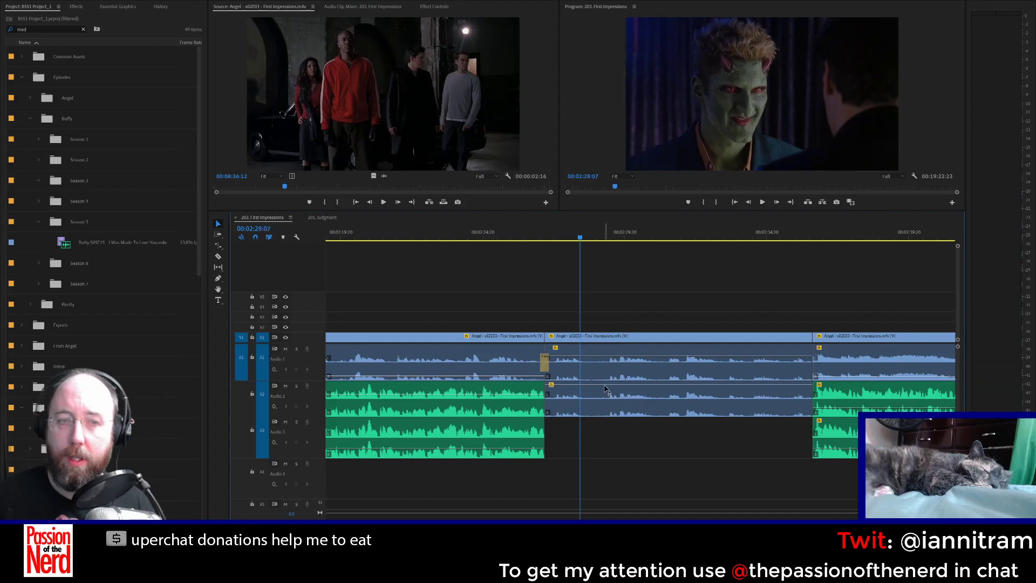
Step: Trim the start of the First Impressions dialogue clip and its Audio 2 copy to 00:02:29:07, and close the resulting gap
{"action": "key", "text": "shift+Right"}
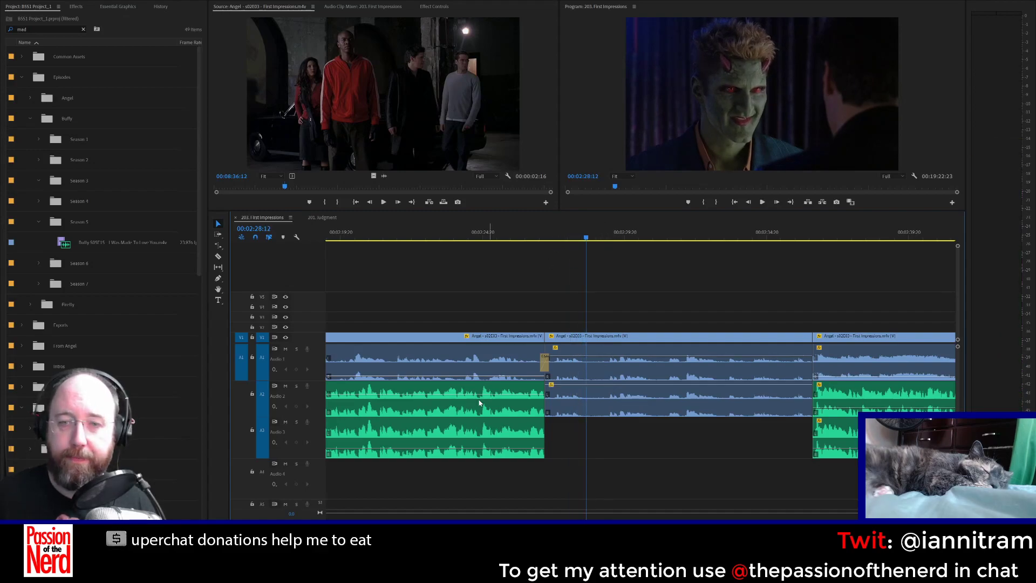
{"action": "key", "text": "space"}
{"action": "key", "text": "space"}
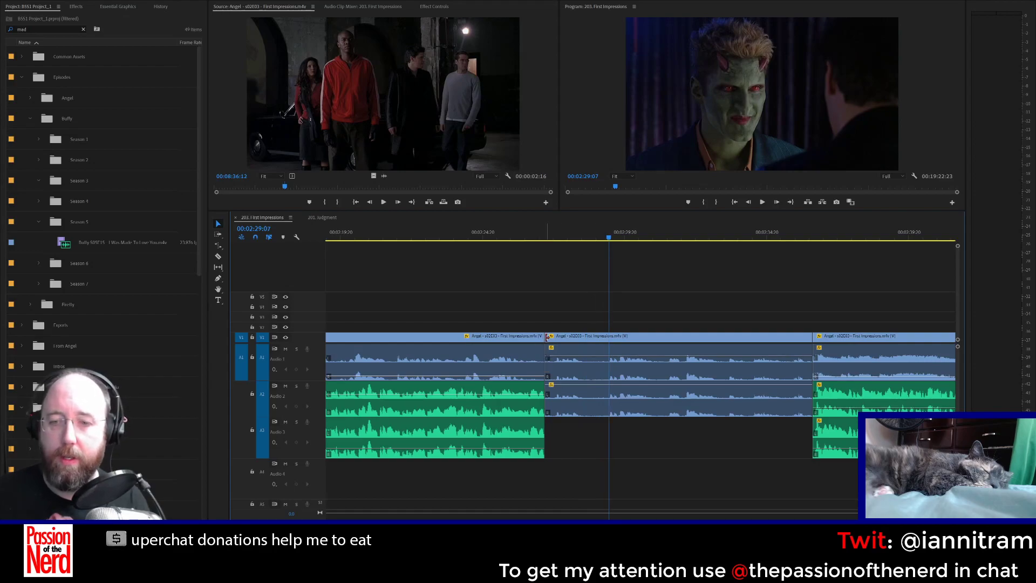
{"action": "left_click_drag", "start_coordinate": [546, 338], "coordinate": [610, 338]}
{"action": "left_click_drag", "start_coordinate": [547, 408], "coordinate": [610, 408]}
{"action": "left_click", "coordinate": [573, 363]}
{"action": "key", "text": "Delete"}
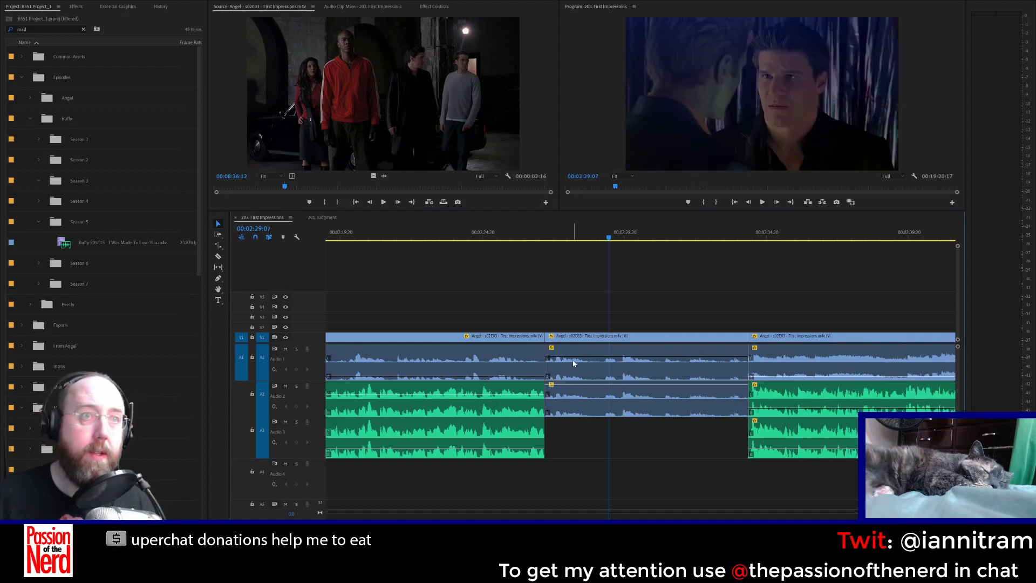
Step: Add a short audio-only crossfade at the start of the First Impressions dialogue on Audio 1 and copy it to Audio 2
{"action": "left_click", "coordinate": [541, 369]}
{"action": "key", "text": "shift+d"}
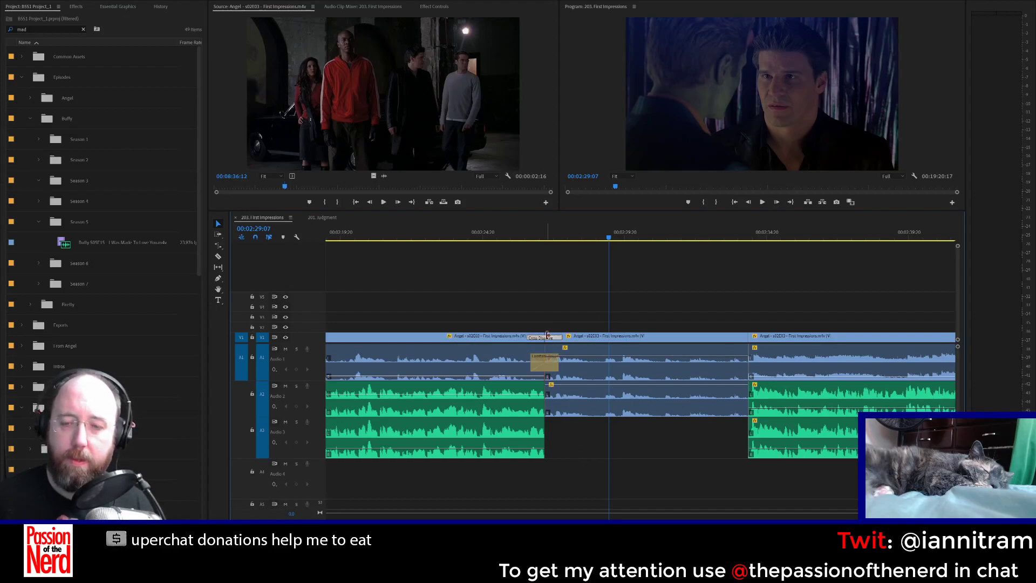
{"action": "key", "text": "Delete"}
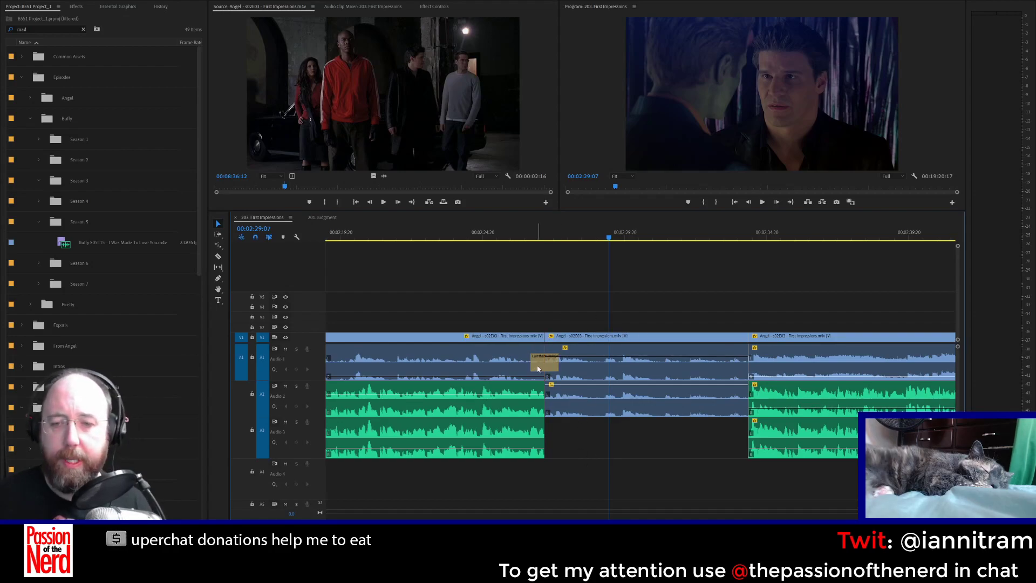
{"action": "left_click_drag", "start_coordinate": [532, 369], "coordinate": [543, 369]}
{"action": "key", "text": "ctrl+s"}
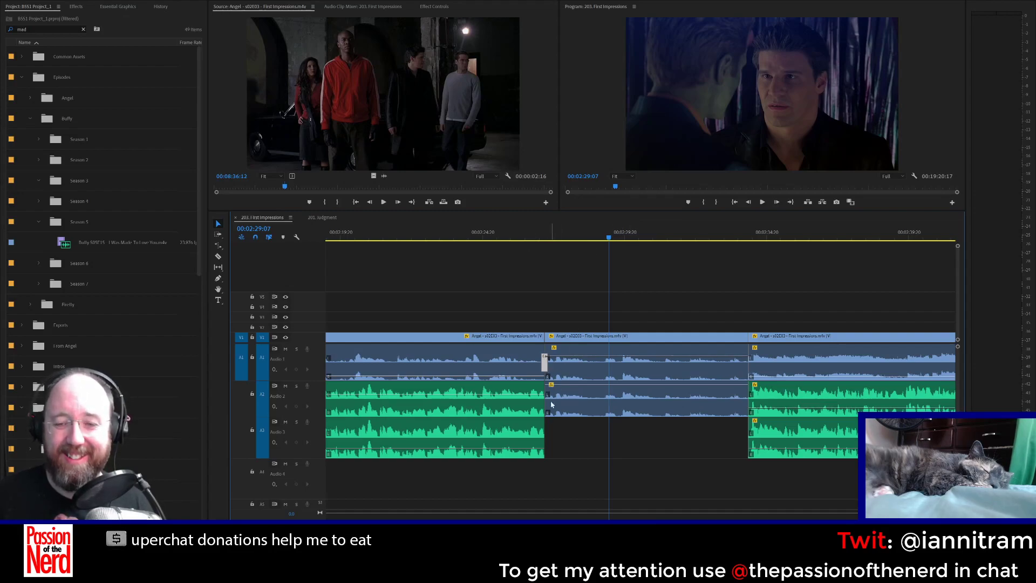
{"action": "key", "text": "ctrl+v"}
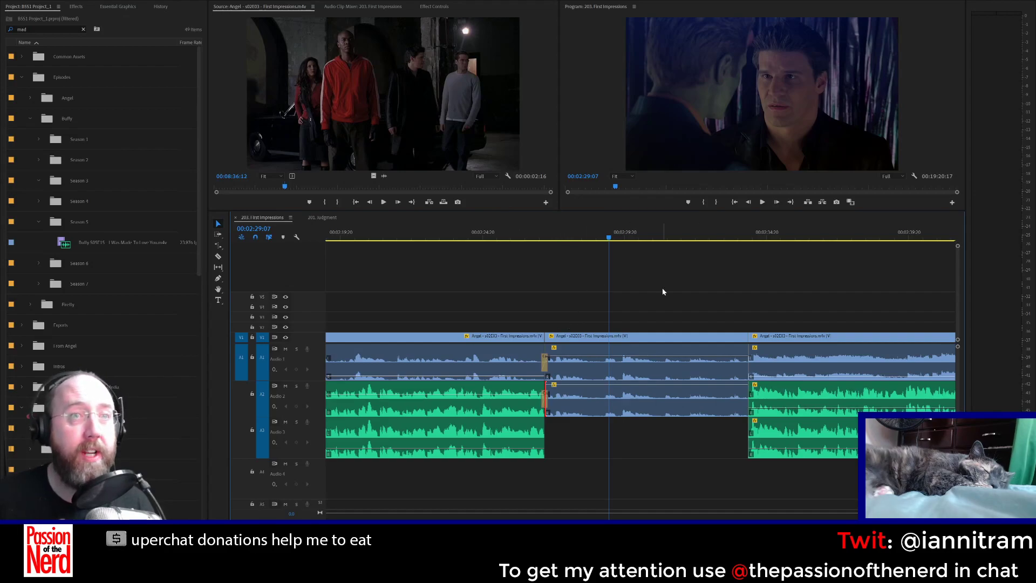
Step: Duplicate the To Shanshu in LA clip and the last two War Zone clips past the edit's end, leaving a gap before the final copy
{"action": "key", "text": "minus"}
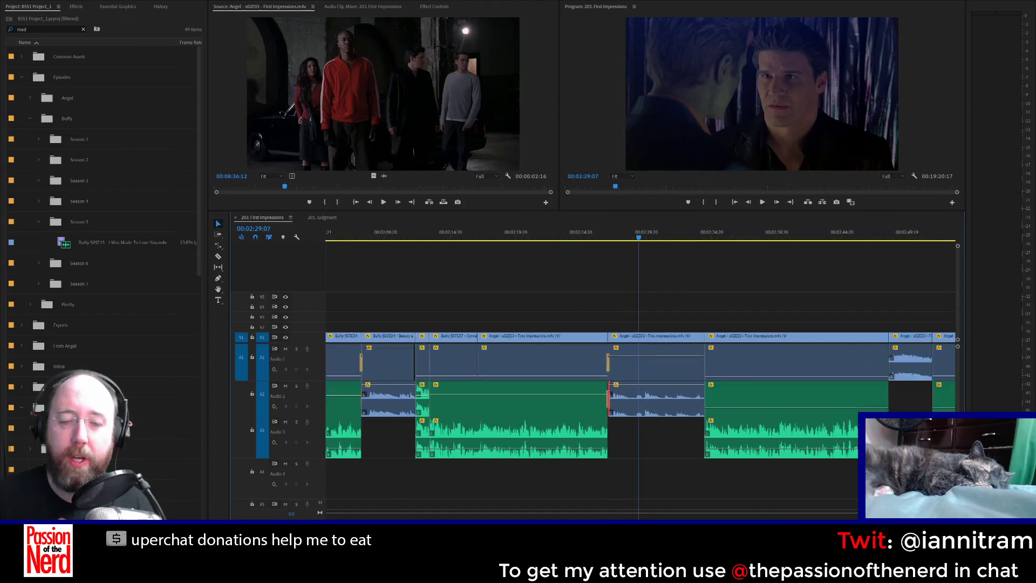
{"action": "key", "text": "equal"}
{"action": "key", "text": "minus"}
{"action": "key", "text": "minus"}
{"action": "key", "text": "equal"}
{"action": "scroll", "coordinate": [641, 378], "scroll_direction": "down", "scroll_amount": 10}
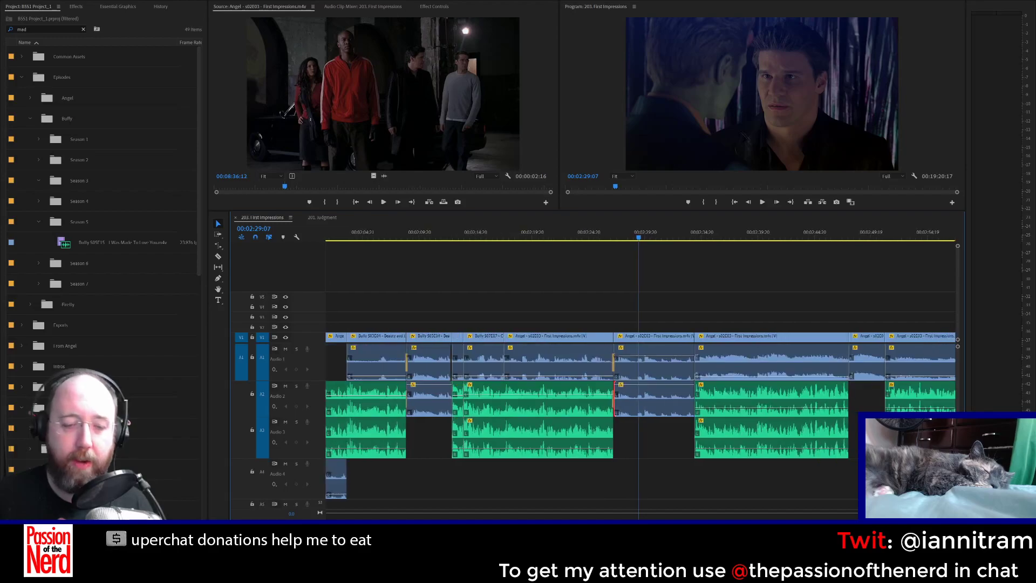
{"action": "scroll", "coordinate": [641, 378], "scroll_direction": "up", "scroll_amount": 5}
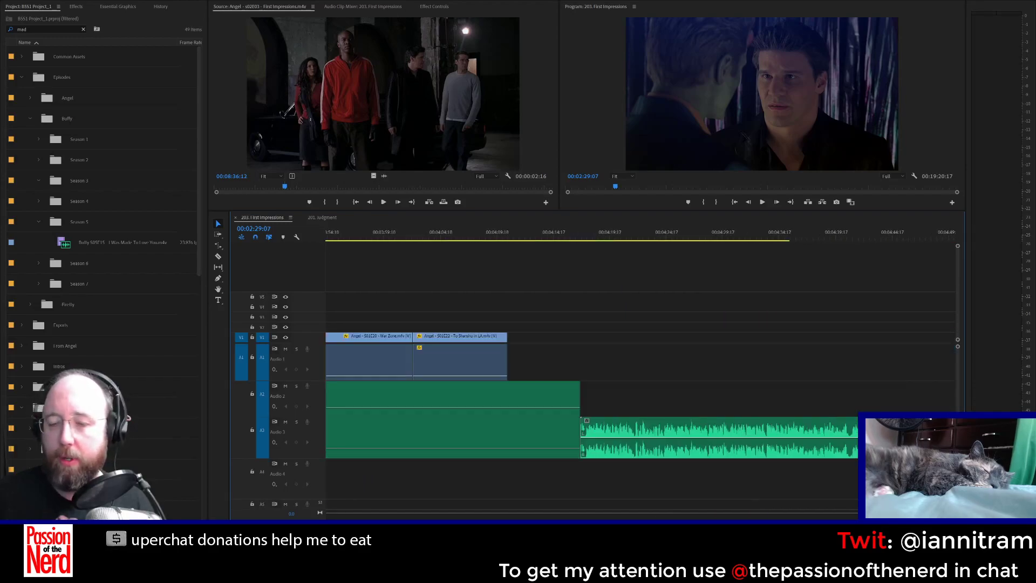
{"action": "scroll", "coordinate": [641, 378], "scroll_direction": "up", "scroll_amount": 1}
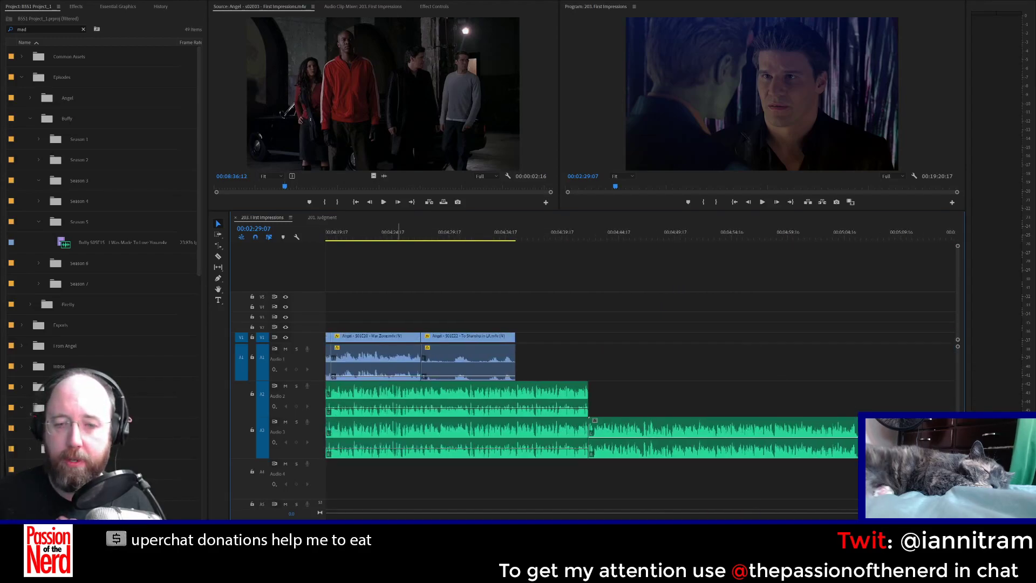
{"action": "left_click_drag", "start_coordinate": [464, 337], "coordinate": [649, 338], "text": "alt"}
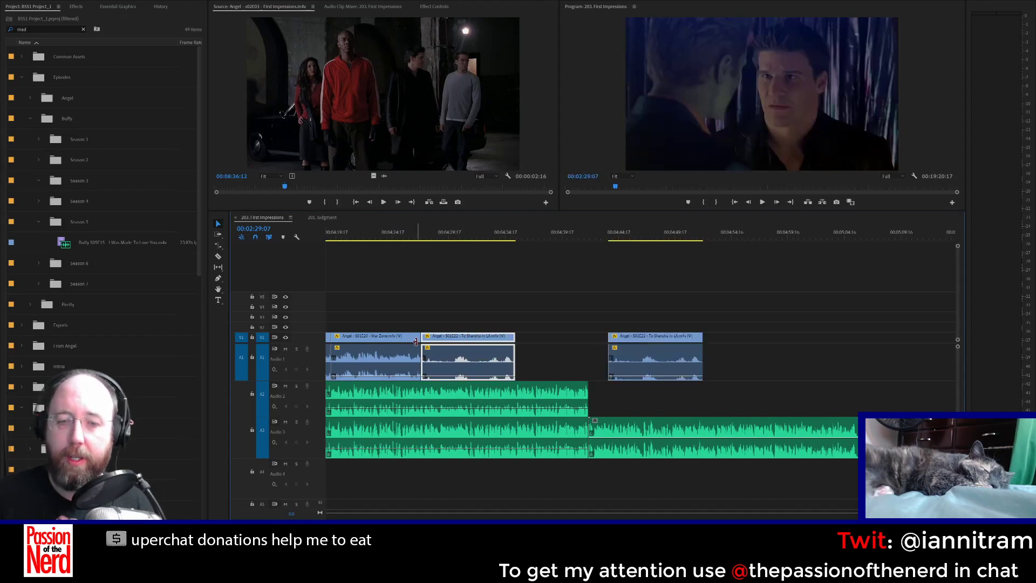
{"action": "left_click_drag", "start_coordinate": [386, 338], "coordinate": [862, 340], "text": "alt"}
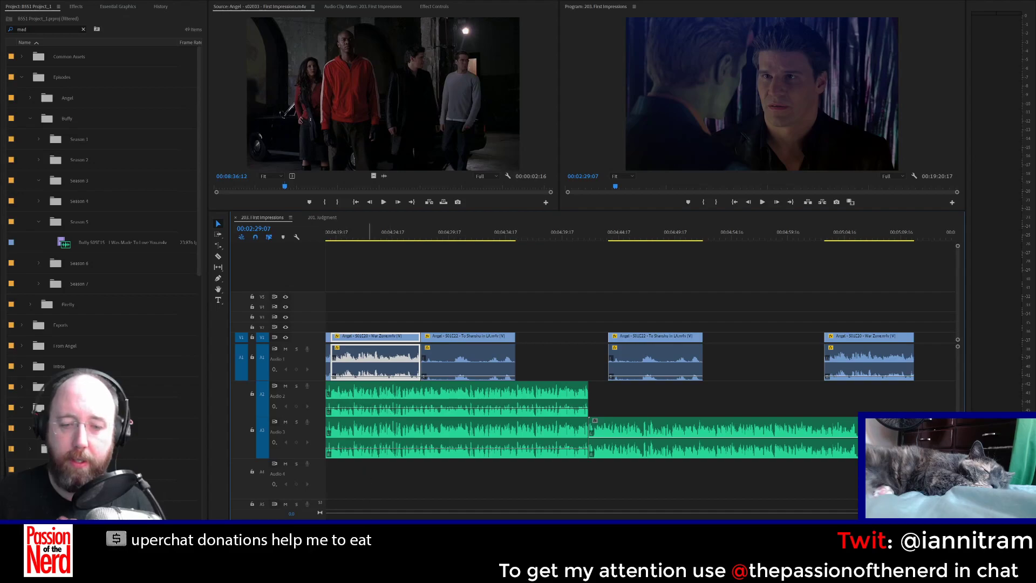
{"action": "scroll", "coordinate": [347, 488], "scroll_direction": "up", "scroll_amount": 2}
{"action": "left_click_drag", "start_coordinate": [357, 336], "coordinate": [796, 349], "text": "alt"}
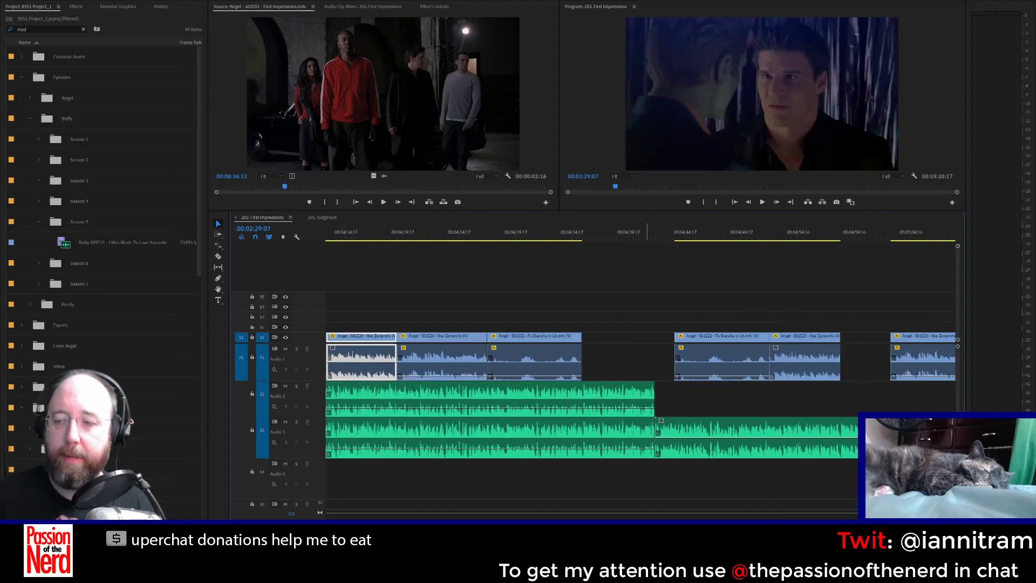
Step: Try rate-stretching the copied War Zone clip beside To Shanshu in LA to fill the gap before the next clip, and undo it
{"action": "scroll", "coordinate": [796, 377], "scroll_direction": "down", "scroll_amount": 8}
{"action": "scroll", "coordinate": [593, 377], "scroll_direction": "down", "scroll_amount": 2}
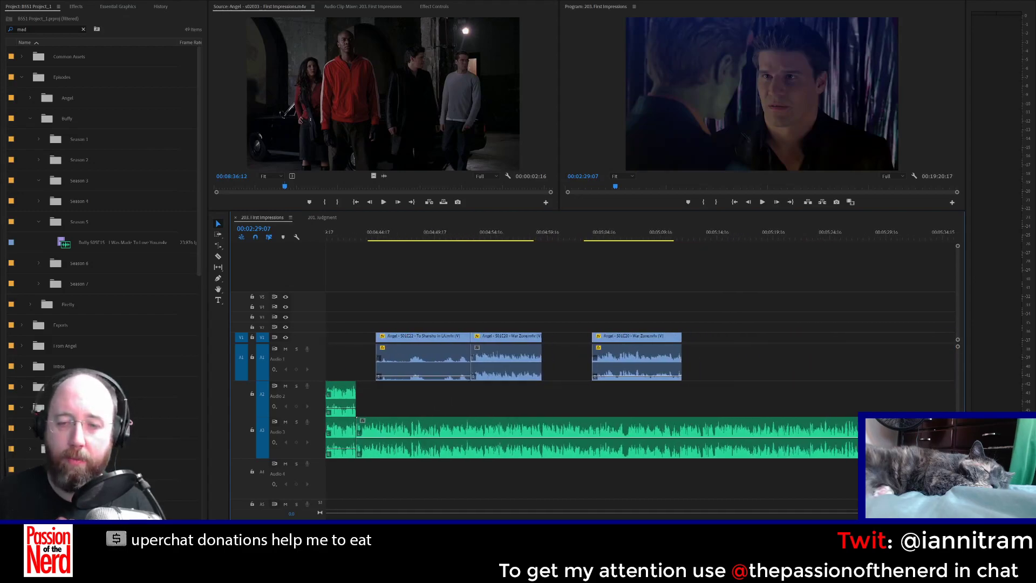
{"action": "left_click", "coordinate": [218, 247]}
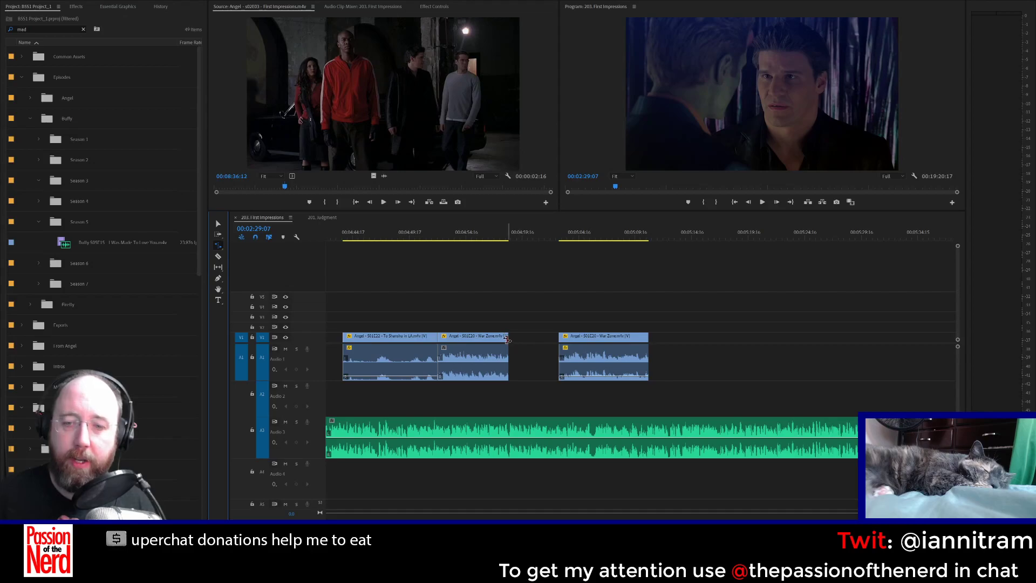
{"action": "left_click_drag", "start_coordinate": [508, 338], "coordinate": [576, 347]}
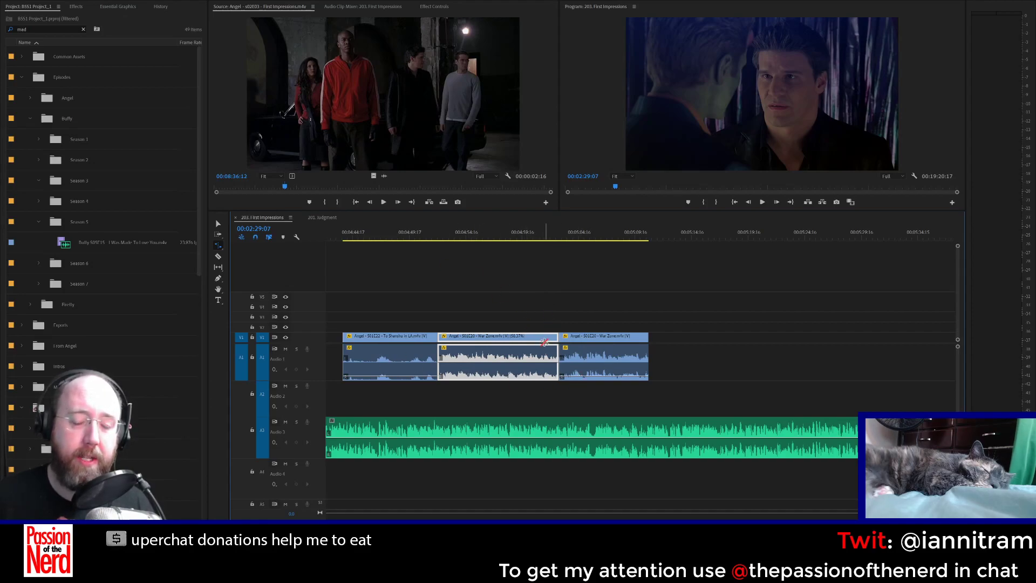
{"action": "left_click_drag", "start_coordinate": [556, 341], "coordinate": [472, 368]}
{"action": "key", "text": "ctrl+z"}
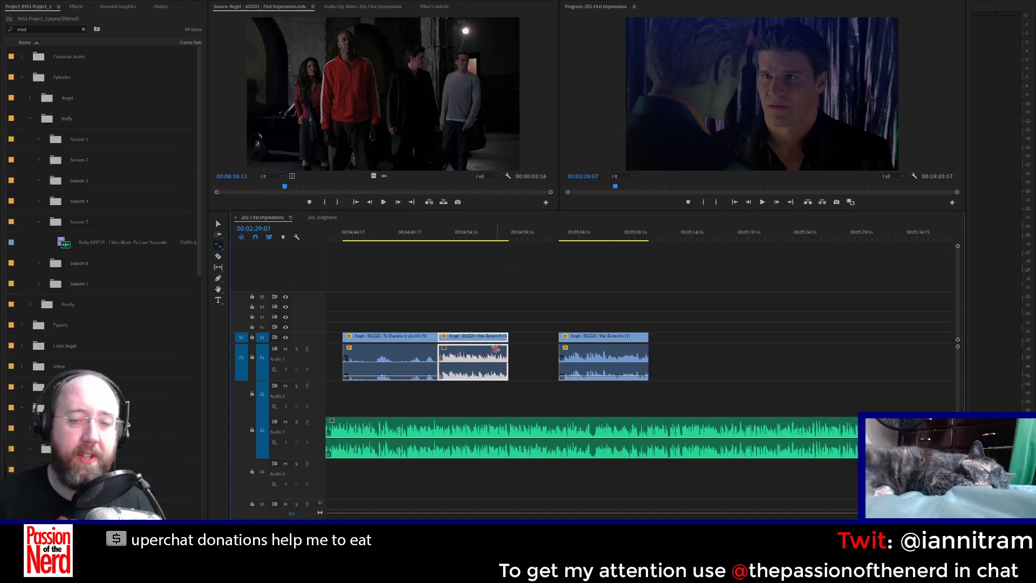
Step: Delete the duplicated To Shanshu in LA and War Zone clips placed past the edit's end
{"action": "left_click", "coordinate": [218, 224]}
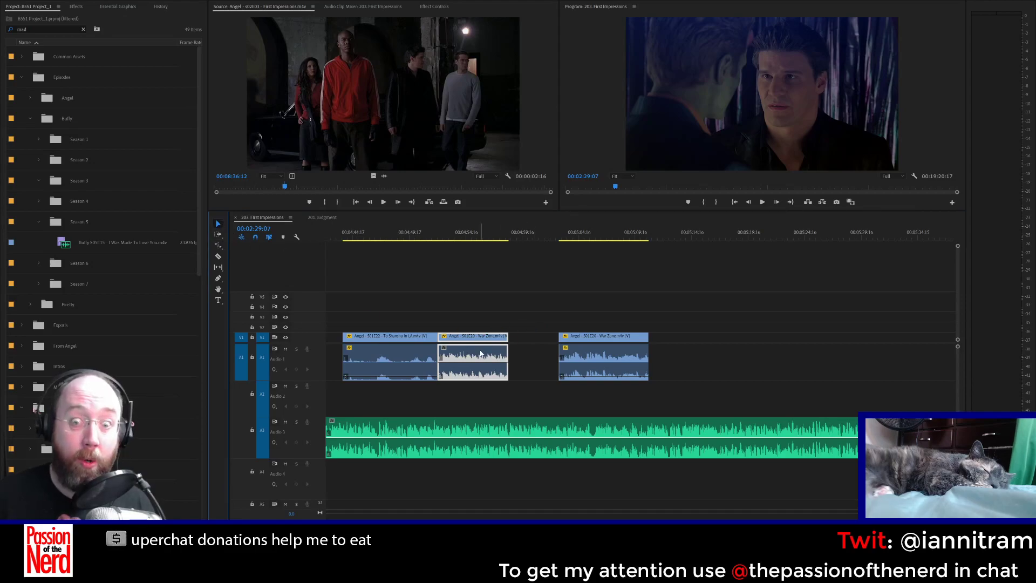
{"action": "left_click", "coordinate": [482, 353]}
{"action": "key", "text": "Delete"}
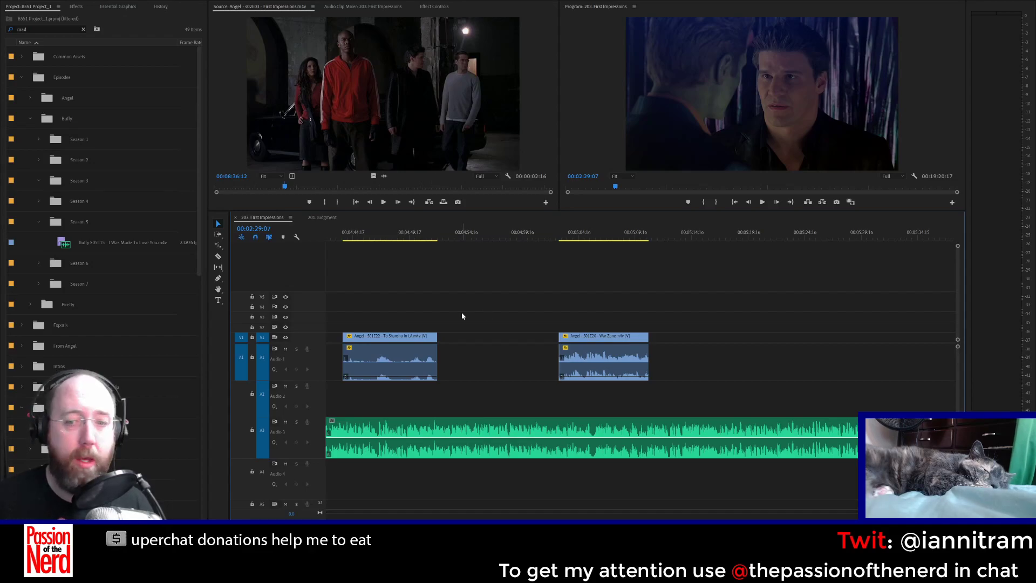
{"action": "mouse_move", "coordinate": [478, 522]}
{"action": "left_mouse_down"}
{"action": "mouse_move", "coordinate": [438, 522]}
{"action": "mouse_move", "coordinate": [483, 522]}
{"action": "left_mouse_up"}
{"action": "left_click_drag", "start_coordinate": [533, 284], "coordinate": [821, 354]}
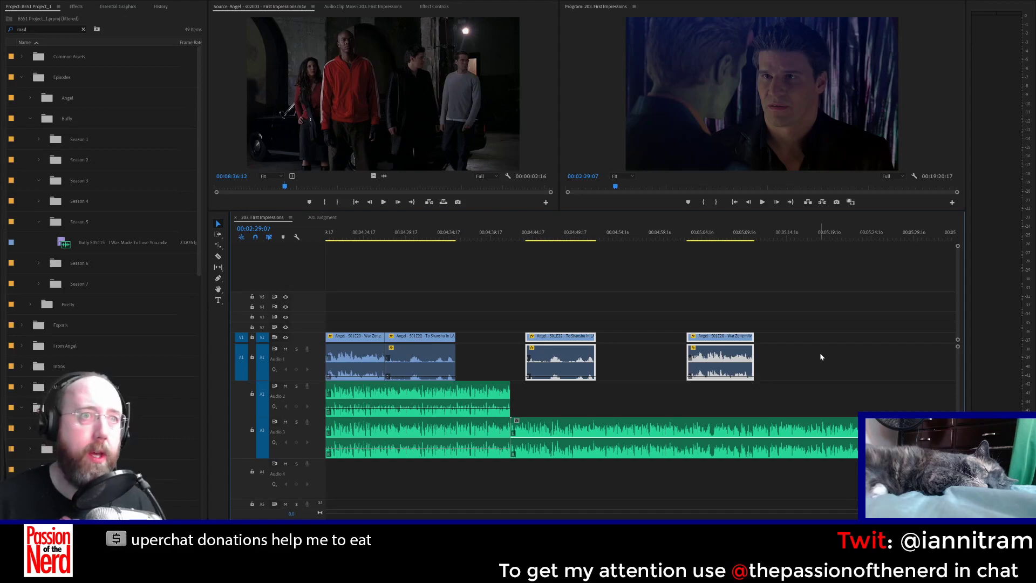
{"action": "key", "text": "Delete"}
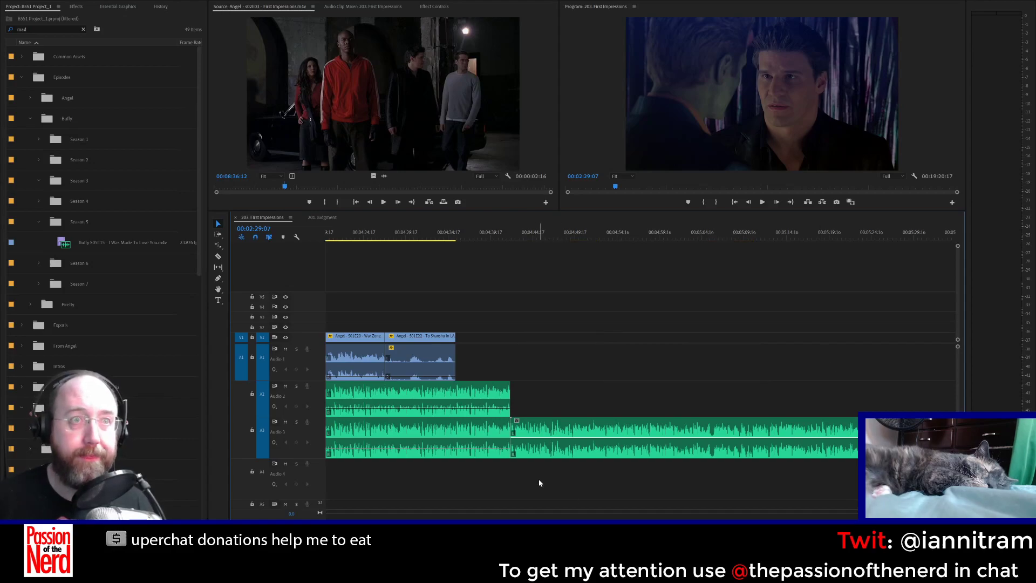
Step: Return to the First Impressions dialogue clip and play it through to 00:02:32:23
{"action": "left_click_drag", "start_coordinate": [483, 522], "coordinate": [411, 522]}
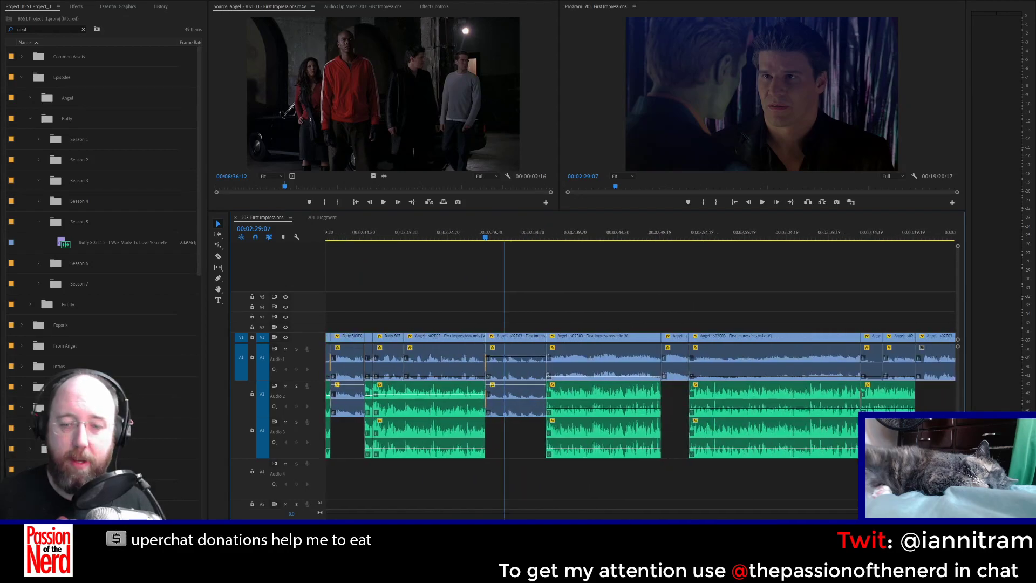
{"action": "left_click", "coordinate": [447, 237]}
{"action": "key", "text": "space"}
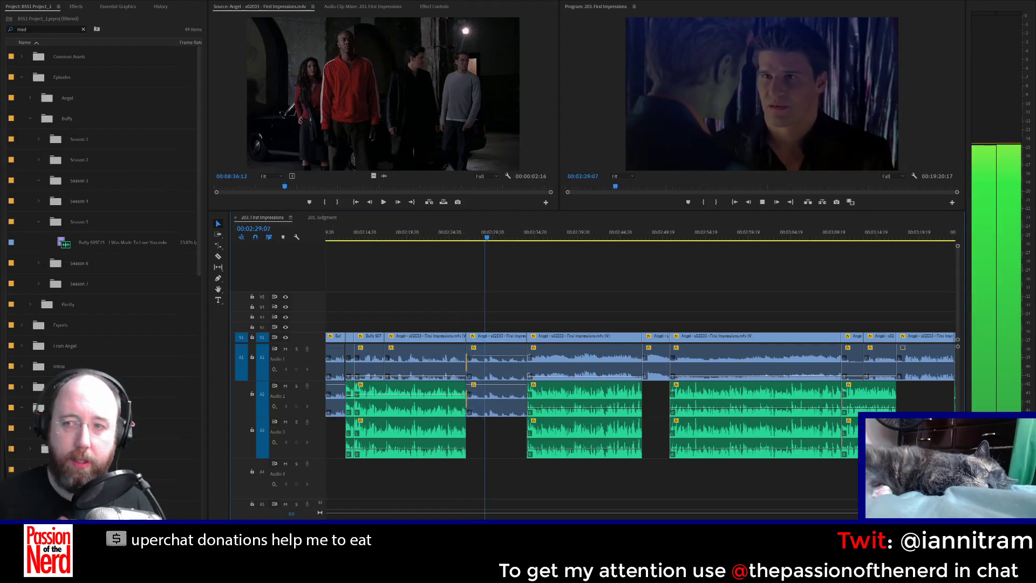
{"action": "key", "text": "="}
{"action": "key", "text": "="}
{"action": "key", "text": "="}
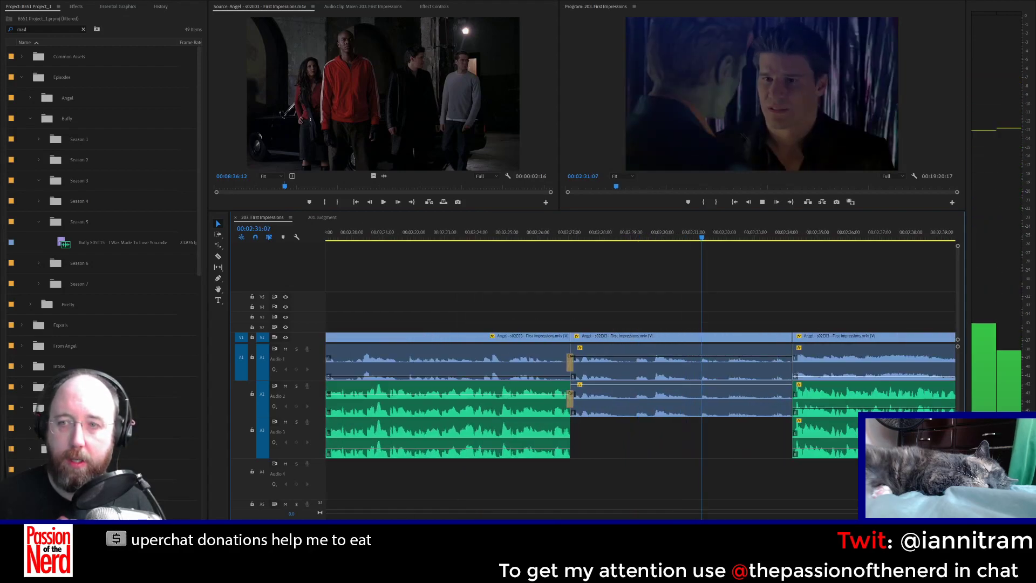
{"action": "key", "text": "space"}
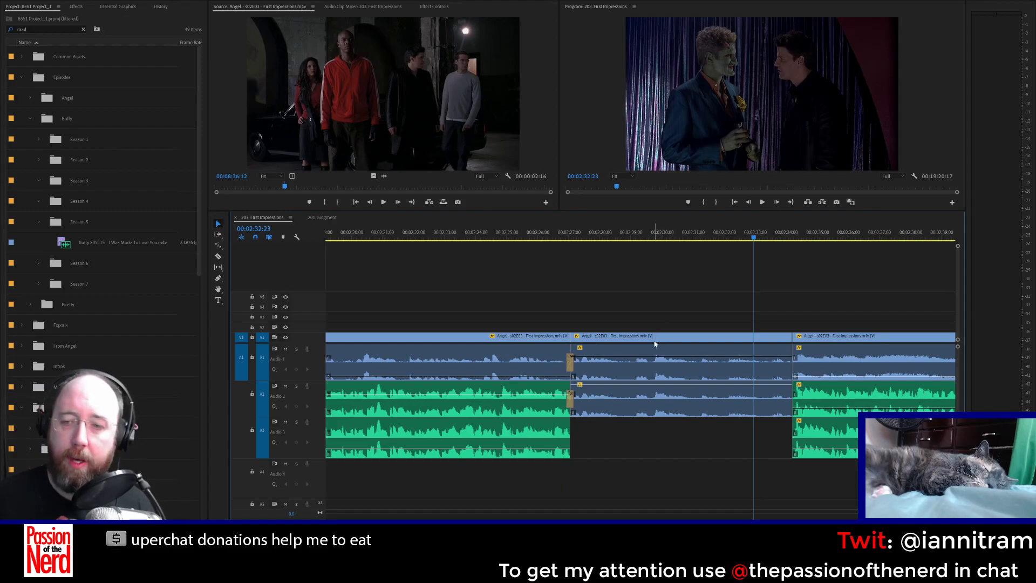
Step: Try lifting the First Impressions dialogue clip's video onto the highest video track, and undo the move
{"action": "left_click_drag", "start_coordinate": [654, 341], "coordinate": [667, 297]}
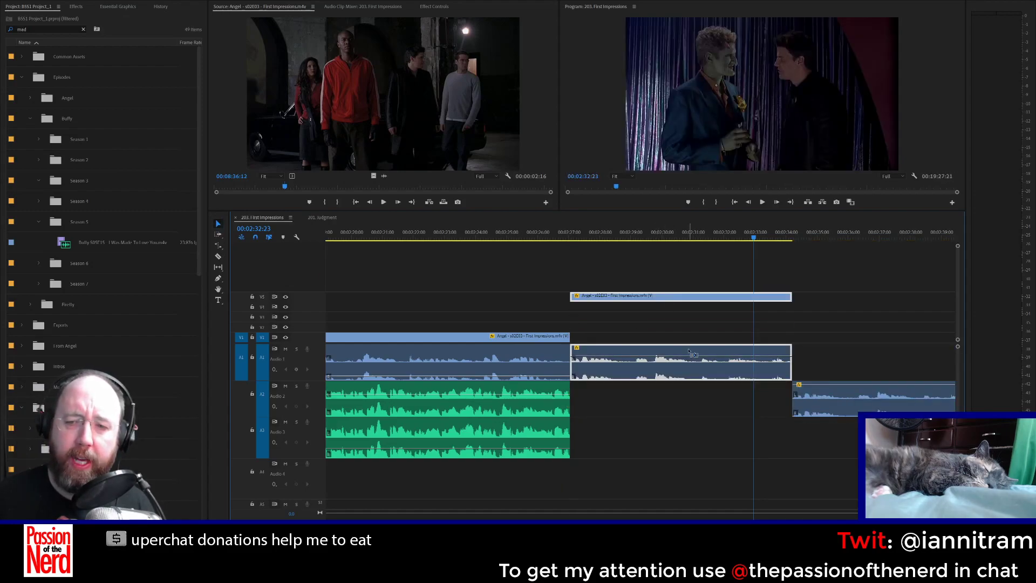
{"action": "key", "text": "ctrl+z"}
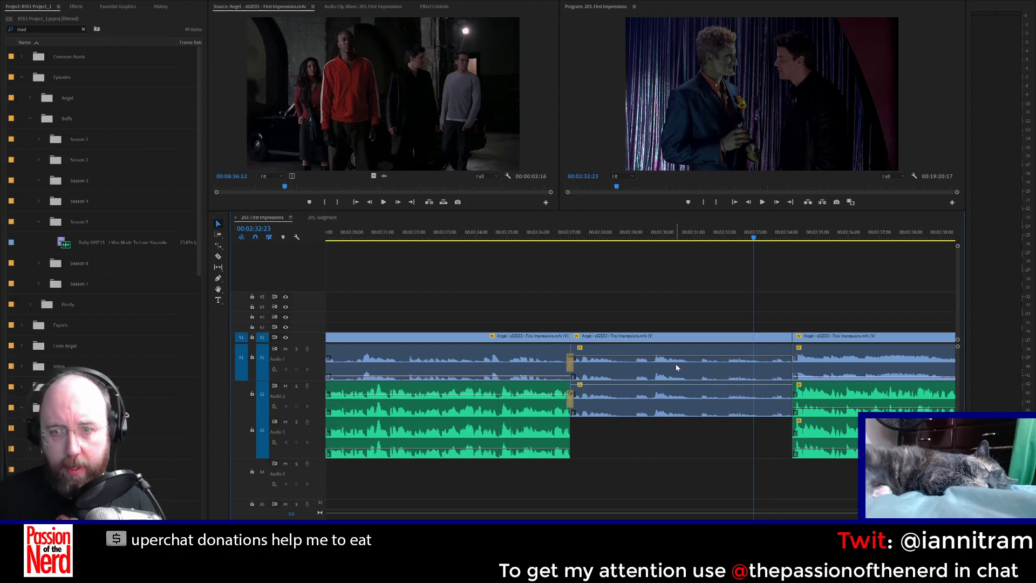
{"action": "left_click", "coordinate": [218, 246]}
{"action": "left_click", "coordinate": [218, 246]}
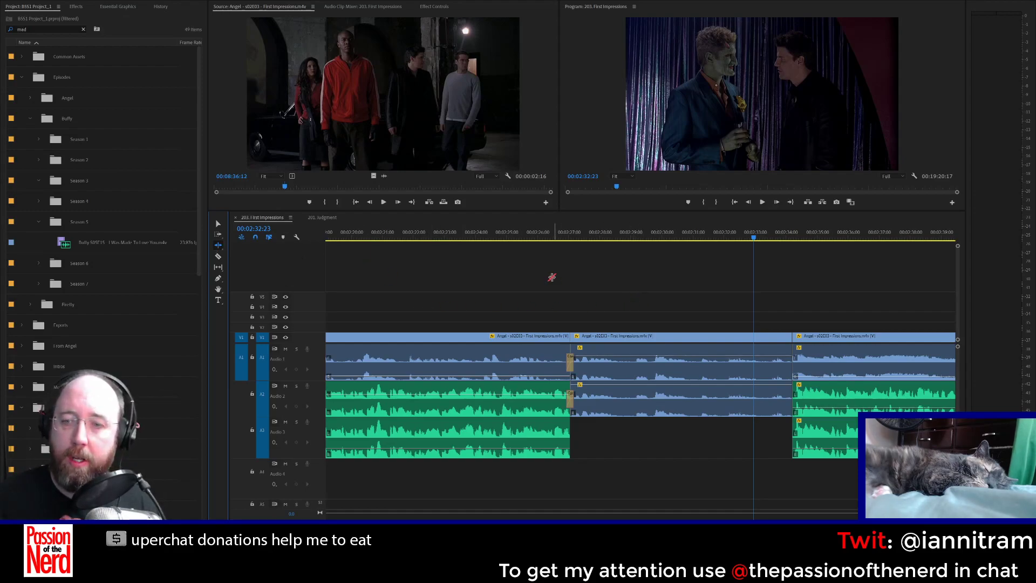
{"action": "left_click", "coordinate": [217, 224]}
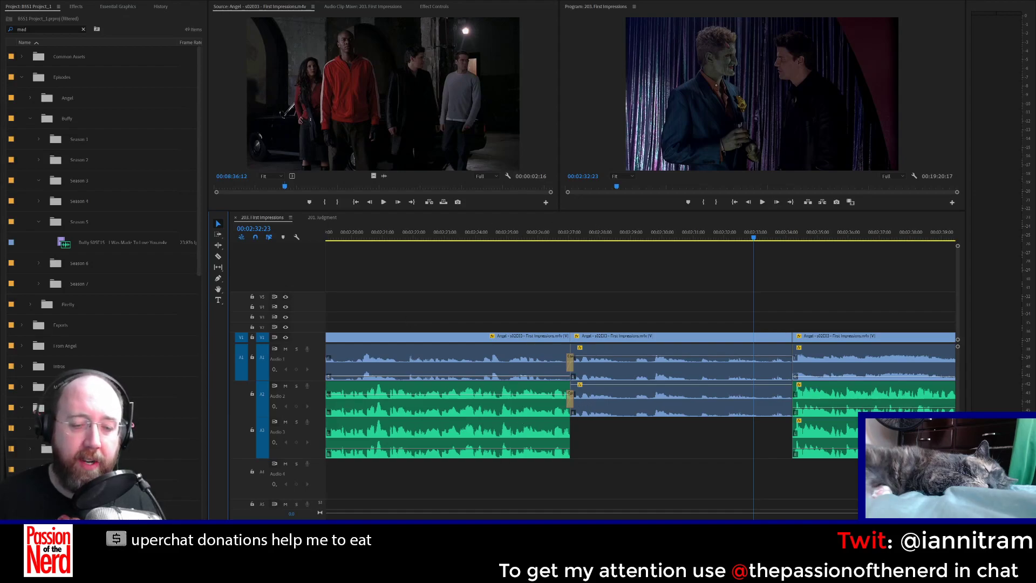
Step: Play the transition into the First Impressions dialogue from 00:02:26:06
{"action": "key", "text": "minus"}
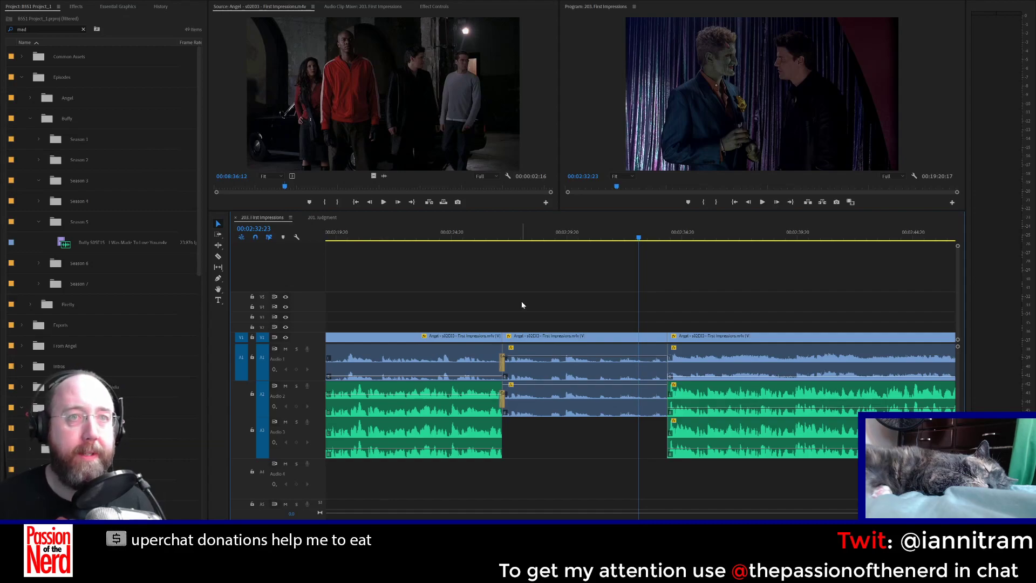
{"action": "left_click", "coordinate": [484, 232]}
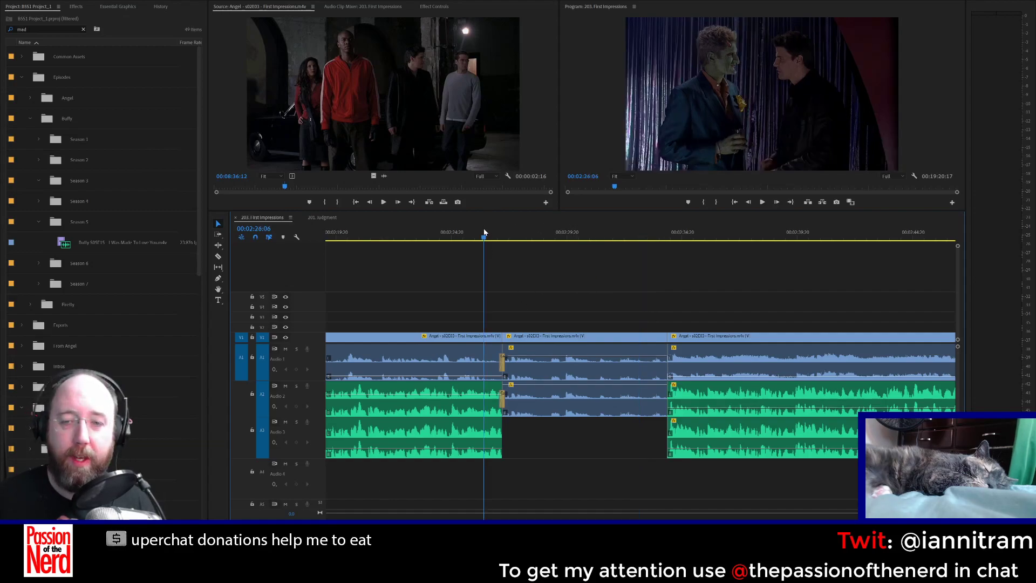
{"action": "key", "text": "space"}
{"action": "key", "text": "space"}
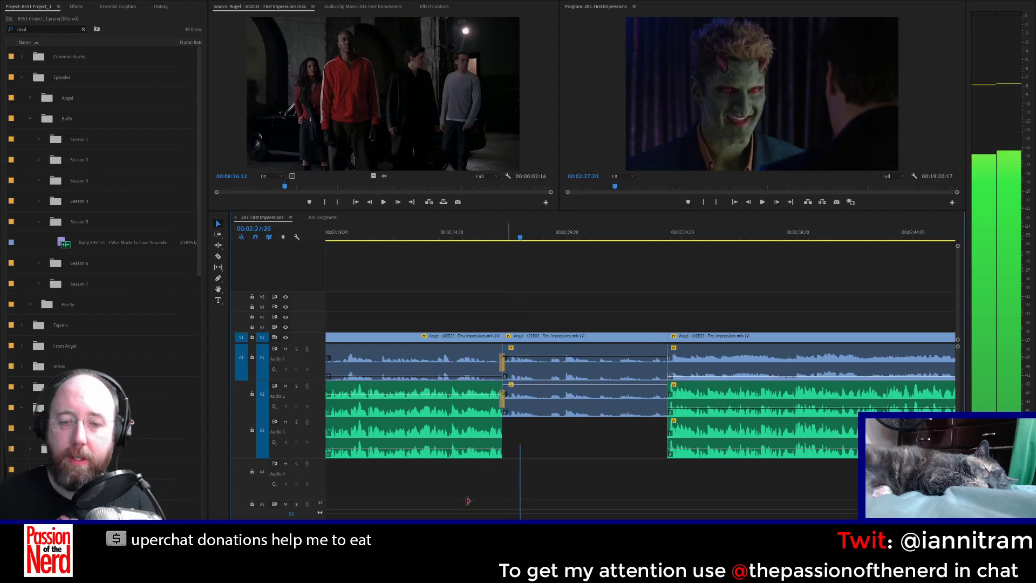
{"action": "scroll", "coordinate": [641, 377], "scroll_direction": "left", "scroll_amount": 5}
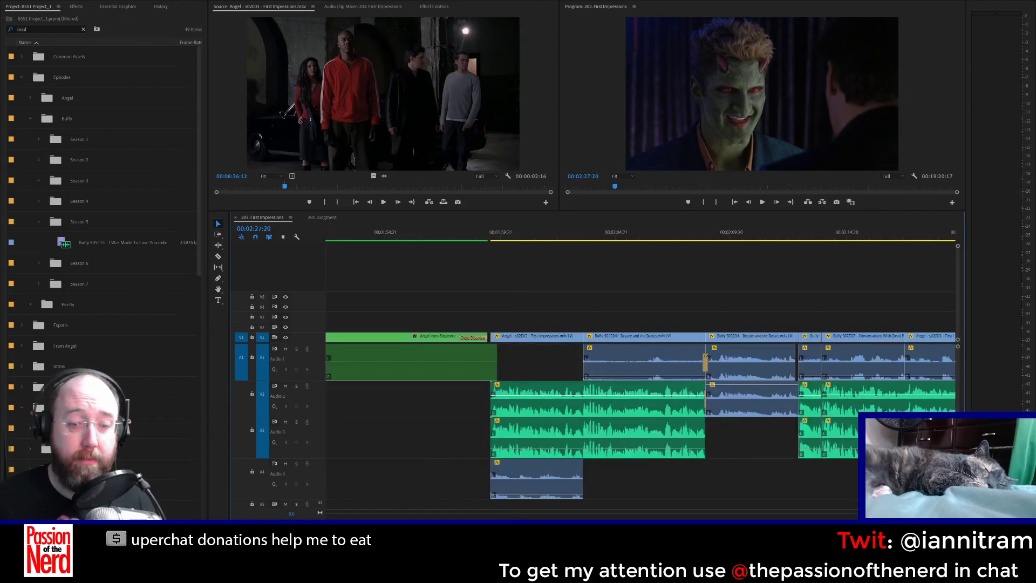
{"action": "key", "text": "space"}
{"action": "key", "text": "space"}
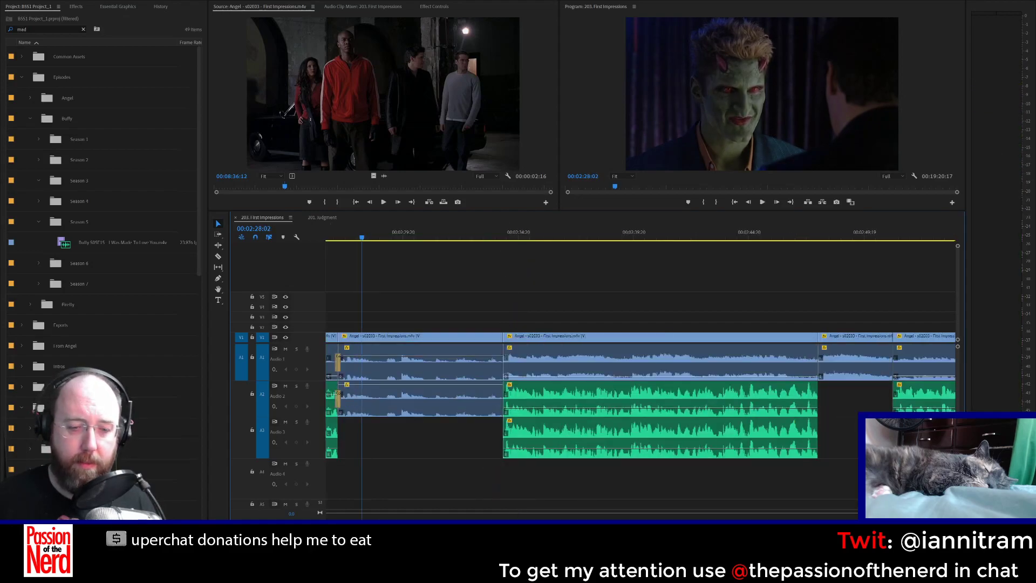
Step: Delete the Audio 1 and Audio 2 crossfades at the dialogue's start, and trim the preceding First Impressions clip's end back to 00:02:26:22
{"action": "key", "text": "="}
{"action": "key", "text": "="}
{"action": "key", "text": "="}
{"action": "key", "text": "="}
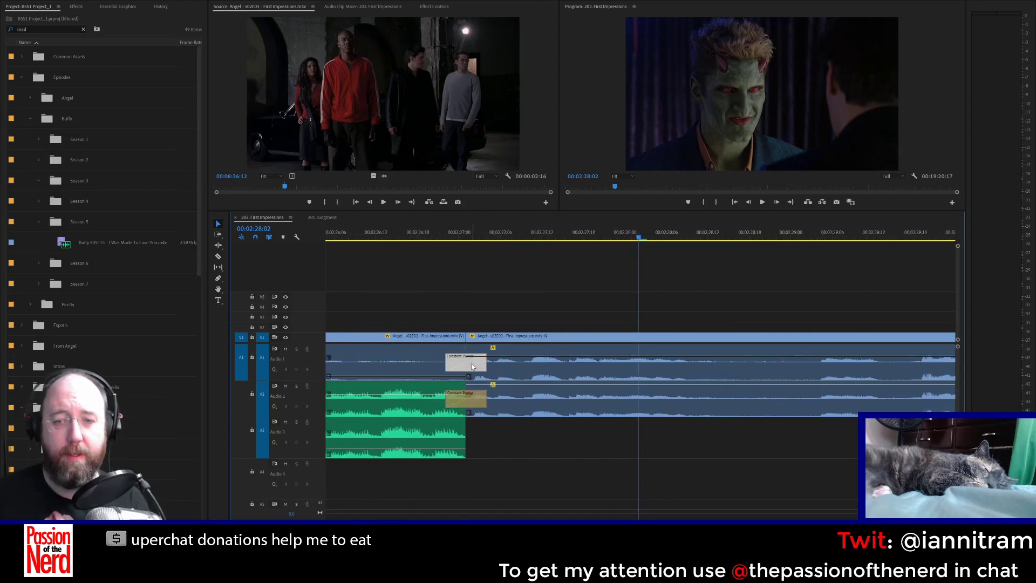
{"action": "key", "text": "Delete"}
{"action": "left_click", "coordinate": [467, 398]}
{"action": "key", "text": "Delete"}
{"action": "left_click_drag", "start_coordinate": [443, 237], "coordinate": [446, 237]}
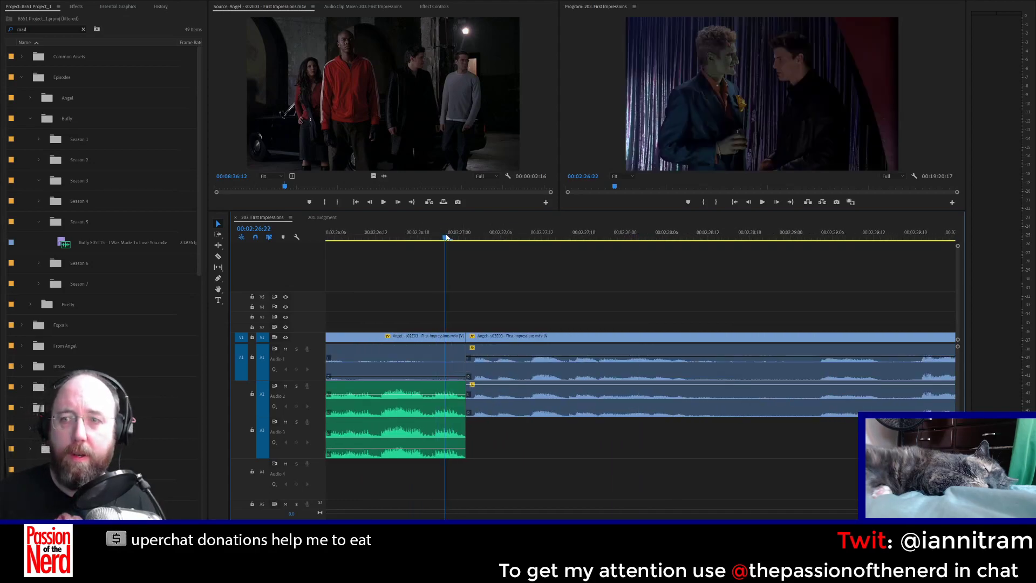
{"action": "left_click_drag", "start_coordinate": [464, 340], "coordinate": [442, 346]}
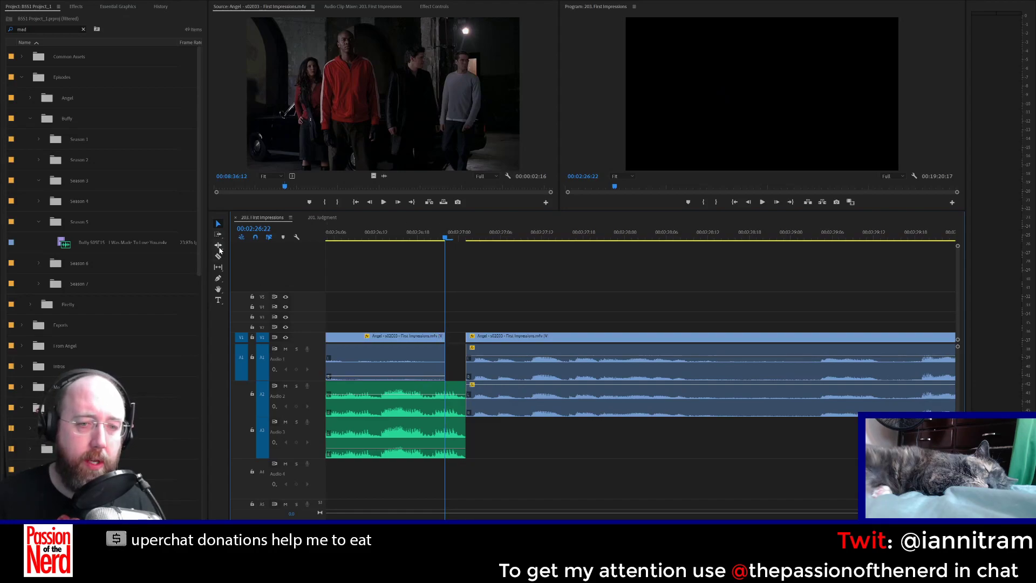
Step: Try filling the gap before the dialogue by extending the preceding clip's end with a plain trim and a ripple trim, undoing both
{"action": "left_click_drag", "start_coordinate": [444, 336], "coordinate": [473, 336]}
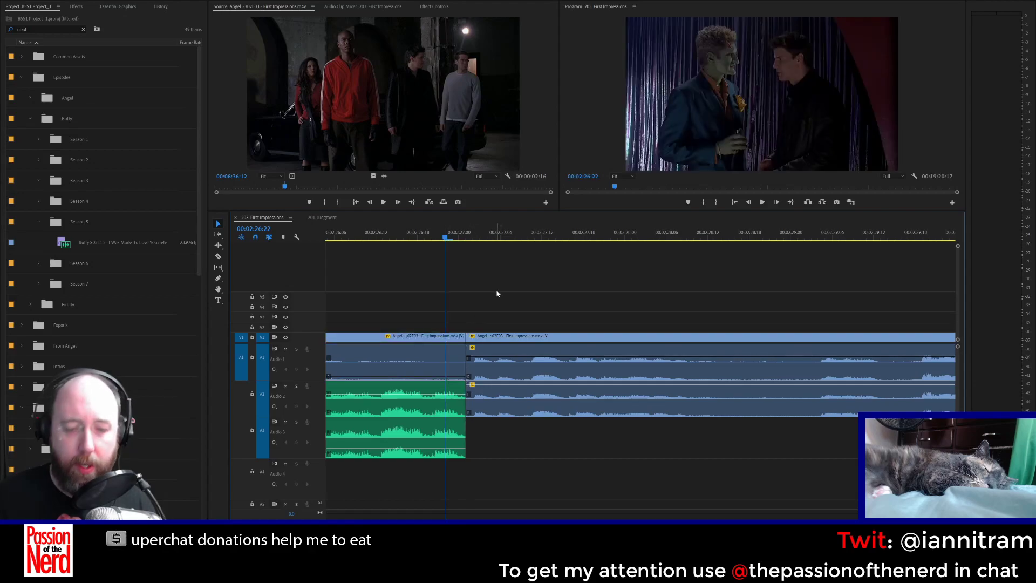
{"action": "key", "text": "ctrl+z"}
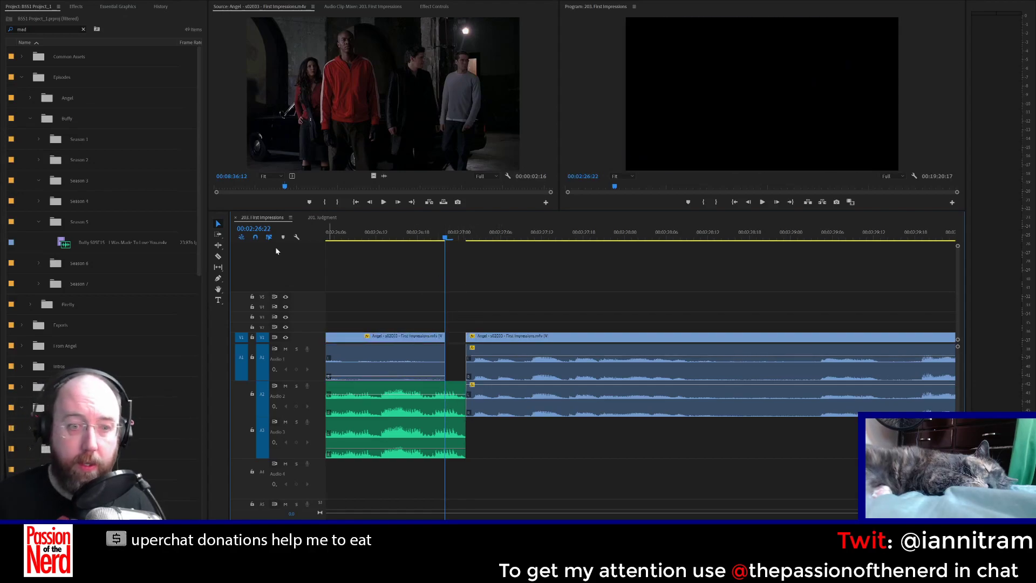
{"action": "left_click", "coordinate": [219, 245]}
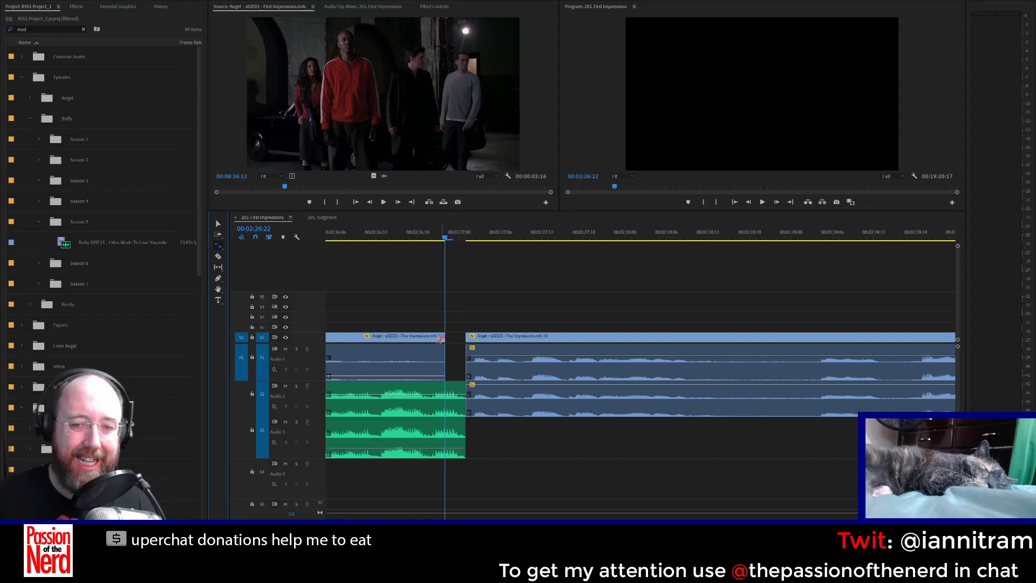
{"action": "left_click", "coordinate": [217, 225]}
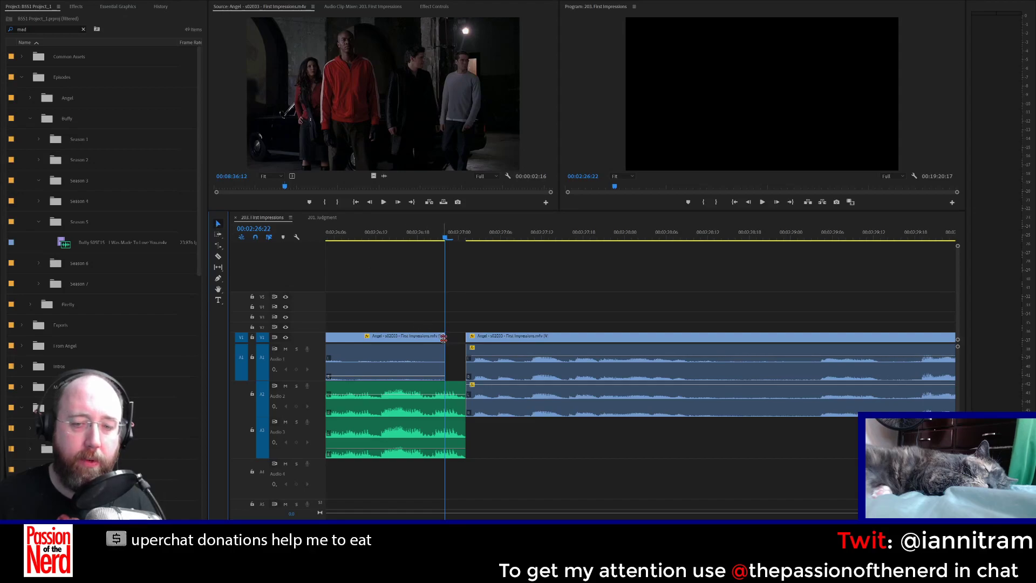
{"action": "left_click_drag", "start_coordinate": [446, 337], "coordinate": [479, 338]}
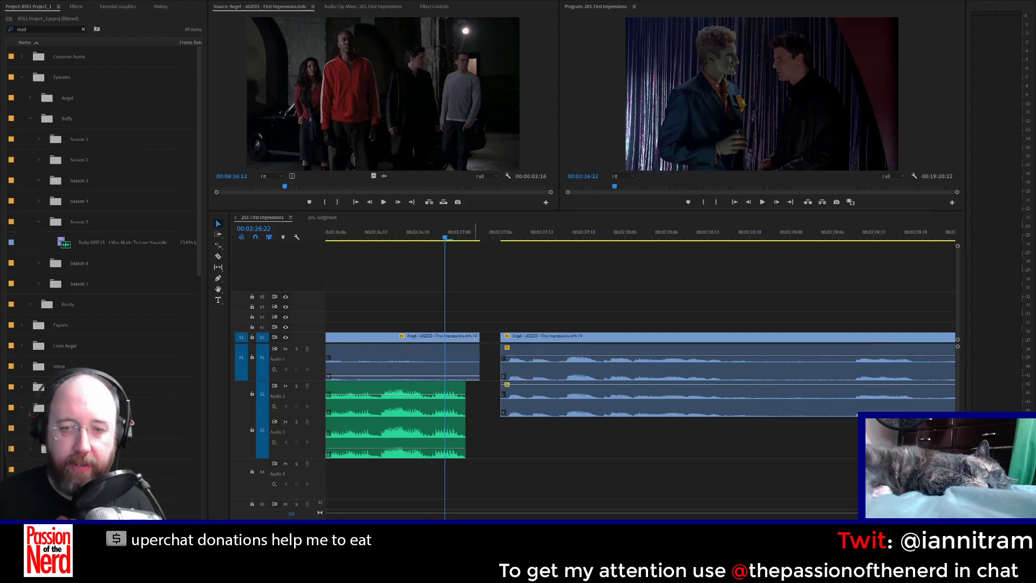
{"action": "key", "text": "ctrl+z"}
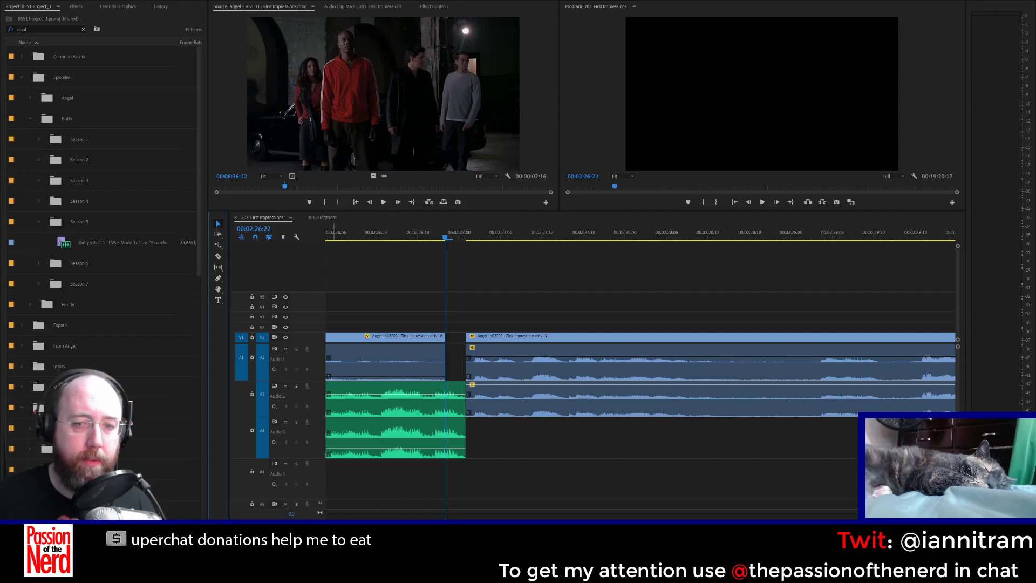
Step: Slide the preceding First Impressions clip against the dialogue clip, and extend its start back to the Conversations With Dead People clip
{"action": "mouse_move", "coordinate": [432, 234]}
{"action": "left_mouse_down"}
{"action": "mouse_move", "coordinate": [380, 236]}
{"action": "mouse_move", "coordinate": [437, 237]}
{"action": "left_mouse_up"}
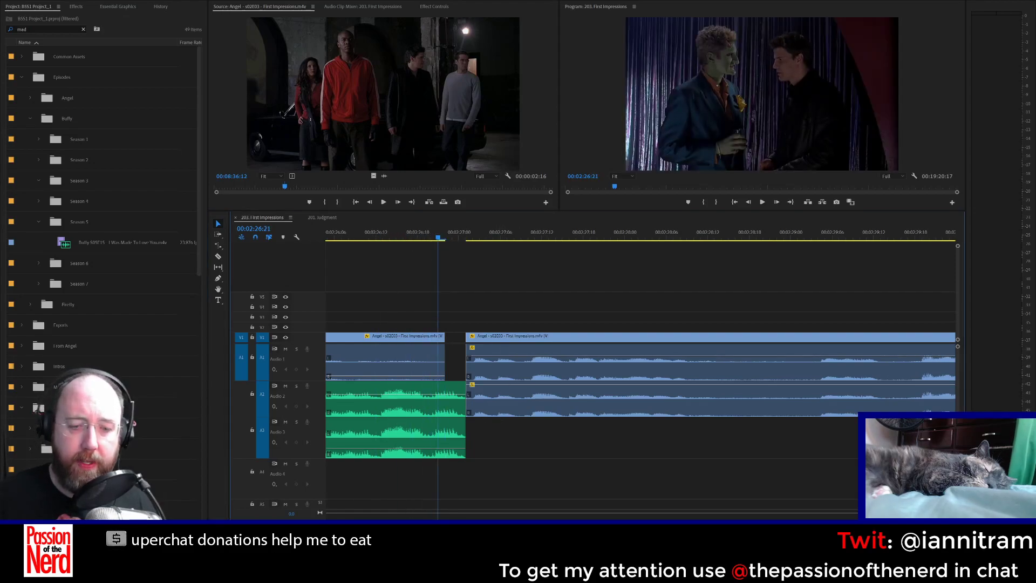
{"action": "scroll", "coordinate": [640, 378], "scroll_direction": "left", "scroll_amount": 3}
{"action": "scroll", "coordinate": [640, 394], "scroll_direction": "left", "scroll_amount": 5}
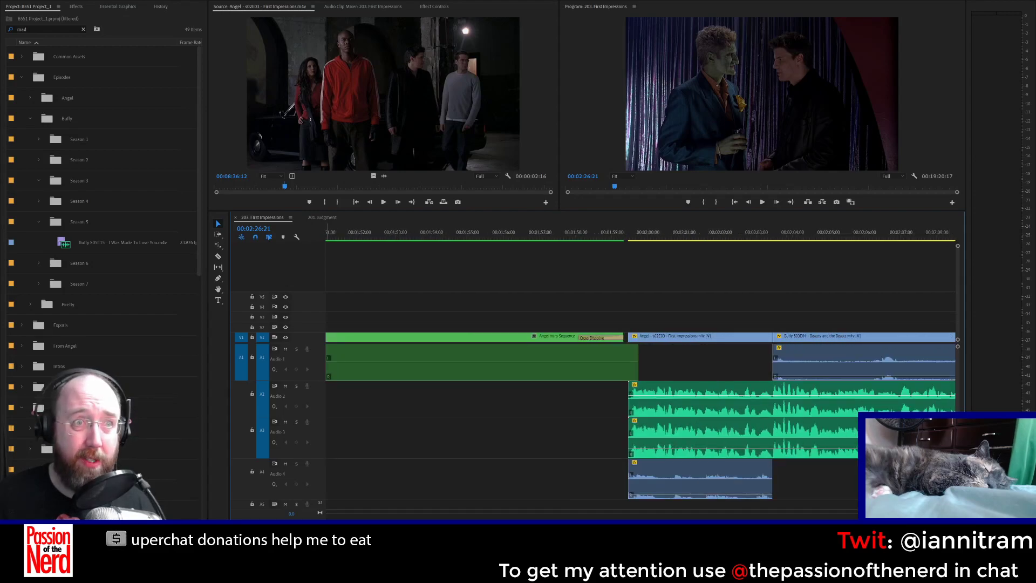
{"action": "scroll", "coordinate": [640, 394], "scroll_direction": "right", "scroll_amount": 5}
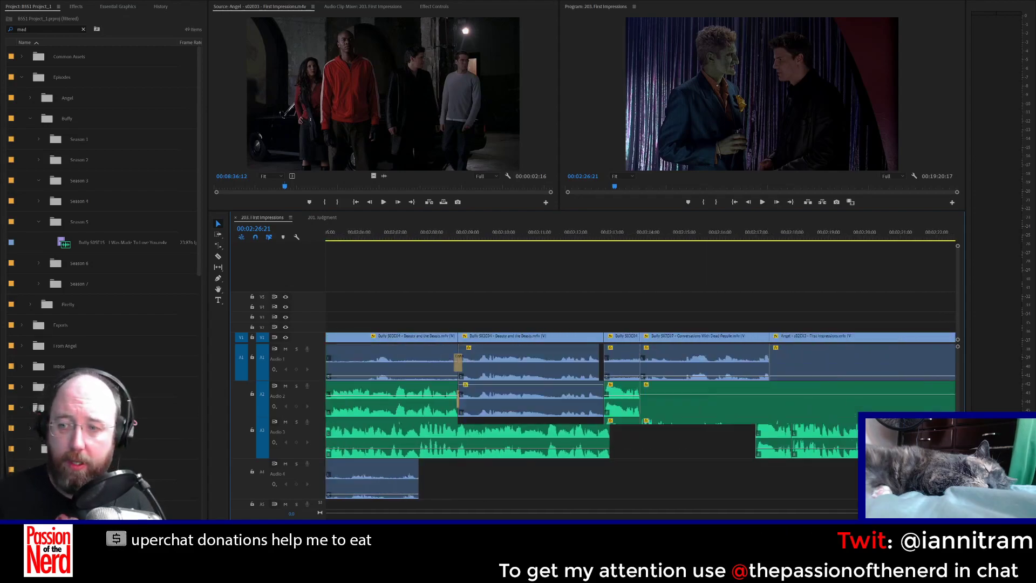
{"action": "scroll", "coordinate": [441, 479], "scroll_direction": "left", "scroll_amount": 3}
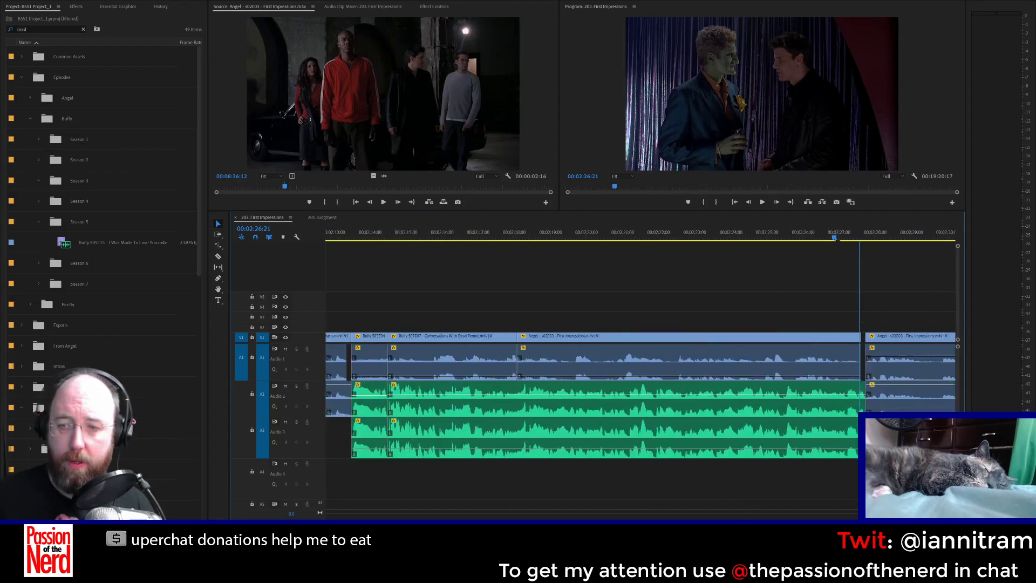
{"action": "left_click_drag", "start_coordinate": [608, 340], "coordinate": [613, 342]}
{"action": "left_click_drag", "start_coordinate": [500, 339], "coordinate": [494, 338]}
Step: Review the cut from Conversations With Dead People to First Impressions, and move it a few frames earlier
{"action": "left_click", "coordinate": [483, 242]}
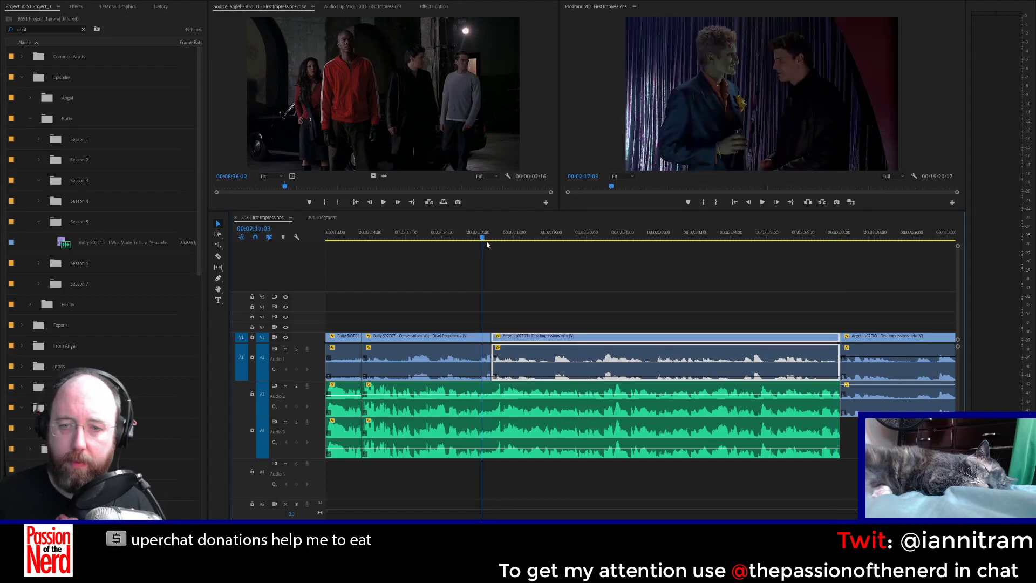
{"action": "key", "text": "space"}
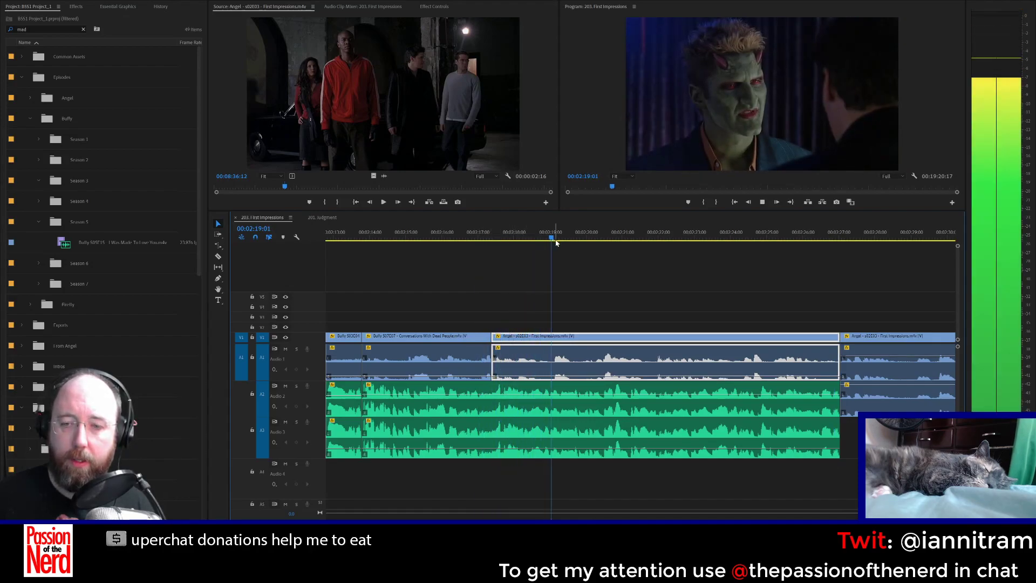
{"action": "key", "text": "space"}
{"action": "left_click", "coordinate": [476, 236]}
{"action": "key", "text": "space"}
{"action": "key", "text": "space"}
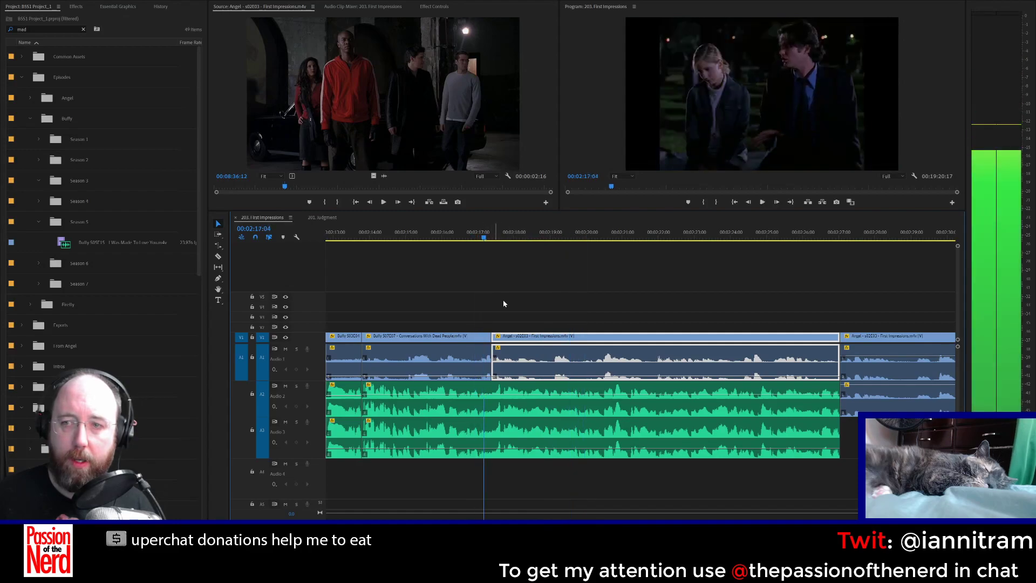
{"action": "key", "text": "Right"}
{"action": "key", "text": "Right"}
{"action": "key", "text": "Right"}
{"action": "left_click_drag", "start_coordinate": [486, 335], "coordinate": [489, 335]}
Step: Review playback from the Conversations With Dead People cut into First Impressions, up to shortly before the dialogue clip
{"action": "left_click", "coordinate": [477, 239]}
{"action": "key", "text": "space"}
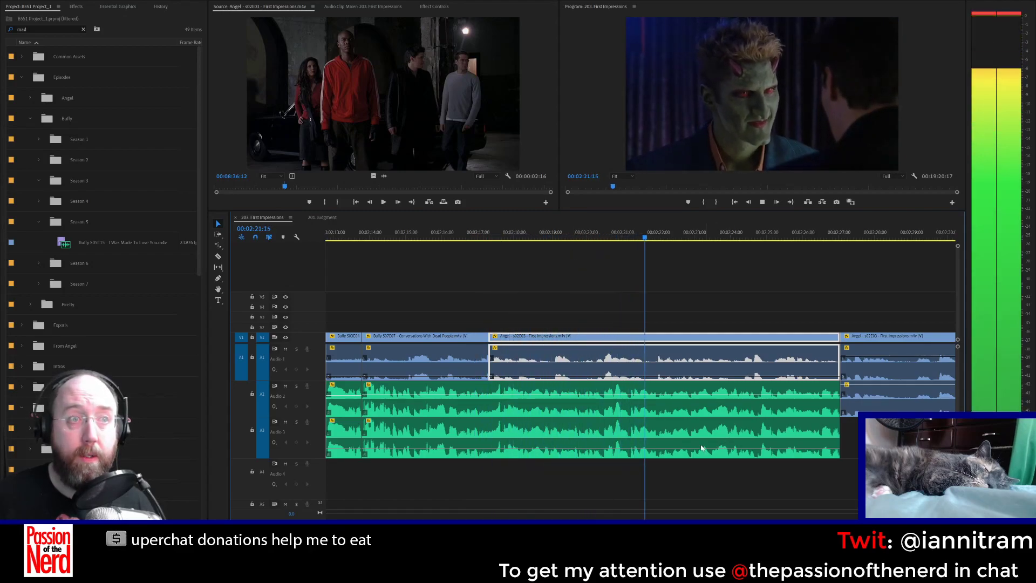
{"action": "scroll", "coordinate": [640, 378], "scroll_direction": "down", "scroll_amount": 1}
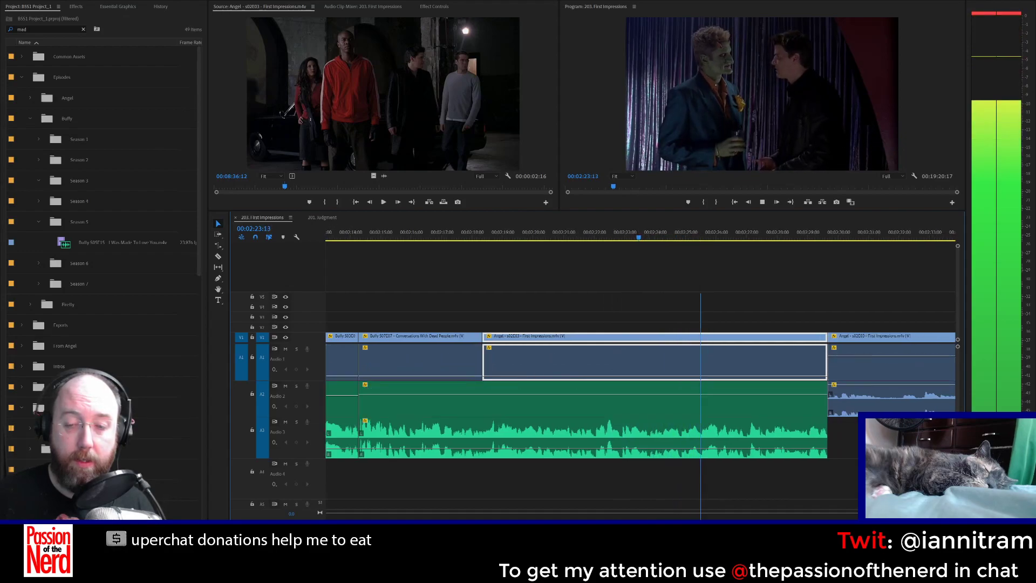
{"action": "scroll", "coordinate": [640, 378], "scroll_direction": "down", "scroll_amount": 3}
{"action": "key", "text": "space"}
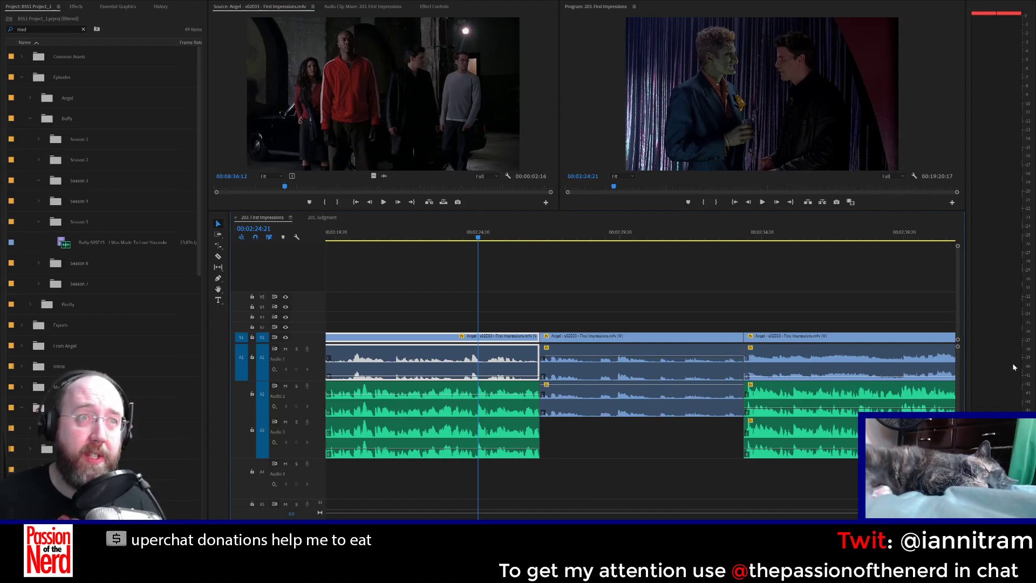
Step: Add short audio crossfades at the dialogue clip's start on Audio 1 and Audio 2
{"action": "left_click", "coordinate": [538, 372]}
{"action": "key", "text": "ctrl+shift+d"}
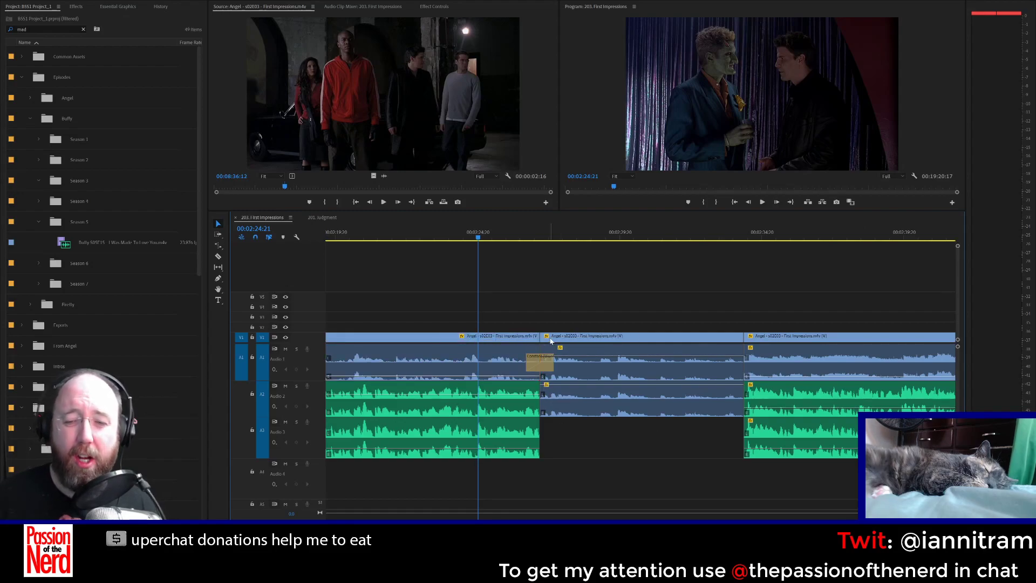
{"action": "left_click", "coordinate": [540, 365]}
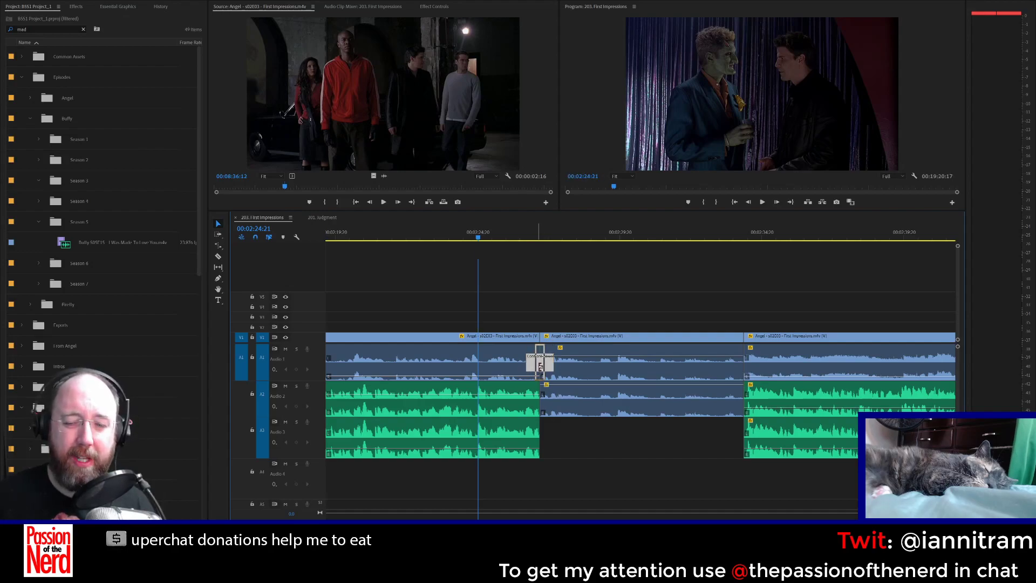
{"action": "left_click_drag", "start_coordinate": [540, 366], "coordinate": [539, 367]}
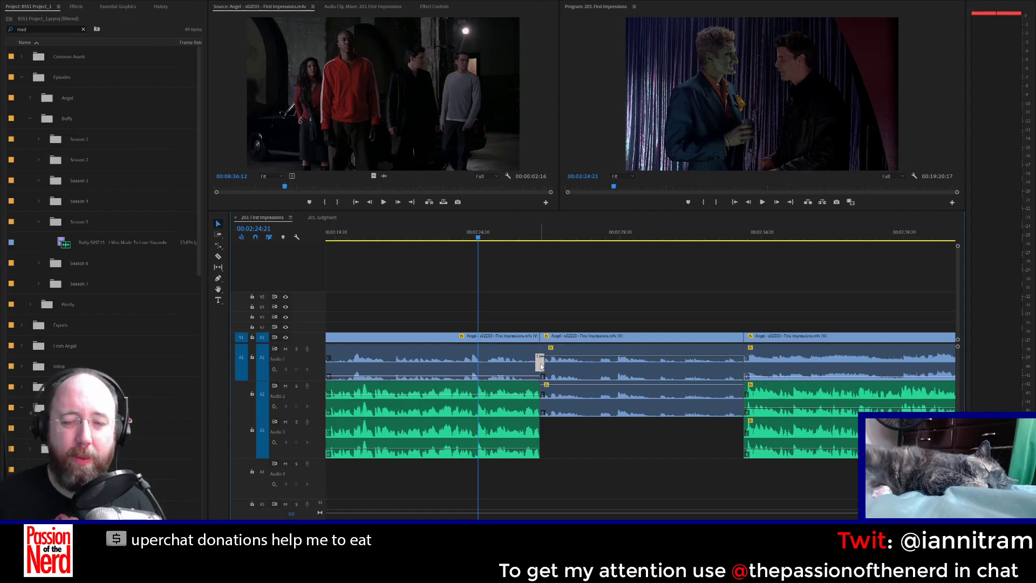
{"action": "left_click", "coordinate": [543, 411]}
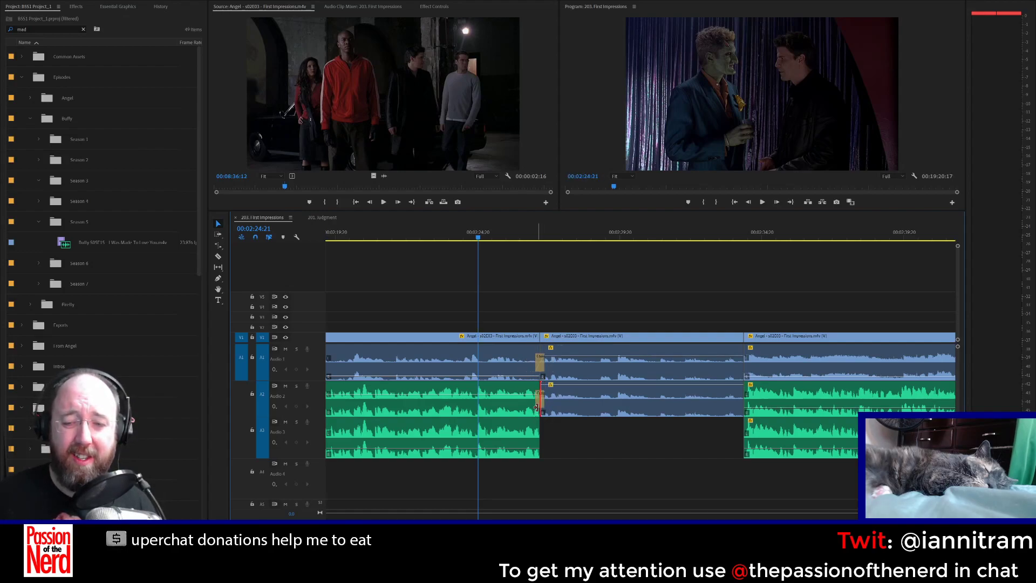
{"action": "left_click_drag", "start_coordinate": [539, 402], "coordinate": [543, 403]}
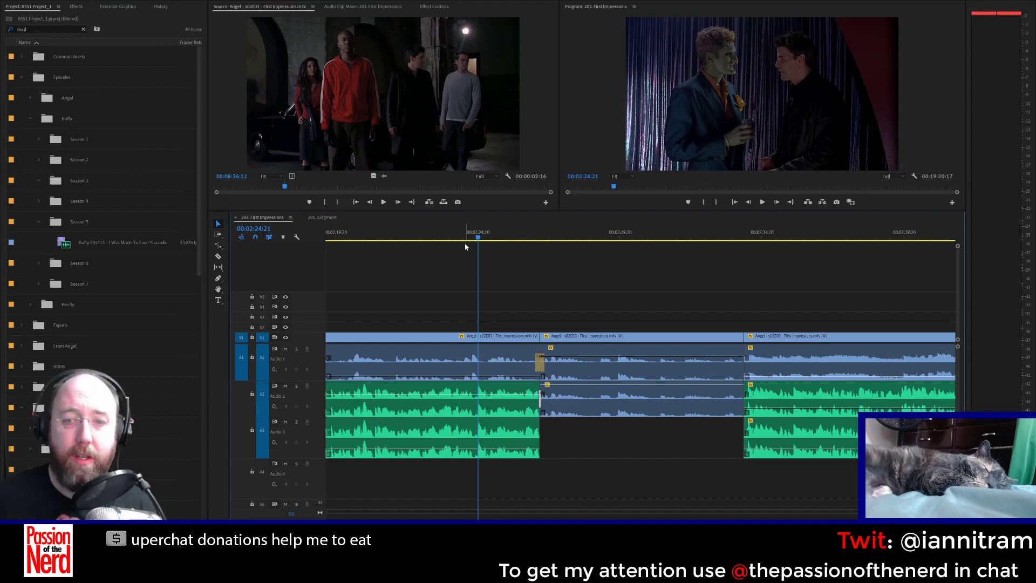
Step: Raise the dialogue clip's levels on Audio 1 and Audio 2 while playing it through to its end
{"action": "key", "text": "space"}
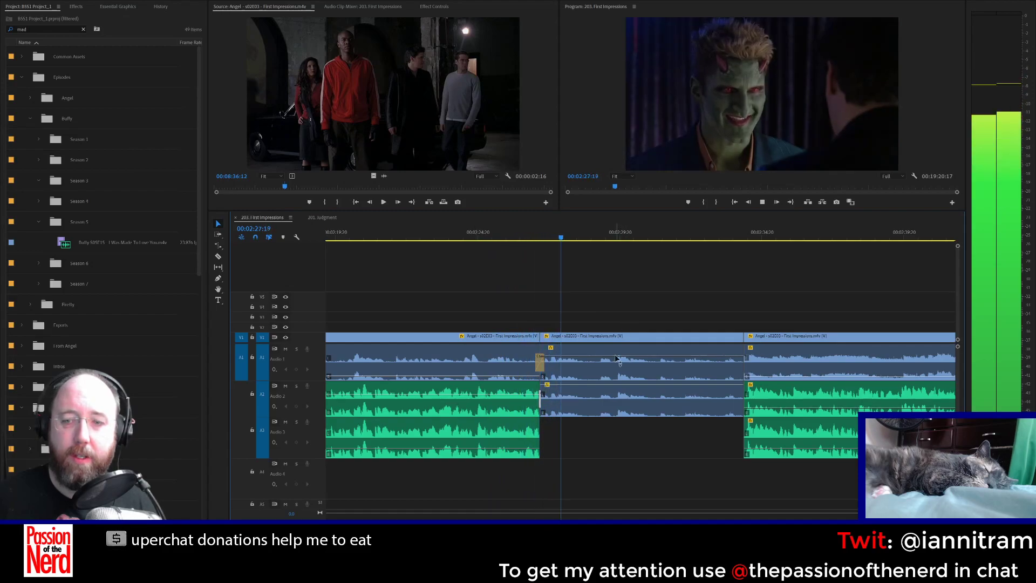
{"action": "left_click_drag", "start_coordinate": [615, 357], "coordinate": [612, 347]}
{"action": "left_click_drag", "start_coordinate": [596, 384], "coordinate": [594, 381]}
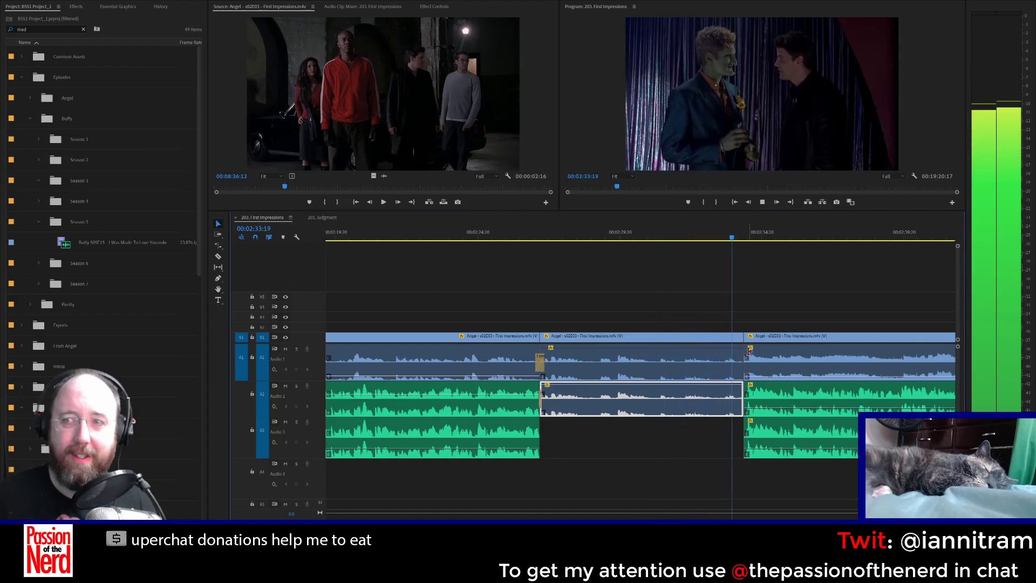
{"action": "key", "text": "space"}
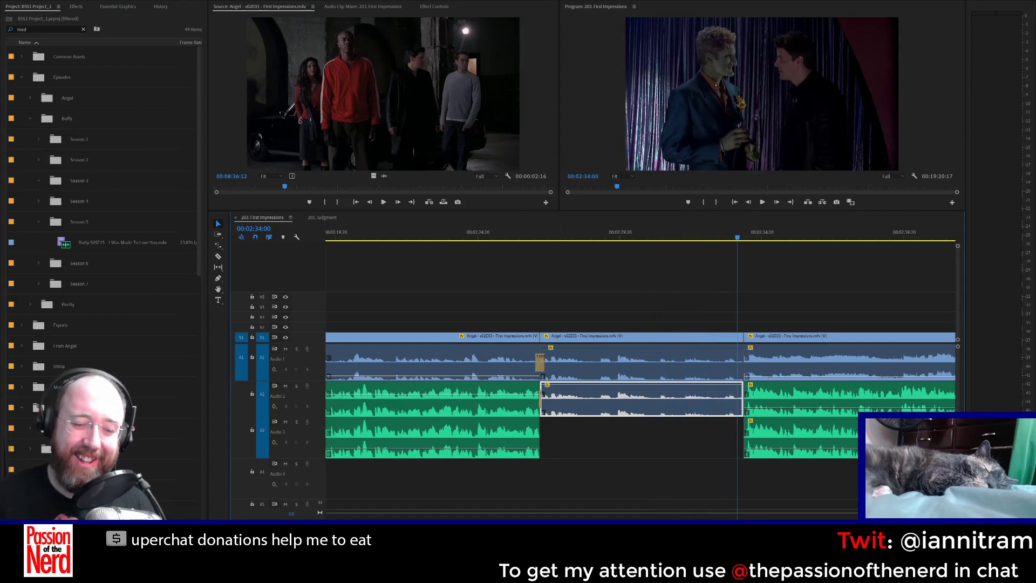
Step: Find the pause after the dialogue's opening lines, and split the dialogue clip at 00:02:29:15
{"action": "key", "text": "equal"}
{"action": "key", "text": "equal"}
{"action": "key", "text": "equal"}
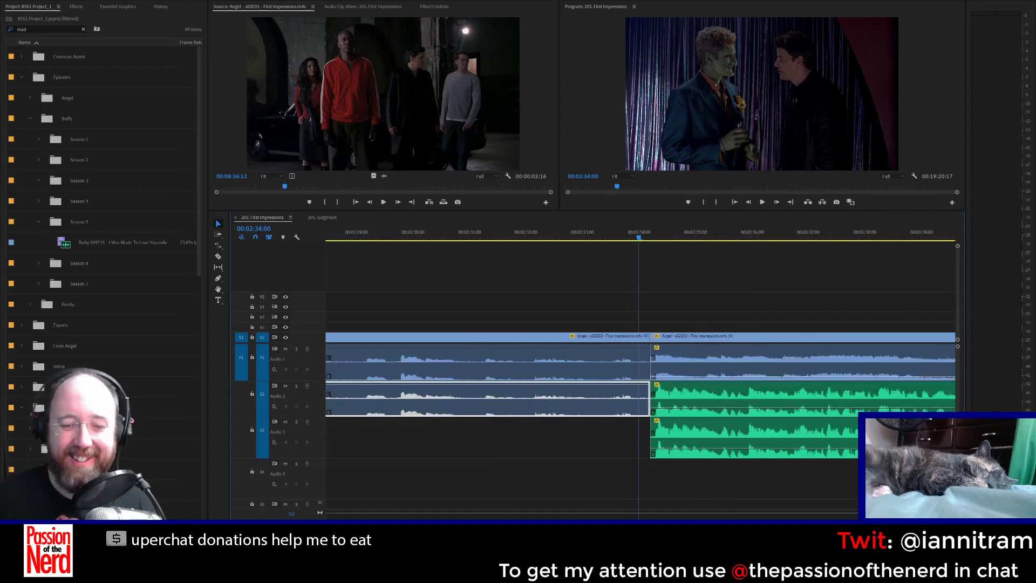
{"action": "scroll", "coordinate": [640, 377], "scroll_direction": "up", "scroll_amount": 9}
{"action": "scroll", "coordinate": [640, 378], "scroll_direction": "down", "scroll_amount": 4}
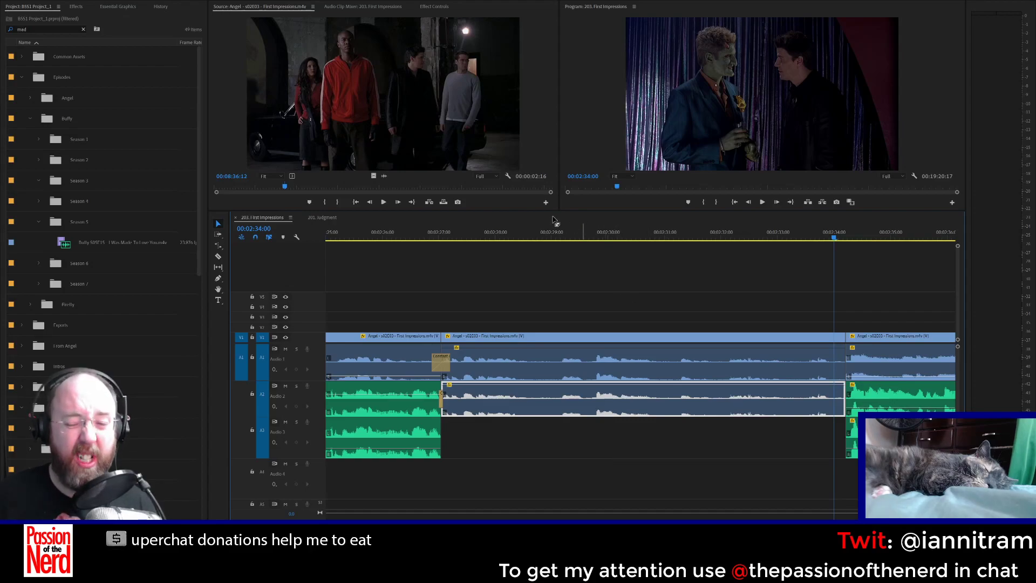
{"action": "left_click", "coordinate": [526, 233]}
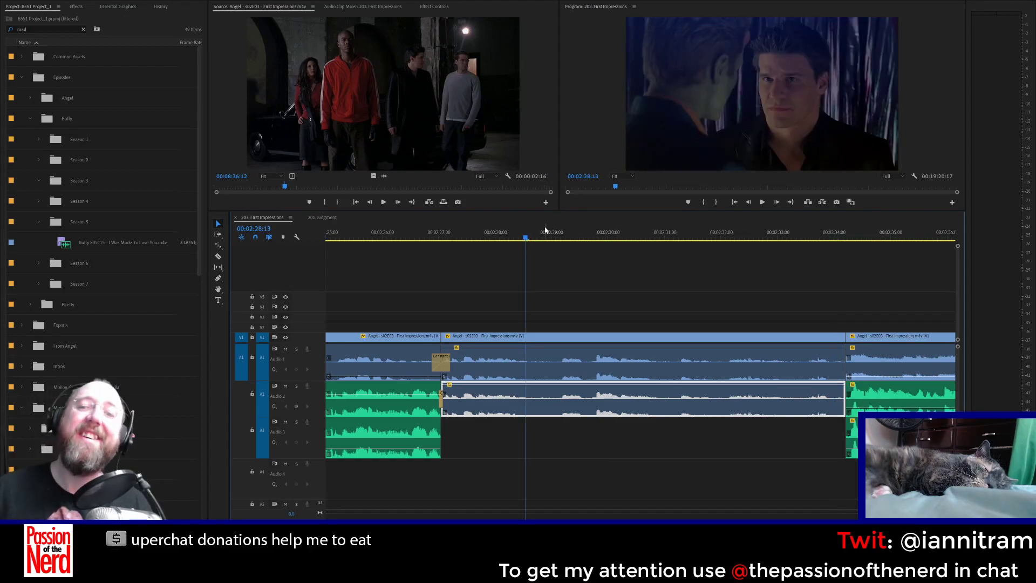
{"action": "key", "text": "space"}
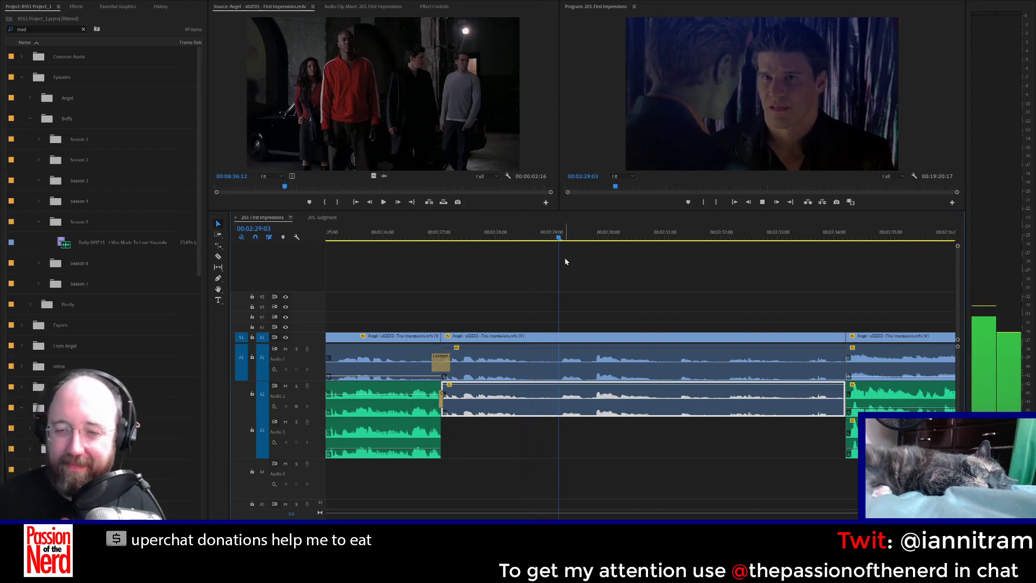
{"action": "key", "text": "space"}
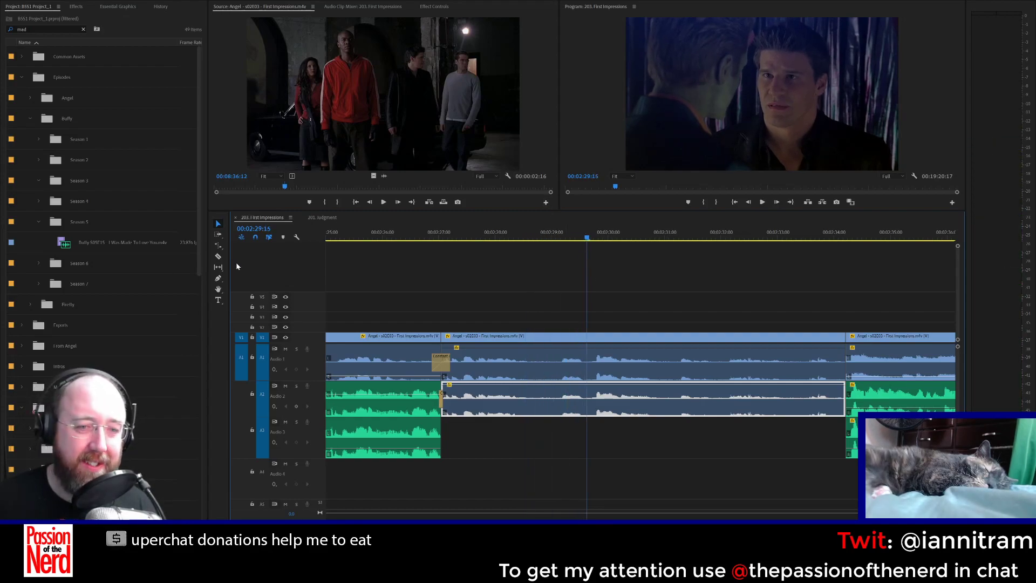
{"action": "left_click", "coordinate": [219, 257]}
{"action": "left_click", "coordinate": [588, 337]}
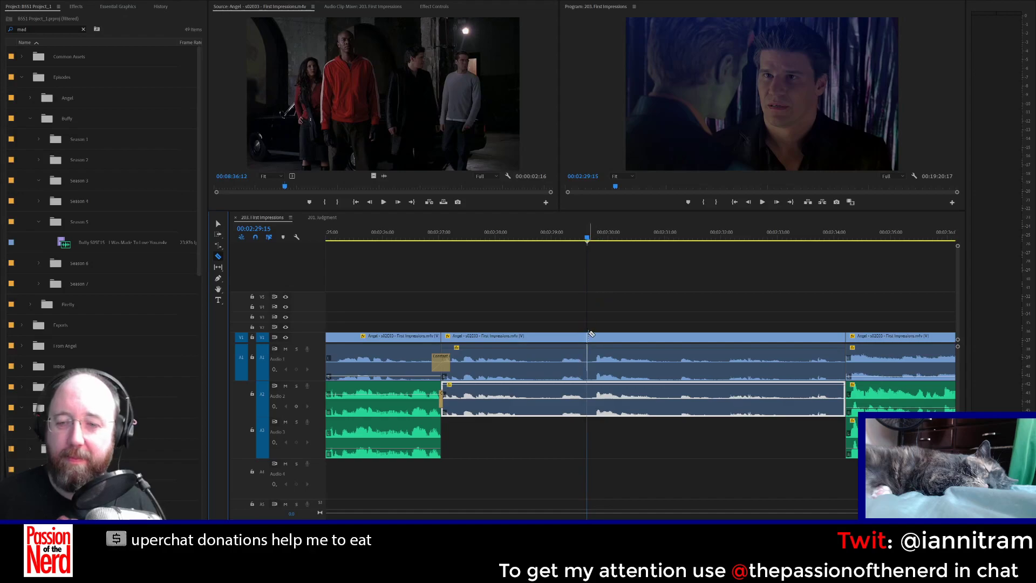
Step: Play on through the dialogue and split its remaining part at 00:02:32:02
{"action": "key", "text": "space"}
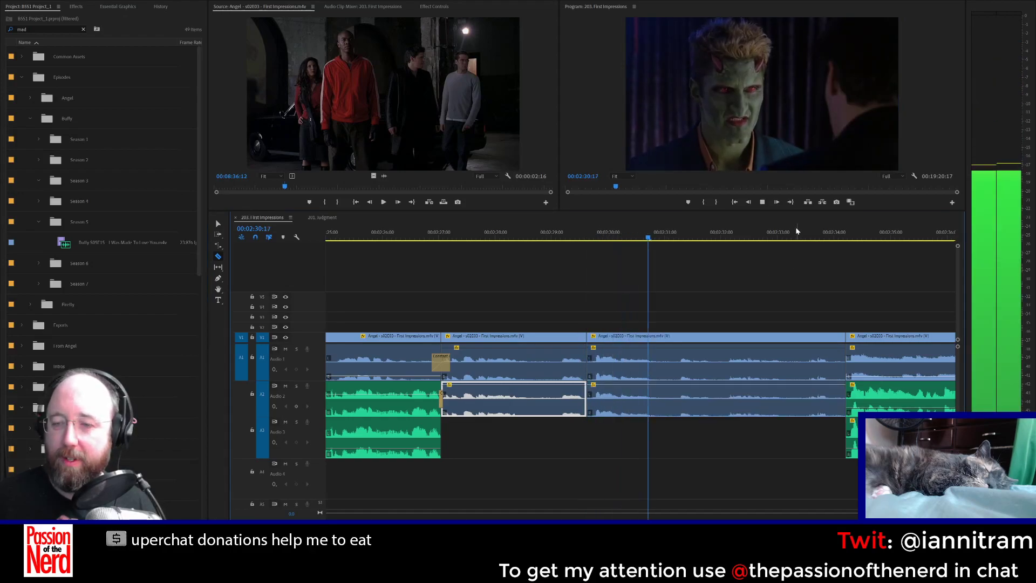
{"action": "key", "text": "space"}
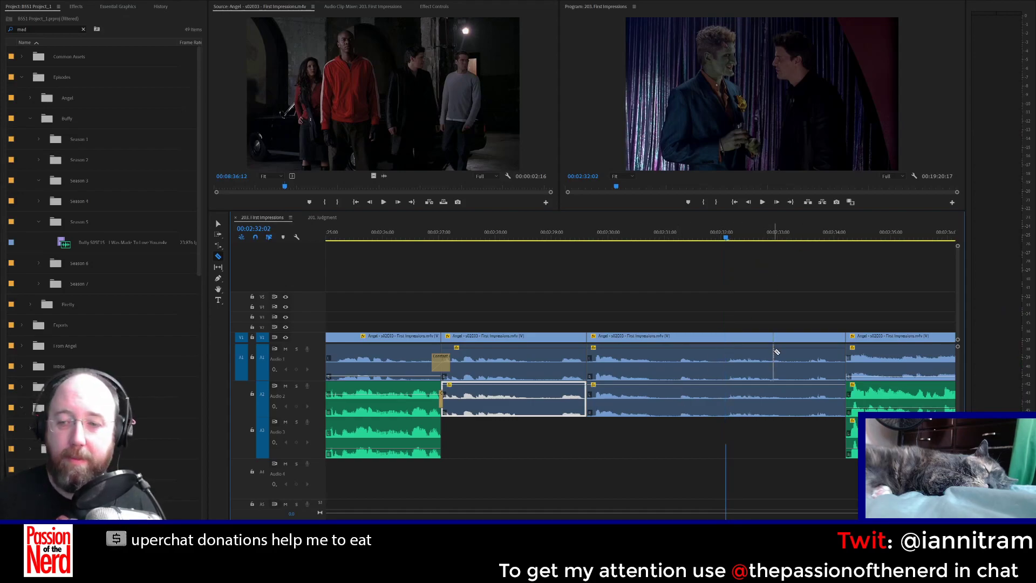
{"action": "left_click", "coordinate": [729, 337]}
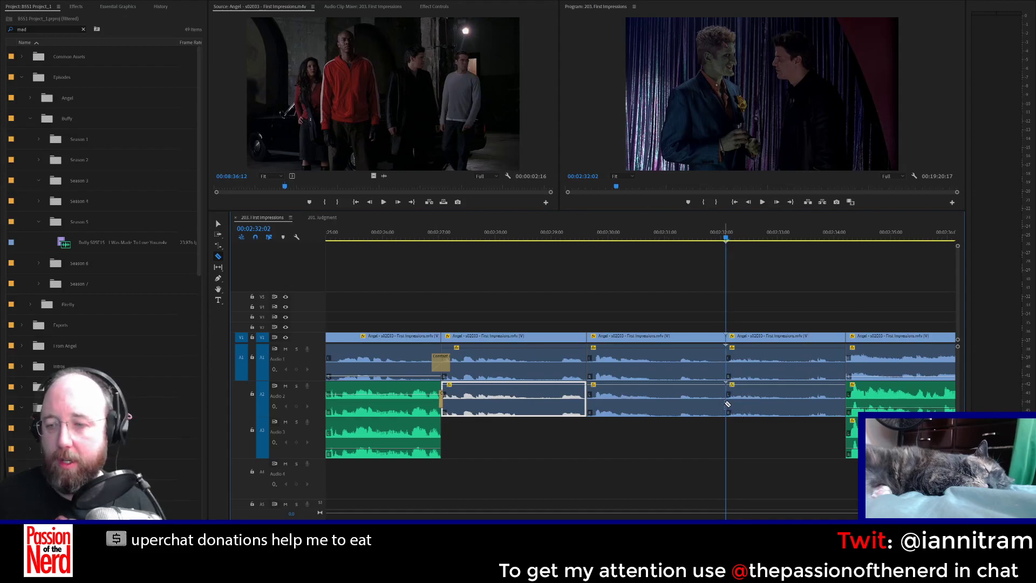
Step: Delete the dialogue section between the two splits and close the gap it leaves
{"action": "key", "text": "v"}
{"action": "left_click_drag", "start_coordinate": [605, 261], "coordinate": [652, 421]}
{"action": "key", "text": "Delete"}
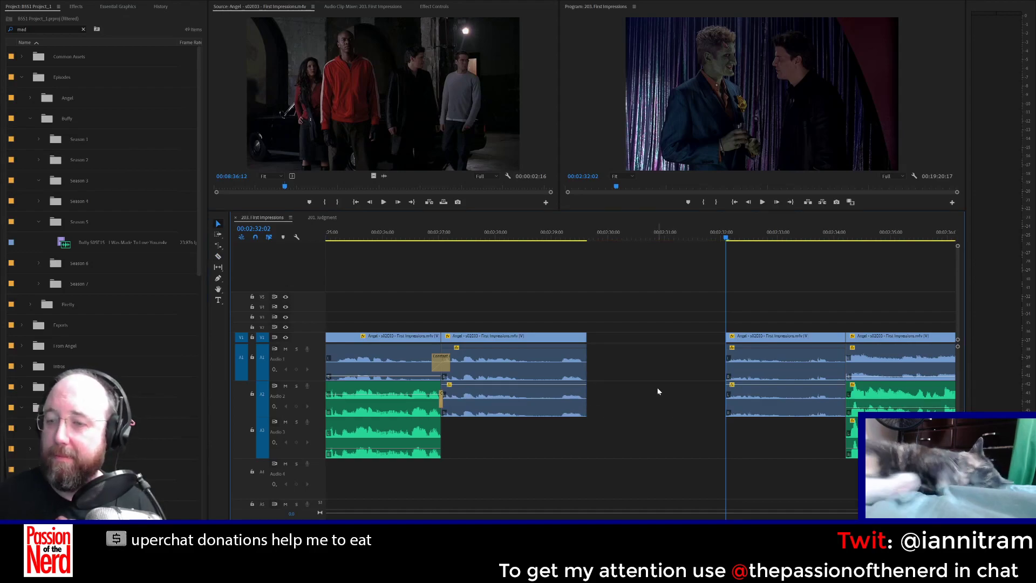
{"action": "left_click", "coordinate": [663, 371]}
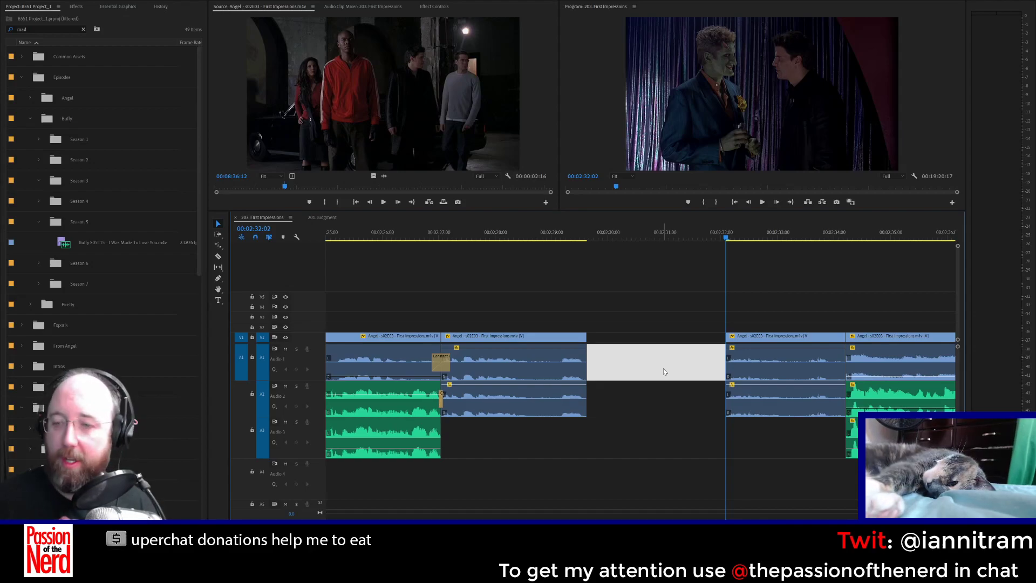
{"action": "key", "text": "Delete"}
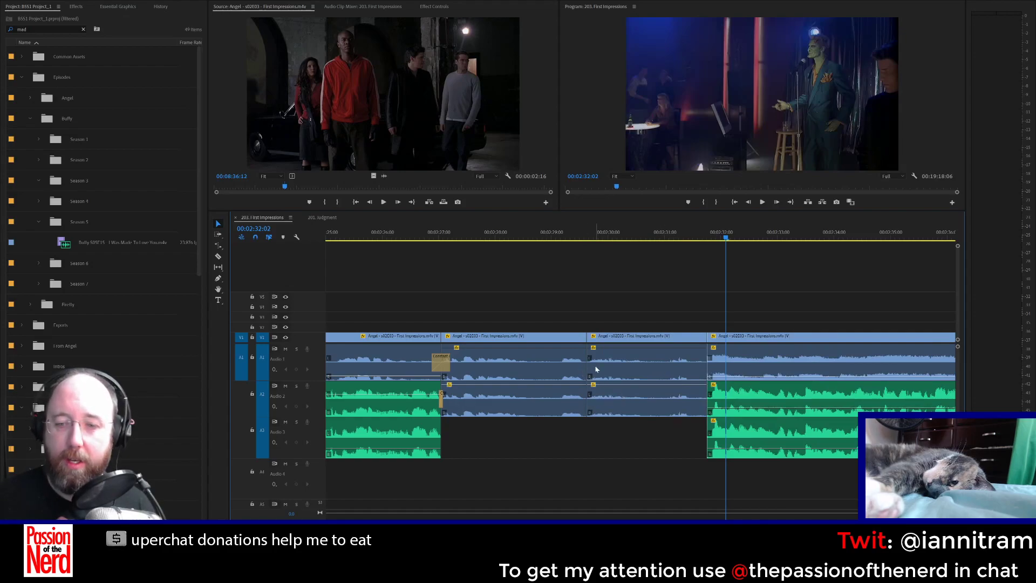
Step: Apply default transitions at the new dialogue cut, keeping the Audio 1 crossfade but removing the video Cross Dissolve
{"action": "key", "text": "shift+d"}
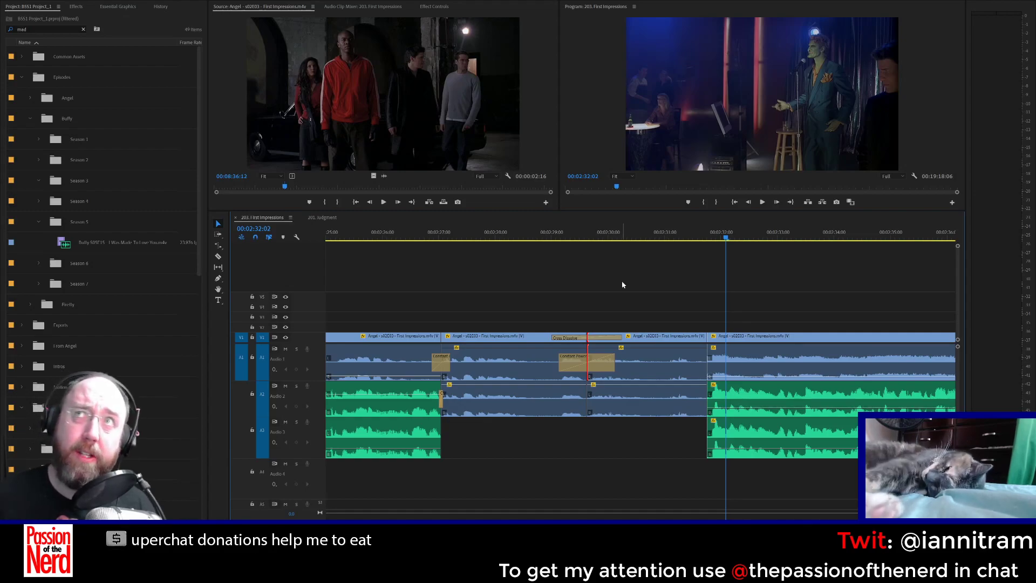
{"action": "left_click", "coordinate": [605, 344]}
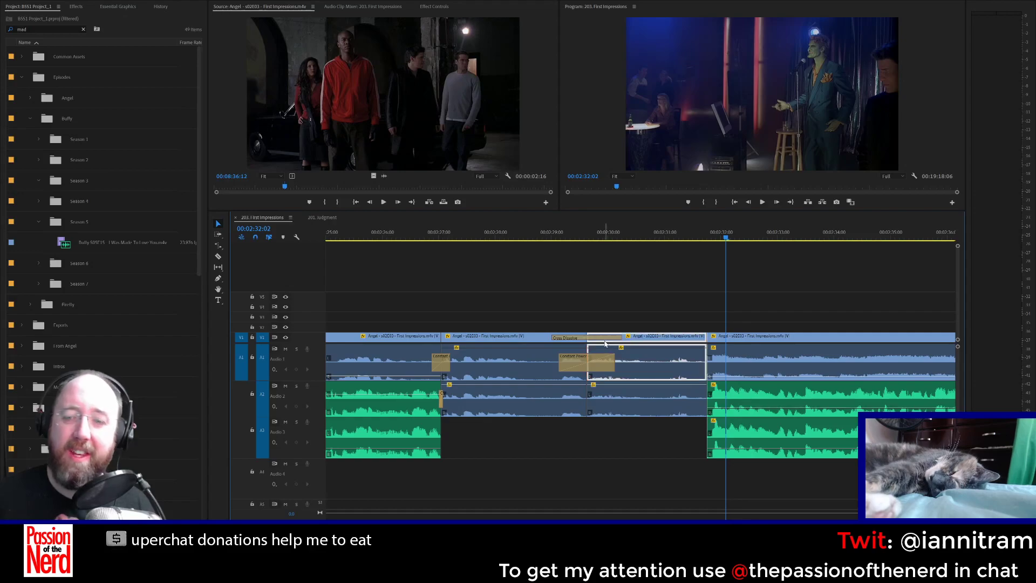
{"action": "left_click", "coordinate": [595, 338]}
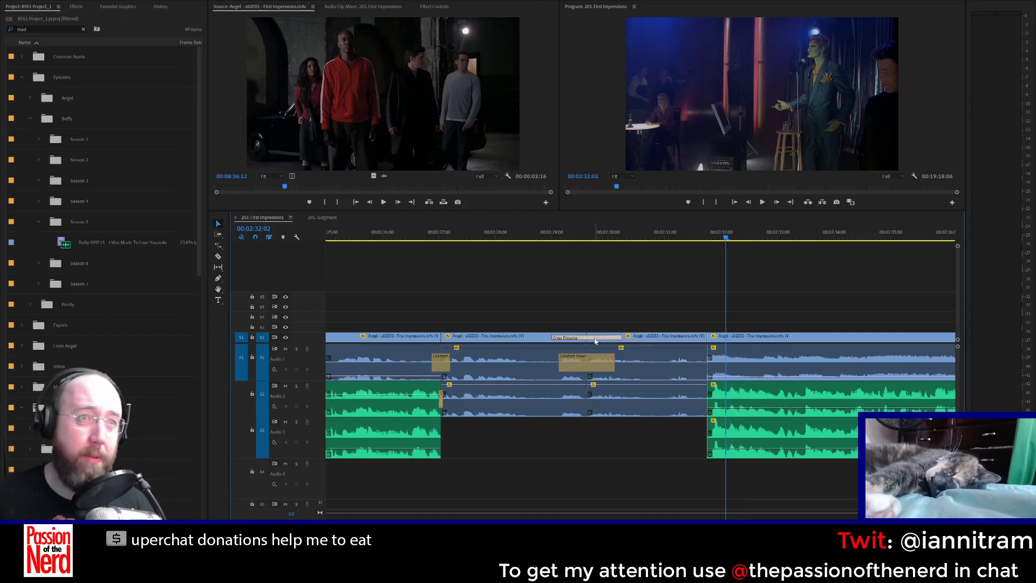
{"action": "key", "text": "Delete"}
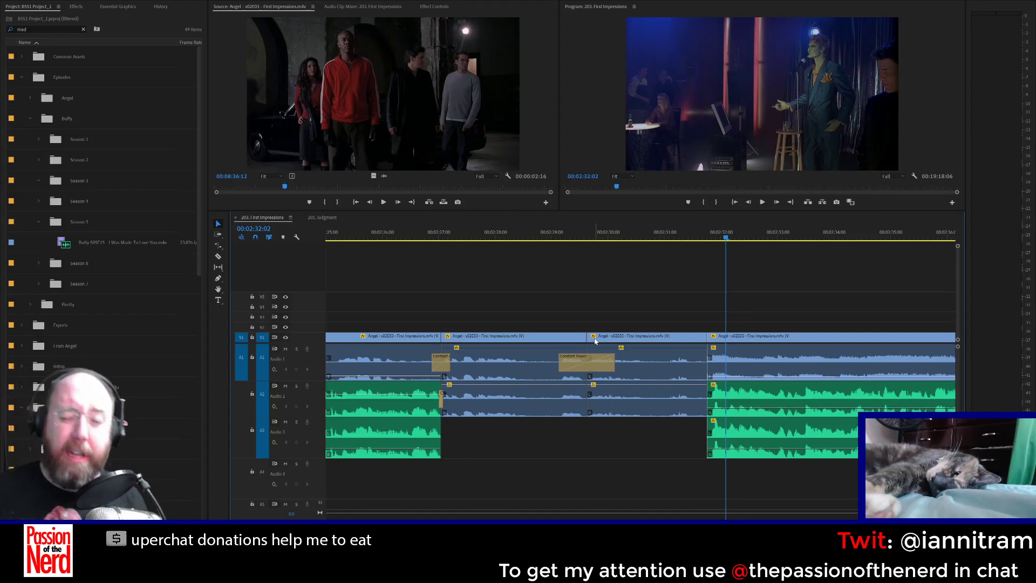
Step: Shorten the Audio 1 crossfade at the new dialogue cut, and add a matching short one on Audio 2
{"action": "left_click", "coordinate": [563, 368]}
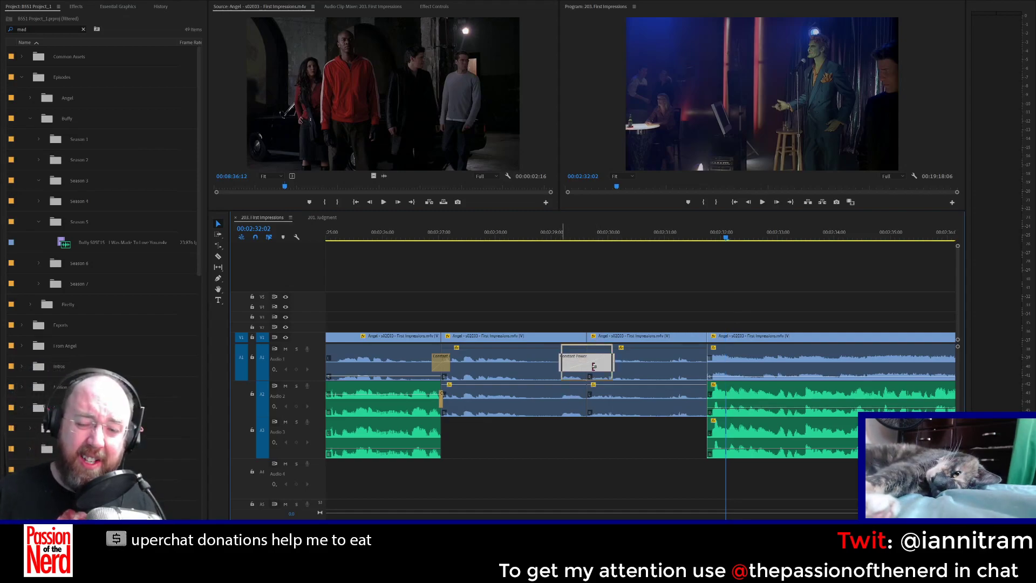
{"action": "key", "text": "Delete"}
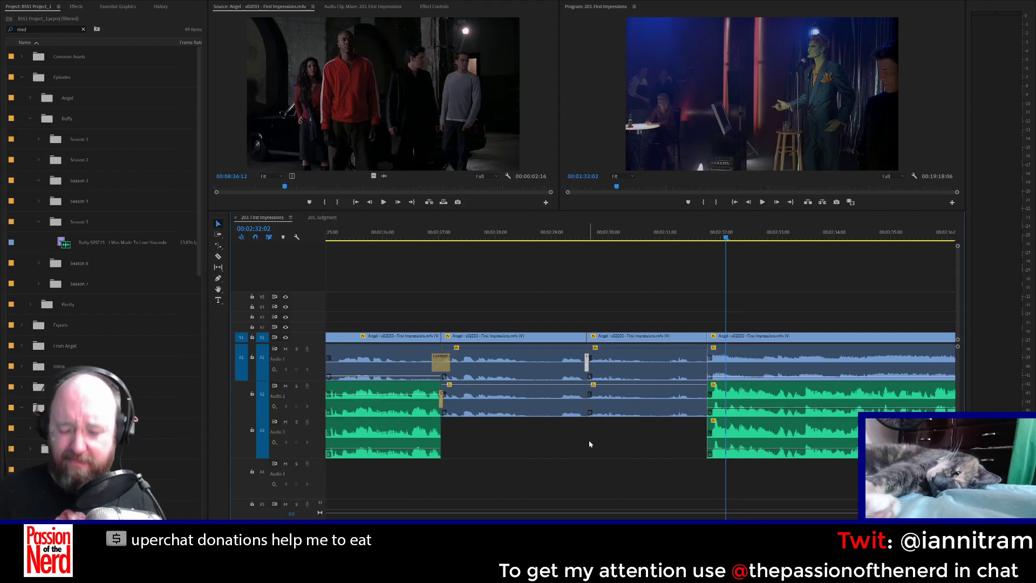
{"action": "key", "text": "ctrl+shift+d"}
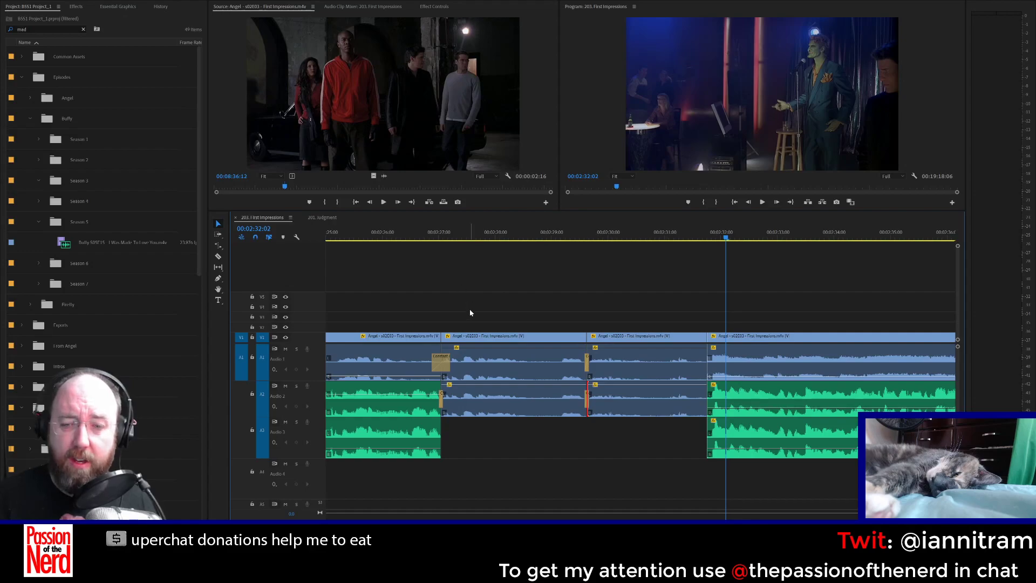
Step: Review the tightened dialogue, duplicate its two Audio 2 clips onto Audio 3, and add a crossfade at the Audio 3 start
{"action": "left_click", "coordinate": [406, 233]}
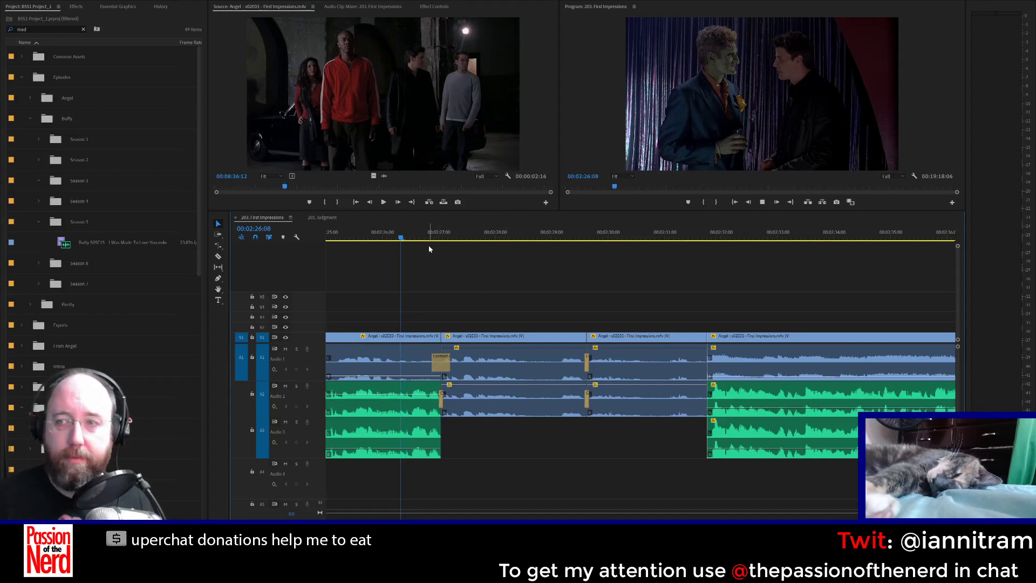
{"action": "key", "text": "space"}
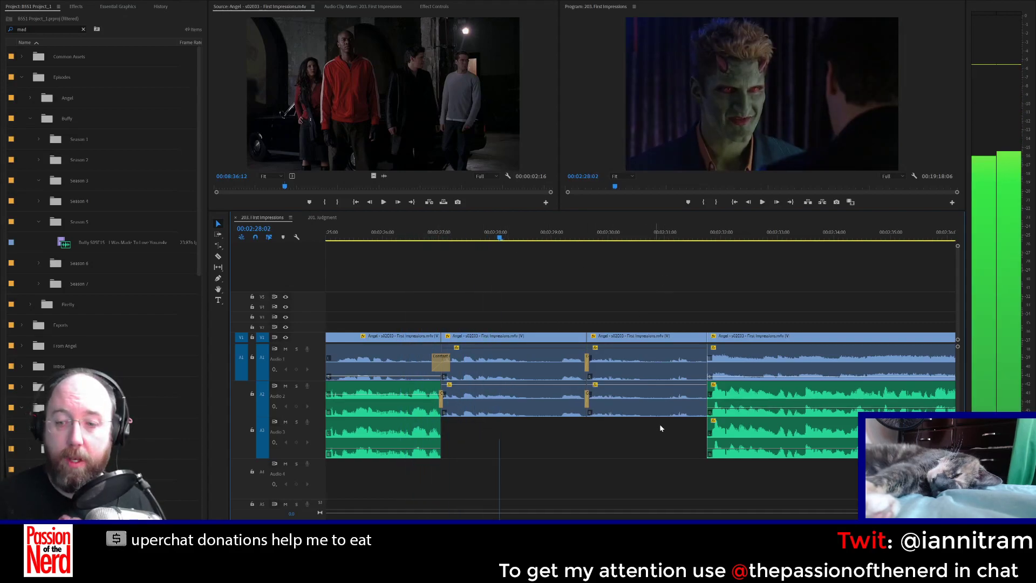
{"action": "key", "text": "space"}
{"action": "left_click_drag", "start_coordinate": [661, 423], "coordinate": [509, 404]}
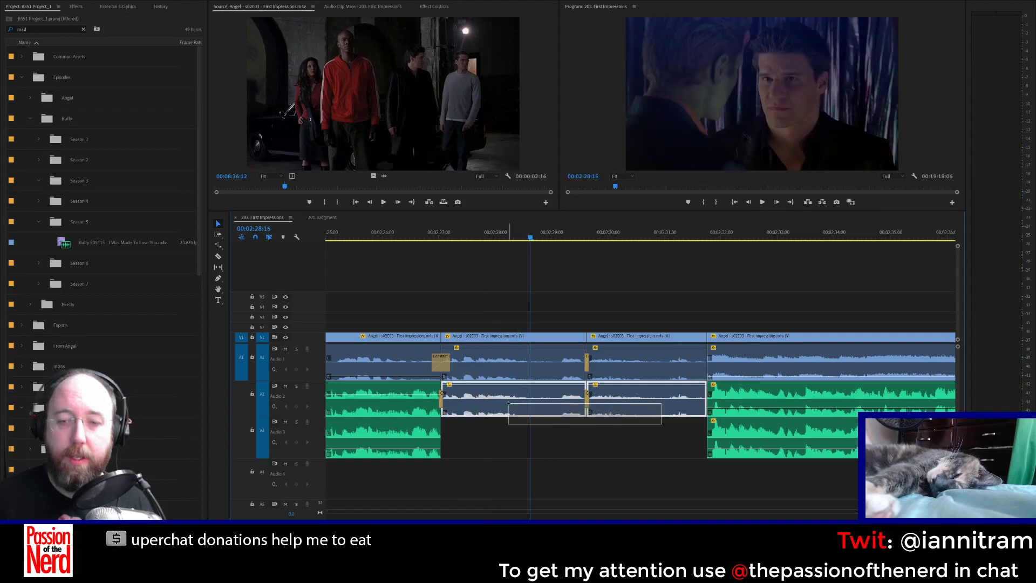
{"action": "left_click_drag", "start_coordinate": [622, 414], "coordinate": [621, 429]}
{"action": "left_click", "coordinate": [441, 410]}
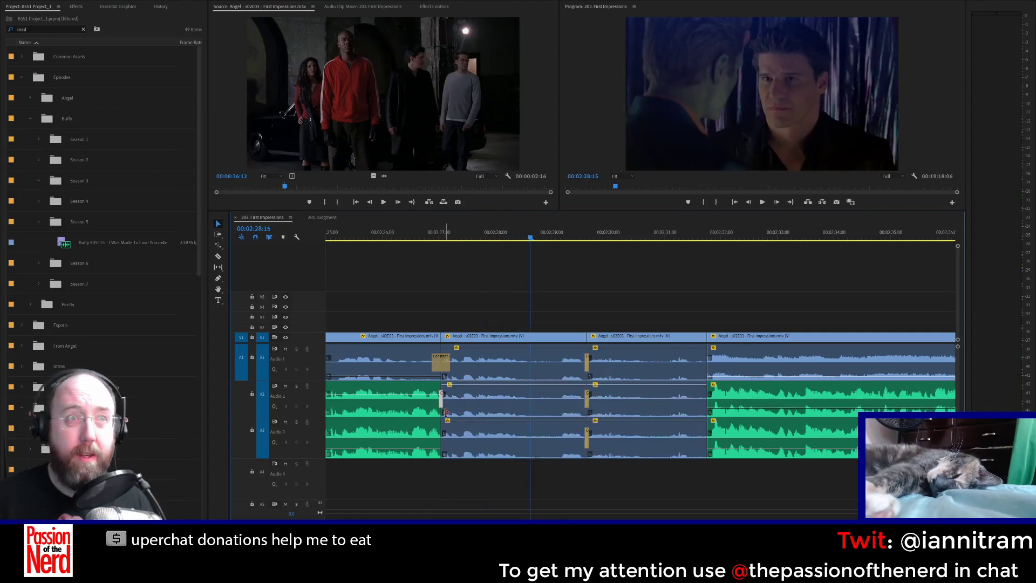
{"action": "left_click", "coordinate": [439, 451]}
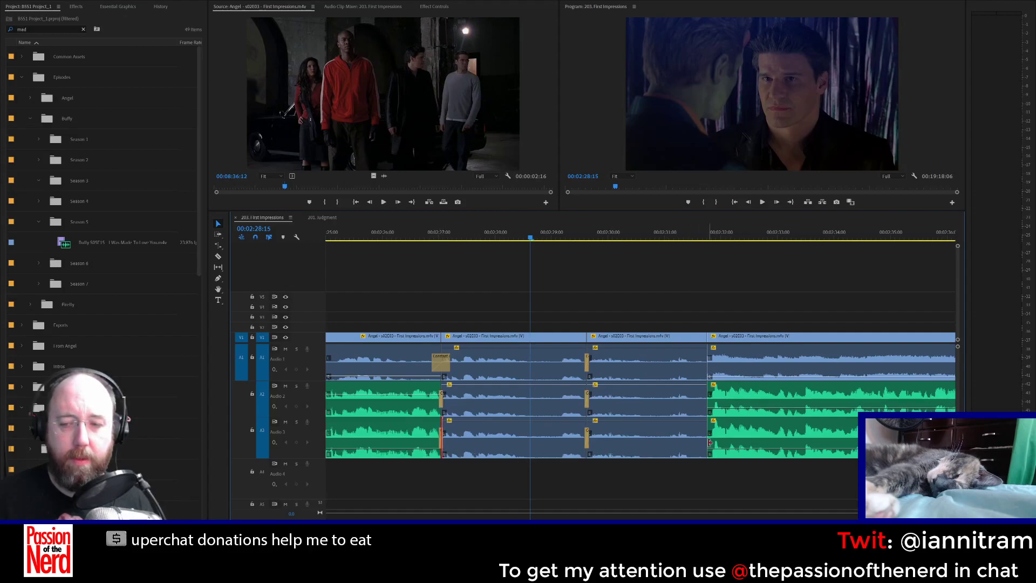
Step: Add an audio transition at the Audio 3 cut near 00:02:32 and play the section from 00:02:26:14
{"action": "left_click", "coordinate": [709, 442]}
{"action": "left_click", "coordinate": [415, 229]}
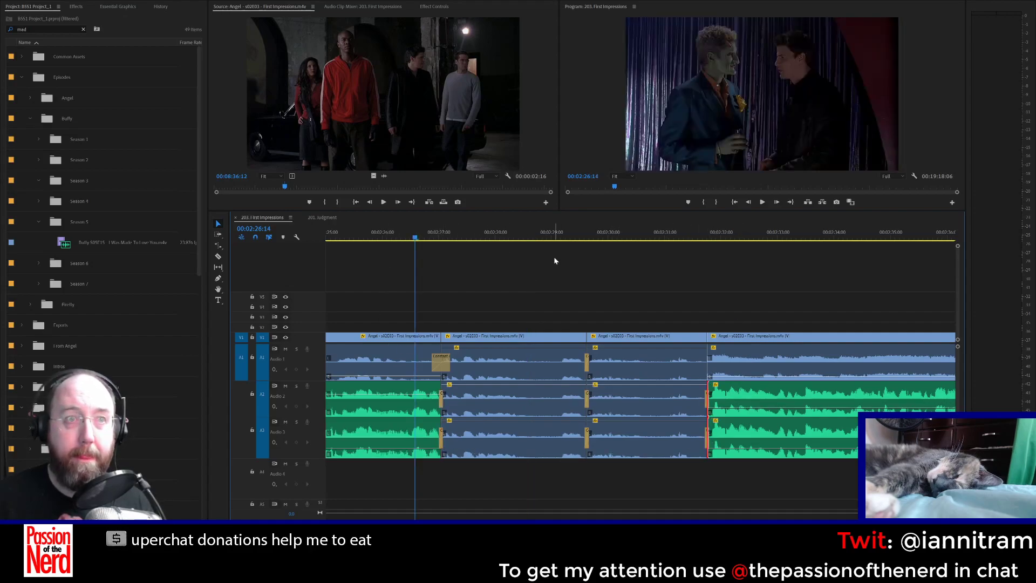
{"action": "key", "text": "space"}
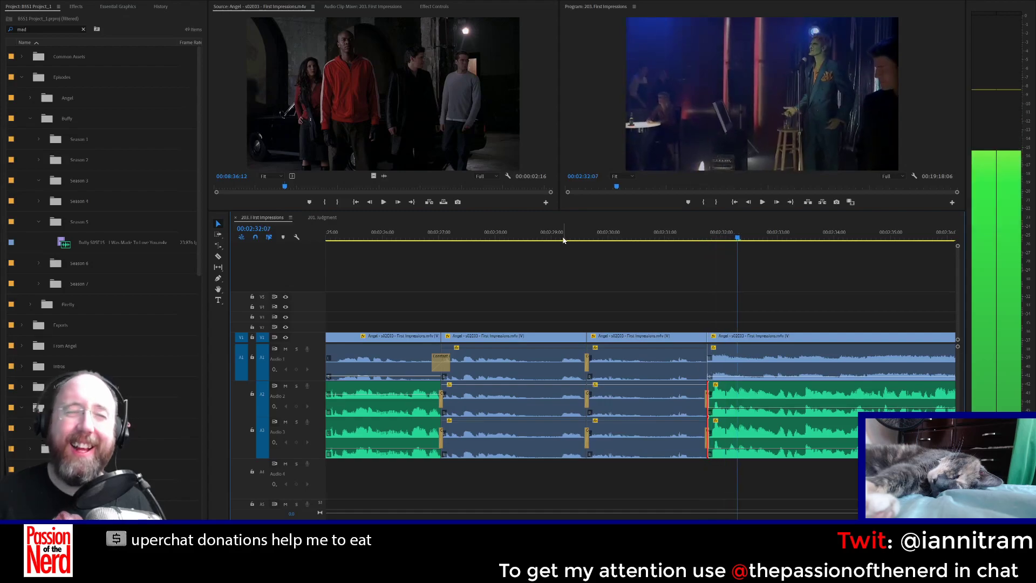
{"action": "key", "text": "space"}
Step: Adjust the audio gain of the green Audio 2 and Audio 3 clips starting near 00:02:32 and play them back
{"action": "left_click", "coordinate": [780, 415]}
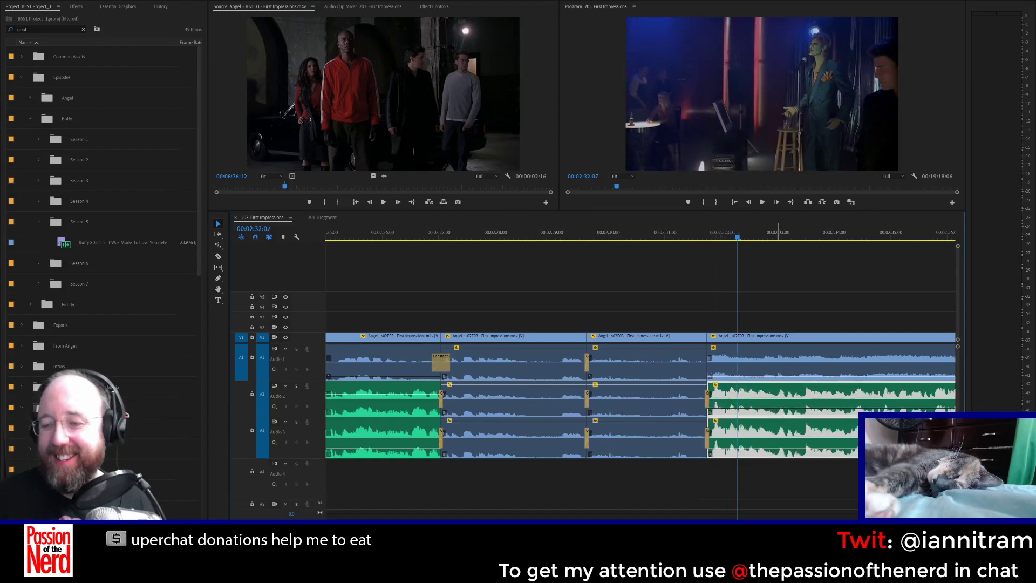
{"action": "key", "text": "g"}
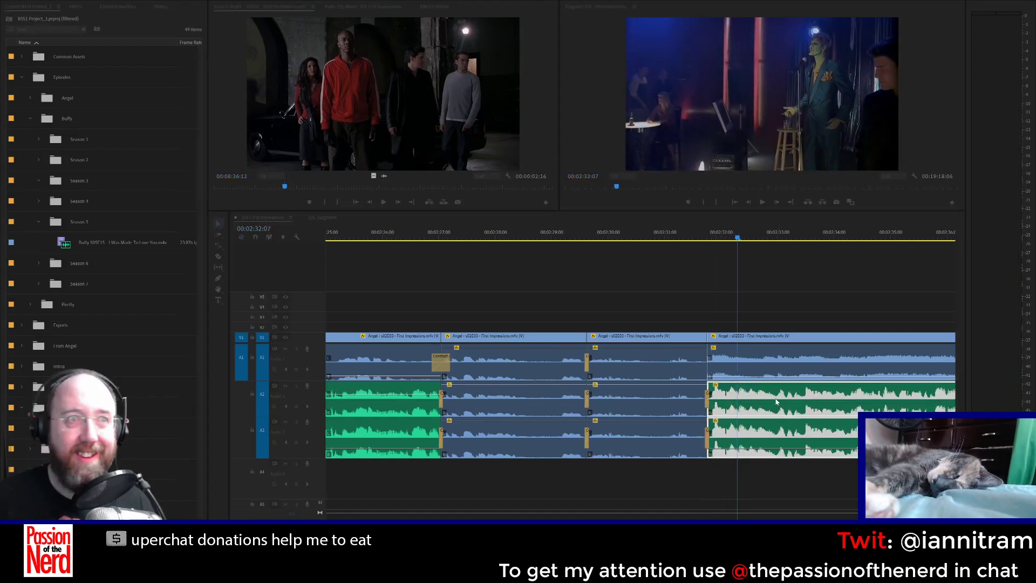
{"action": "key", "text": "Return"}
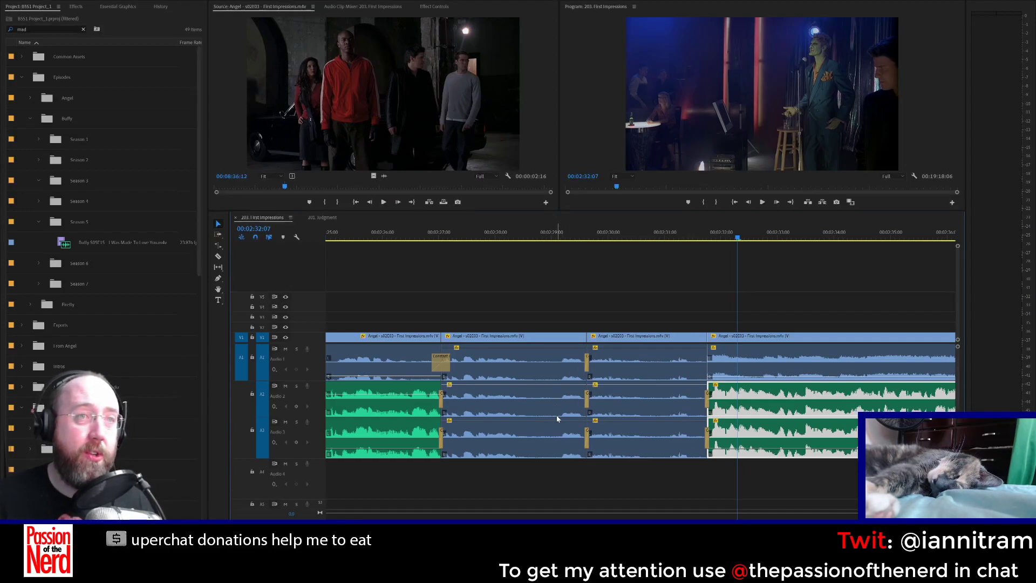
{"action": "scroll", "coordinate": [640, 399], "scroll_direction": "down", "scroll_amount": 5}
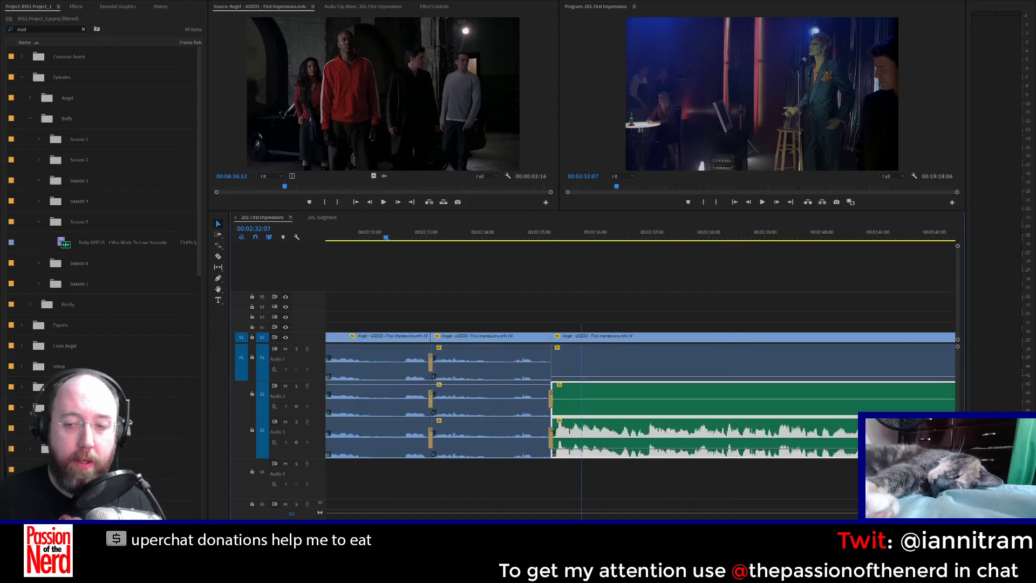
{"action": "scroll", "coordinate": [640, 399], "scroll_direction": "up", "scroll_amount": 3}
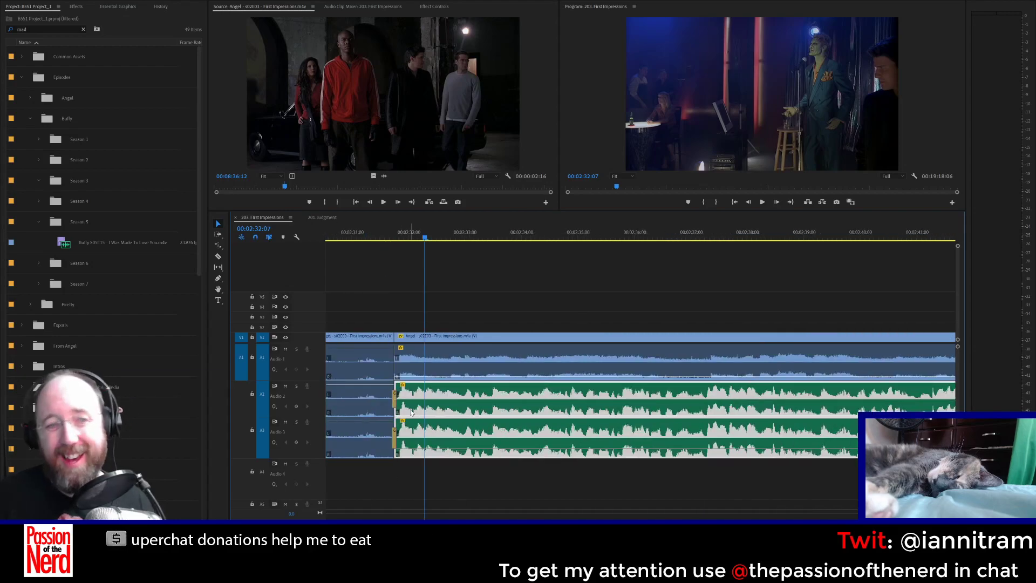
{"action": "key", "text": "space"}
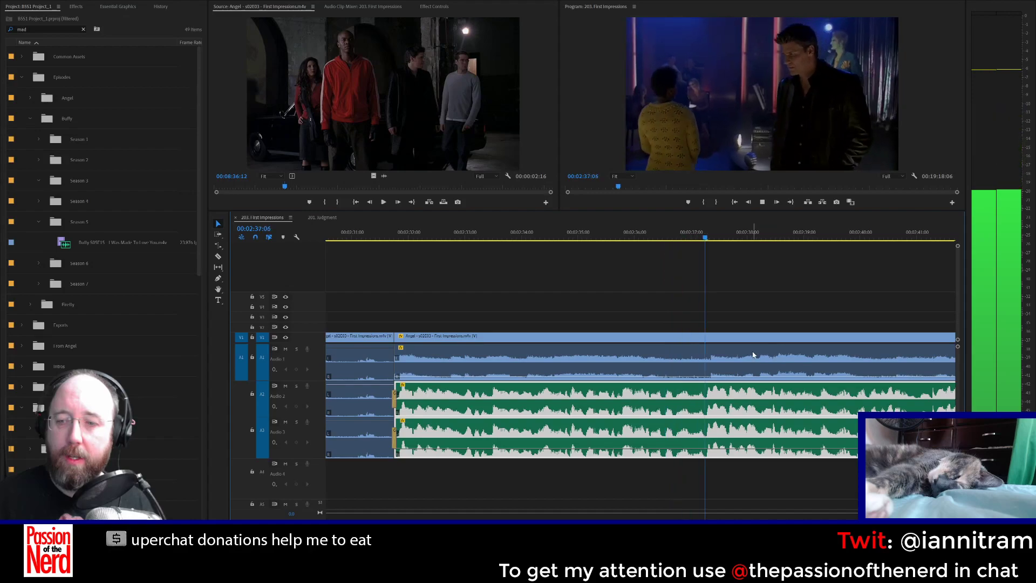
{"action": "key", "text": "space"}
Step: Review the footage up to about 00:02:50, remove the short clip that has no green audio beneath it, and close the gap
{"action": "left_click", "coordinate": [680, 340]}
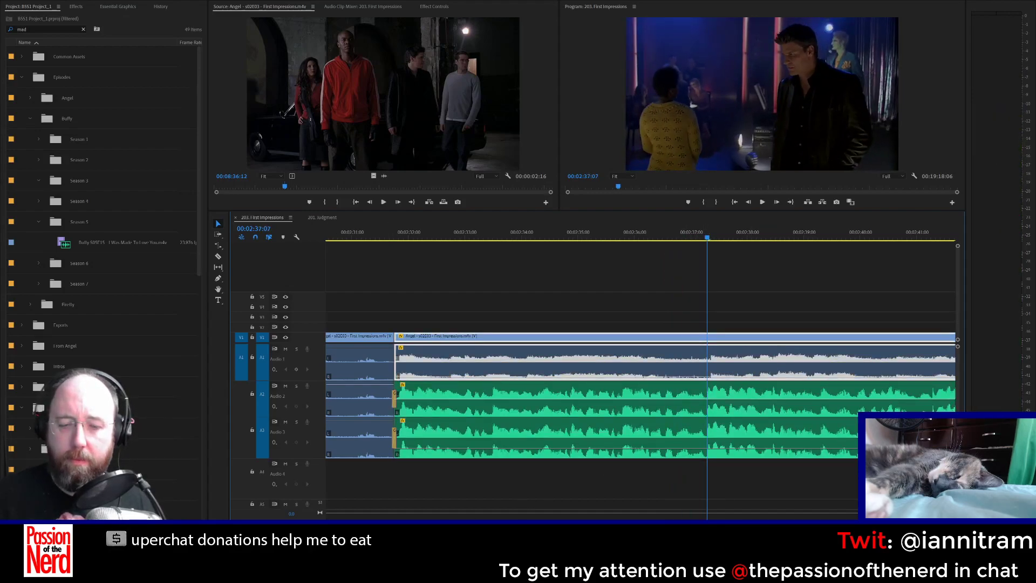
{"action": "key", "text": "minus"}
{"action": "key", "text": "minus"}
{"action": "key", "text": "minus"}
{"action": "key", "text": "space"}
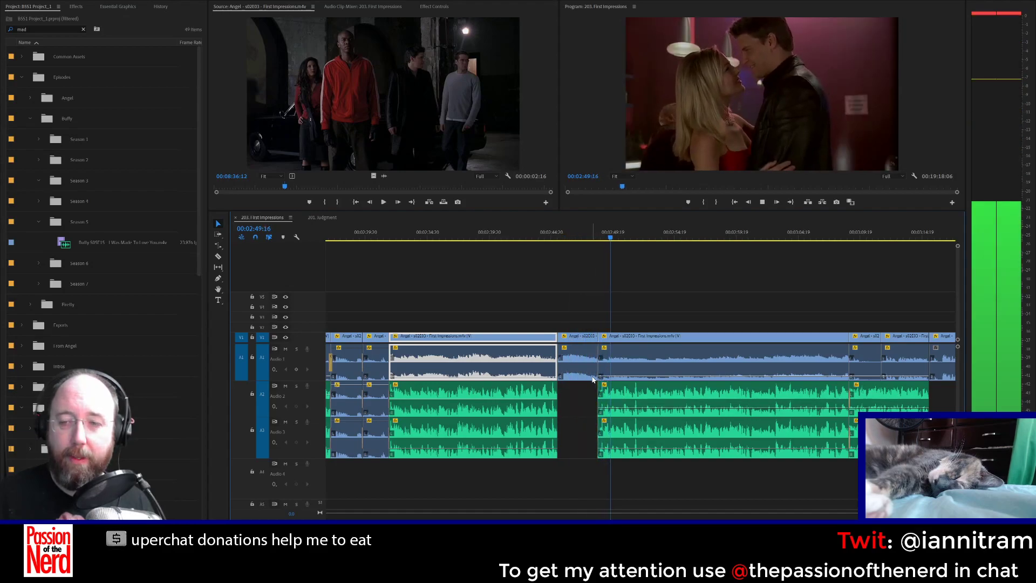
{"action": "key", "text": "space"}
{"action": "key", "text": "ctrl+Down"}
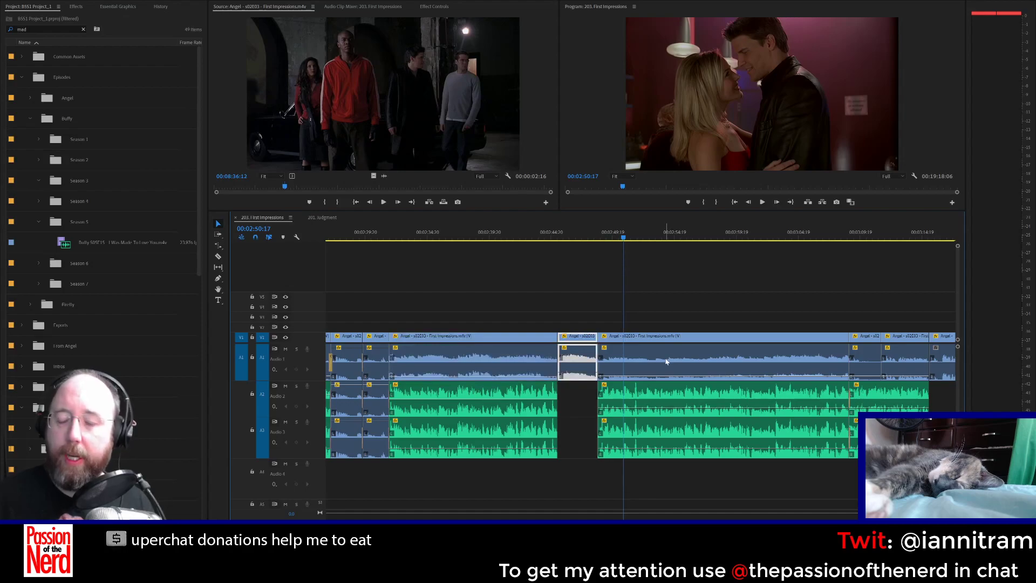
{"action": "key", "text": "Delete"}
{"action": "left_click", "coordinate": [589, 425]}
{"action": "key", "text": "Delete"}
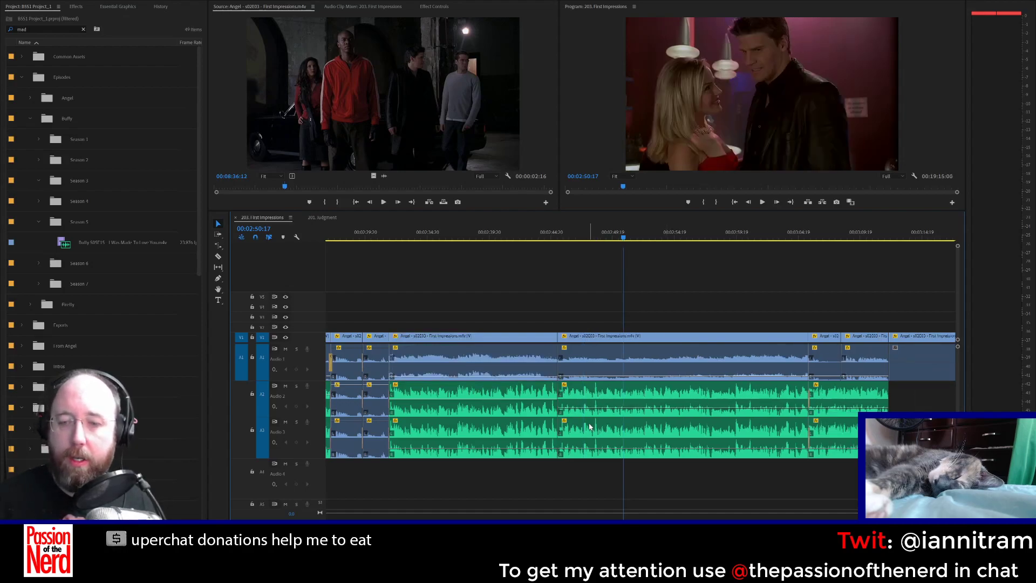
Step: Delete the long V1 clip starting near 00:02:45 with its audio and extend the preceding clip over the gap
{"action": "left_click", "coordinate": [606, 372]}
{"action": "key", "text": "Delete"}
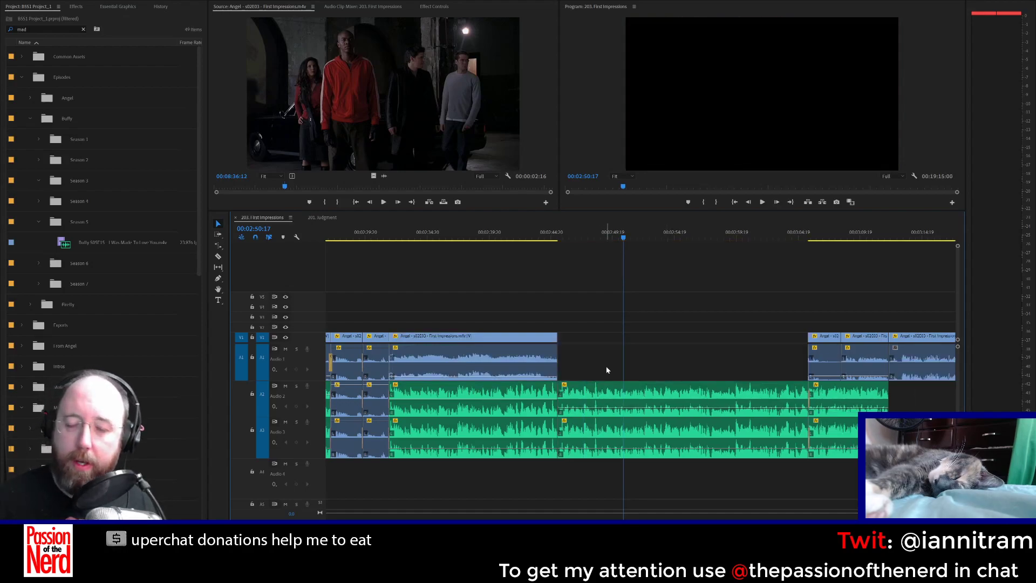
{"action": "key", "text": "ctrl+z"}
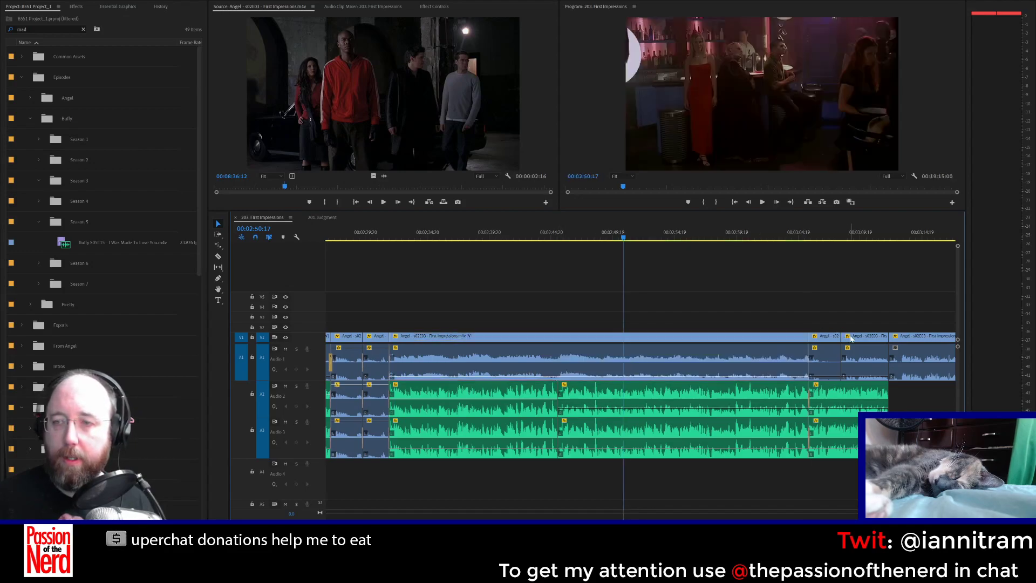
{"action": "key", "text": "space"}
{"action": "key", "text": "space"}
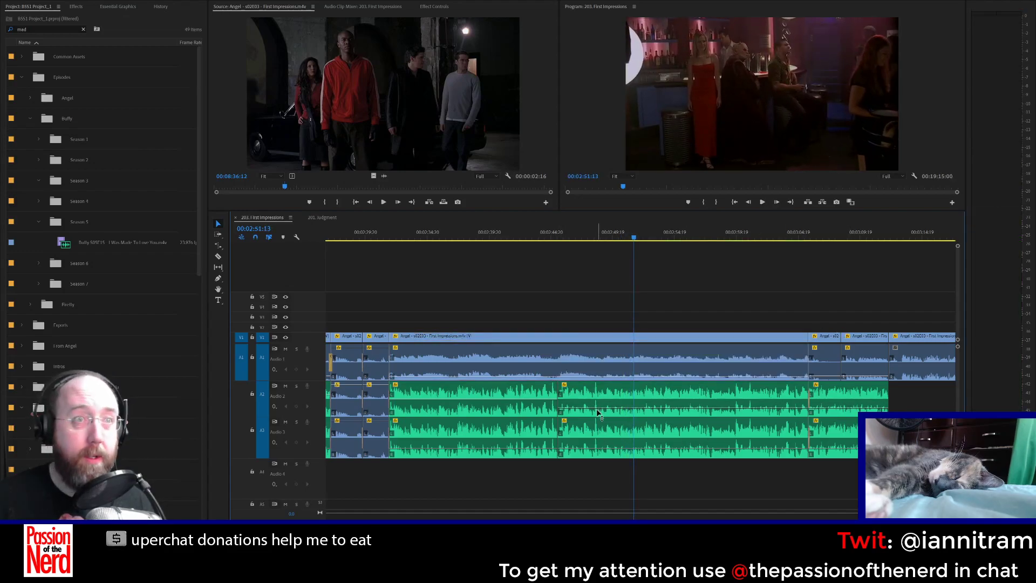
Step: Play the extended footage from about 00:02:41 to find the cut point and split the V1 clip at 00:02:51:19
{"action": "left_click", "coordinate": [598, 413]}
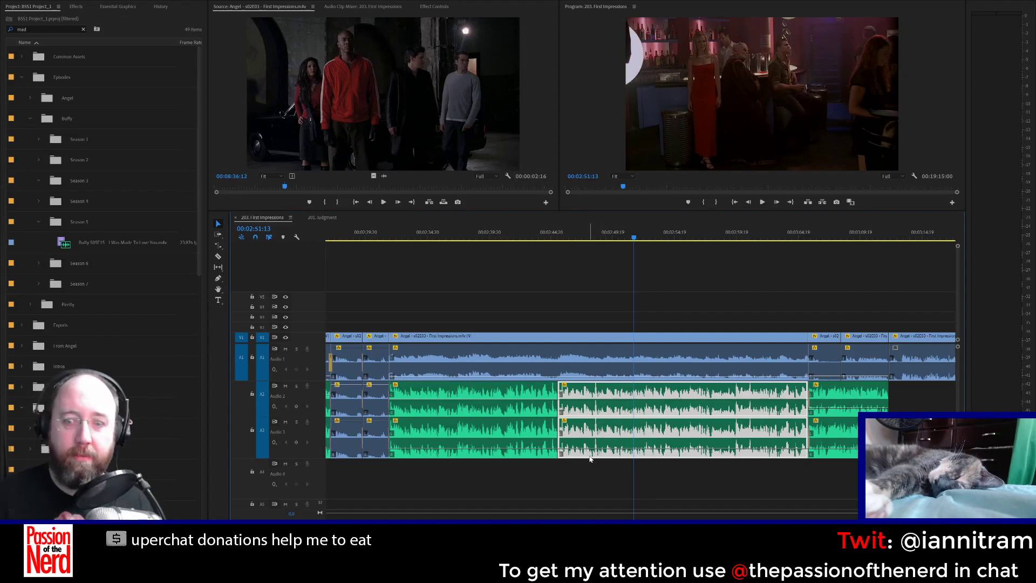
{"action": "left_click", "coordinate": [570, 310]}
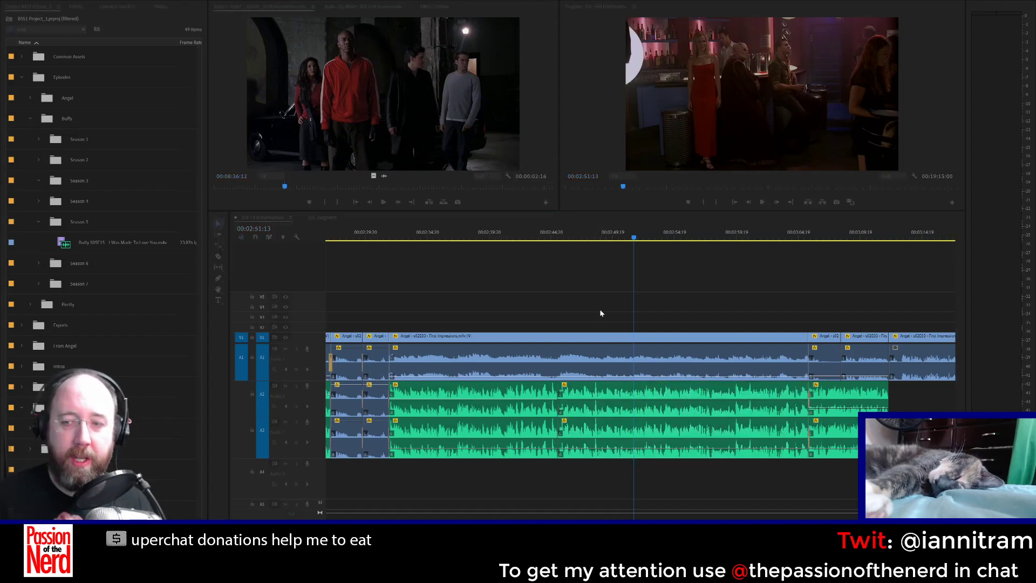
{"action": "left_click", "coordinate": [511, 232]}
{"action": "key", "text": "space"}
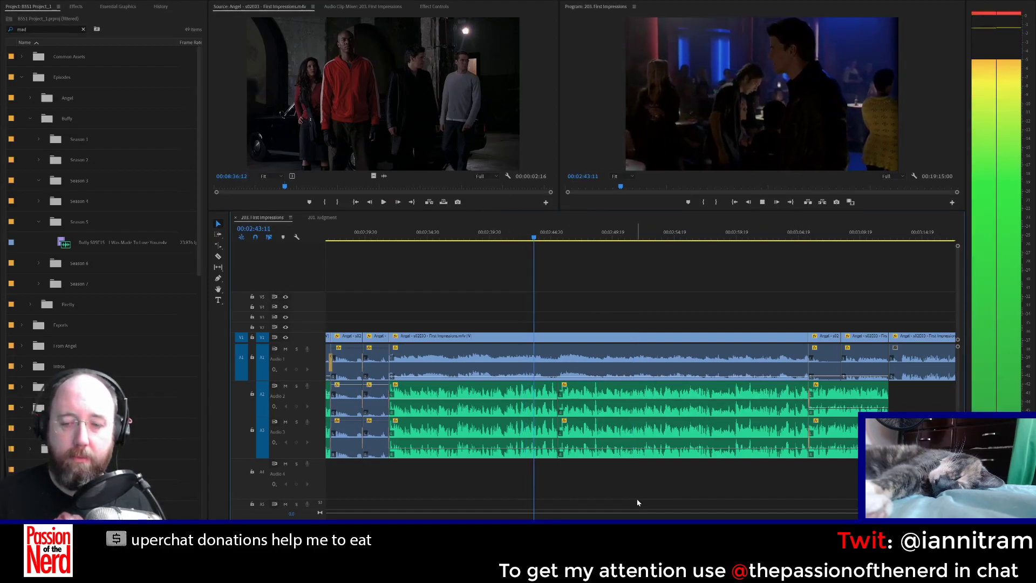
{"action": "left_click_drag", "start_coordinate": [405, 524], "coordinate": [424, 525]}
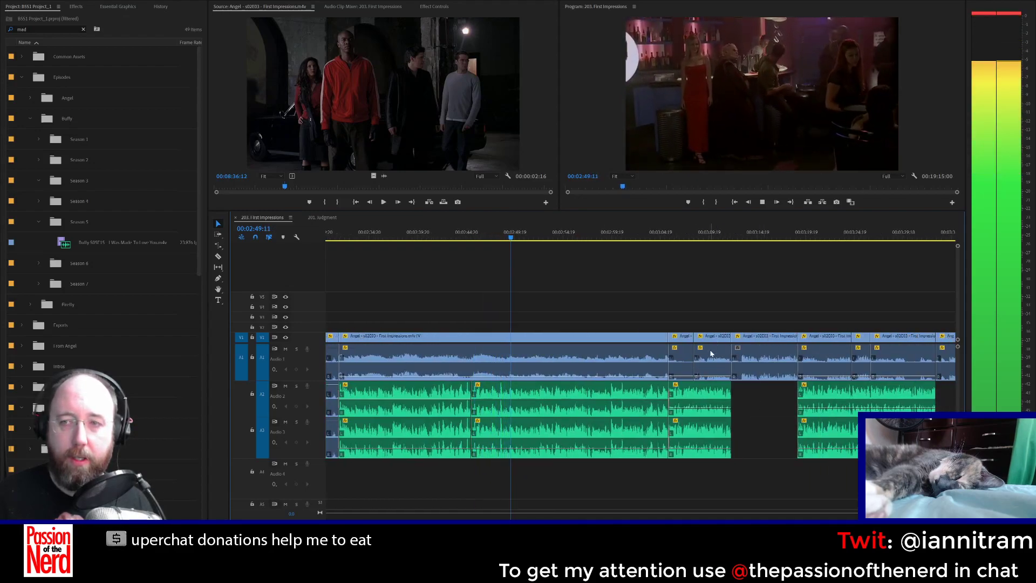
{"action": "left_click", "coordinate": [456, 233]}
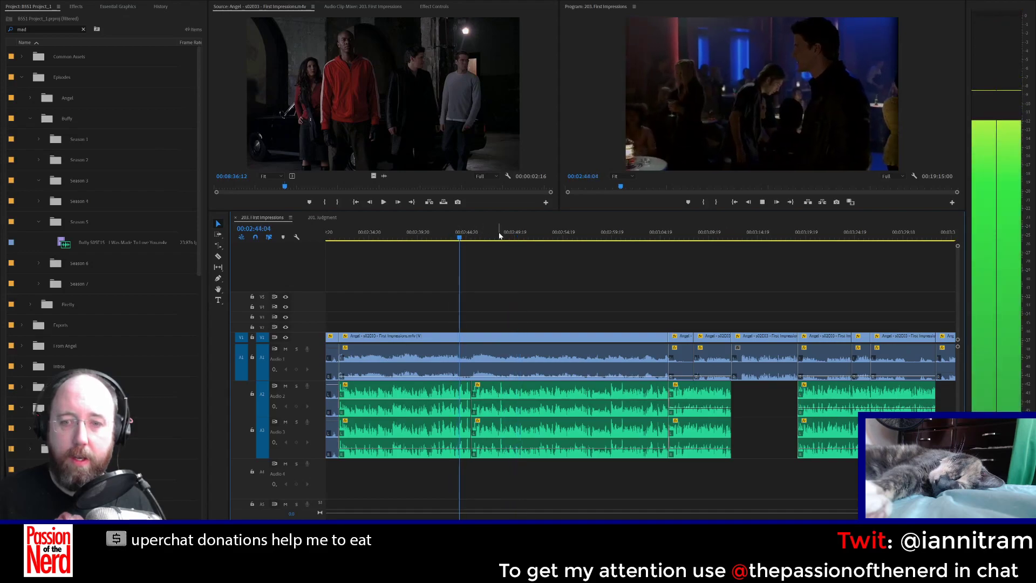
{"action": "left_click_drag", "start_coordinate": [501, 236], "coordinate": [533, 241]}
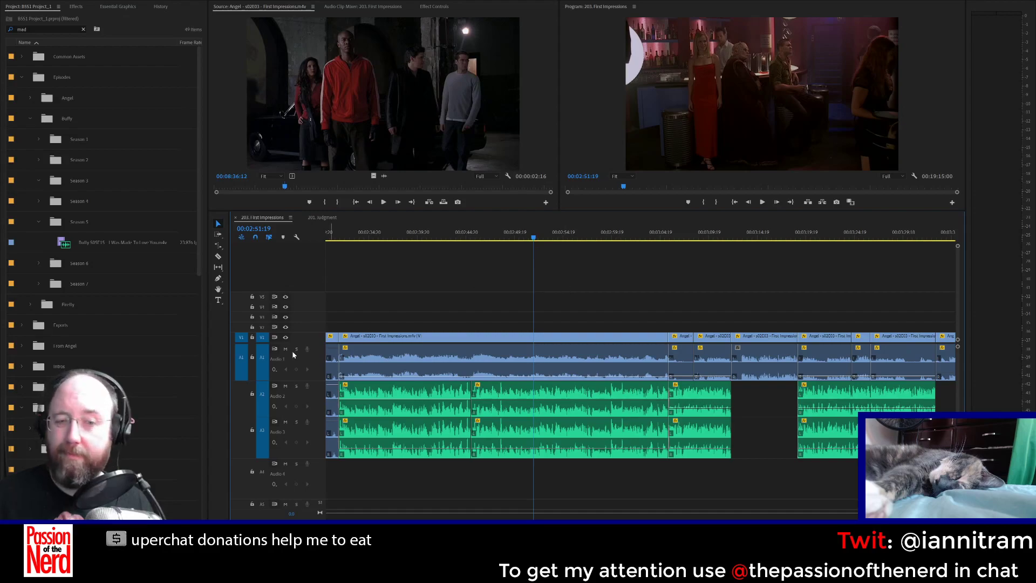
{"action": "left_click", "coordinate": [218, 255]}
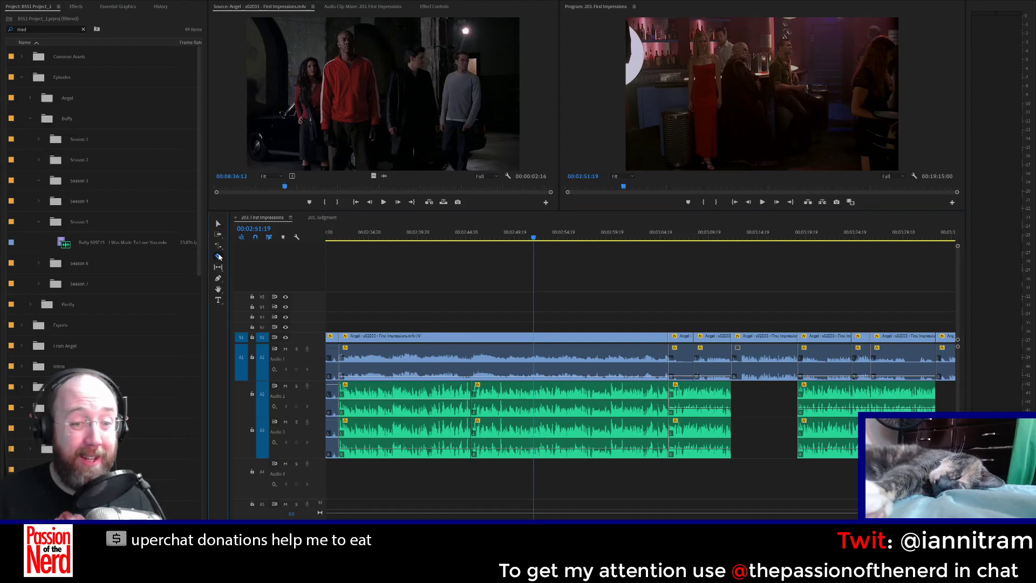
{"action": "left_click", "coordinate": [537, 341]}
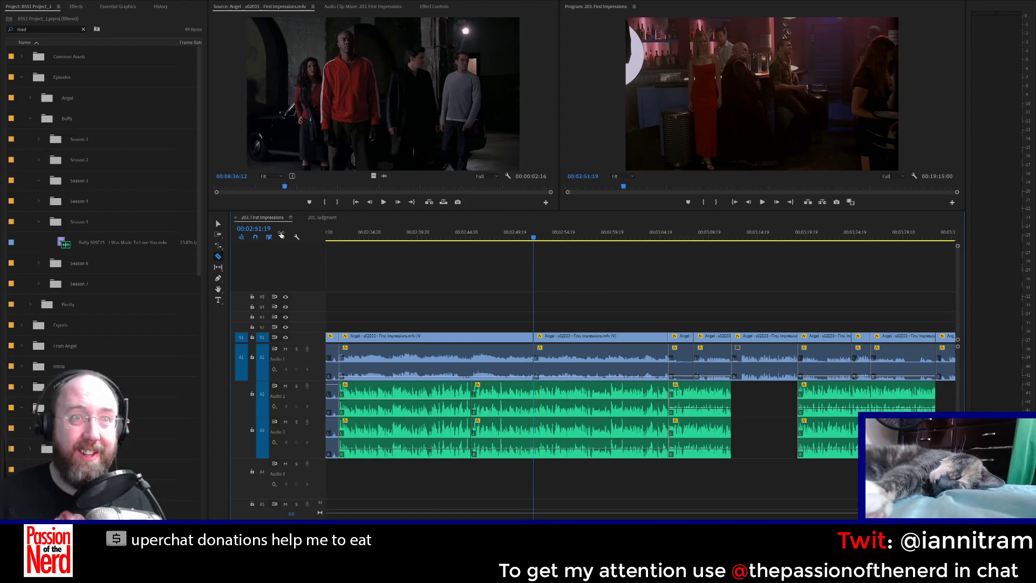
Step: Rate-stretch the clip before the split to end at the green audio cut near 00:02:45 and butt the following clip against it
{"action": "left_click", "coordinate": [218, 246]}
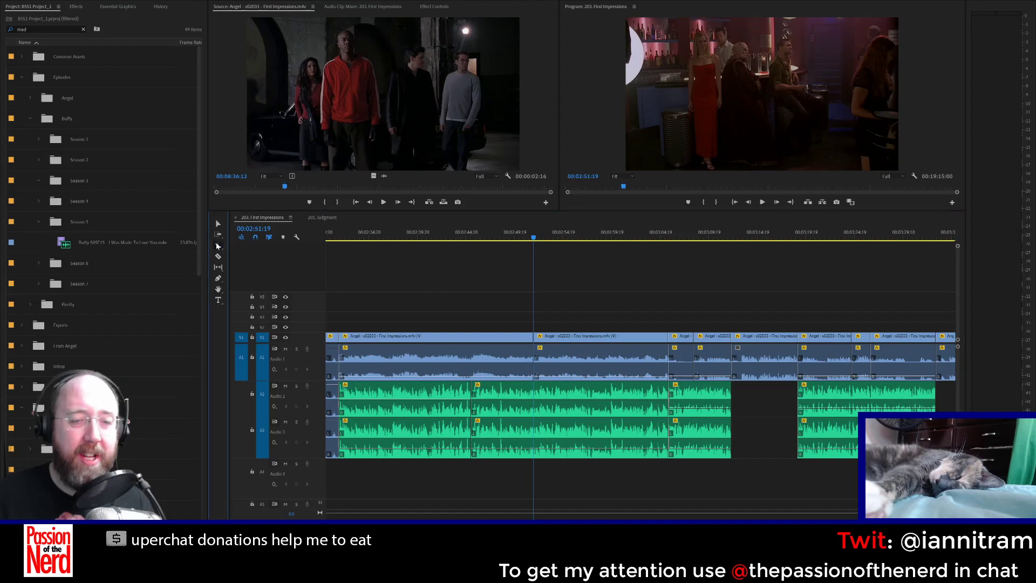
{"action": "left_click_drag", "start_coordinate": [533, 341], "coordinate": [468, 344]}
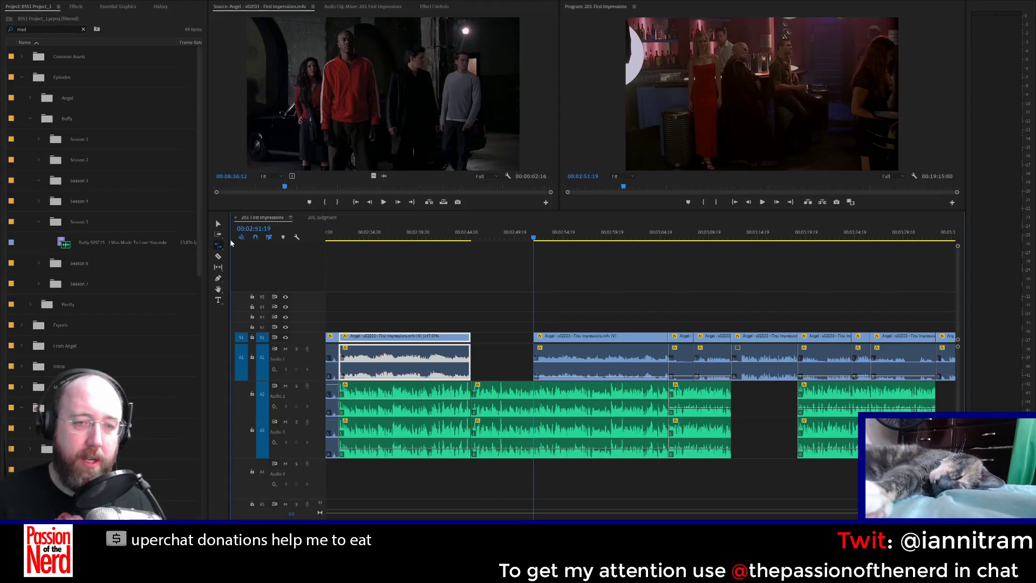
{"action": "left_click", "coordinate": [218, 224]}
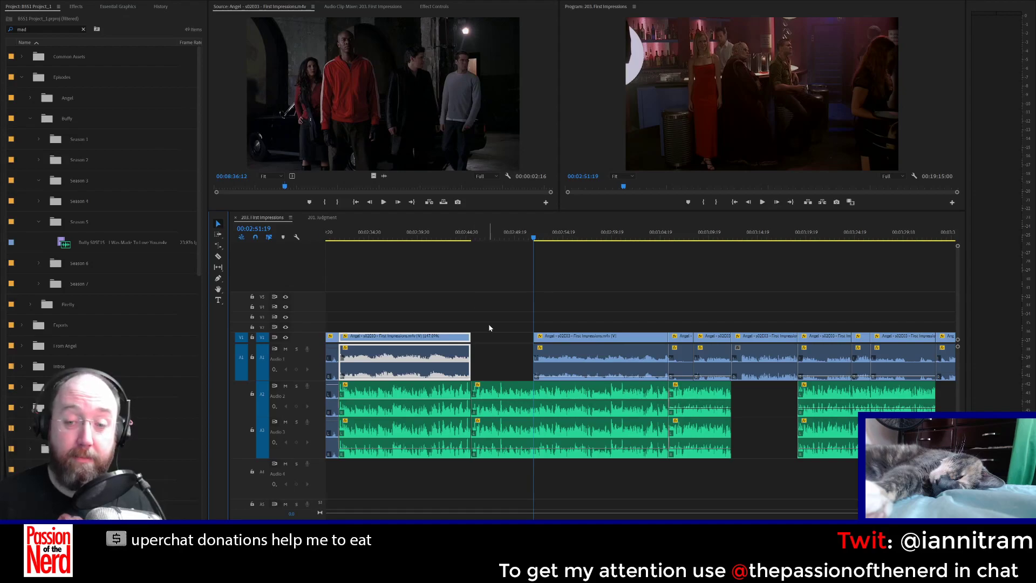
{"action": "left_click_drag", "start_coordinate": [552, 340], "coordinate": [494, 337]}
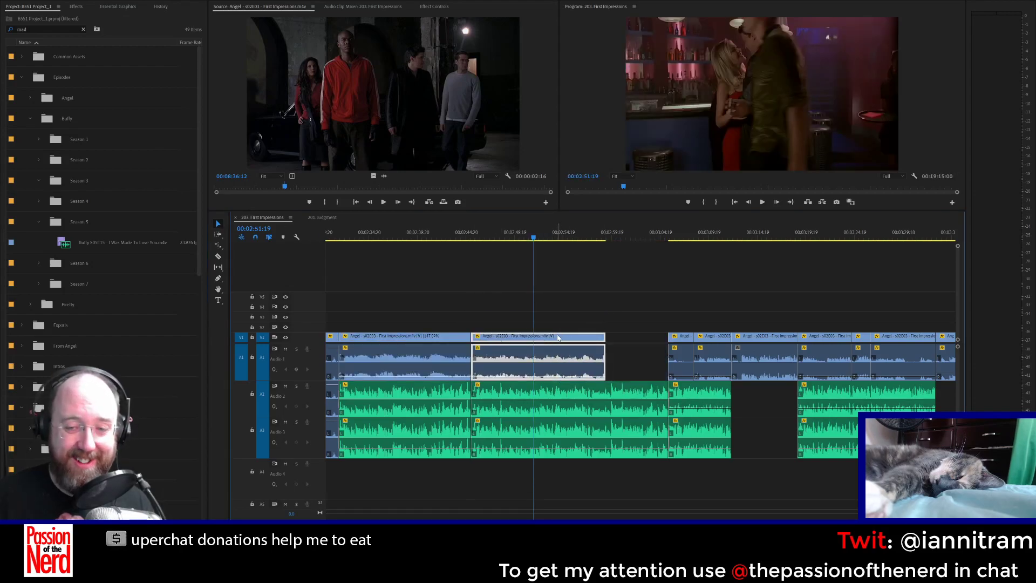
{"action": "key", "text": "space"}
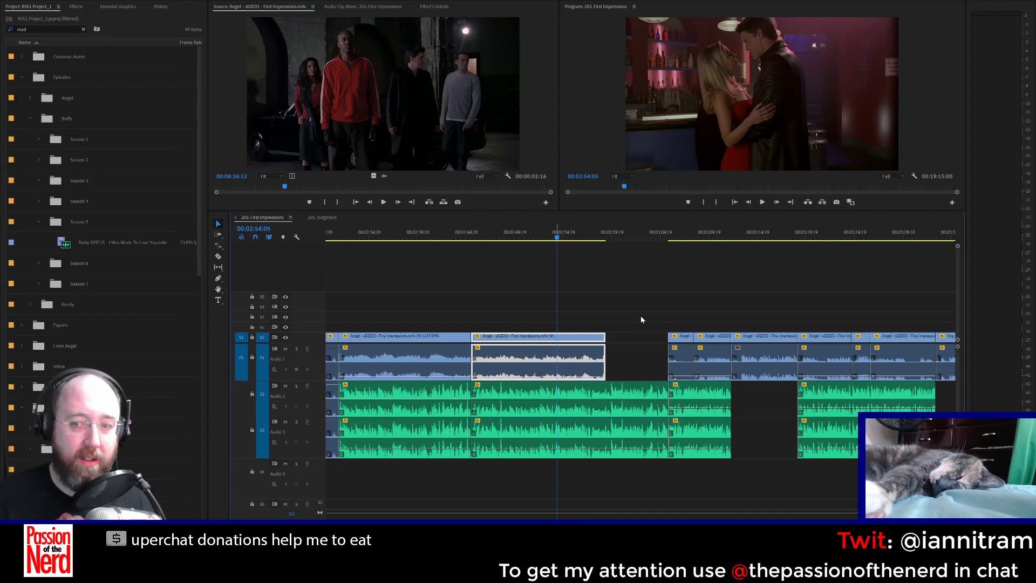
Step: Unlink the clip after the rate-stretched one, delete its audio, and move its video up to track V2
{"action": "key", "text": "ctrl+l"}
{"action": "left_click", "coordinate": [580, 358]}
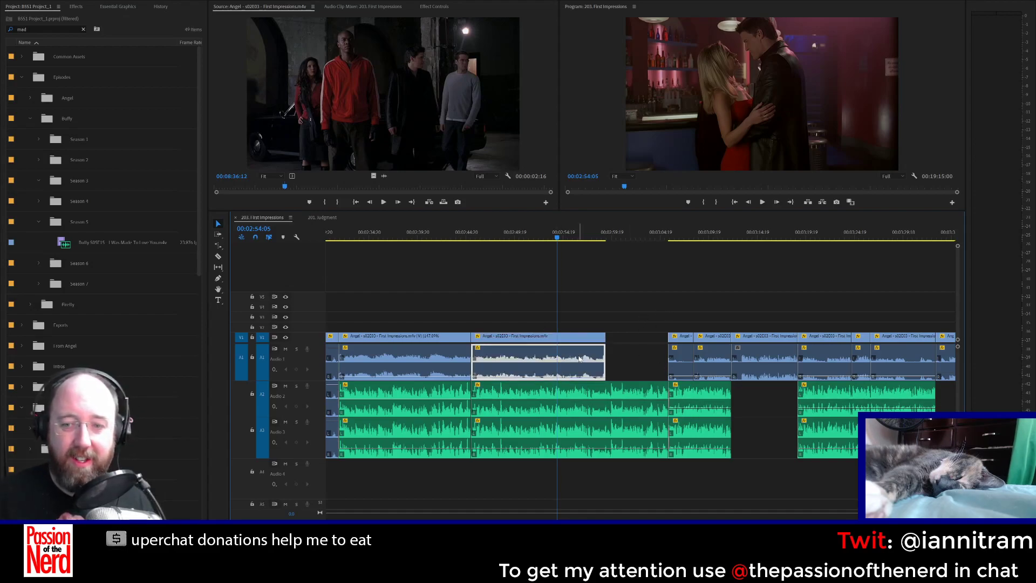
{"action": "key", "text": "Delete"}
{"action": "left_click_drag", "start_coordinate": [569, 338], "coordinate": [566, 331]}
Step: Extend the end of the V2 clip to about 00:03:30 and play it through to 00:03:05:14
{"action": "key", "text": "minus"}
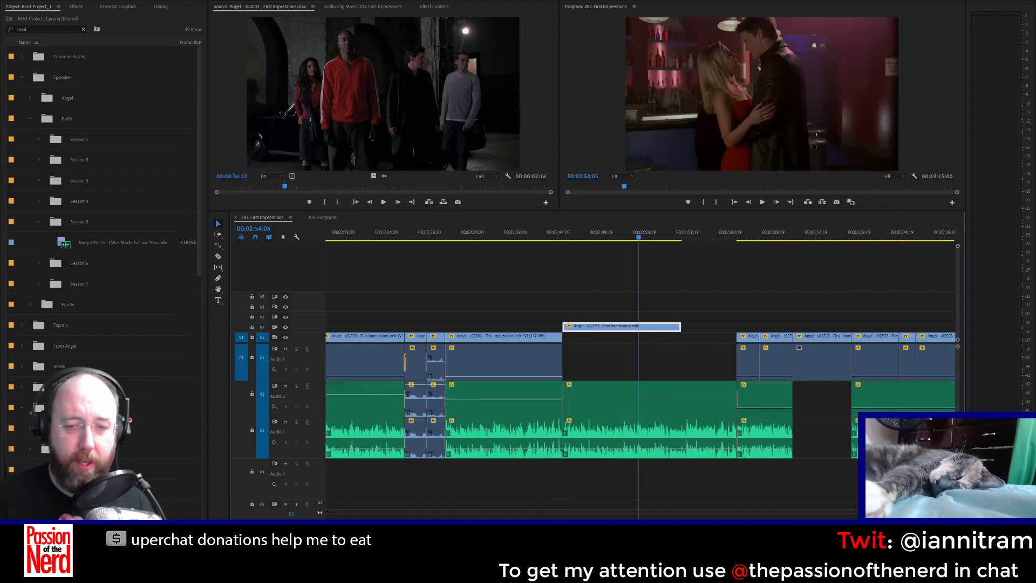
{"action": "scroll", "coordinate": [640, 373], "scroll_direction": "up", "scroll_amount": 3}
{"action": "scroll", "coordinate": [640, 372], "scroll_direction": "down", "scroll_amount": 3}
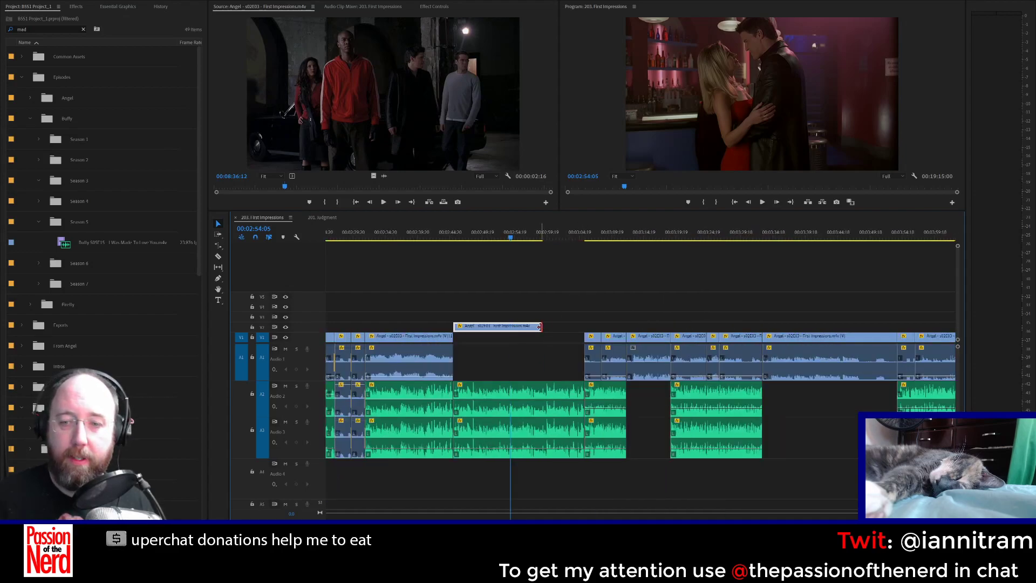
{"action": "left_click_drag", "start_coordinate": [539, 327], "coordinate": [742, 330]}
{"action": "key", "text": "space"}
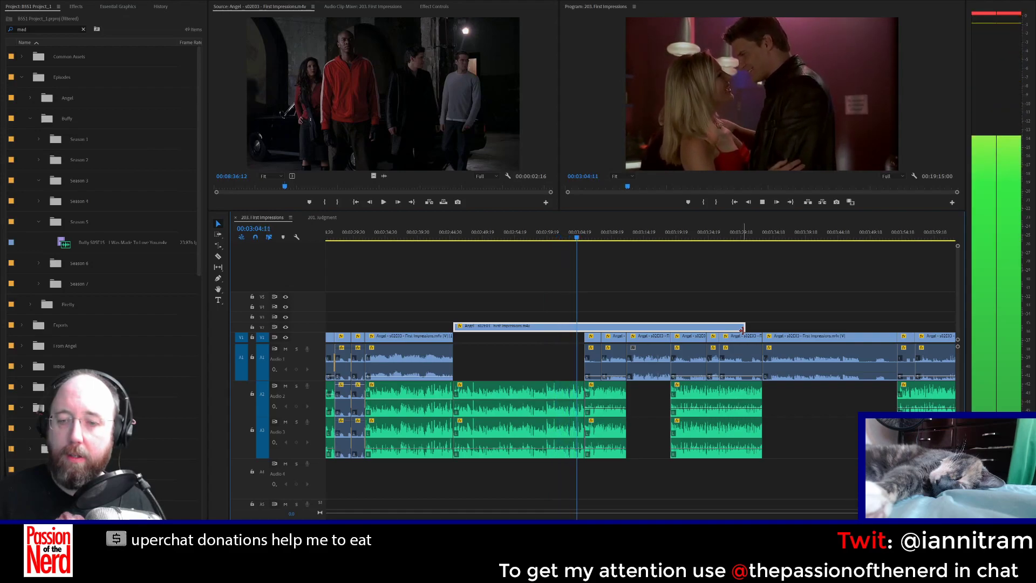
{"action": "key", "text": "space"}
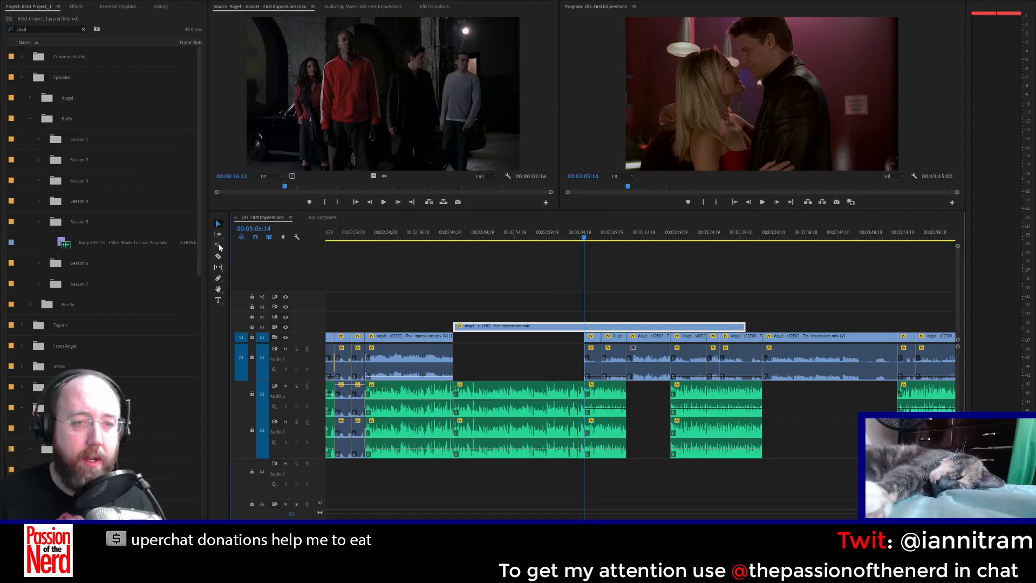
Step: Deselect the V2 clip and return the playhead to 00:02:34:07
{"action": "left_click_drag", "start_coordinate": [551, 481], "coordinate": [414, 386]}
{"action": "left_click", "coordinate": [417, 322]}
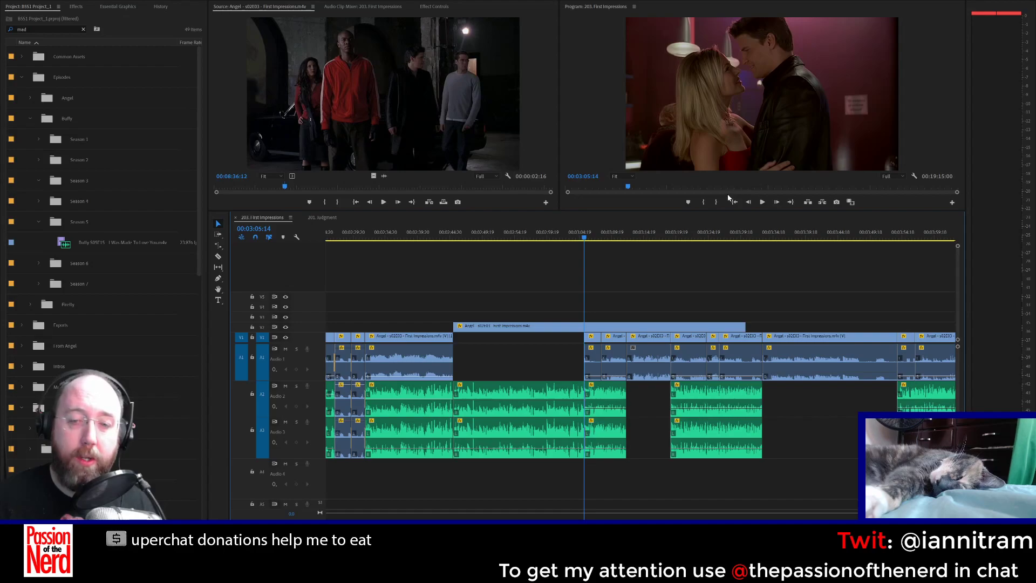
{"action": "left_click", "coordinate": [382, 233]}
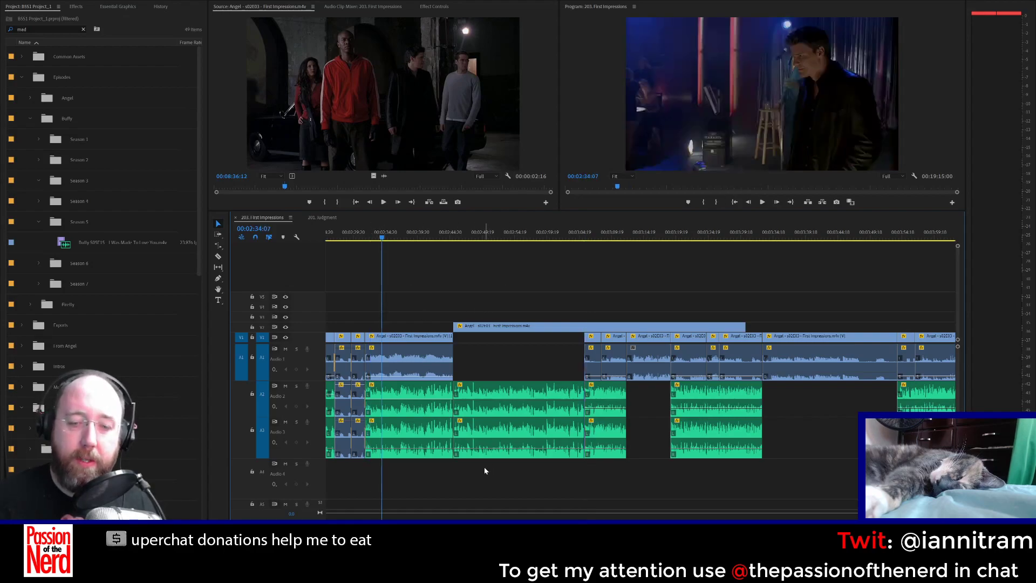
Step: Play the sequence from 00:02:34:07 to 00:02:46:13 to review the cut into the V2 clip
{"action": "left_click_drag", "start_coordinate": [484, 470], "coordinate": [424, 396]}
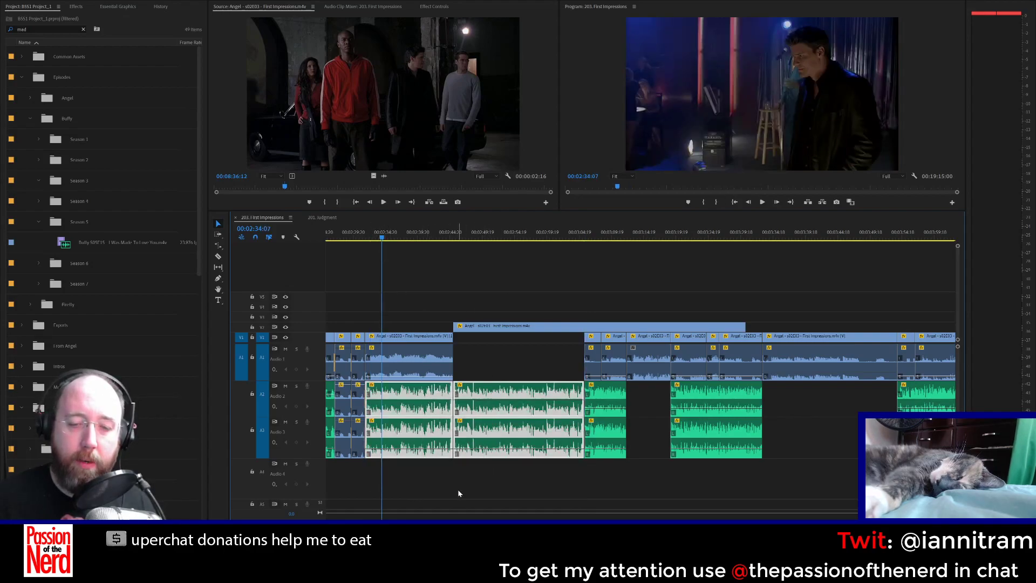
{"action": "left_click_drag", "start_coordinate": [459, 485], "coordinate": [446, 398]}
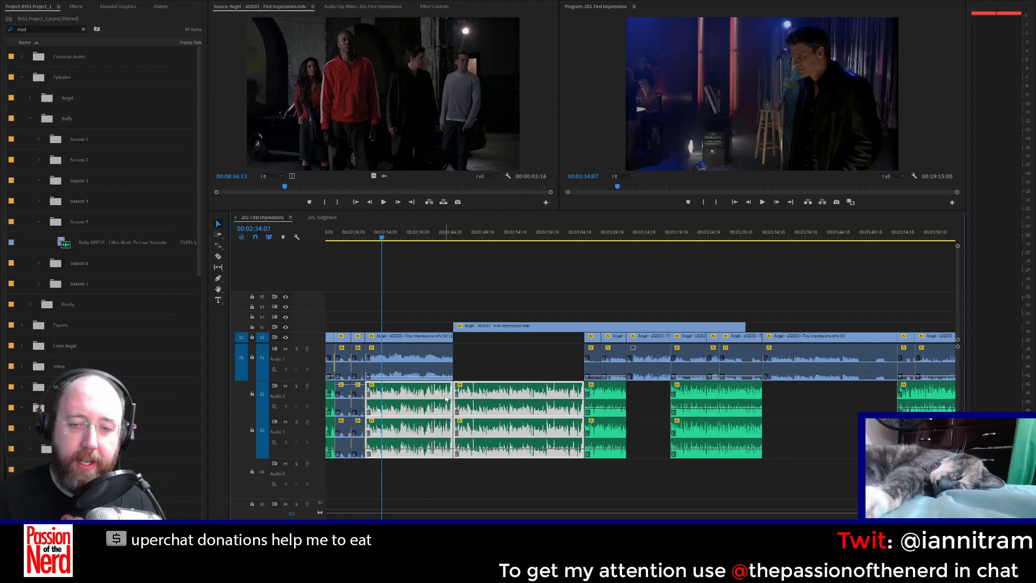
{"action": "left_click", "coordinate": [480, 377]}
{"action": "key", "text": "space"}
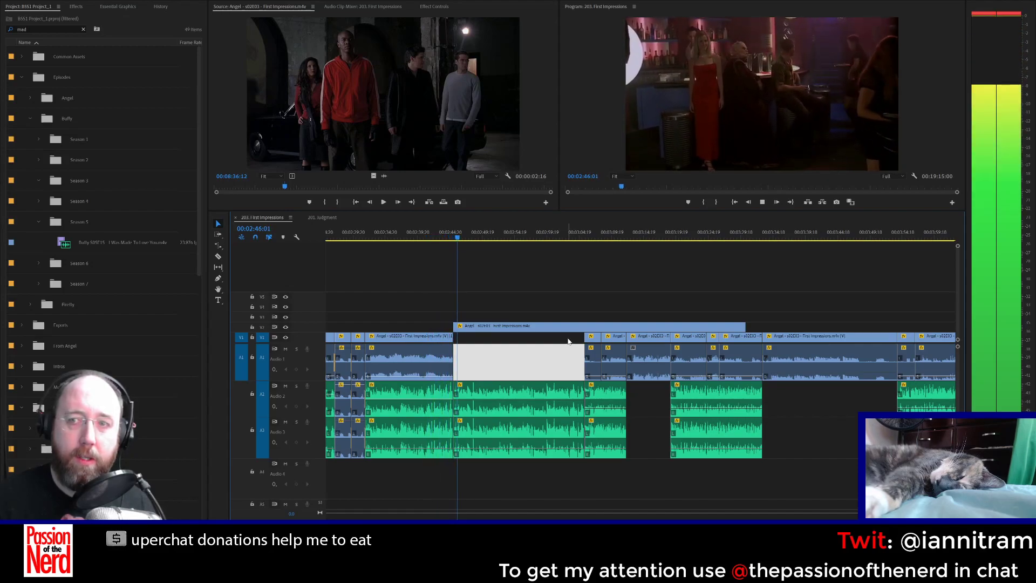
{"action": "key", "text": "space"}
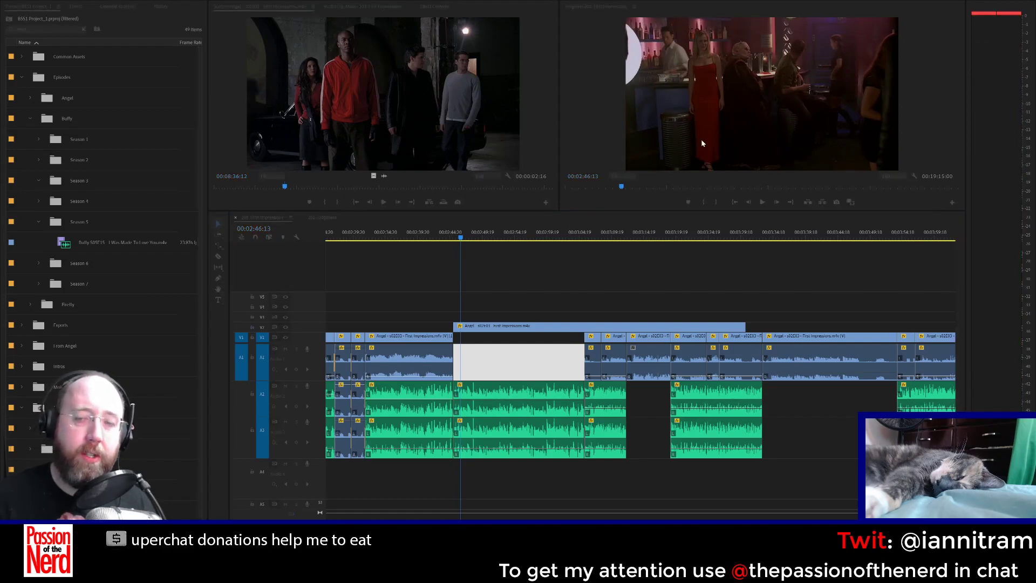
{"action": "left_click", "coordinate": [447, 305]}
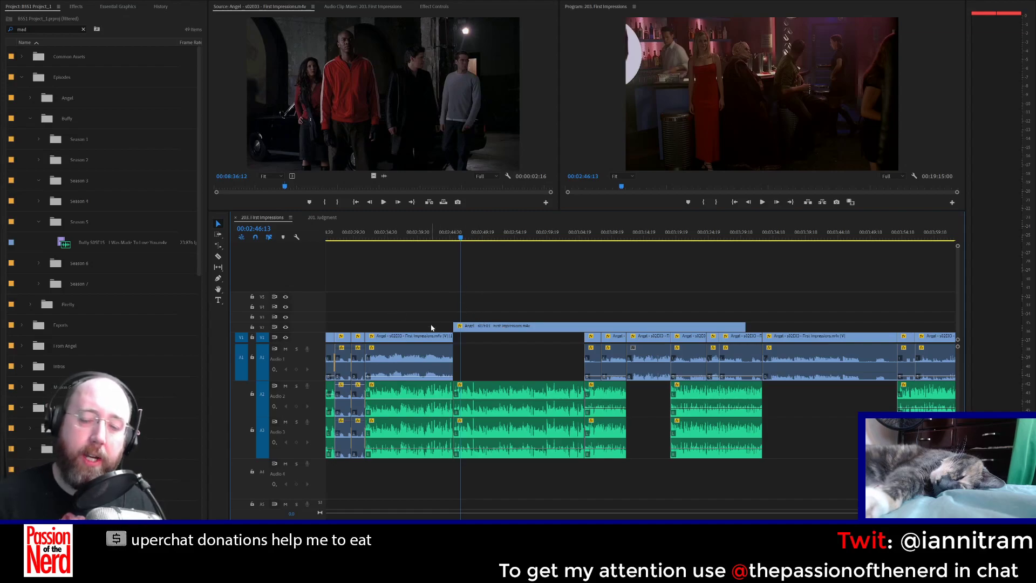
{"action": "left_click", "coordinate": [404, 355]}
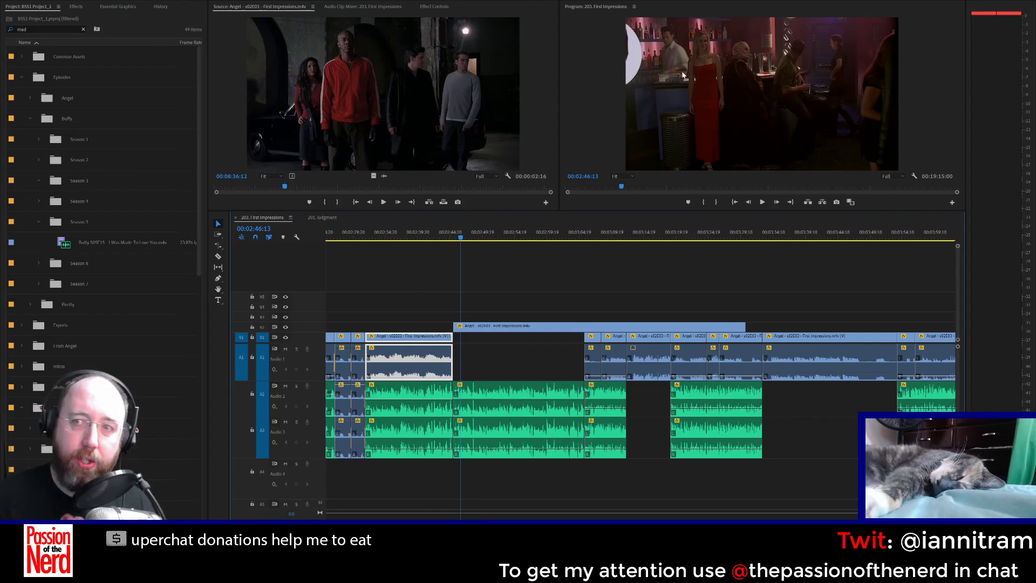
Step: Rate-stretch the V2 clip so its end meets the green audio cut near 00:03:05
{"action": "left_click", "coordinate": [704, 328]}
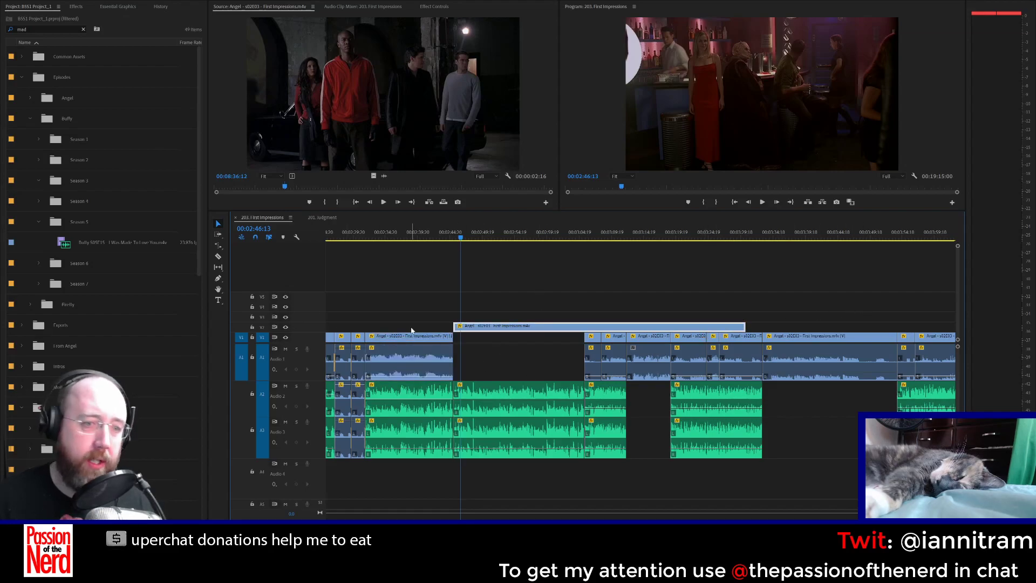
{"action": "left_click", "coordinate": [220, 246]}
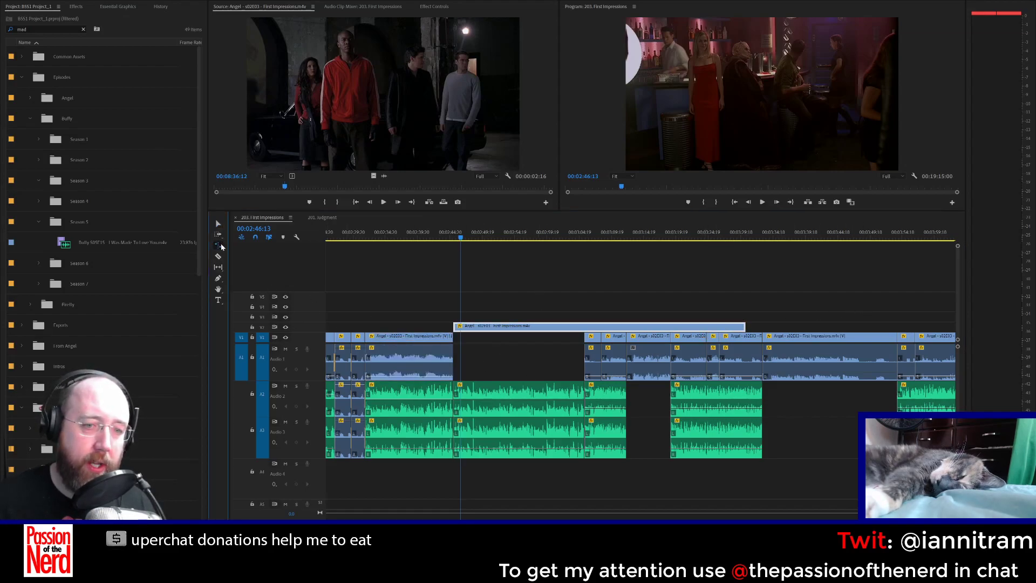
{"action": "left_click", "coordinate": [746, 328]}
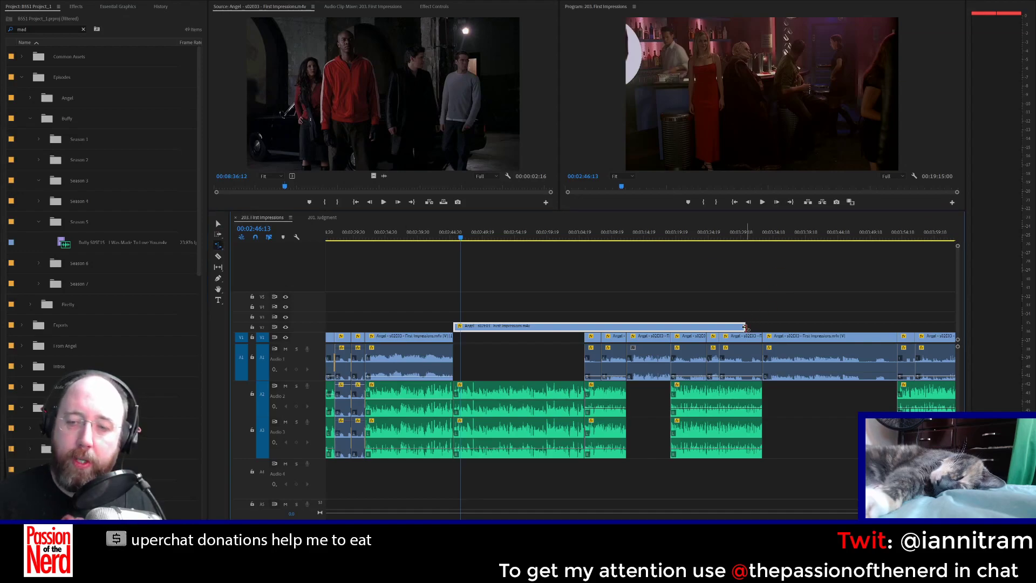
{"action": "left_click_drag", "start_coordinate": [745, 327], "coordinate": [583, 340]}
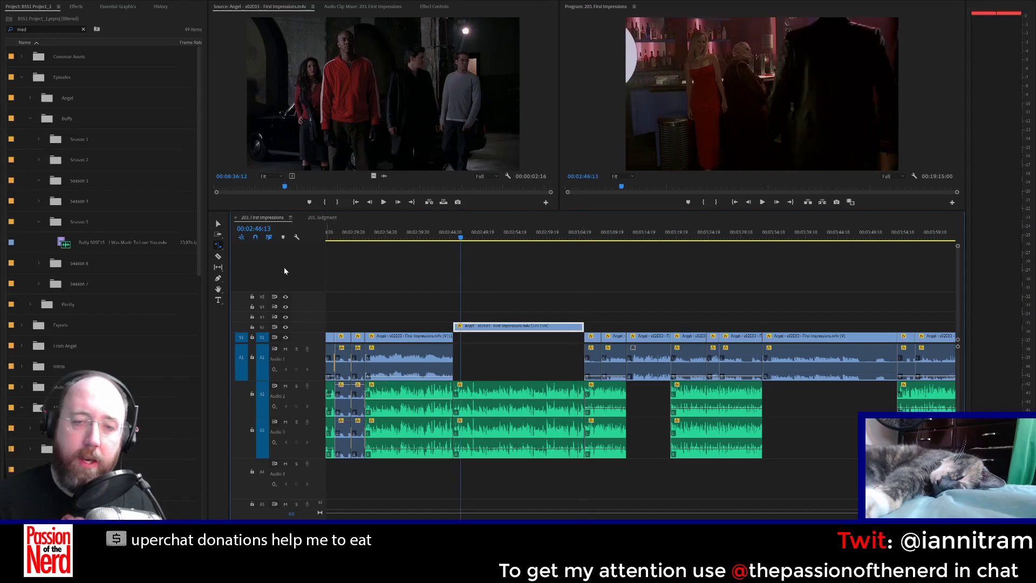
{"action": "left_click", "coordinate": [214, 224]}
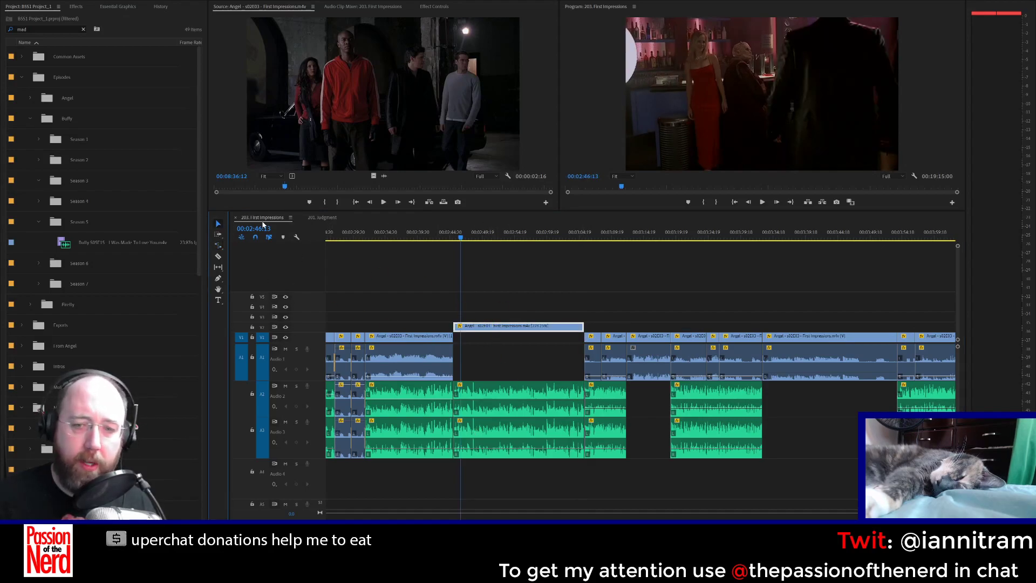
Step: Show the effect settings of the clip before the V1 gap and move the V2 clip down to fill that gap
{"action": "double_click", "coordinate": [441, 339]}
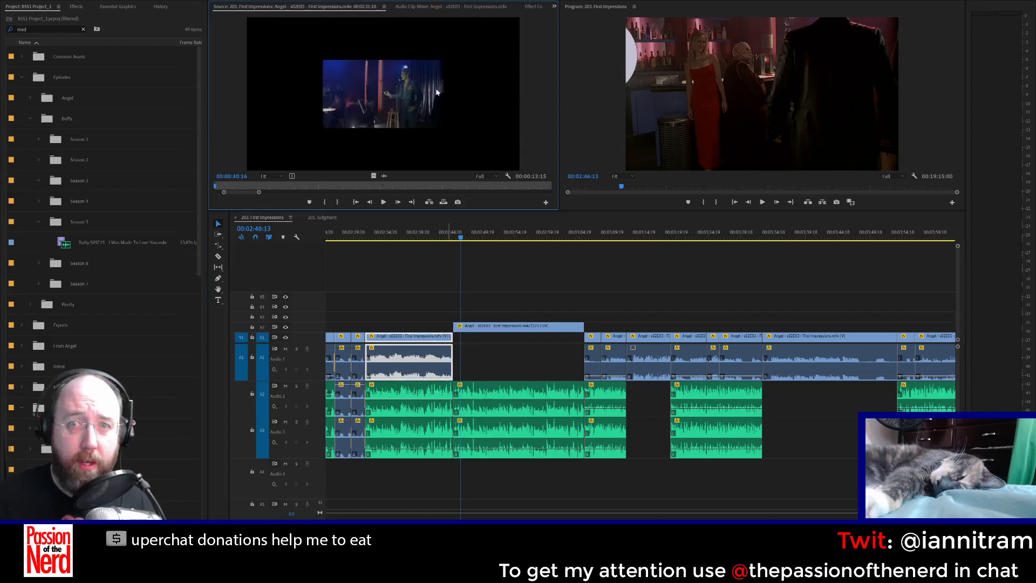
{"action": "left_click", "coordinate": [531, 7]}
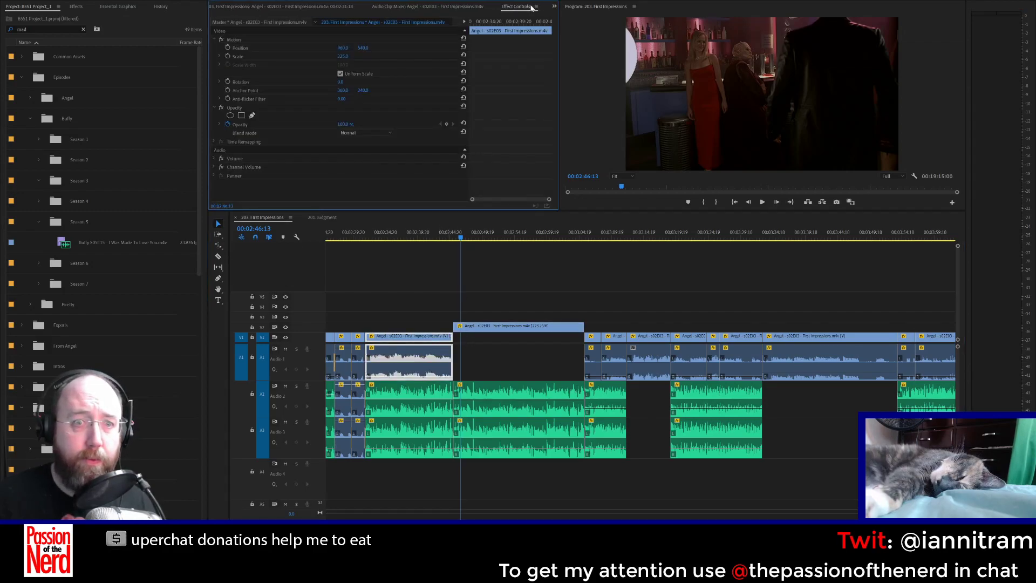
{"action": "left_click", "coordinate": [489, 331]}
{"action": "left_click_drag", "start_coordinate": [486, 333], "coordinate": [504, 335]}
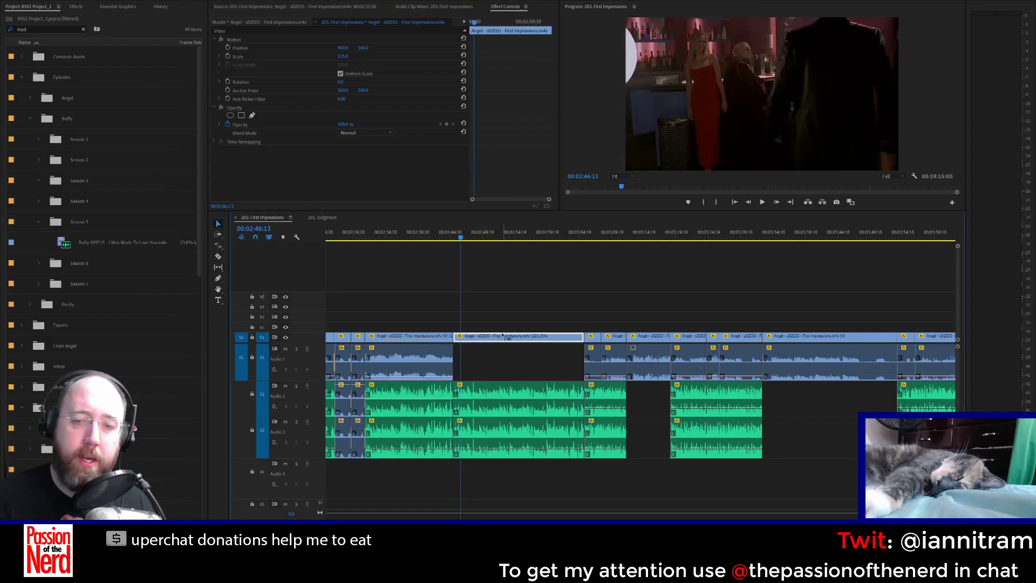
Step: Unlink the clip before the A1 gap and extend its audio to meet the following audio clip near 00:03:05
{"action": "left_click_drag", "start_coordinate": [453, 358], "coordinate": [521, 357]}
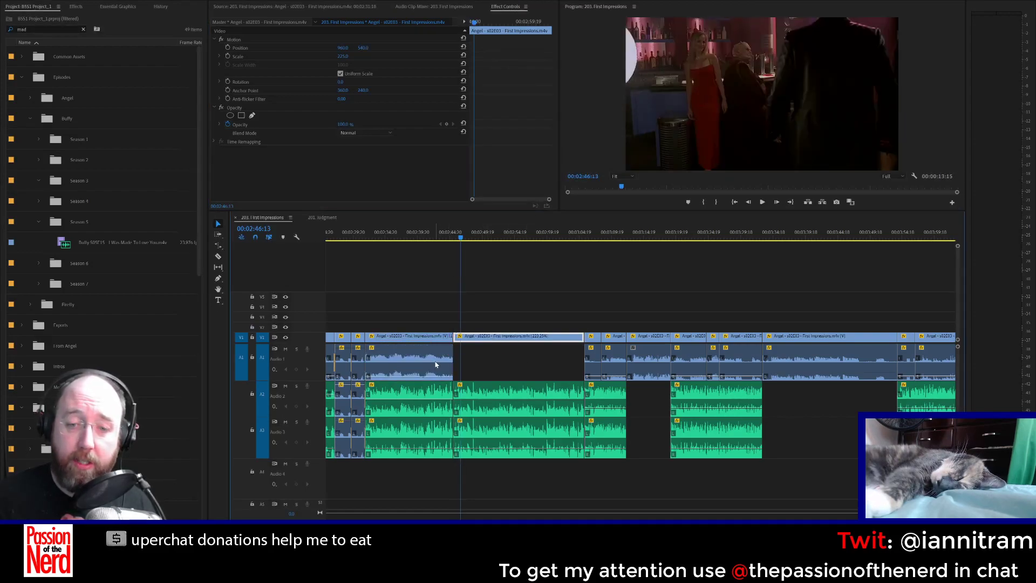
{"action": "left_click", "coordinate": [436, 364]}
{"action": "key", "text": "ctrl+l"}
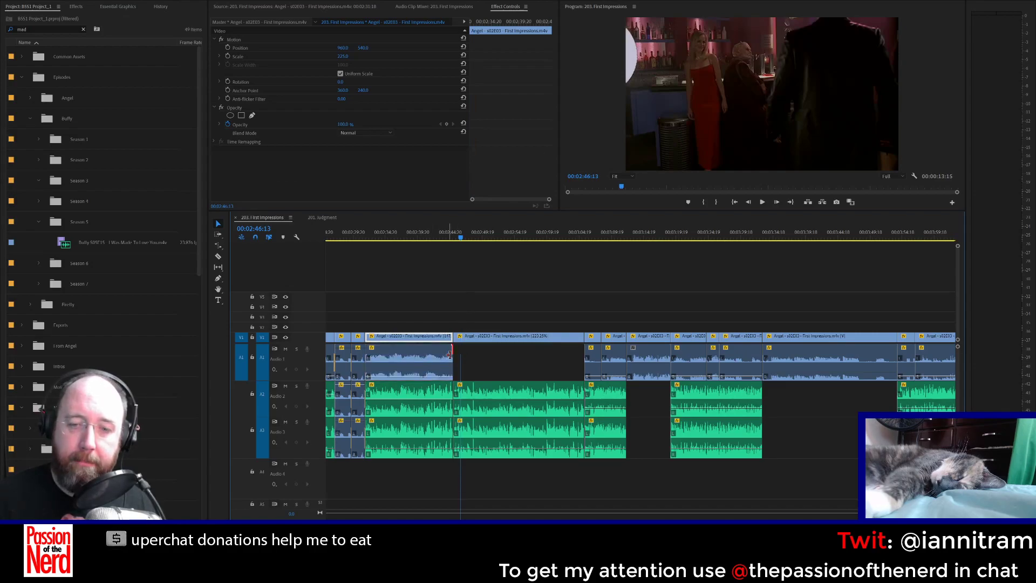
{"action": "left_click_drag", "start_coordinate": [451, 358], "coordinate": [649, 370]}
{"action": "left_click", "coordinate": [464, 312]}
Step: Play back the rate-stretched section from 00:02:30:10 to 00:03:05:23
{"action": "left_click", "coordinate": [357, 233]}
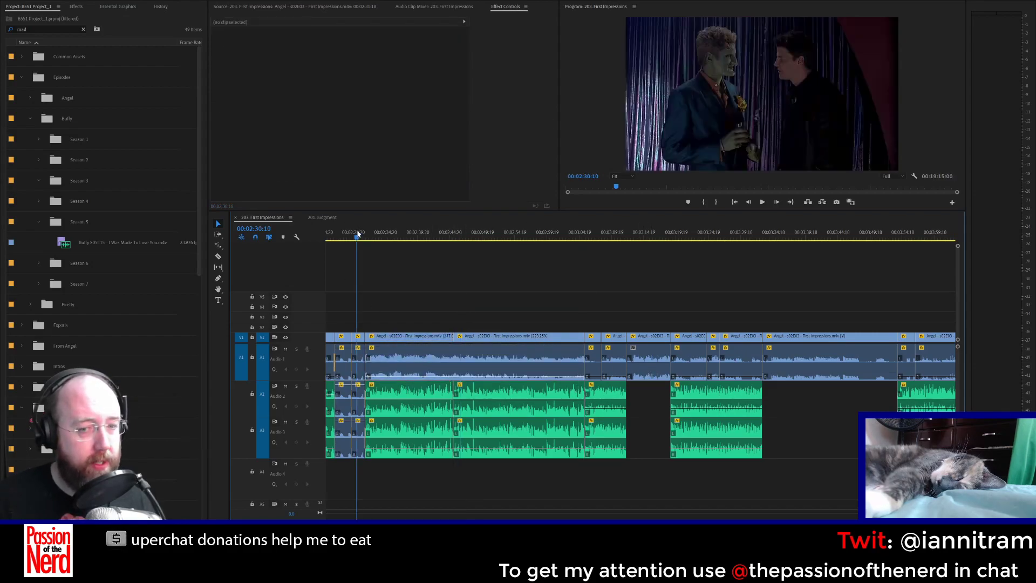
{"action": "scroll", "coordinate": [782, 321], "scroll_direction": "up", "scroll_amount": 5}
{"action": "key", "text": "space"}
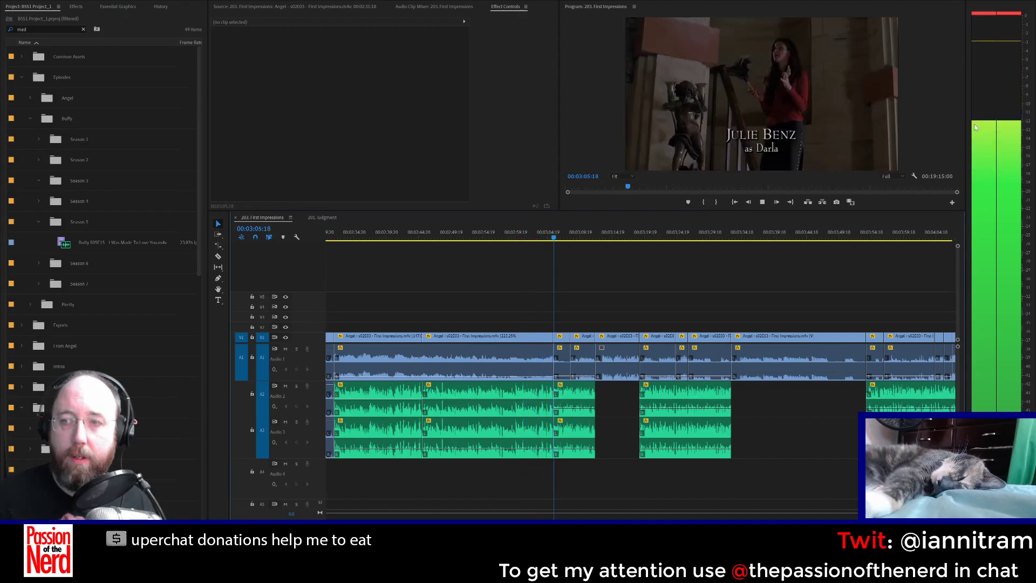
{"action": "key", "text": "space"}
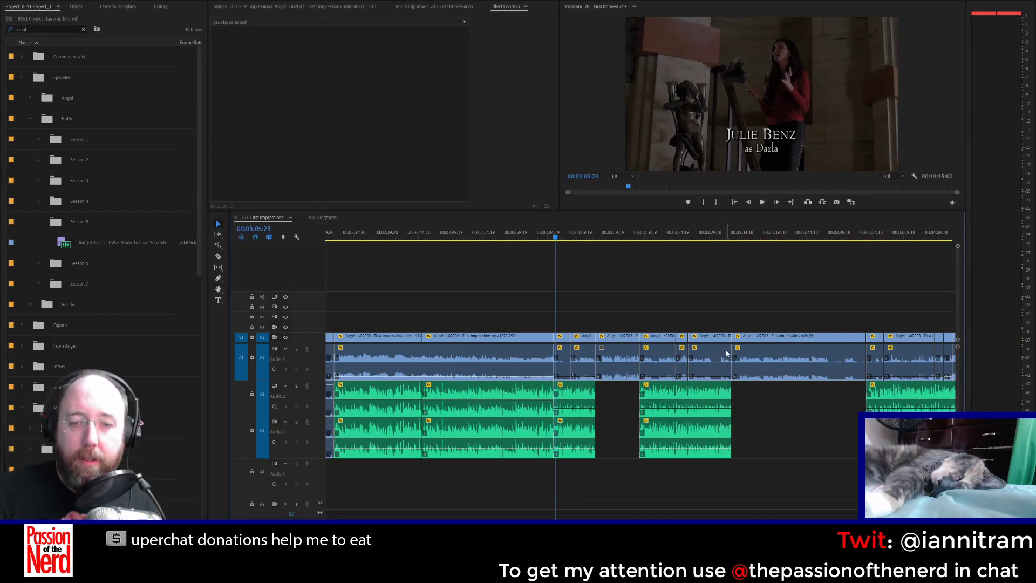
Step: Check the two rate-stretched V1 clips and replay the section through to 00:03:11:08
{"action": "left_click", "coordinate": [393, 336]}
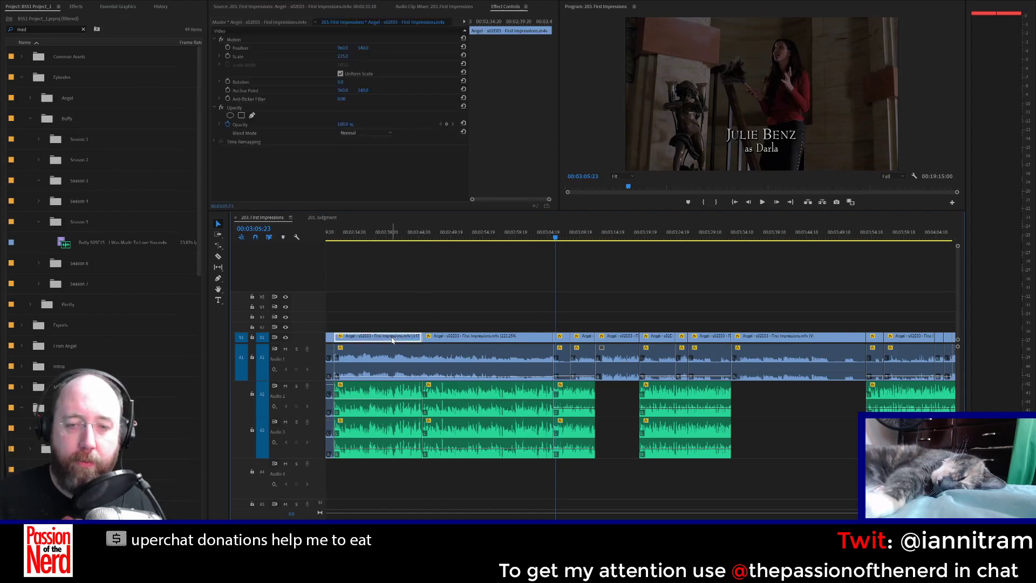
{"action": "left_click", "coordinate": [447, 347]}
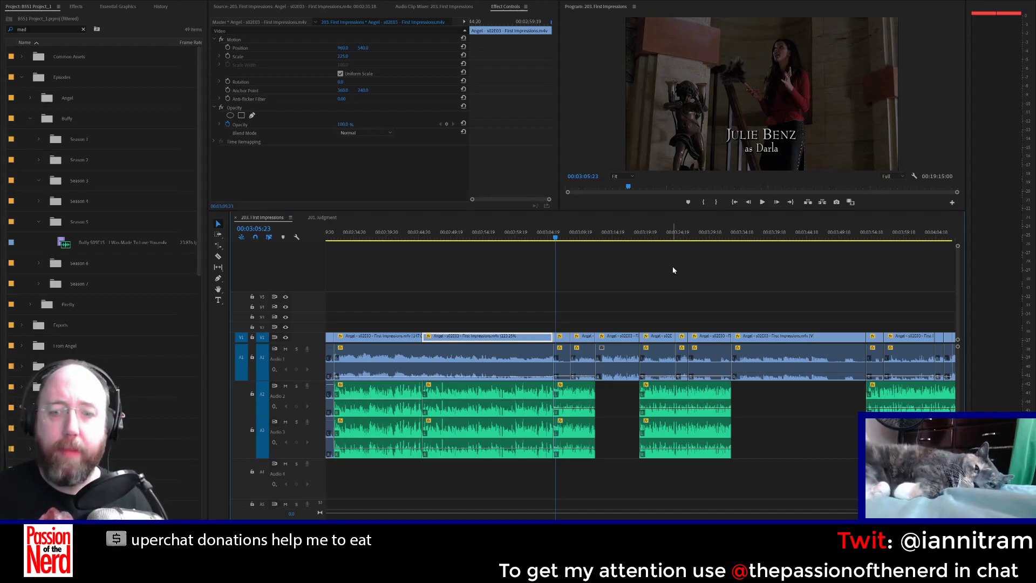
{"action": "left_click", "coordinate": [332, 235]}
{"action": "key", "text": "space"}
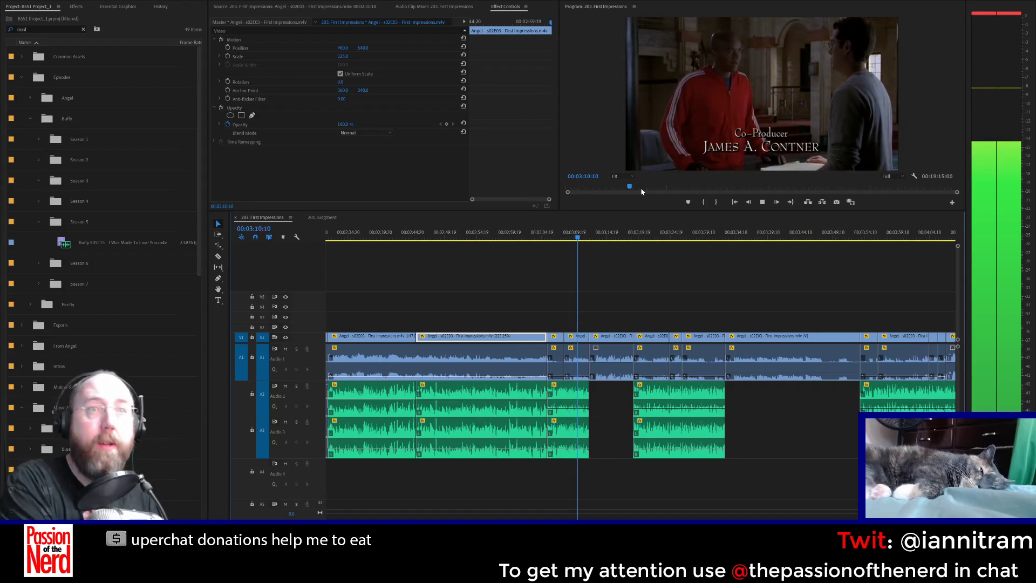
{"action": "key", "text": "space"}
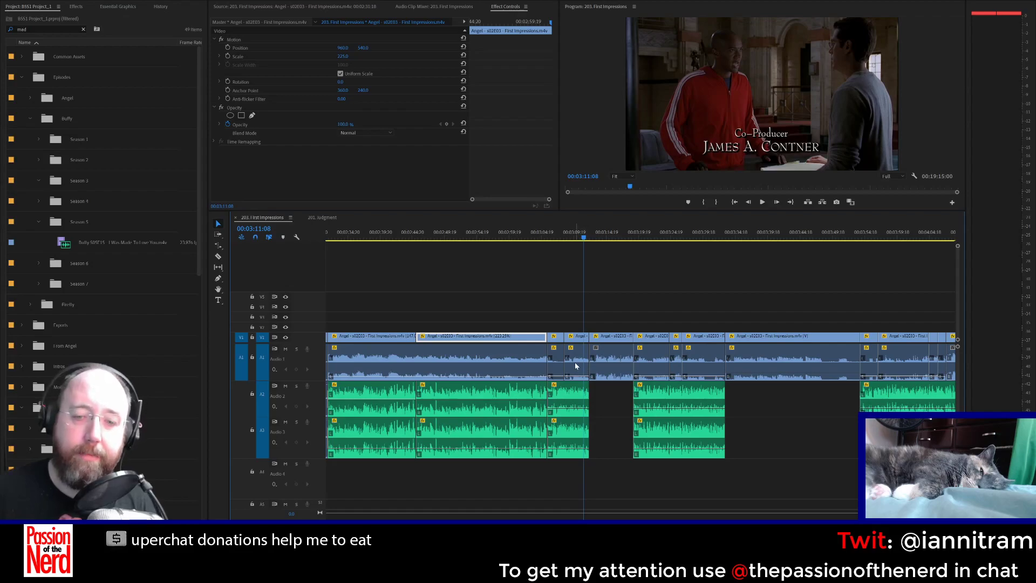
Step: Duplicate the Angel audio after the green clip's end near 00:03:12 onto A2 and add Constant Power crossfades at its start on both tracks
{"action": "left_click", "coordinate": [571, 414]}
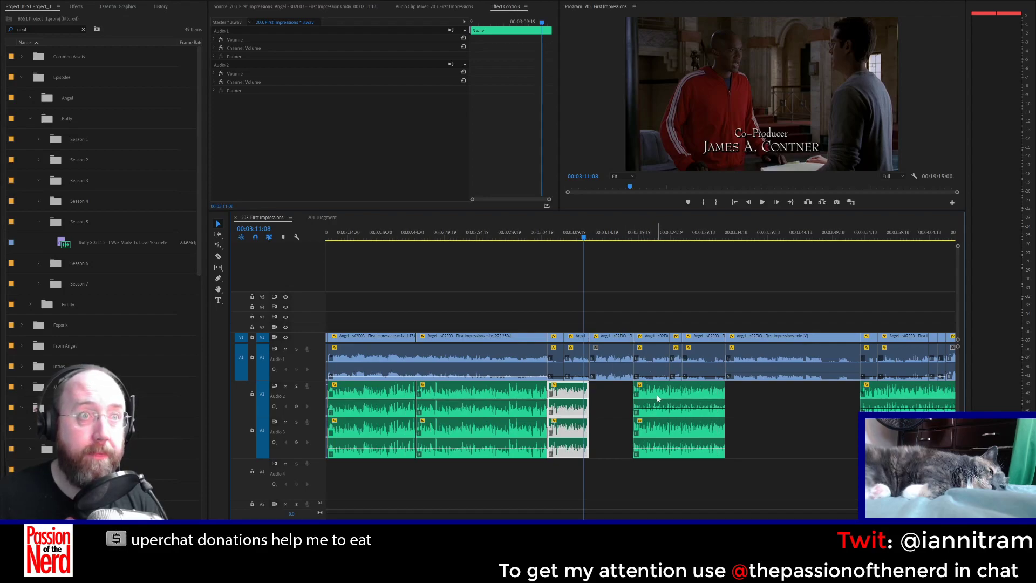
{"action": "left_click", "coordinate": [613, 372]}
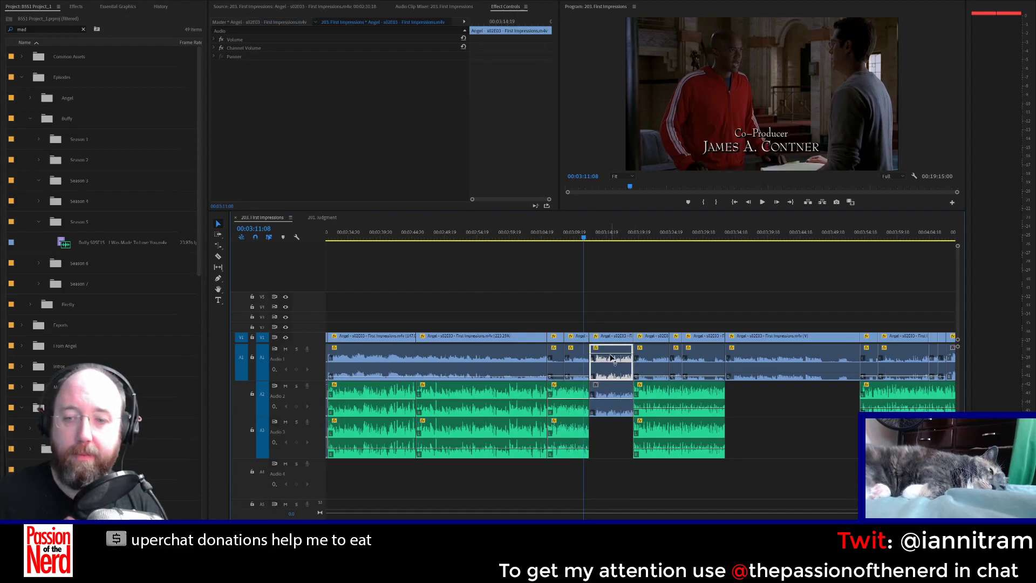
{"action": "left_click", "coordinate": [615, 428]}
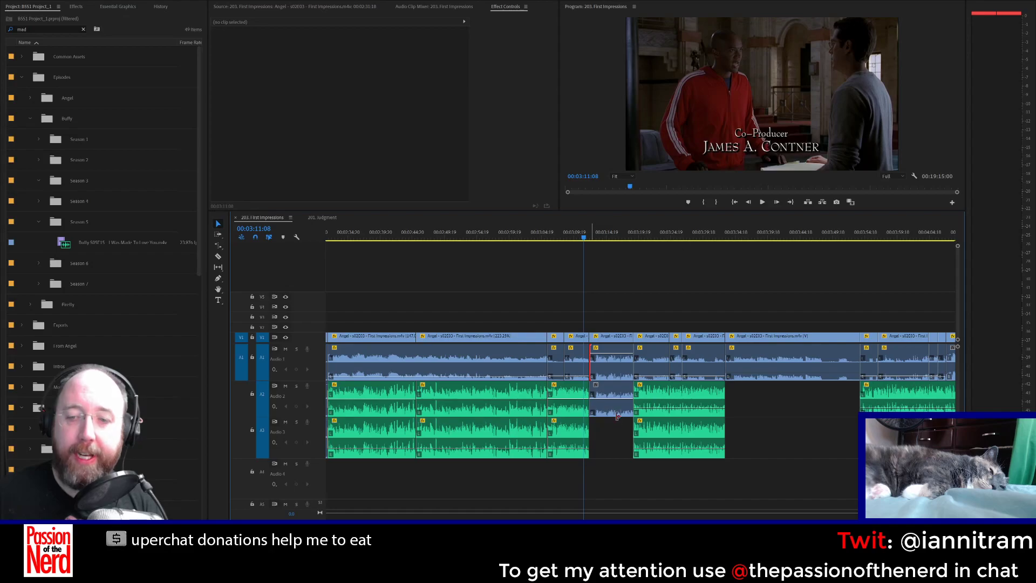
{"action": "left_click", "coordinate": [590, 372]}
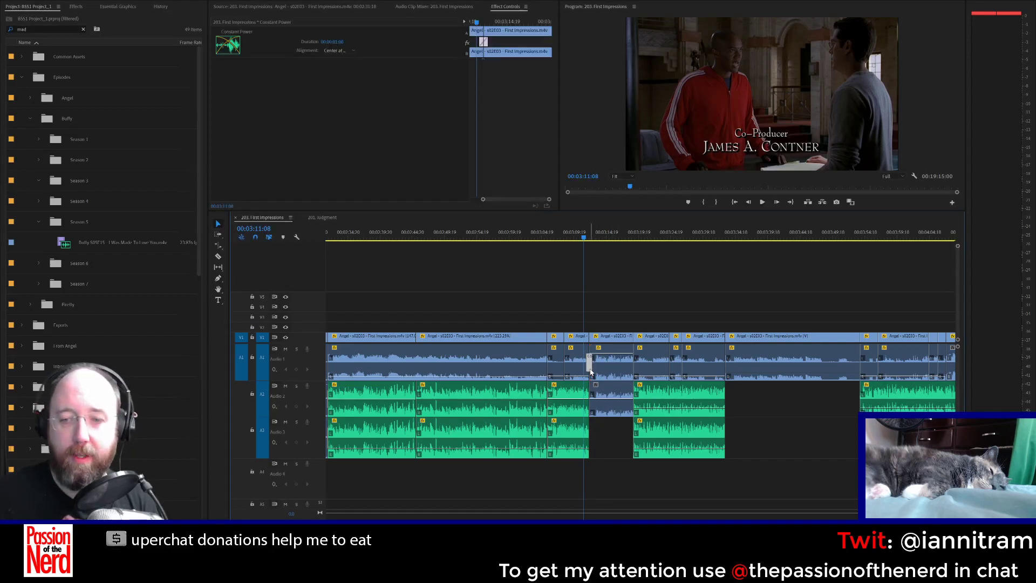
{"action": "left_click", "coordinate": [592, 409]}
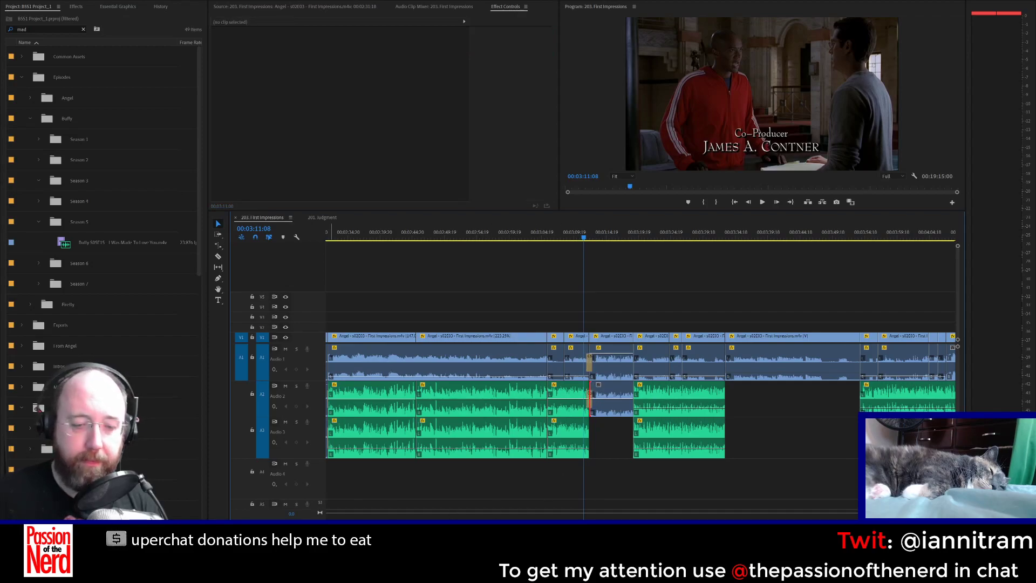
Step: Shorten the A2 and A1 Constant Power crossfades near 00:03:12 to a few frames each
{"action": "key", "text": "equal"}
{"action": "key", "text": "equal"}
{"action": "key", "text": "equal"}
{"action": "key", "text": "equal"}
{"action": "key", "text": "equal"}
{"action": "key", "text": "equal"}
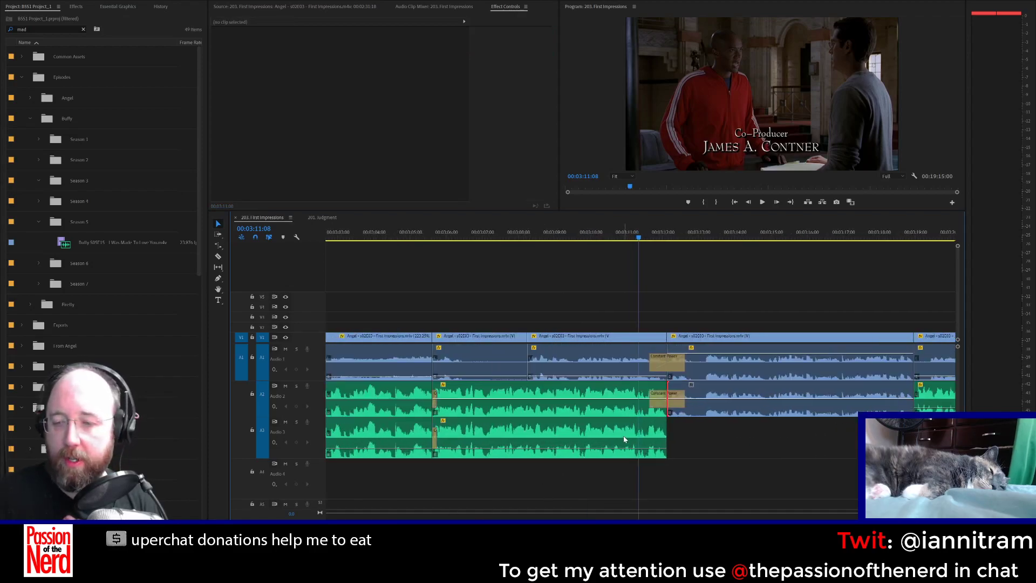
{"action": "left_click", "coordinate": [651, 408]}
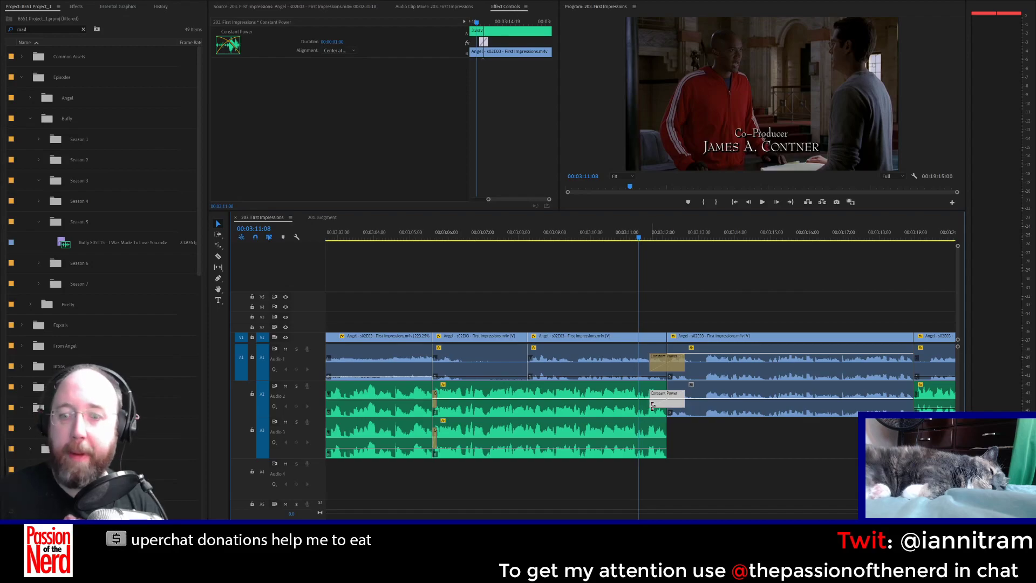
{"action": "left_click_drag", "start_coordinate": [695, 405], "coordinate": [697, 405]}
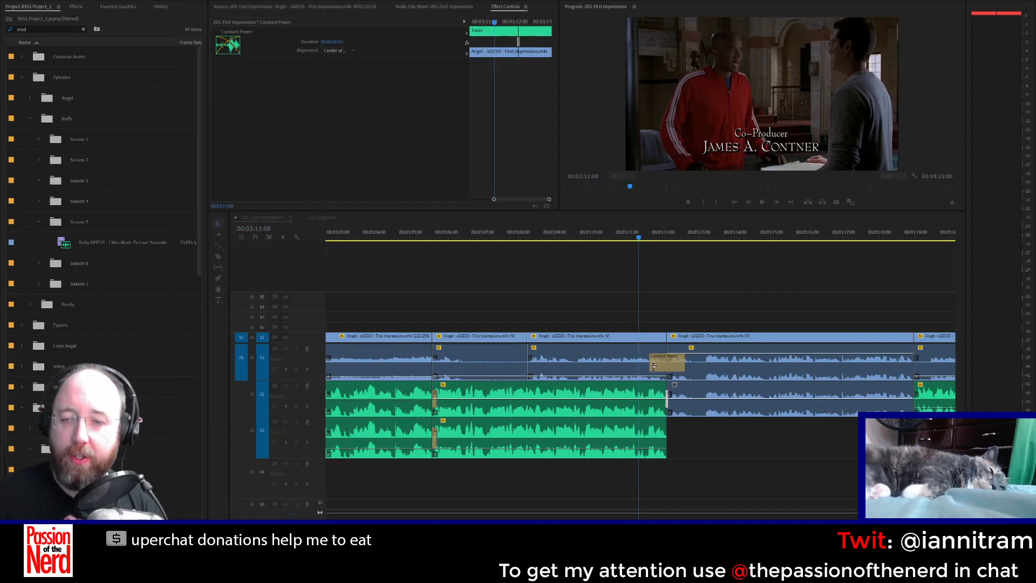
{"action": "left_click_drag", "start_coordinate": [650, 366], "coordinate": [668, 366]}
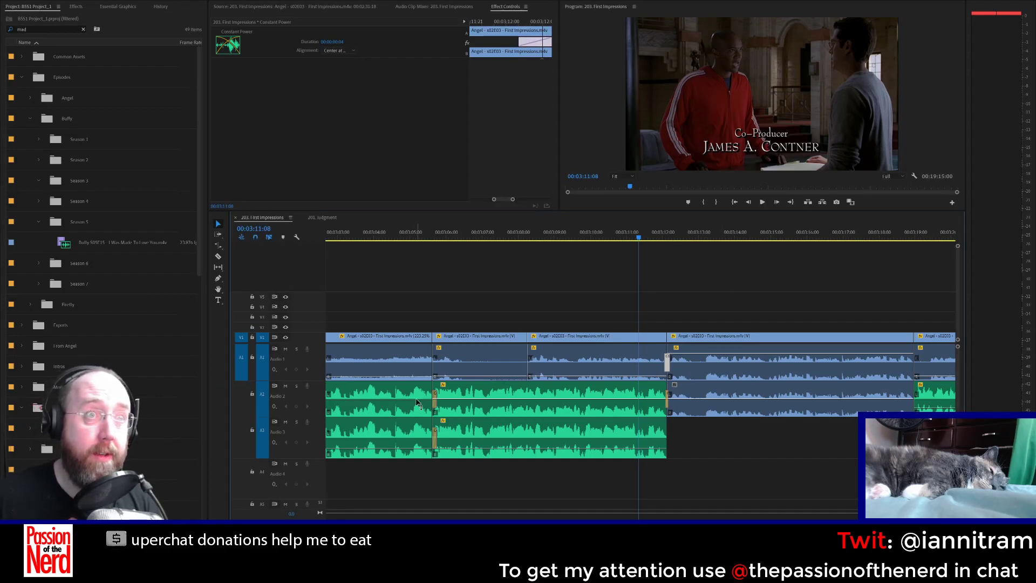
Step: Play the sequence from 00:03:06:03 to 00:03:08:04 to check the audio before the crossfades
{"action": "left_click", "coordinate": [452, 232]}
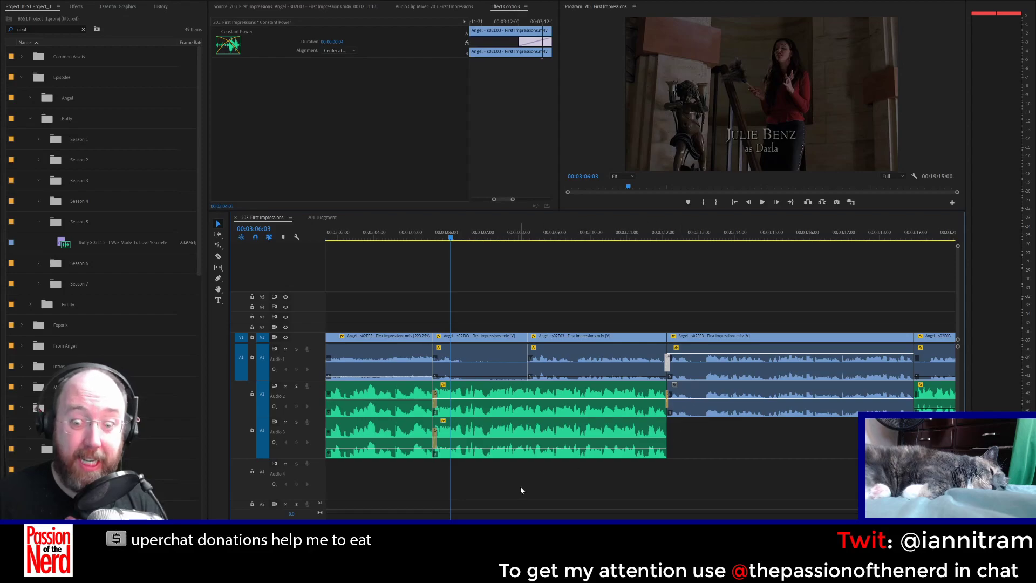
{"action": "key", "text": "space"}
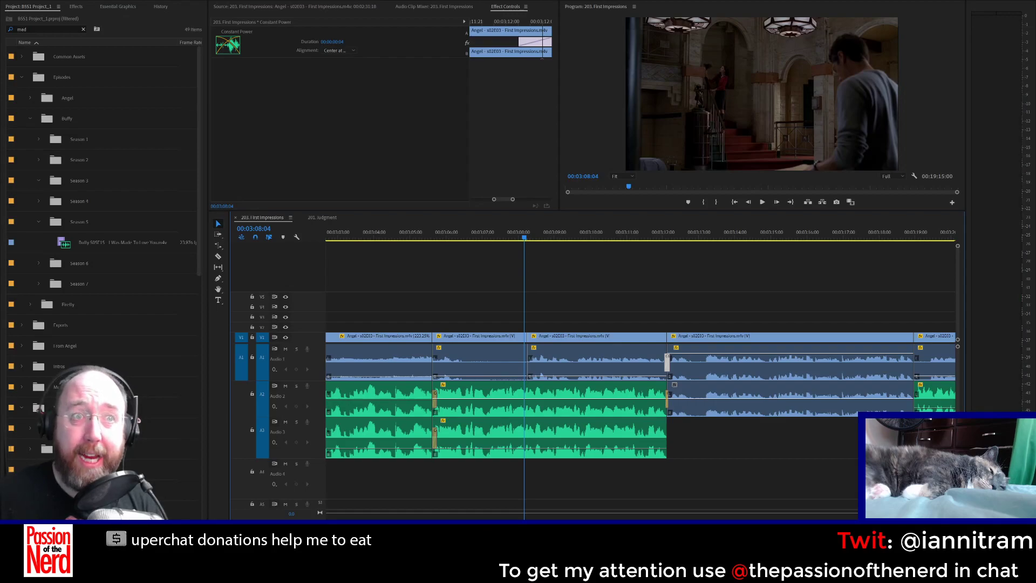
{"action": "scroll", "coordinate": [641, 377], "scroll_direction": "down", "scroll_amount": 3}
{"action": "scroll", "coordinate": [640, 378], "scroll_direction": "down", "scroll_amount": 3}
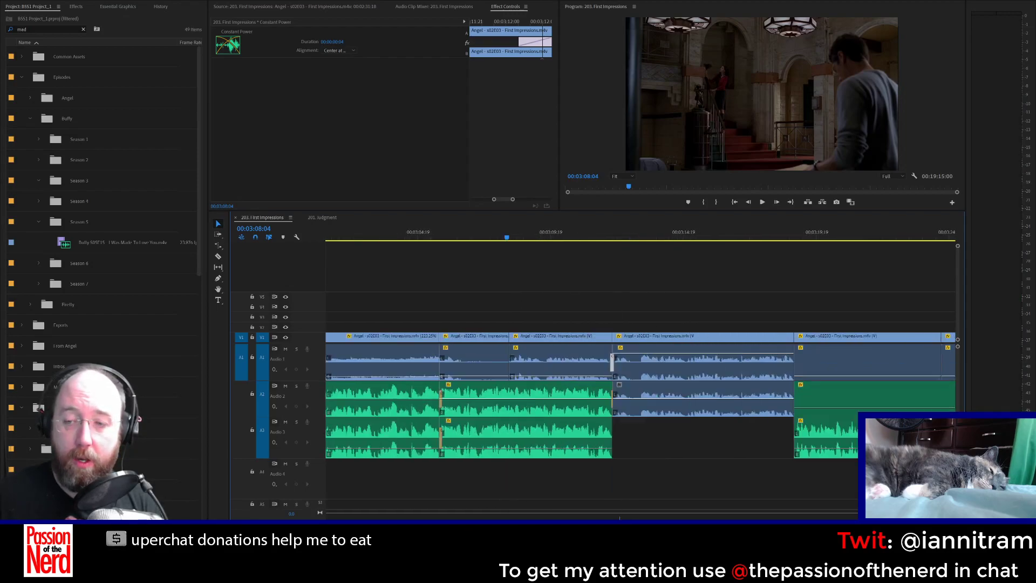
Step: Play the sequence from 00:03:08:04 to 00:03:19:02 to check the duplicated Angel audio against the video
{"action": "key", "text": "space"}
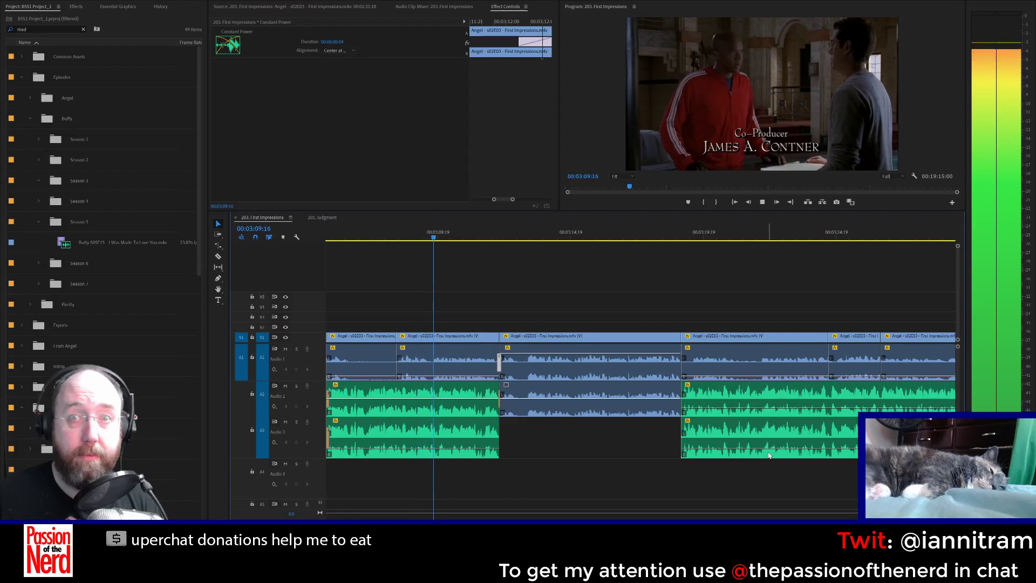
{"action": "left_click", "coordinate": [566, 396]}
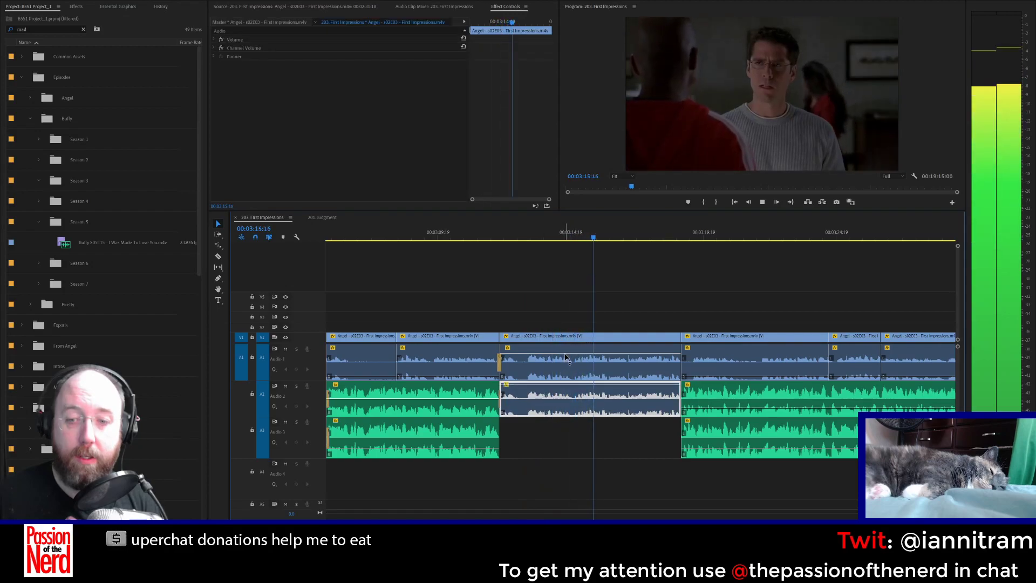
{"action": "left_click", "coordinate": [575, 337]}
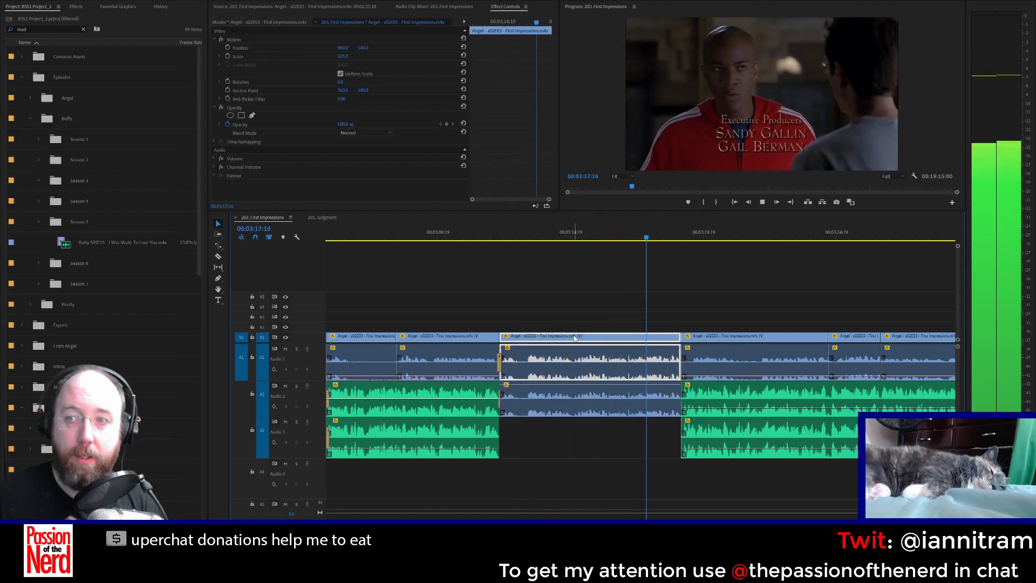
{"action": "key", "text": "space"}
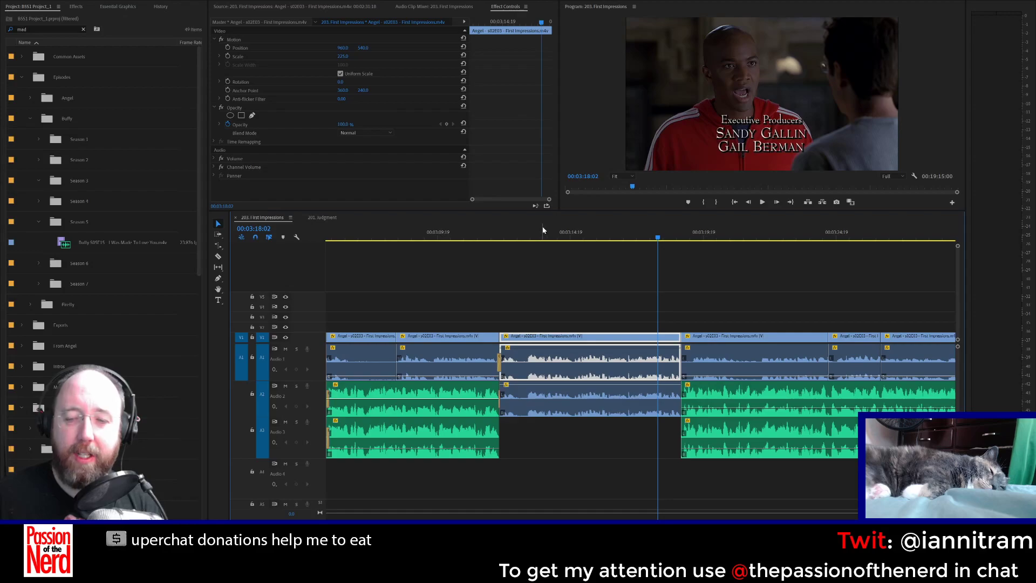
{"action": "left_click", "coordinate": [520, 233]}
{"action": "key", "text": "space"}
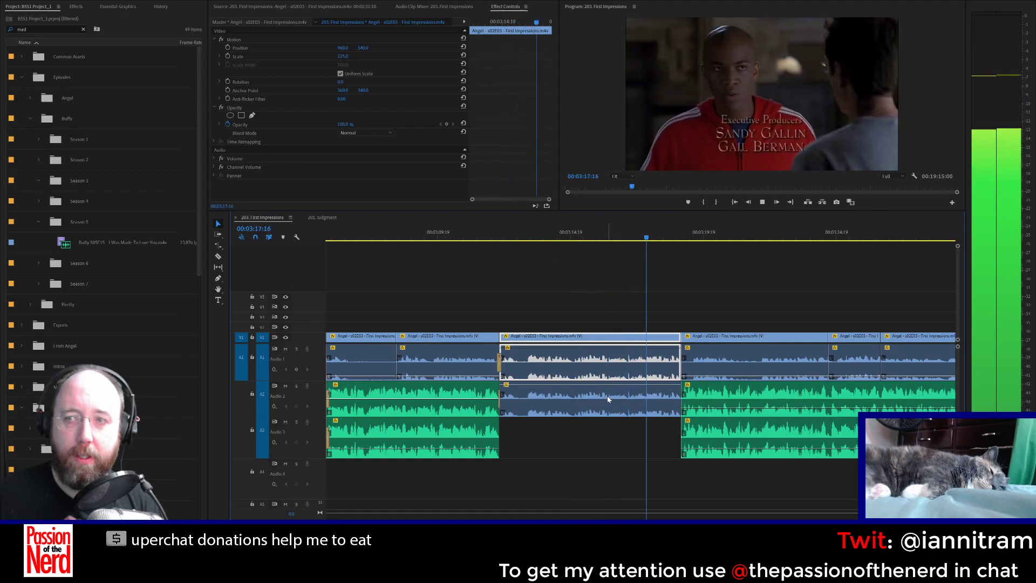
{"action": "key", "text": "space"}
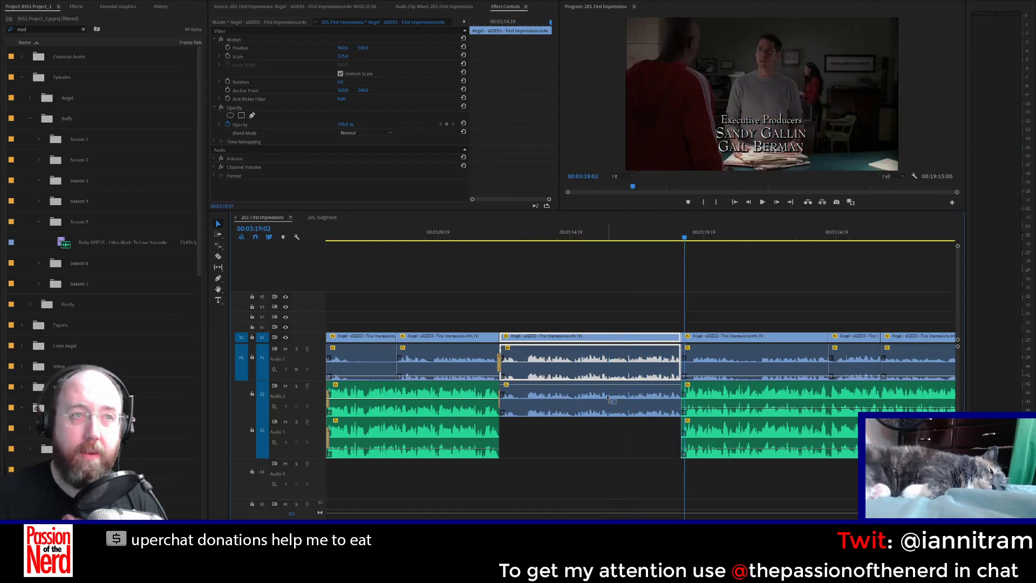
Step: Add a Constant Power crossfade on A2 between the Angel audio and the following green clip near 00:03:19, shortened to a few frames
{"action": "left_click", "coordinate": [688, 423]}
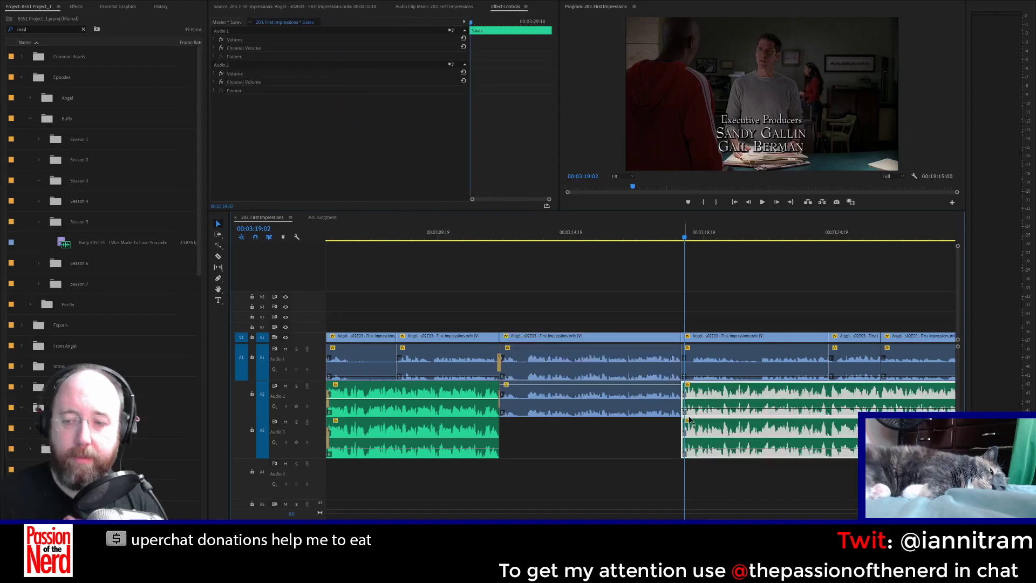
{"action": "left_click", "coordinate": [660, 443]}
{"action": "left_click", "coordinate": [683, 414]}
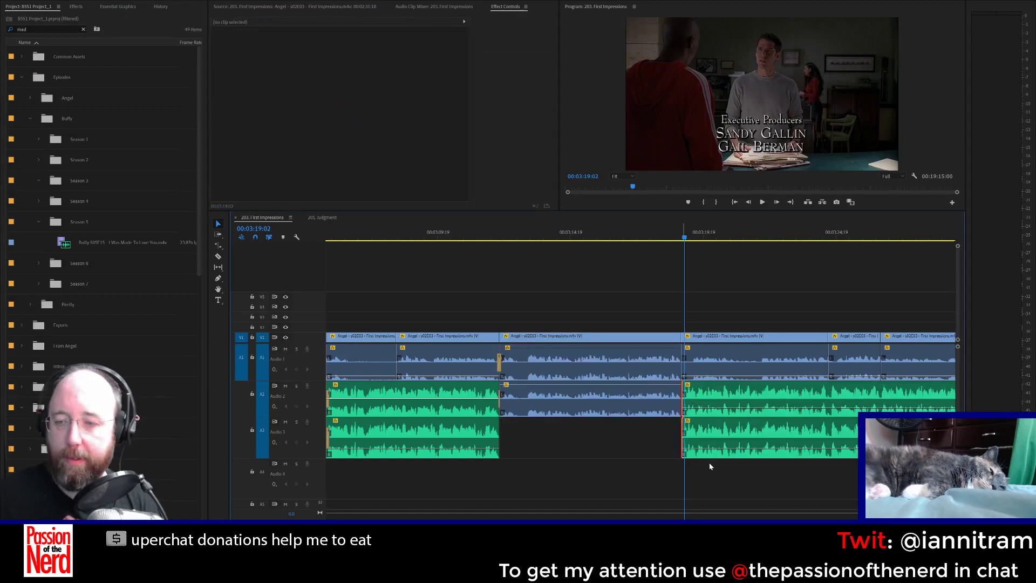
{"action": "key", "text": "ctrl+shift+d"}
{"action": "left_click", "coordinate": [696, 440]}
{"action": "key", "text": "Delete"}
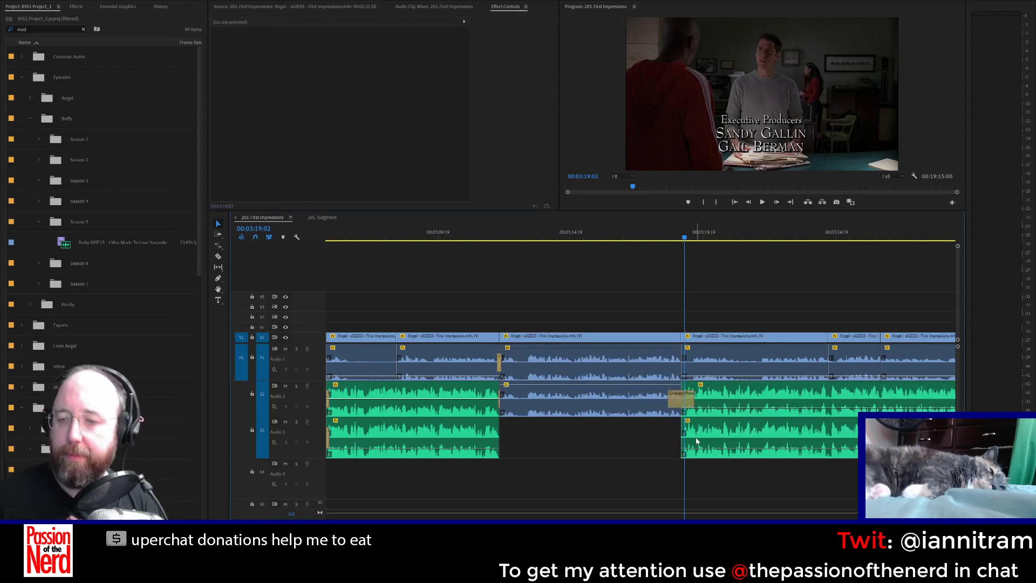
{"action": "left_click", "coordinate": [696, 400]}
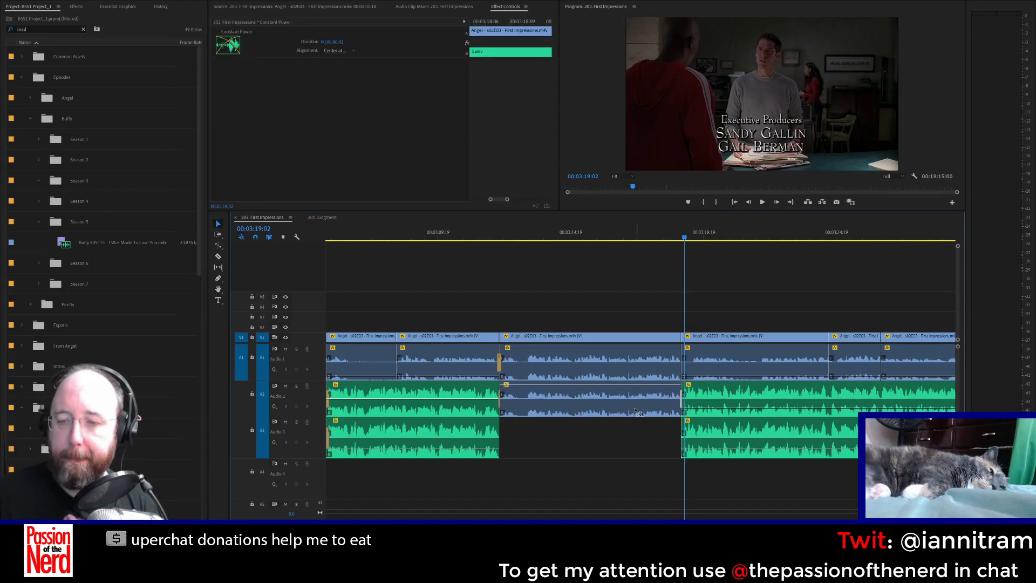
Step: Duplicate the Angel audio from A2 onto A3 in the gap between the green clips, and save the project
{"action": "left_click_drag", "start_coordinate": [611, 411], "coordinate": [611, 435], "text": "alt"}
{"action": "key", "text": "ctrl+s"}
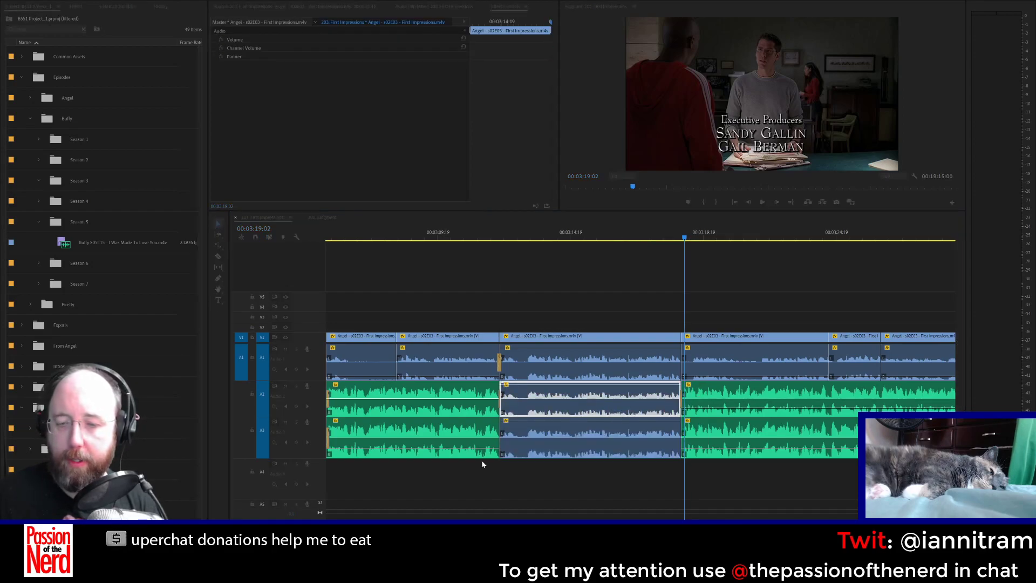
Step: Add Constant Power crossfades on A2 and A3 at the cut near 00:03:12 and shorten each to a few frames
{"action": "left_click", "coordinate": [497, 441]}
{"action": "key", "text": "ctrl+shift+d"}
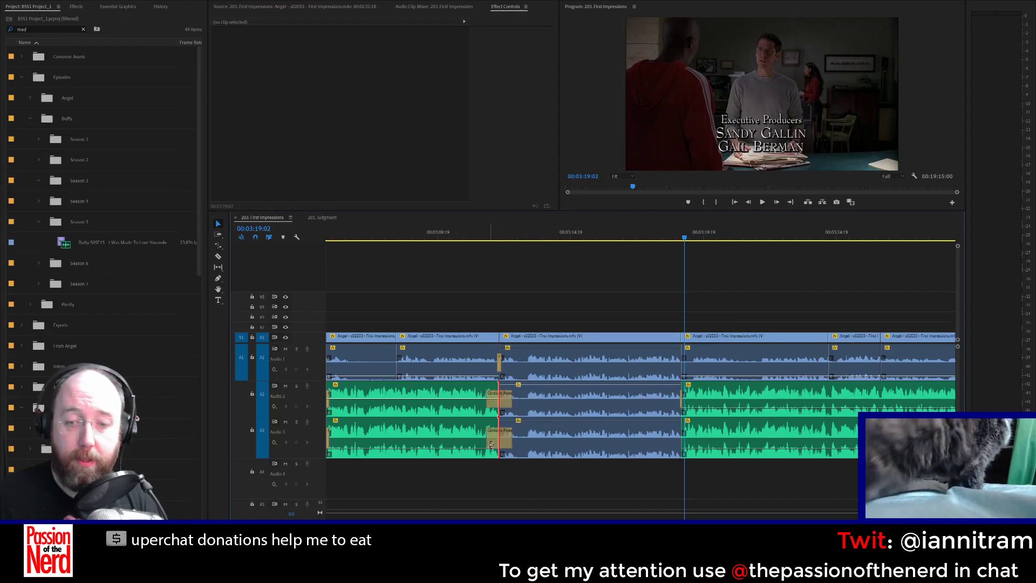
{"action": "left_click_drag", "start_coordinate": [490, 436], "coordinate": [535, 436]}
{"action": "left_click_drag", "start_coordinate": [490, 400], "coordinate": [520, 405]}
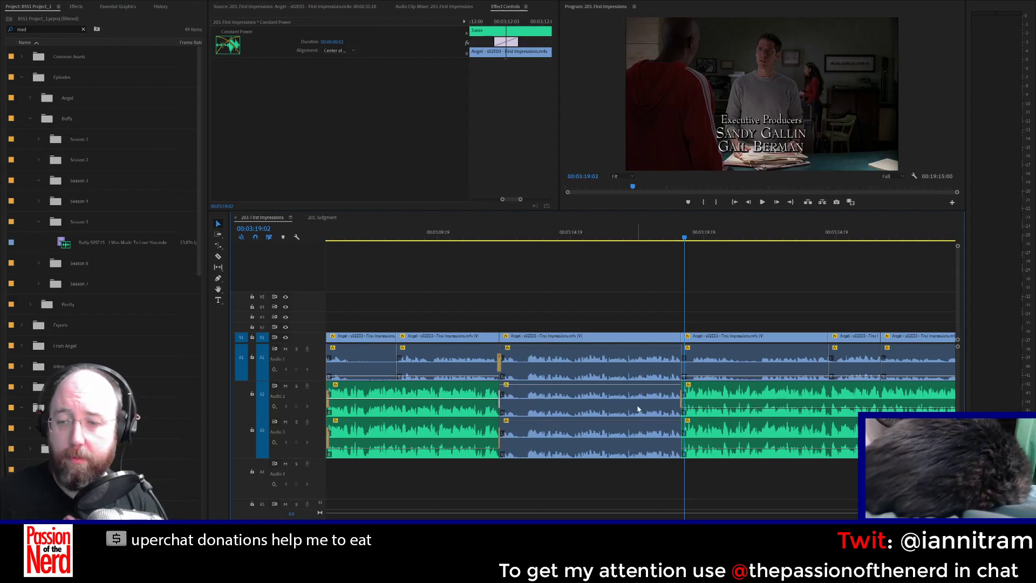
{"action": "left_click", "coordinate": [686, 423]}
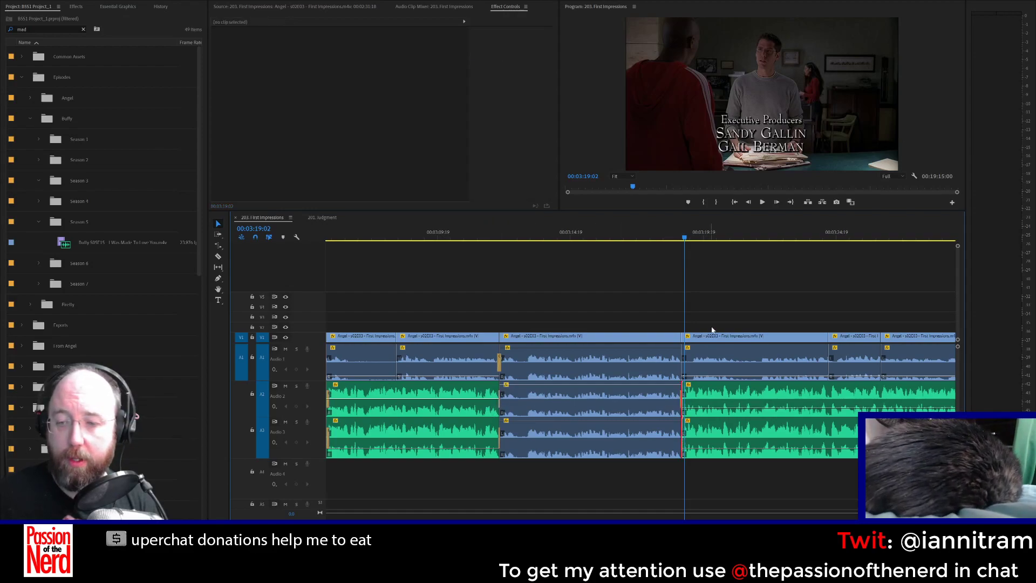
Step: Play the sequence from just before the 00:03:12 crossfades through to 00:03:34:00 to check the filled audio
{"action": "left_click", "coordinate": [486, 238]}
{"action": "key", "text": "space"}
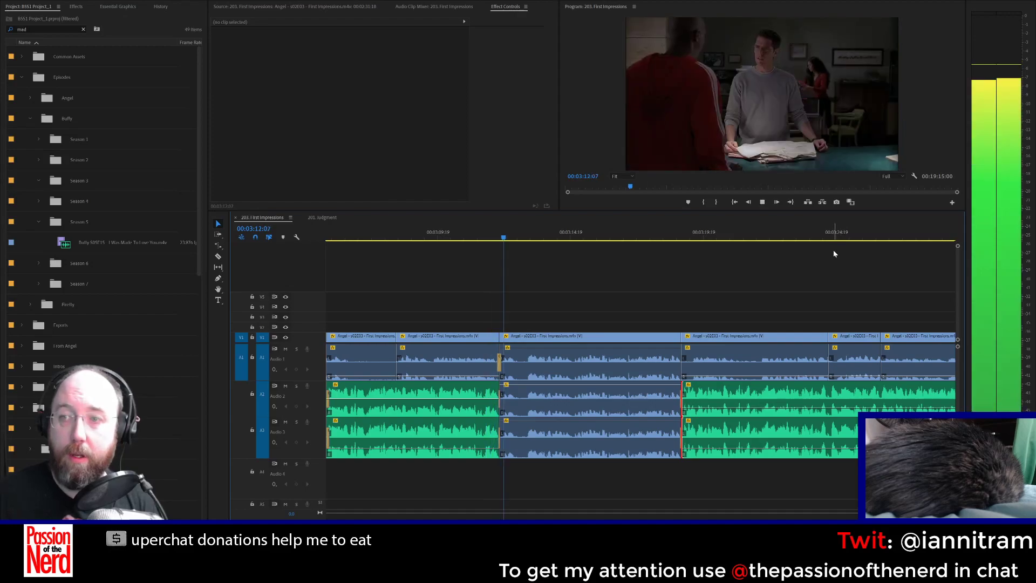
{"action": "scroll", "coordinate": [391, 447], "scroll_direction": "up", "scroll_amount": 5}
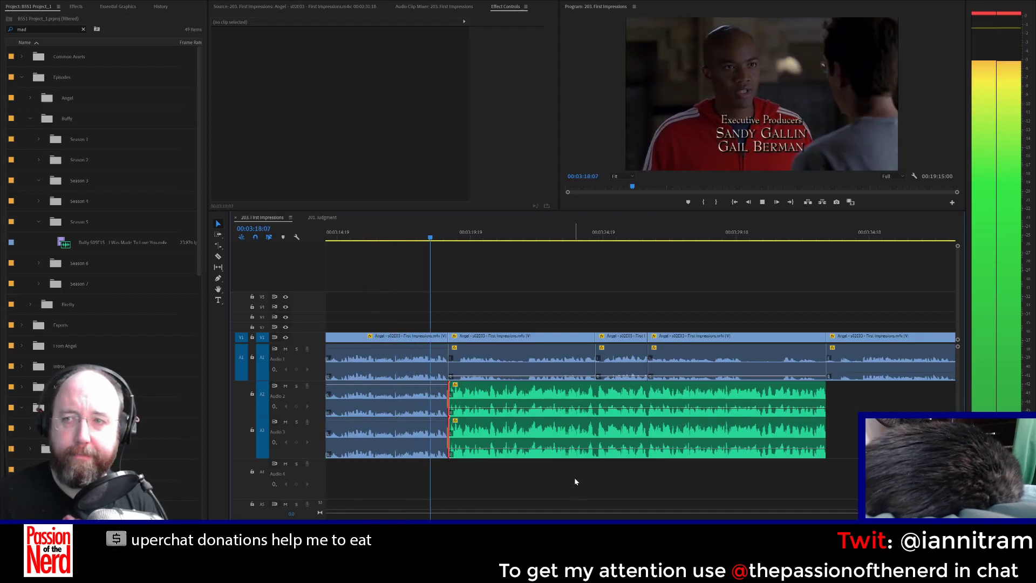
{"action": "key", "text": "space"}
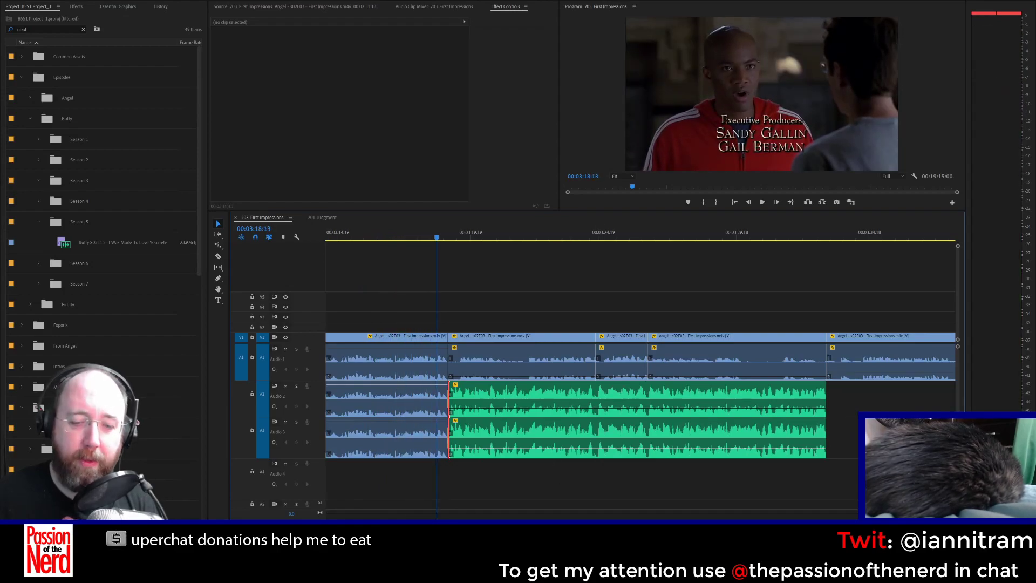
{"action": "key", "text": "minus"}
{"action": "key", "text": "minus"}
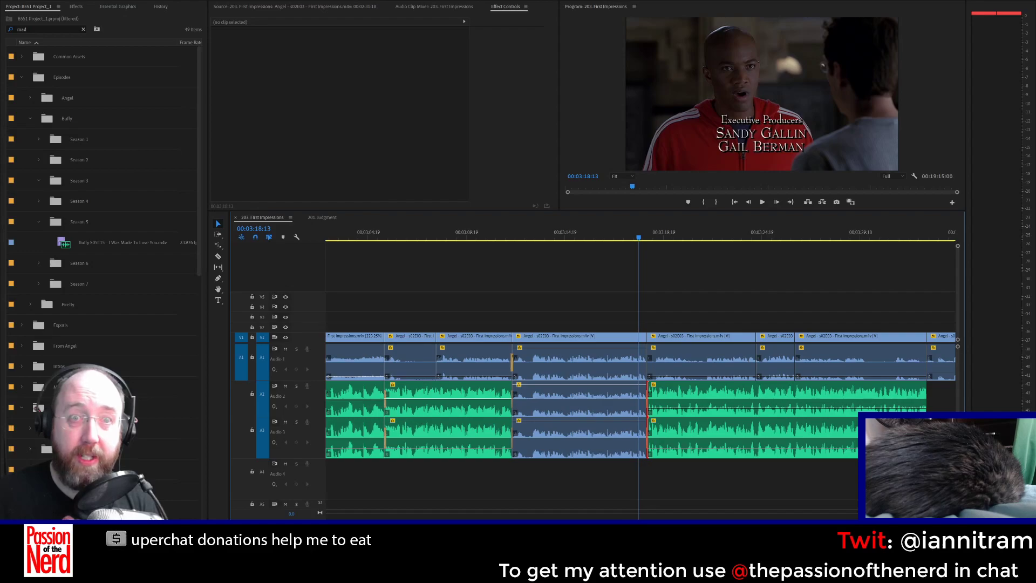
{"action": "key", "text": "space"}
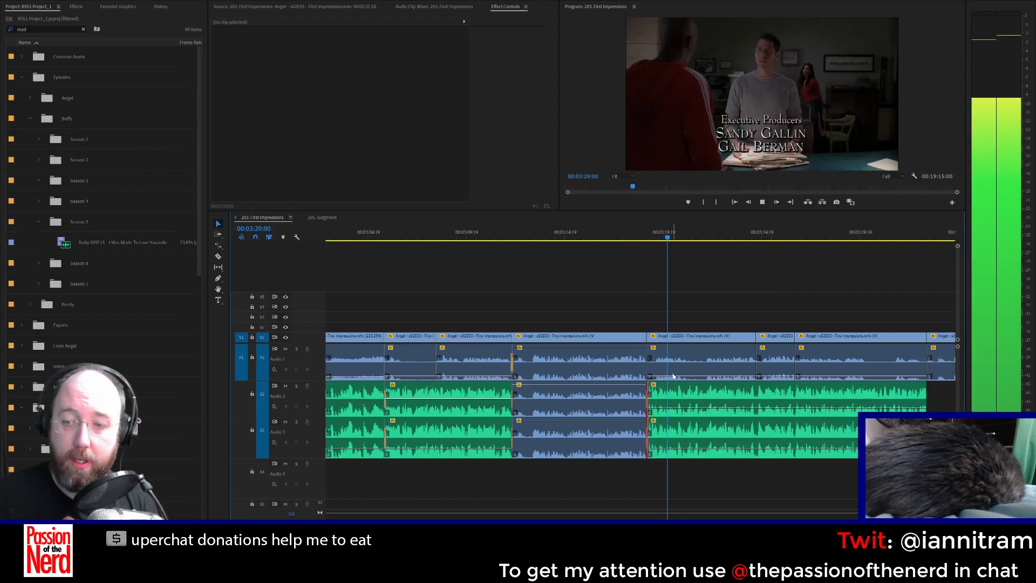
{"action": "left_click", "coordinate": [679, 409]}
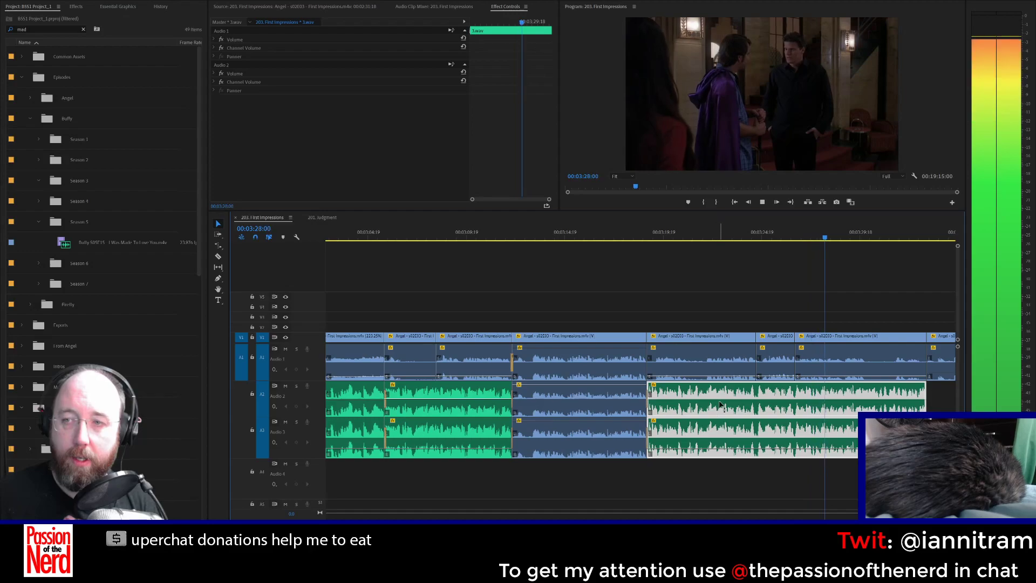
{"action": "scroll", "coordinate": [604, 514], "scroll_direction": "down", "scroll_amount": 5}
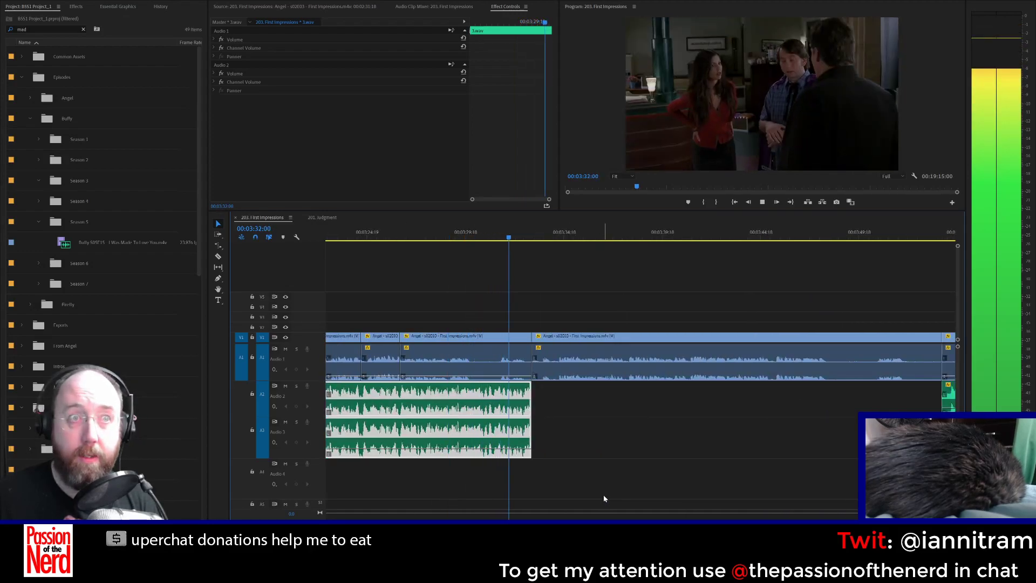
{"action": "key", "text": "space"}
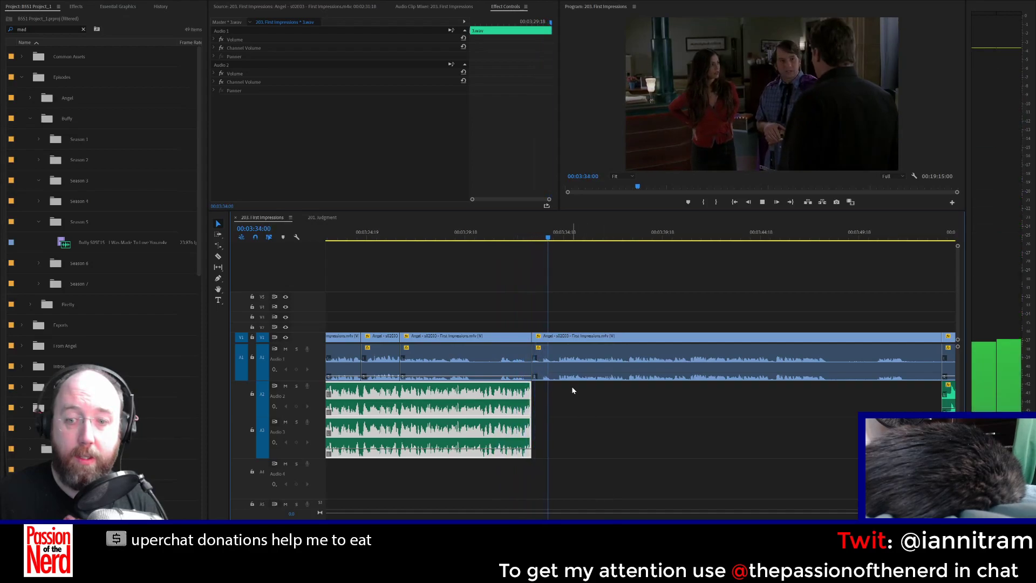
Step: Duplicate the A1 Angel audio that follows the green clip's end near 00:03:33 onto A2 and A3
{"action": "left_click", "coordinate": [567, 381]}
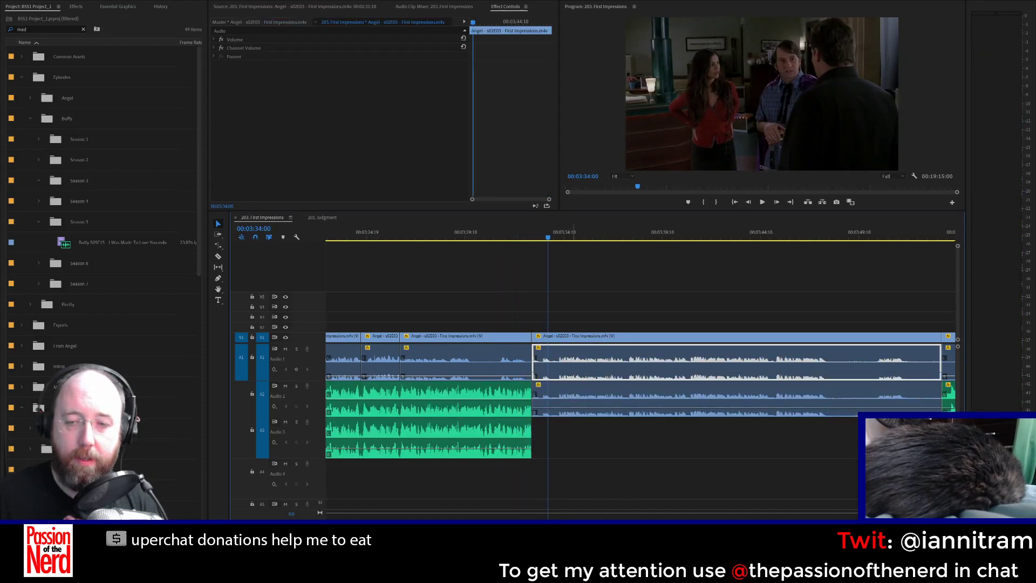
{"action": "key", "text": "space"}
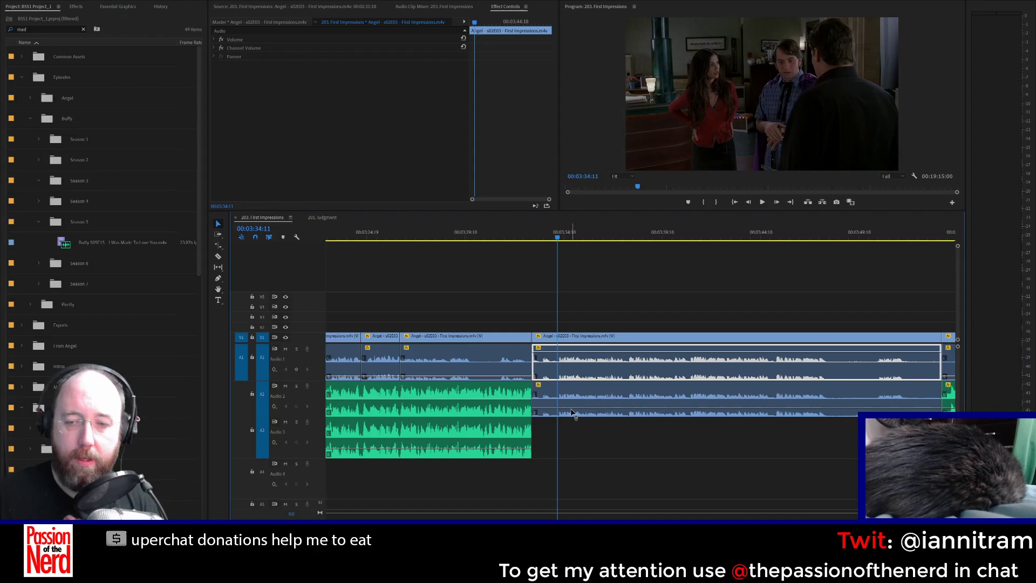
{"action": "left_click", "coordinate": [572, 412]}
{"action": "key", "text": "space"}
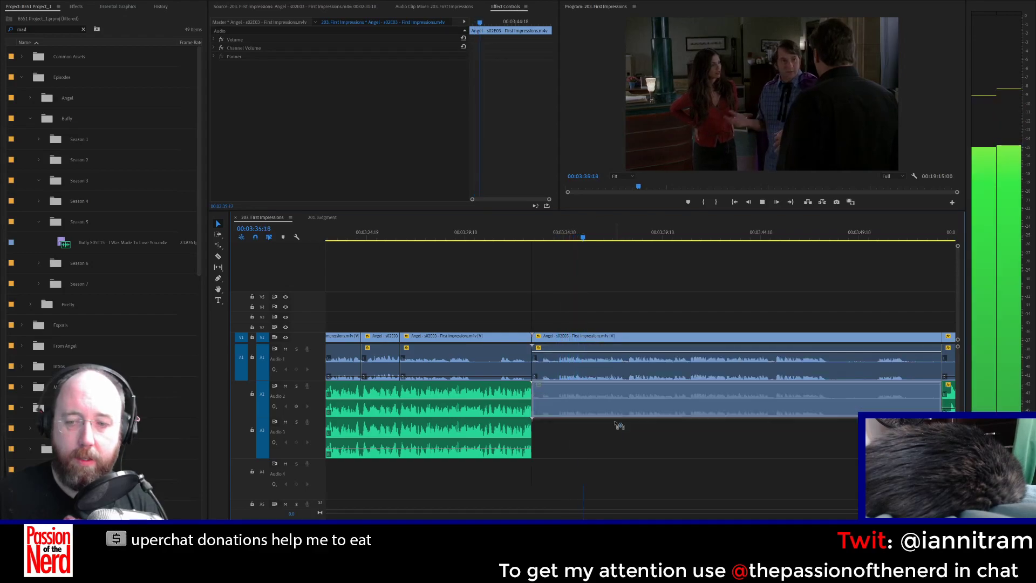
{"action": "left_click_drag", "start_coordinate": [615, 423], "coordinate": [617, 429]}
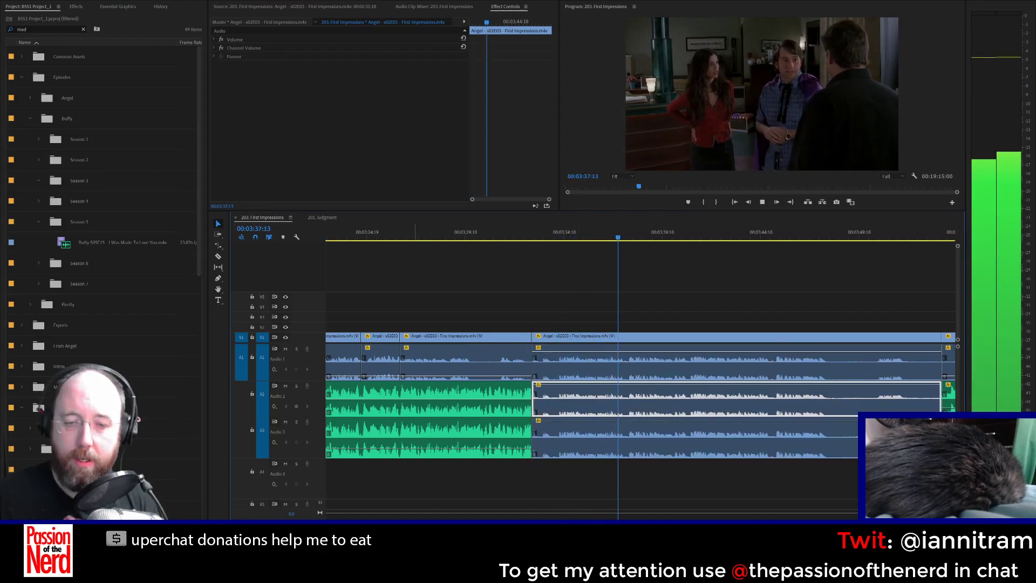
Step: Review the duplicated Angel section and split the Angel video and its audio on A1, A2 and A3 at 00:03:37:21
{"action": "scroll", "coordinate": [640, 394], "scroll_direction": "down", "scroll_amount": 6}
{"action": "scroll", "coordinate": [640, 394], "scroll_direction": "up", "scroll_amount": 3}
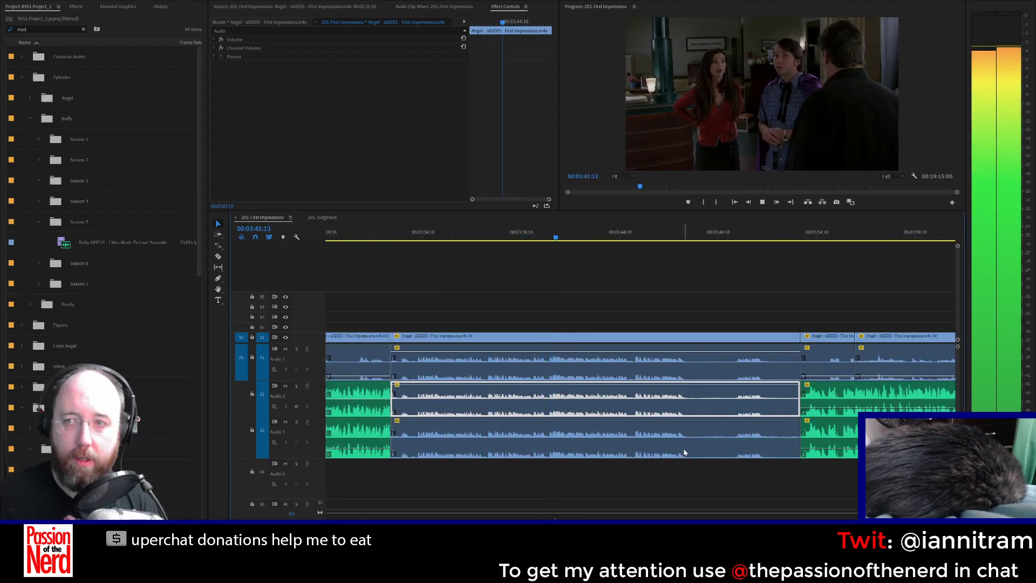
{"action": "key", "text": "space"}
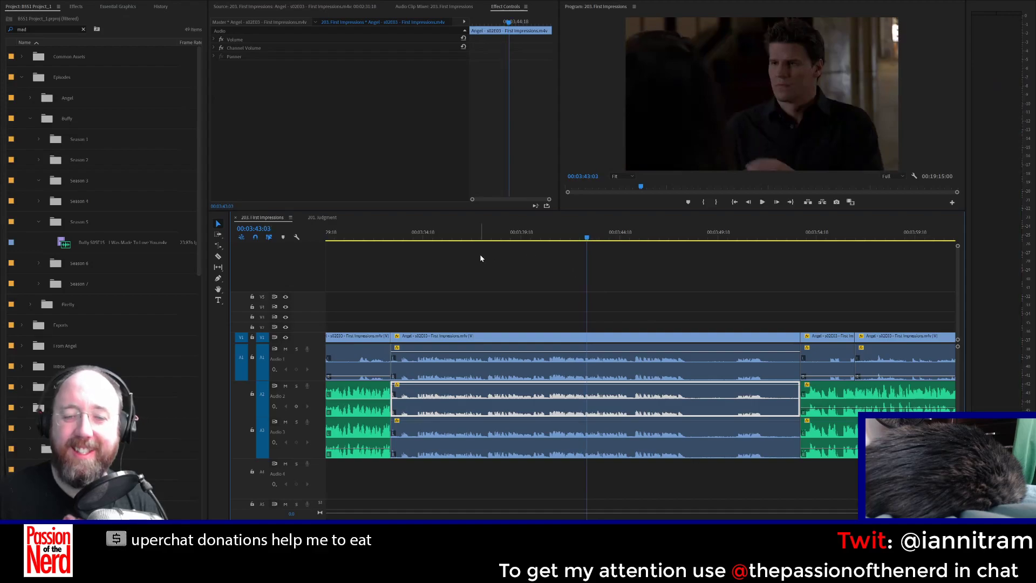
{"action": "left_click", "coordinate": [434, 237]}
{"action": "key", "text": "space"}
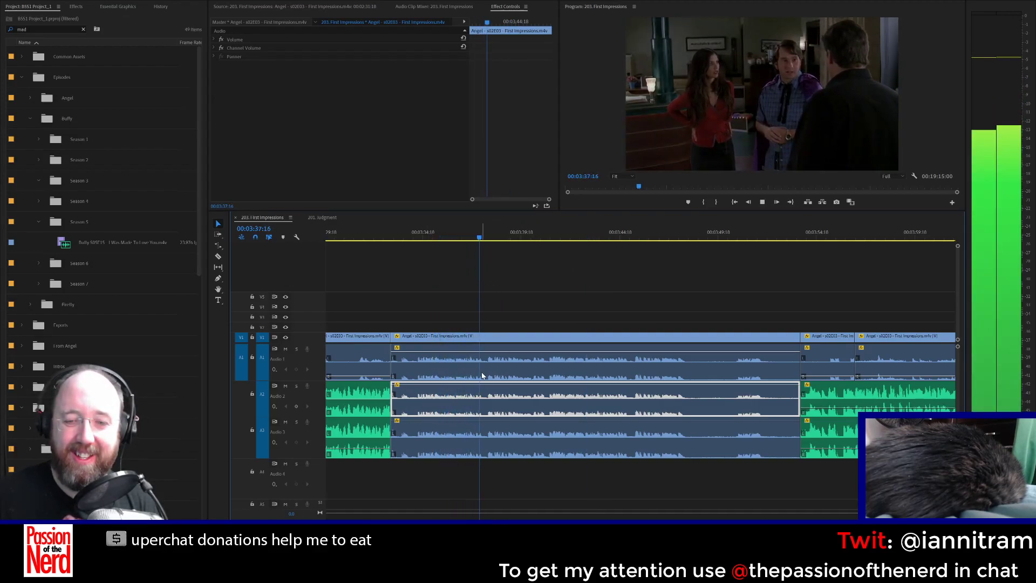
{"action": "key", "text": "space"}
{"action": "left_click", "coordinate": [219, 257]}
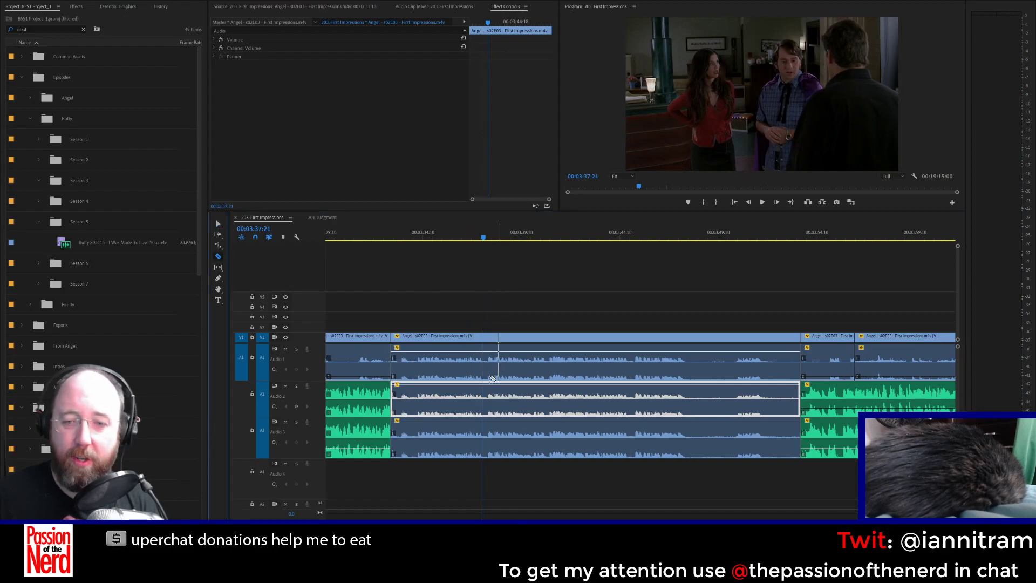
{"action": "left_click", "coordinate": [485, 373]}
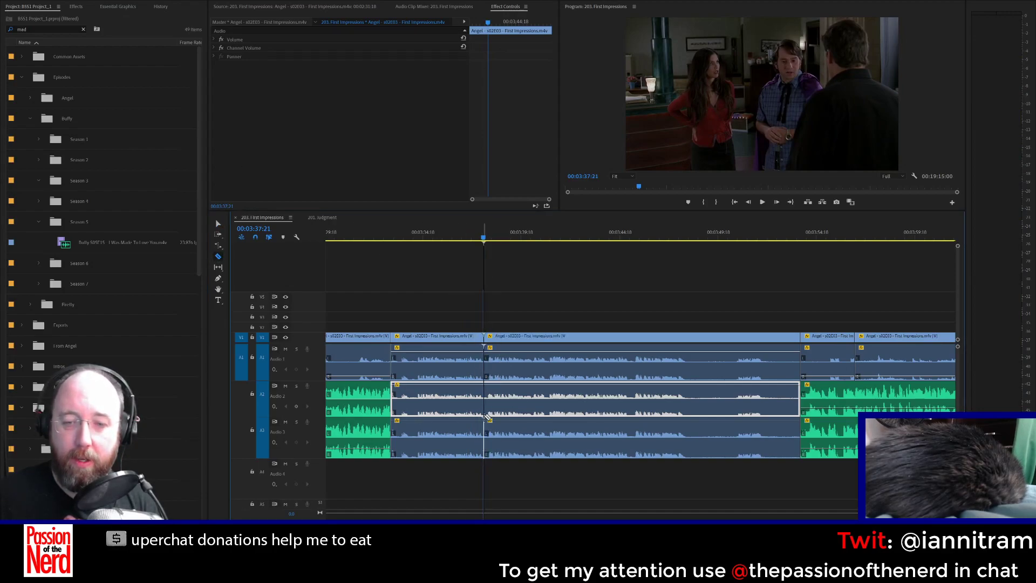
{"action": "left_click", "coordinate": [487, 416]}
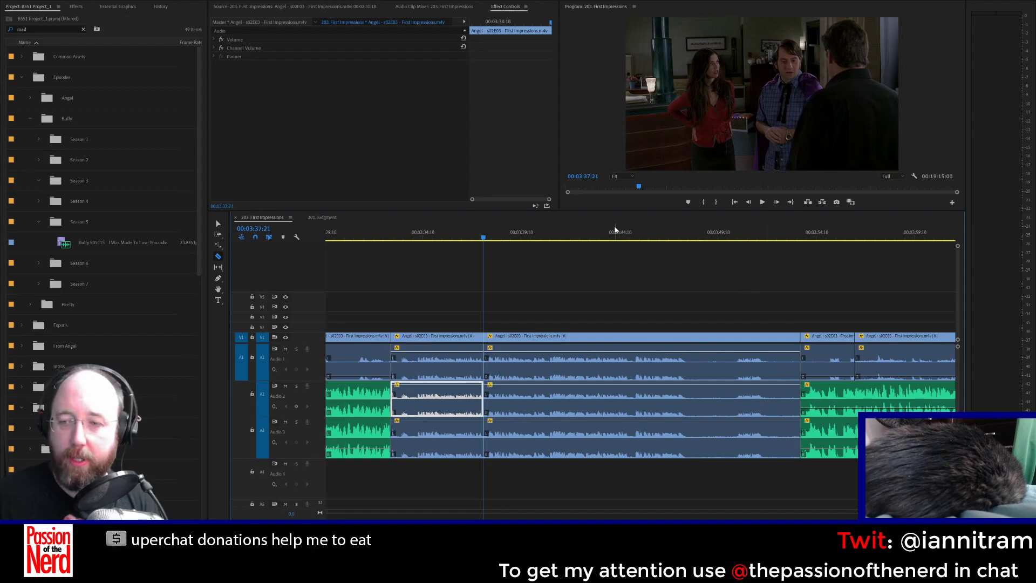
Step: Split the Angel video and its audio on A1, A2 and A3 at 00:03:45:13, and return to the Selection tool
{"action": "left_click", "coordinate": [569, 231]}
{"action": "key", "text": "space"}
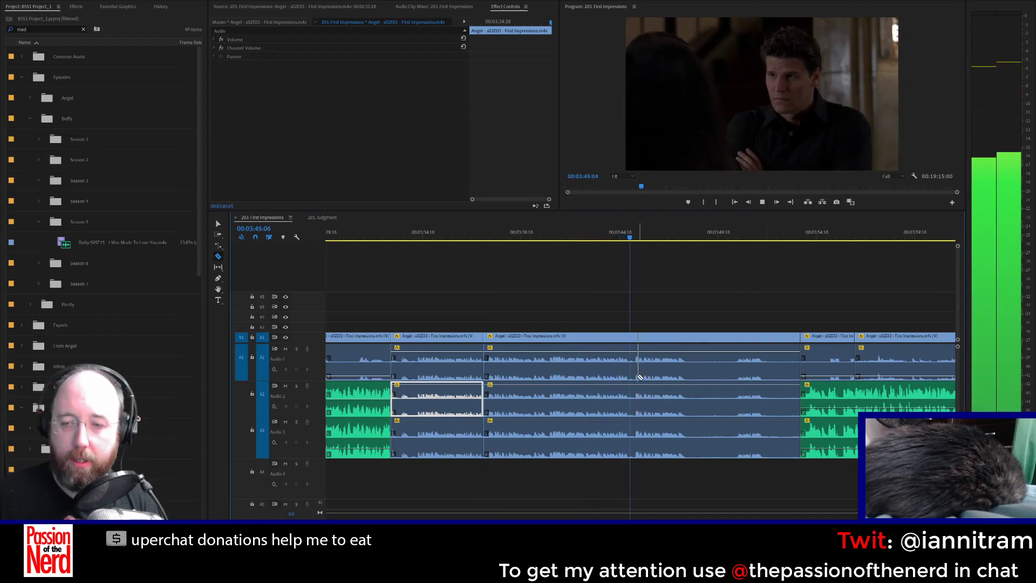
{"action": "key", "text": "space"}
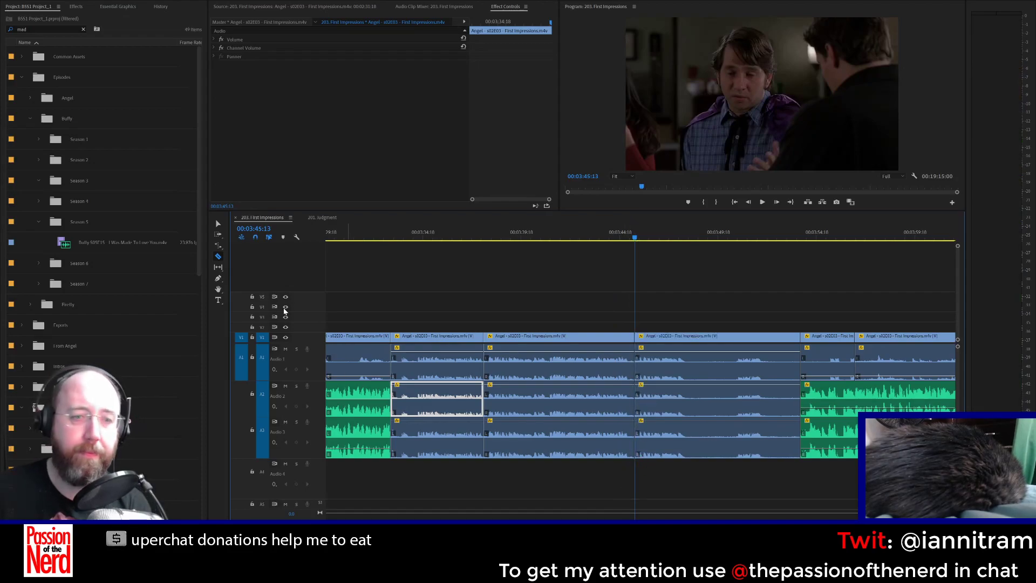
{"action": "left_click", "coordinate": [217, 222]}
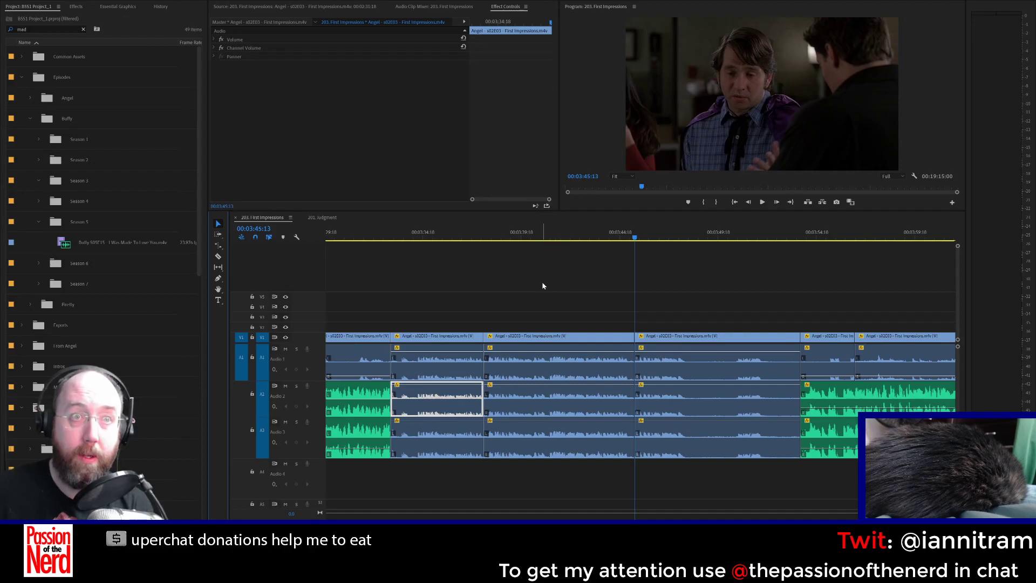
Step: Delete the Angel video and its A1, A2 and A3 audio between 00:03:37:21 and 00:03:45:13, and close the gap
{"action": "left_click_drag", "start_coordinate": [547, 312], "coordinate": [565, 491]}
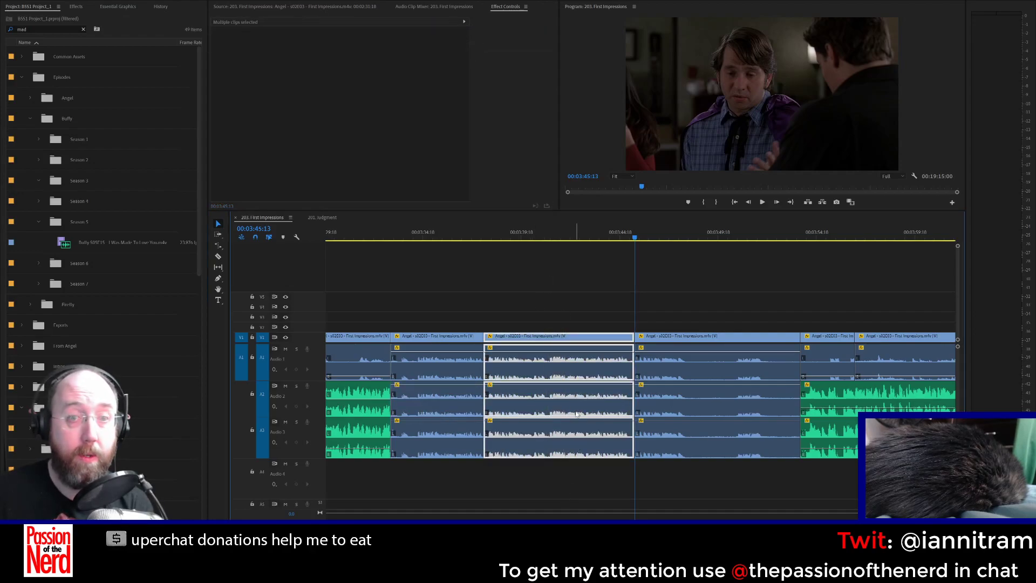
{"action": "key", "text": "Delete"}
{"action": "left_click", "coordinate": [564, 399]}
{"action": "key", "text": "Delete"}
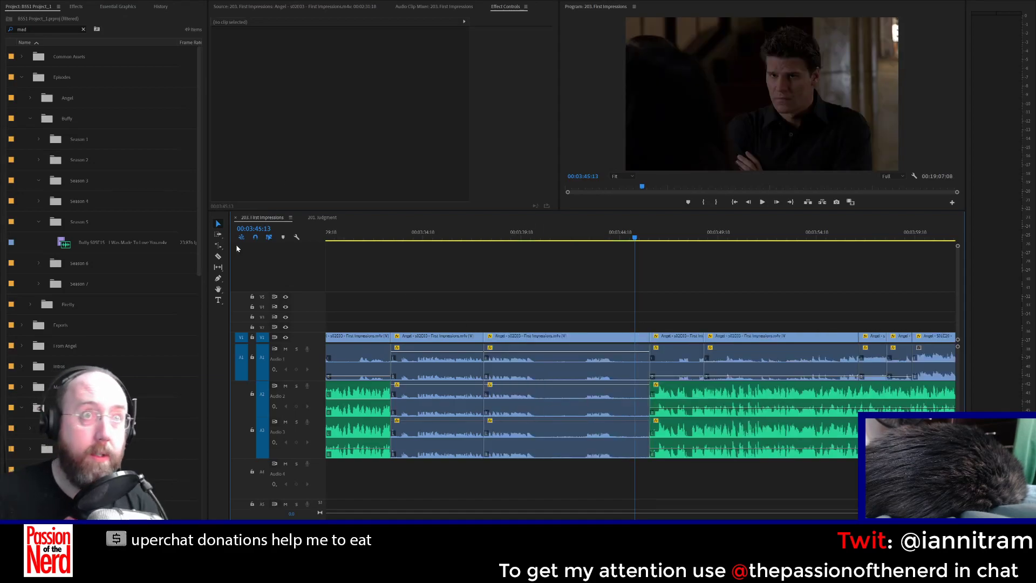
Step: Find the dissolve transitions and apply Dip to Black to the Angel video cut at 00:03:37:21
{"action": "left_click", "coordinate": [76, 7]}
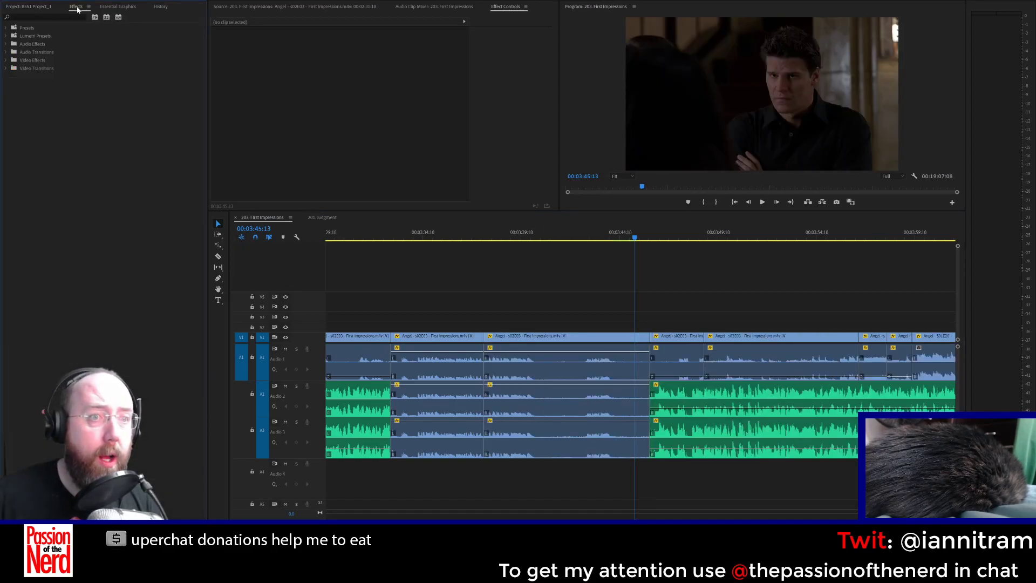
{"action": "type", "text": "f"}
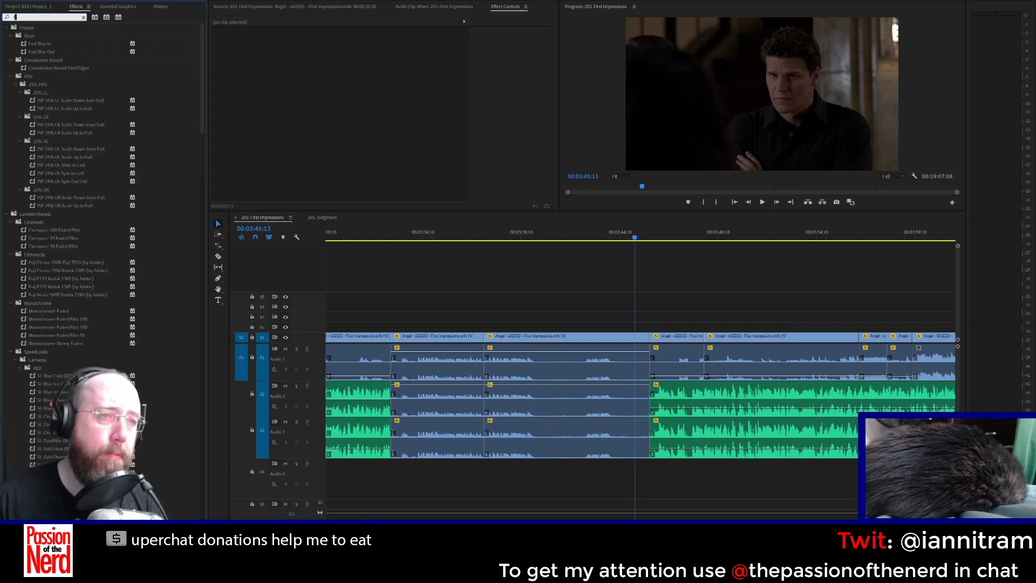
{"action": "type", "text": "ad"}
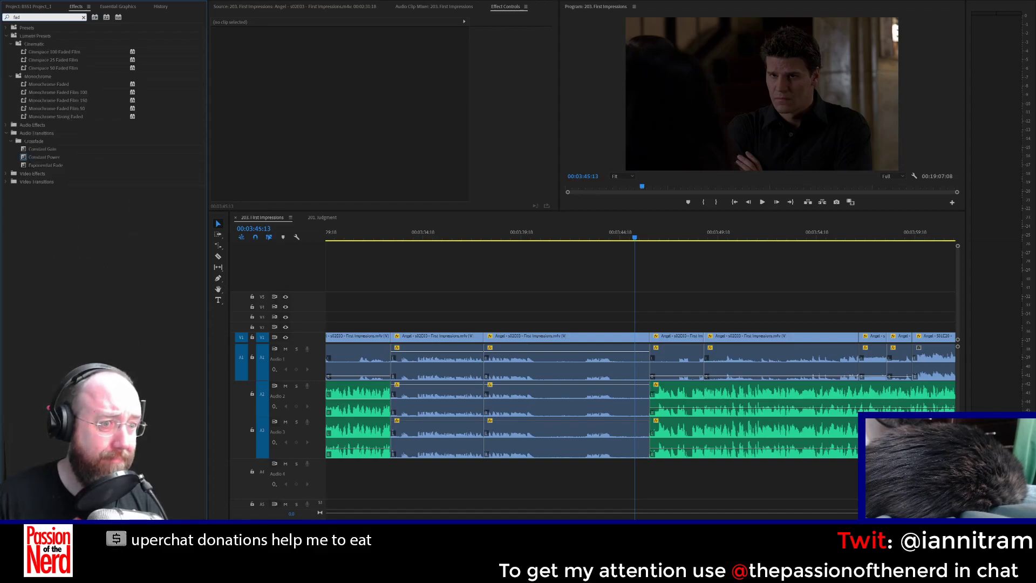
{"action": "key", "text": "BackSpace"}
{"action": "key", "text": "BackSpace"}
{"action": "key", "text": "BackSpace"}
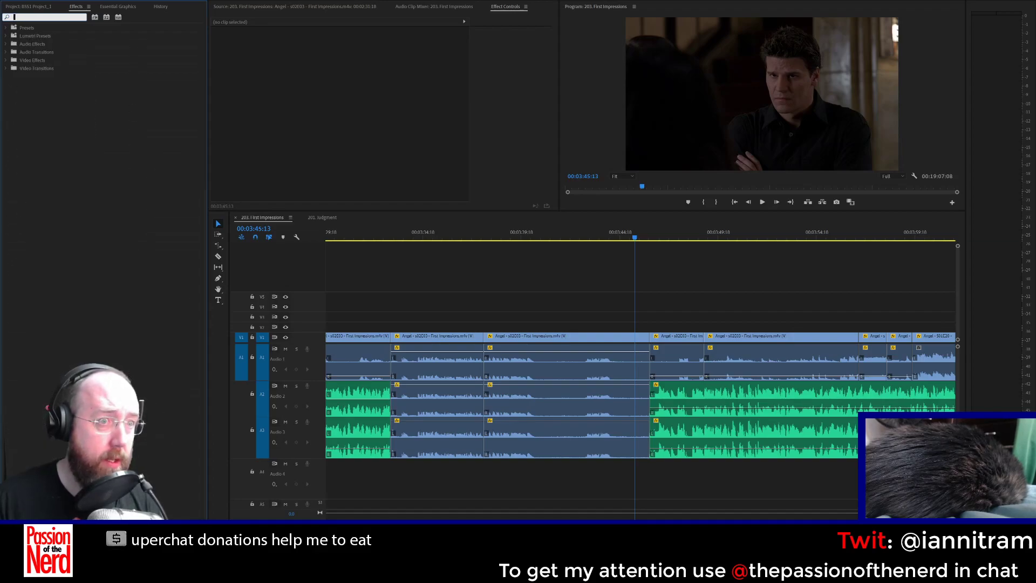
{"action": "type", "text": "dissol"}
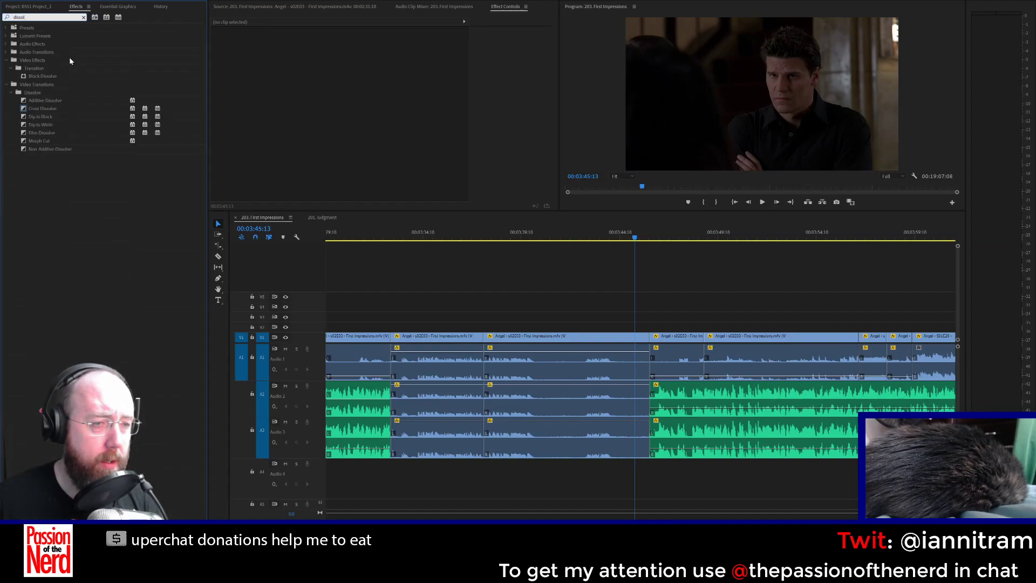
{"action": "left_click", "coordinate": [48, 117]}
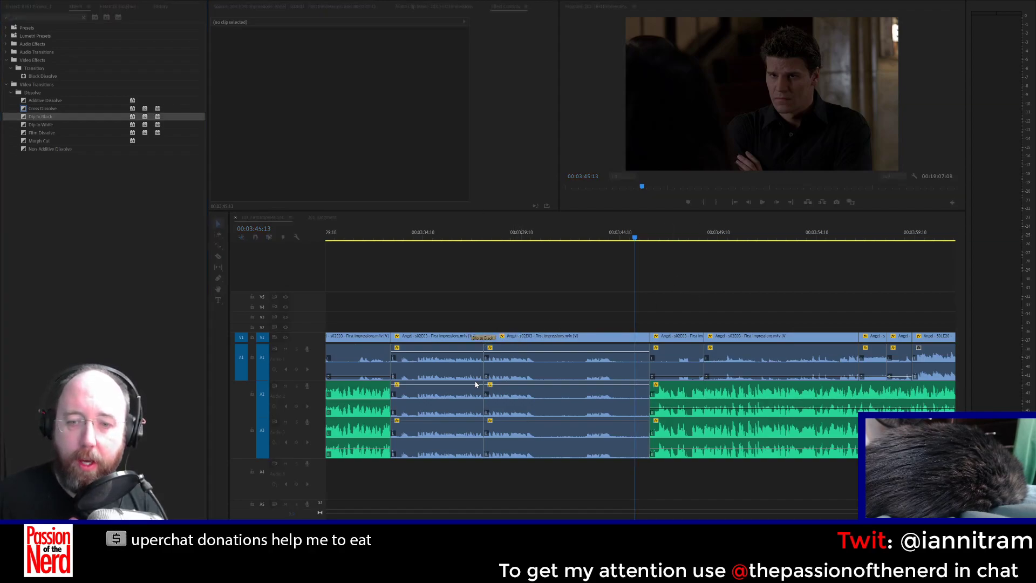
Step: Search the effects for "fade" and "fade out", and clear the search
{"action": "left_click", "coordinate": [42, 18]}
{"action": "type", "text": "fad"}
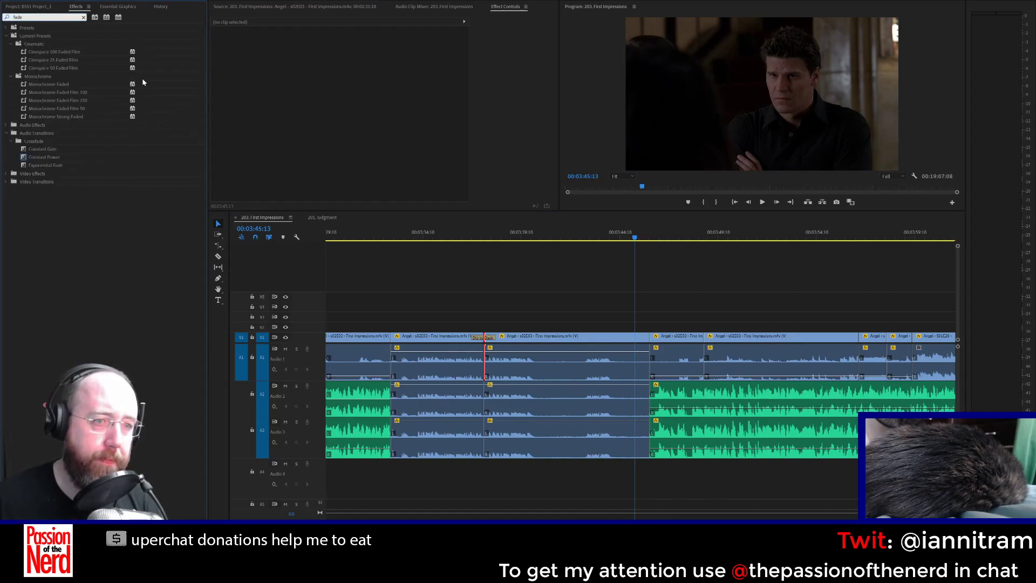
{"action": "type", "text": "e"}
{"action": "key", "text": "BackSpace"}
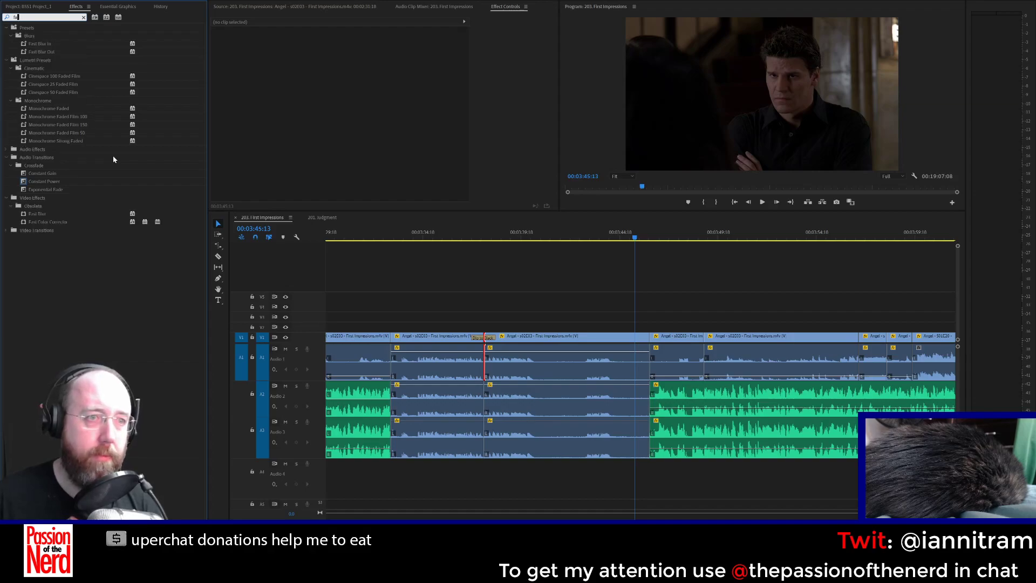
{"action": "type", "text": "e out"}
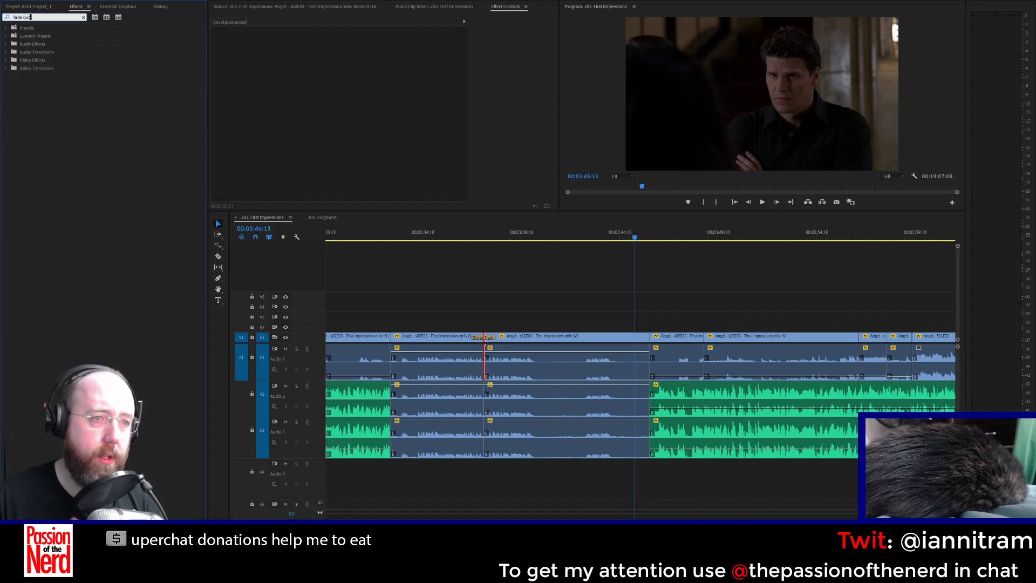
{"action": "key", "text": "BackSpace"}
{"action": "key", "text": "BackSpace"}
{"action": "key", "text": "BackSpace"}
{"action": "key", "text": "BackSpace"}
{"action": "key", "text": "BackSpace"}
{"action": "key", "text": "BackSpace"}
{"action": "key", "text": "BackSpace"}
{"action": "key", "text": "BackSpace"}
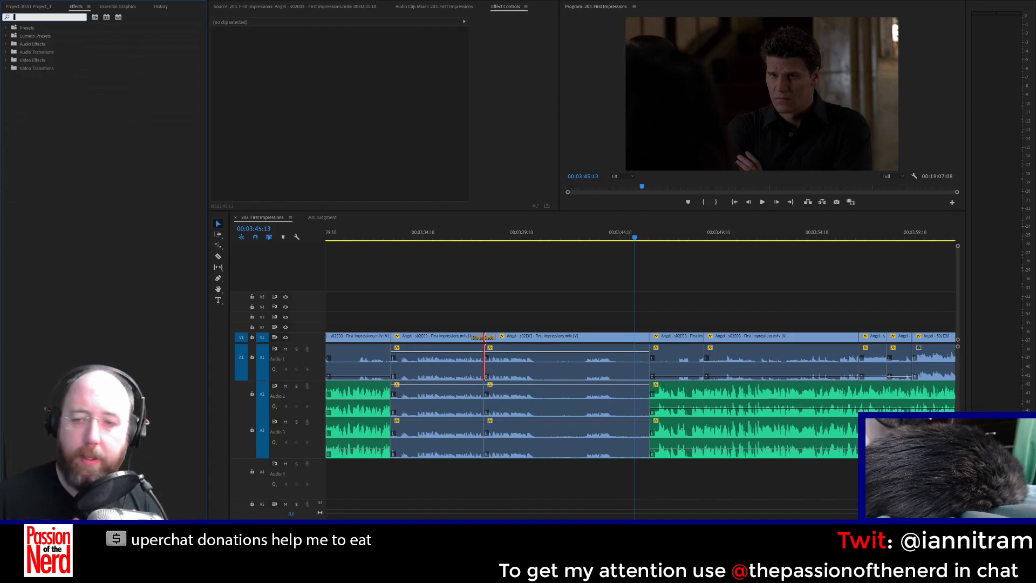
Step: Unlink the Angel clip following the 00:03:37:21 cut and add a Constant Power fade-in to the start of its A1 audio
{"action": "left_click", "coordinate": [534, 374]}
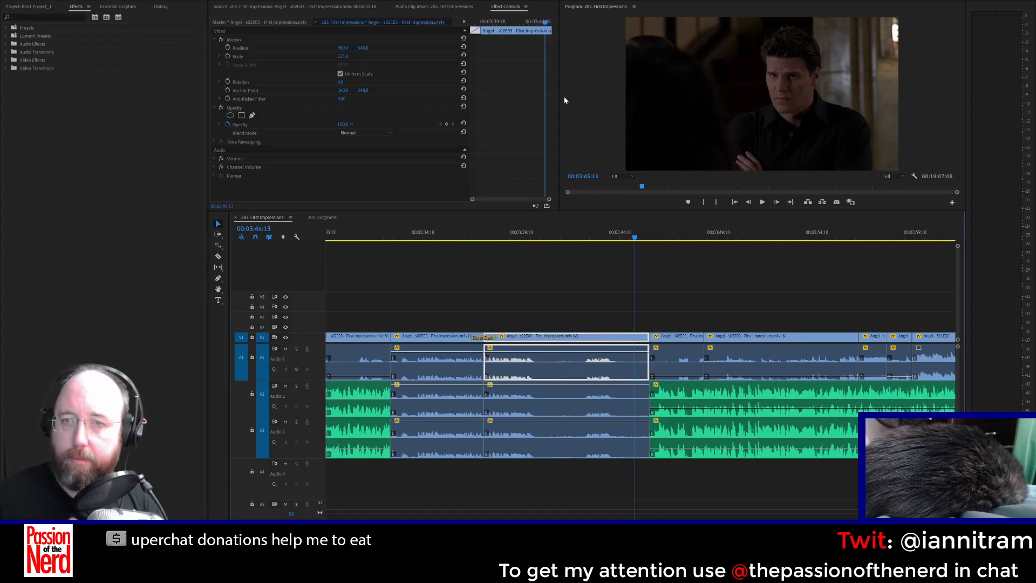
{"action": "key", "text": "ctrl+l"}
{"action": "left_click_drag", "start_coordinate": [488, 369], "coordinate": [509, 369]}
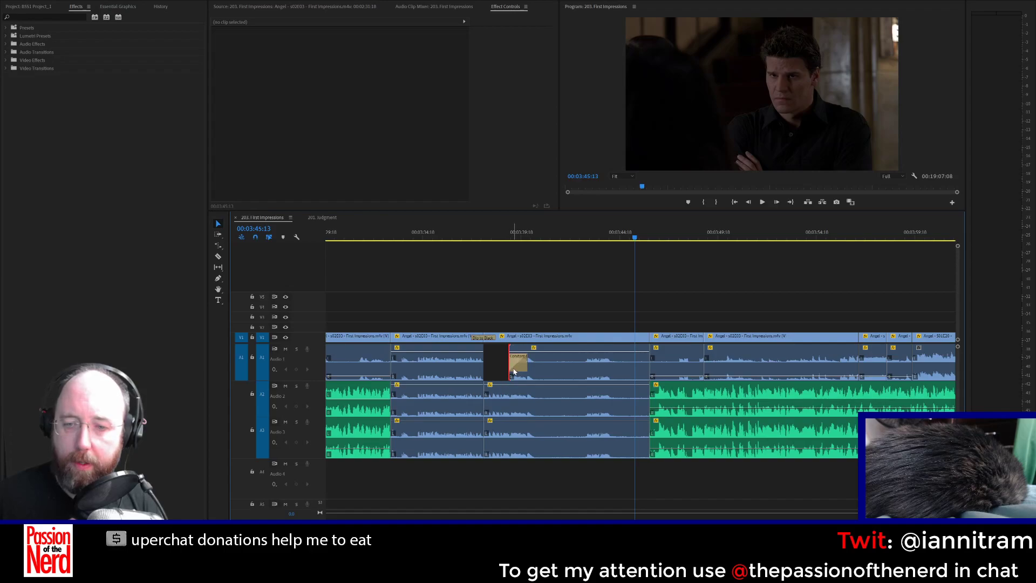
{"action": "key", "text": "ctrl+z"}
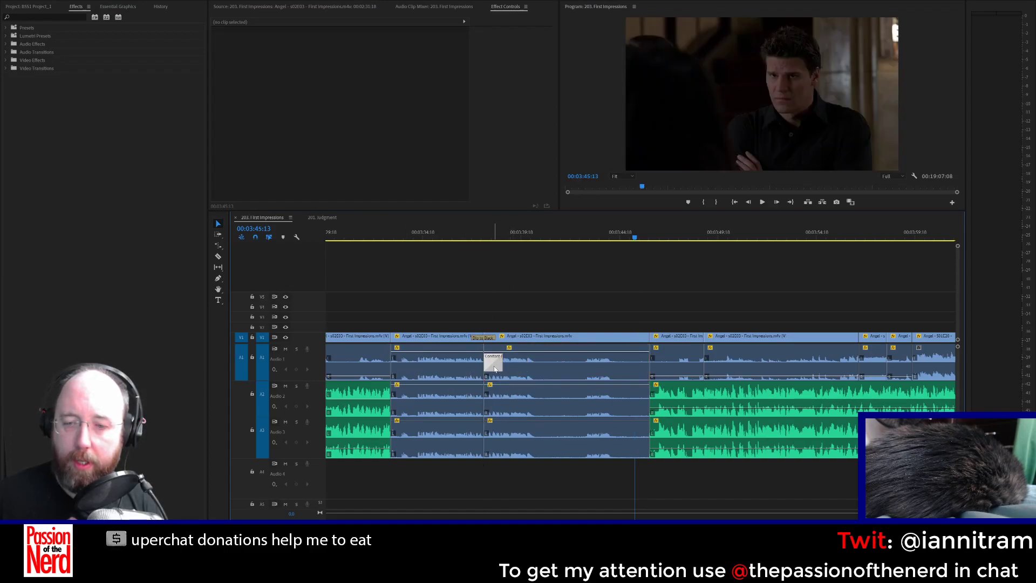
{"action": "left_click", "coordinate": [494, 369]}
Step: Add Constant Power fade-ins after the 00:03:37:21 cut on A2 and A3, and matching fade-outs before it on A1, A2 and A3
{"action": "left_click_drag", "start_coordinate": [487, 405], "coordinate": [510, 407]}
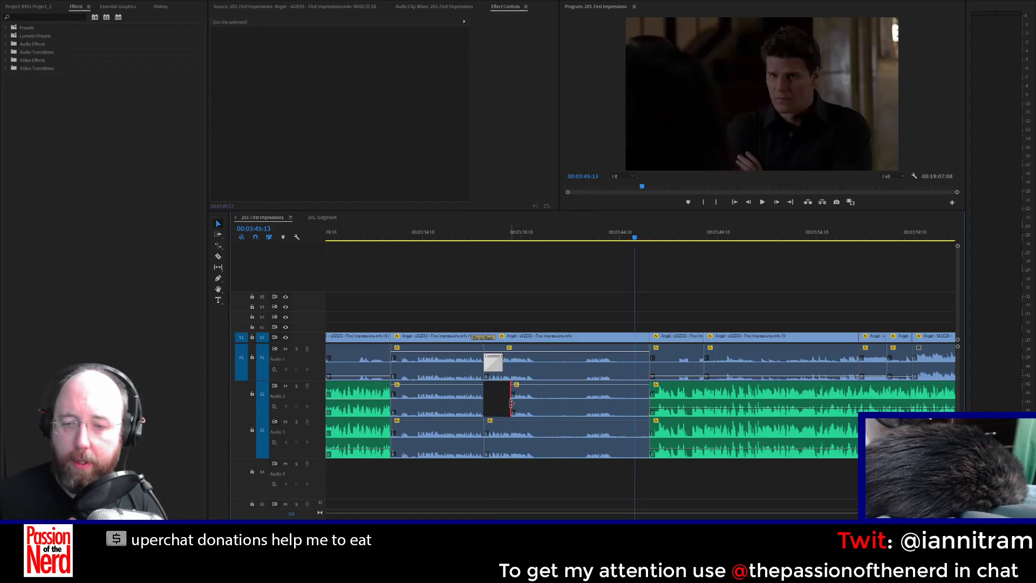
{"action": "left_click_drag", "start_coordinate": [487, 446], "coordinate": [509, 446]}
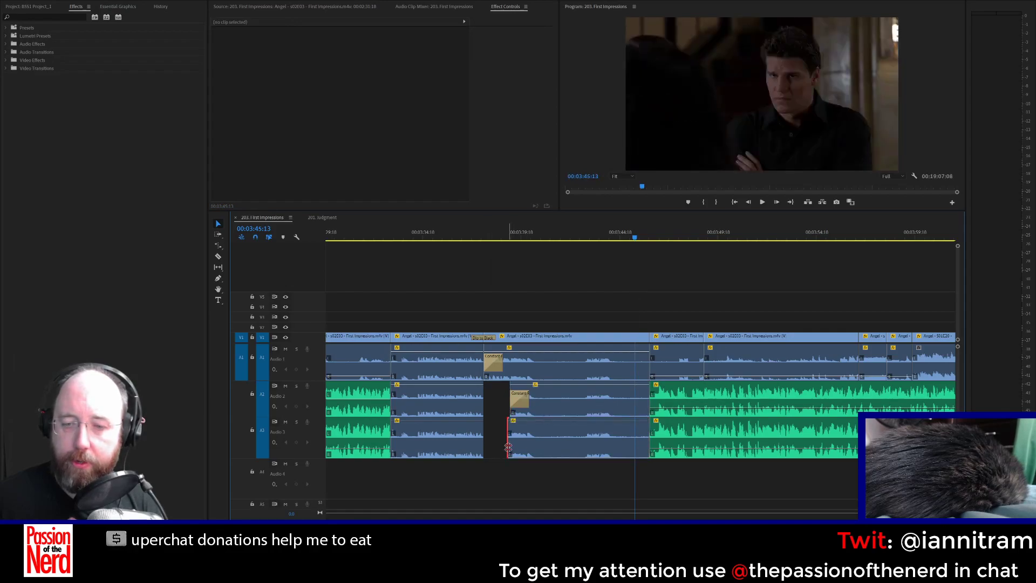
{"action": "key", "text": "ctrl+z"}
{"action": "left_click_drag", "start_coordinate": [513, 408], "coordinate": [484, 409]}
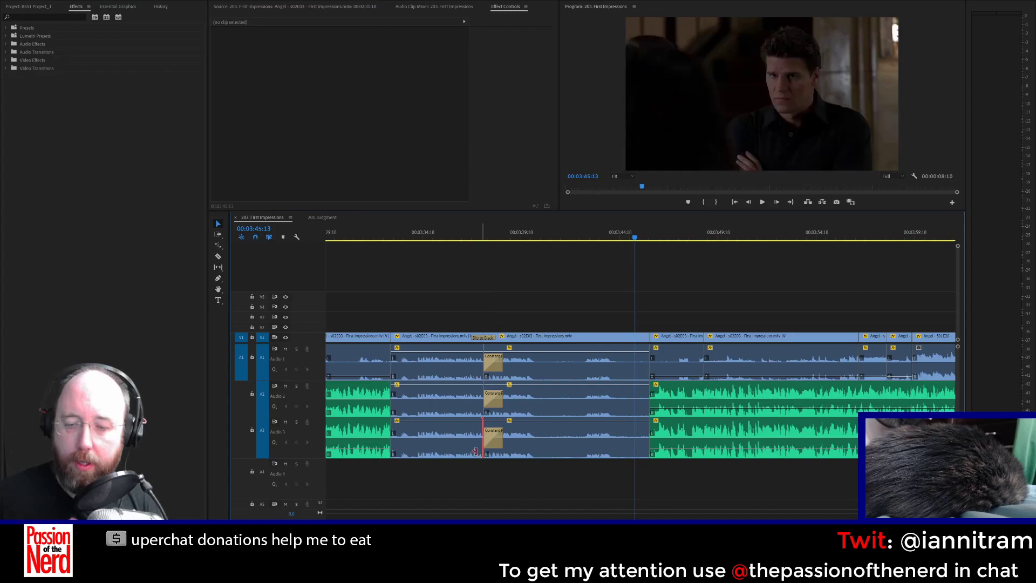
{"action": "left_click_drag", "start_coordinate": [475, 451], "coordinate": [510, 382]}
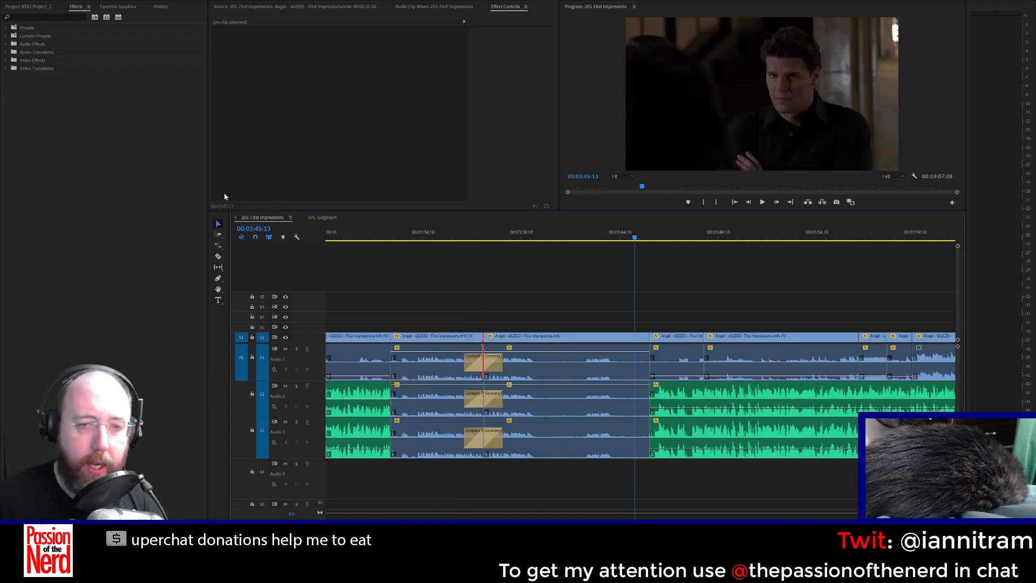
Step: Split the Angel video and its audio on A1, A2 and A3 at about 00:03:40 and 00:03:43
{"action": "left_click", "coordinate": [218, 256]}
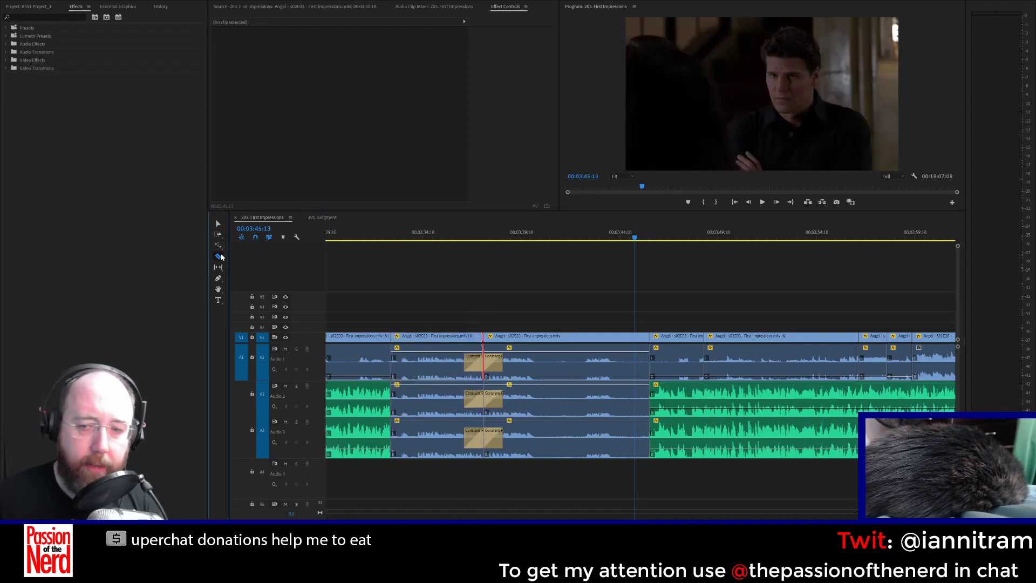
{"action": "left_click", "coordinate": [536, 374]}
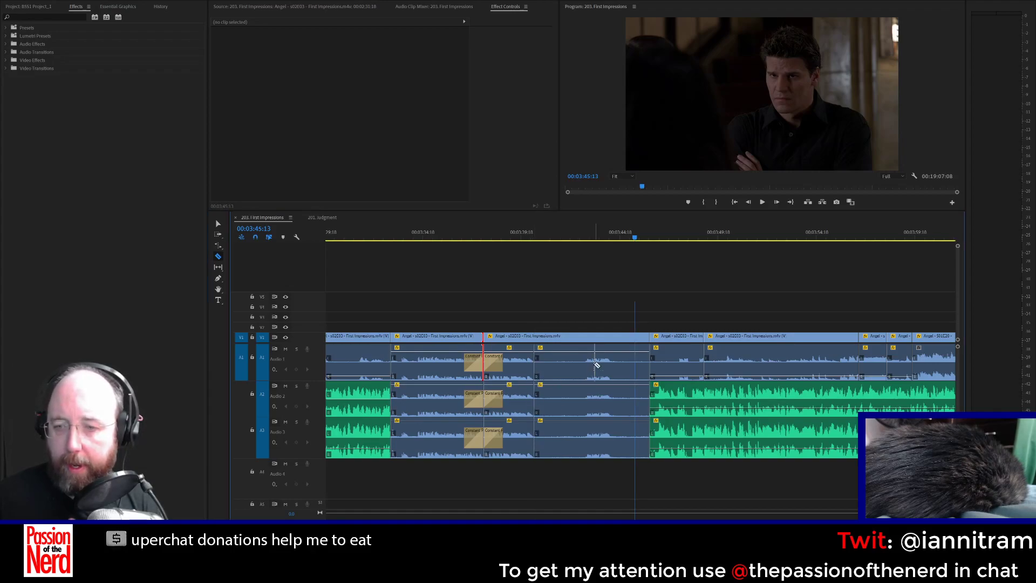
{"action": "left_click", "coordinate": [584, 437]}
{"action": "left_click", "coordinate": [587, 337]}
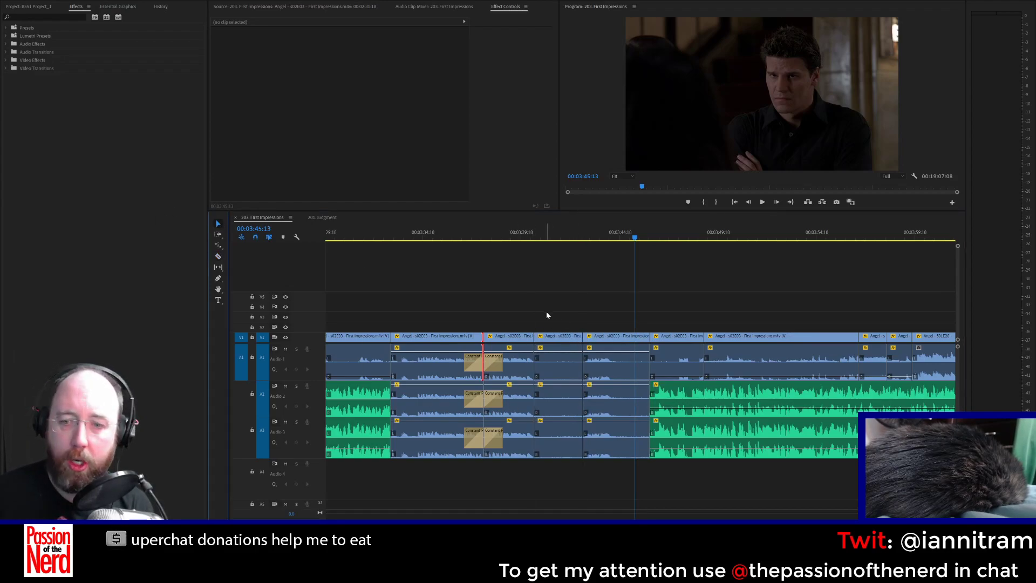
Step: Delete the Angel section between the splits at about 00:03:40 and 00:03:43 on all tracks, and close the gap
{"action": "left_click_drag", "start_coordinate": [545, 303], "coordinate": [572, 513]}
{"action": "key", "text": "Delete"}
{"action": "left_click", "coordinate": [553, 404]}
{"action": "key", "text": "Delete"}
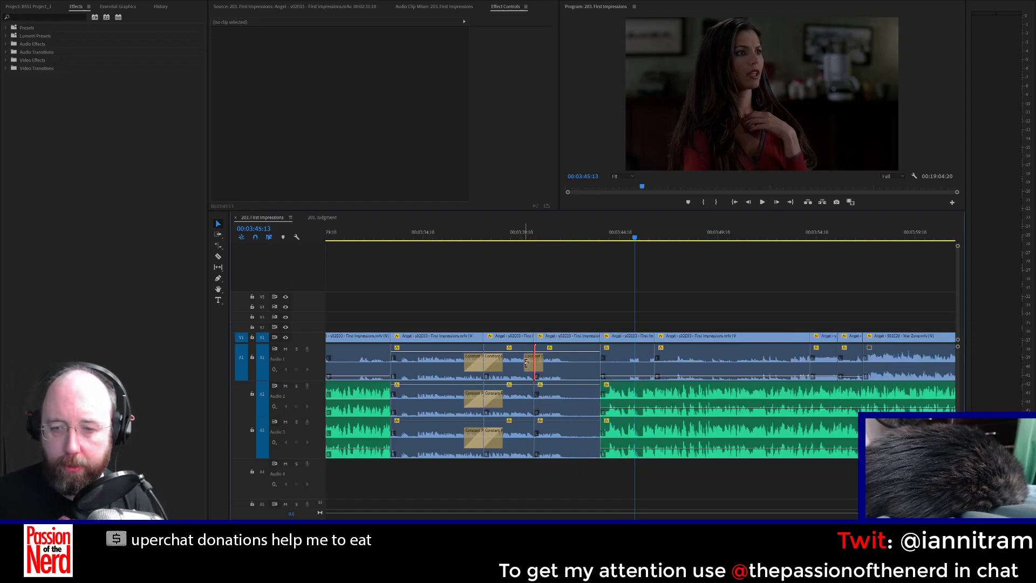
Step: Apply very short Constant Power crossfades to the audio cuts near 00:03:40 and play from 00:03:31:19 to 00:03:38:23
{"action": "left_click_drag", "start_coordinate": [605, 364], "coordinate": [540, 373]}
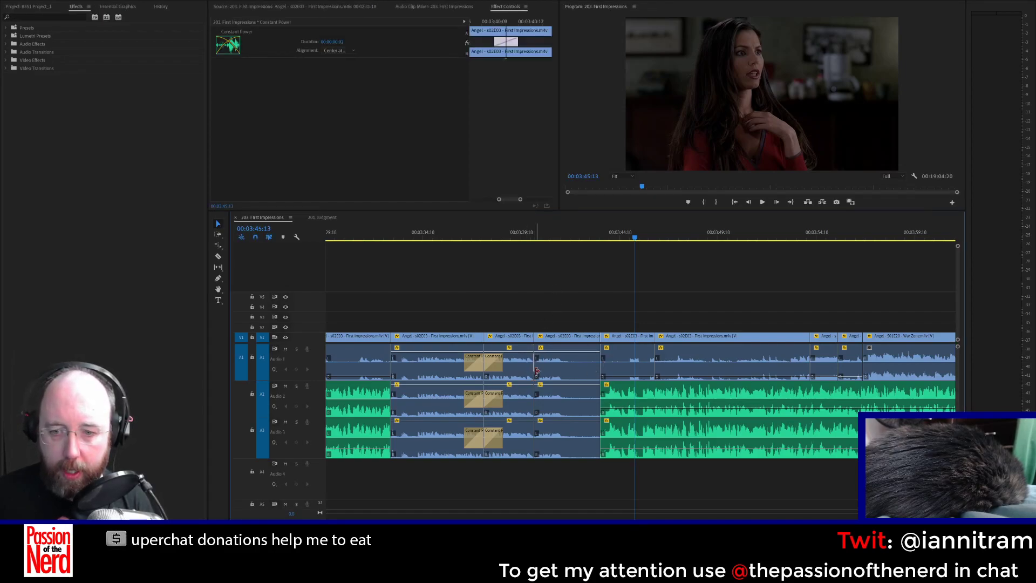
{"action": "left_click", "coordinate": [536, 405]}
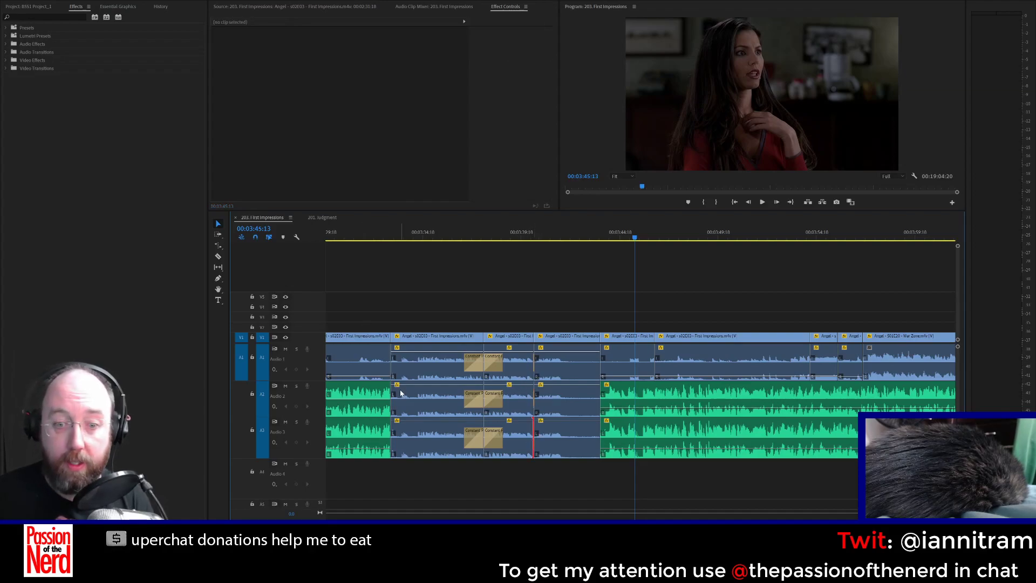
{"action": "left_click", "coordinate": [363, 231]}
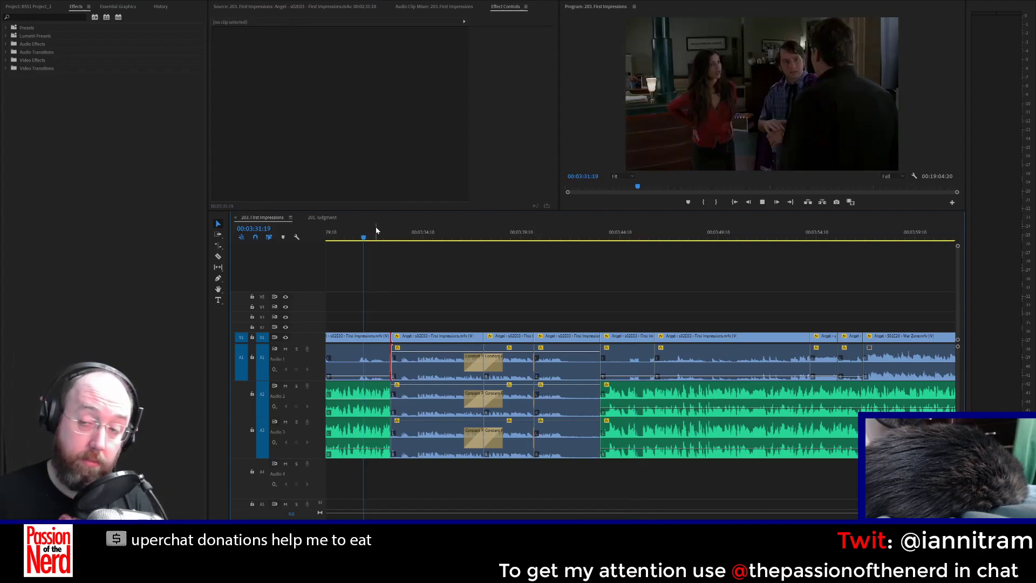
{"action": "key", "text": "space"}
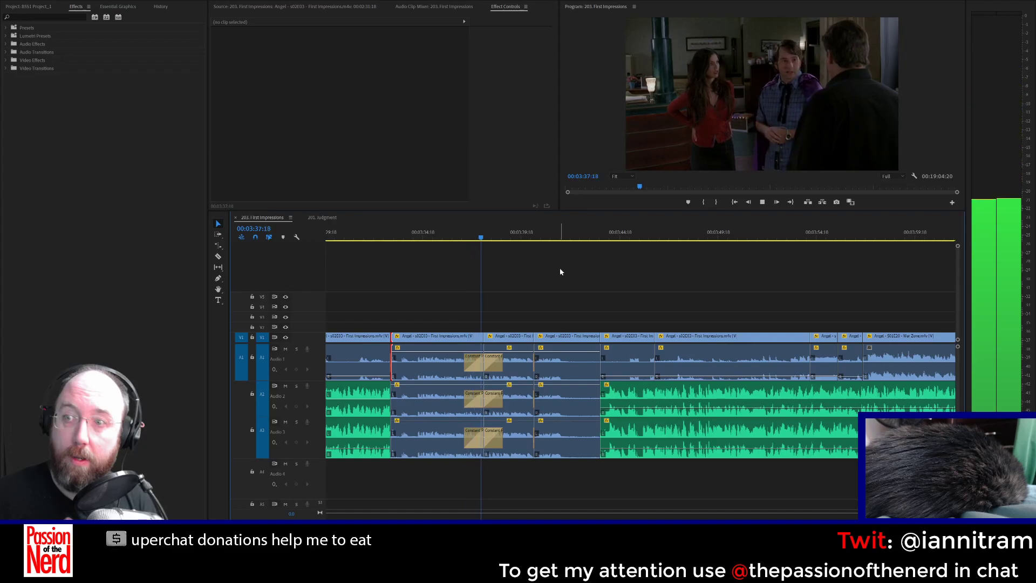
{"action": "key", "text": "space"}
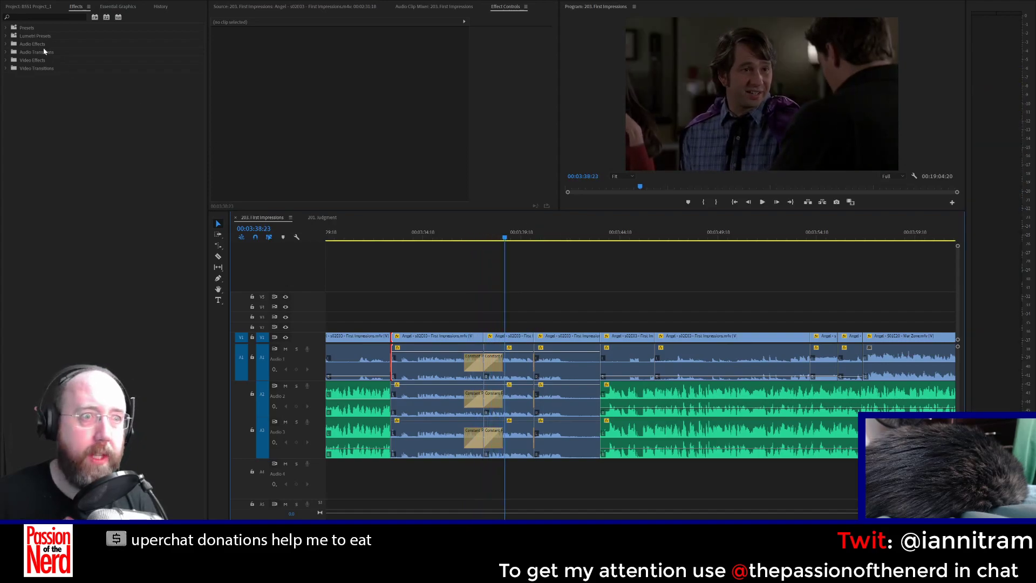
Step: Apply Dip to Black to the video cut at 00:03:37:21, lengthen it to about 2 seconds, and play through to 00:03:41:20
{"action": "left_click", "coordinate": [51, 17]}
{"action": "type", "text": "dip"}
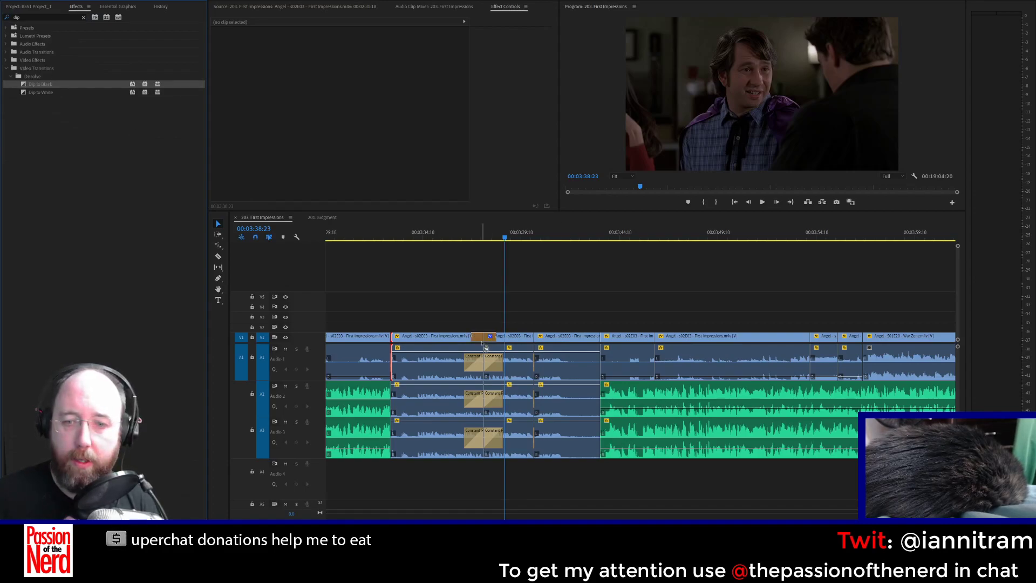
{"action": "left_click_drag", "start_coordinate": [492, 337], "coordinate": [493, 338]}
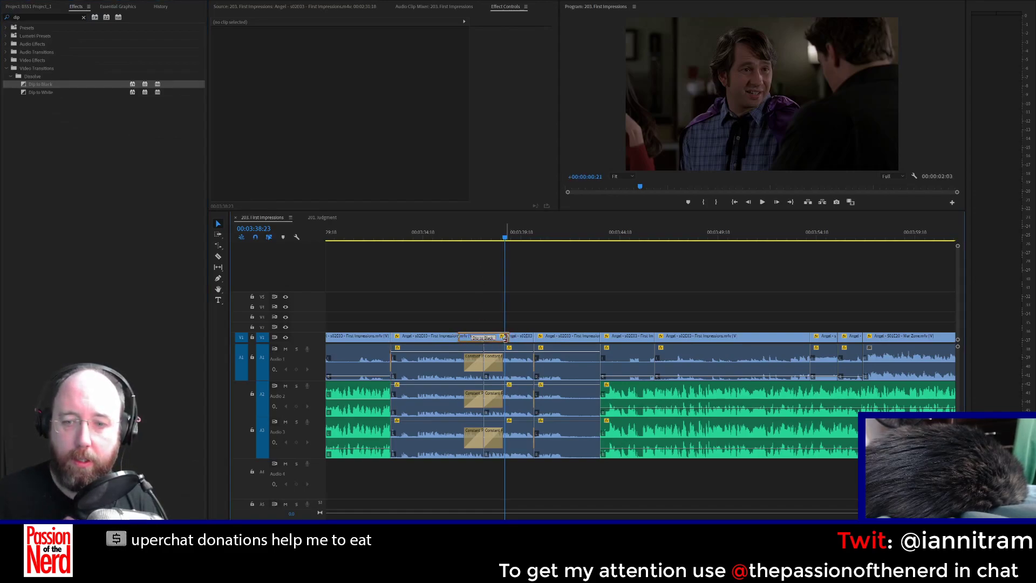
{"action": "left_click", "coordinate": [500, 338]}
{"action": "key", "text": "space"}
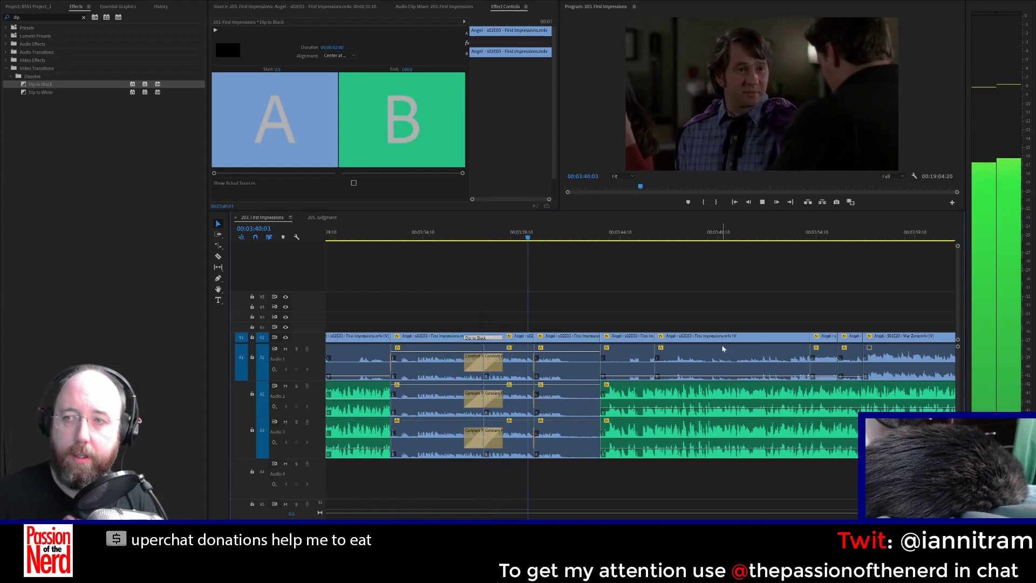
{"action": "key", "text": "space"}
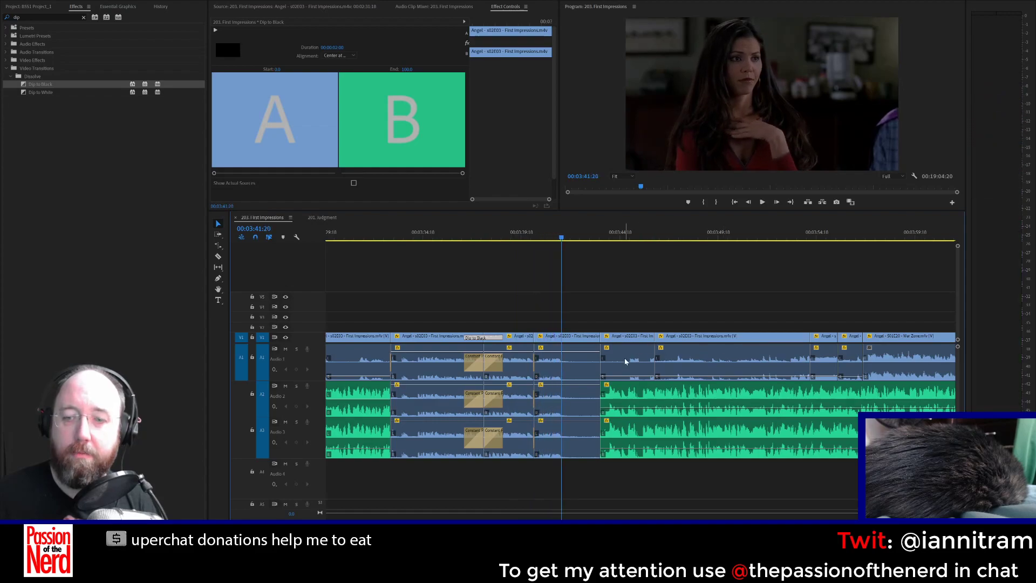
Step: Trim the Angel clip's end back to 00:03:41:20 on V1, A1, A2 and A3, and close the gap
{"action": "left_click_drag", "start_coordinate": [599, 368], "coordinate": [561, 368]}
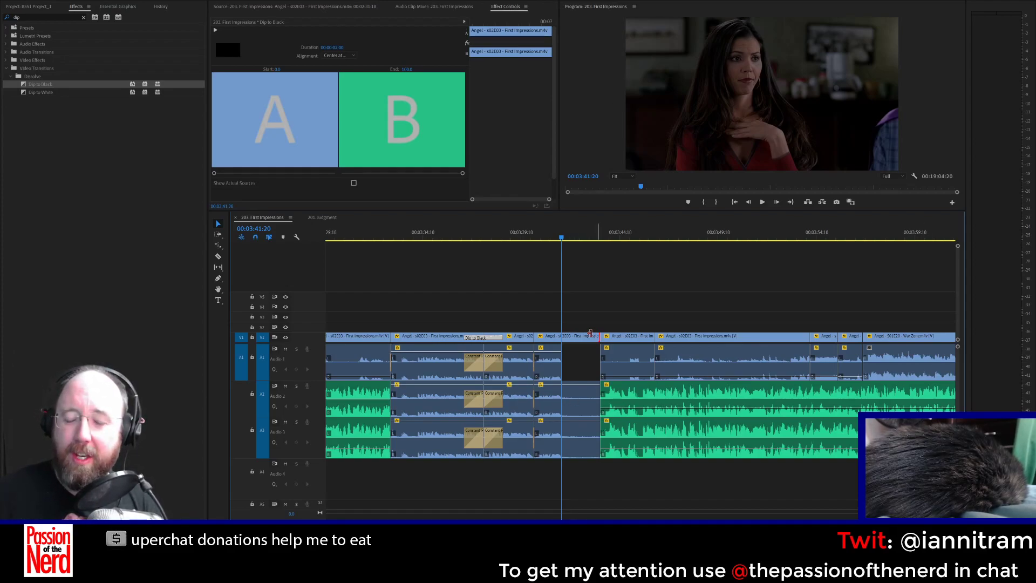
{"action": "mouse_move", "coordinate": [561, 337]}
{"action": "left_mouse_down"}
{"action": "mouse_move", "coordinate": [575, 335]}
{"action": "mouse_move", "coordinate": [561, 339]}
{"action": "left_mouse_up"}
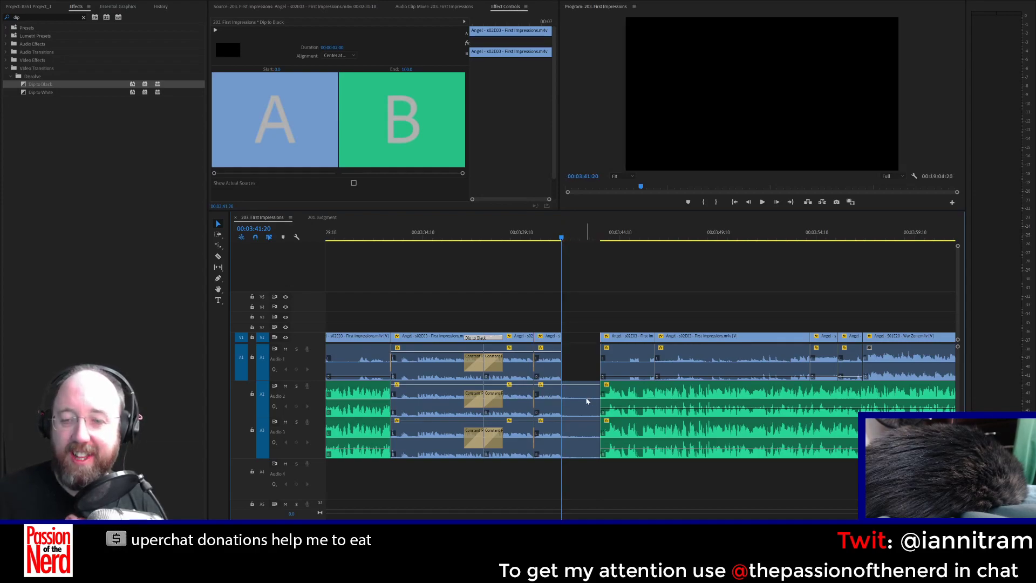
{"action": "left_click_drag", "start_coordinate": [596, 403], "coordinate": [560, 412]}
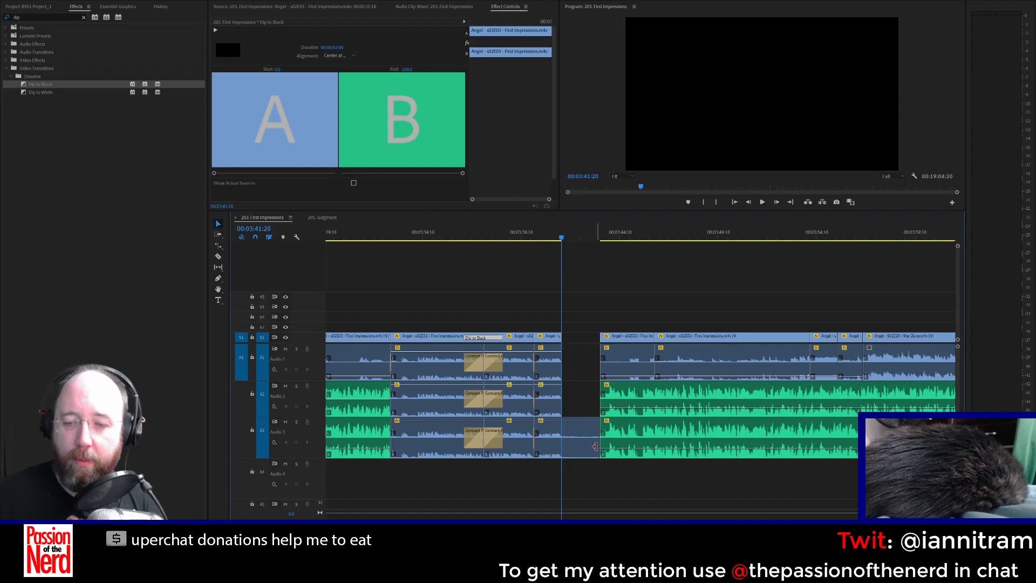
{"action": "left_click_drag", "start_coordinate": [595, 446], "coordinate": [562, 448]}
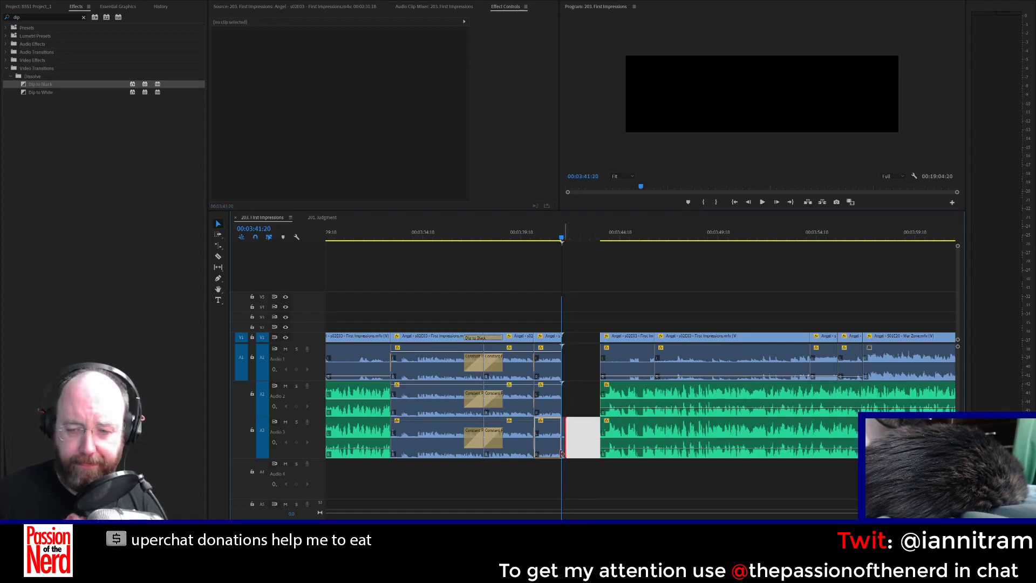
{"action": "key", "text": "Delete"}
Step: Apply a very short Constant Power crossfade to the A1 audio cut at 00:03:41:20
{"action": "key", "text": "equal"}
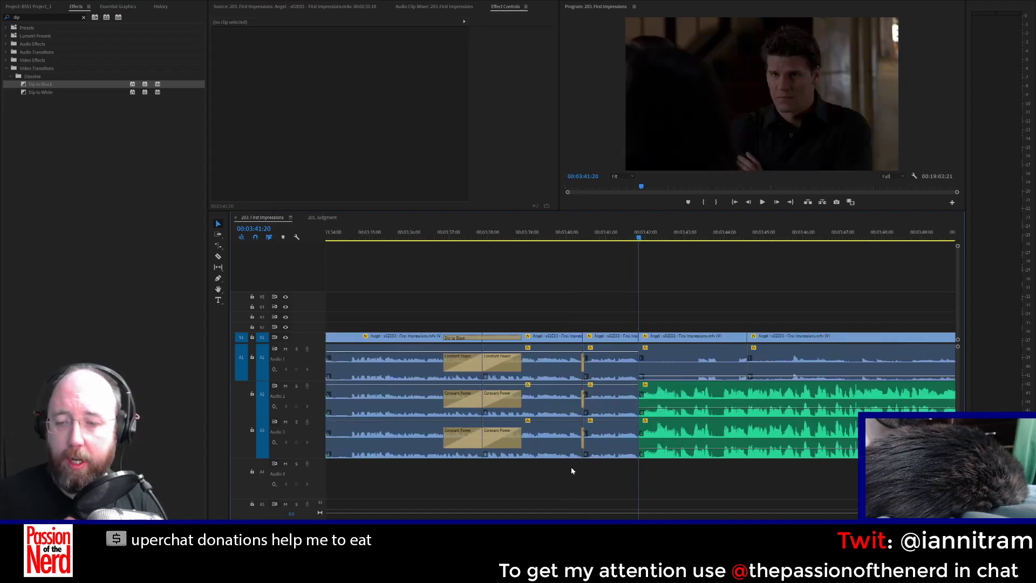
{"action": "left_click", "coordinate": [640, 366]}
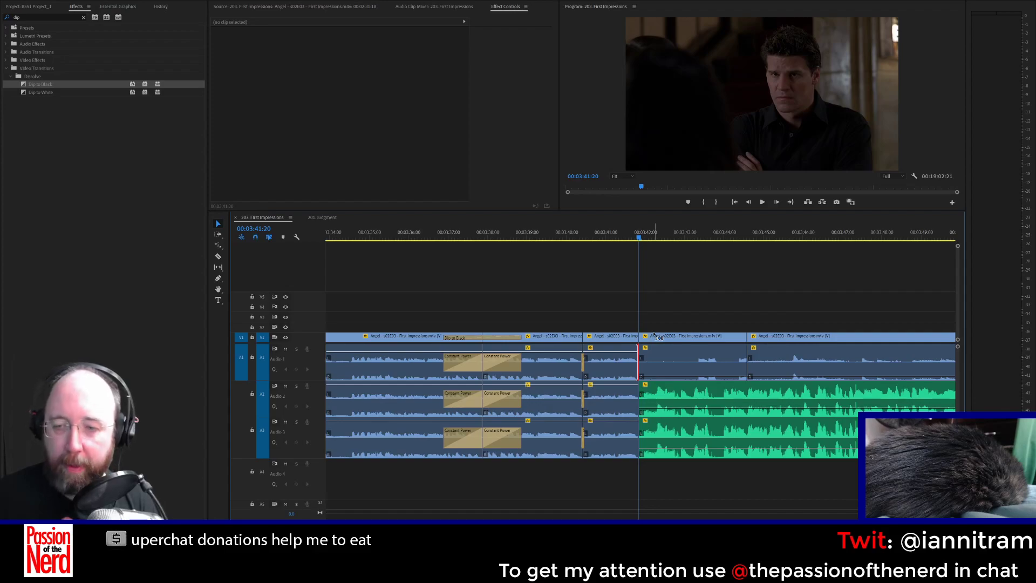
{"action": "left_click", "coordinate": [643, 312]}
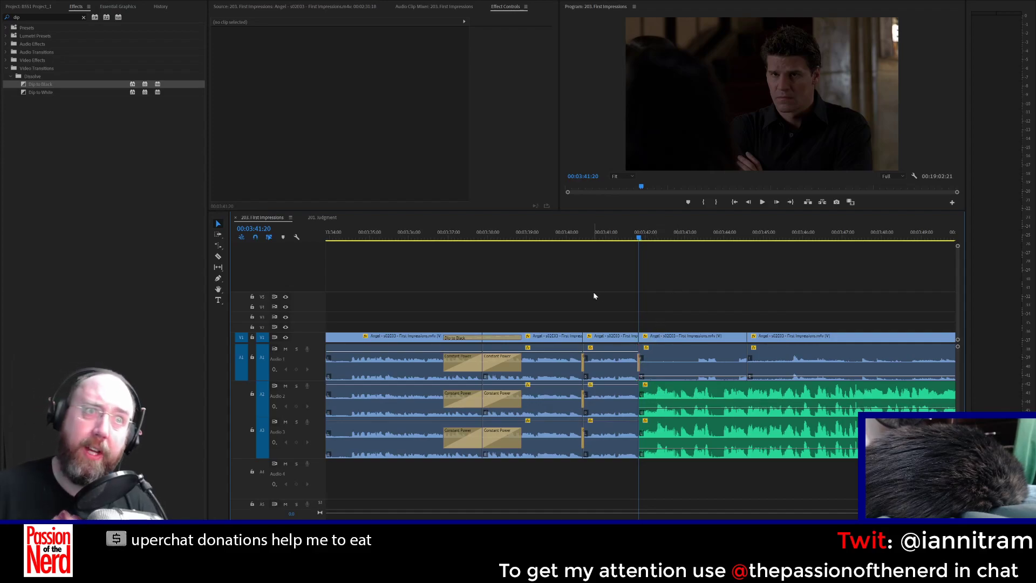
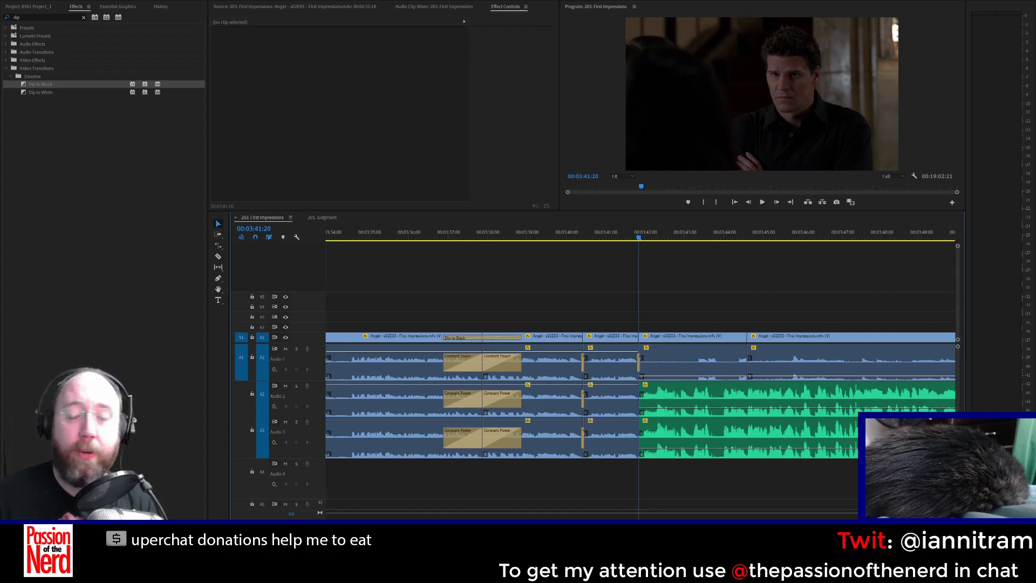
Step: Play across the cut at 00:03:41:20 and stop at 00:03:44:12
{"action": "left_click", "coordinate": [733, 397]}
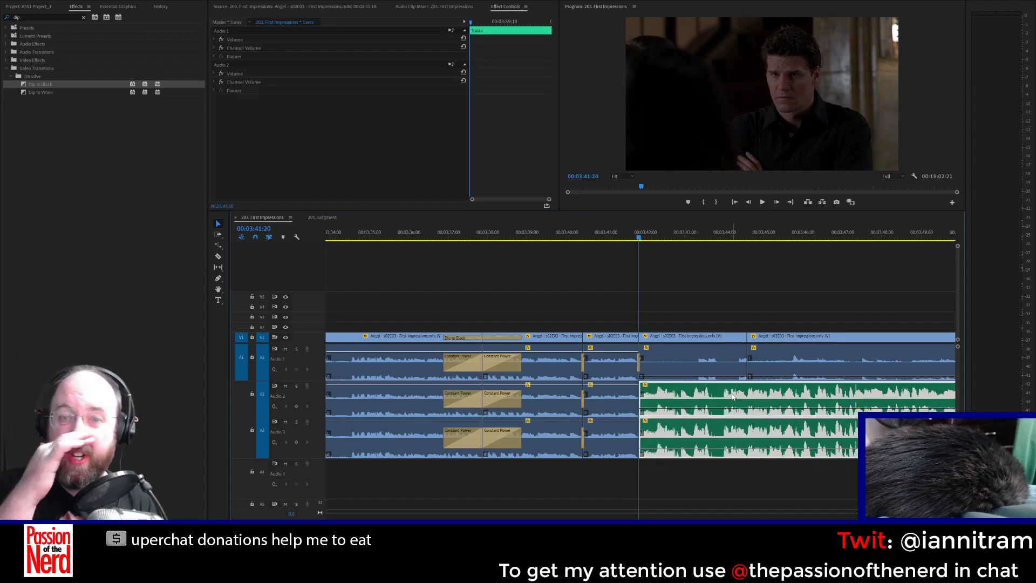
{"action": "scroll", "coordinate": [733, 397], "scroll_direction": "up", "scroll_amount": 2}
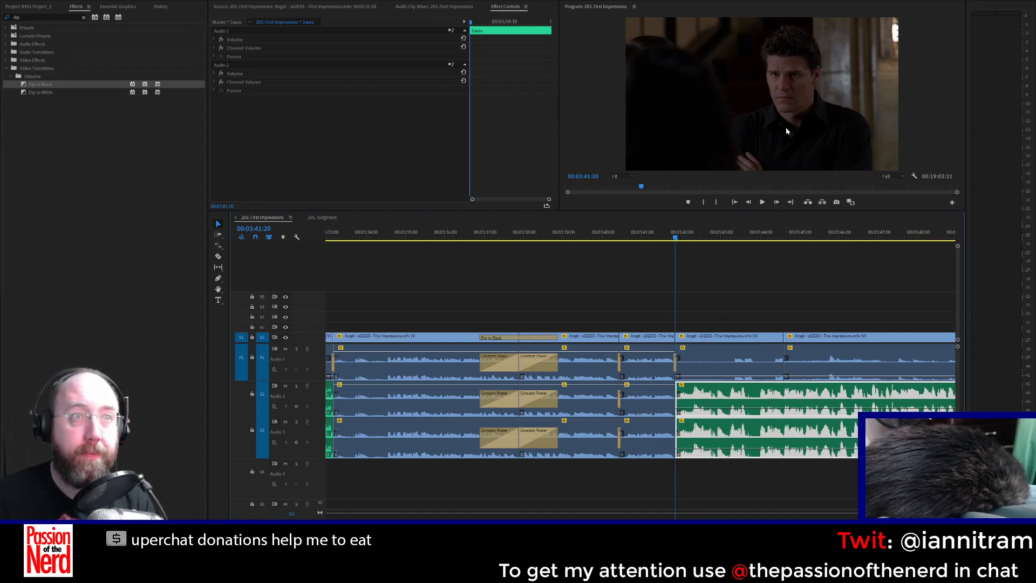
{"action": "left_click", "coordinate": [660, 238]}
{"action": "key", "text": "space"}
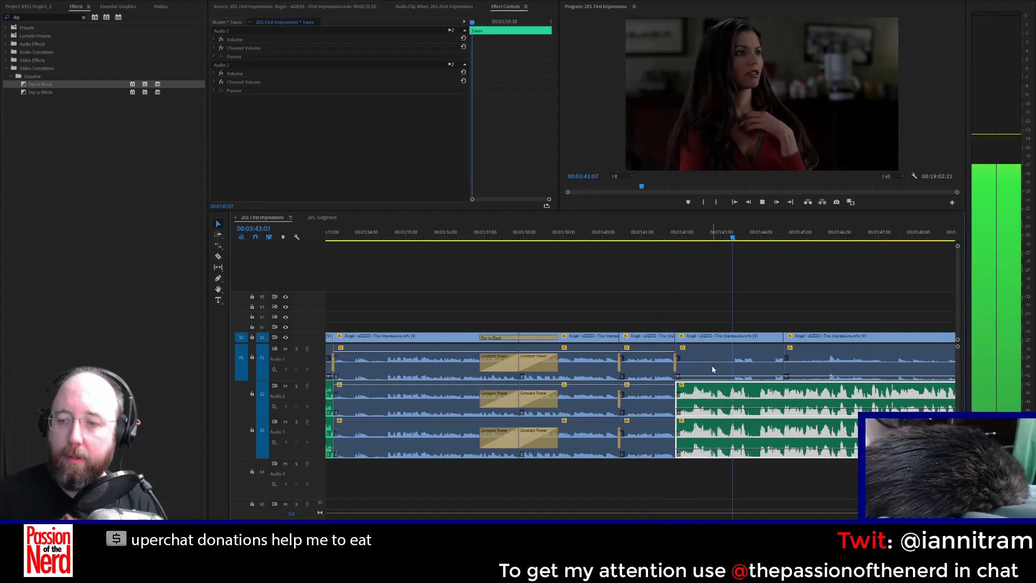
{"action": "key", "text": "space"}
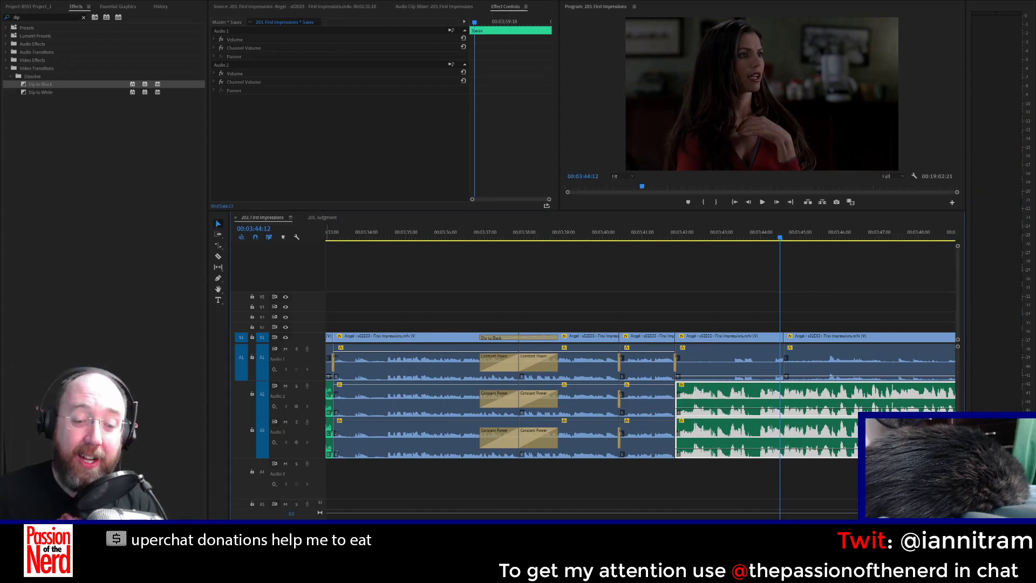
Step: Remove the Constant Power crossfade from the A1 cut at 00:03:41:20
{"action": "key", "text": "equal"}
{"action": "key", "text": "equal"}
{"action": "key", "text": "equal"}
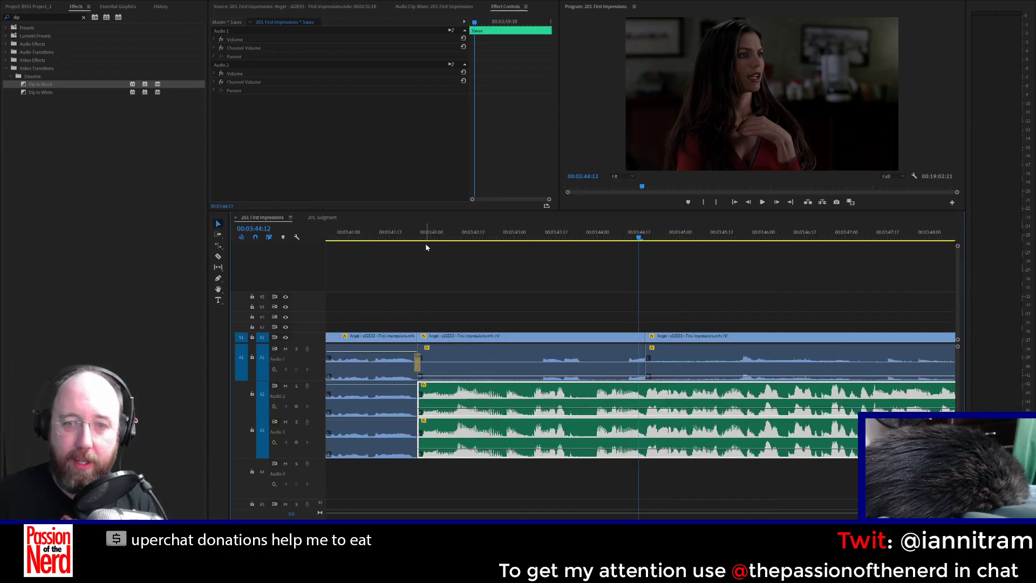
{"action": "left_click_drag", "start_coordinate": [420, 234], "coordinate": [431, 235]}
{"action": "left_click", "coordinate": [419, 371]}
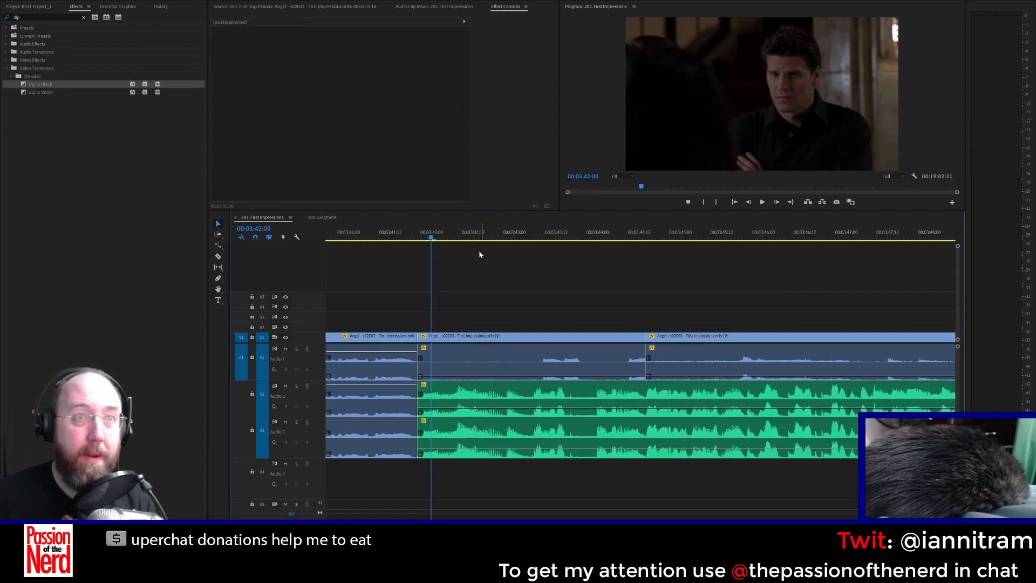
Step: Trim the Angel clip's opening up to 00:03:42:02, slide it back to the 00:03:41:20 cut, and extend its end to the next clip
{"action": "left_click_drag", "start_coordinate": [455, 235], "coordinate": [438, 240]}
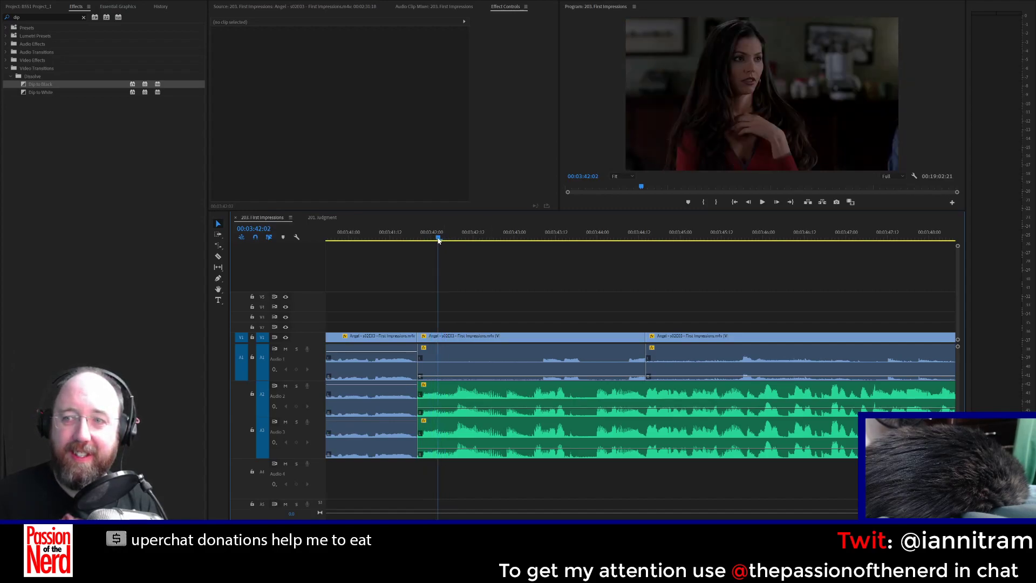
{"action": "left_click_drag", "start_coordinate": [420, 335], "coordinate": [454, 340]}
{"action": "key", "text": "ctrl+z"}
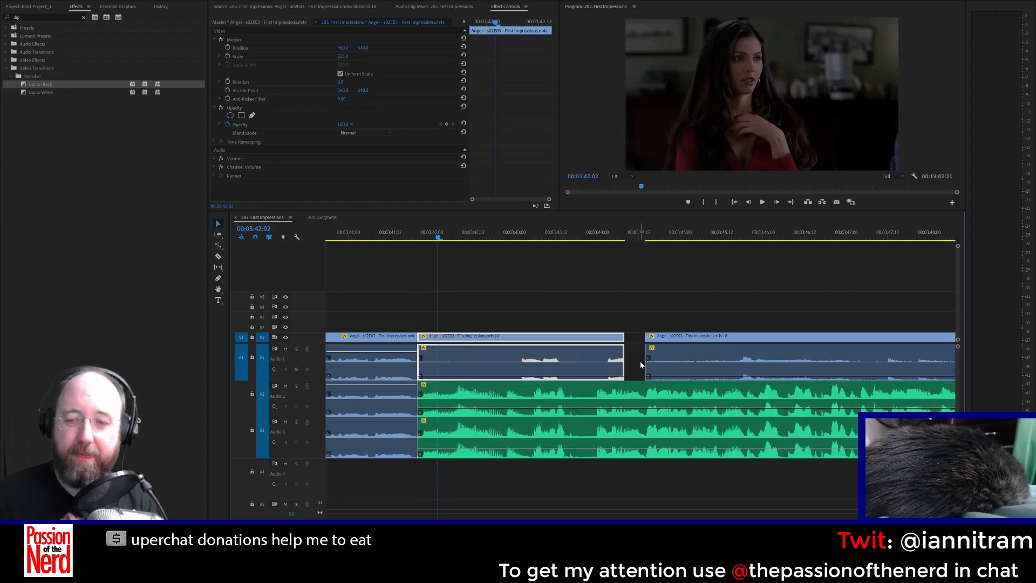
{"action": "left_click_drag", "start_coordinate": [622, 343], "coordinate": [656, 342]}
Step: Play the adjusted Angel clip, replay from 00:03:42:06, and continue to 00:03:52:22
{"action": "key", "text": "space"}
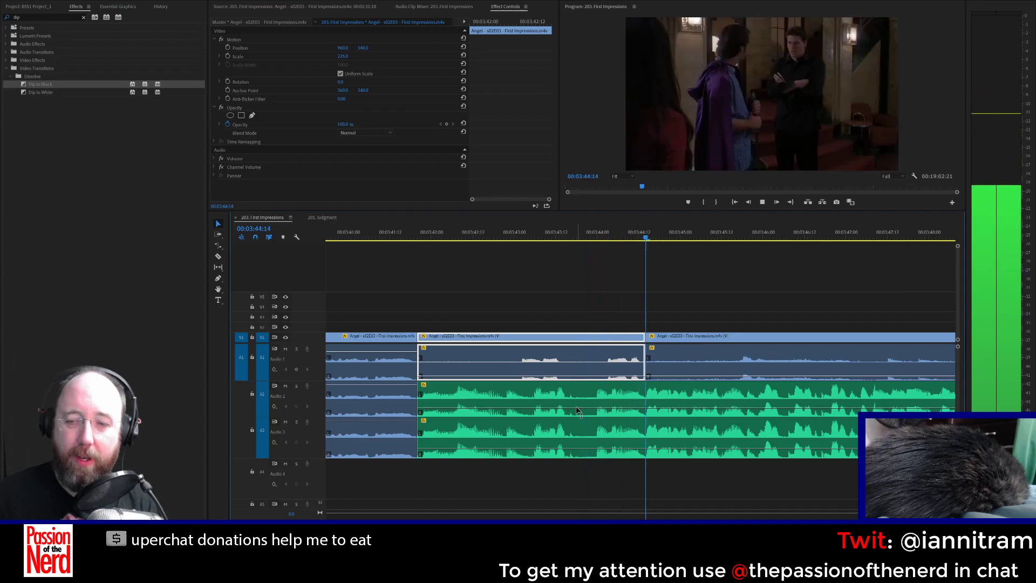
{"action": "left_click", "coordinate": [511, 443]}
{"action": "key", "text": "space"}
{"action": "left_click", "coordinate": [453, 236]}
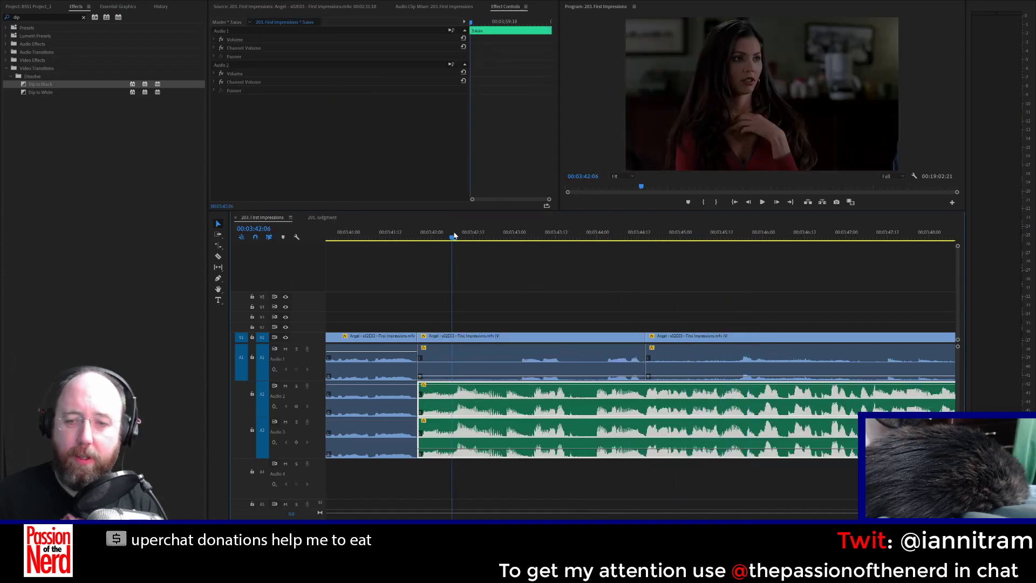
{"action": "key", "text": "space"}
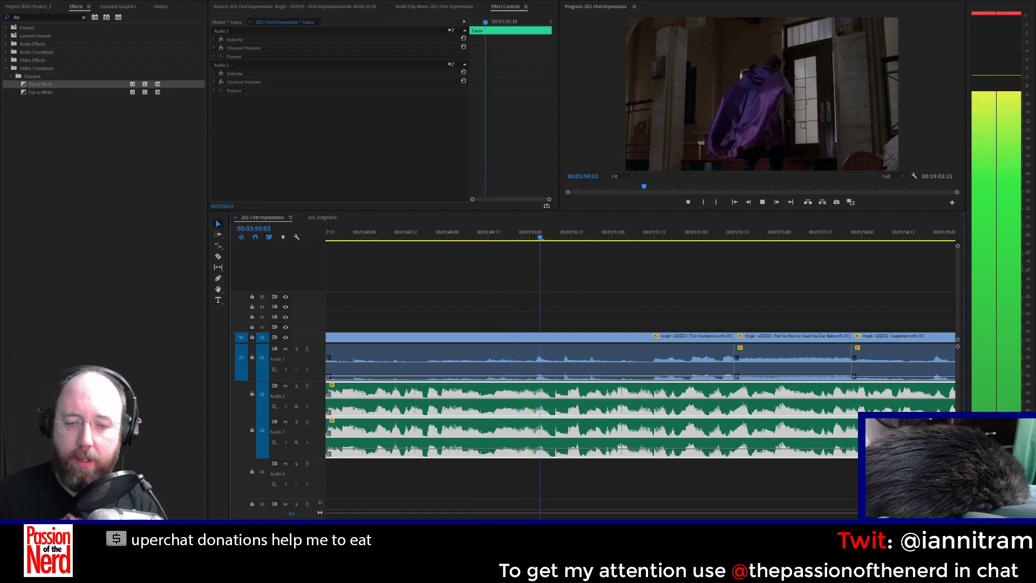
{"action": "key", "text": "minus"}
{"action": "key", "text": "minus"}
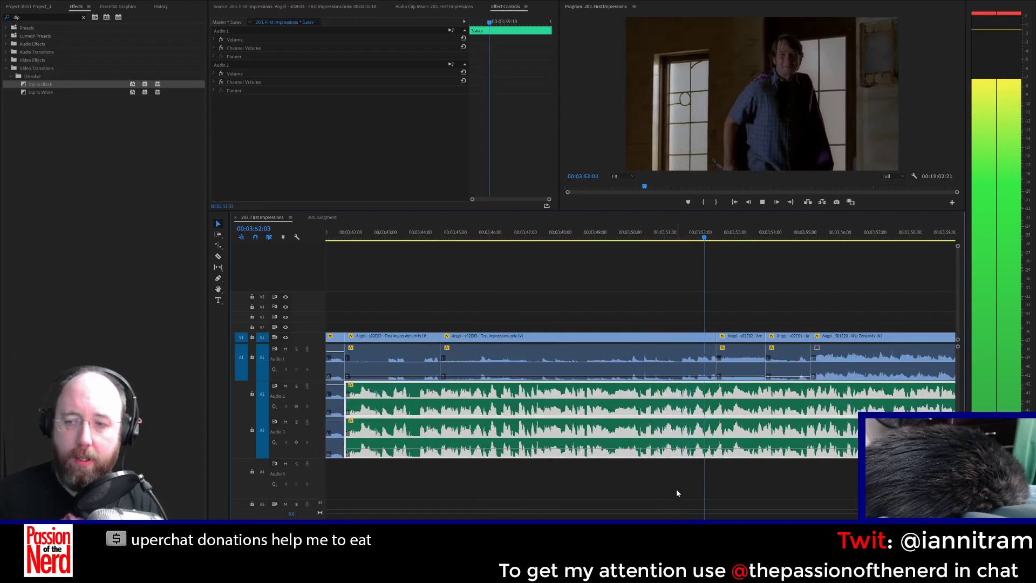
{"action": "key", "text": "space"}
Step: Delete the Angel clip between 00:03:44:14 and about 00:03:52 from V1 and A1, and clear the effects search
{"action": "left_click", "coordinate": [579, 349]}
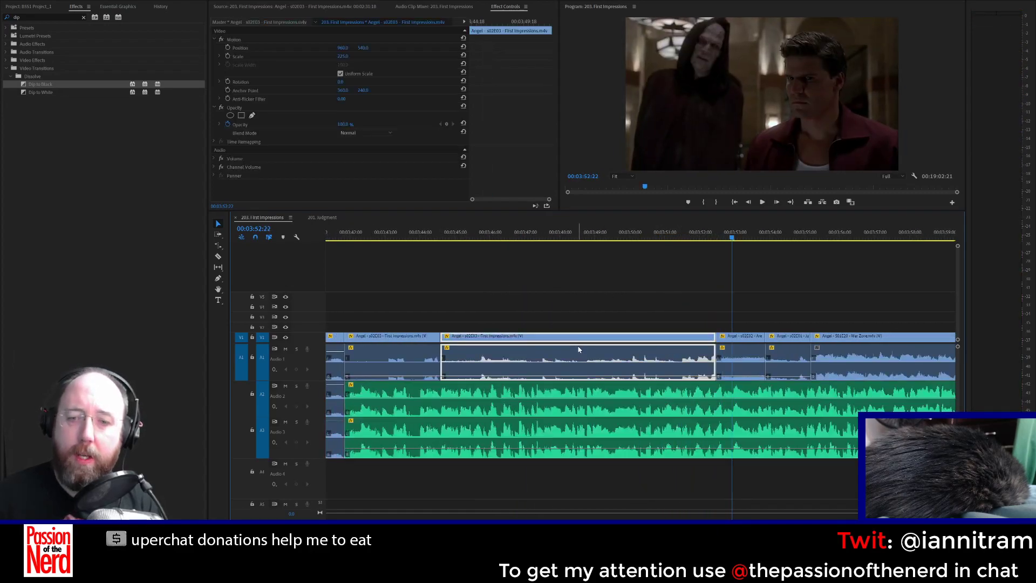
{"action": "key", "text": "Delete"}
{"action": "left_click", "coordinate": [45, 18]}
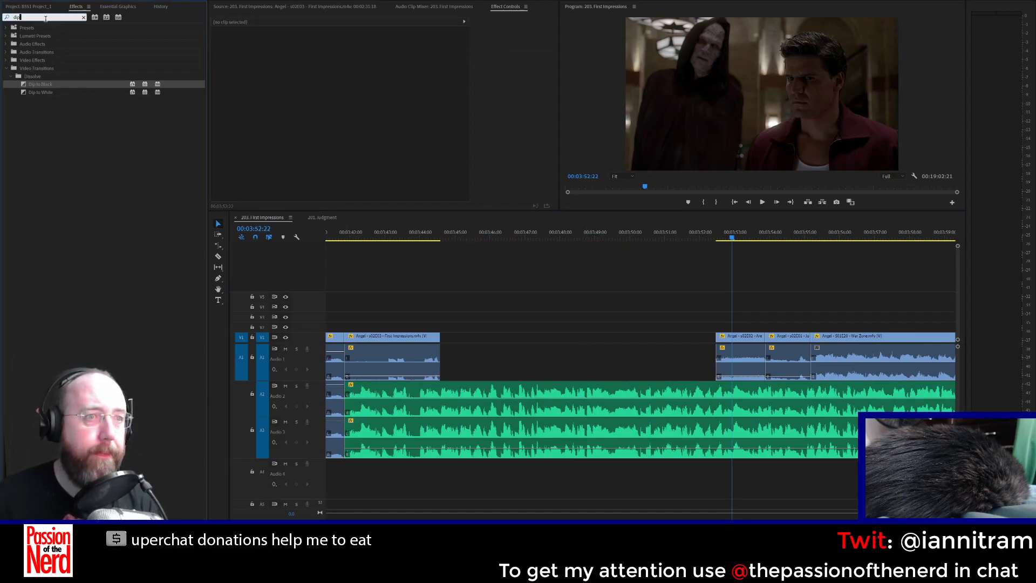
{"action": "key", "text": "BackSpace"}
{"action": "type", "text": "first"}
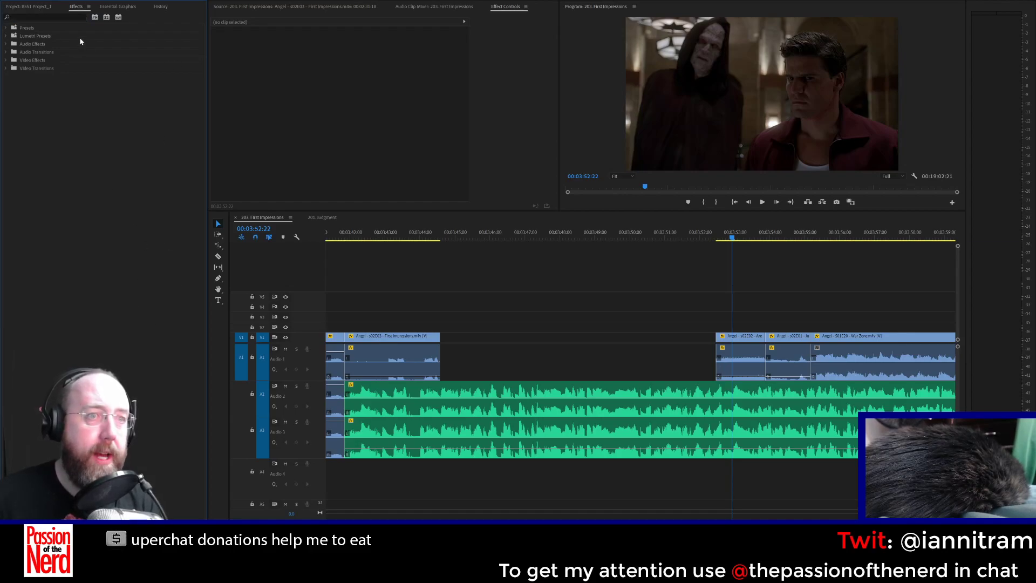
Step: Clear the project search and open the Angel Season 2 clip "Angel - s02E03 - First Impressions.m4v" as the source
{"action": "left_click", "coordinate": [37, 5]}
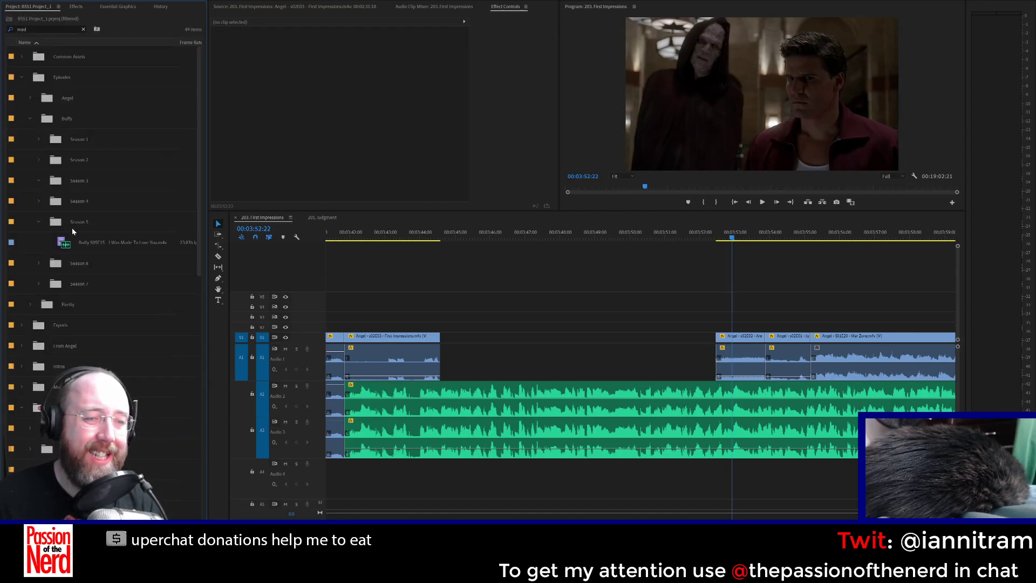
{"action": "left_click", "coordinate": [83, 30]}
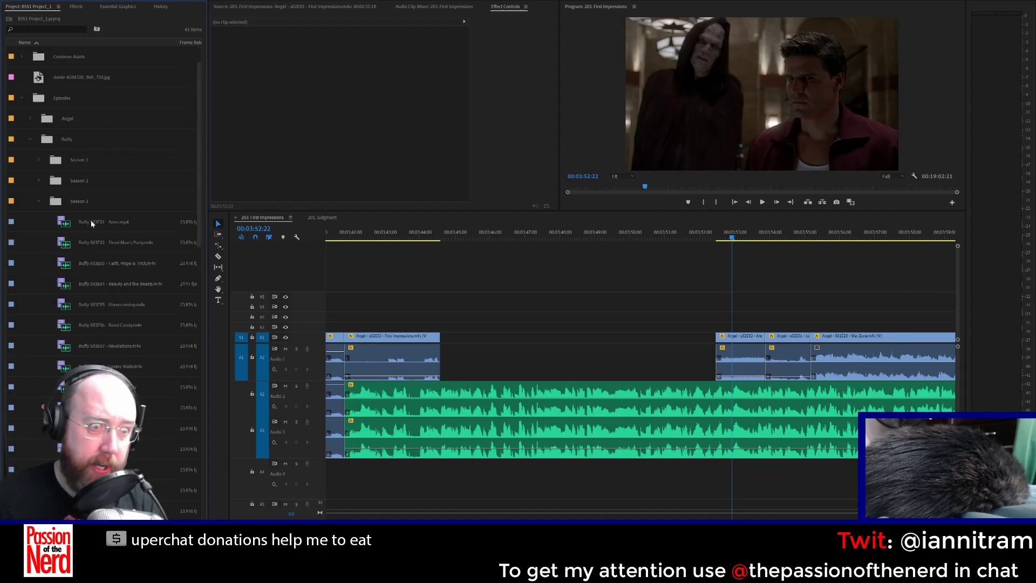
{"action": "scroll", "coordinate": [98, 213], "scroll_direction": "down", "scroll_amount": 1}
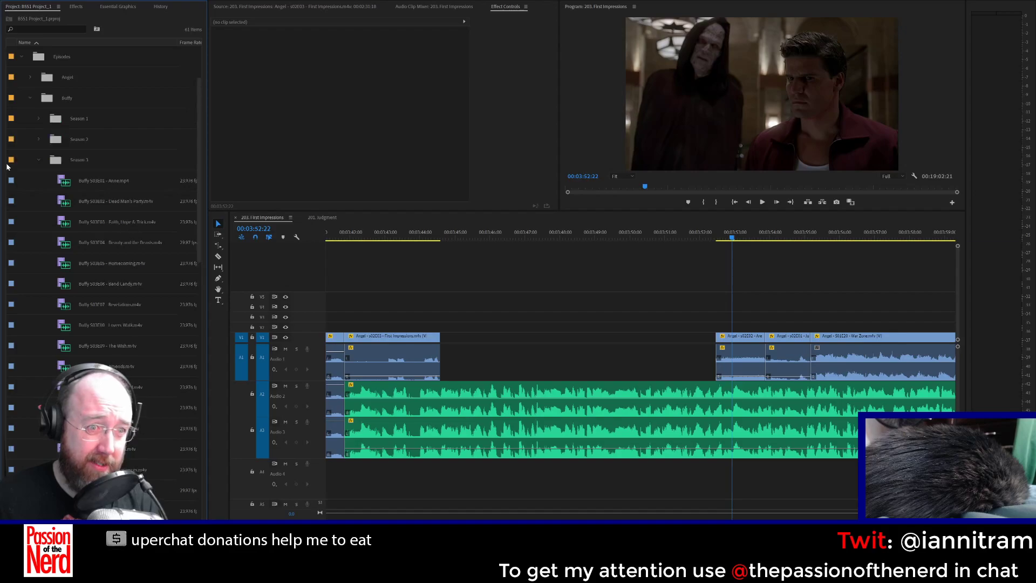
{"action": "left_click", "coordinate": [39, 160]}
{"action": "left_click", "coordinate": [38, 140]}
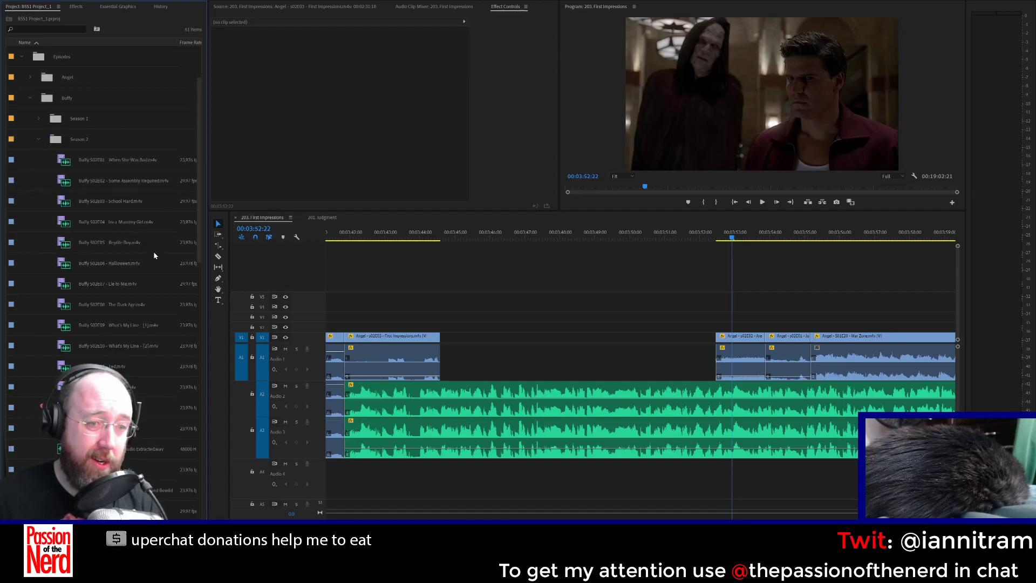
{"action": "left_click", "coordinate": [33, 98]}
{"action": "left_click", "coordinate": [31, 77]}
{"action": "scroll", "coordinate": [126, 199], "scroll_direction": "down", "scroll_amount": 2}
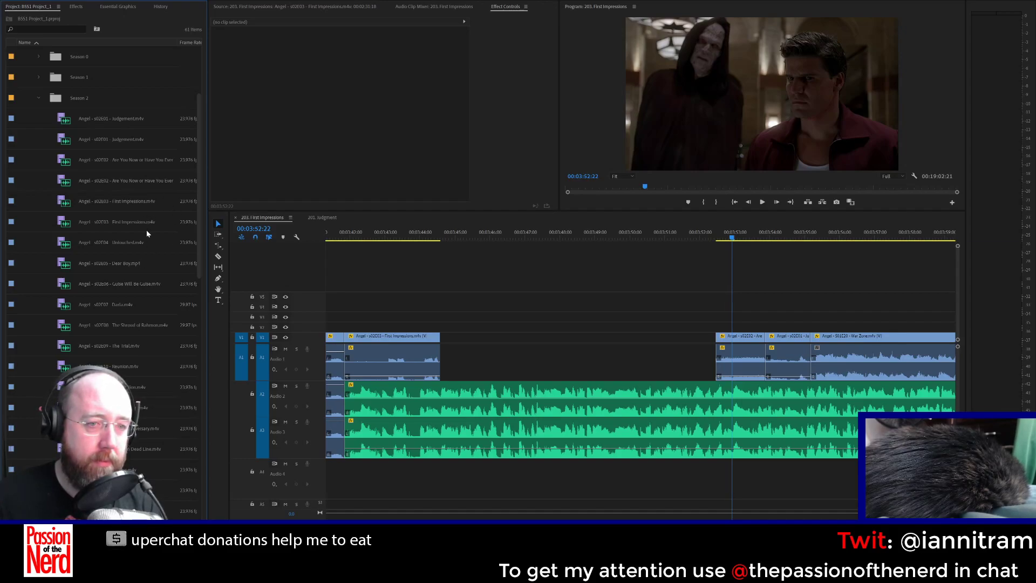
{"action": "double_click", "coordinate": [141, 208]}
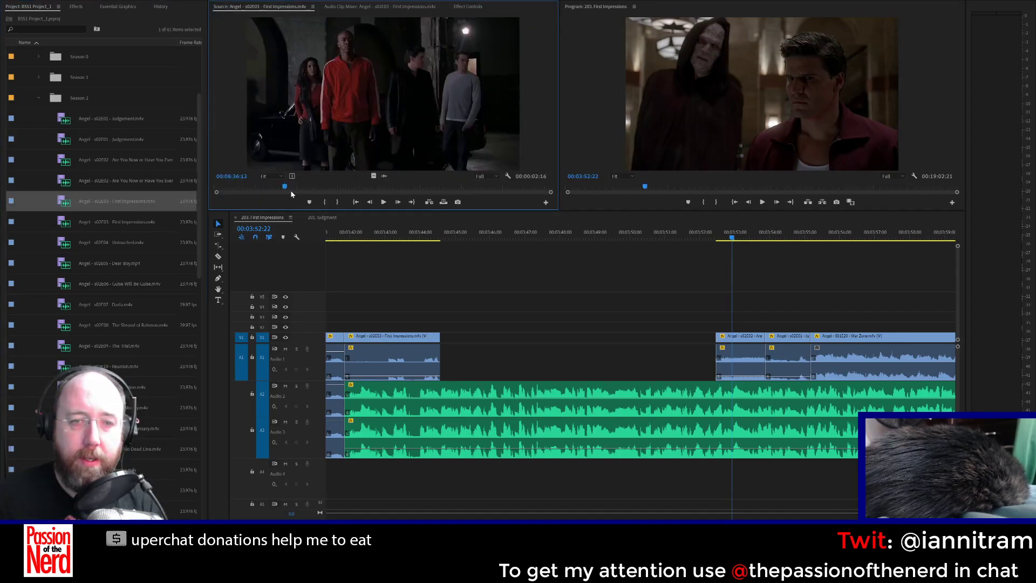
Step: Find the caped man's scene in the source and mark a range of 00:00:05:16 ending at 00:06:31:13
{"action": "left_click", "coordinate": [249, 188]}
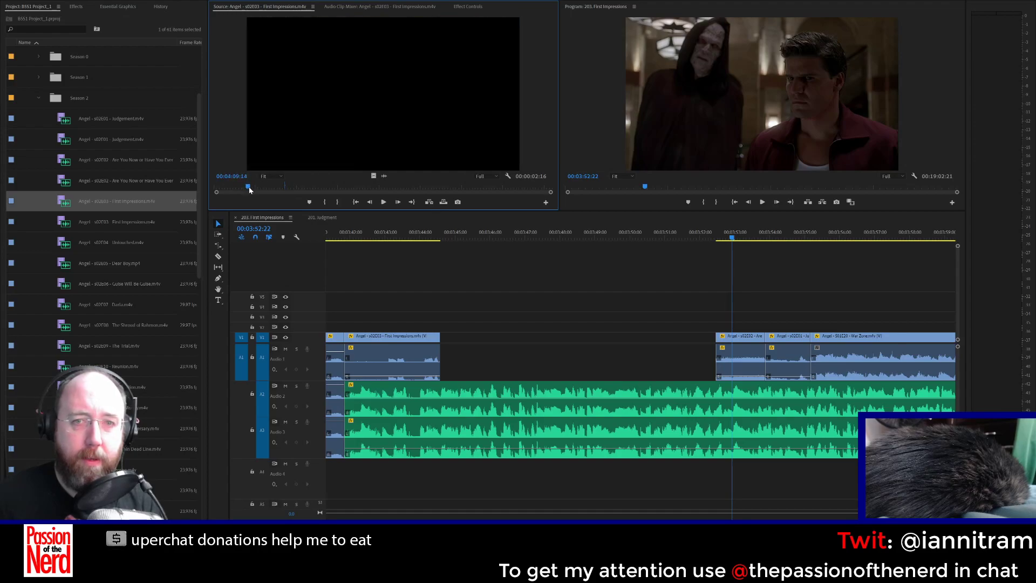
{"action": "left_click_drag", "start_coordinate": [249, 190], "coordinate": [376, 188]}
{"action": "key", "text": "space"}
{"action": "key", "text": "space"}
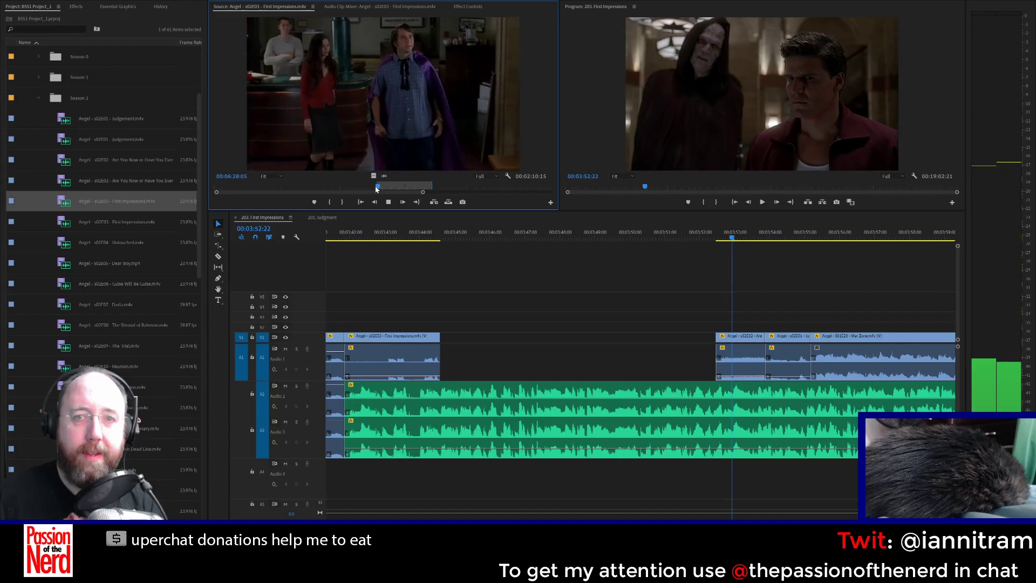
{"action": "key", "text": "space"}
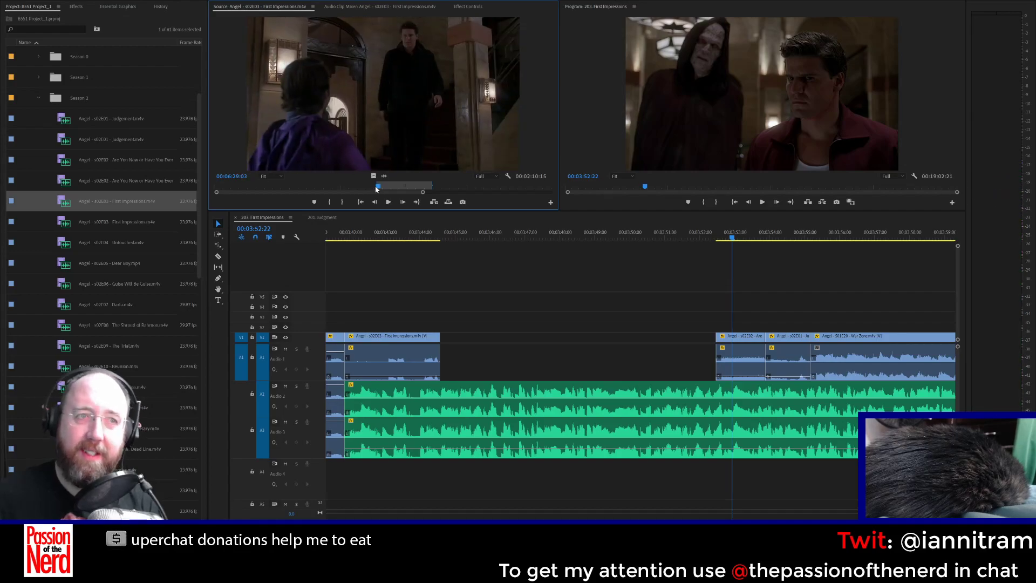
{"action": "key", "text": "space"}
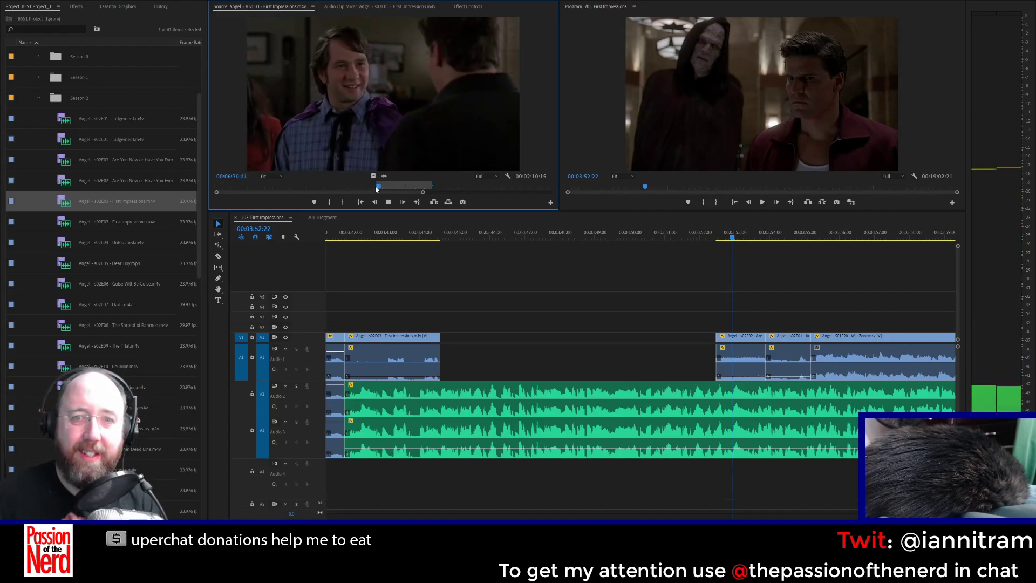
{"action": "key", "text": "space"}
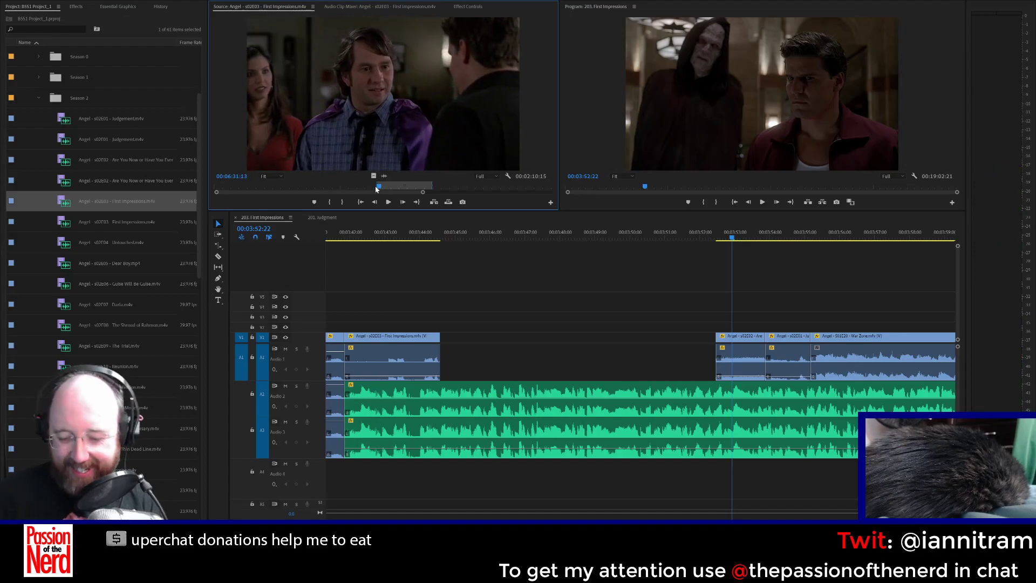
{"action": "key", "text": "o"}
Step: Place the marked source range on V1 and A1 in the gap at 00:03:44:14 and extend it to the next clip
{"action": "left_click_drag", "start_coordinate": [422, 62], "coordinate": [440, 337]}
{"action": "left_click", "coordinate": [458, 370]}
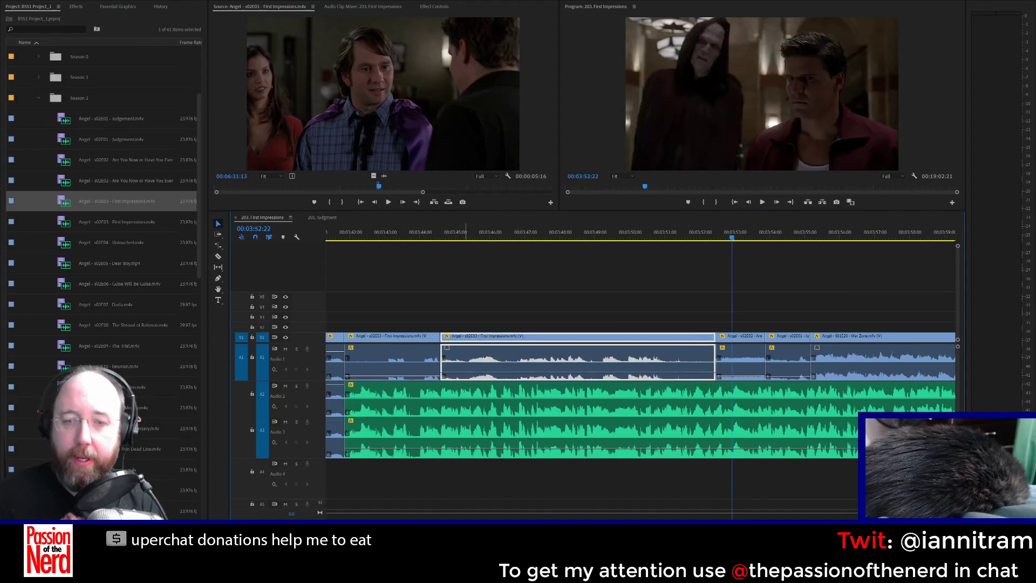
Step: Add a Constant Power audio crossfade at both ends of the caped man's clip on A1, removing the video dissolve at its start
{"action": "left_click", "coordinate": [446, 365]}
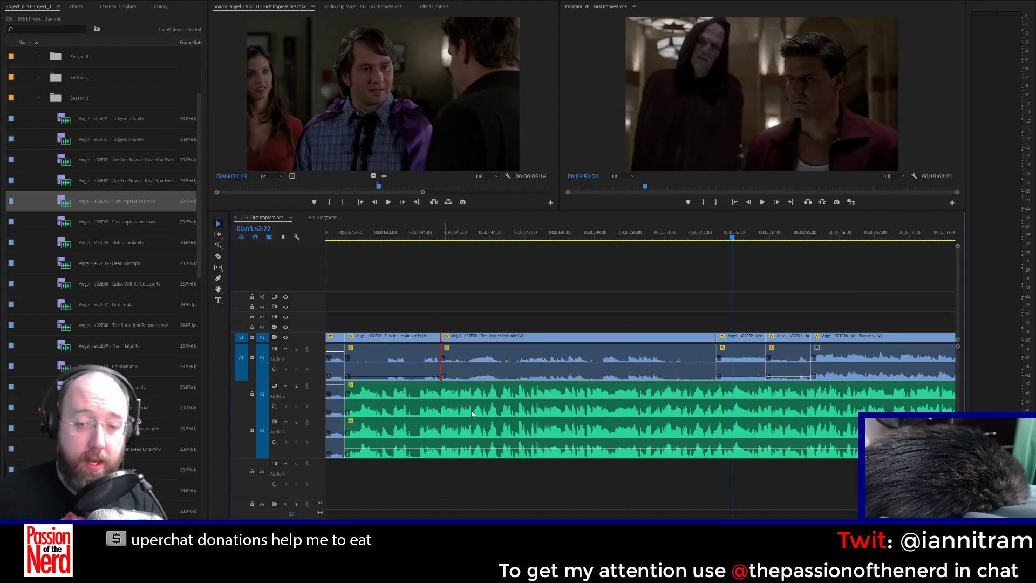
{"action": "key", "text": "shift+d"}
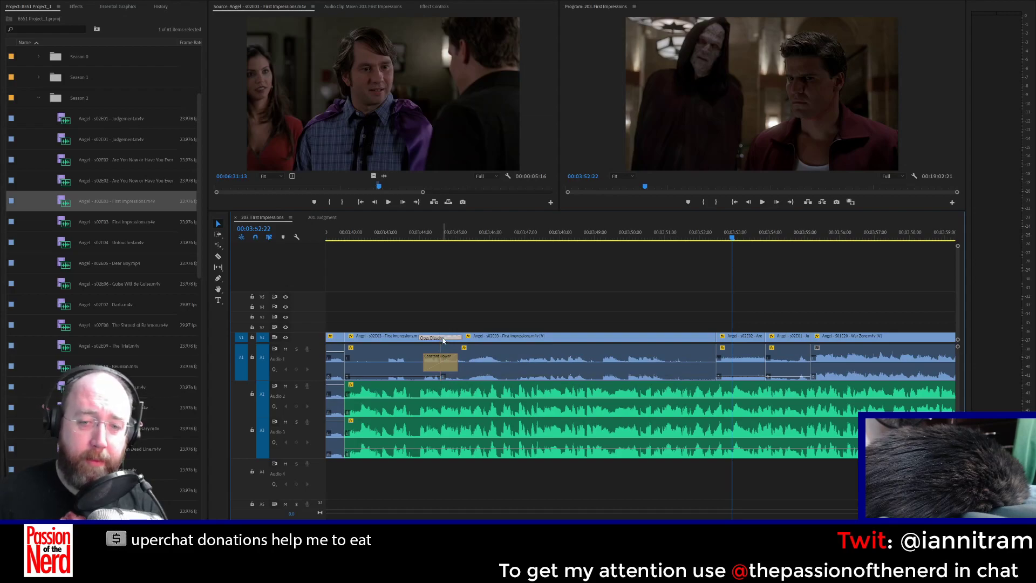
{"action": "key", "text": "Delete"}
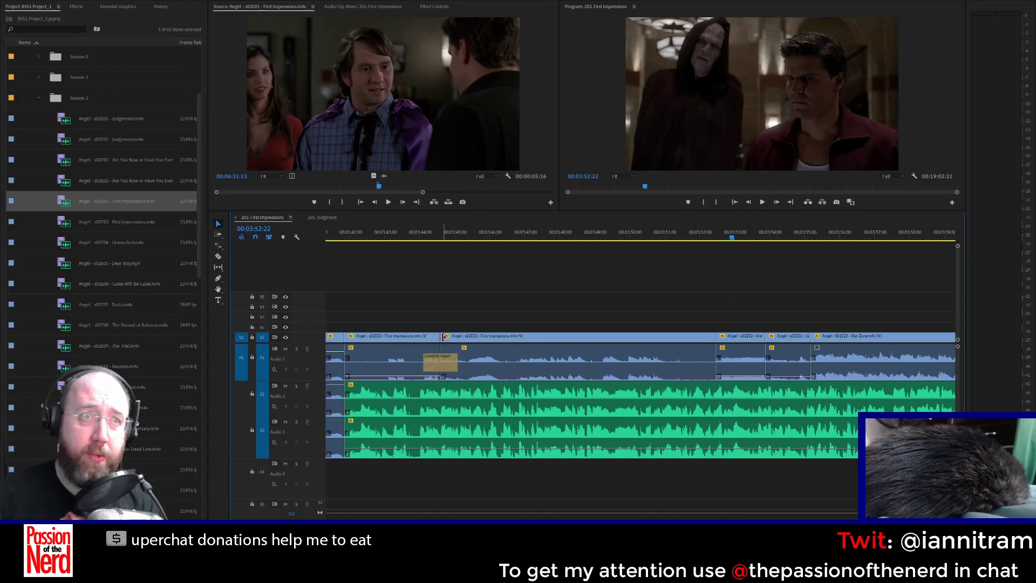
{"action": "left_click", "coordinate": [450, 366]}
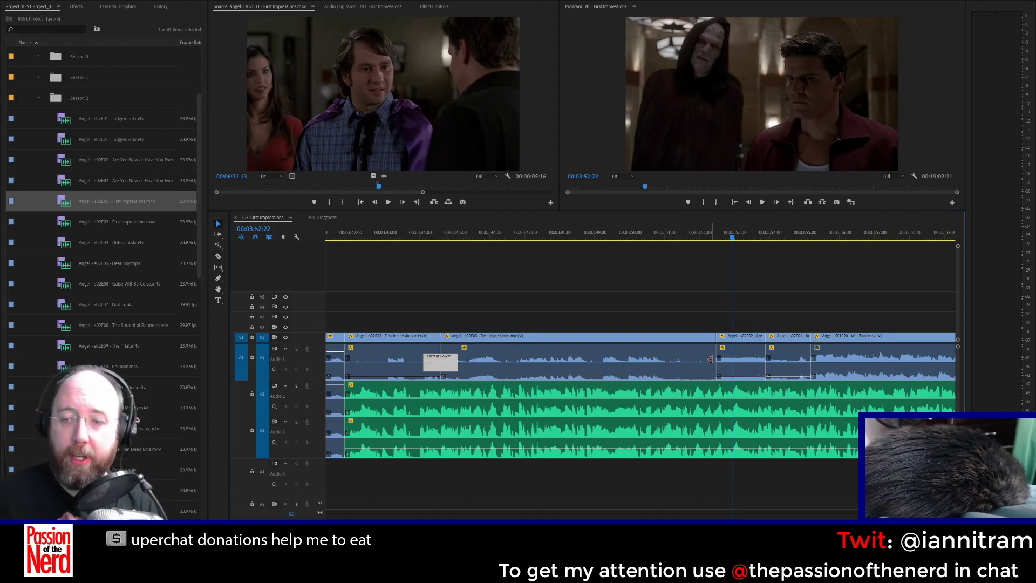
{"action": "left_click", "coordinate": [711, 359]}
{"action": "key", "text": "ctrl+shift+d"}
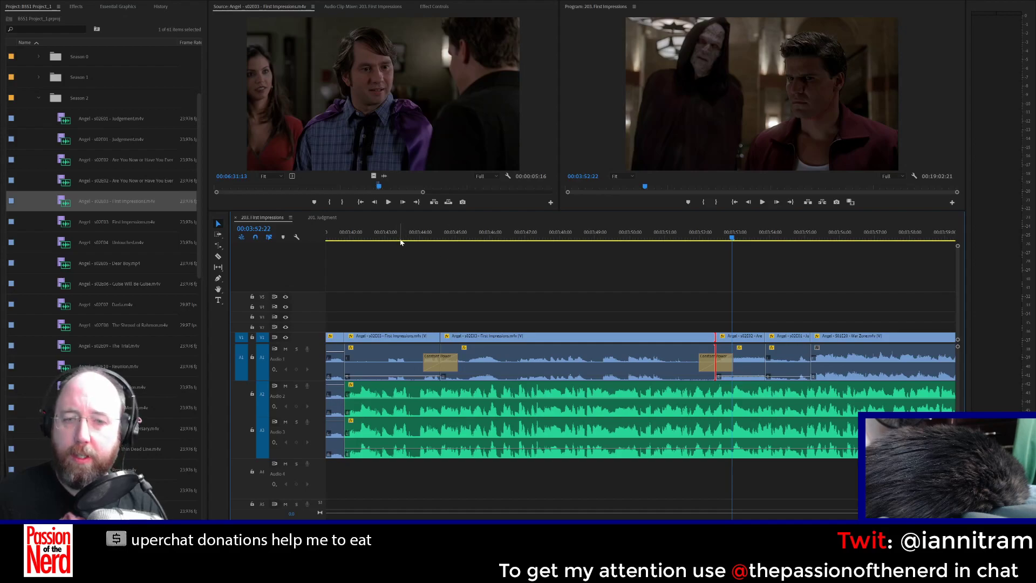
Step: Play through the cut at 00:03:44:14 and delete the Constant Power crossfade there on A1
{"action": "left_click", "coordinate": [400, 241]}
{"action": "key", "text": "space"}
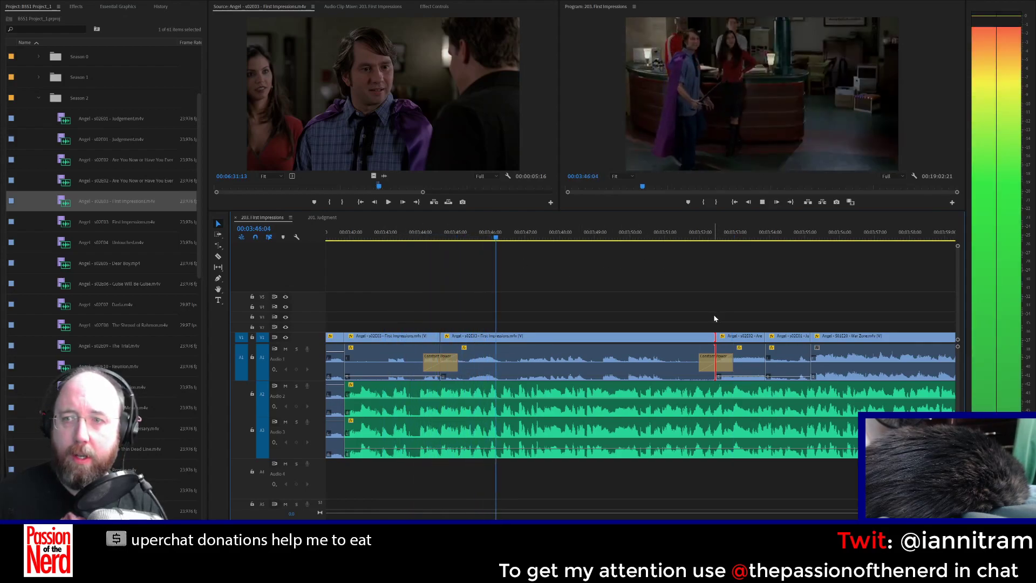
{"action": "key", "text": "space"}
{"action": "left_click", "coordinate": [439, 362]}
{"action": "key", "text": "Delete"}
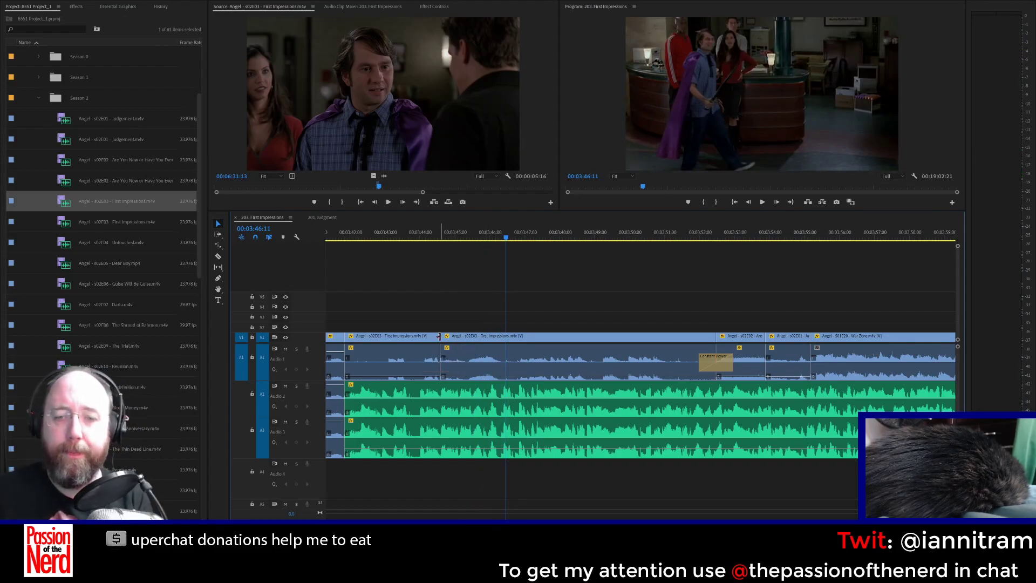
Step: Trim the start of the caped man's clip on V1 and A1 to 00:03:46:08
{"action": "left_click", "coordinate": [493, 234]}
{"action": "key", "text": "space"}
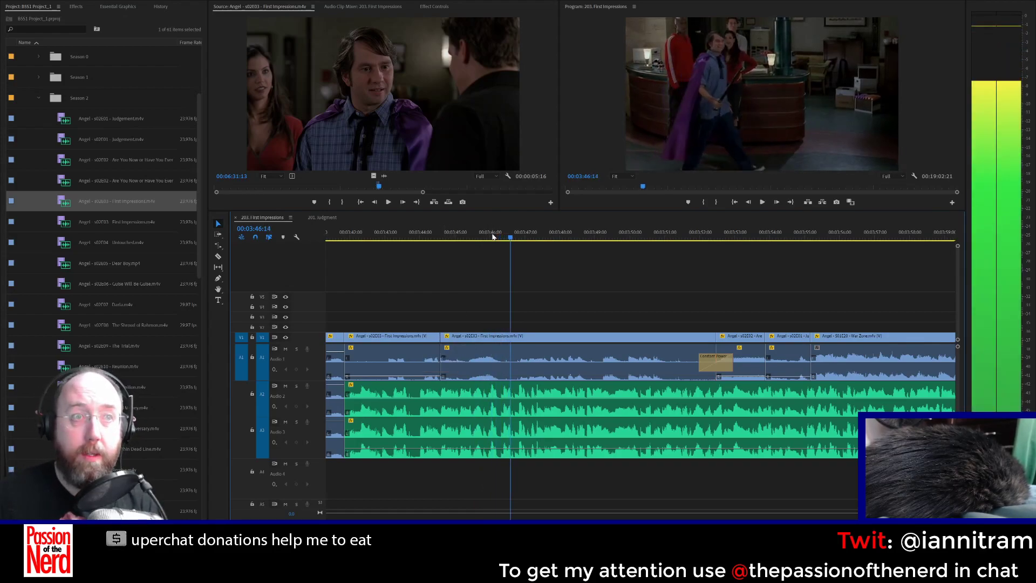
{"action": "key", "text": "space"}
{"action": "left_click", "coordinate": [492, 234]}
{"action": "left_click_drag", "start_coordinate": [494, 237], "coordinate": [501, 243]}
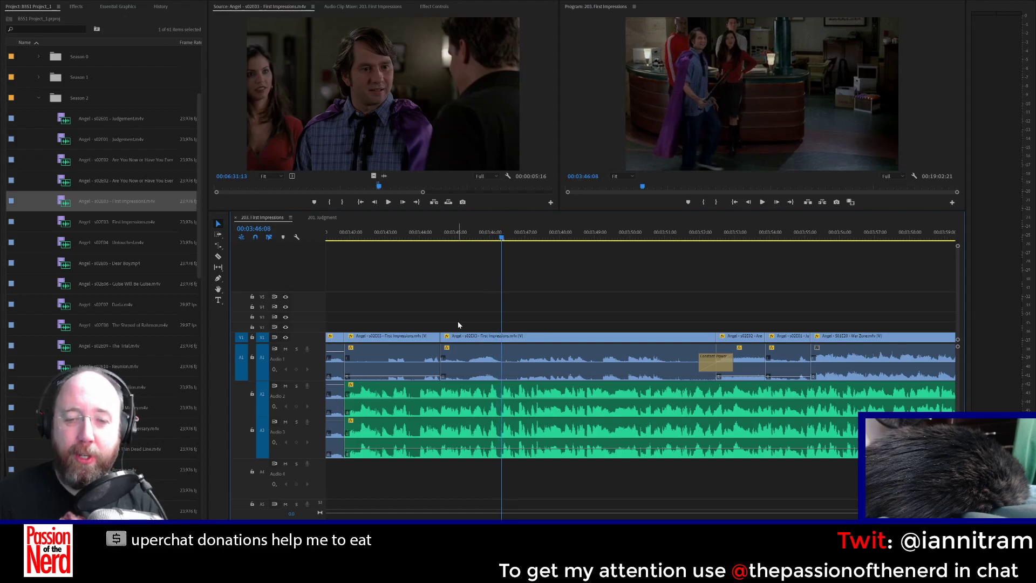
{"action": "left_click_drag", "start_coordinate": [444, 336], "coordinate": [502, 336]}
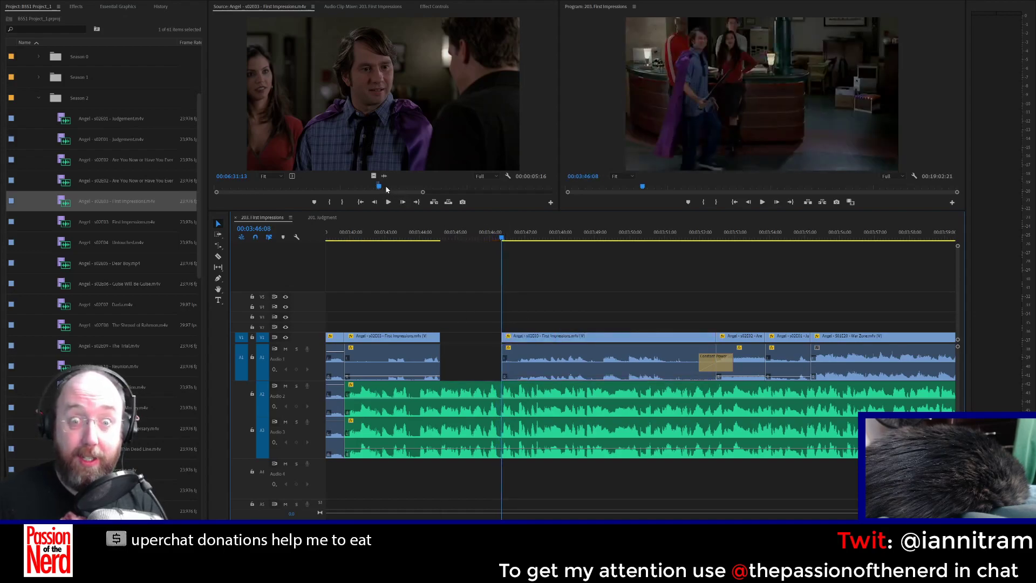
Step: Find the earlier shot of the man in the red jacket in the source and mark a range of 00:00:03:09 ending at 00:04:49:09
{"action": "left_click_drag", "start_coordinate": [386, 189], "coordinate": [353, 190]}
{"action": "key", "text": "space"}
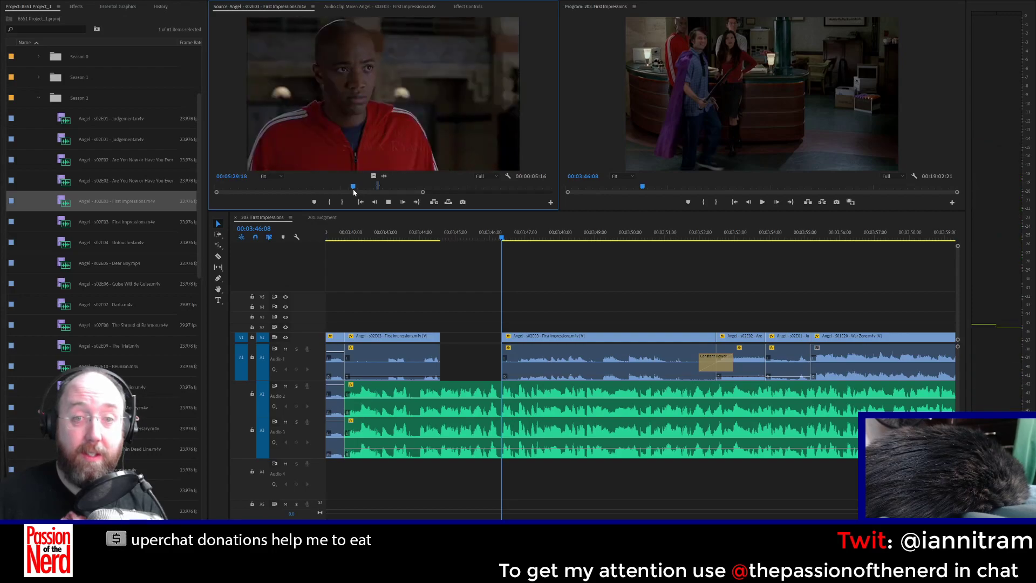
{"action": "key", "text": "space"}
{"action": "left_click_drag", "start_coordinate": [216, 193], "coordinate": [241, 194]}
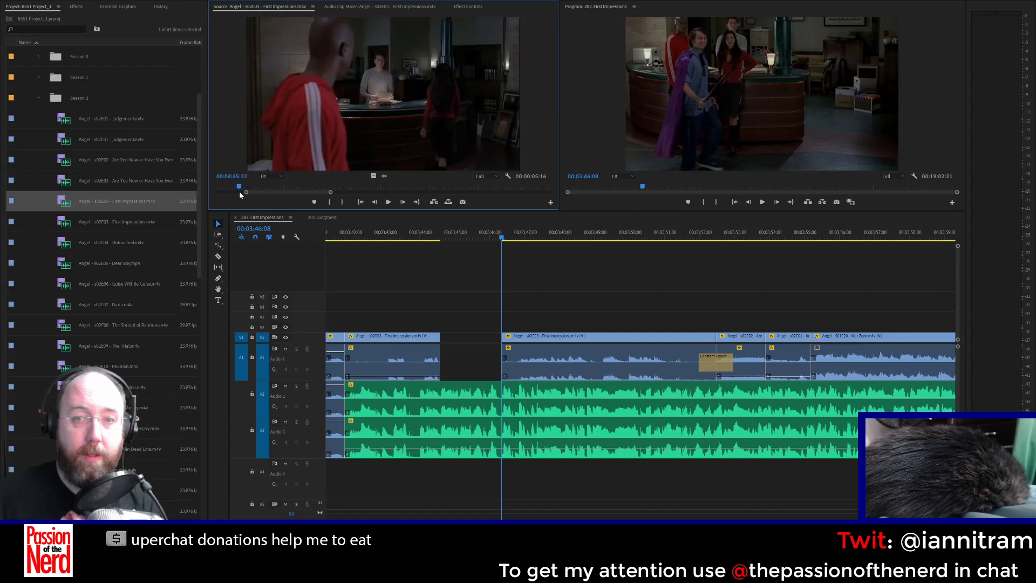
{"action": "key", "text": "space"}
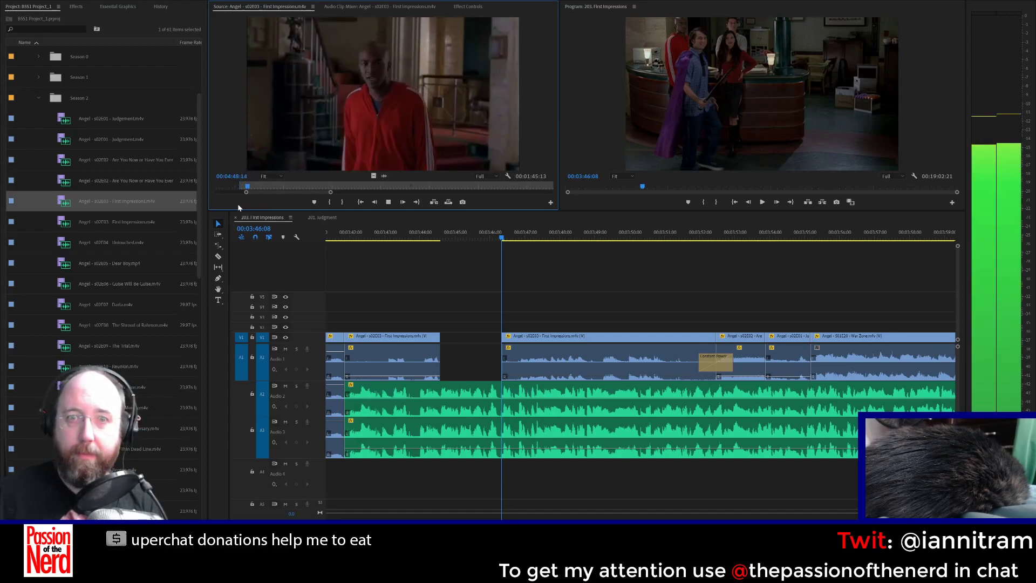
{"action": "key", "text": "space"}
Step: Place the marked range at 00:03:44:14, trim its end to 00:03:46:08, fit it into the V1 and A1 gap, and play it back
{"action": "mouse_move", "coordinate": [403, 142]}
{"action": "left_mouse_down"}
{"action": "mouse_move", "coordinate": [414, 289]}
{"action": "mouse_move", "coordinate": [455, 296]}
{"action": "mouse_move", "coordinate": [444, 316]}
{"action": "mouse_move", "coordinate": [463, 468]}
{"action": "left_mouse_up"}
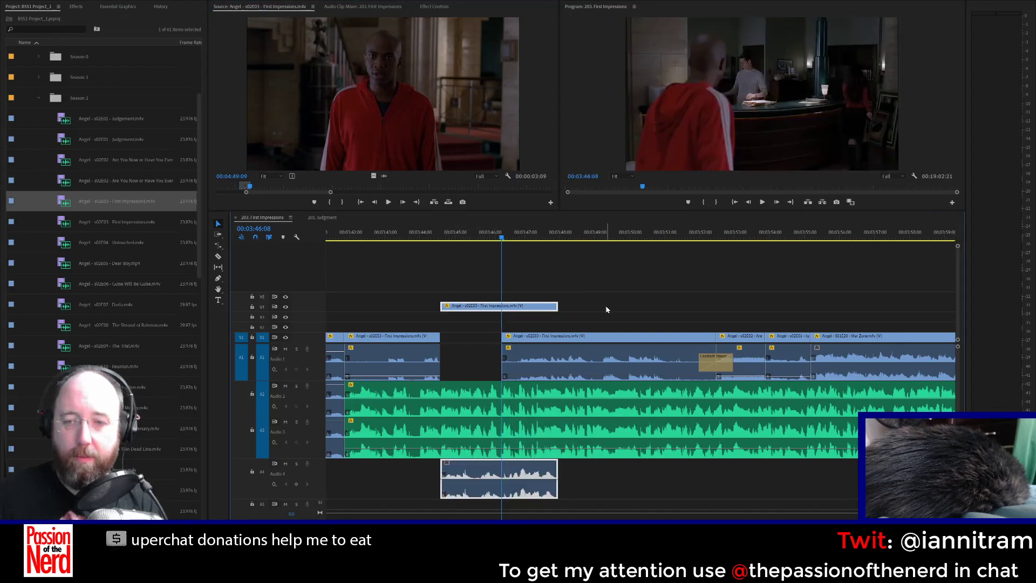
{"action": "left_click_drag", "start_coordinate": [560, 306], "coordinate": [502, 306]}
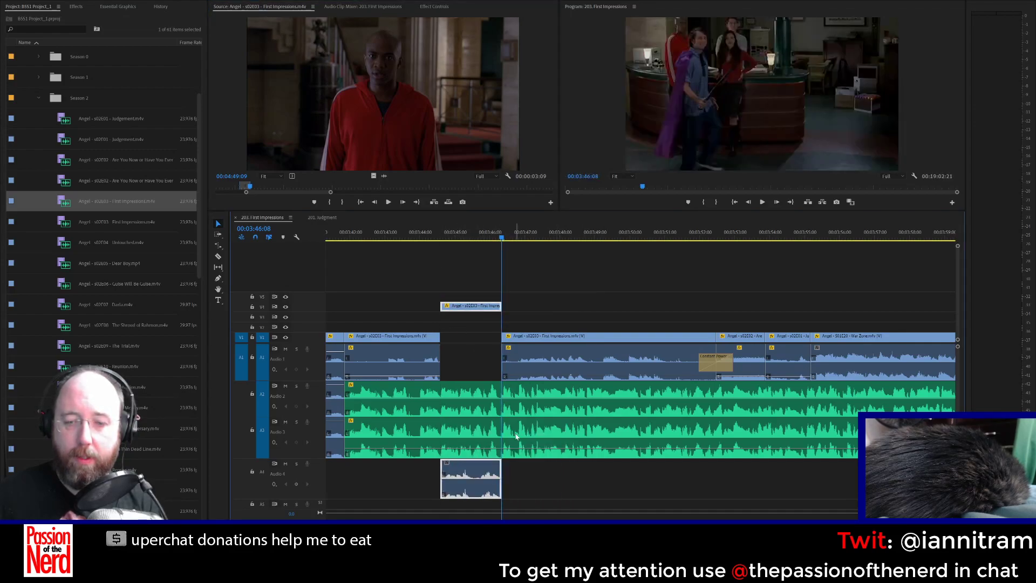
{"action": "left_click_drag", "start_coordinate": [471, 476], "coordinate": [459, 331]}
{"action": "key", "text": "space"}
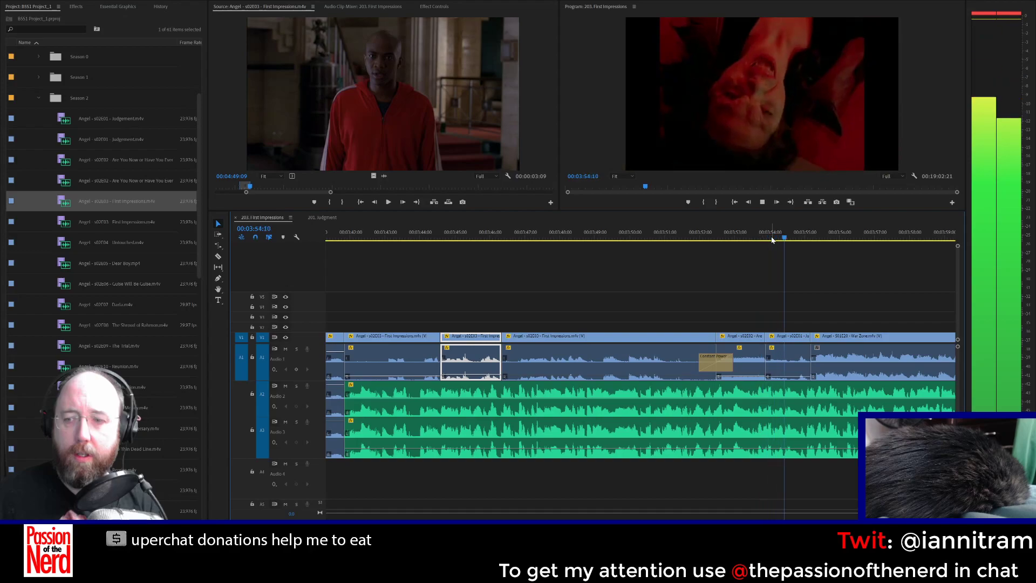
{"action": "key", "text": "space"}
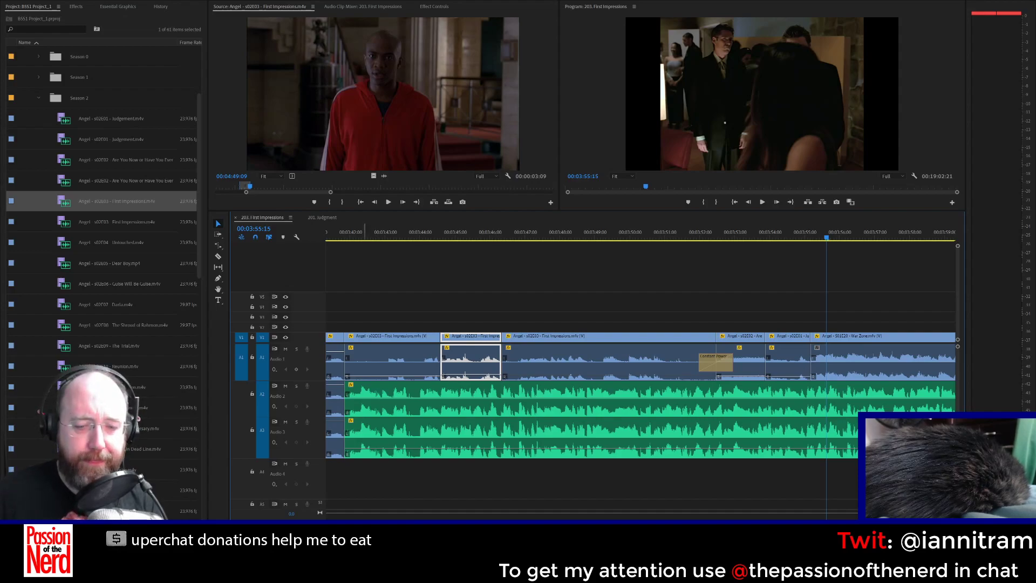
Step: Adjust the audio level of the first War Zone clip on A1, starting at about 00:03:55, and clear the selection
{"action": "key", "text": "minus"}
{"action": "key", "text": "minus"}
{"action": "scroll", "coordinate": [641, 378], "scroll_direction": "down", "scroll_amount": 3}
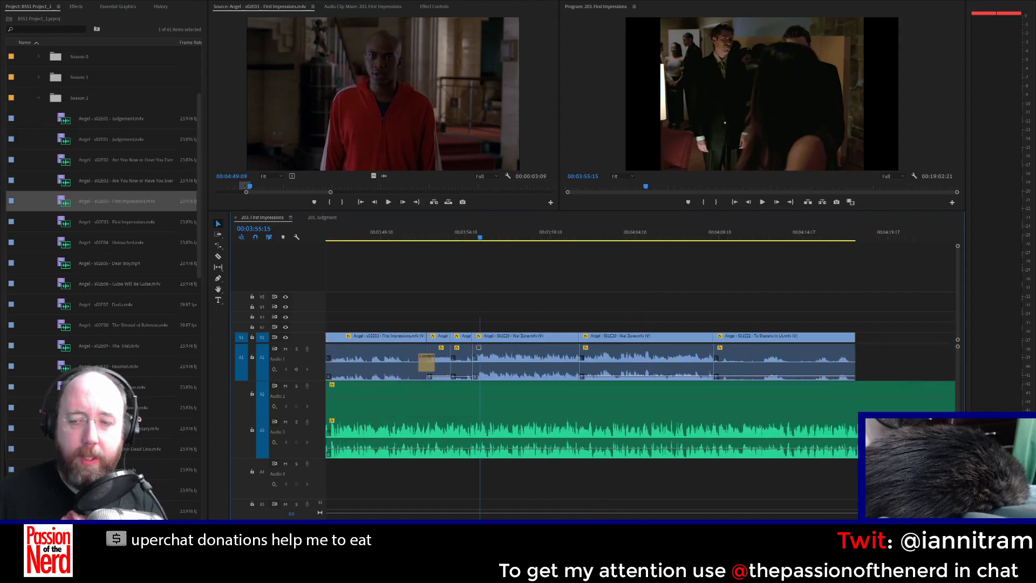
{"action": "left_click", "coordinate": [524, 369]}
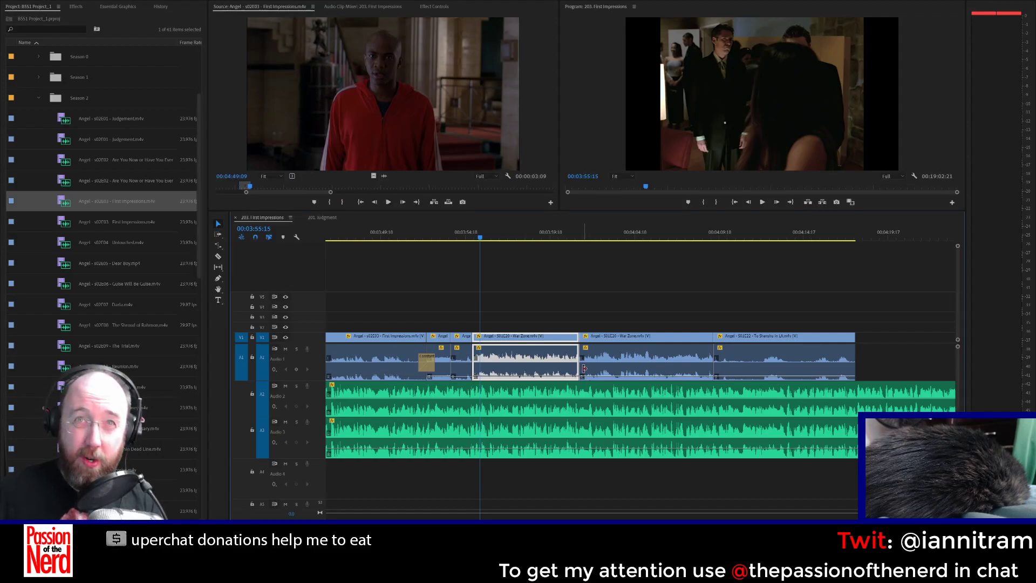
{"action": "left_click", "coordinate": [525, 298]}
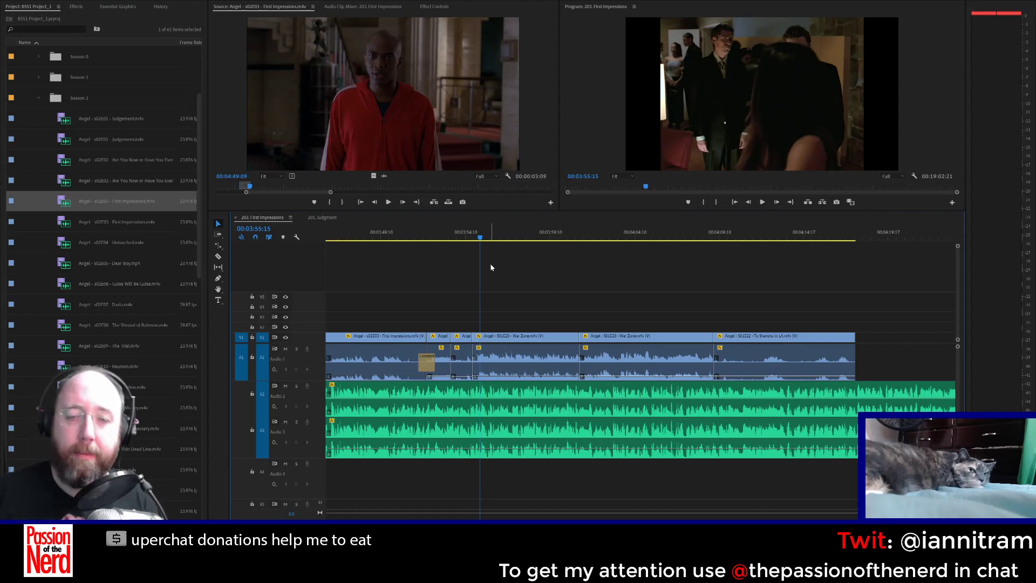
Step: Delete the short red-tinted Angel clip at about 00:03:54 from V1 and A1 and extend the preceding clip to the next one
{"action": "left_click", "coordinate": [458, 233]}
{"action": "key", "text": "space"}
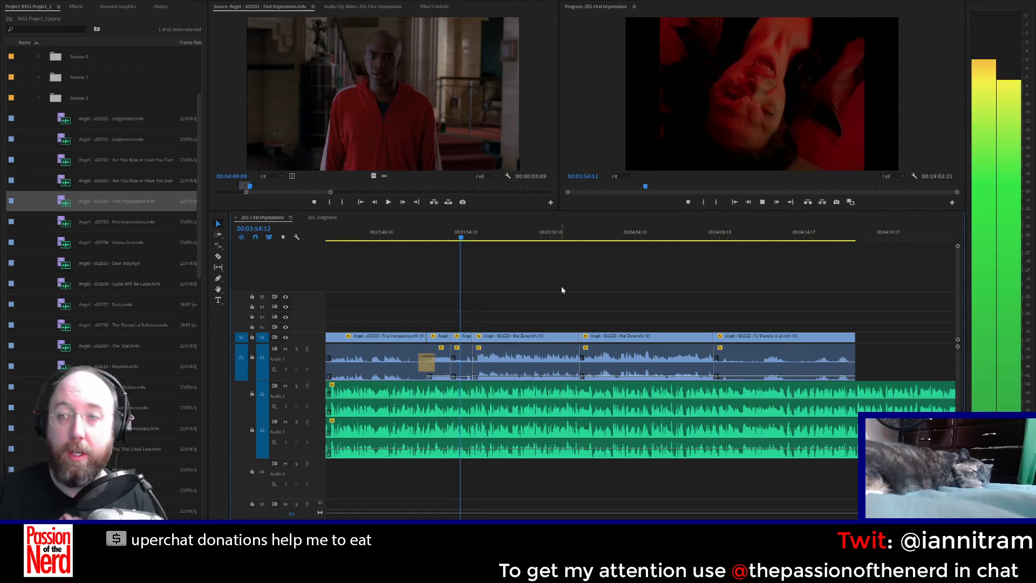
{"action": "key", "text": "space"}
{"action": "left_click", "coordinate": [411, 233]}
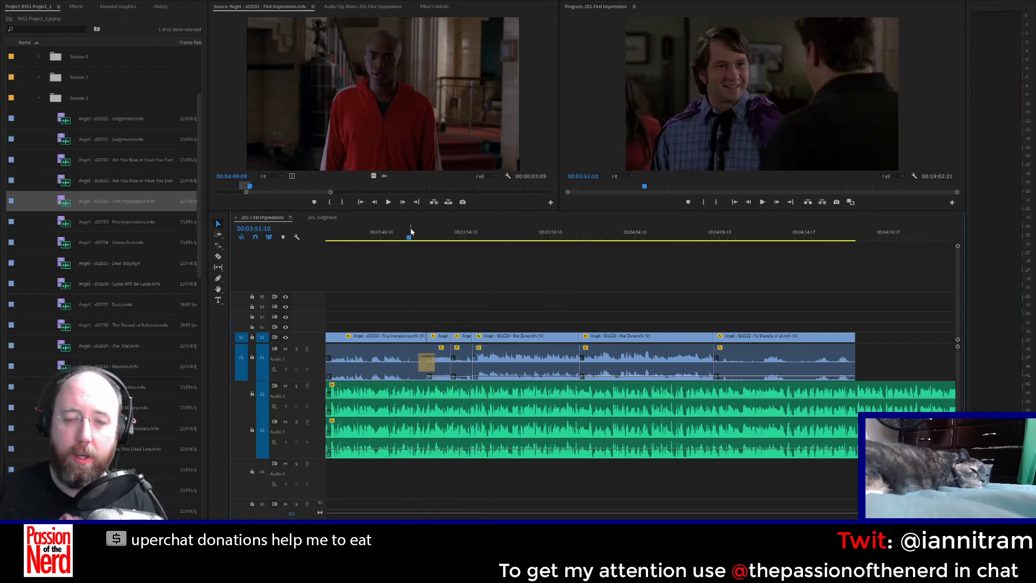
{"action": "key", "text": "space"}
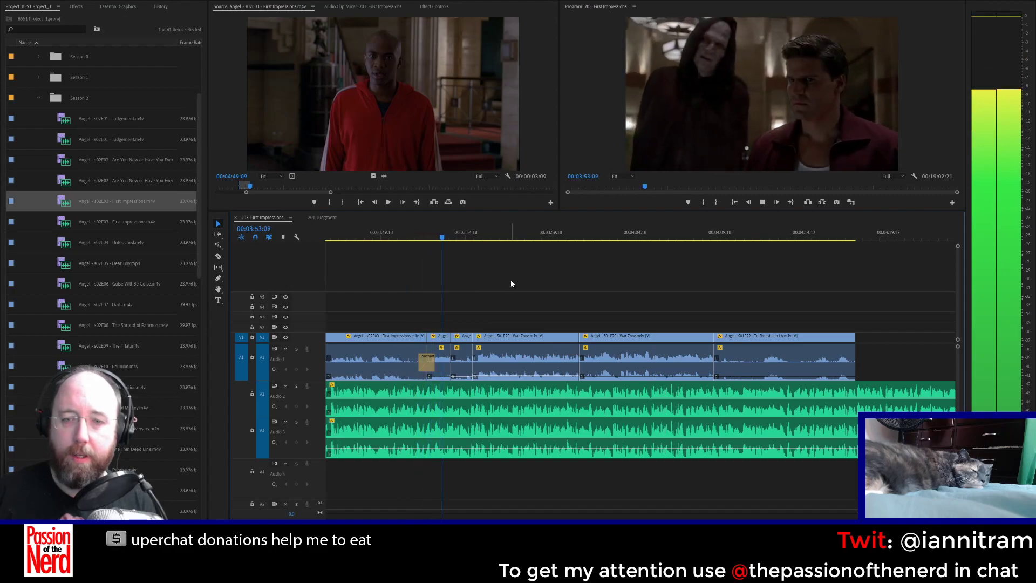
{"action": "key", "text": "space"}
{"action": "left_click", "coordinate": [461, 355]}
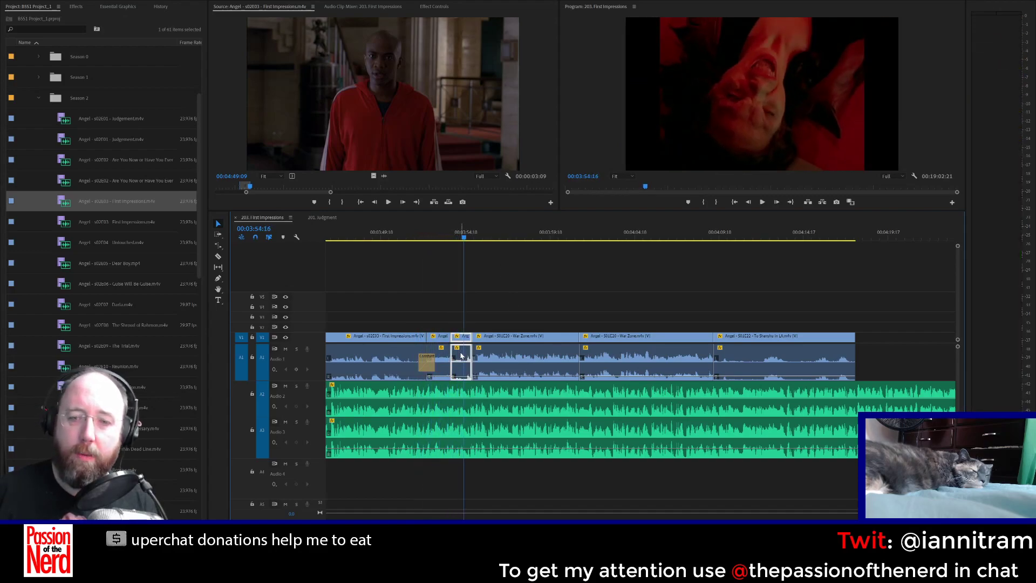
{"action": "key", "text": "Delete"}
{"action": "key", "text": "space"}
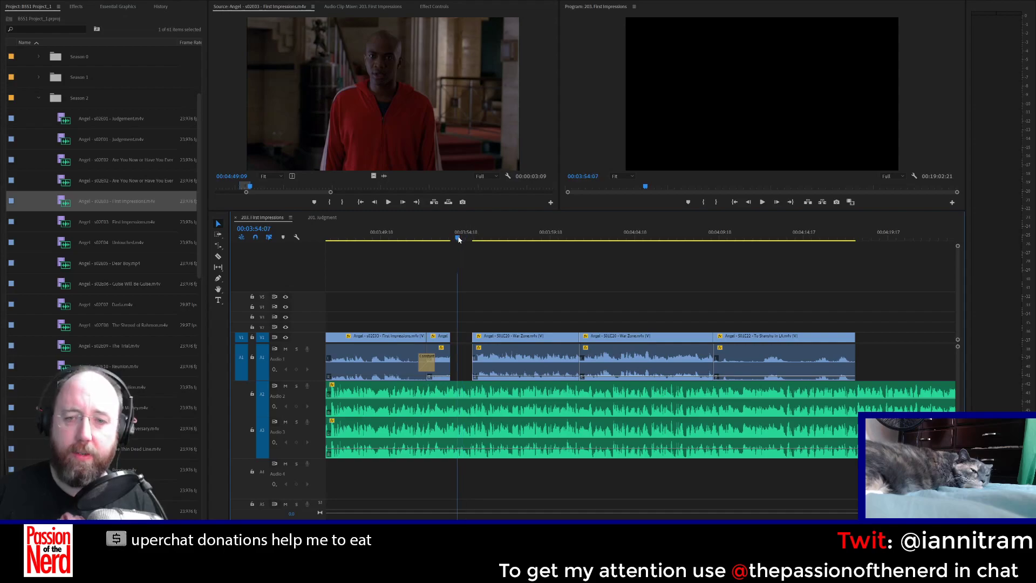
{"action": "key", "text": "space"}
{"action": "left_click_drag", "start_coordinate": [451, 340], "coordinate": [473, 340]}
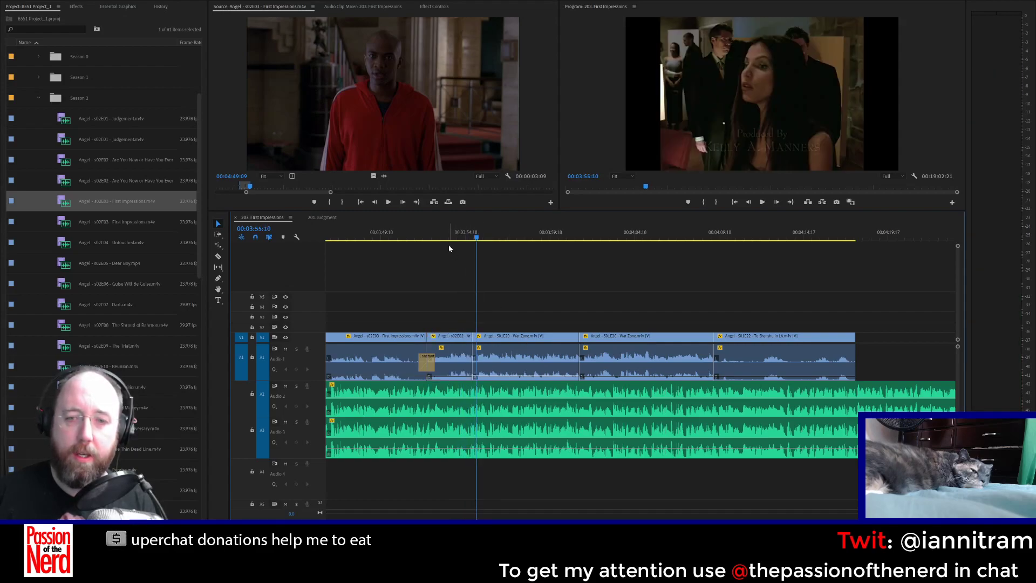
Step: Play on from about 00:03:54 and delete the second War Zone clip, between about 00:04:01 and 00:04:09, from V1 and A1
{"action": "left_click", "coordinate": [452, 232]}
{"action": "key", "text": "space"}
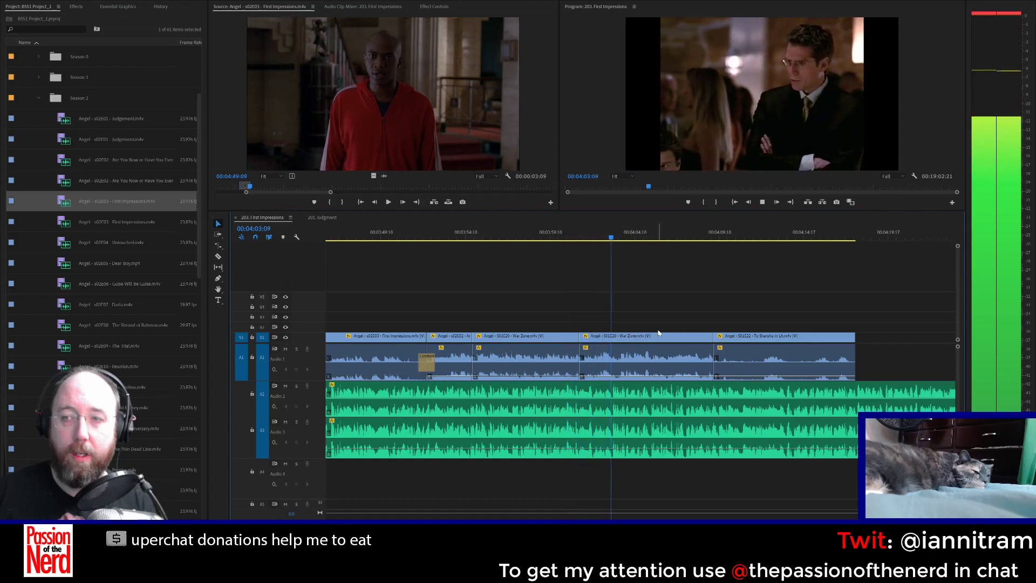
{"action": "key", "text": "space"}
{"action": "left_click", "coordinate": [611, 346]}
{"action": "key", "text": "Delete"}
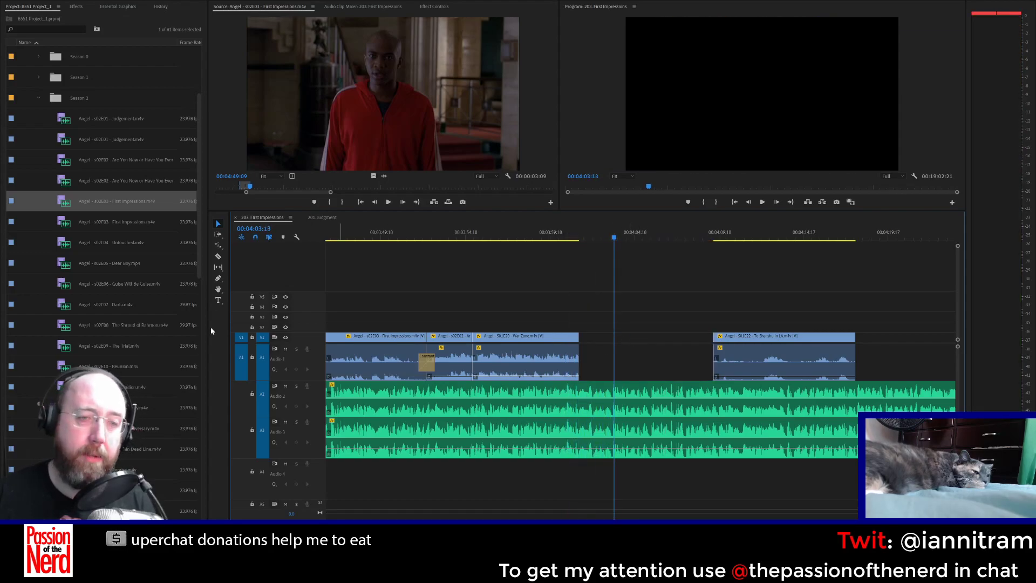
Step: Expand the Angel Season 1 bin and open "Angel - S01E22 - To Shanshu in LA.m4v" as the source
{"action": "scroll", "coordinate": [164, 214], "scroll_direction": "up", "scroll_amount": 3}
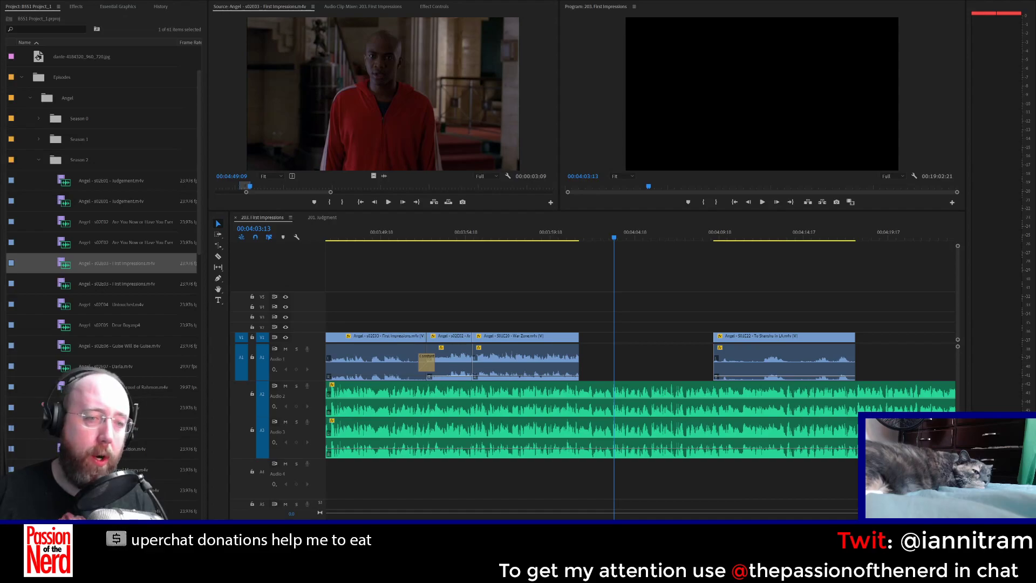
{"action": "scroll", "coordinate": [103, 270], "scroll_direction": "down", "scroll_amount": 3}
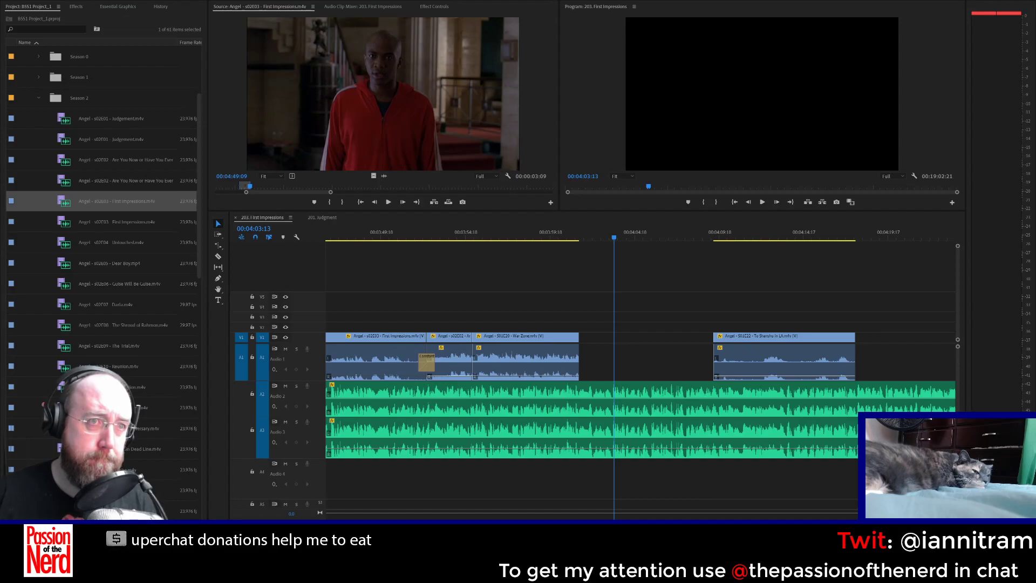
{"action": "scroll", "coordinate": [103, 270], "scroll_direction": "down", "scroll_amount": 7}
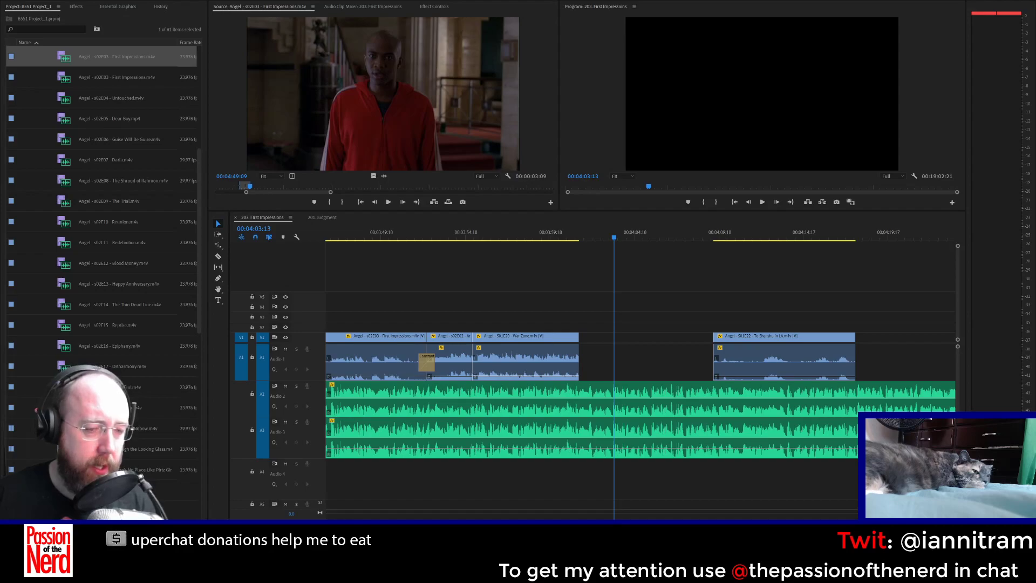
{"action": "scroll", "coordinate": [103, 259], "scroll_direction": "up", "scroll_amount": 3}
{"action": "left_click", "coordinate": [45, 87]}
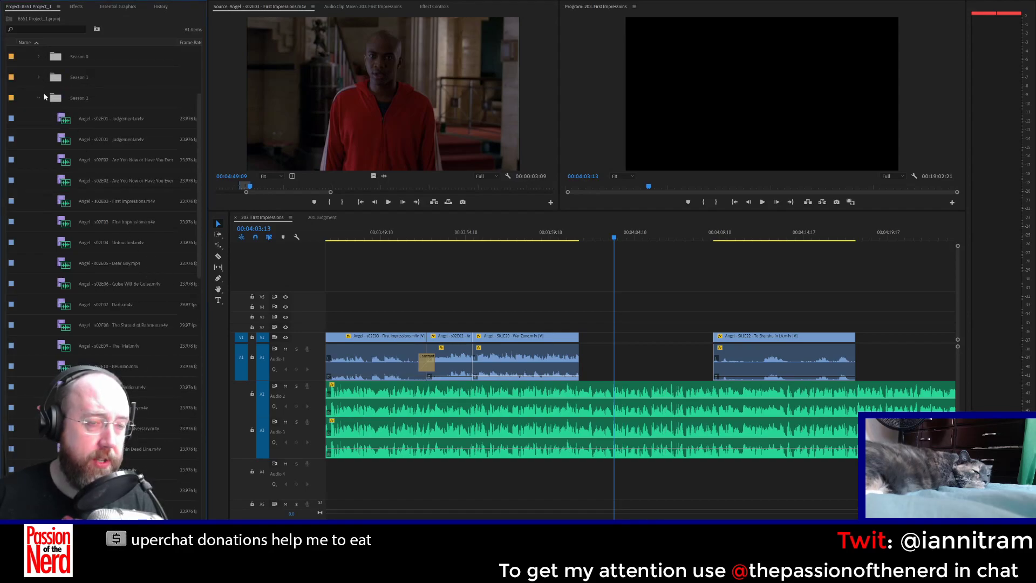
{"action": "left_click", "coordinate": [40, 78]}
{"action": "scroll", "coordinate": [123, 263], "scroll_direction": "down", "scroll_amount": 5}
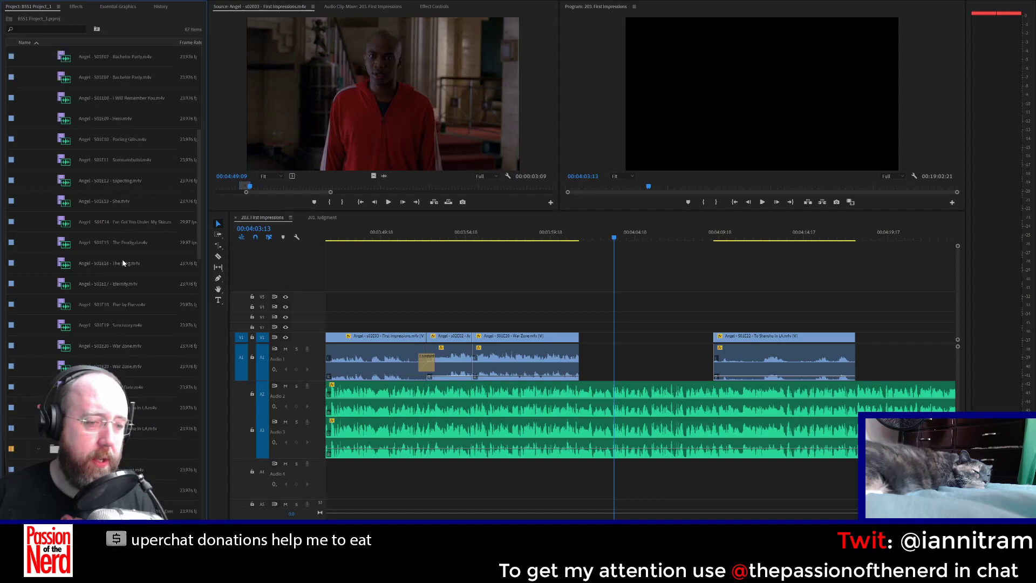
{"action": "double_click", "coordinate": [151, 428]}
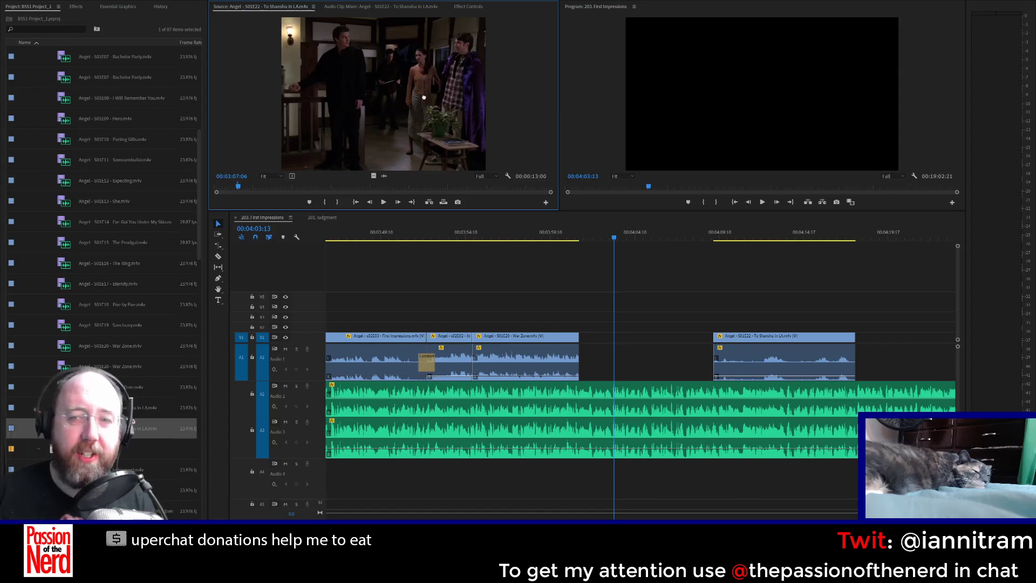
{"action": "left_click_drag", "start_coordinate": [424, 97], "coordinate": [396, 152]}
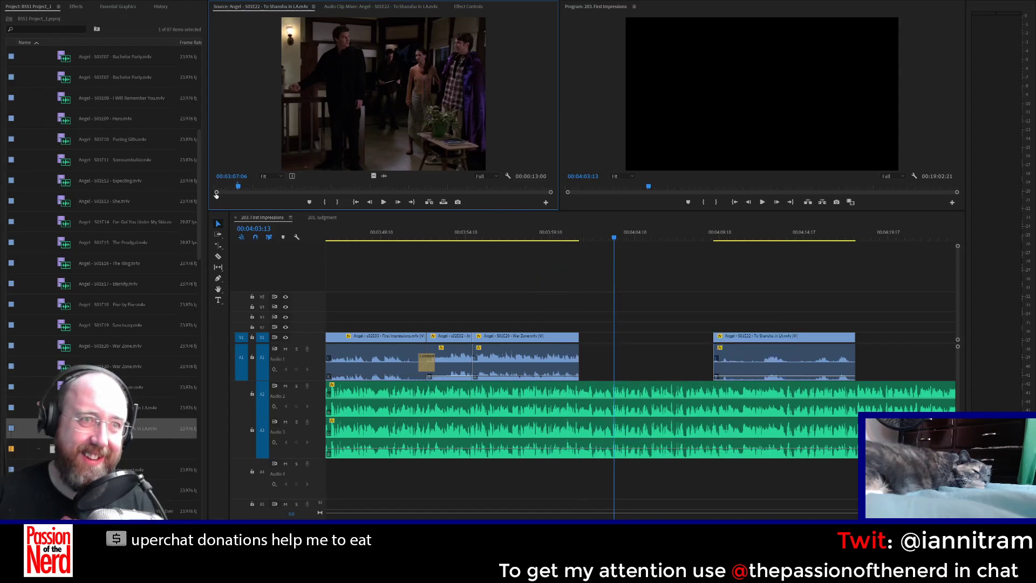
Step: Set the To Shanshu in LA source's out point at 00:03:00:16 and fill the gap between about 00:04:01 and 00:04:09 on V1 and A1
{"action": "left_click_drag", "start_coordinate": [218, 194], "coordinate": [316, 203]}
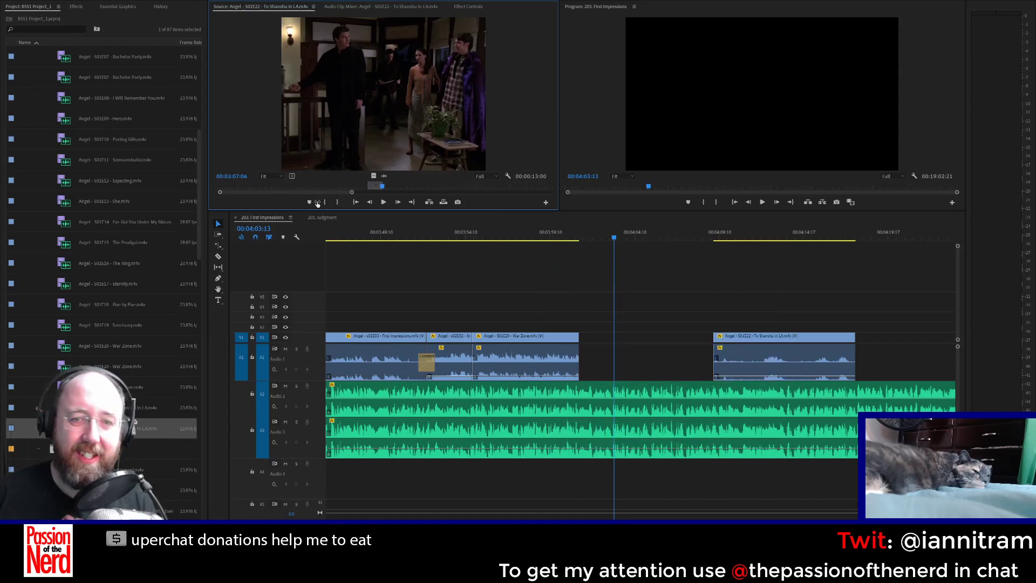
{"action": "left_click_drag", "start_coordinate": [381, 186], "coordinate": [384, 188]}
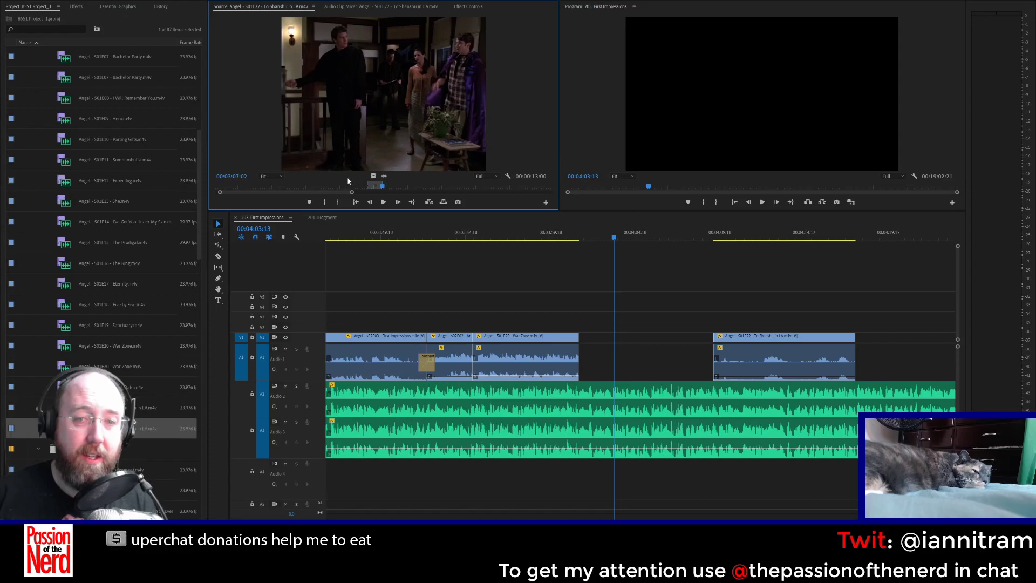
{"action": "left_click_drag", "start_coordinate": [379, 188], "coordinate": [377, 188]}
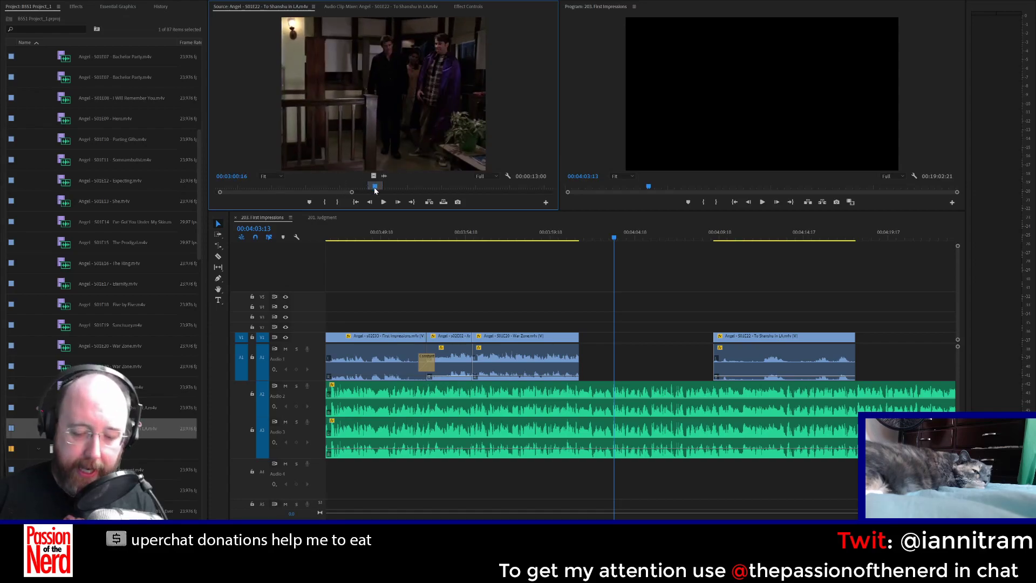
{"action": "key", "text": "o"}
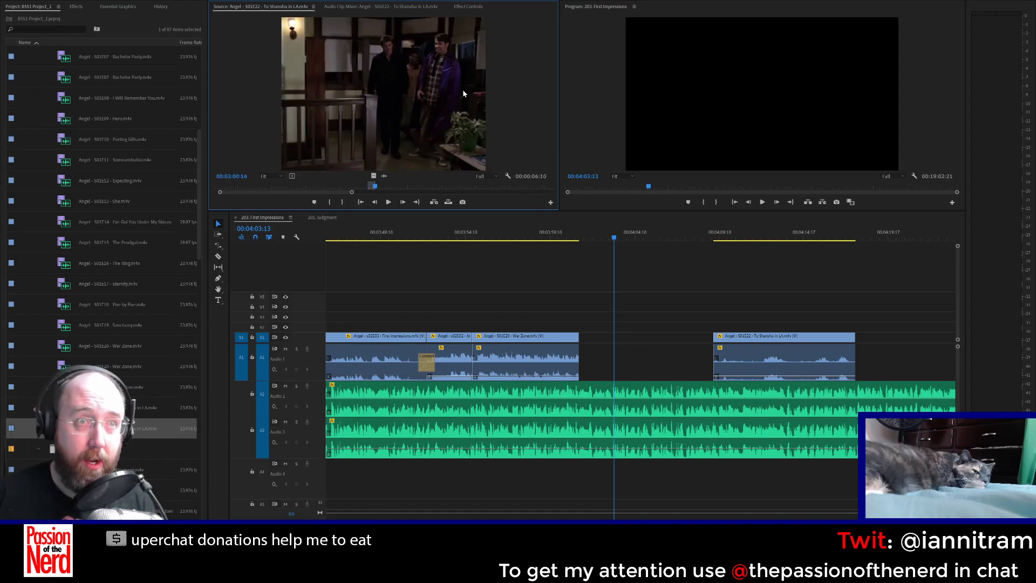
{"action": "left_click_drag", "start_coordinate": [462, 89], "coordinate": [716, 329]}
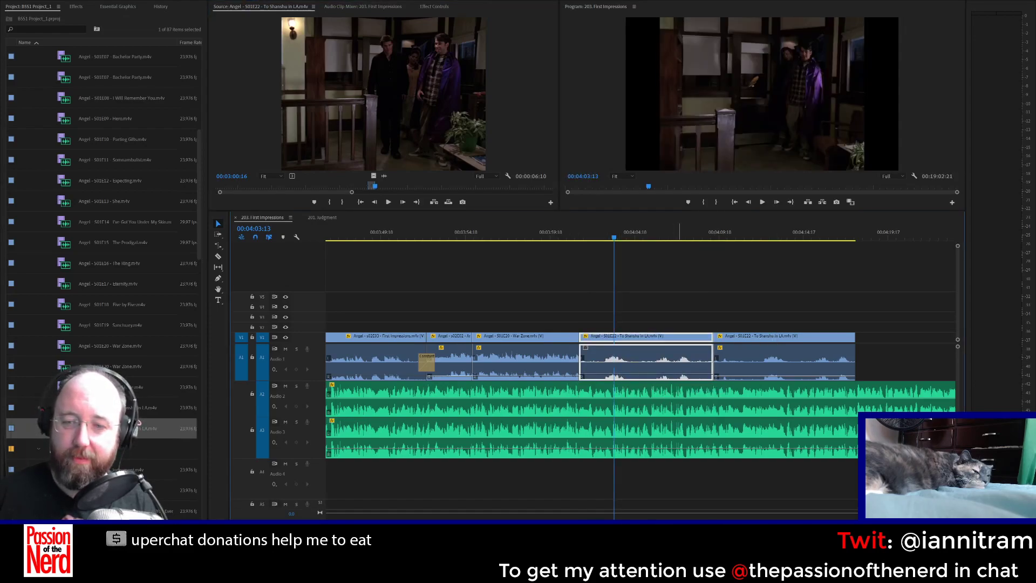
Step: Copy the audio crossfade at about 00:03:52 on A1 onto the next three cuts
{"action": "left_click", "coordinate": [427, 370]}
{"action": "left_click", "coordinate": [465, 362]}
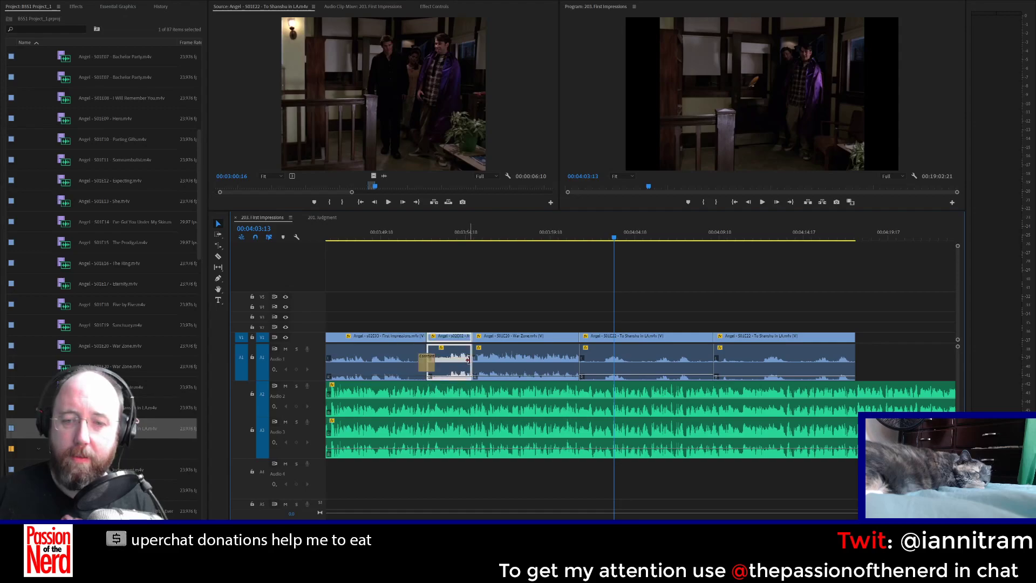
{"action": "left_click", "coordinate": [470, 362]}
{"action": "key", "text": "ctrl+v"}
{"action": "left_click", "coordinate": [575, 362]}
{"action": "key", "text": "ctrl+v"}
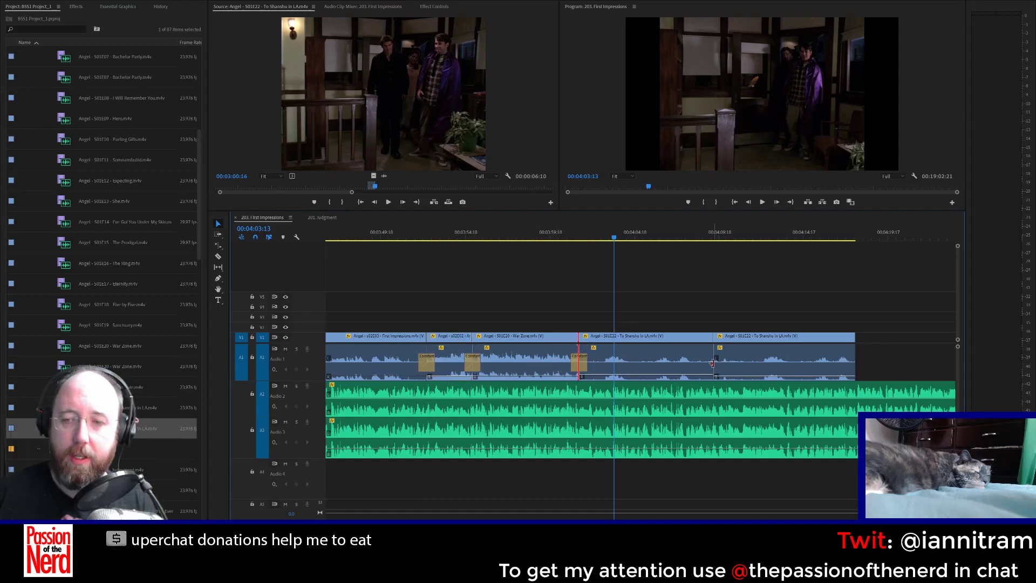
{"action": "left_click", "coordinate": [712, 363]}
{"action": "key", "text": "ctrl+v"}
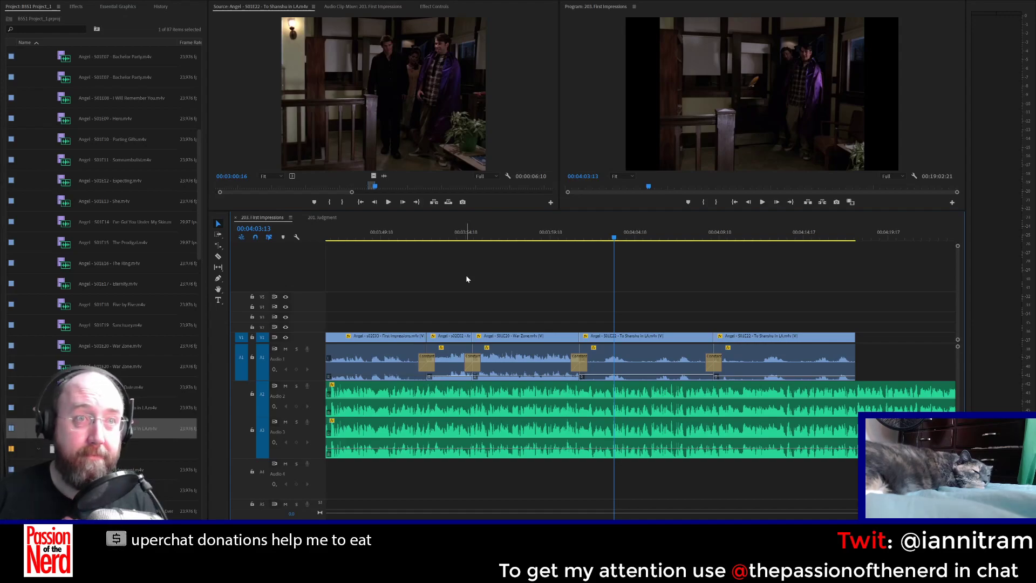
Step: Play from about 00:03:51, delete the audio crossfade at about 00:04:09 and trim the first To Shanshu in LA clip's end to 00:04:05:17
{"action": "left_click", "coordinate": [407, 237]}
{"action": "key", "text": "space"}
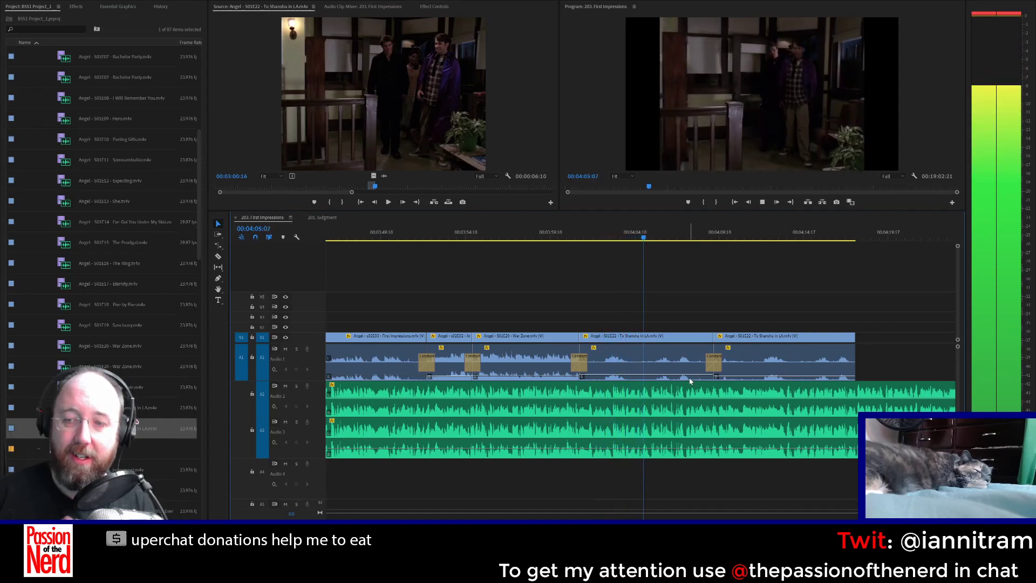
{"action": "key", "text": "space"}
{"action": "left_click", "coordinate": [715, 363]}
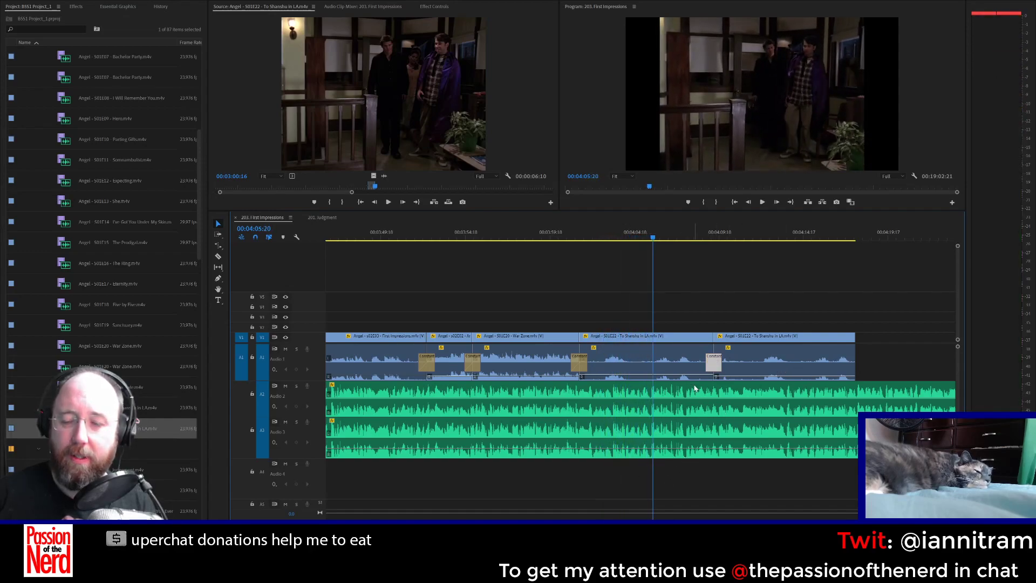
{"action": "key", "text": "Left"}
{"action": "key", "text": "Left"}
{"action": "key", "text": "Left"}
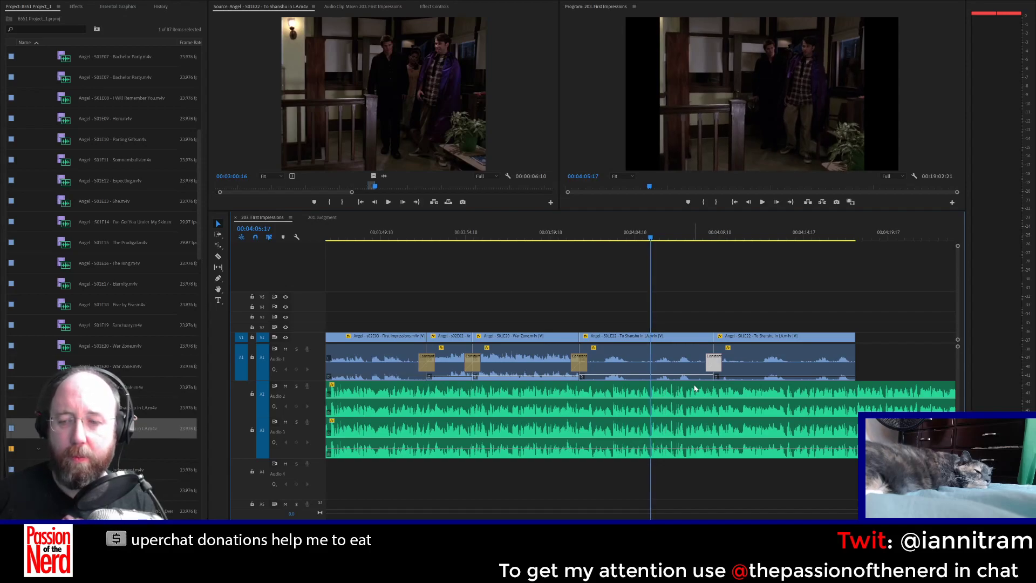
{"action": "key", "text": "Delete"}
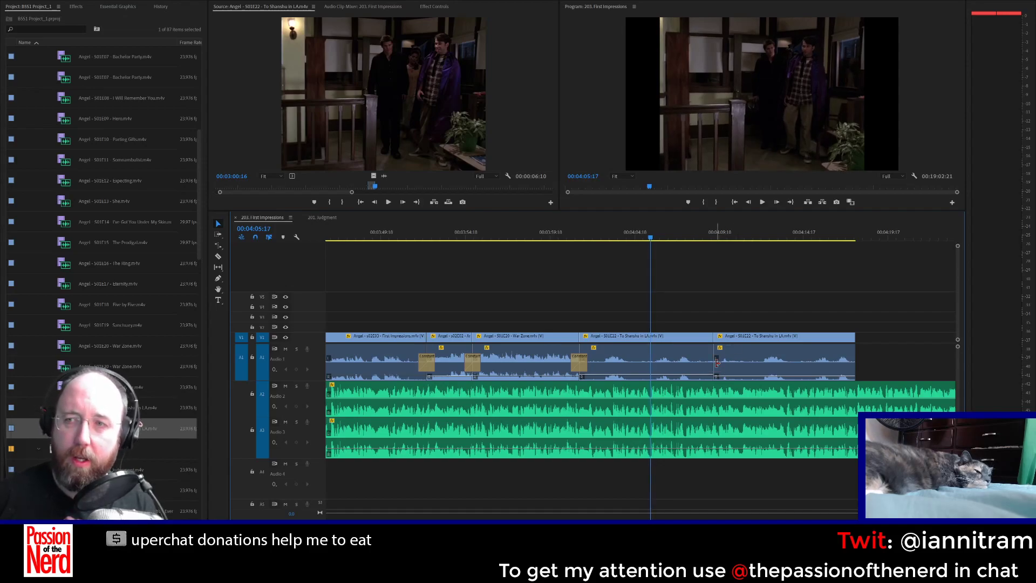
{"action": "left_click_drag", "start_coordinate": [709, 336], "coordinate": [650, 336]}
Step: Play on across the gap and trim the start of the second To Shanshu in LA clip to 00:04:09:17
{"action": "key", "text": "space"}
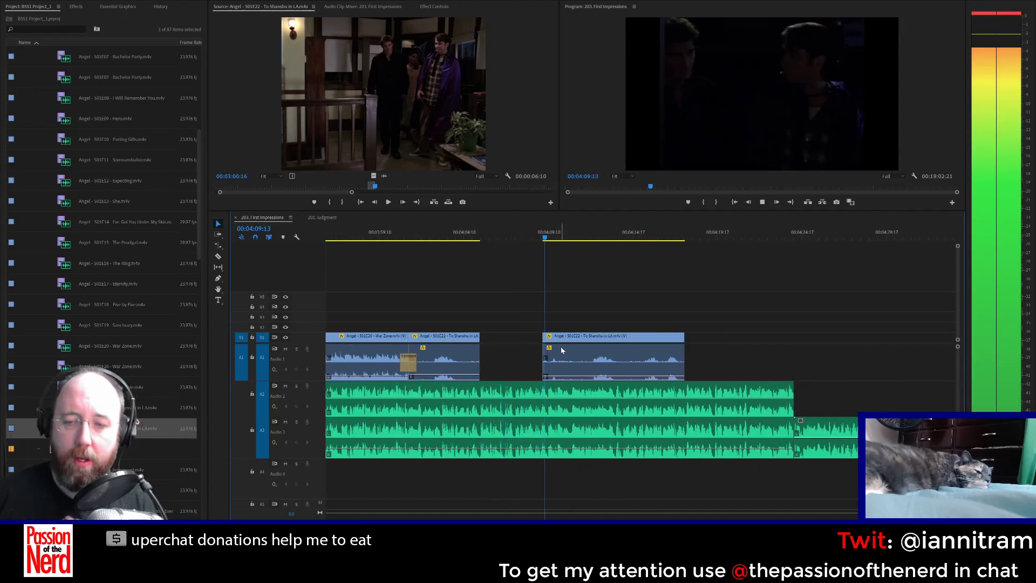
{"action": "key", "text": "space"}
{"action": "left_click", "coordinate": [543, 336]}
{"action": "left_click_drag", "start_coordinate": [543, 336], "coordinate": [548, 335]}
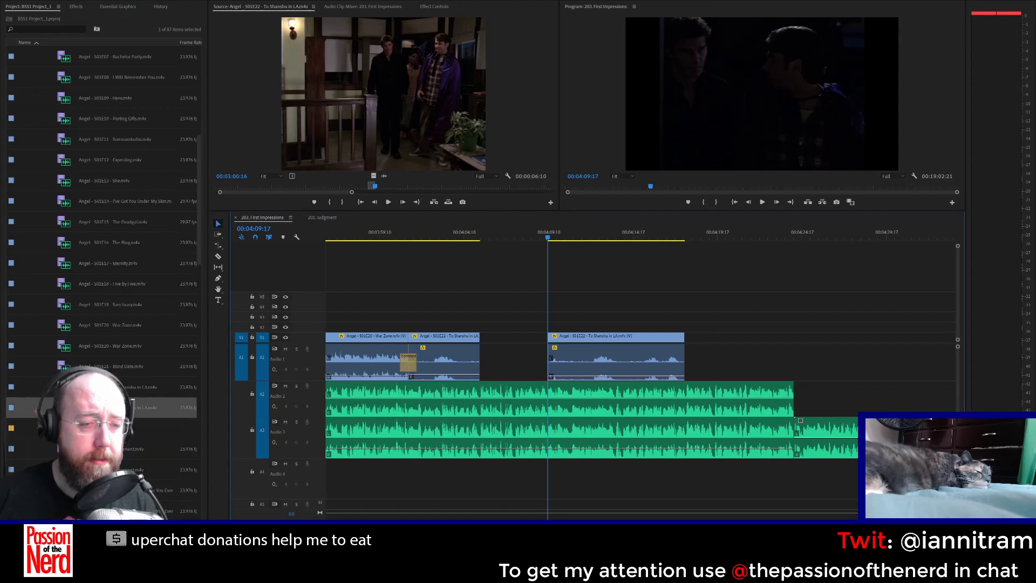
Step: Open "Angel - s02E03 - First Impressions.m4v" from the Season 2 bin as the source and locate the shot at 00:06:43:09
{"action": "scroll", "coordinate": [128, 302], "scroll_direction": "down", "scroll_amount": 4}
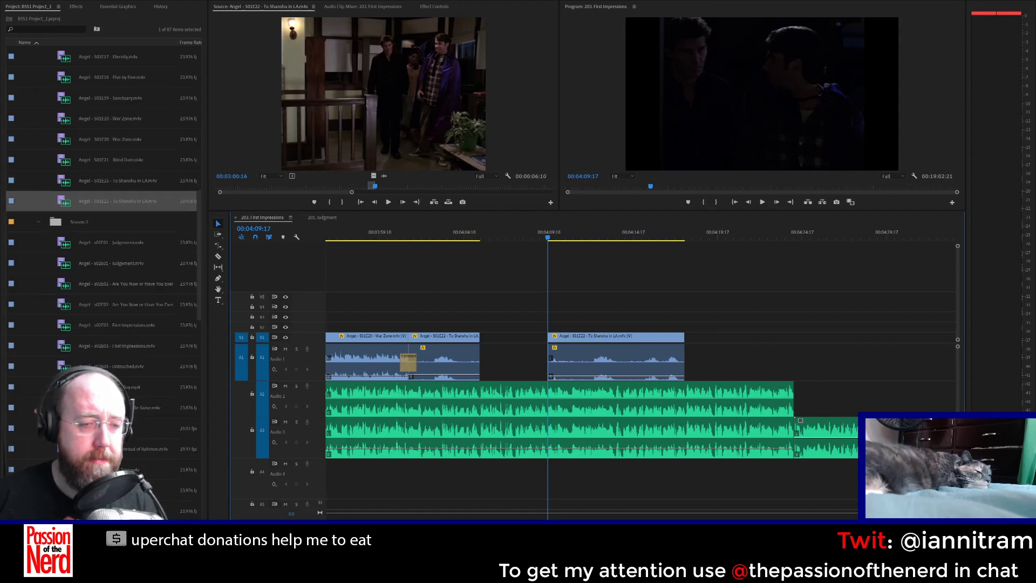
{"action": "double_click", "coordinate": [116, 326]}
{"action": "left_click_drag", "start_coordinate": [283, 187], "coordinate": [429, 192]}
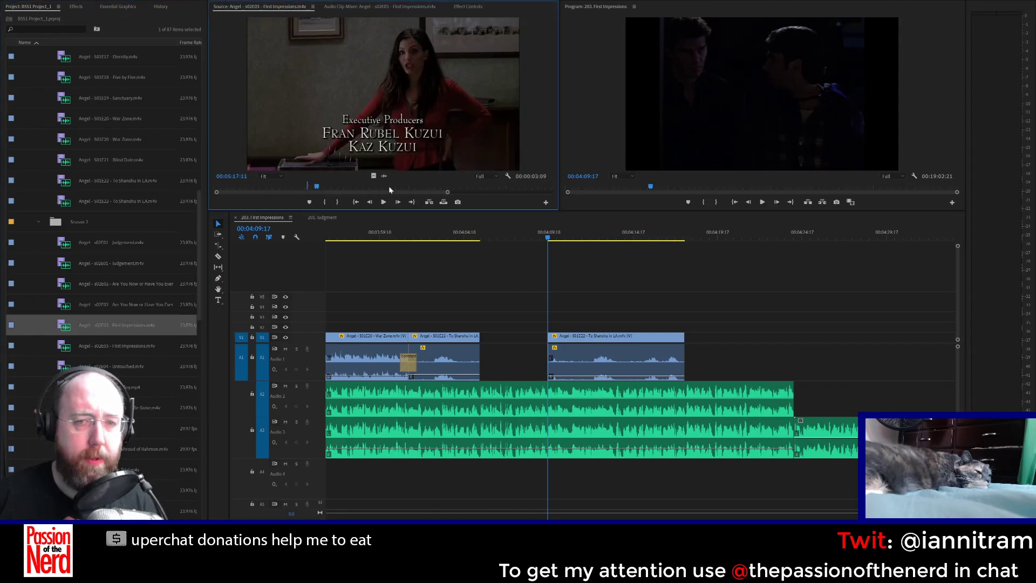
{"action": "left_click_drag", "start_coordinate": [333, 186], "coordinate": [347, 190]}
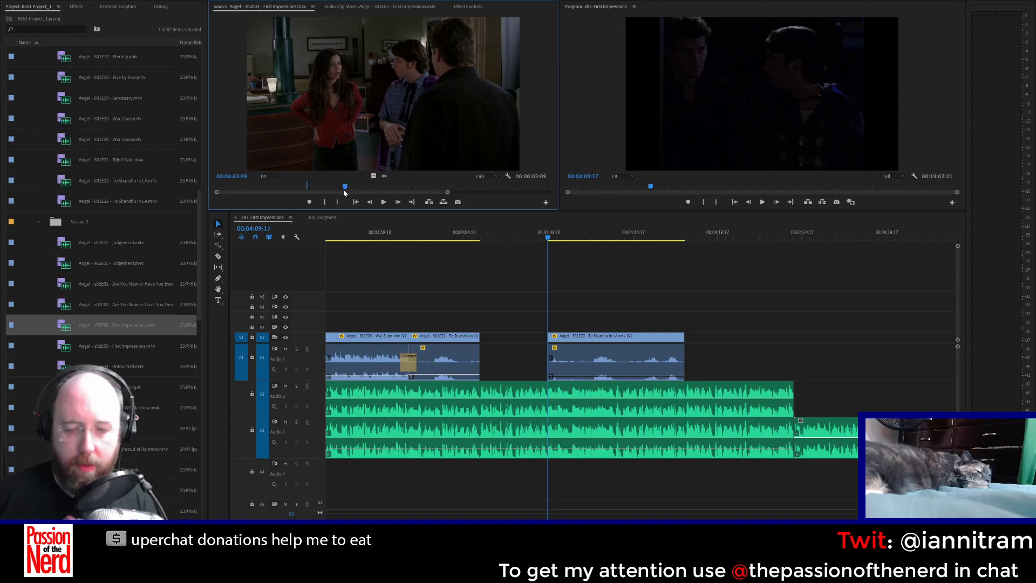
Step: Mark the source range from 00:06:43:09 to 00:06:46:13 and fill the gap between 00:04:05:17 and 00:04:09:17 on V1 and A1
{"action": "key", "text": "space"}
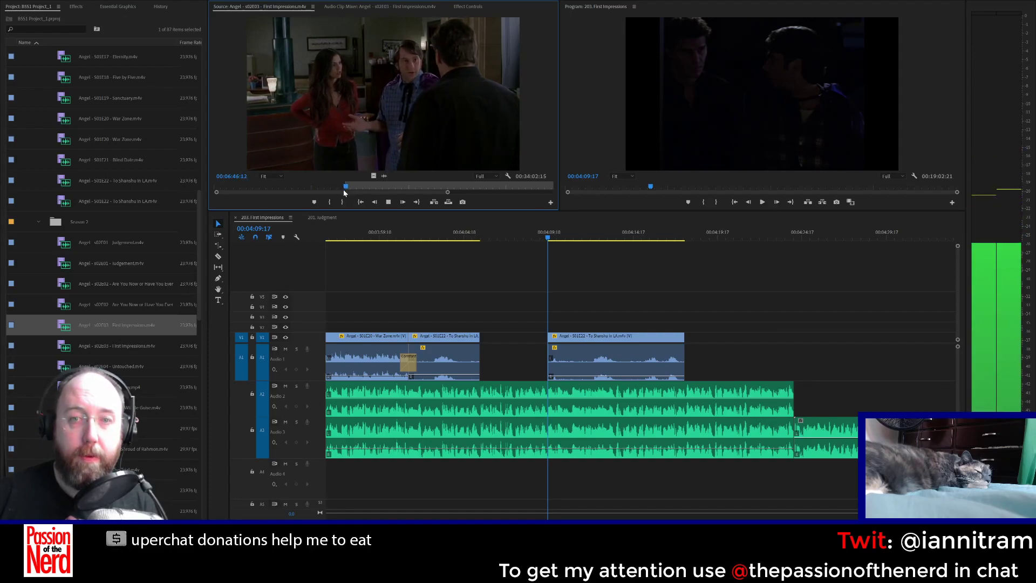
{"action": "key", "text": "space"}
{"action": "key", "text": "o"}
{"action": "left_click_drag", "start_coordinate": [416, 92], "coordinate": [547, 354]}
{"action": "left_click", "coordinate": [538, 371]}
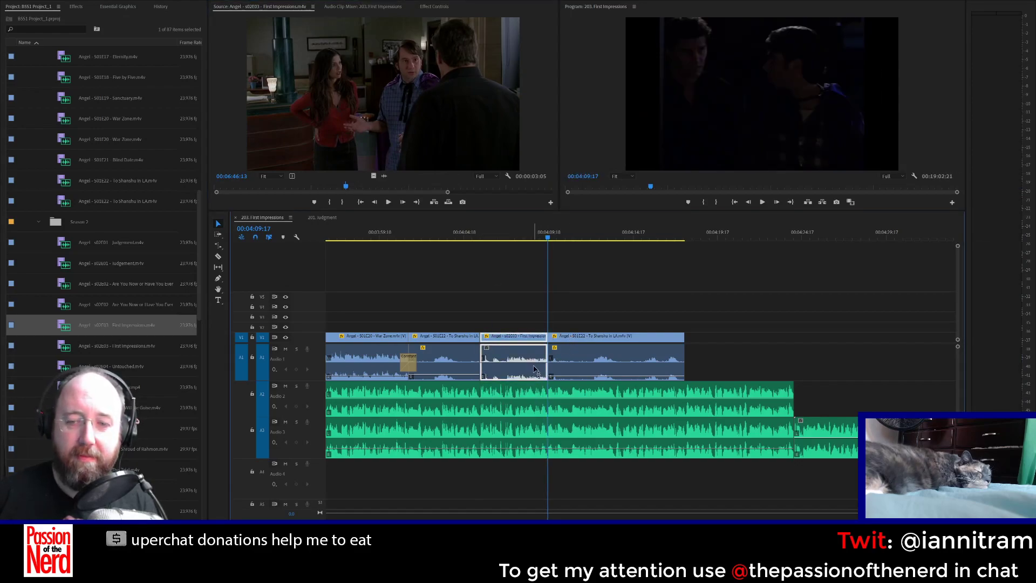
Step: Add audio crossfades to the cuts at both ends of the new First Impressions clip on A1 and clear the selection
{"action": "left_click", "coordinate": [410, 362]}
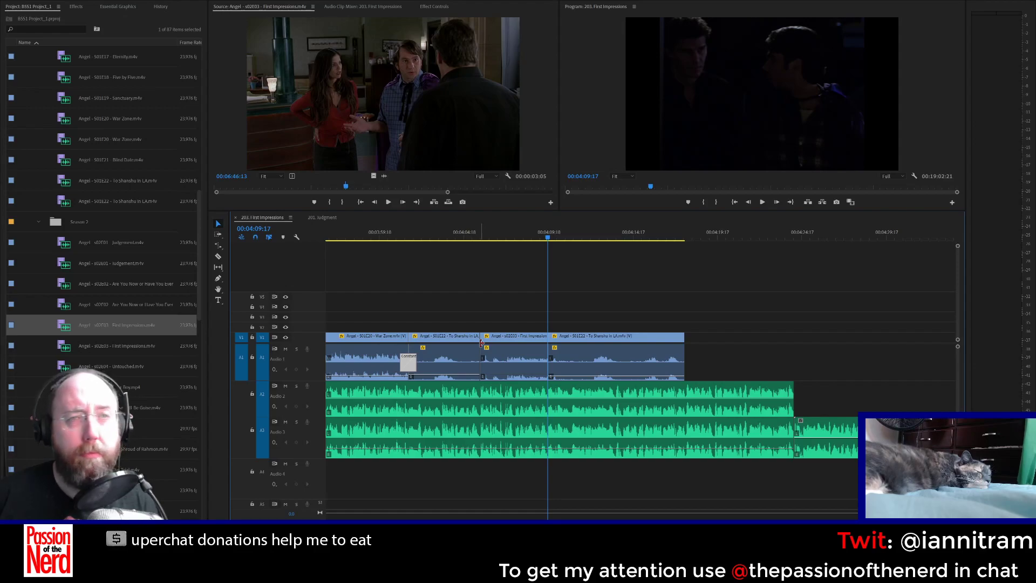
{"action": "left_click", "coordinate": [479, 361]}
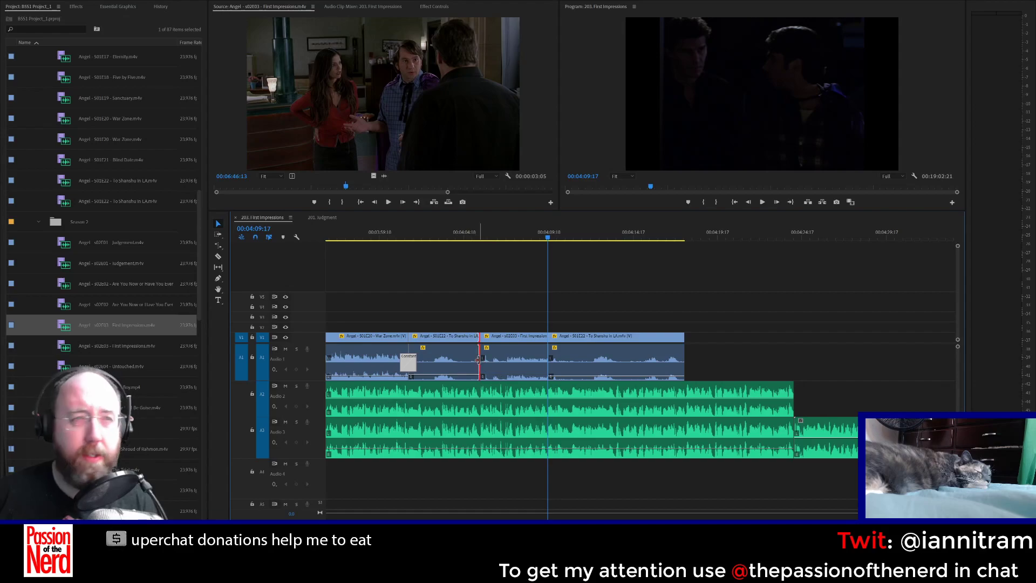
{"action": "key", "text": "ctrl+shift+d"}
{"action": "left_click", "coordinate": [547, 362]}
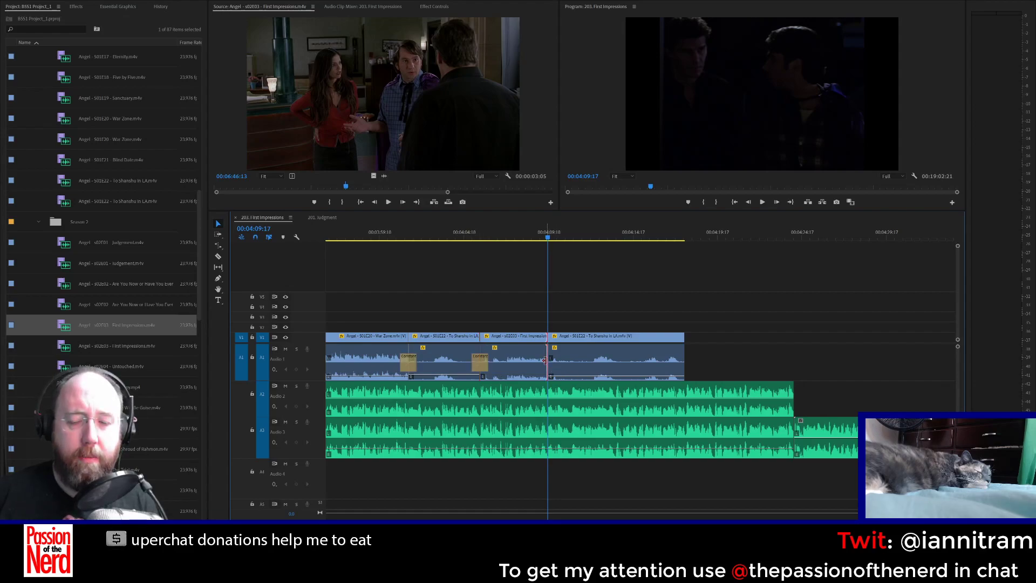
{"action": "key", "text": "ctrl+shift+d"}
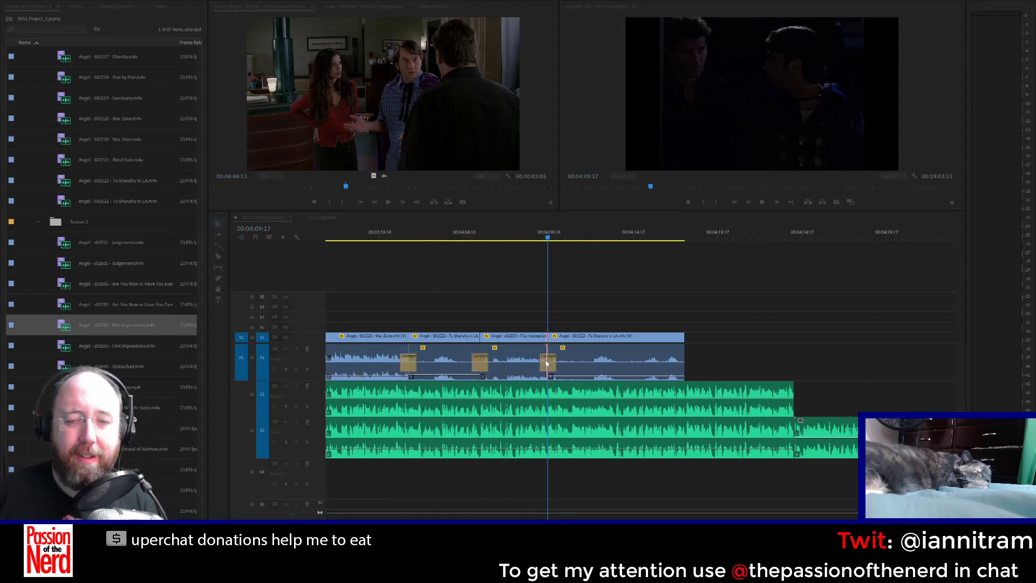
{"action": "left_click", "coordinate": [496, 317]}
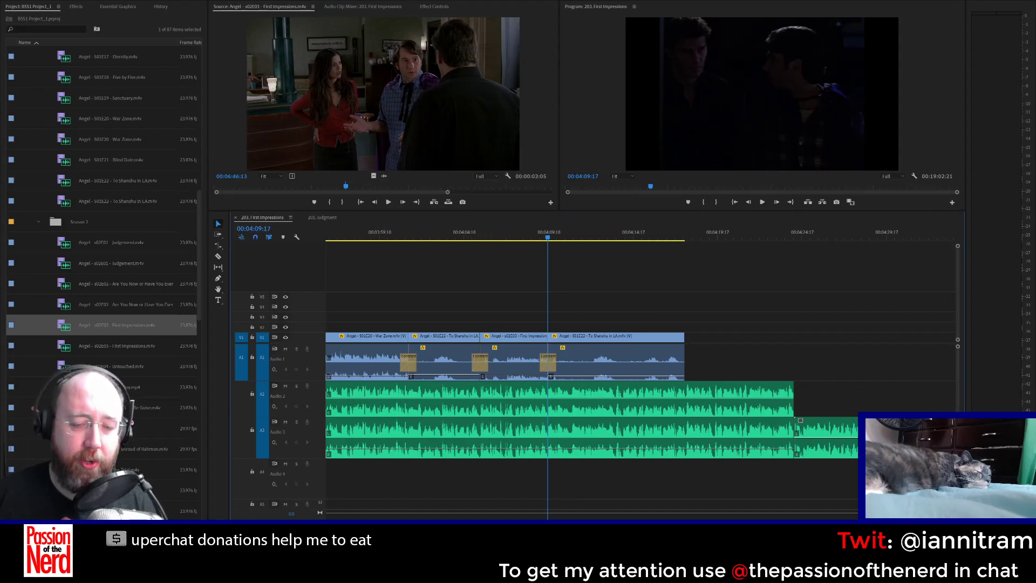
{"action": "key", "text": "minus"}
{"action": "scroll", "coordinate": [641, 378], "scroll_direction": "down", "scroll_amount": 1}
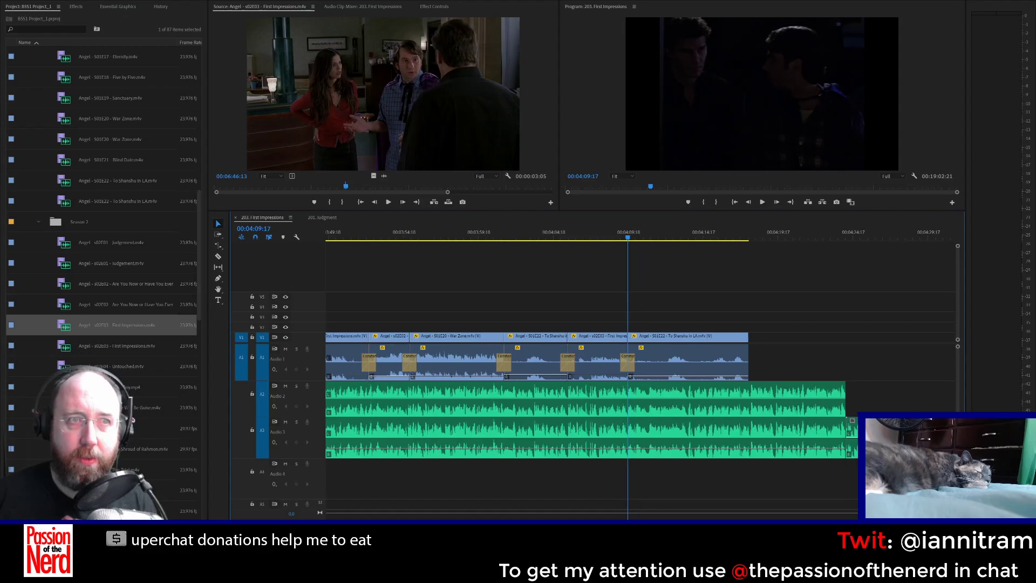
{"action": "scroll", "coordinate": [641, 378], "scroll_direction": "down", "scroll_amount": 6}
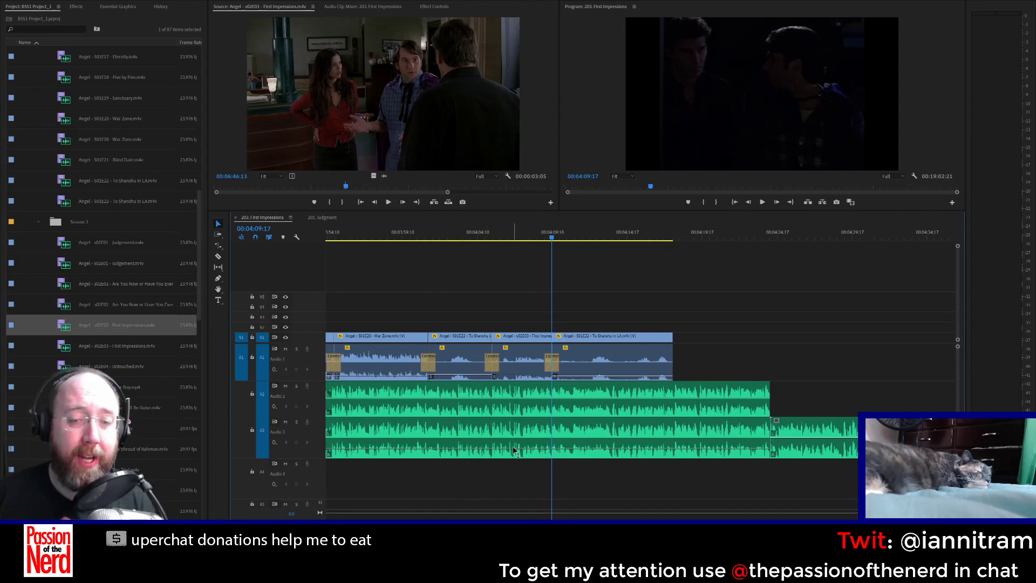
{"action": "left_click", "coordinate": [413, 376]}
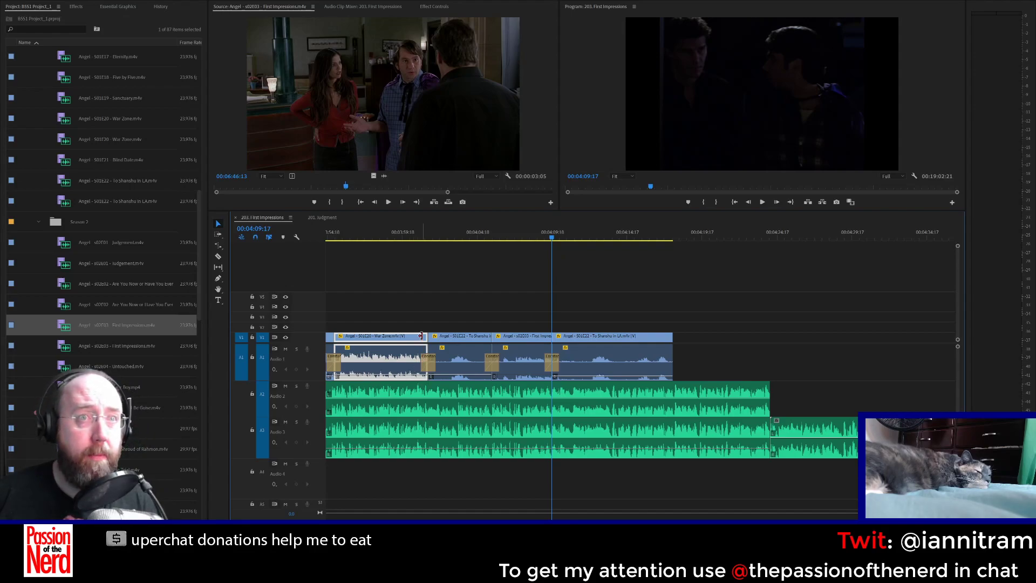
{"action": "left_click", "coordinate": [425, 306]}
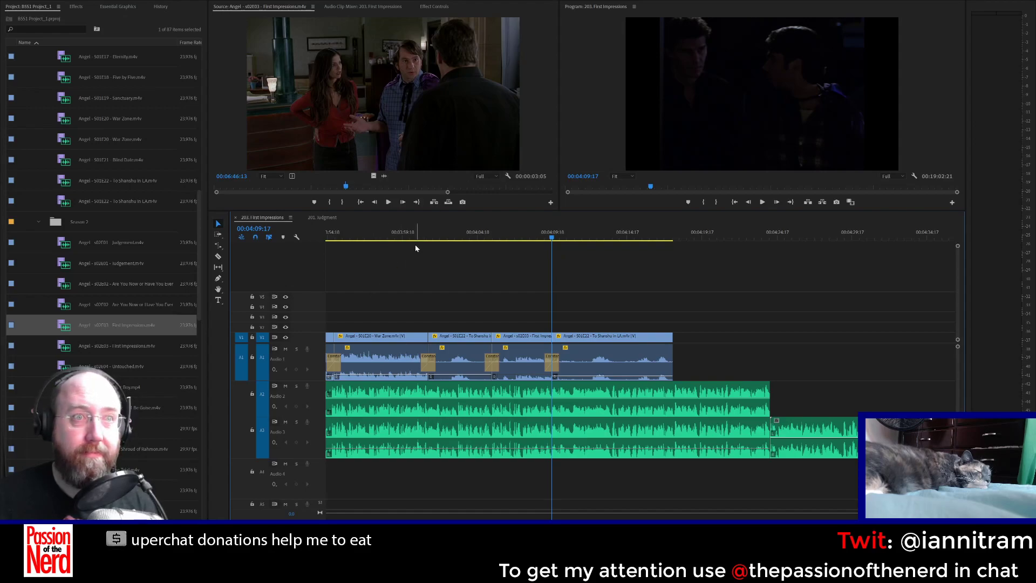
Step: Play back the recut section from about 00:03:56 to 00:04:14 to check the clips and crossfades
{"action": "left_click", "coordinate": [358, 240]}
{"action": "key", "text": "space"}
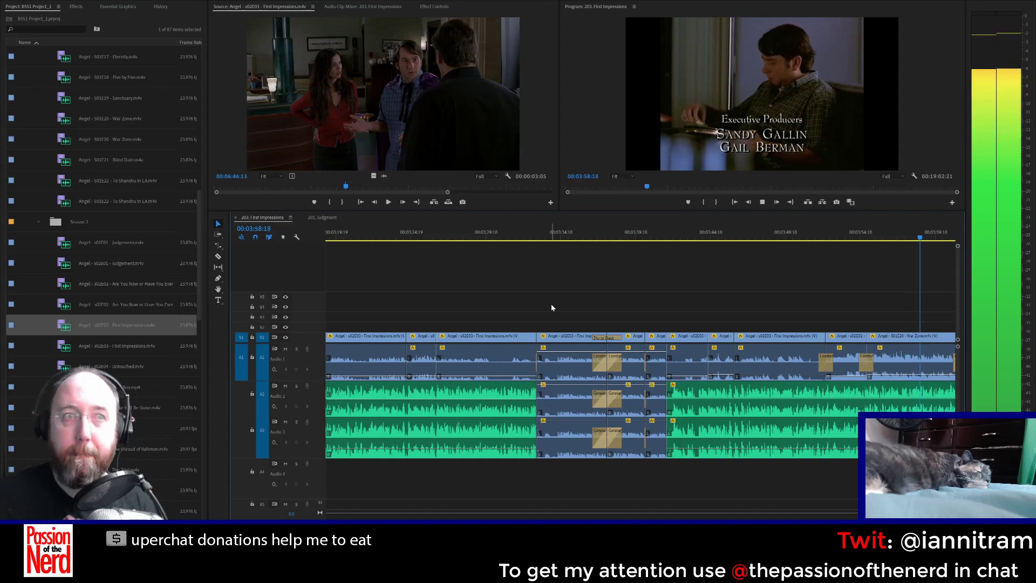
{"action": "key", "text": "space"}
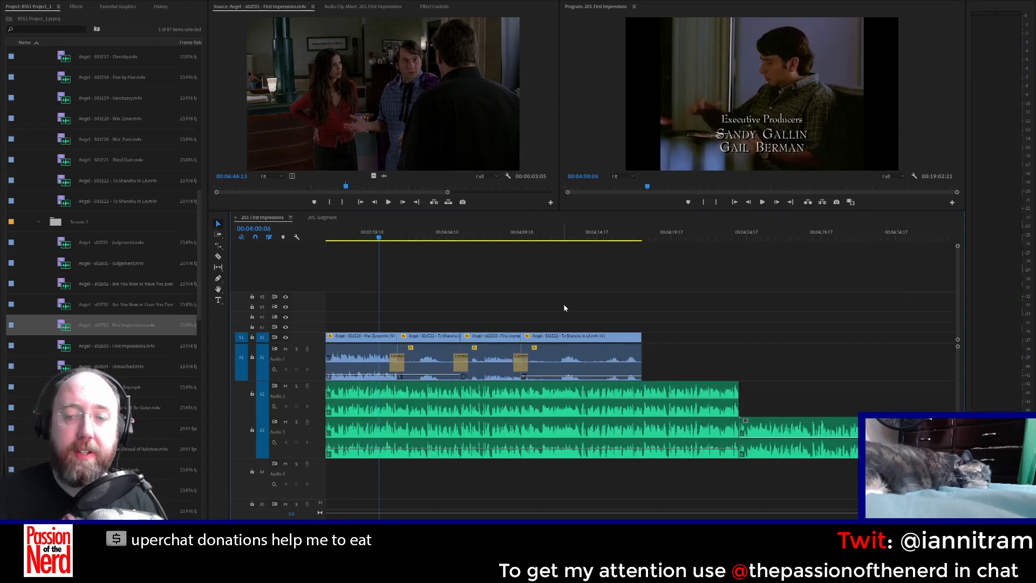
{"action": "key", "text": "space"}
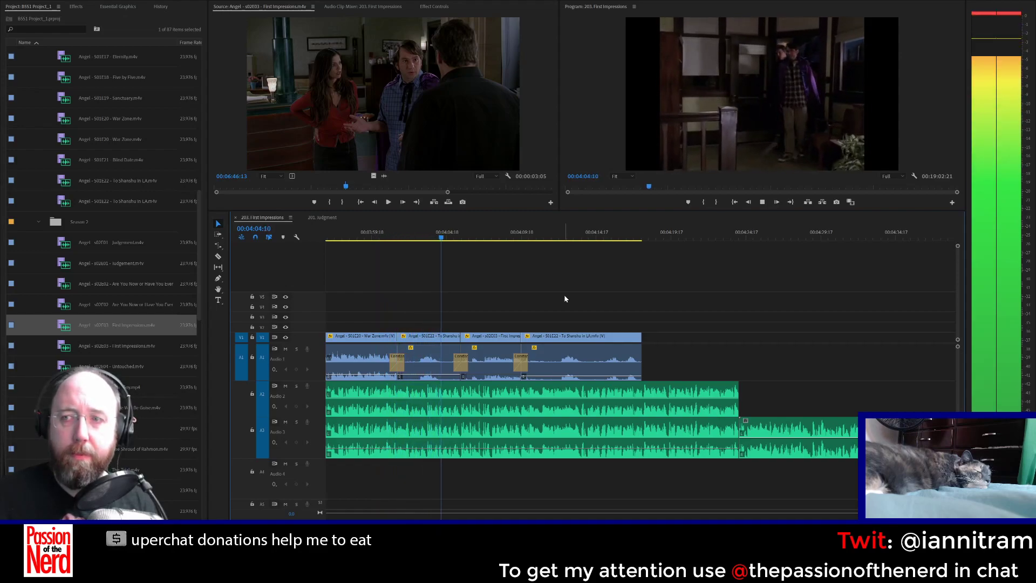
{"action": "key", "text": "space"}
{"action": "key", "text": "space"}
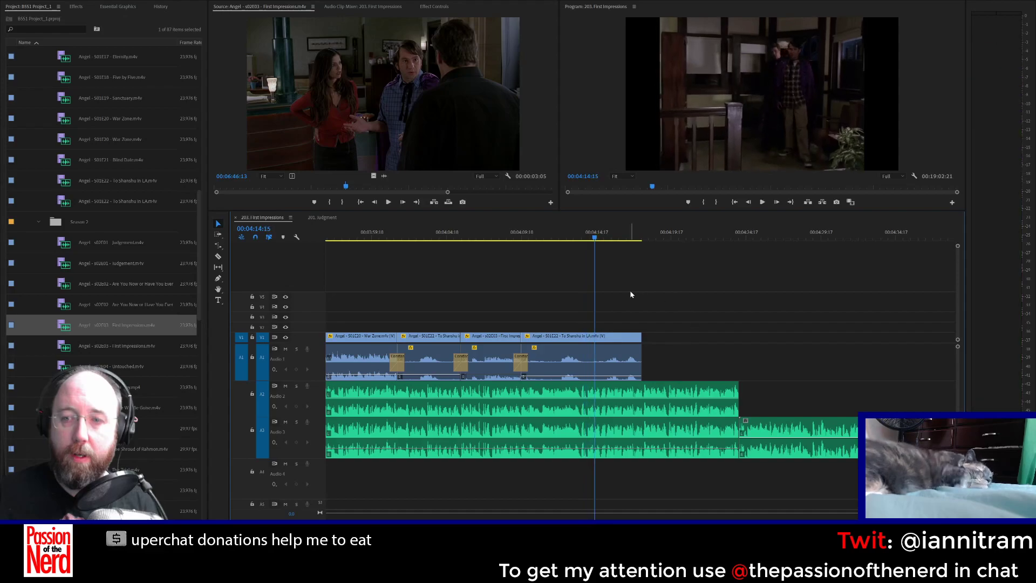
Step: Trim the last To Shanshu in LA clip's end to about 00:04:16 and delete the audio crossfade at its start on A1
{"action": "left_click", "coordinate": [574, 233]}
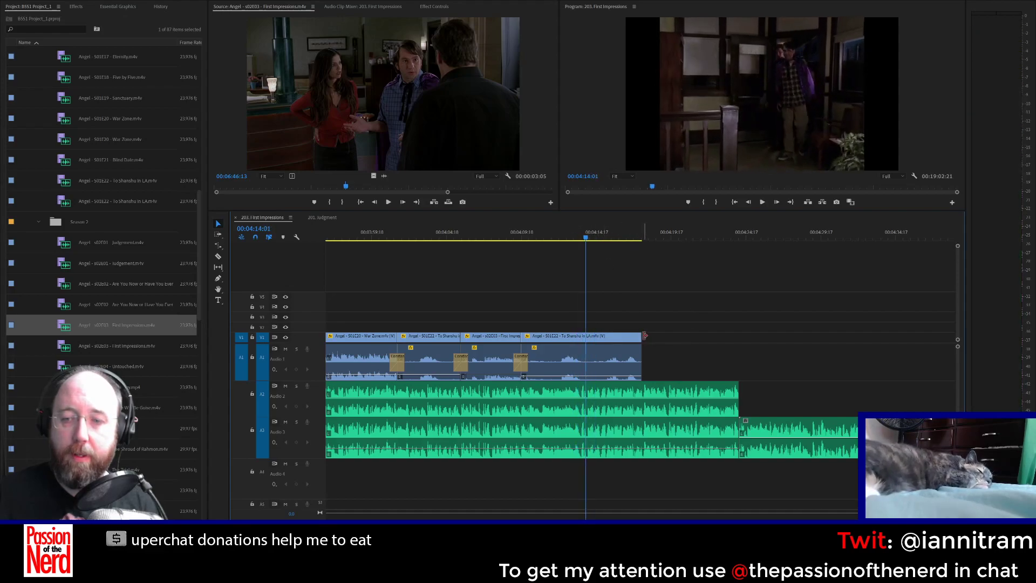
{"action": "left_click_drag", "start_coordinate": [645, 335], "coordinate": [631, 335]}
{"action": "left_click", "coordinate": [520, 363]}
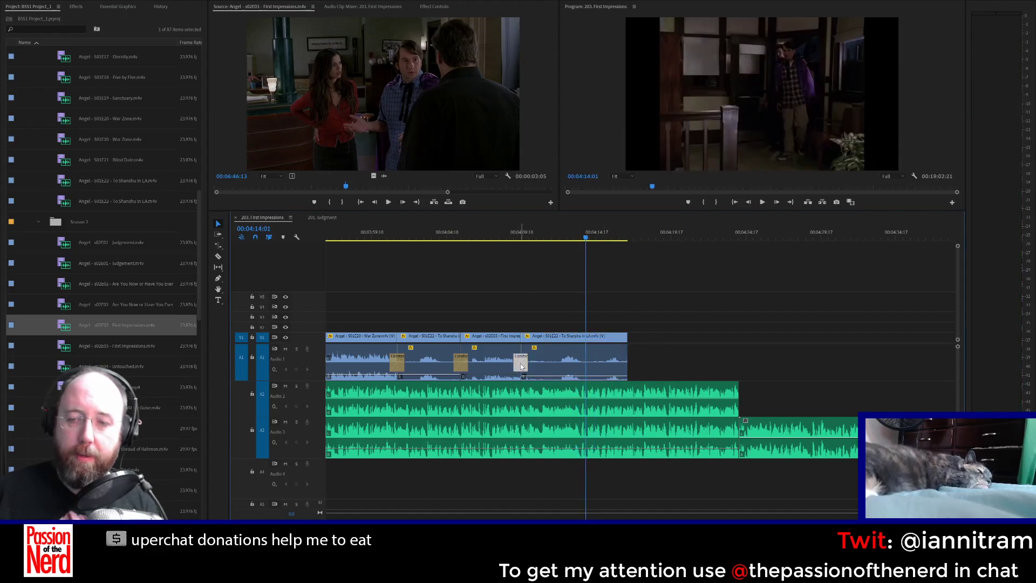
{"action": "key", "text": "Delete"}
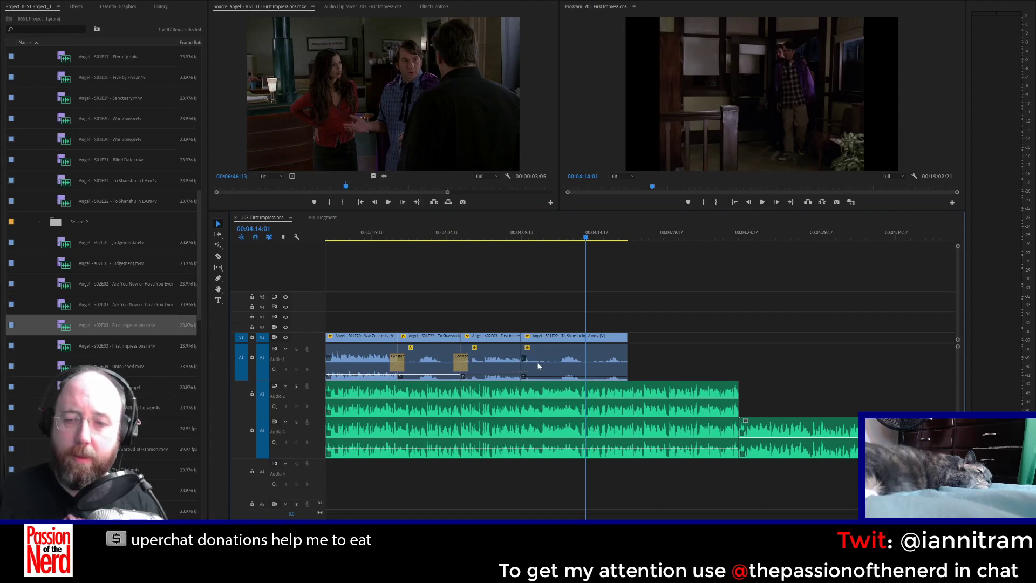
Step: Replace the last To Shanshu in LA clip with First Impressions footage marked out at source 00:05:48:13, filling up to 00:04:14:01
{"action": "left_click", "coordinate": [537, 366]}
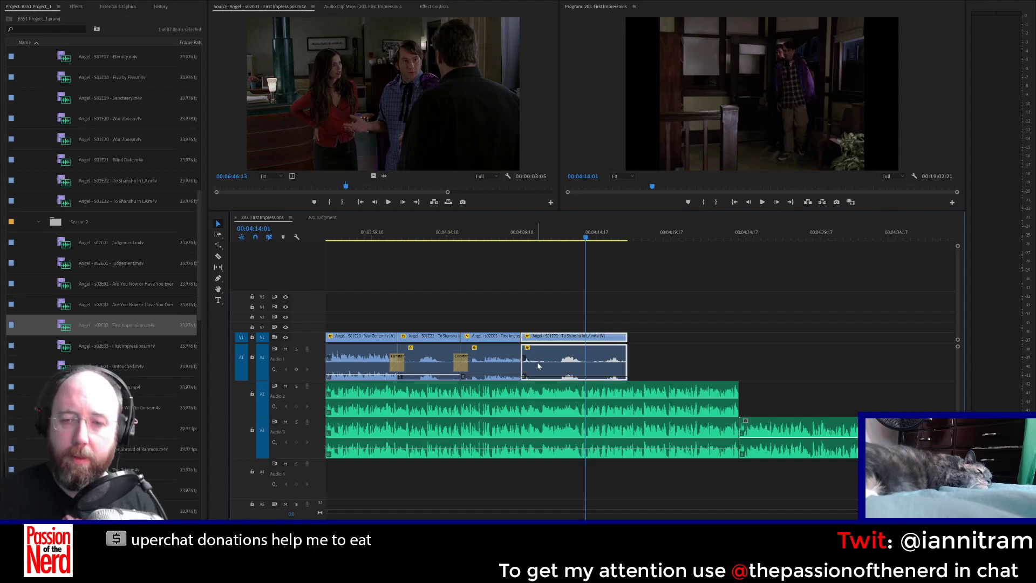
{"action": "key", "text": "Delete"}
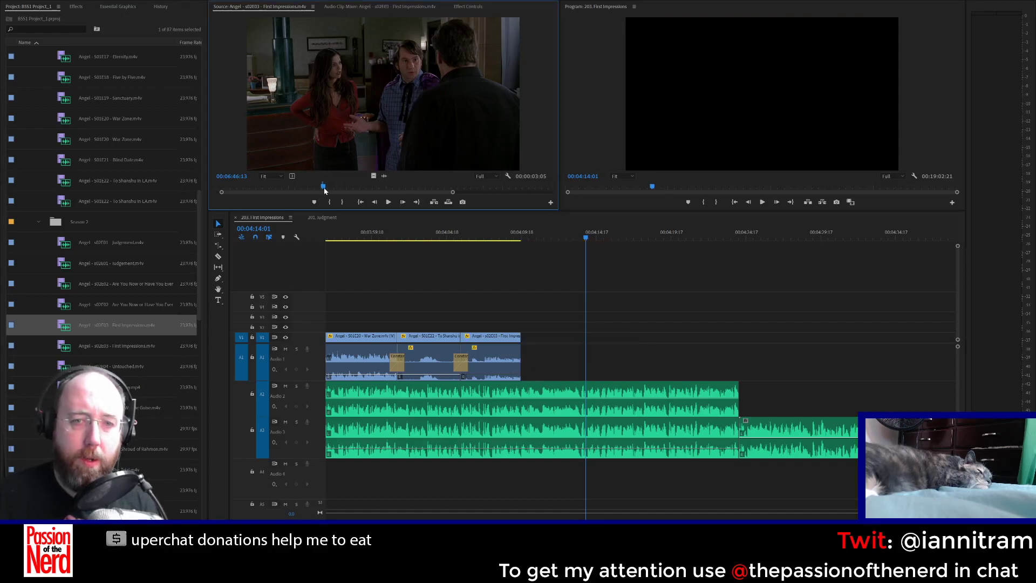
{"action": "left_click", "coordinate": [298, 188]}
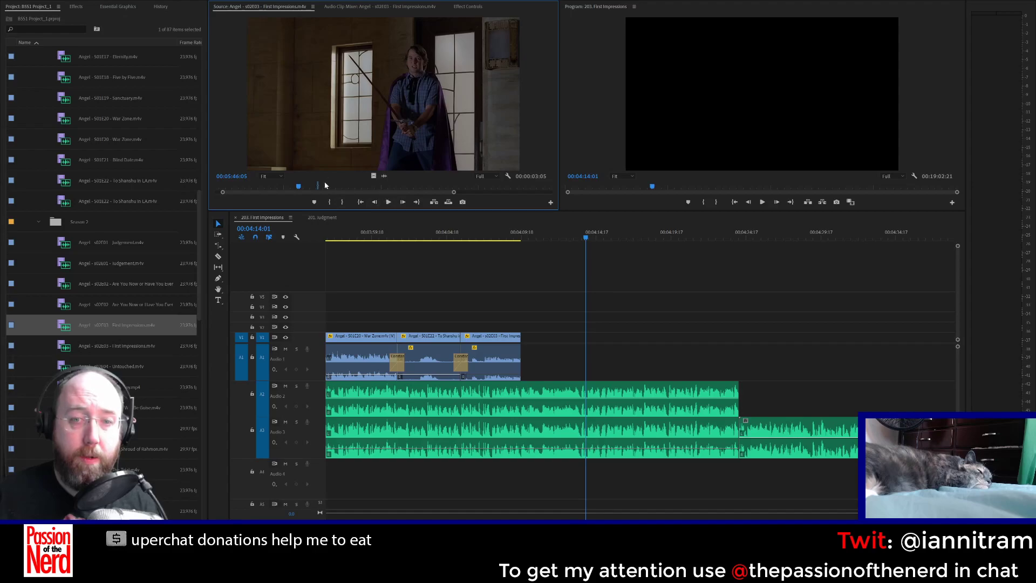
{"action": "key", "text": "space"}
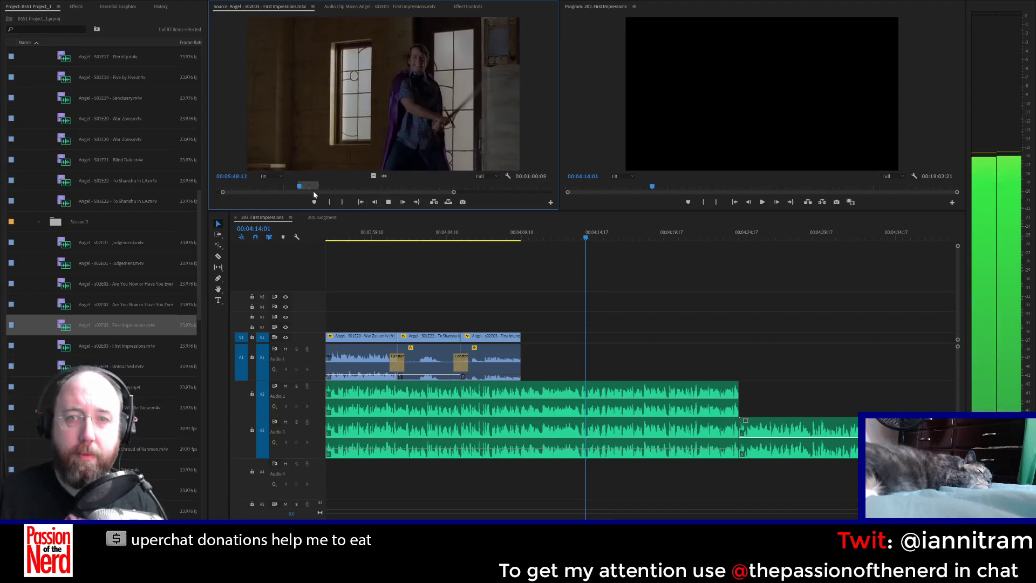
{"action": "key", "text": "space"}
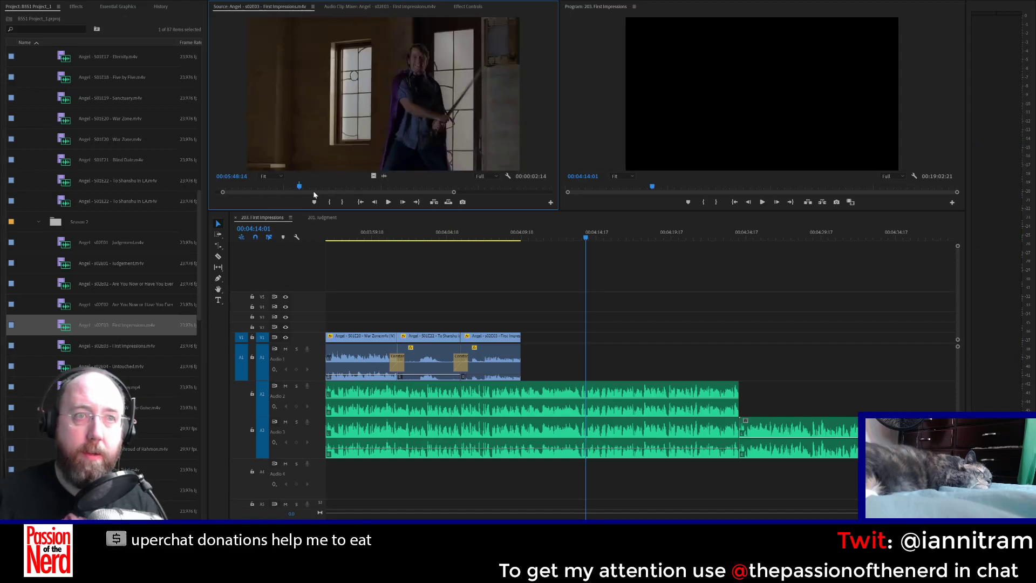
{"action": "key", "text": "Left"}
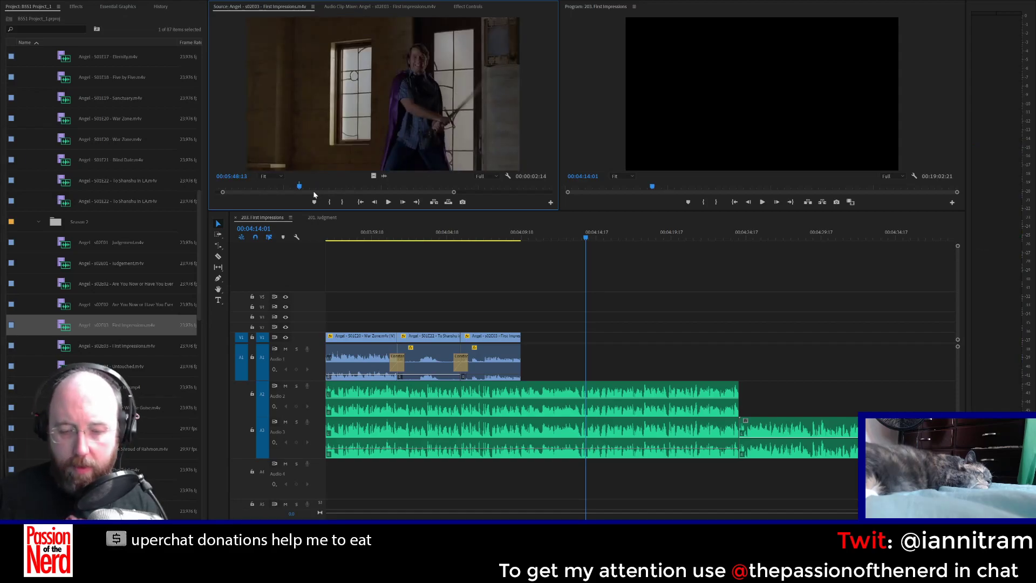
{"action": "key", "text": "o"}
{"action": "left_click_drag", "start_coordinate": [518, 87], "coordinate": [535, 363]}
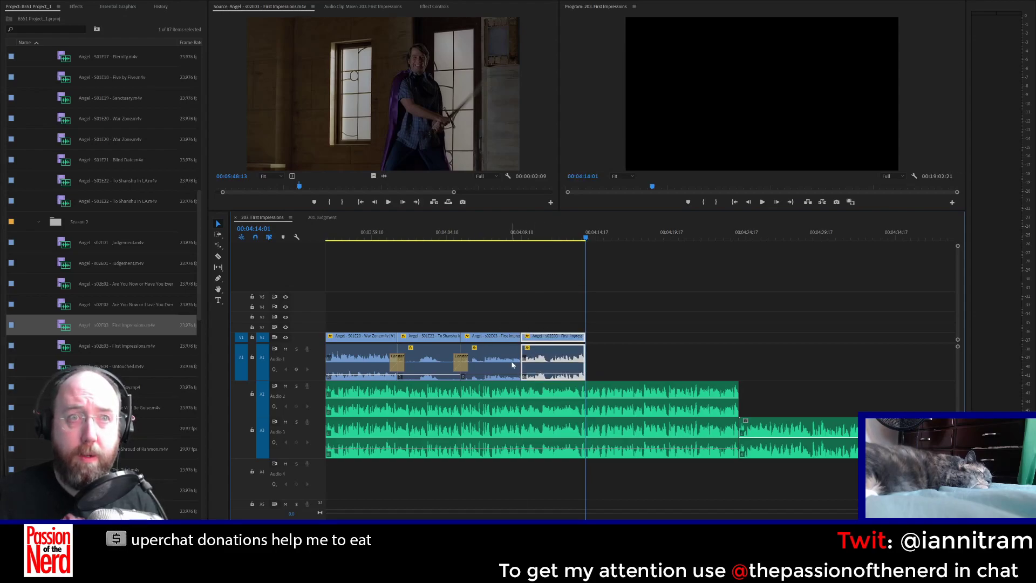
Step: Add an audio crossfade on A1 to the cut at the start of the new First Impressions clip
{"action": "left_click", "coordinate": [460, 363]}
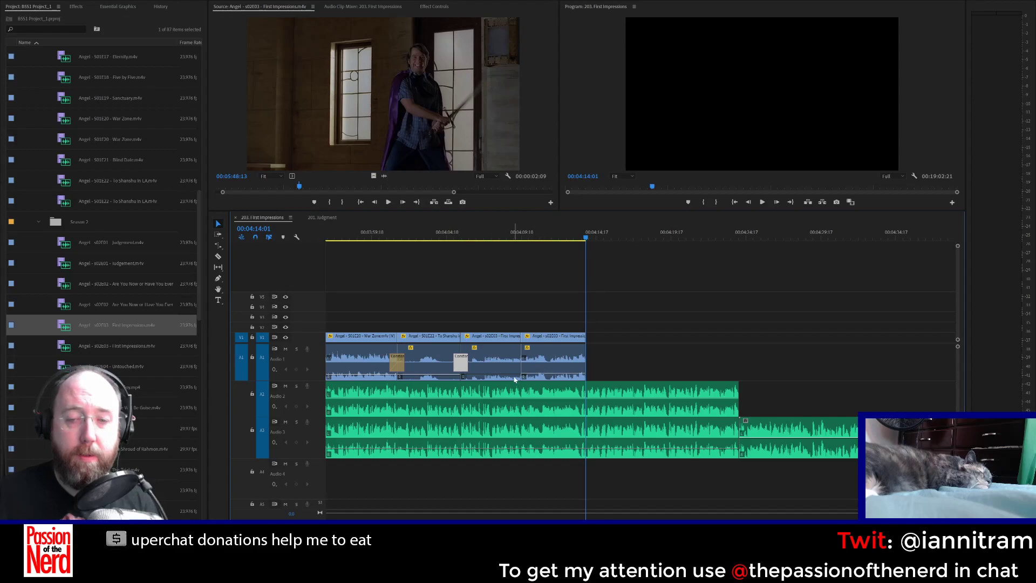
{"action": "left_click", "coordinate": [521, 356]}
{"action": "key", "text": "ctrl+shift+d"}
Step: Play back the timeline from about 00:04:08 across the new crossfade and park the playhead at 00:04:17:21
{"action": "left_click", "coordinate": [495, 234]}
{"action": "key", "text": "space"}
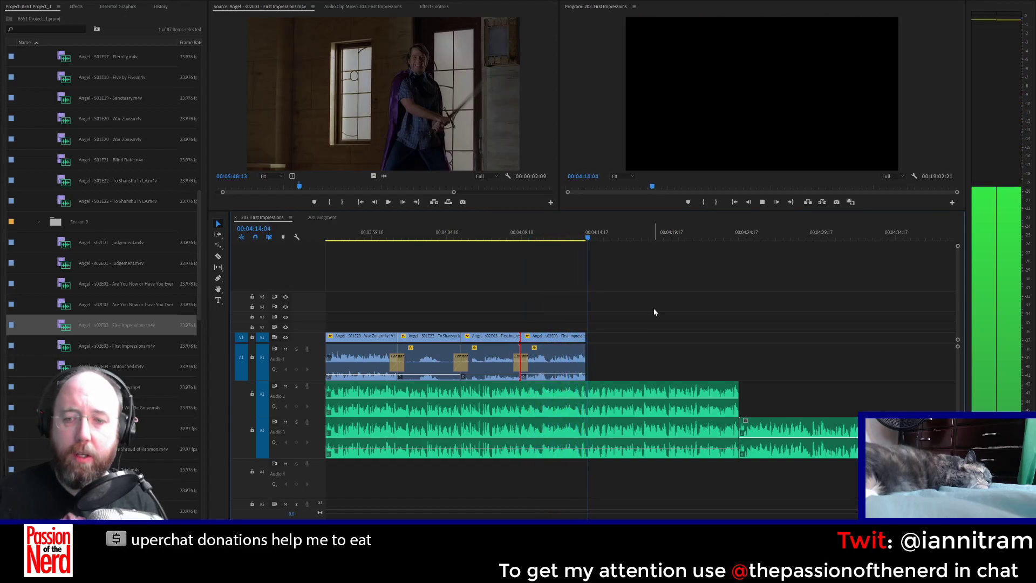
{"action": "scroll", "coordinate": [550, 477], "scroll_direction": "down", "scroll_amount": 6}
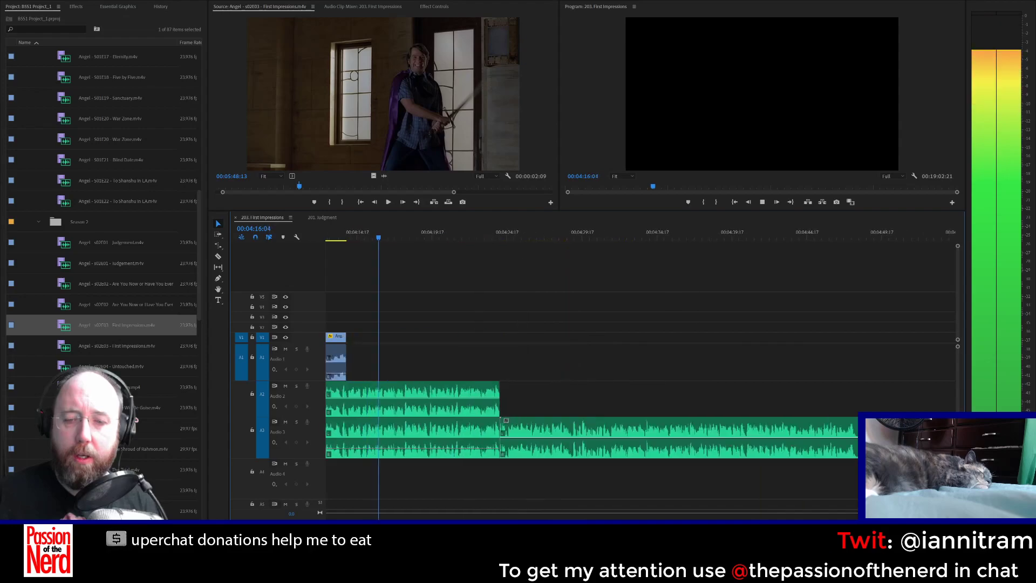
{"action": "key", "text": "space"}
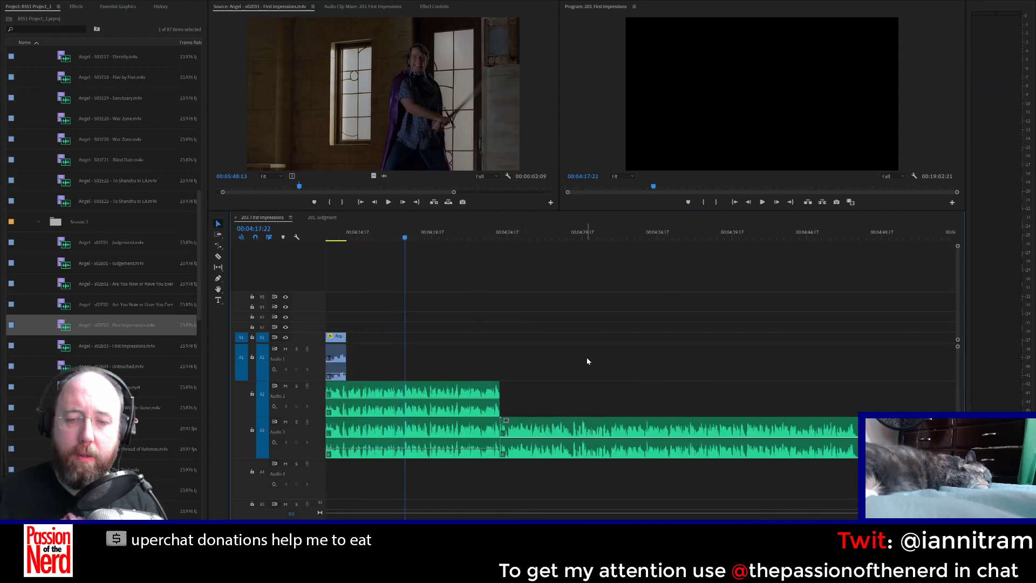
{"action": "key", "text": "Left"}
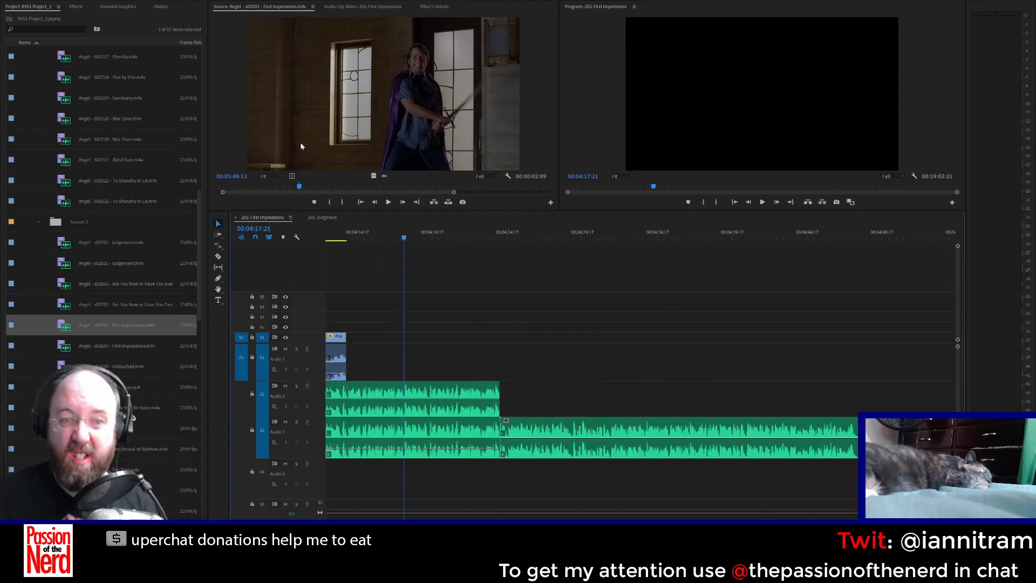
Step: Mark a First Impressions source range ending at 00:07:32:00 and fill V1 and A1 from 00:04:14:01 to 00:04:17:21
{"action": "mouse_move", "coordinate": [332, 187]}
{"action": "left_mouse_down"}
{"action": "mouse_move", "coordinate": [343, 193]}
{"action": "mouse_move", "coordinate": [333, 193]}
{"action": "left_mouse_up"}
{"action": "key", "text": "space"}
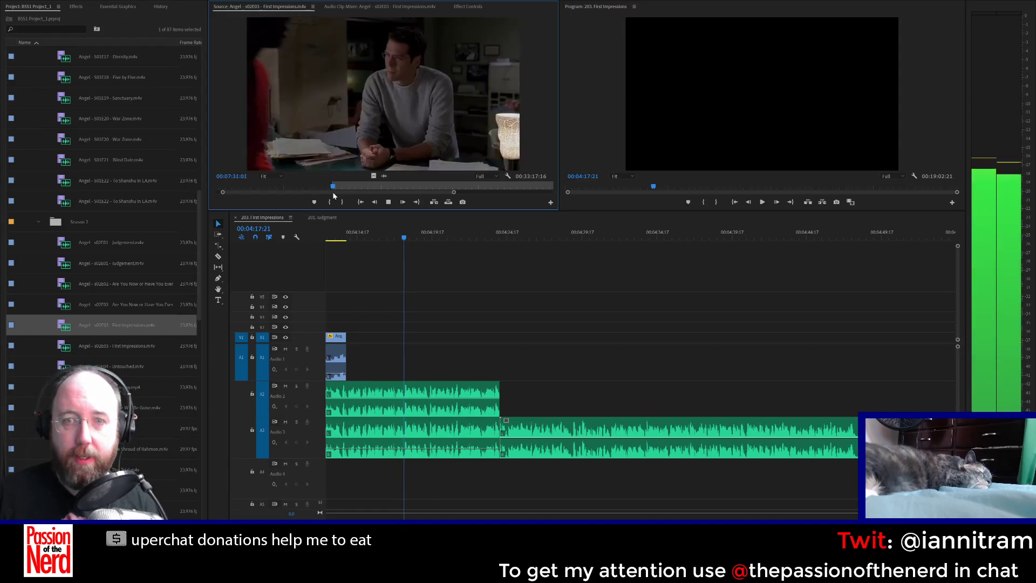
{"action": "key", "text": "space"}
{"action": "key", "text": "space"}
{"action": "key", "text": "space"}
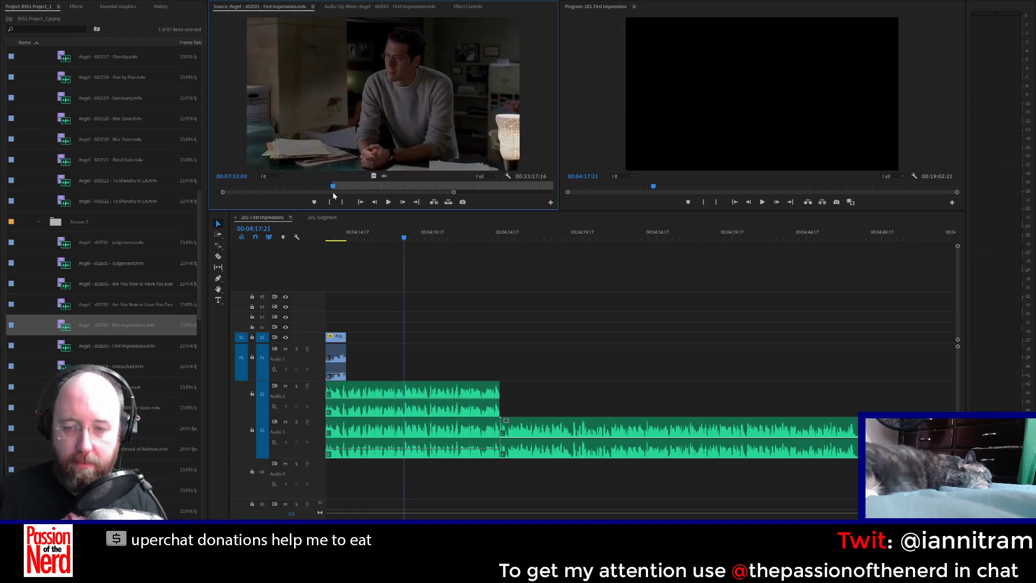
{"action": "key", "text": "o"}
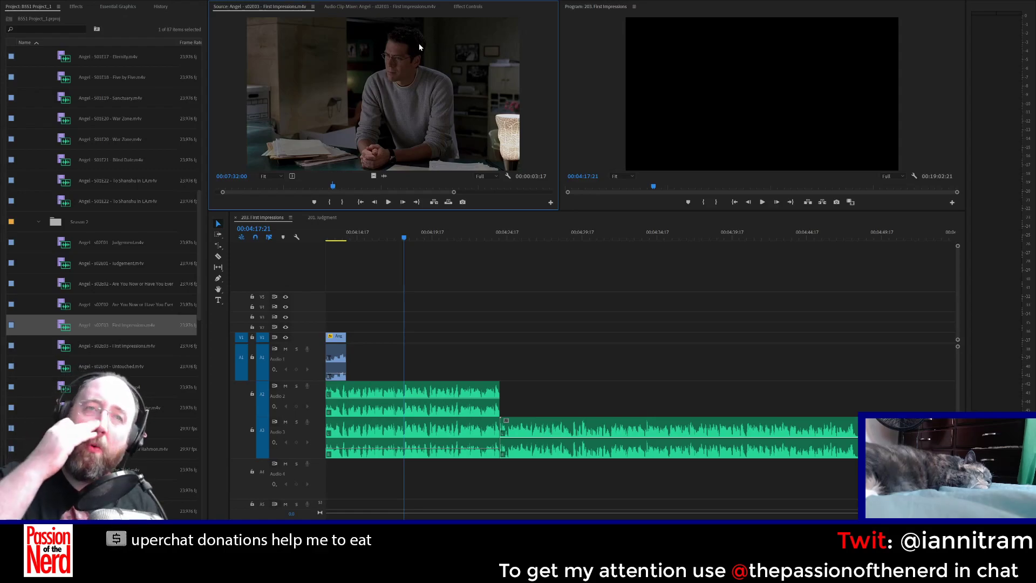
{"action": "left_click_drag", "start_coordinate": [403, 59], "coordinate": [353, 372]}
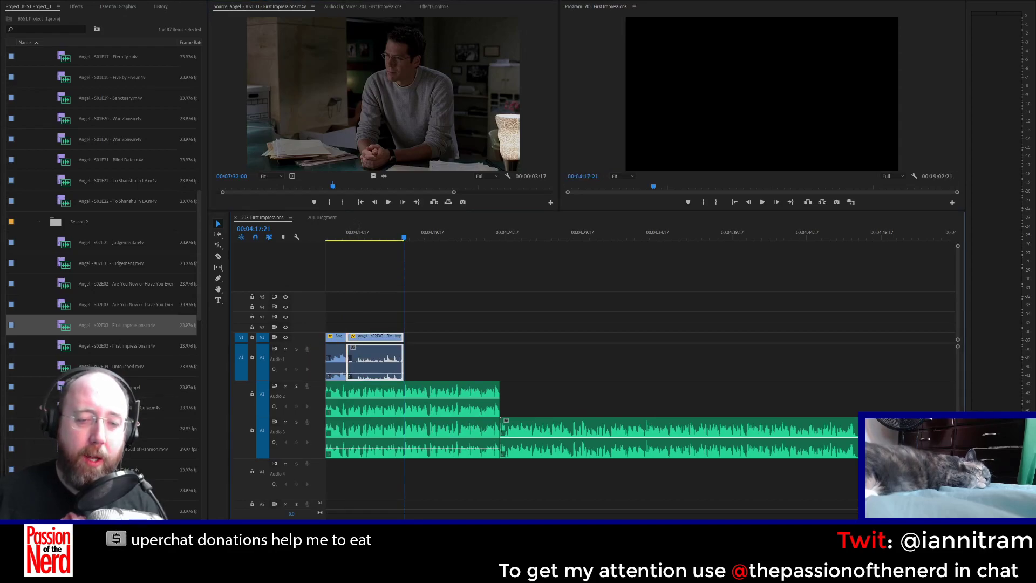
Step: Add an audio crossfade to the cut at 00:04:14:01 on A1, then play through the recent clips and stop at 00:04:21:15
{"action": "left_click", "coordinate": [348, 370]}
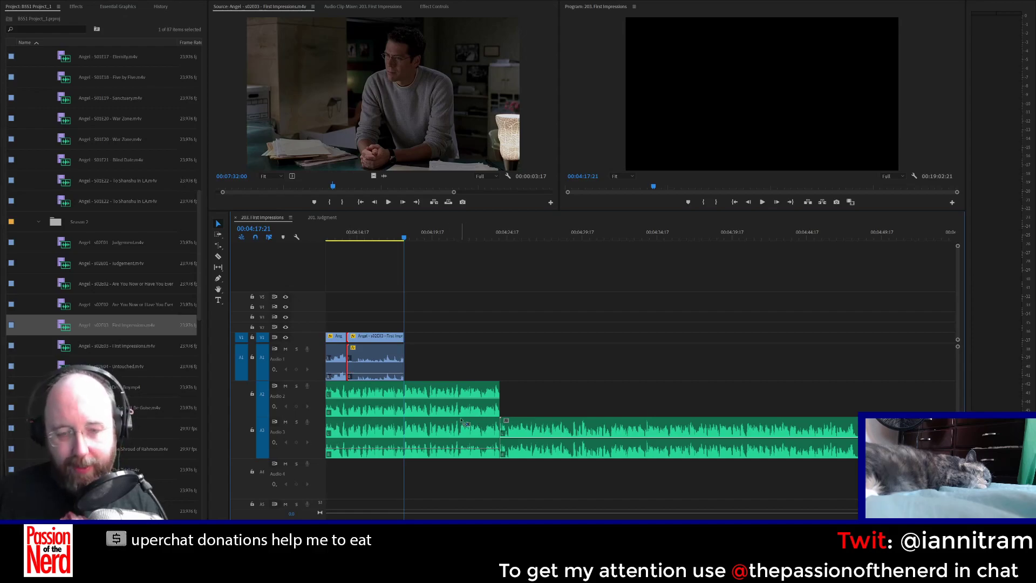
{"action": "key", "text": "ctrl+shift+d"}
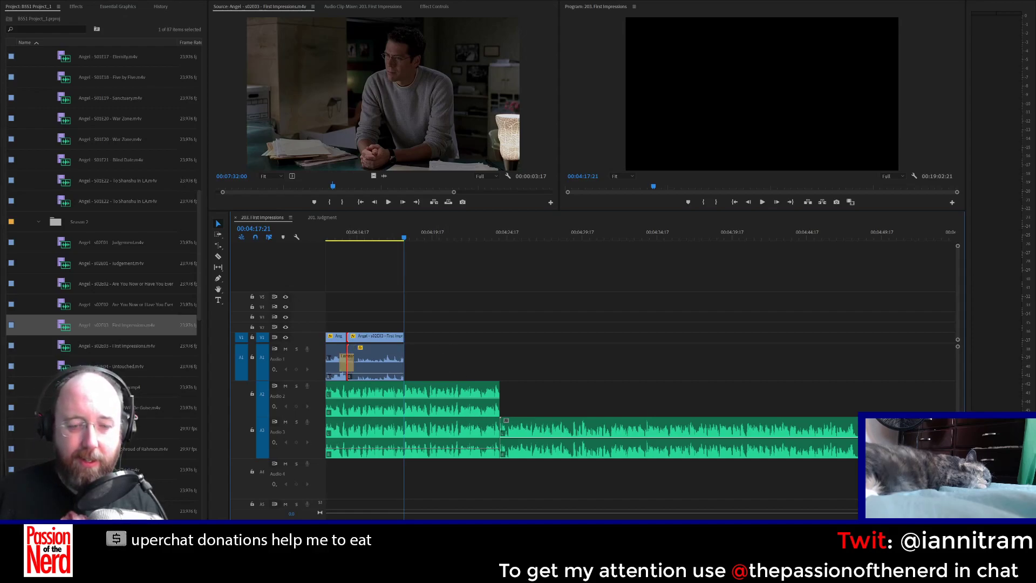
{"action": "scroll", "coordinate": [425, 363], "scroll_direction": "up", "scroll_amount": 5}
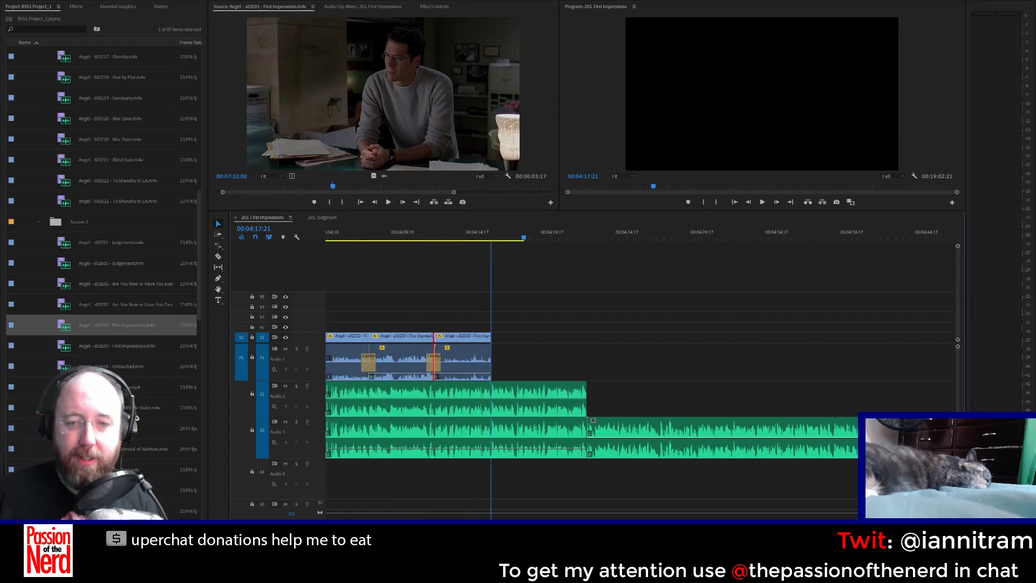
{"action": "left_click", "coordinate": [365, 237]}
{"action": "key", "text": "space"}
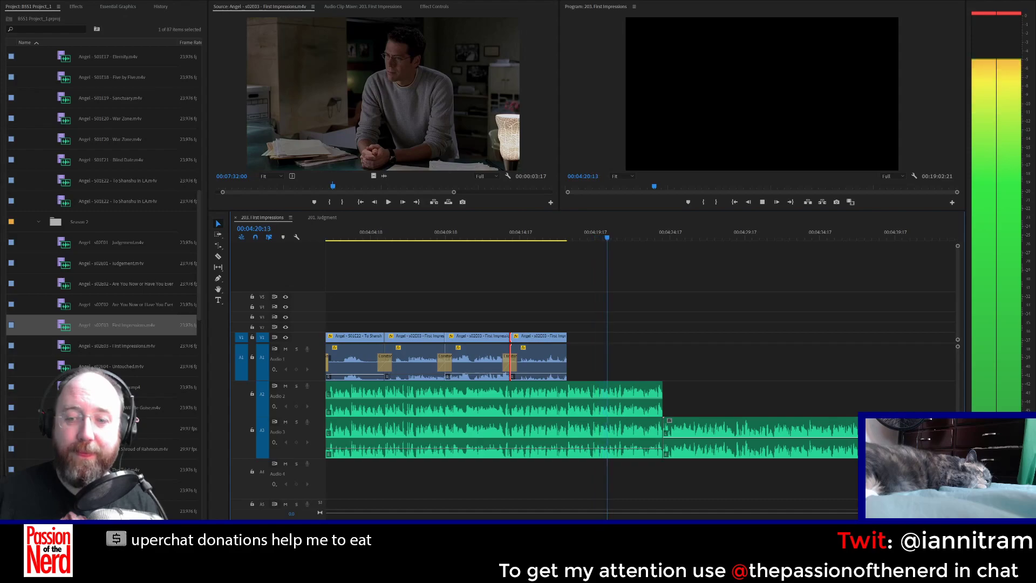
{"action": "key", "text": "space"}
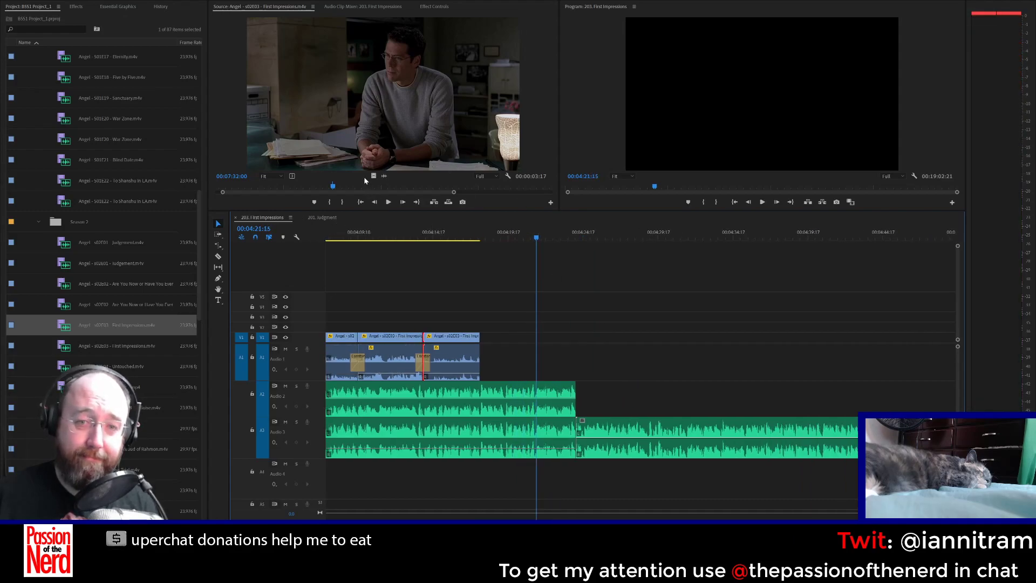
{"action": "left_click_drag", "start_coordinate": [355, 191], "coordinate": [364, 193]}
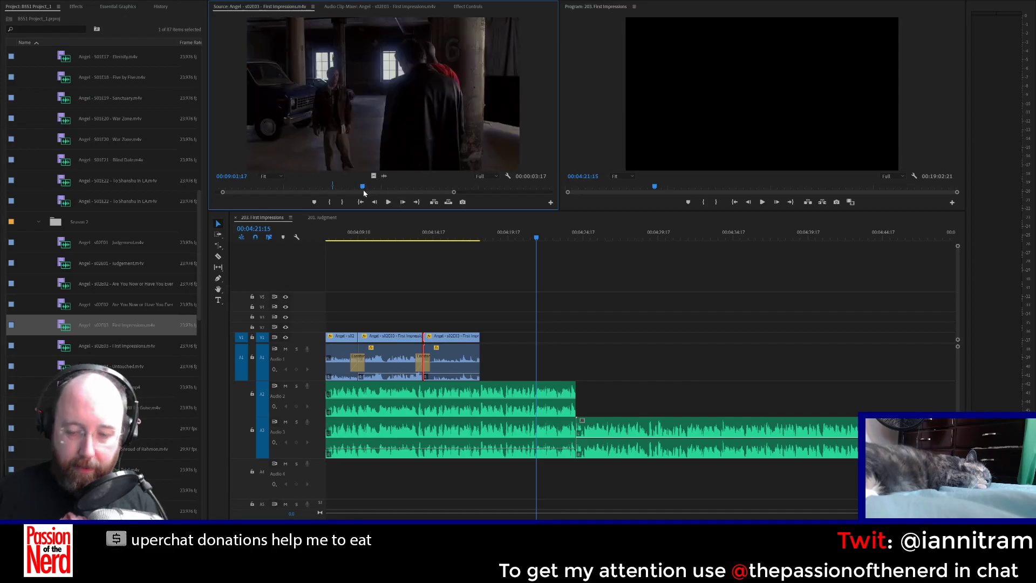
{"action": "key", "text": "i"}
{"action": "key", "text": "space"}
{"action": "key", "text": "space"}
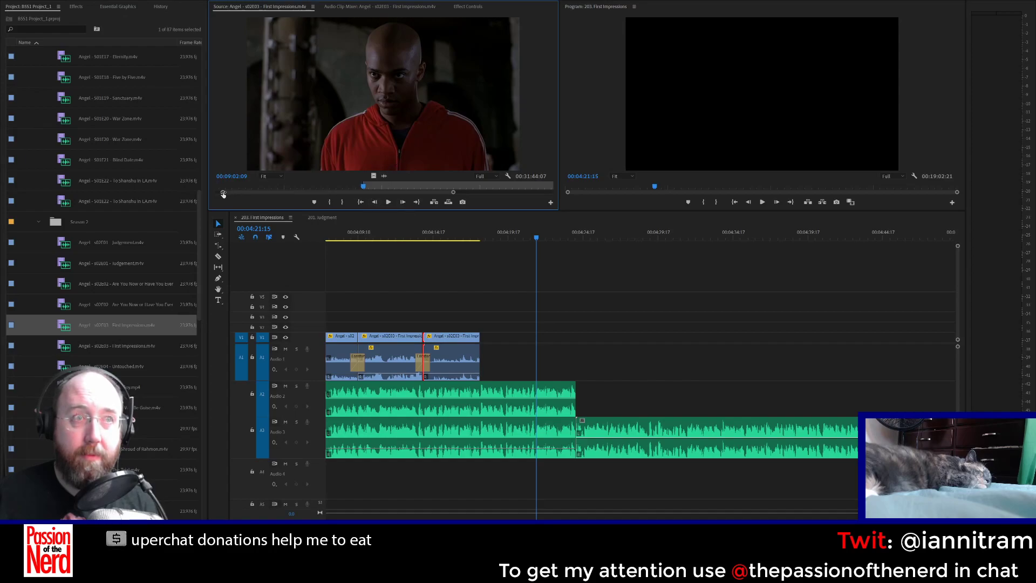
Step: Mark a short warehouse shot in the First Impressions source ending at 00:09:00:21 and place it before 00:04:21:15 on V1 and A1
{"action": "left_click_drag", "start_coordinate": [223, 193], "coordinate": [257, 196]}
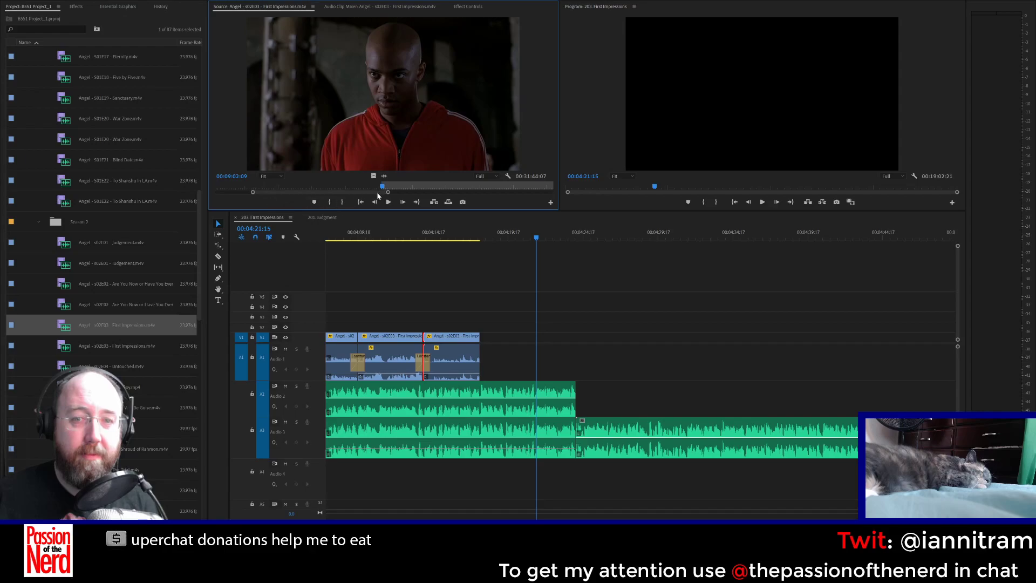
{"action": "left_click_drag", "start_coordinate": [380, 189], "coordinate": [377, 189]}
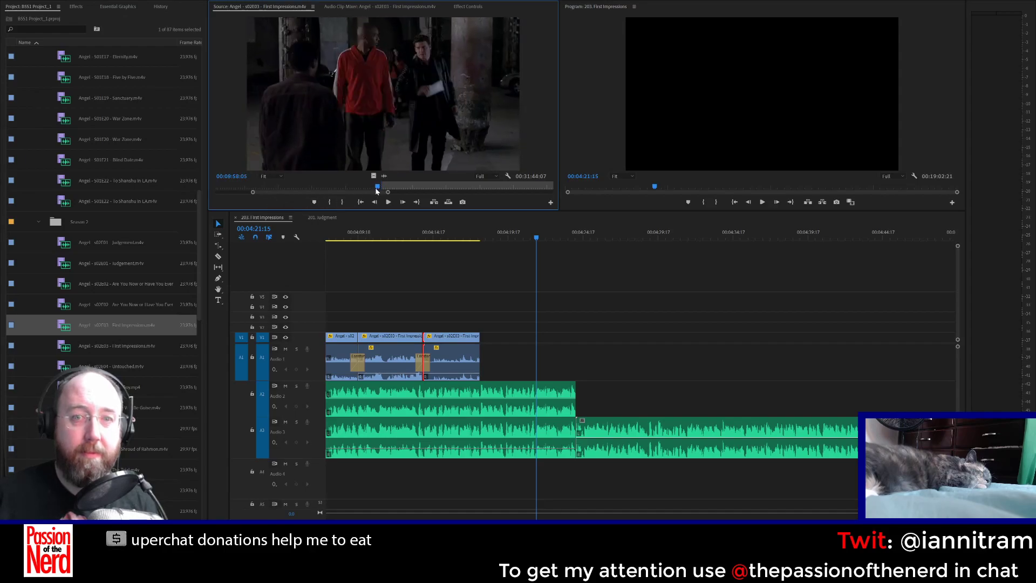
{"action": "key", "text": "space"}
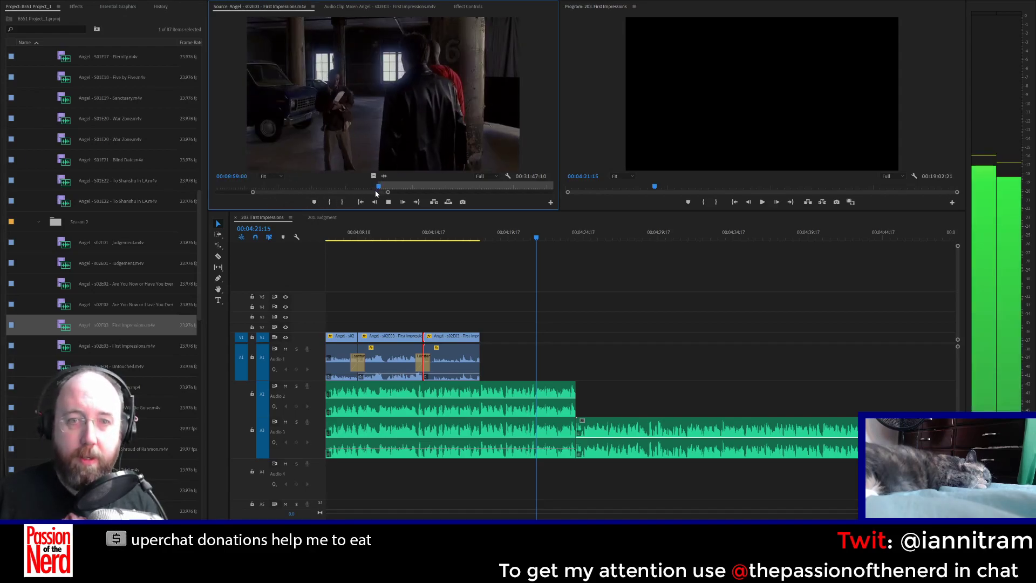
{"action": "key", "text": "space"}
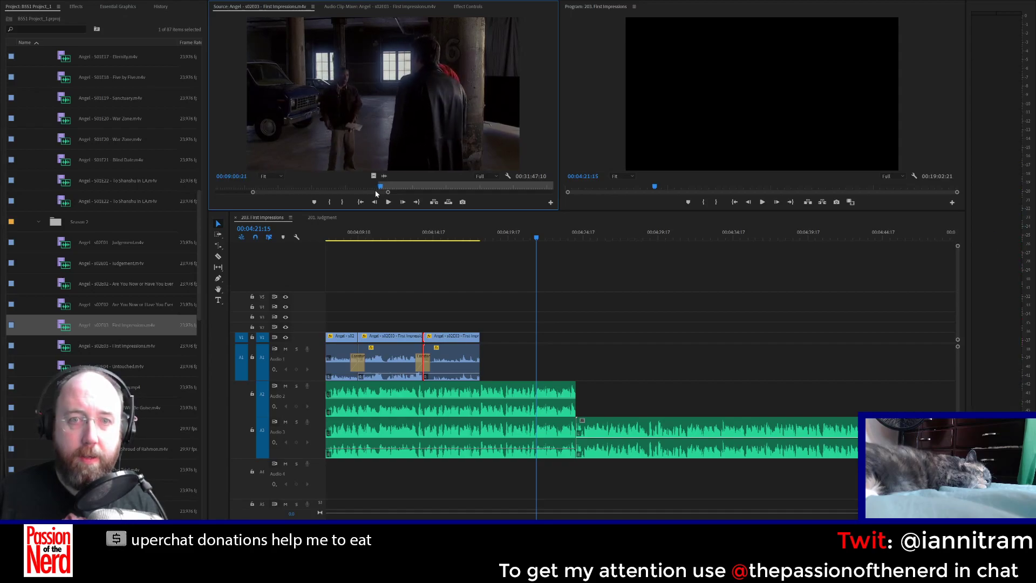
{"action": "key", "text": "o"}
{"action": "left_click_drag", "start_coordinate": [396, 132], "coordinate": [489, 338]}
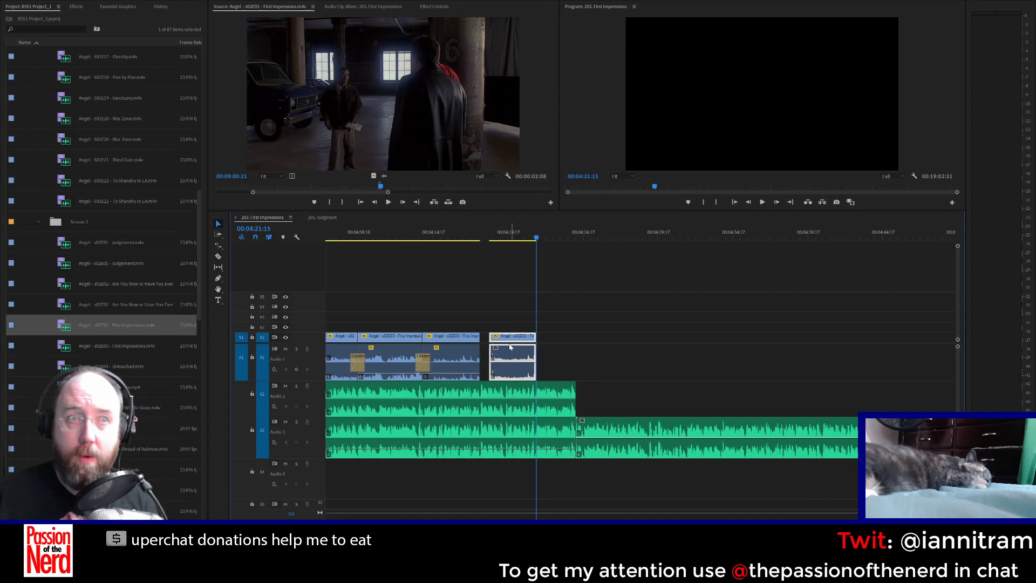
Step: Move the warehouse clip against the preceding clip and extend its end to 00:04:21:15
{"action": "left_click_drag", "start_coordinate": [508, 343], "coordinate": [501, 342]}
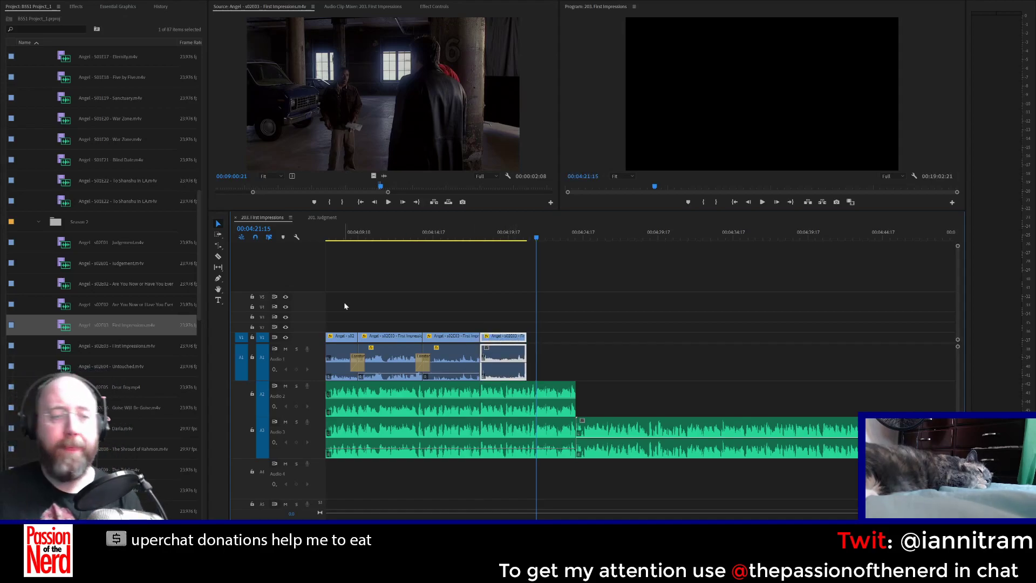
{"action": "left_click", "coordinate": [219, 246]}
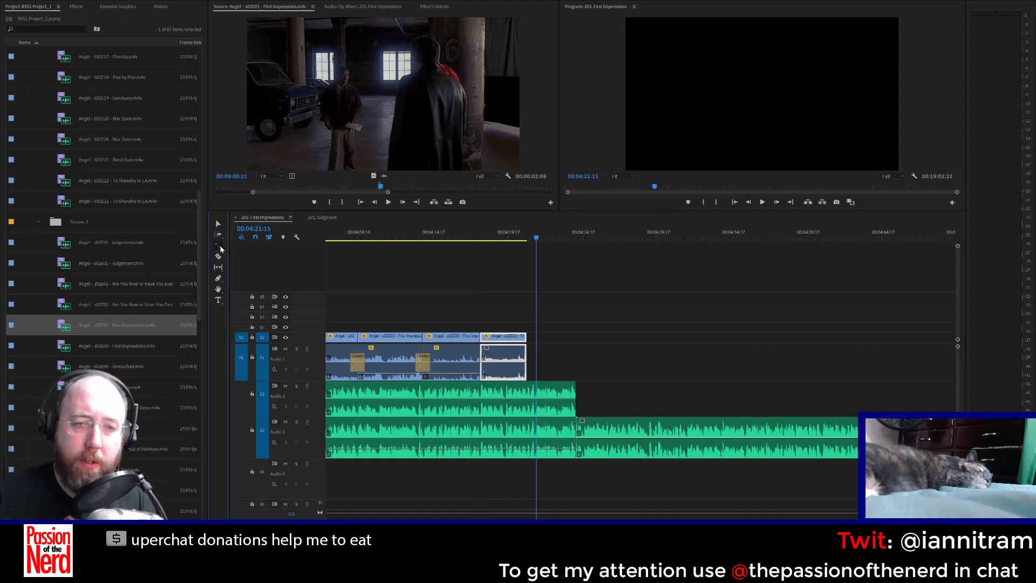
{"action": "left_click_drag", "start_coordinate": [526, 339], "coordinate": [536, 338]}
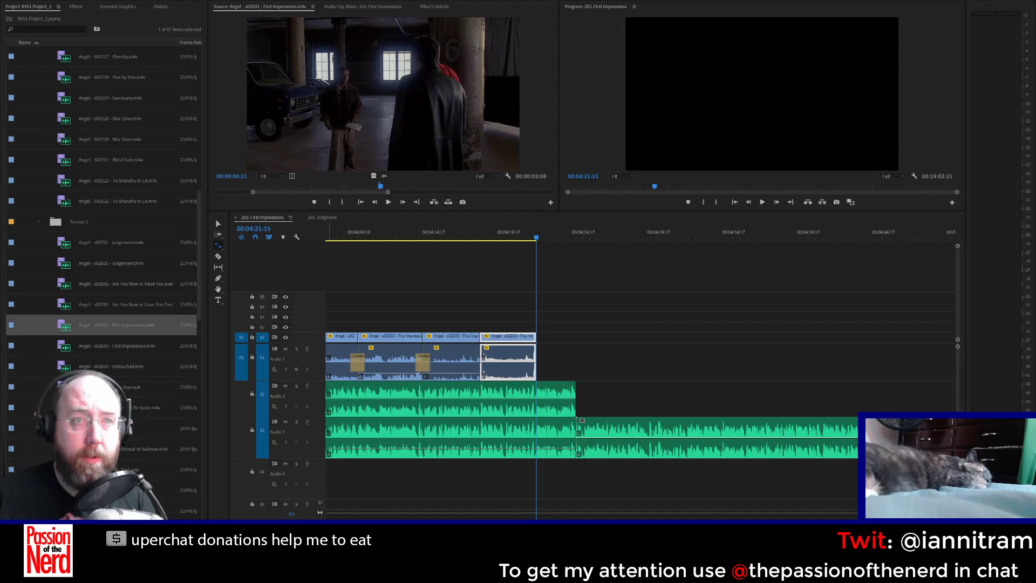
{"action": "key", "text": "v"}
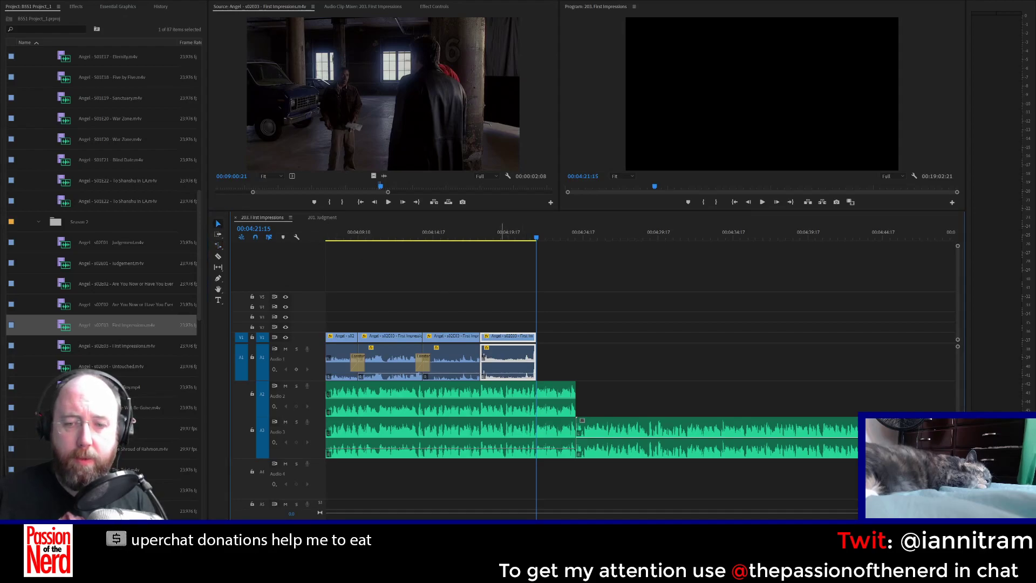
Step: Copy the audio crossfade onto the cut at the warehouse clip's start on A1 and play back from 00:04:15:15
{"action": "left_click", "coordinate": [424, 367]}
{"action": "left_click", "coordinate": [477, 364]}
{"action": "key", "text": "ctrl+v"}
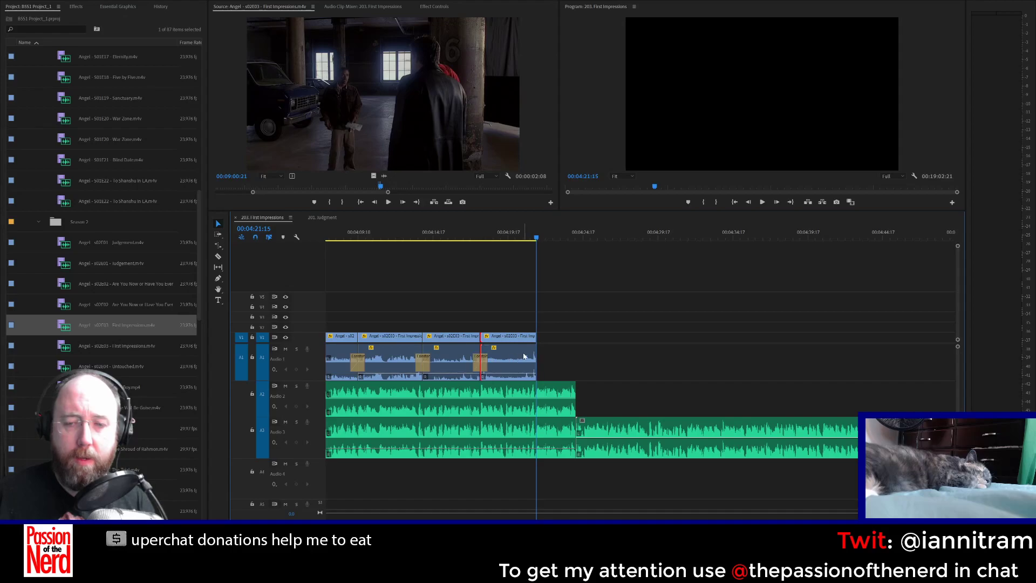
{"action": "left_click", "coordinate": [447, 237]}
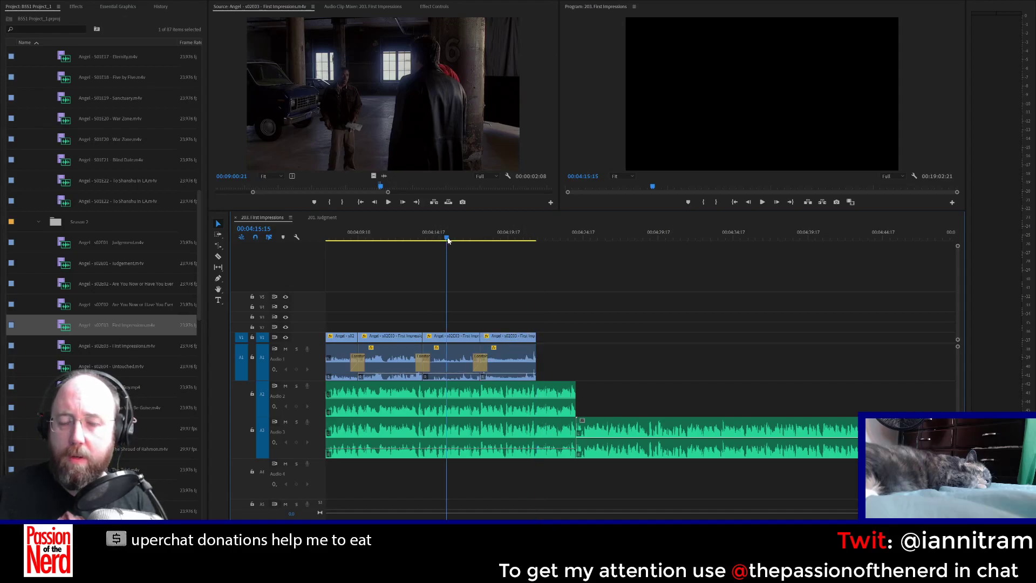
{"action": "key", "text": "space"}
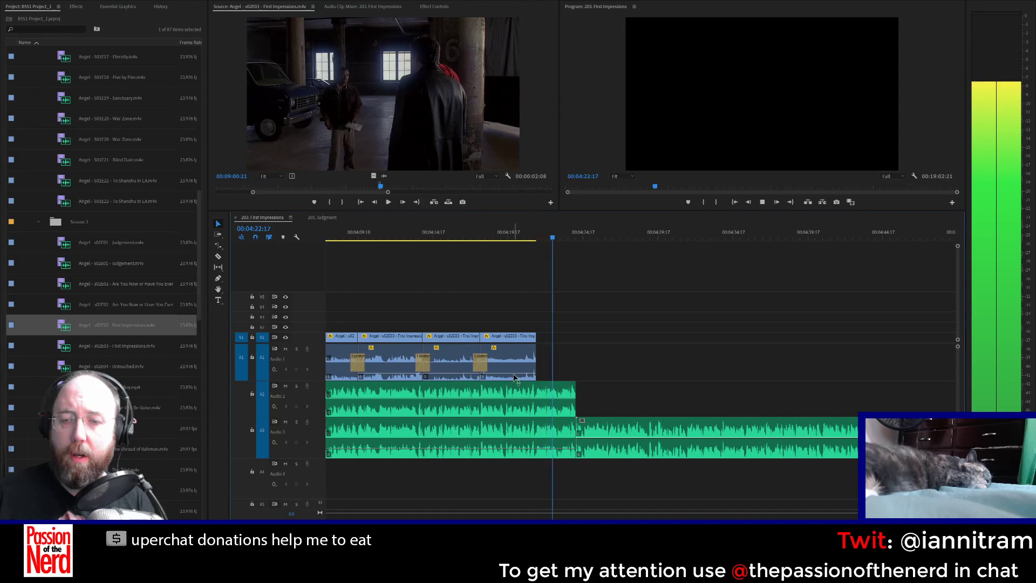
Step: Stop playback at 00:04:24:08 and shift all following clips later to open a gap after the green audio
{"action": "key", "text": "space"}
{"action": "left_click", "coordinate": [219, 236]}
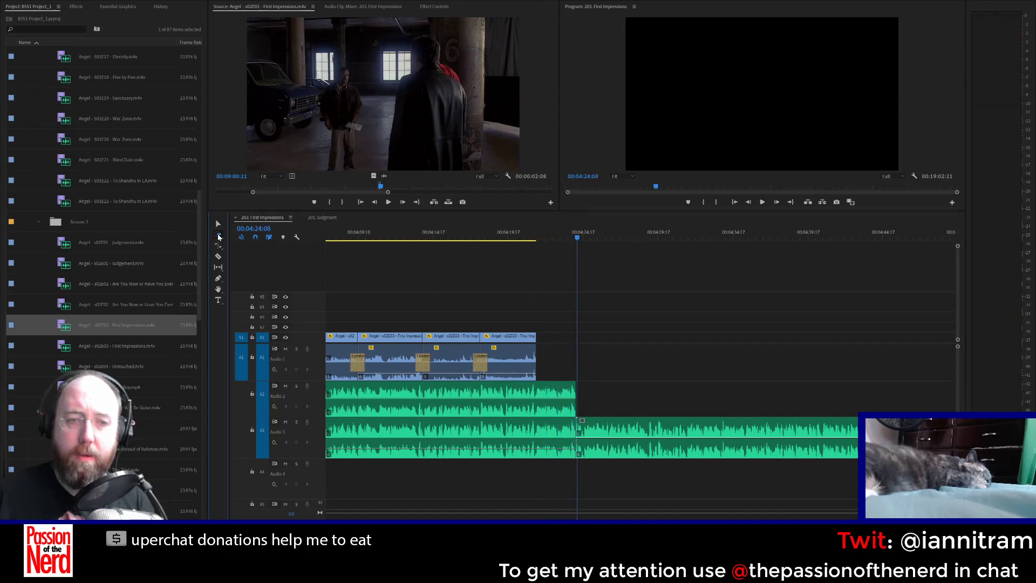
{"action": "left_click_drag", "start_coordinate": [600, 427], "coordinate": [747, 427]}
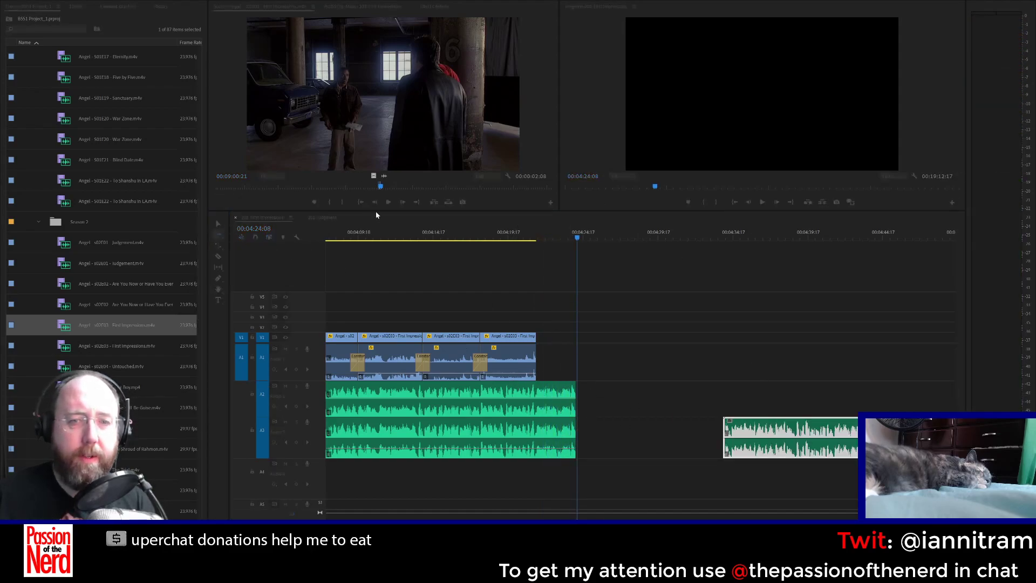
Step: Mark a short warehouse shot in the First Impressions source ending at 00:09:46:02 and place it at 00:04:24:08 on V1 and A1
{"action": "left_click_drag", "start_coordinate": [395, 189], "coordinate": [416, 190]}
{"action": "key", "text": "space"}
{"action": "left_click_drag", "start_coordinate": [251, 193], "coordinate": [275, 195]}
{"action": "mouse_move", "coordinate": [362, 193]}
{"action": "left_mouse_down"}
{"action": "mouse_move", "coordinate": [374, 193]}
{"action": "mouse_move", "coordinate": [348, 188]}
{"action": "left_mouse_up"}
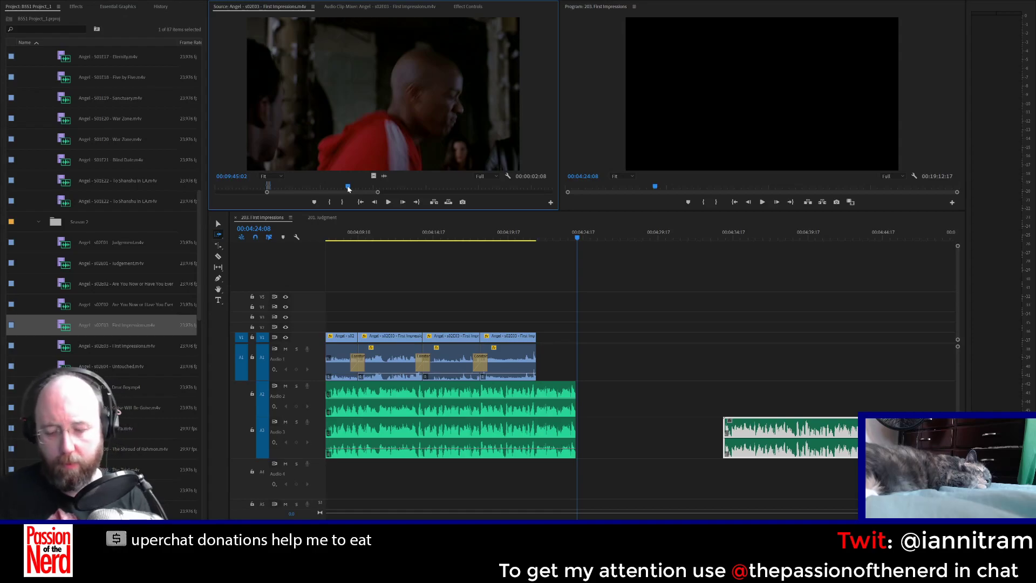
{"action": "key", "text": "space"}
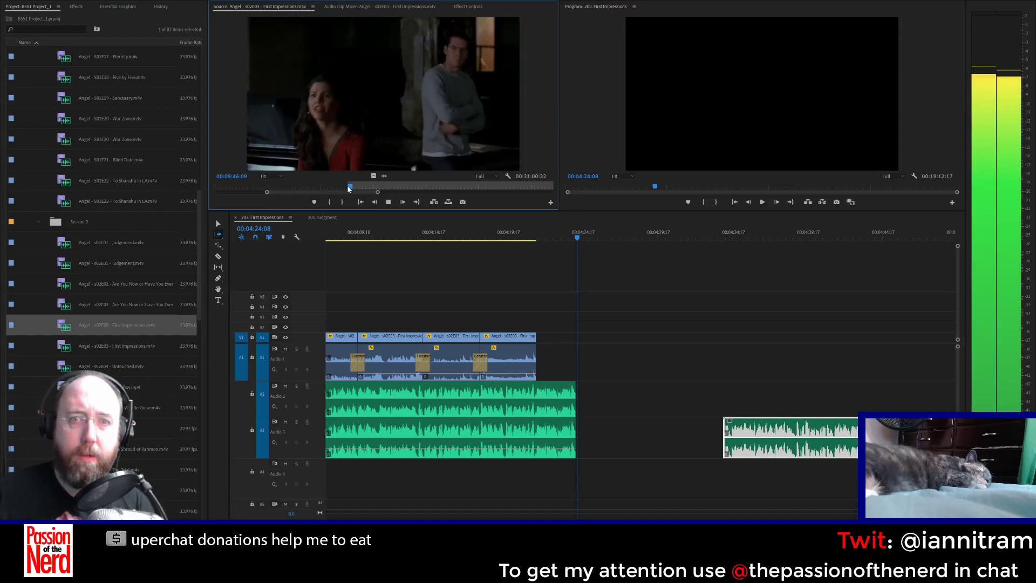
{"action": "key", "text": "space"}
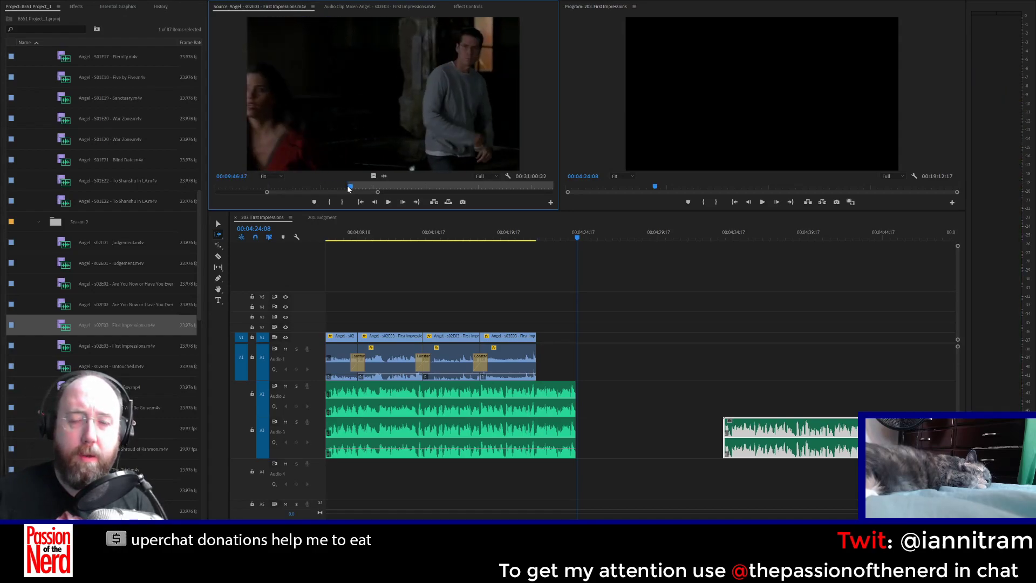
{"action": "left_click", "coordinate": [348, 188]}
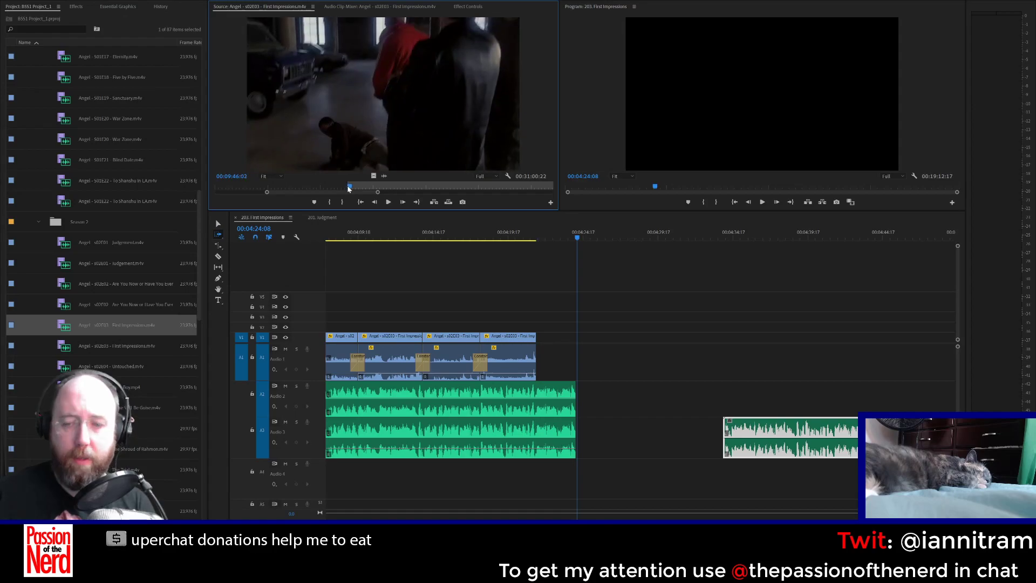
{"action": "key", "text": "o"}
{"action": "left_click_drag", "start_coordinate": [596, 264], "coordinate": [586, 356]}
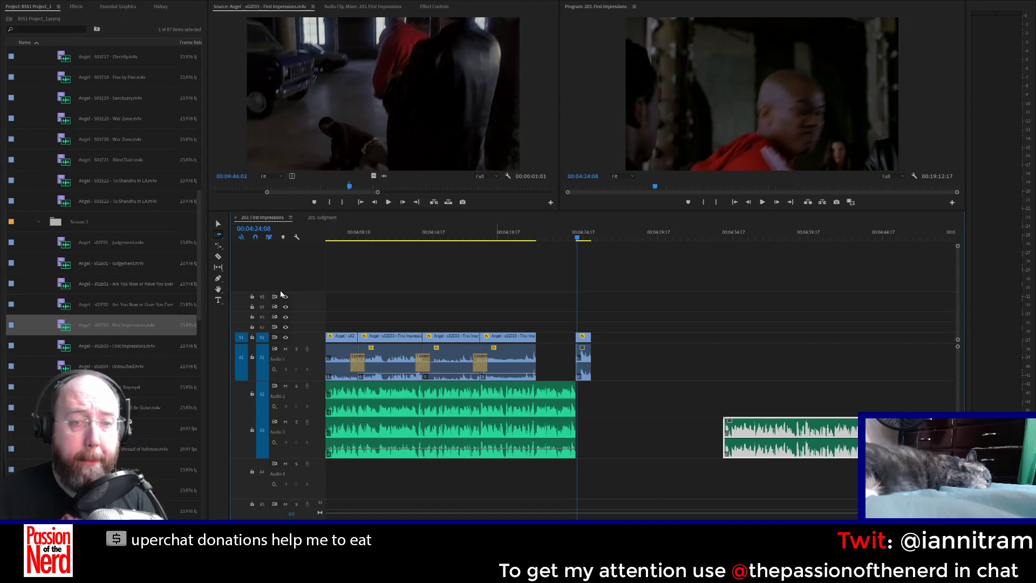
Step: Extend the new clip's start back to the preceding clip and split the clip at 00:04:24:08
{"action": "left_click", "coordinate": [218, 223]}
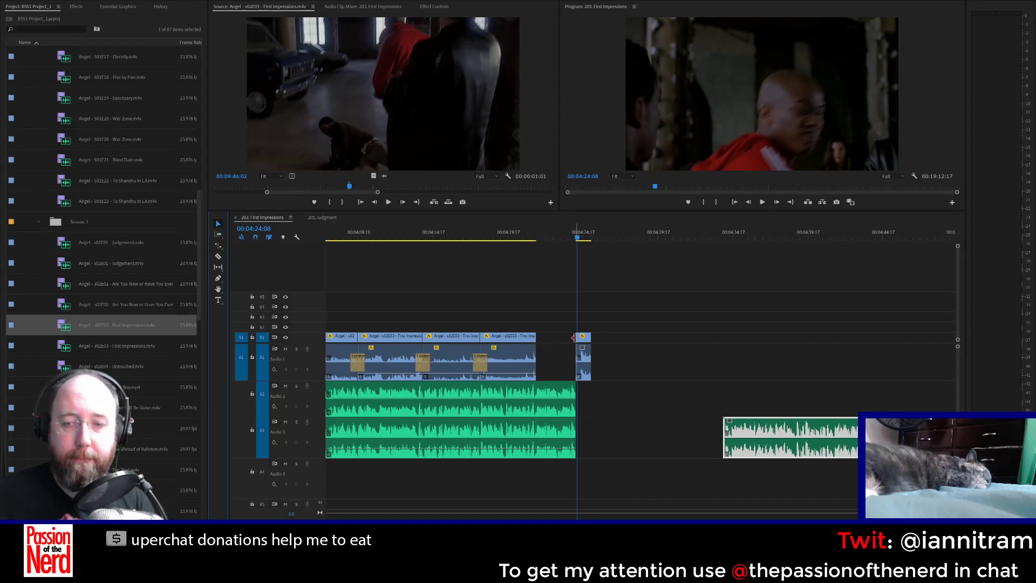
{"action": "left_click_drag", "start_coordinate": [573, 337], "coordinate": [537, 337]}
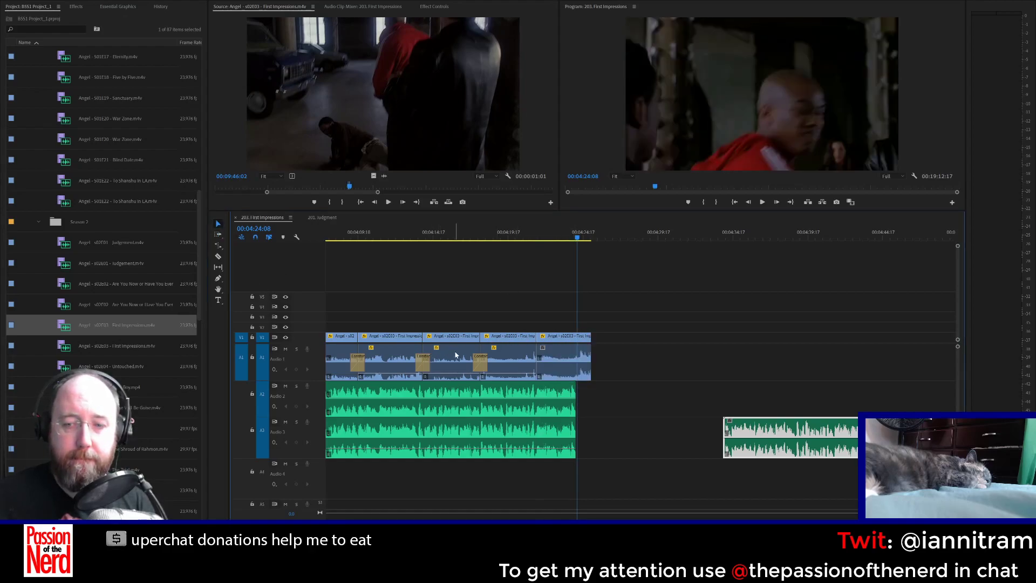
{"action": "left_click", "coordinate": [218, 256]}
{"action": "left_click", "coordinate": [577, 337]}
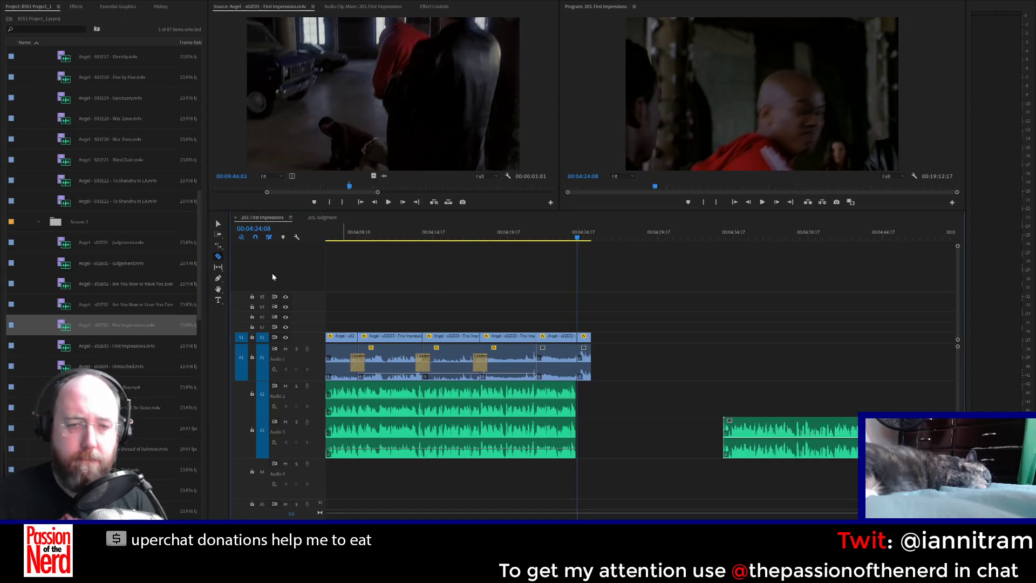
Step: Add an audio crossfade at the extended clip's start on A1 and duplicate the short end piece's audio onto A2
{"action": "key", "text": "v"}
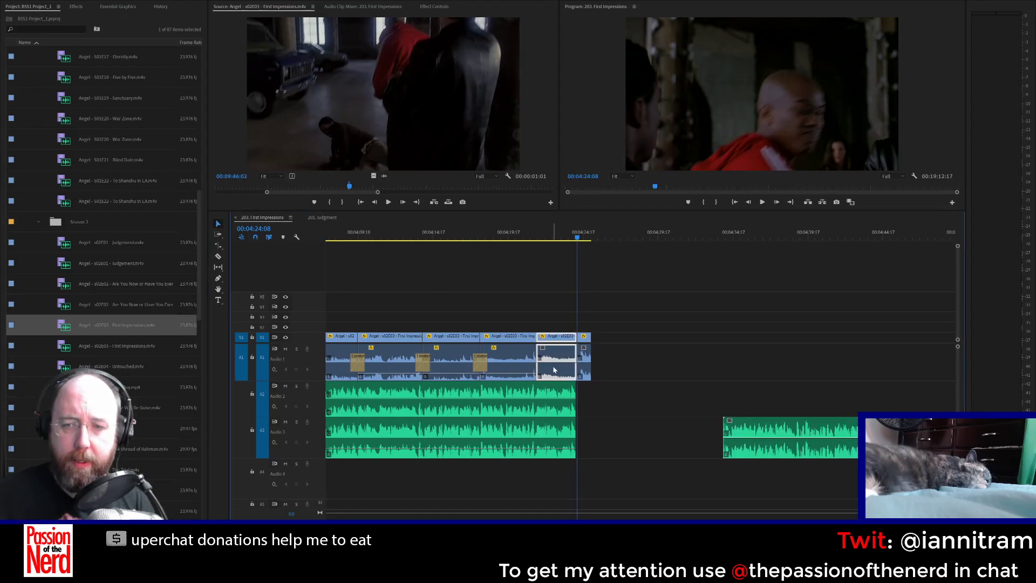
{"action": "left_click", "coordinate": [554, 370]}
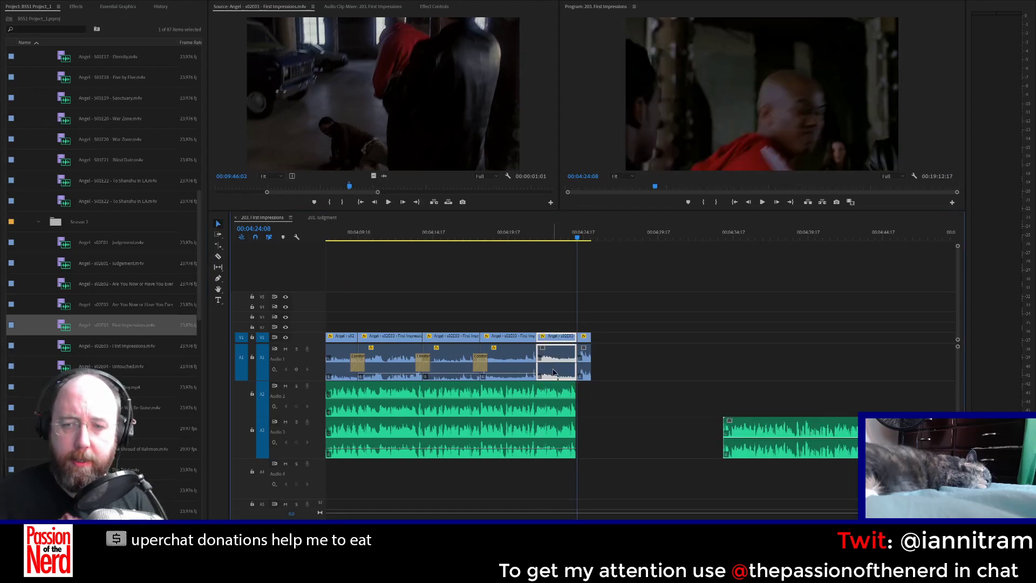
{"action": "left_click", "coordinate": [478, 365]}
{"action": "left_click", "coordinate": [538, 361]}
{"action": "key", "text": "ctrl+shift+d"}
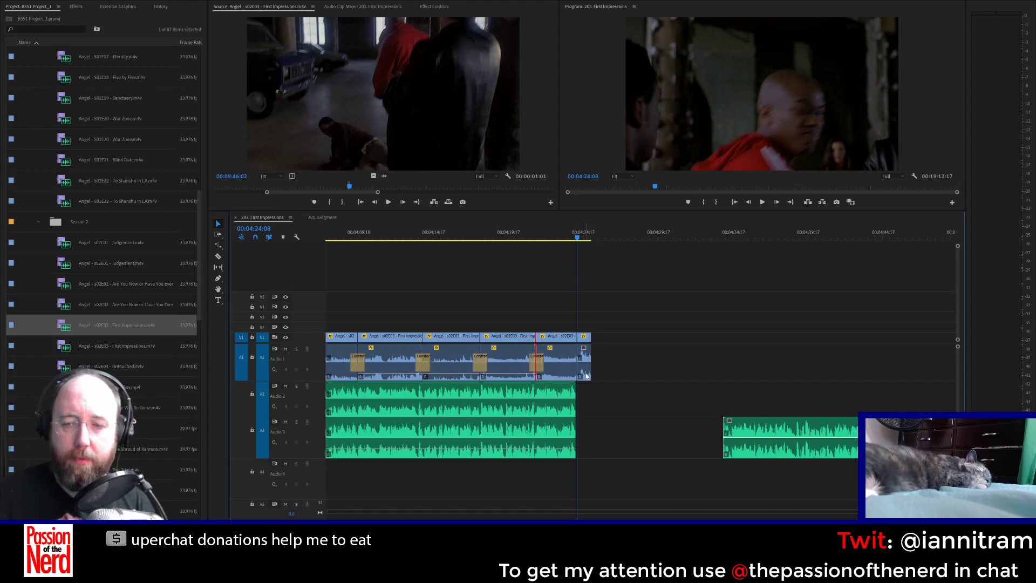
{"action": "left_click_drag", "start_coordinate": [584, 366], "coordinate": [585, 393]}
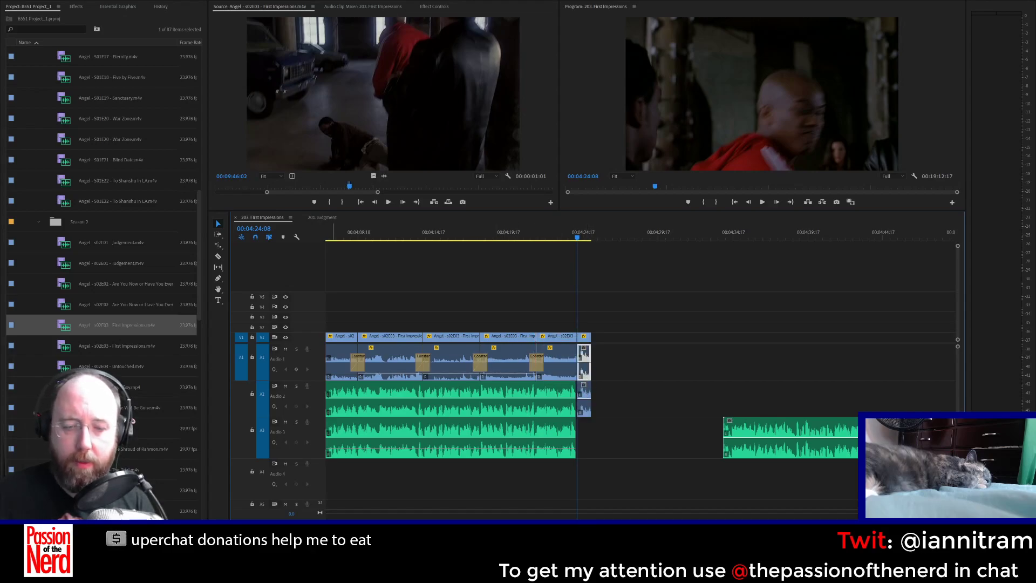
Step: Delete the crossfade at the extended clip's start on A1 and trim that start later on V1 and A1
{"action": "key", "text": "="}
{"action": "key", "text": "="}
{"action": "key", "text": "="}
{"action": "key", "text": "="}
{"action": "key", "text": "-"}
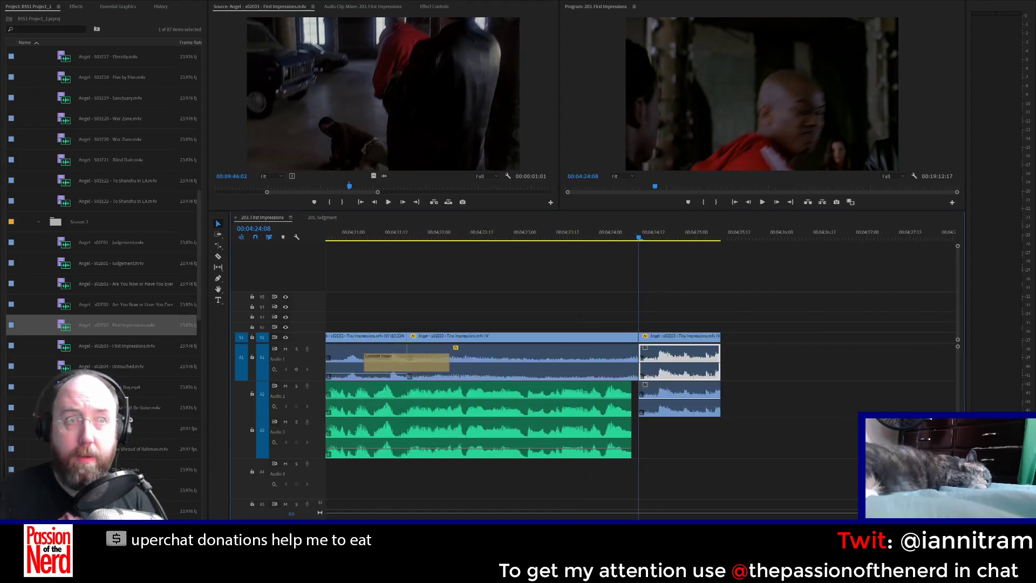
{"action": "left_click", "coordinate": [423, 365]}
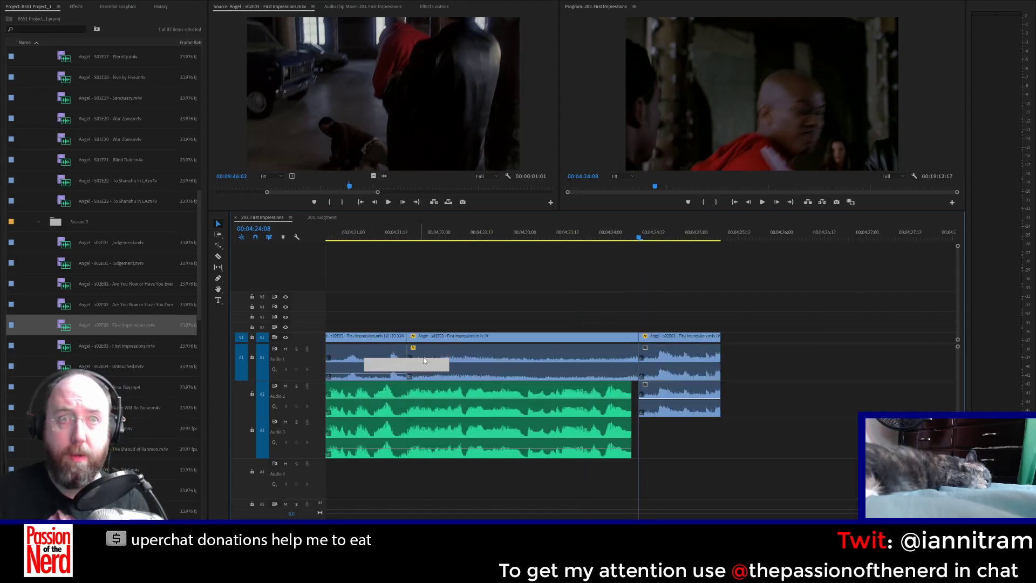
{"action": "key", "text": "Delete"}
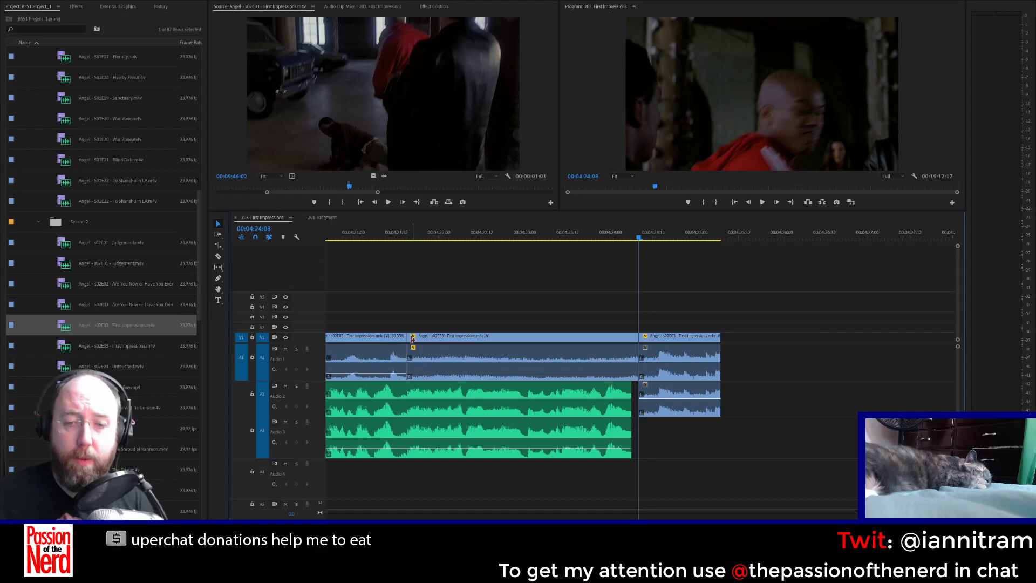
{"action": "left_click_drag", "start_coordinate": [412, 339], "coordinate": [455, 339]}
Step: Shift the trimmed clip, end piece and A2 audio copy earlier, aligning their cut with the green audio's end and closing the gap before them
{"action": "left_click_drag", "start_coordinate": [550, 301], "coordinate": [668, 353]}
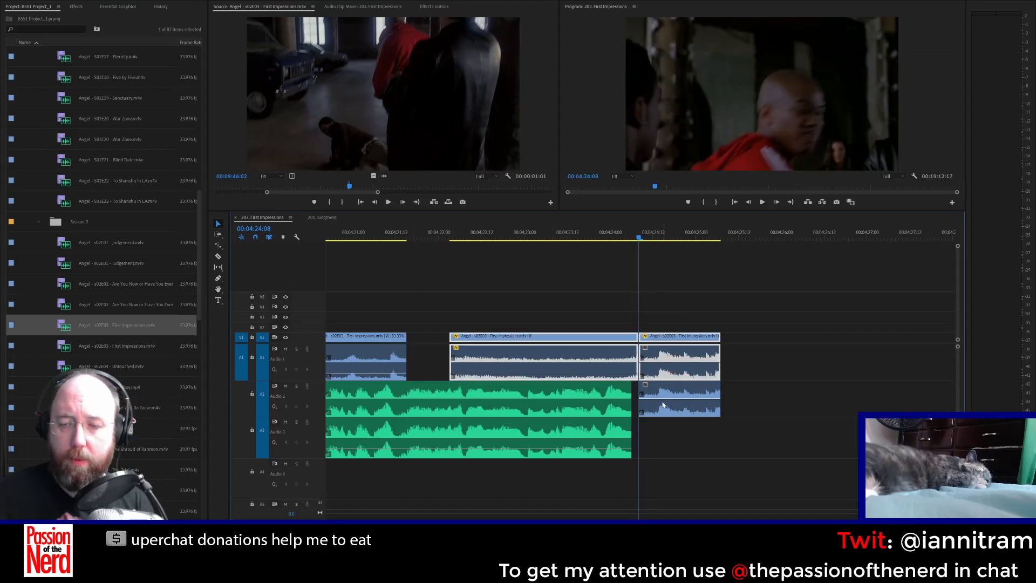
{"action": "left_click", "coordinate": [661, 409], "text": "shift"}
{"action": "left_click_drag", "start_coordinate": [461, 364], "coordinate": [405, 363]}
{"action": "left_click", "coordinate": [457, 316]}
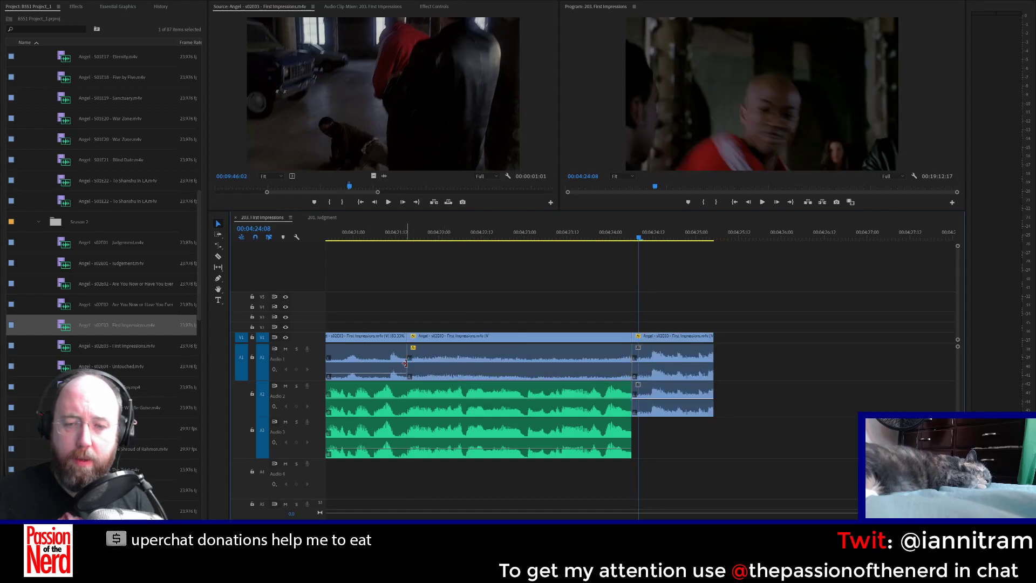
Step: Add a Constant Power crossfade at the clip's start on A1, keeping the V1 cut free of a dissolve
{"action": "key", "text": "shift+d"}
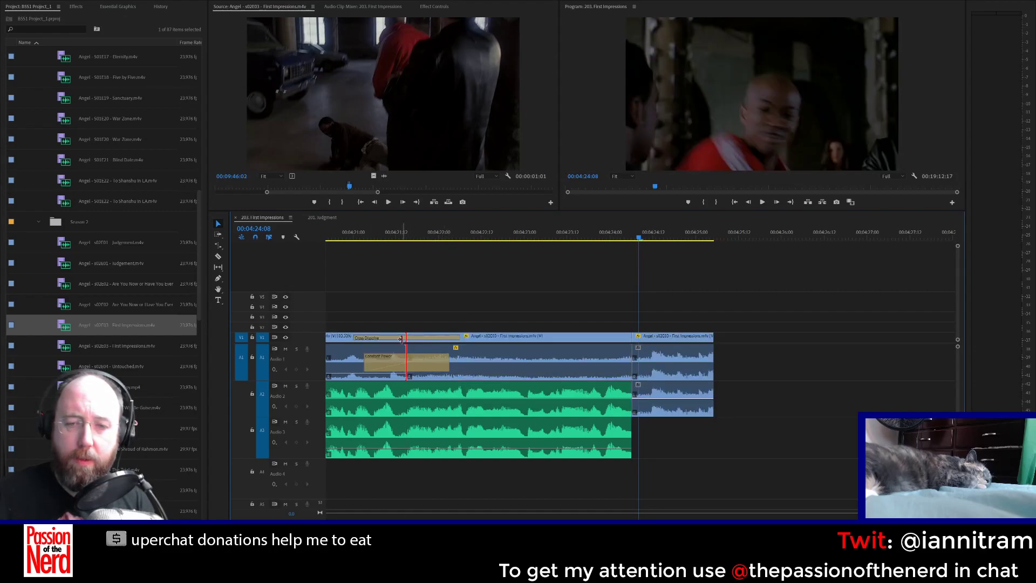
{"action": "left_click", "coordinate": [400, 338]}
{"action": "key", "text": "Delete"}
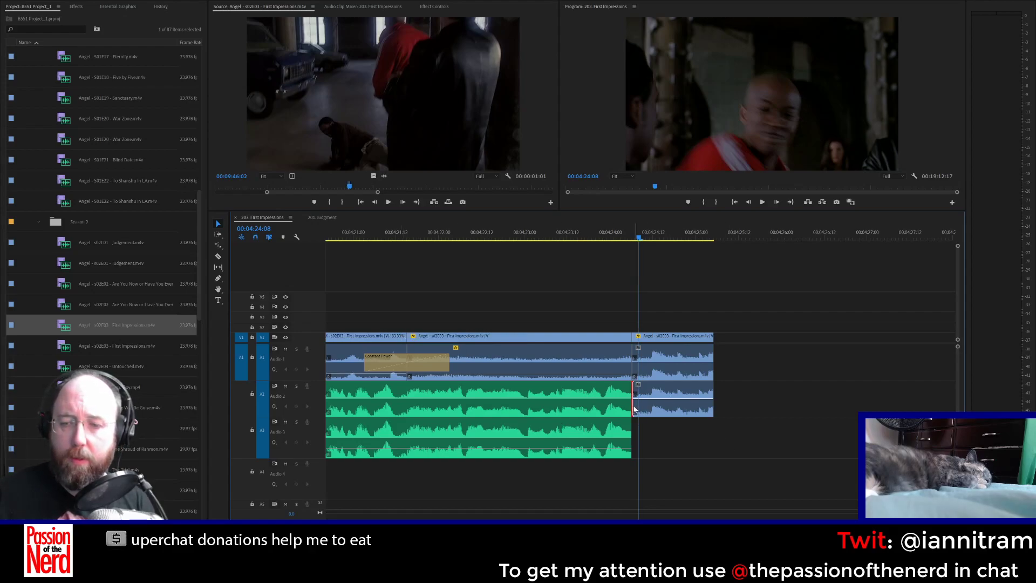
{"action": "key", "text": "shift+d"}
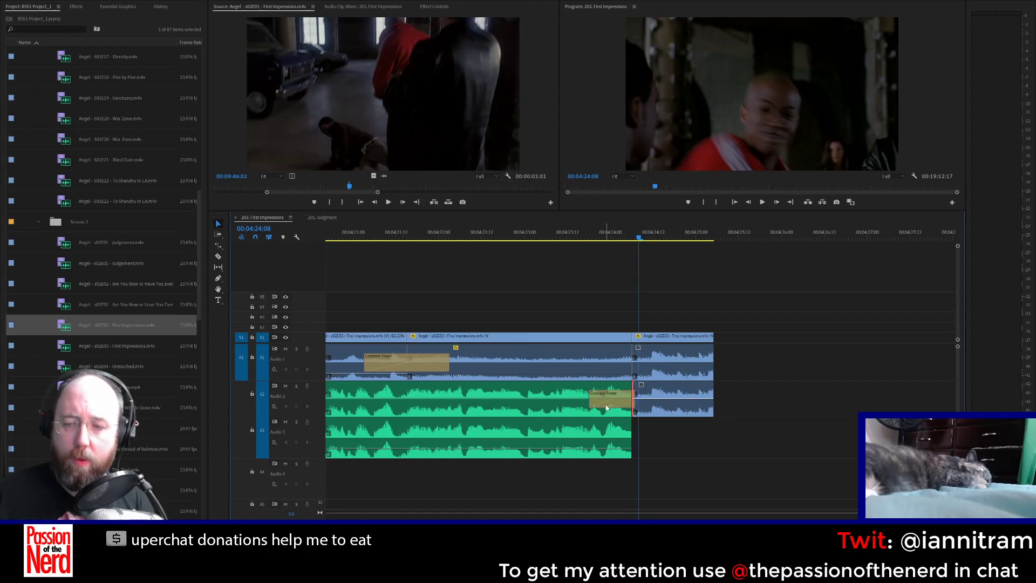
{"action": "left_click", "coordinate": [619, 409]}
{"action": "key", "text": "Delete"}
Step: Play on to 00:04:24:23 and trim the end piece on V1 and A1 and its A2 audio copy to that point
{"action": "key", "text": "space"}
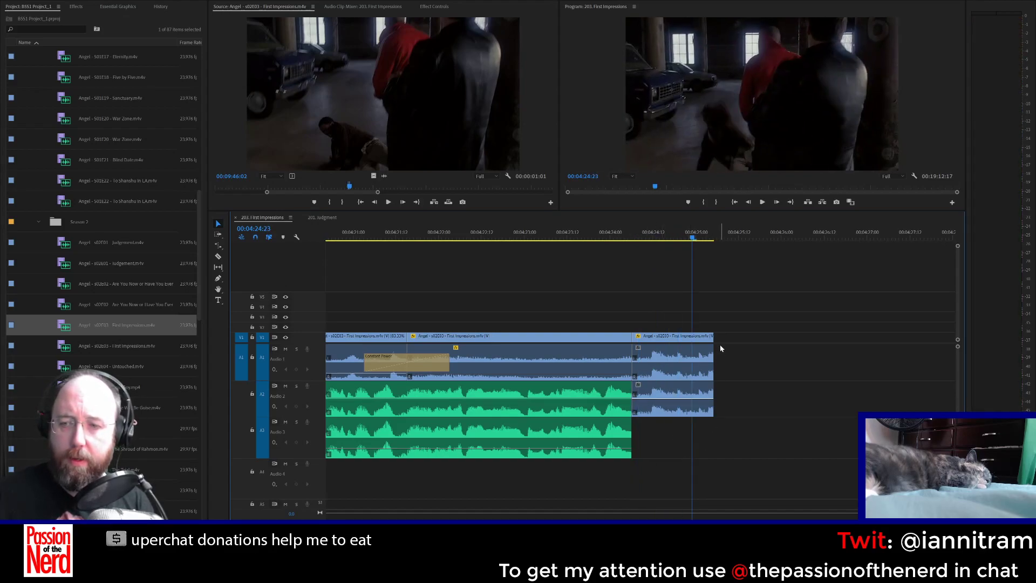
{"action": "key", "text": "e"}
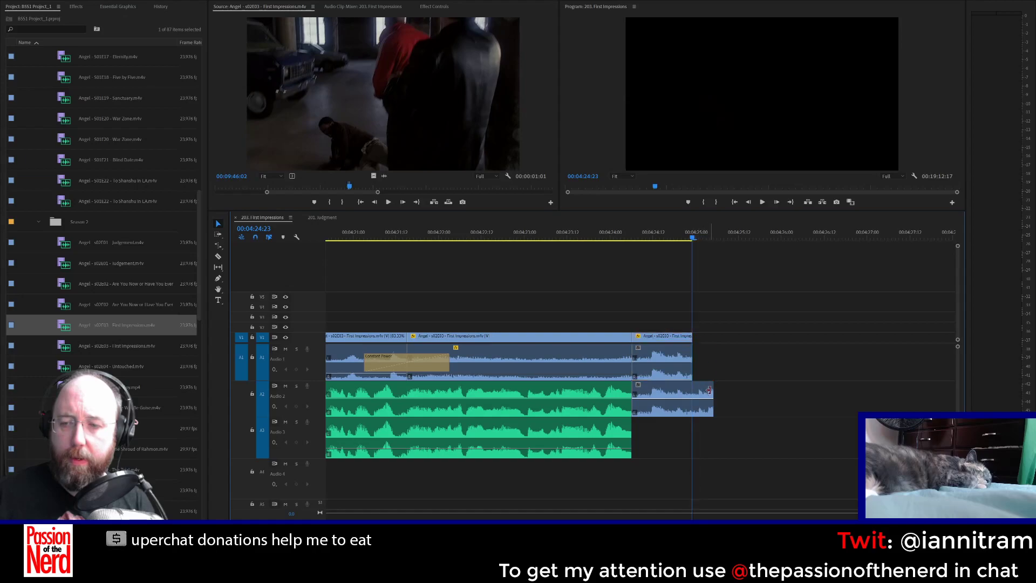
{"action": "key", "text": "e"}
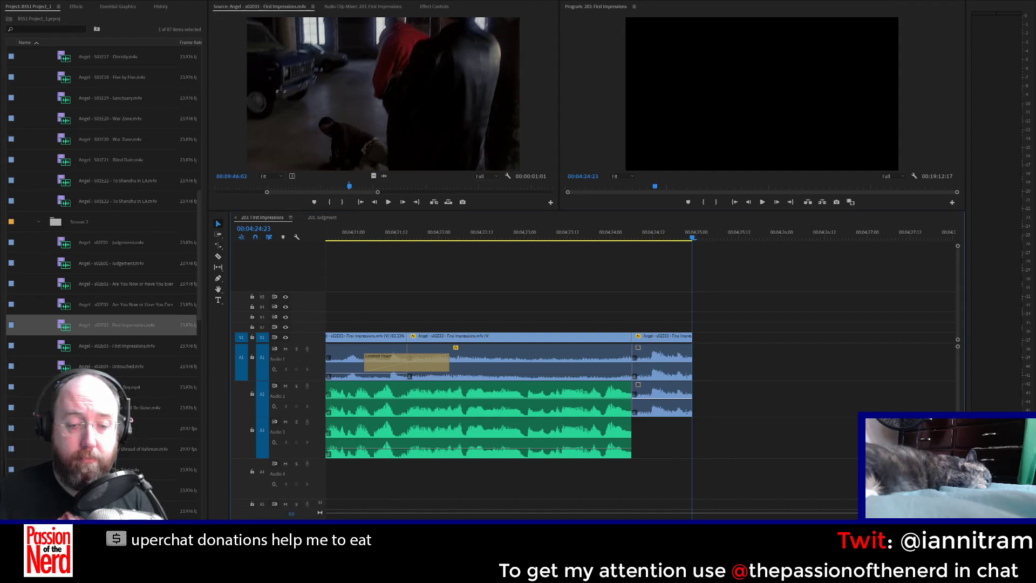
Step: Move all following clips back so the next green audio clip on A3 starts at 00:04:24:23
{"action": "key", "text": "minus"}
{"action": "key", "text": "minus"}
{"action": "key", "text": "minus"}
{"action": "key", "text": "minus"}
{"action": "key", "text": "equal"}
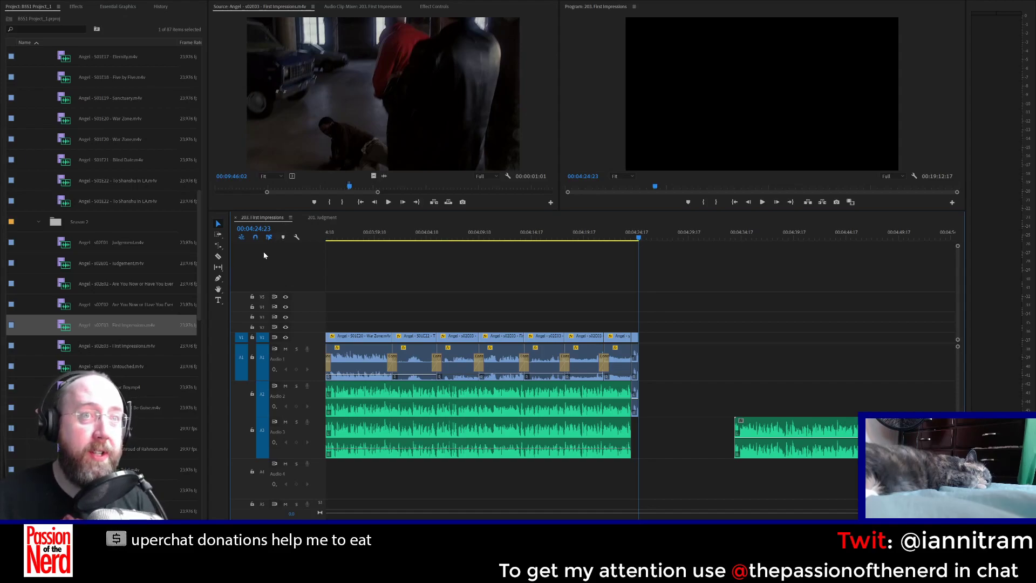
{"action": "left_click", "coordinate": [219, 236]}
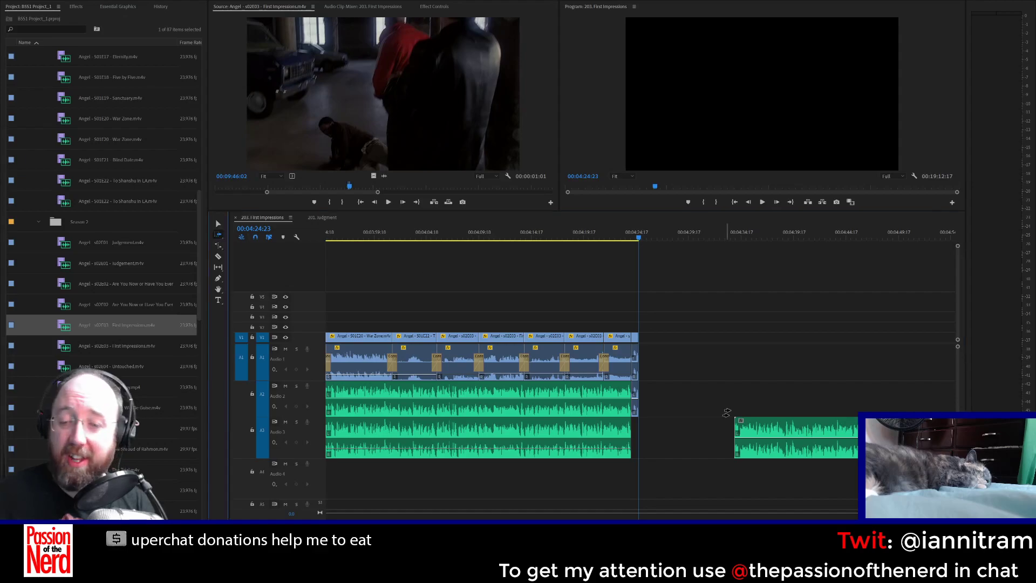
{"action": "left_click_drag", "start_coordinate": [754, 430], "coordinate": [668, 434]}
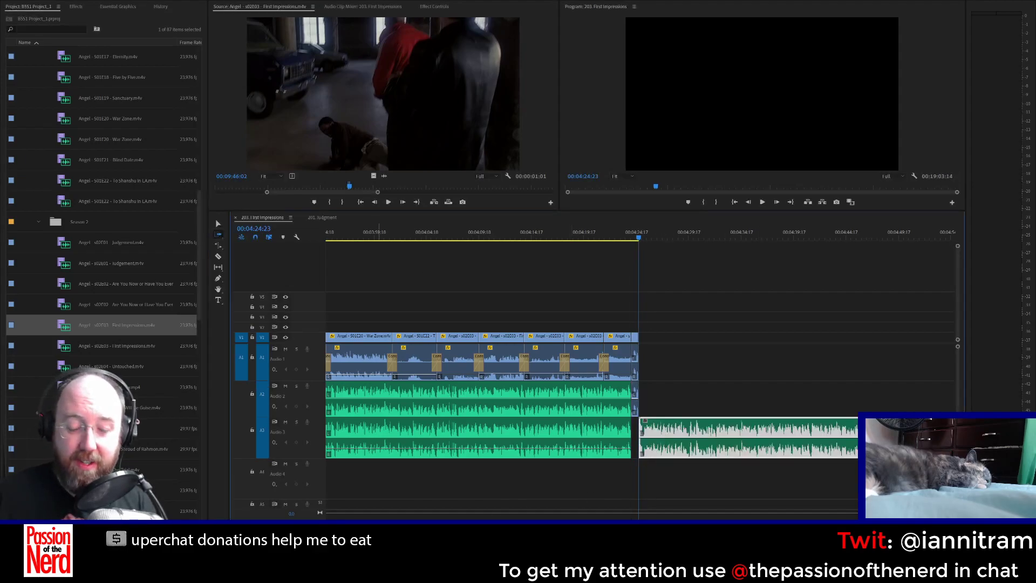
Step: Check the shifted clips through to the end of the sequence and return to the edit at 00:04:24:23
{"action": "scroll", "coordinate": [640, 378], "scroll_direction": "down", "scroll_amount": 10}
{"action": "scroll", "coordinate": [640, 377], "scroll_direction": "down", "scroll_amount": 20}
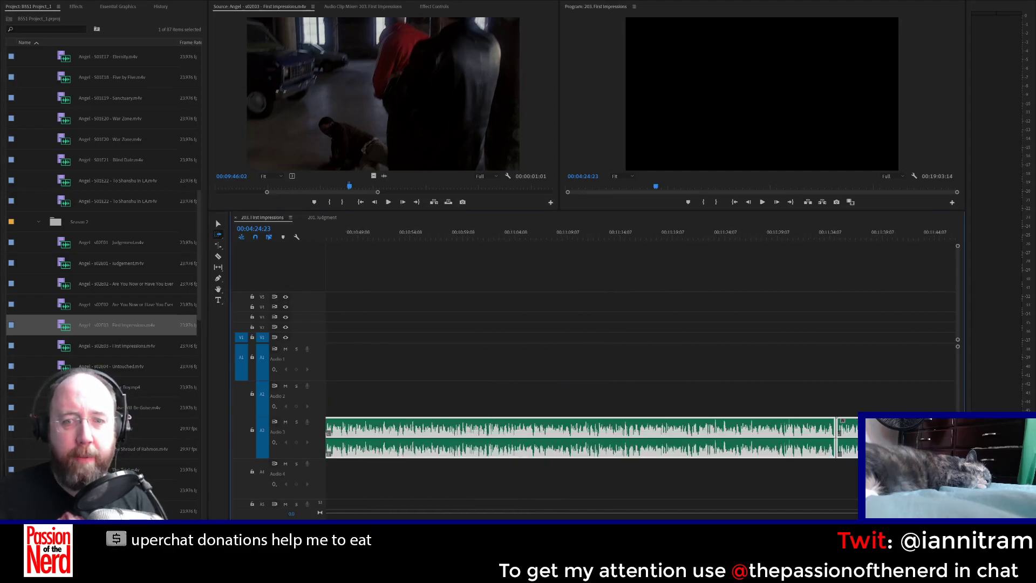
{"action": "scroll", "coordinate": [640, 377], "scroll_direction": "up", "scroll_amount": 1}
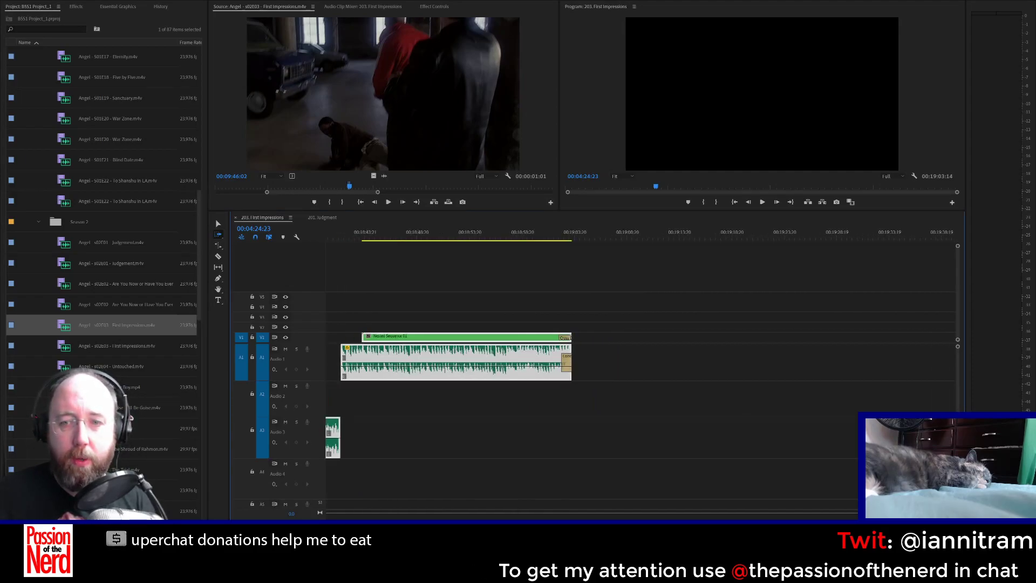
{"action": "scroll", "coordinate": [640, 339], "scroll_direction": "up", "scroll_amount": 1}
{"action": "scroll", "coordinate": [597, 453], "scroll_direction": "down", "scroll_amount": 10}
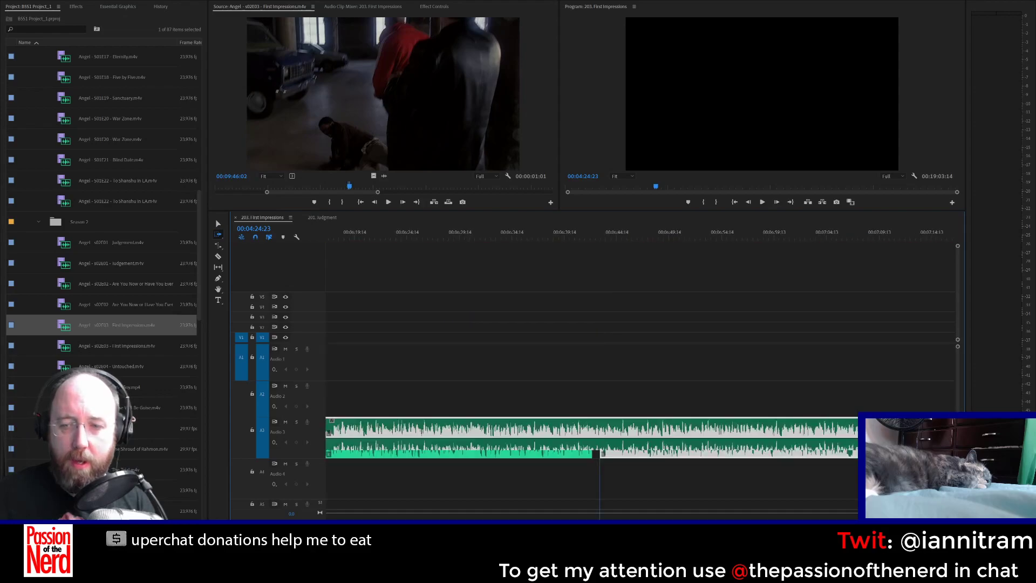
{"action": "scroll", "coordinate": [597, 453], "scroll_direction": "up", "scroll_amount": 4}
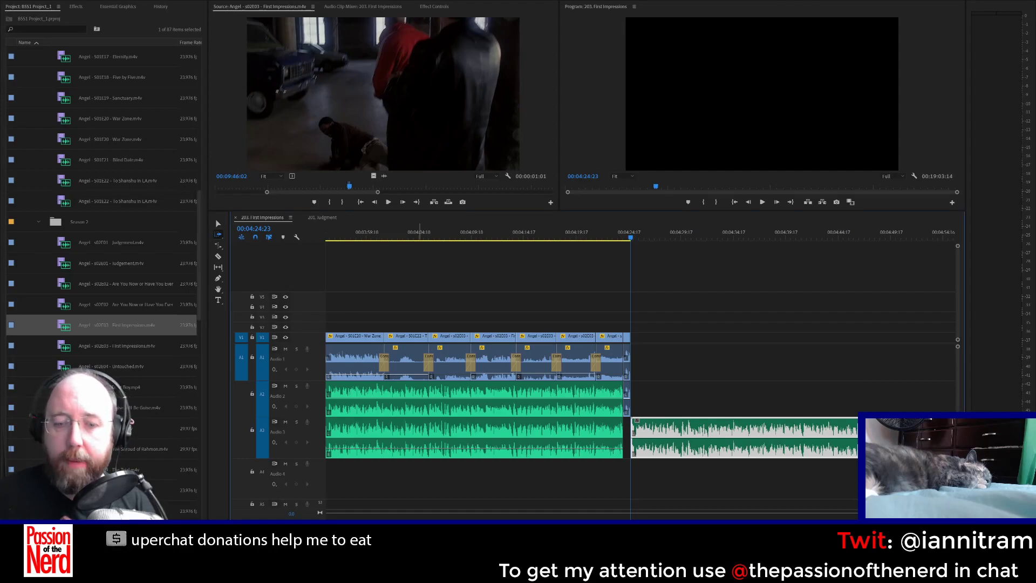
{"action": "key", "text": "minus"}
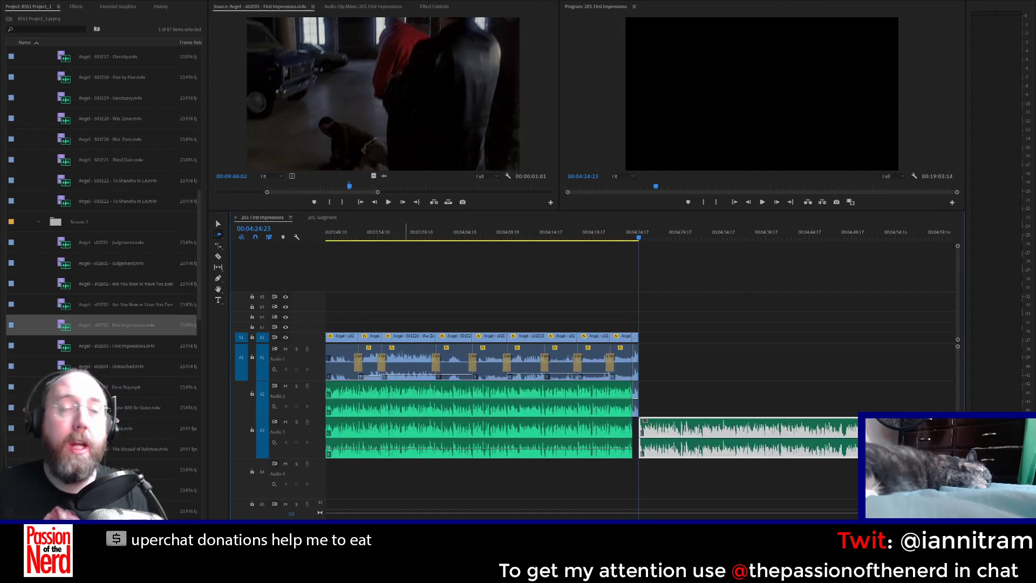